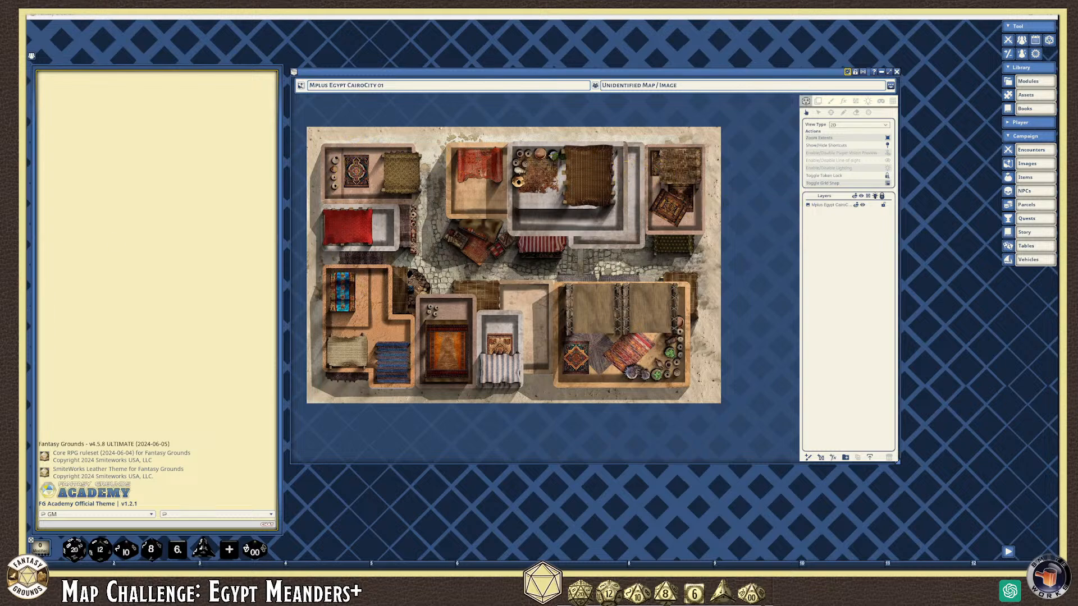
Select the Cairo City map layer, then view and close the campaign's images list
click(826, 205)
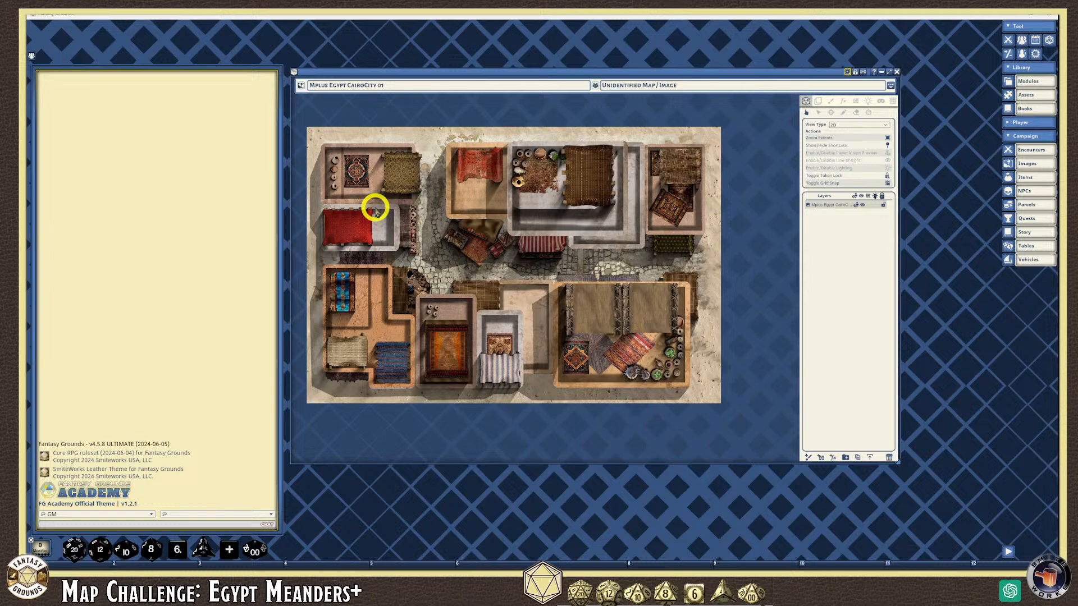
click(1040, 164)
drag(136, 147, 734, 206)
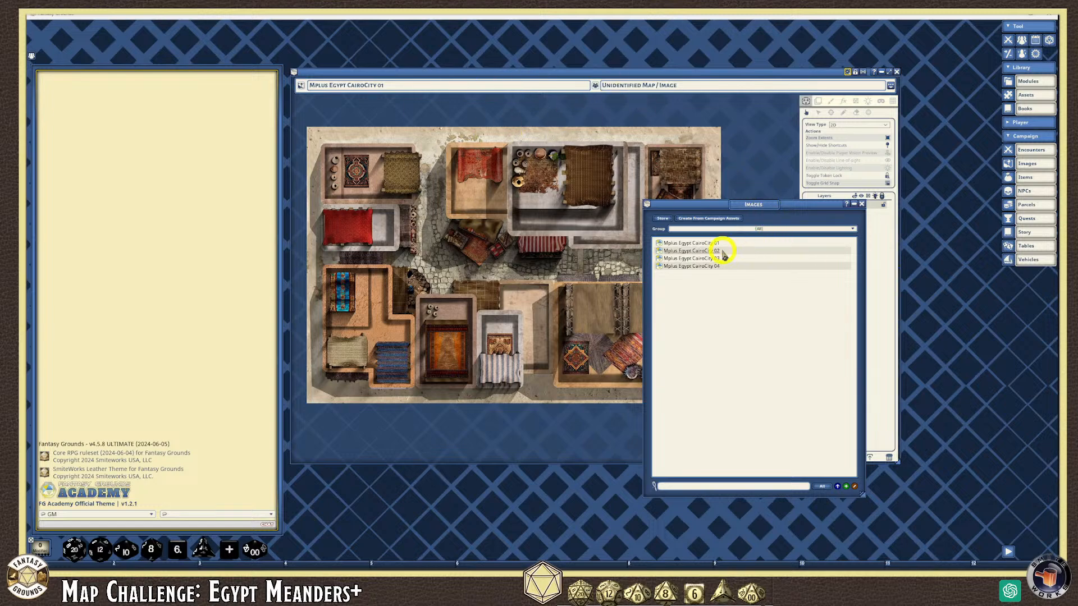
click(861, 205)
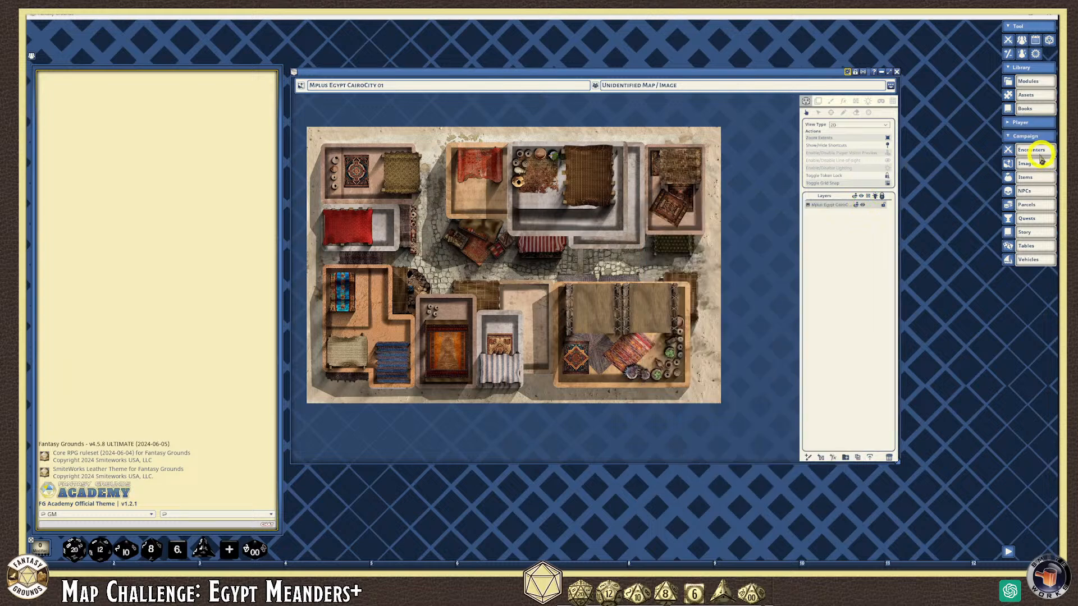
Filter the Assets window to Images and open the campaign images folder on disk
click(1029, 95)
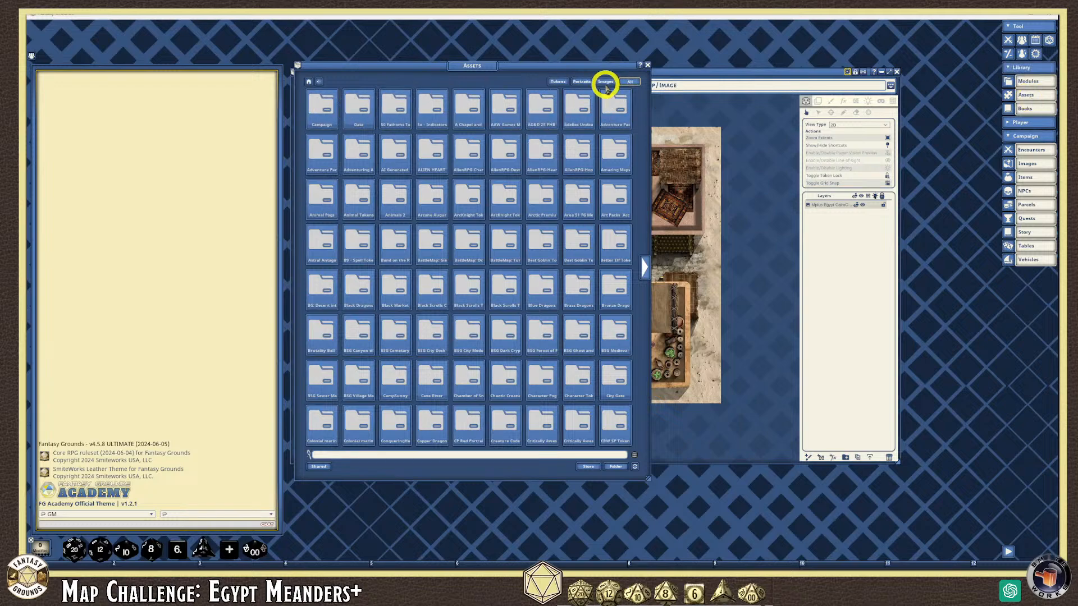
click(606, 83)
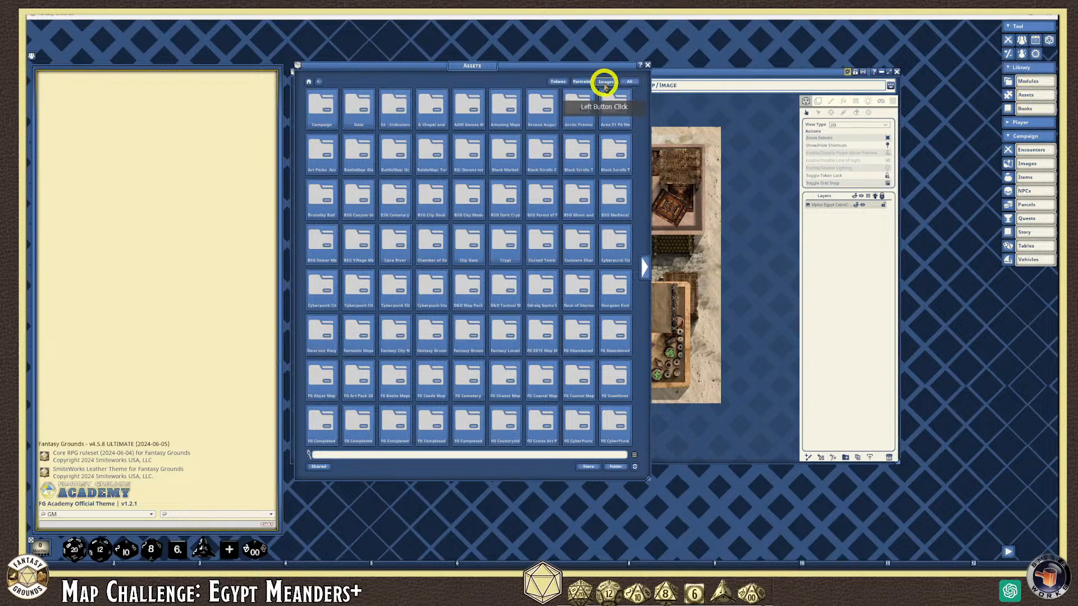
click(615, 468)
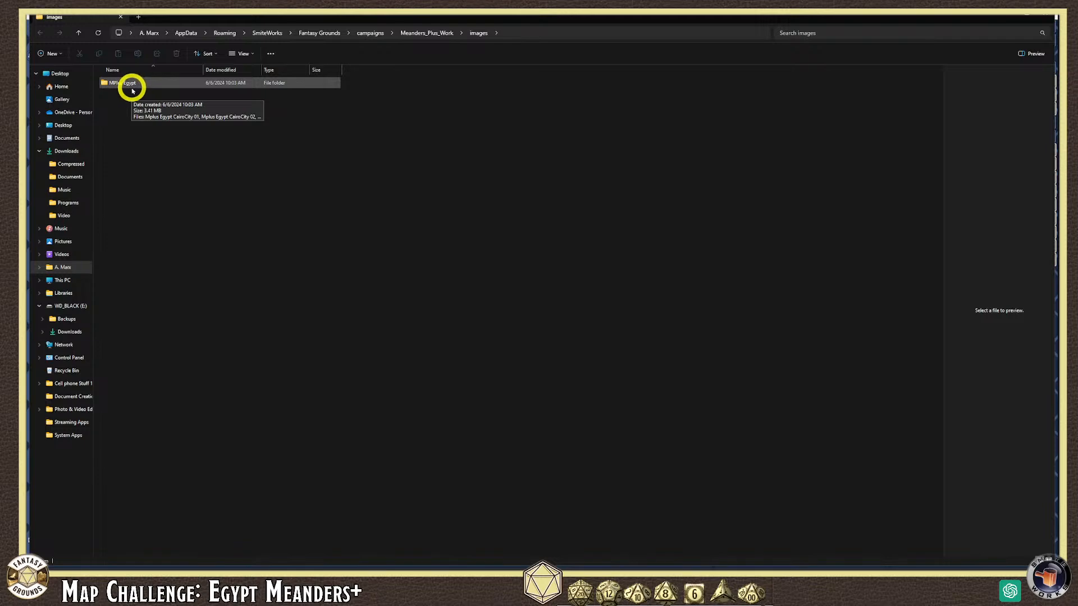
Confirm the MPlus Egypt folder holds CairoCity 01–04, then minimize Explorer
double_click(133, 87)
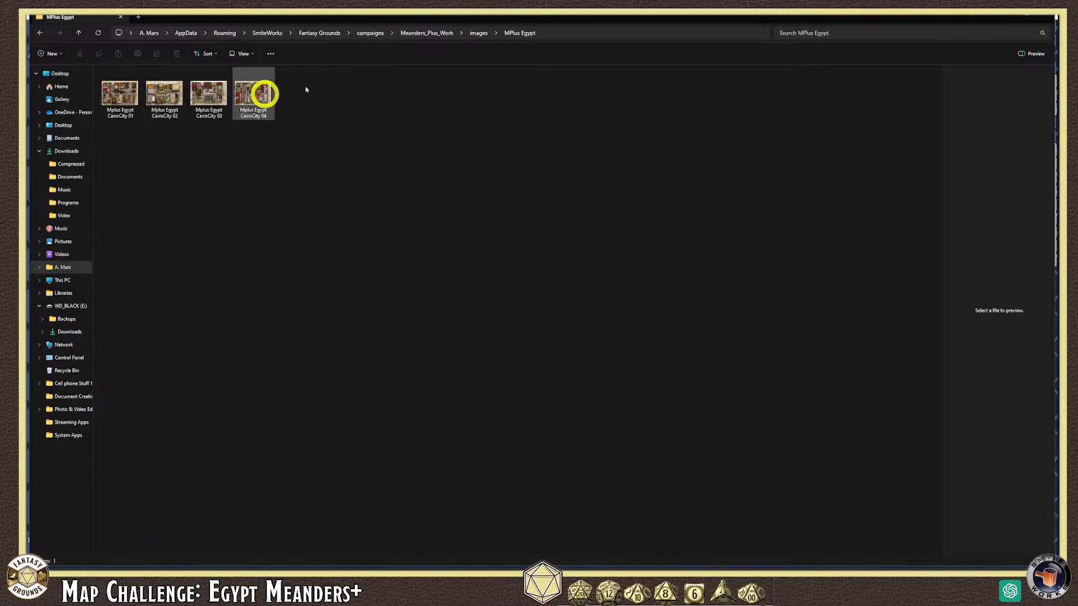
click(1027, 12)
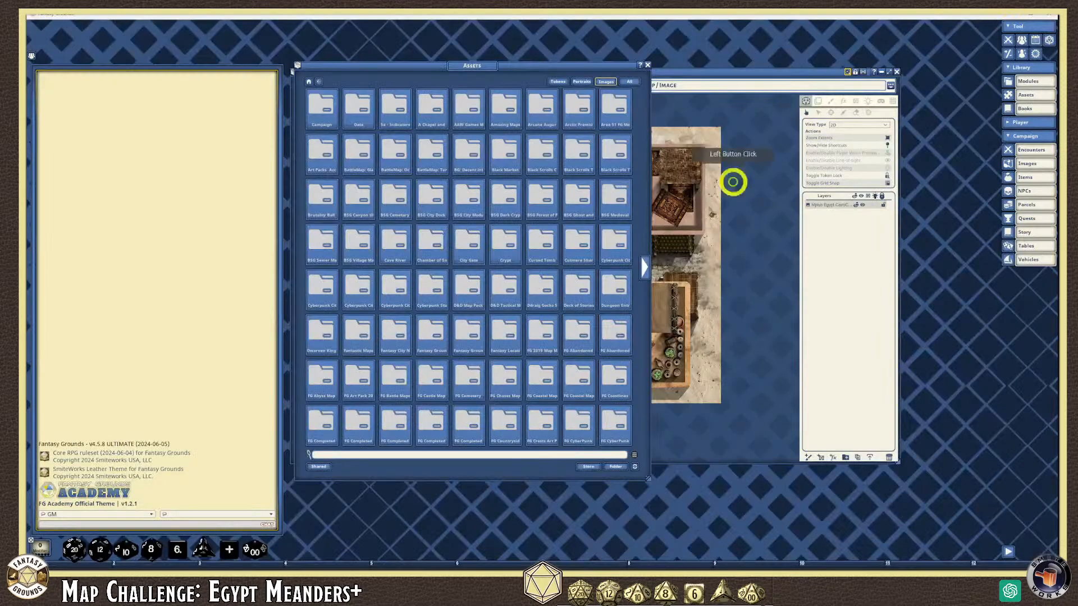
Refresh assets, check Campaign > MPlus Egypt lists the four CairoCity maps, then close Assets
click(634, 469)
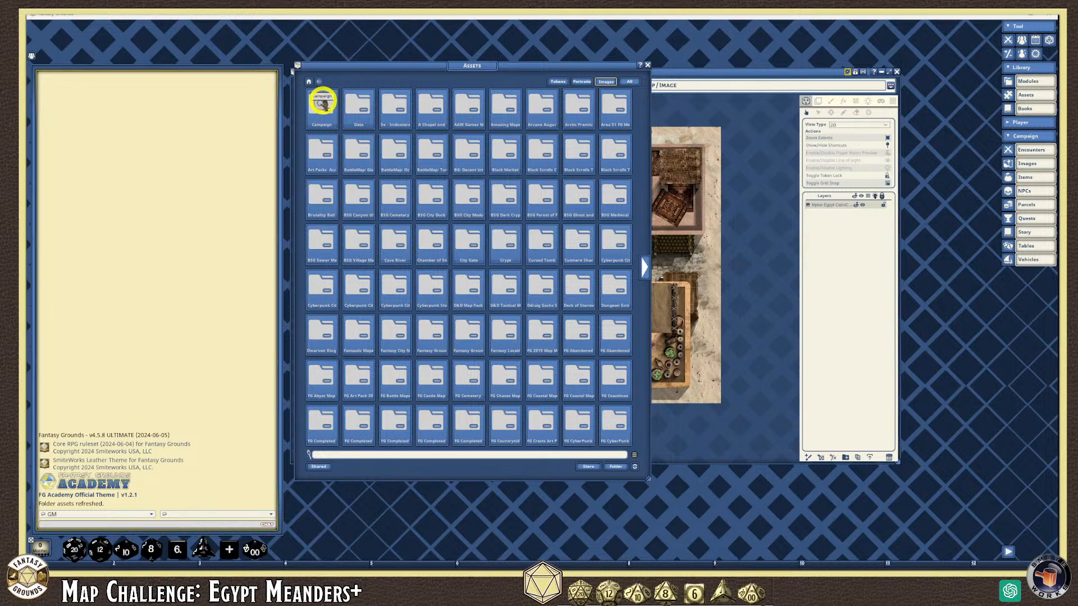
click(303, 109)
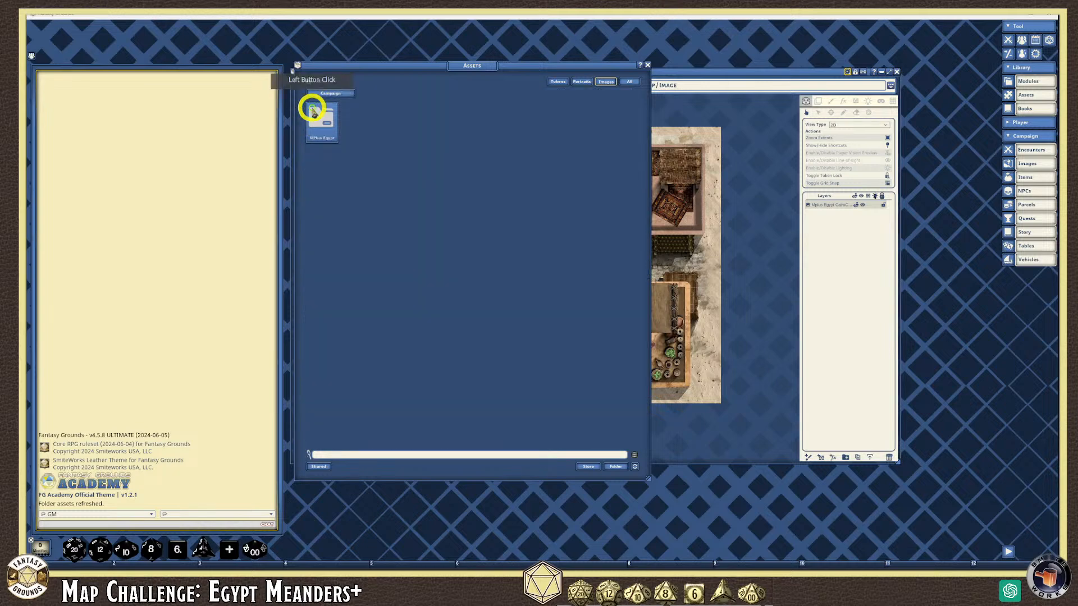
click(322, 122)
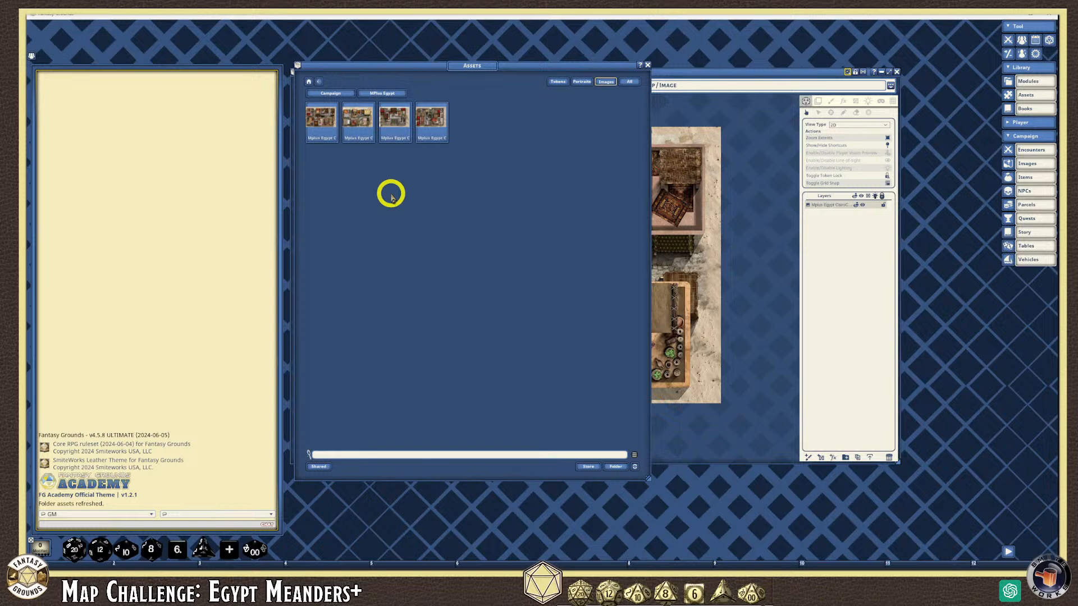
click(647, 69)
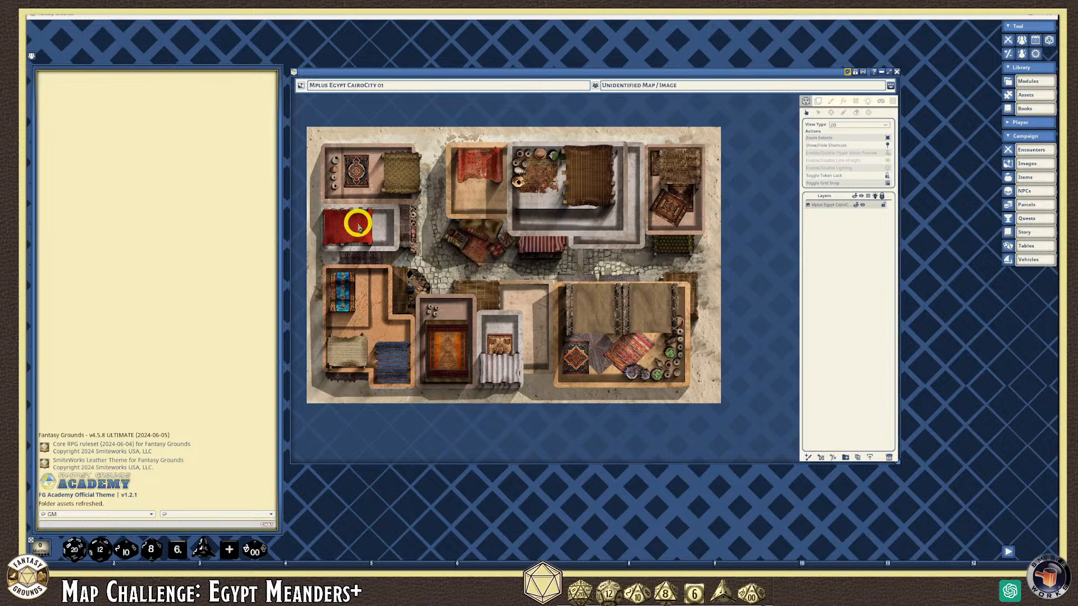
scroll(358, 223, up, 1)
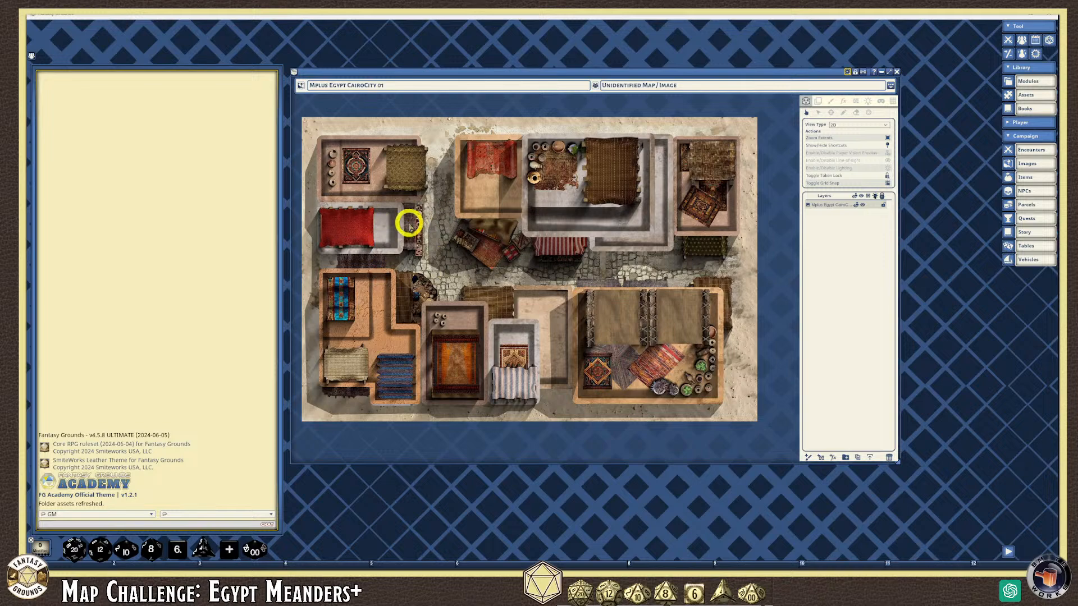
scroll(345, 194, up, 1)
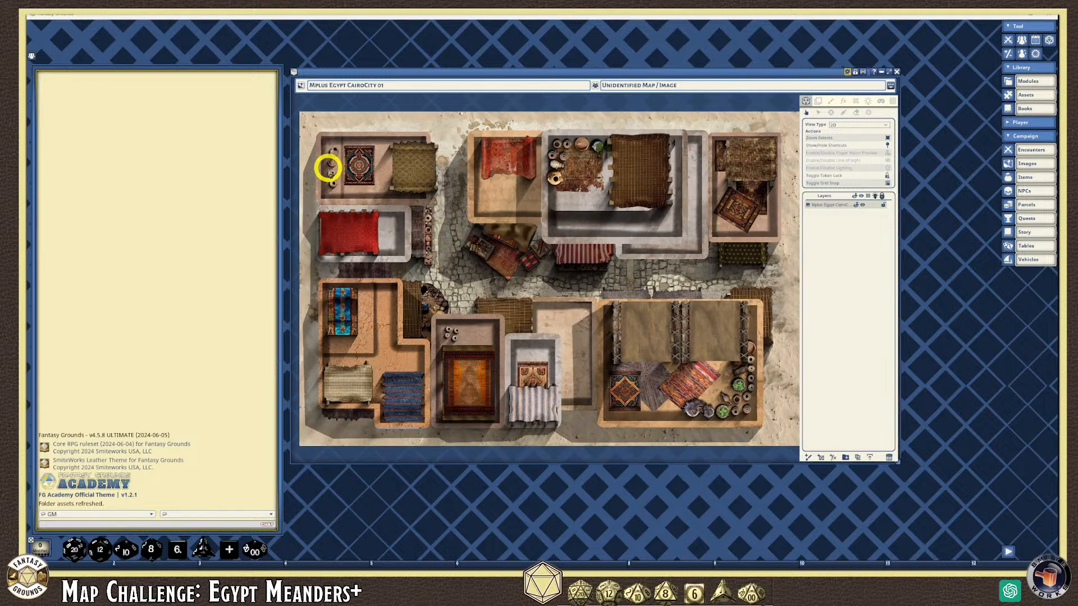
scroll(393, 166, up, 3)
scroll(421, 171, down, 2)
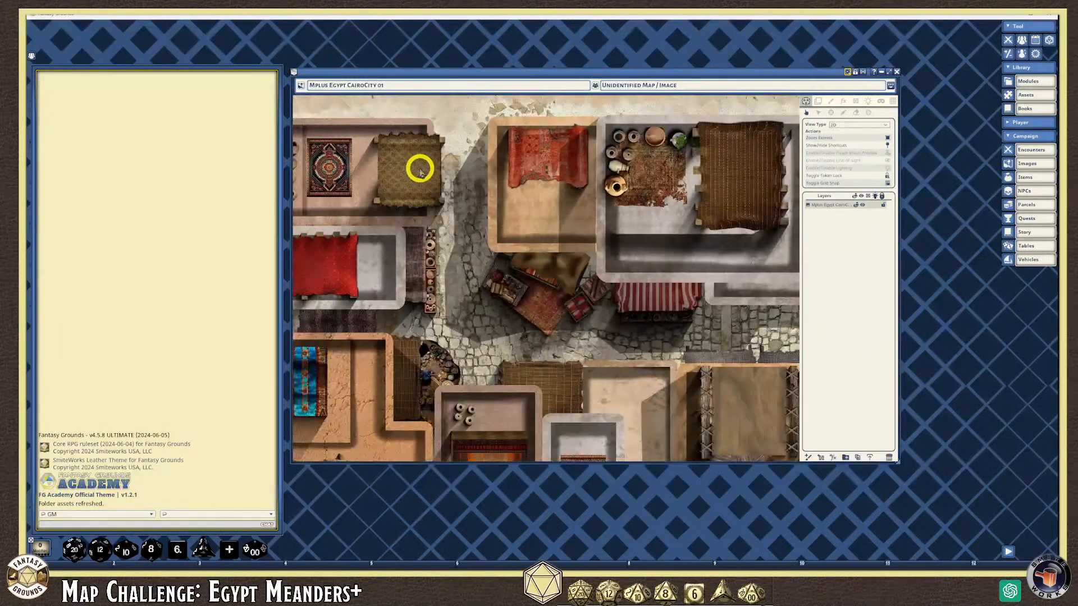
scroll(471, 196, up, 2)
scroll(525, 225, down, 2)
scroll(549, 296, up, 3)
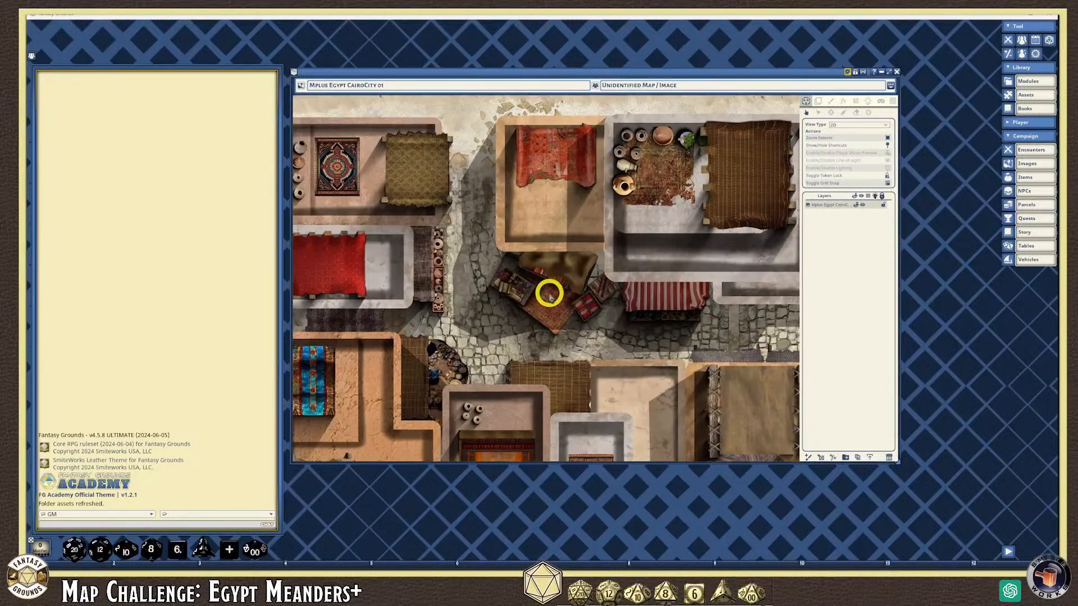
scroll(548, 293, up, 1)
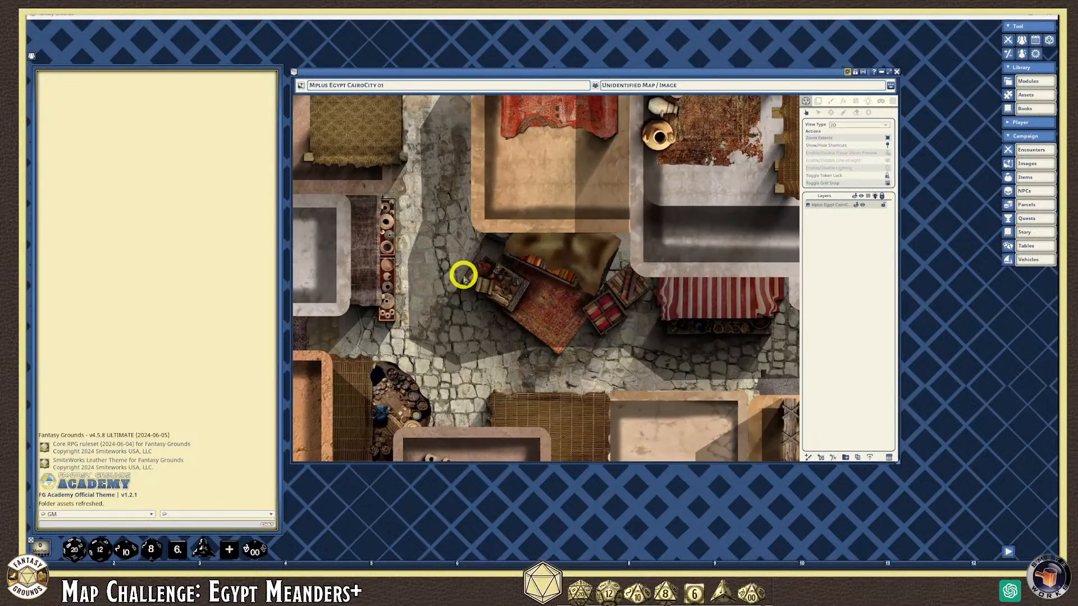
scroll(489, 284, down, 5)
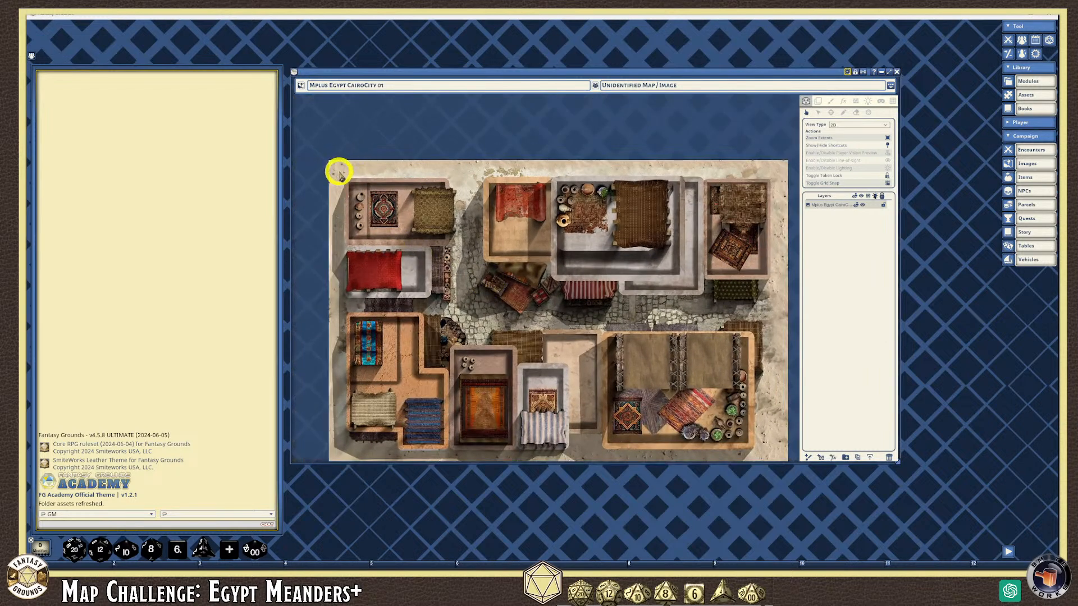
scroll(374, 176, up, 3)
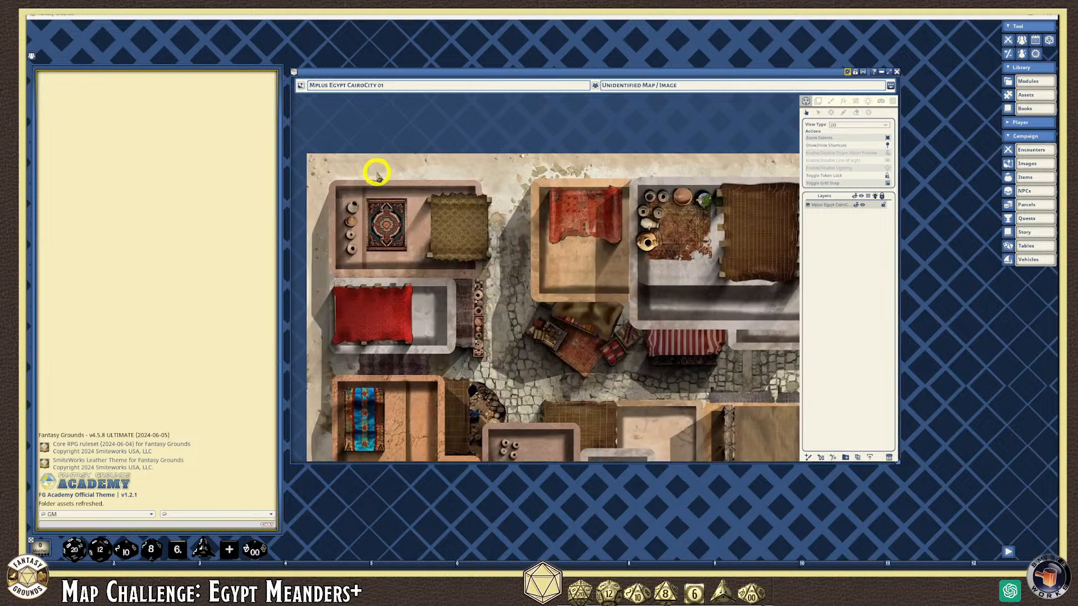
scroll(362, 180, up, 1)
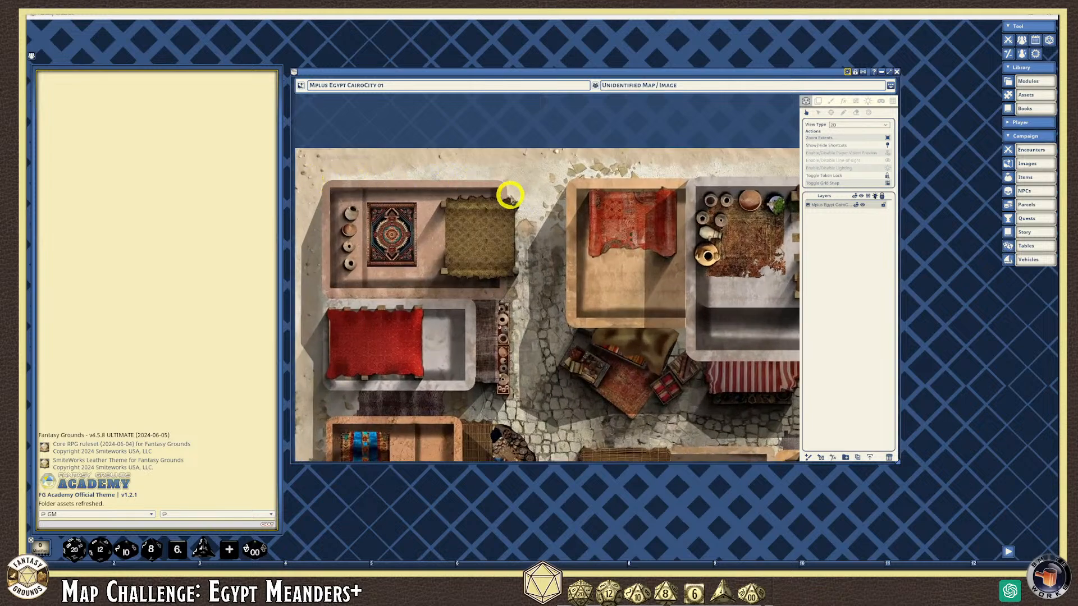
scroll(527, 218, down, 2)
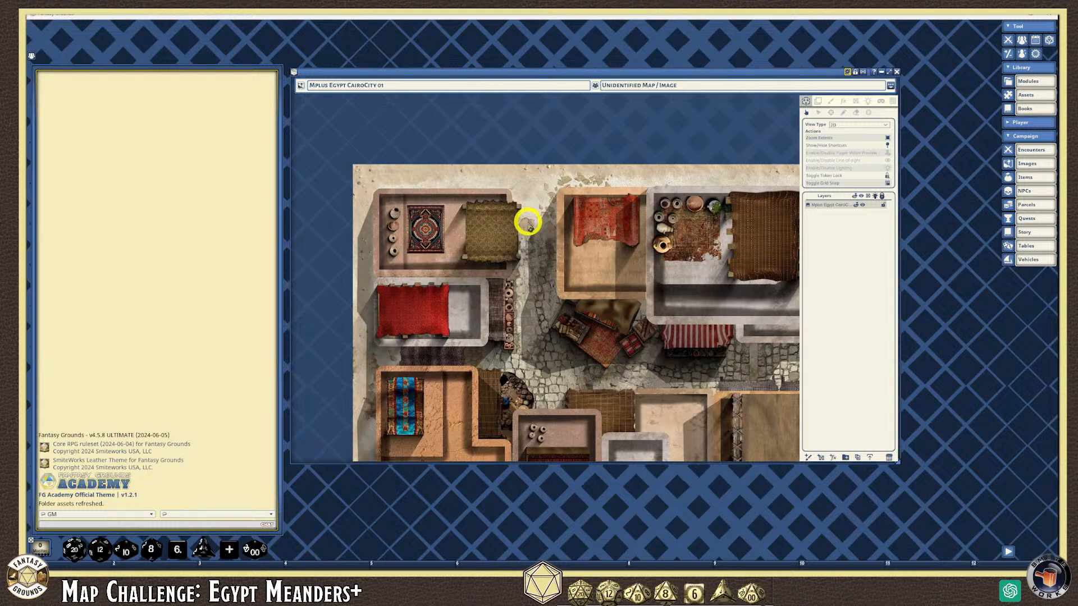
scroll(526, 227, down, 1)
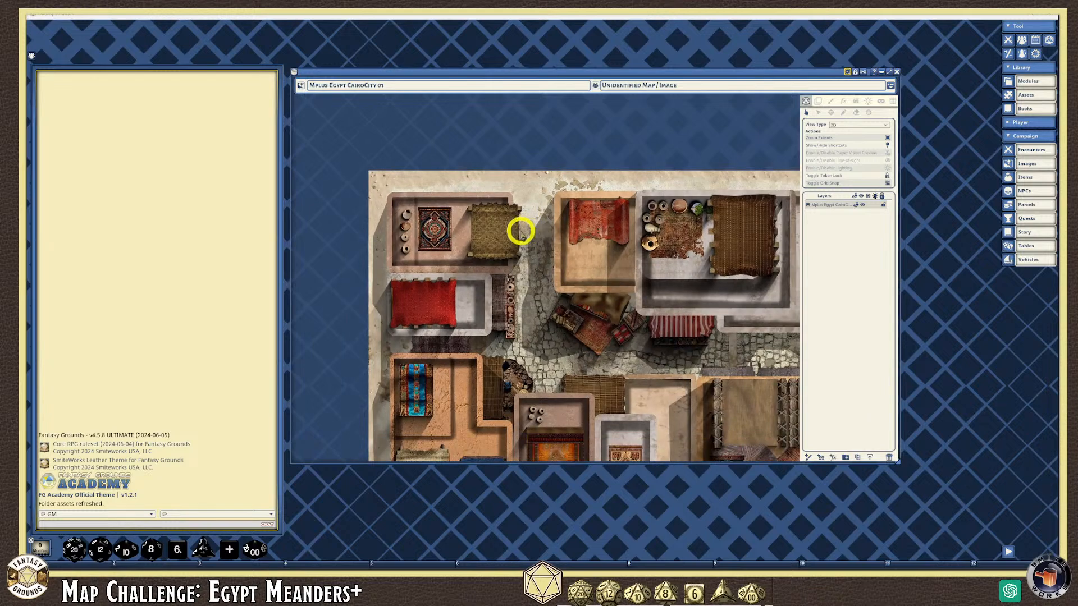
right_click(605, 143)
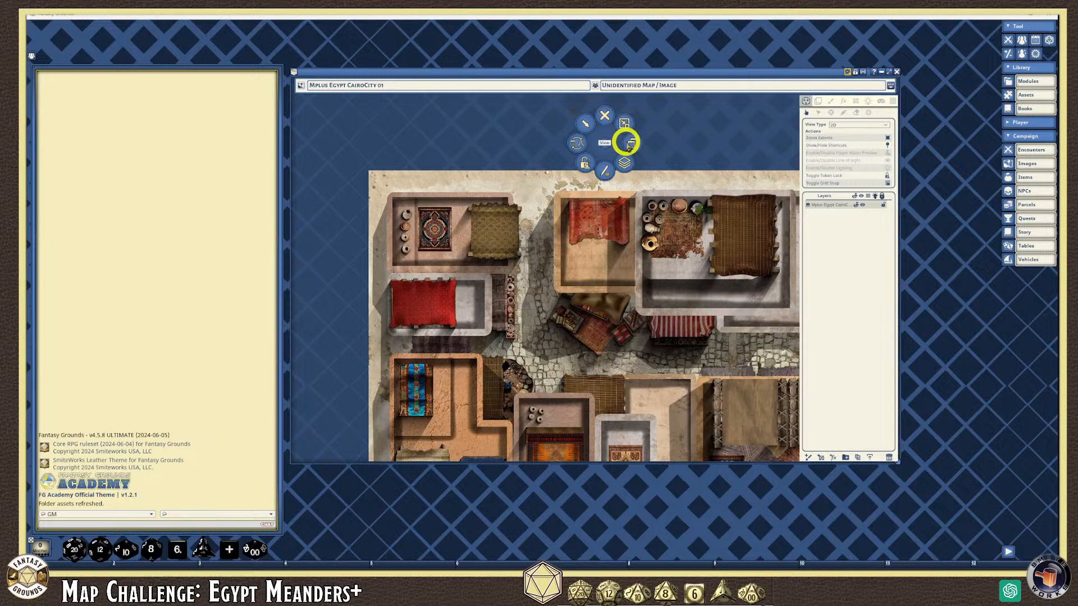
click(651, 138)
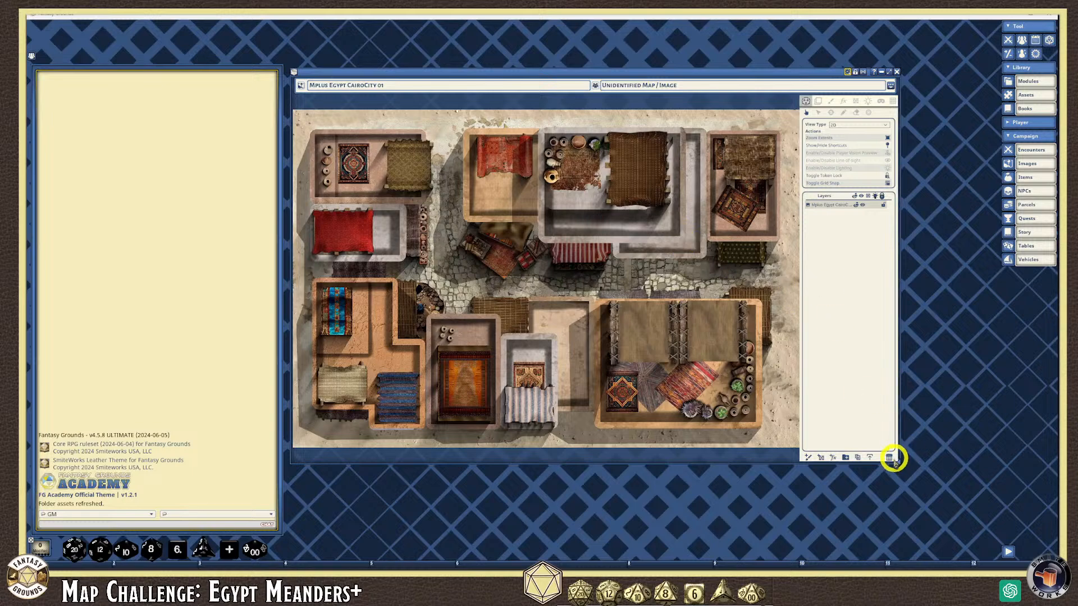
drag(897, 461, 961, 473)
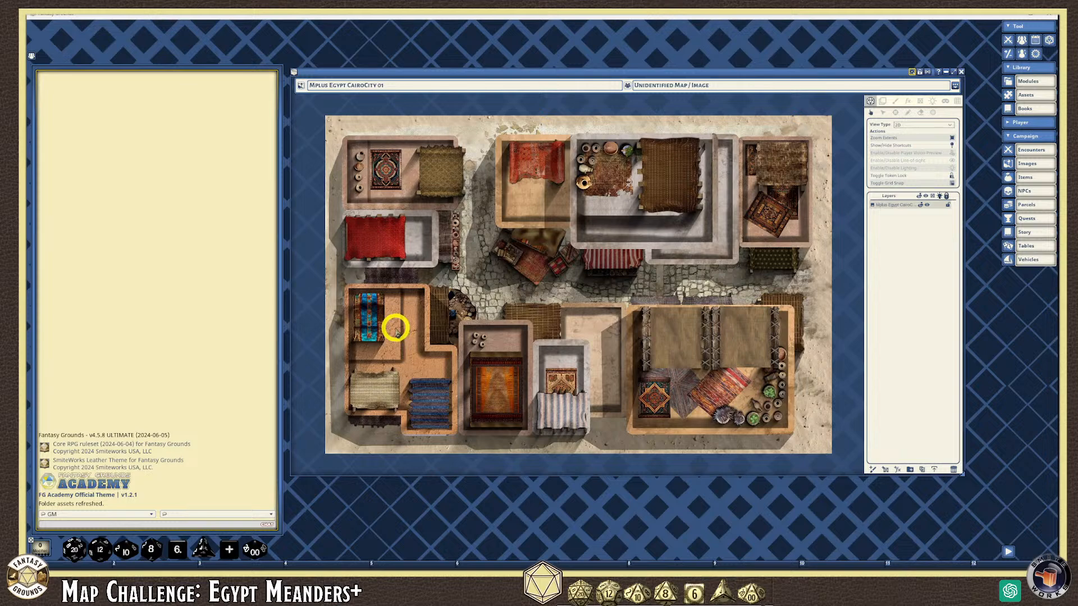
scroll(488, 338, up, 2)
scroll(488, 328, down, 2)
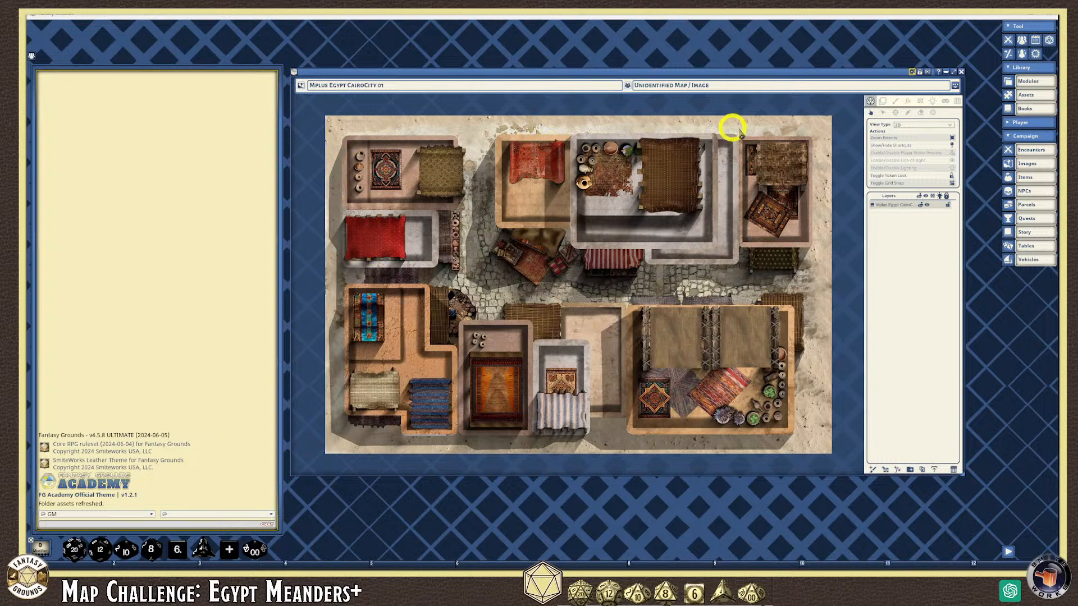
scroll(331, 169, up, 1)
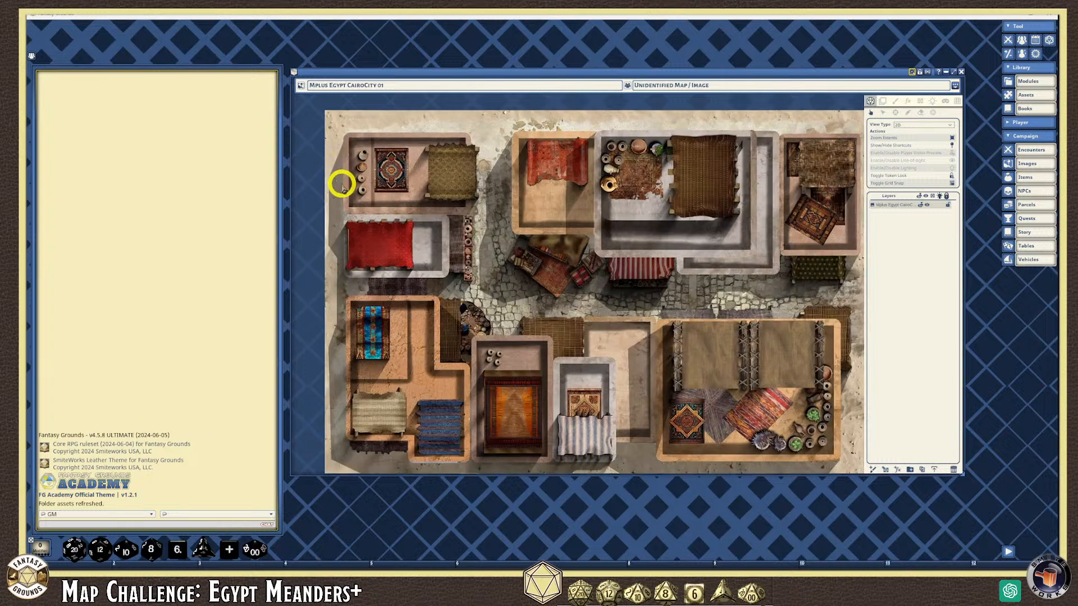
scroll(342, 184, up, 1)
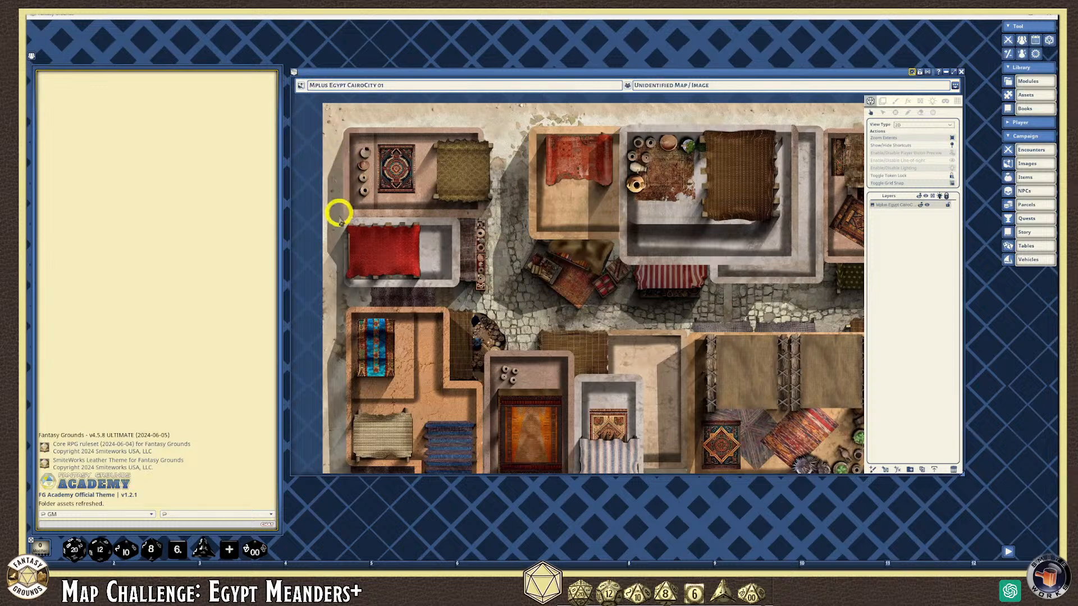
scroll(382, 363, down, 1)
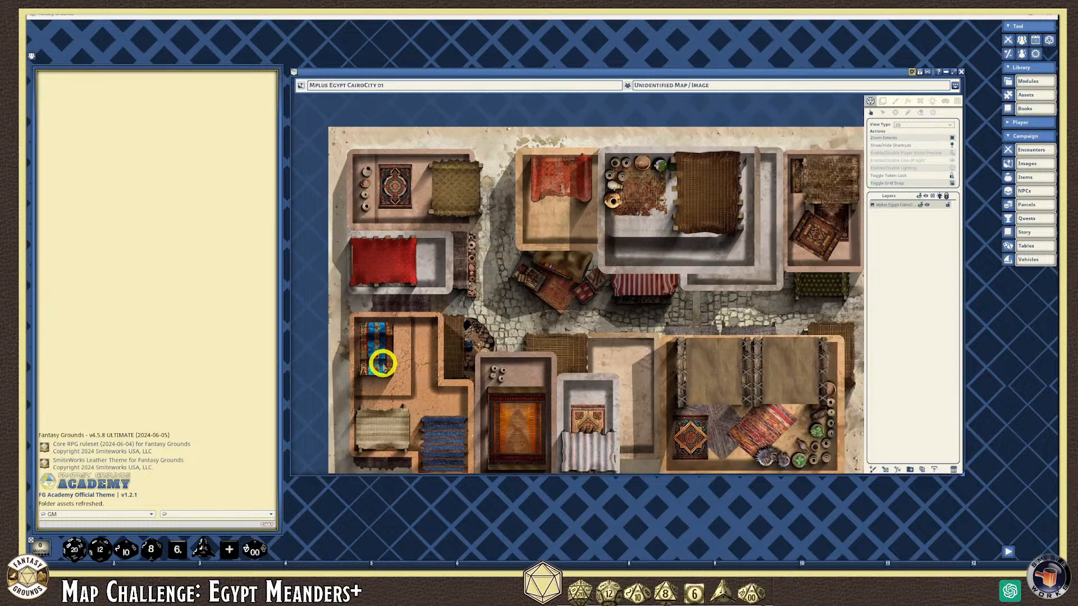
scroll(382, 363, down, 1)
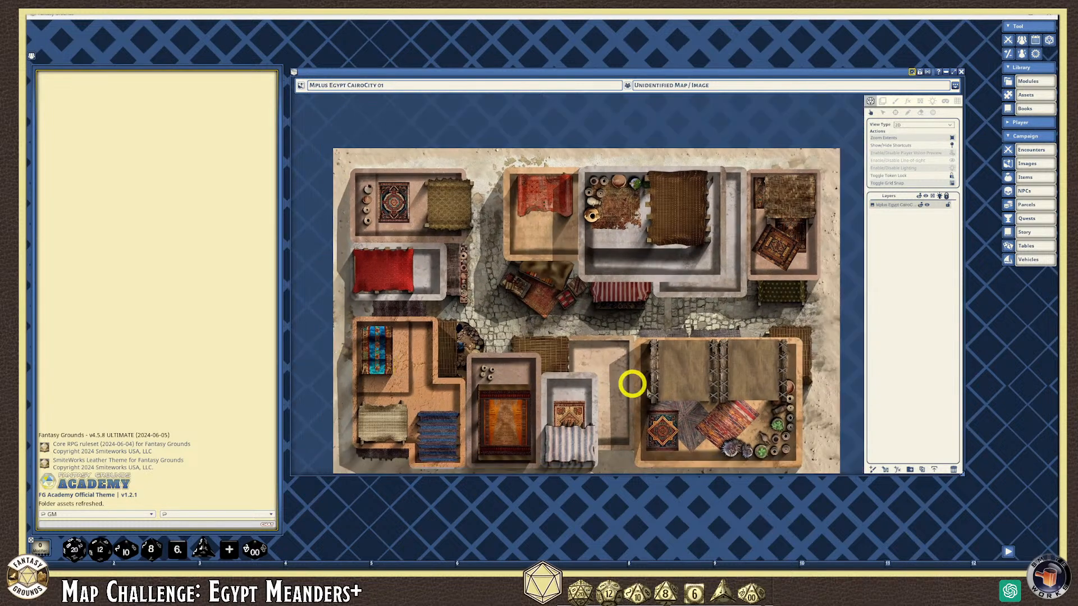
scroll(465, 352, up, 1)
scroll(458, 325, up, 1)
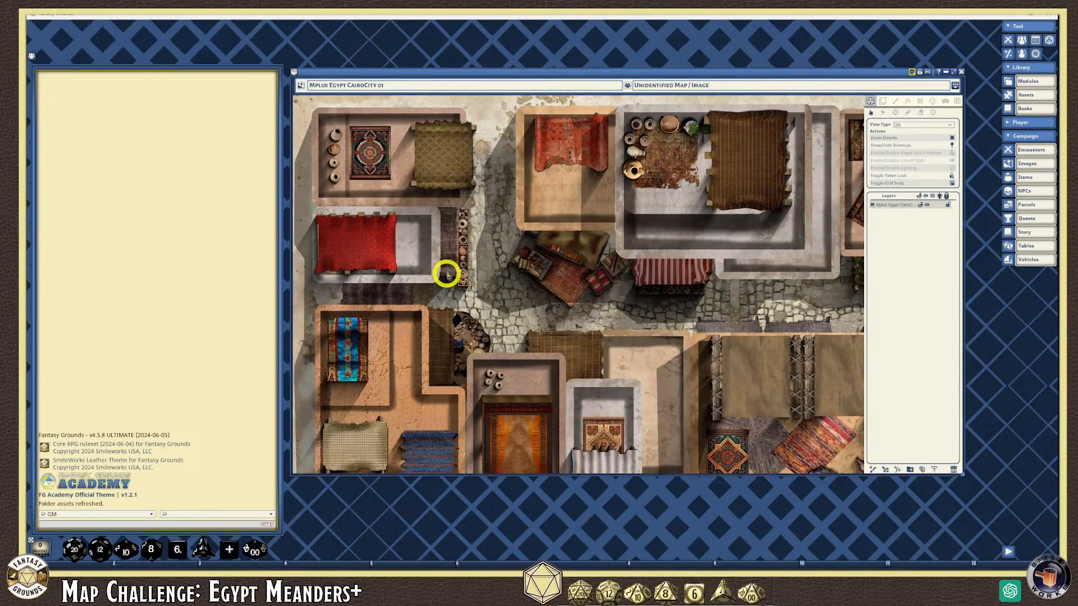
scroll(453, 258, down, 2)
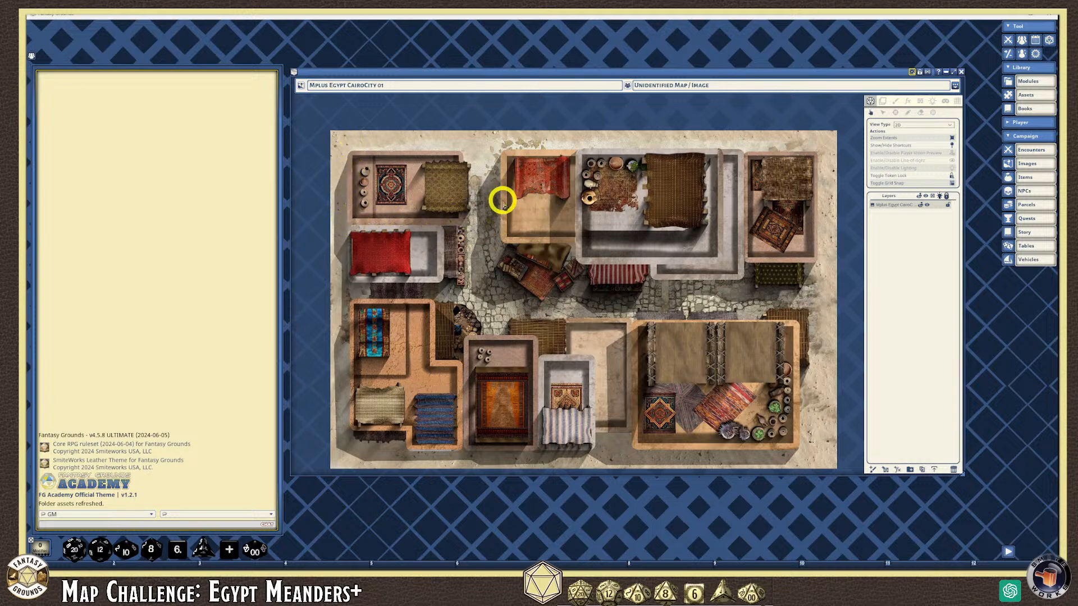
scroll(571, 219, up, 3)
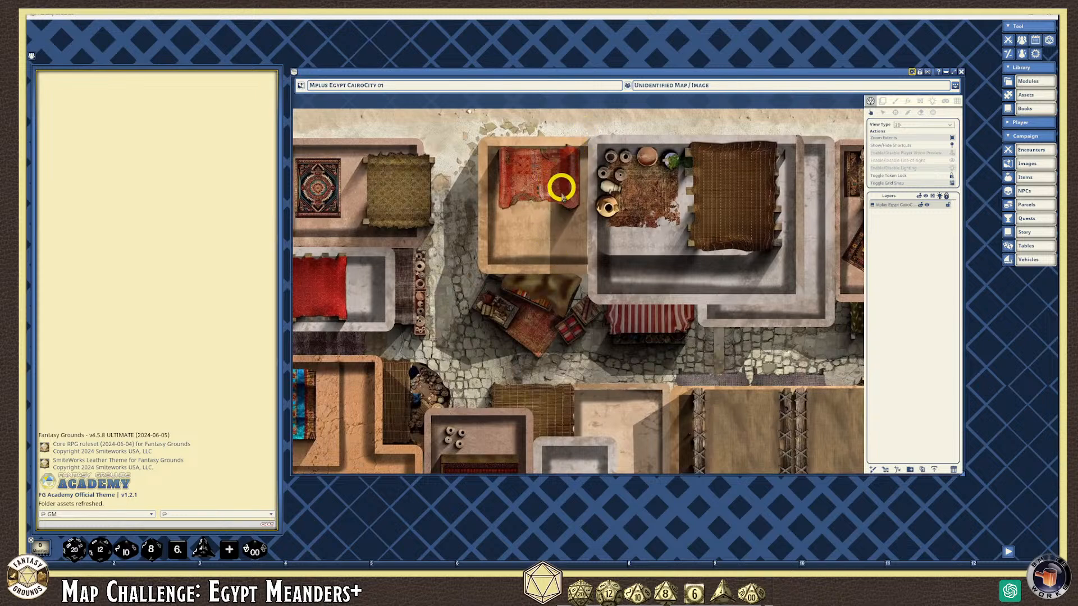
scroll(558, 204, down, 4)
scroll(414, 213, up, 2)
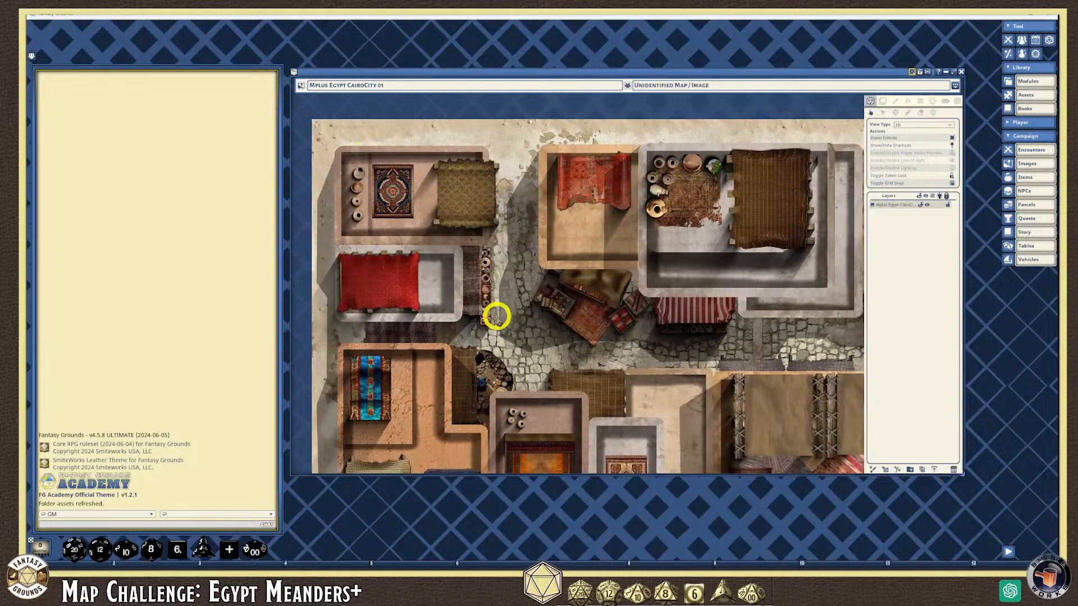
scroll(541, 313, down, 2)
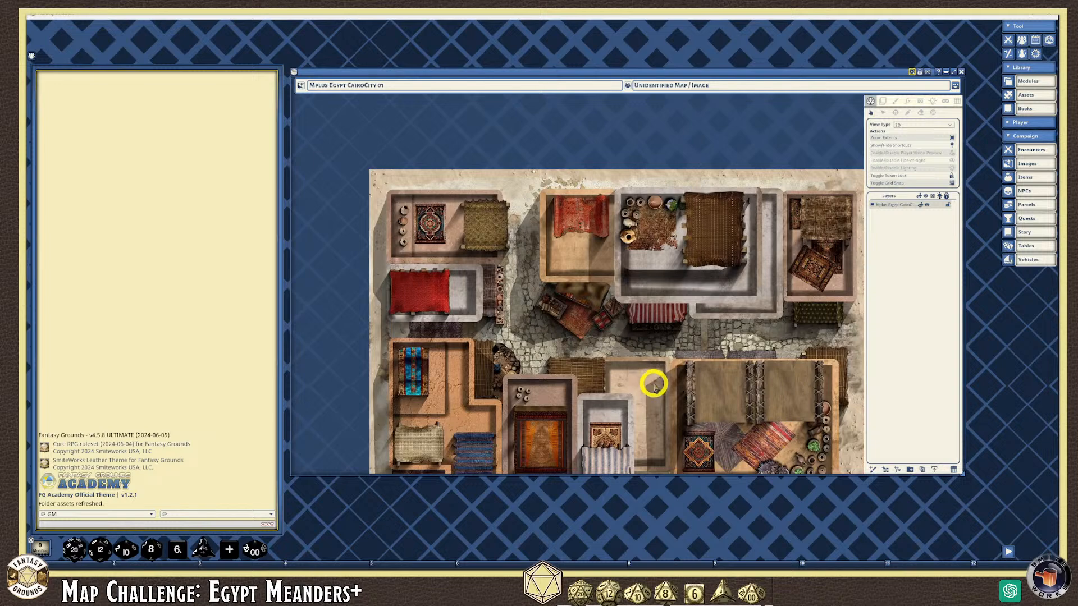
scroll(735, 387, down, 2)
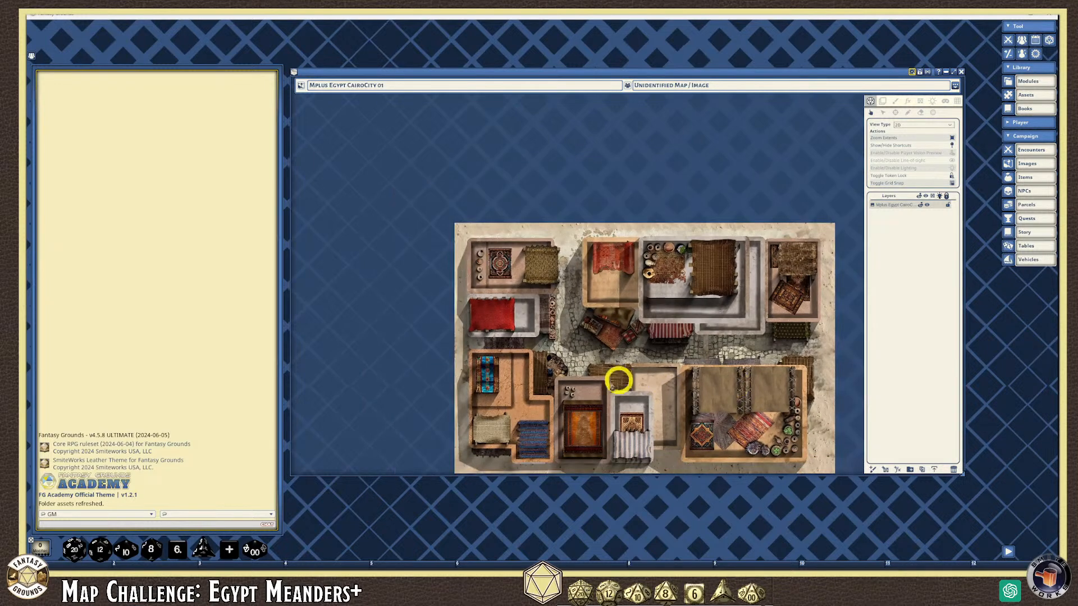
scroll(645, 264, up, 3)
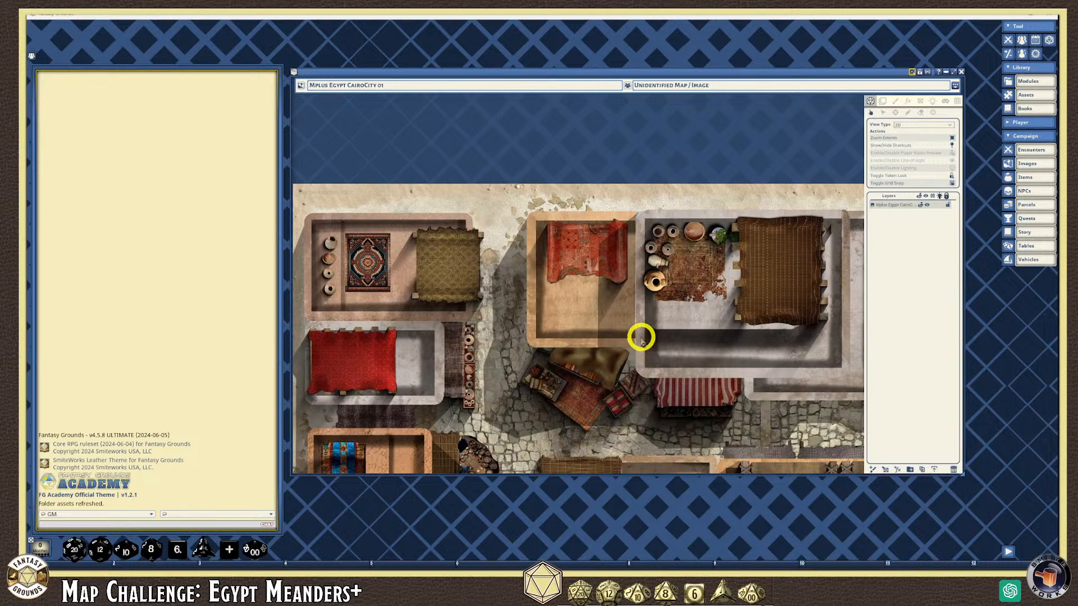
scroll(597, 300, down, 1)
scroll(598, 300, up, 1)
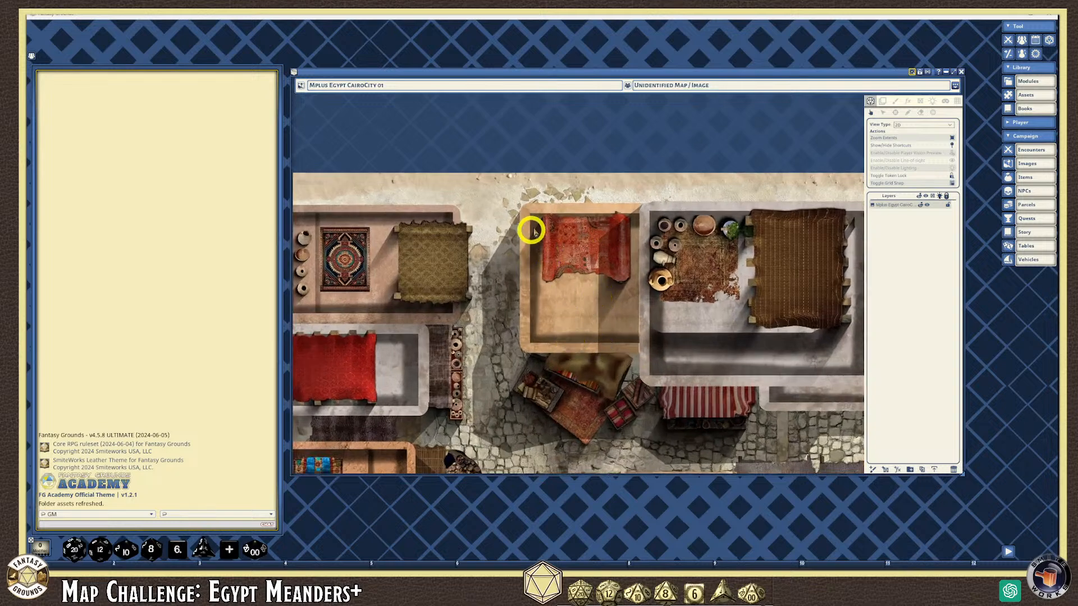
scroll(588, 251, down, 1)
scroll(584, 253, down, 1)
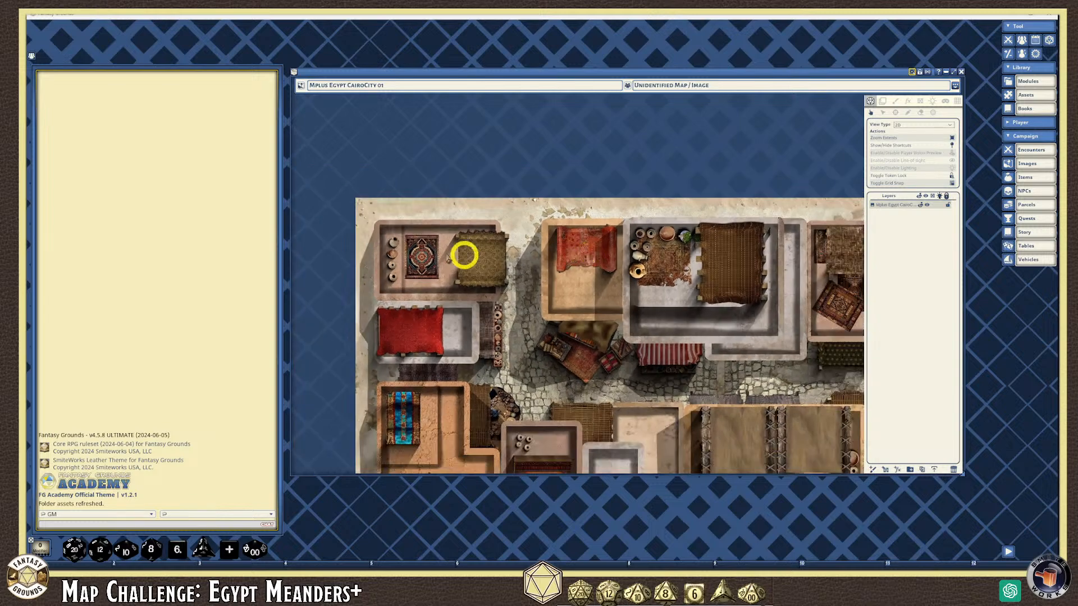
scroll(393, 239, up, 1)
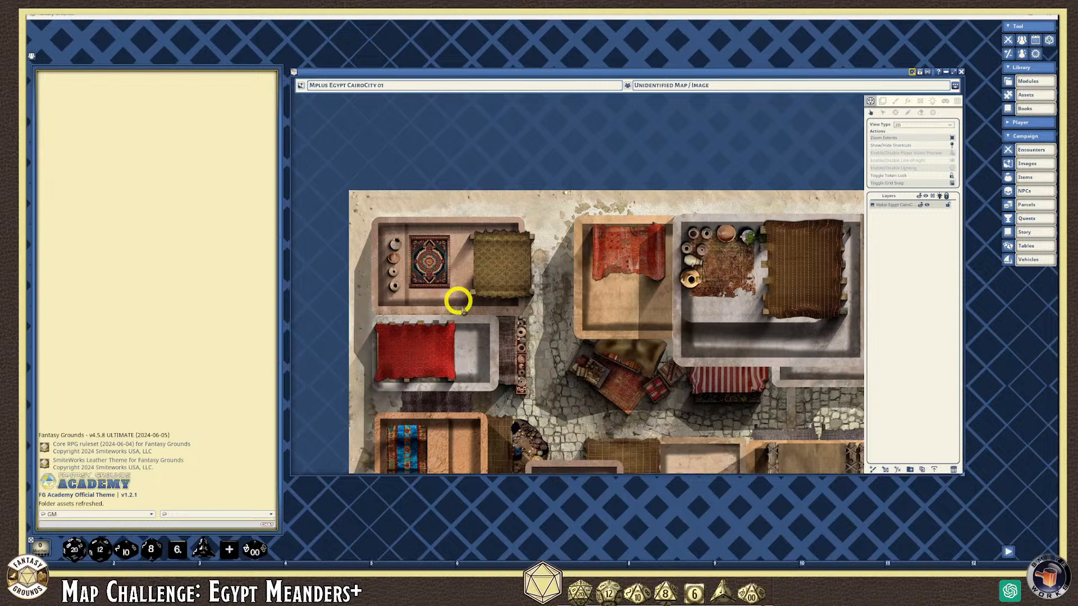
scroll(420, 354, up, 2)
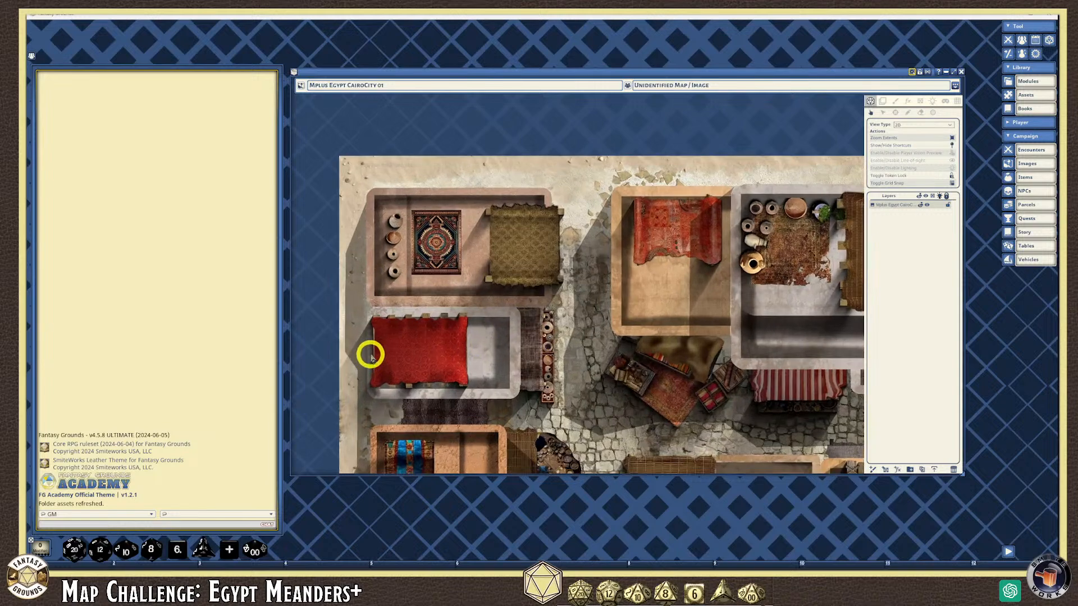
scroll(494, 362, down, 3)
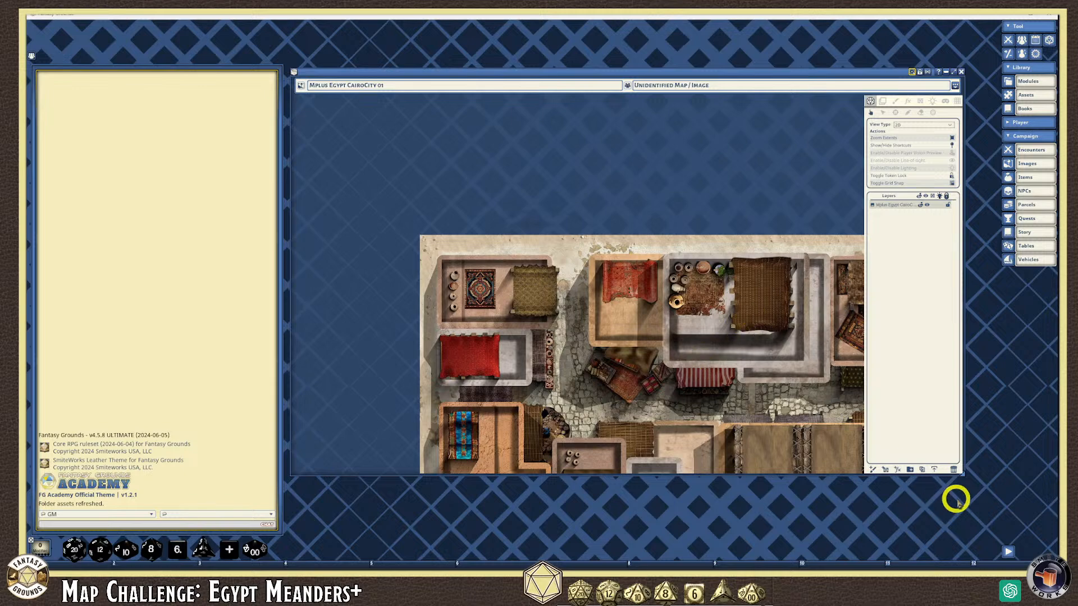
drag(963, 475, 982, 489)
right_click(560, 203)
click(587, 204)
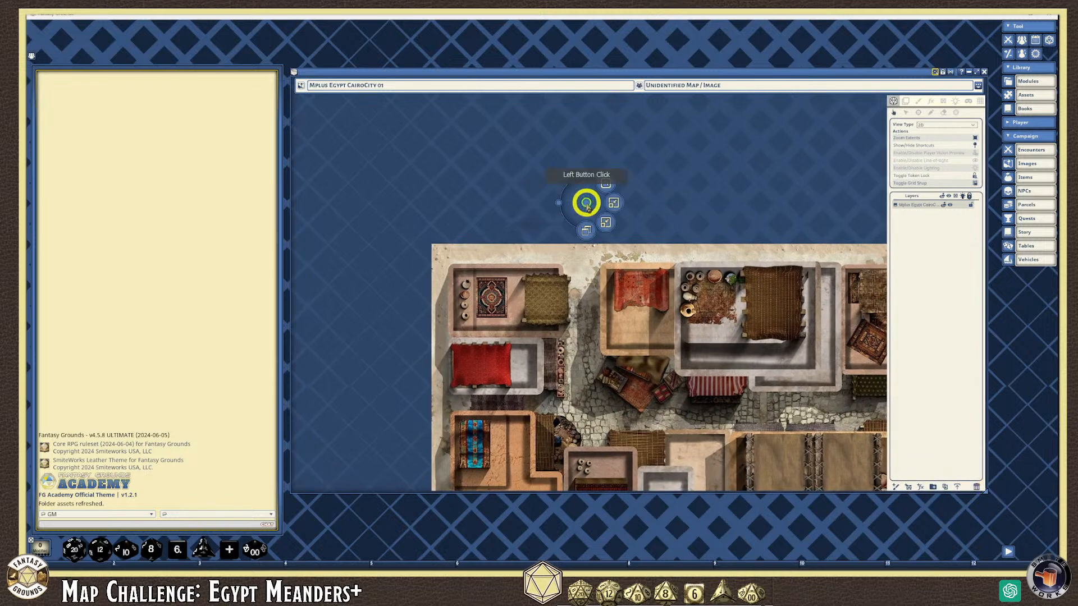
click(612, 202)
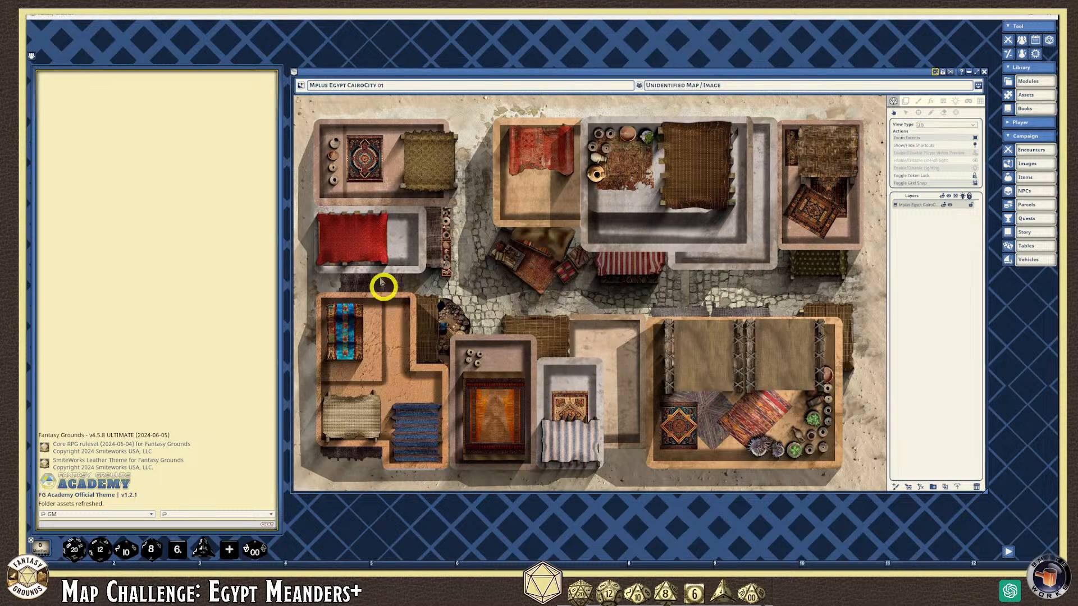
scroll(381, 430, up, 1)
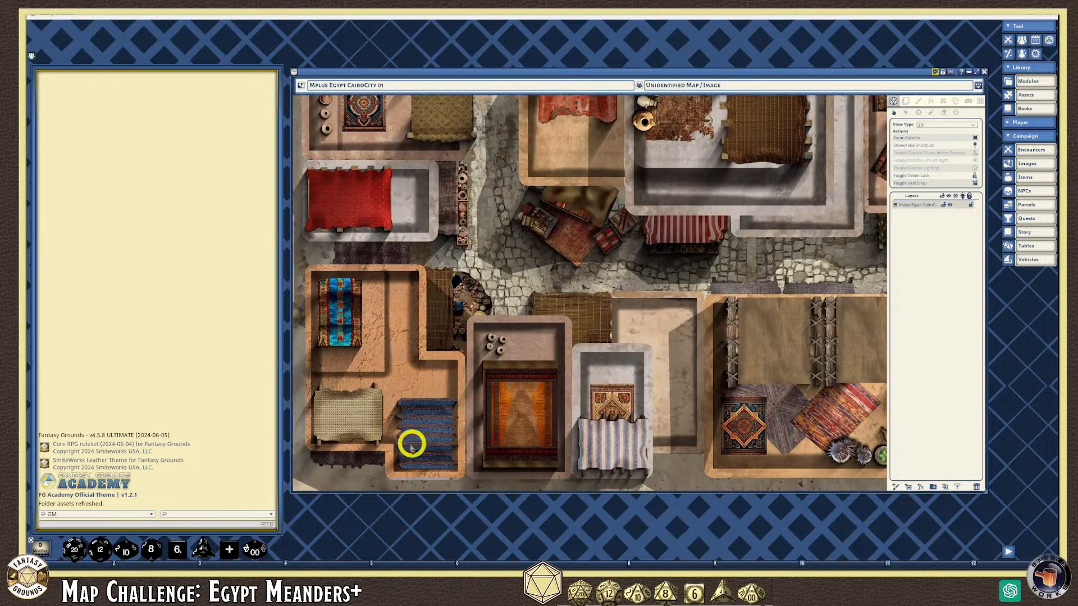
scroll(409, 449, up, 1)
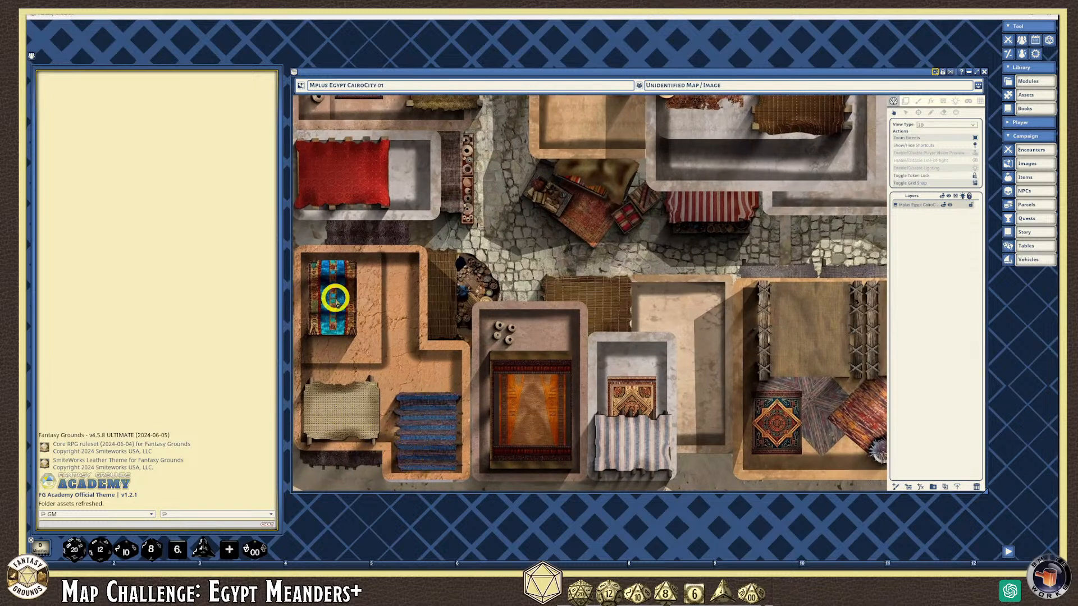
scroll(341, 357, down, 2)
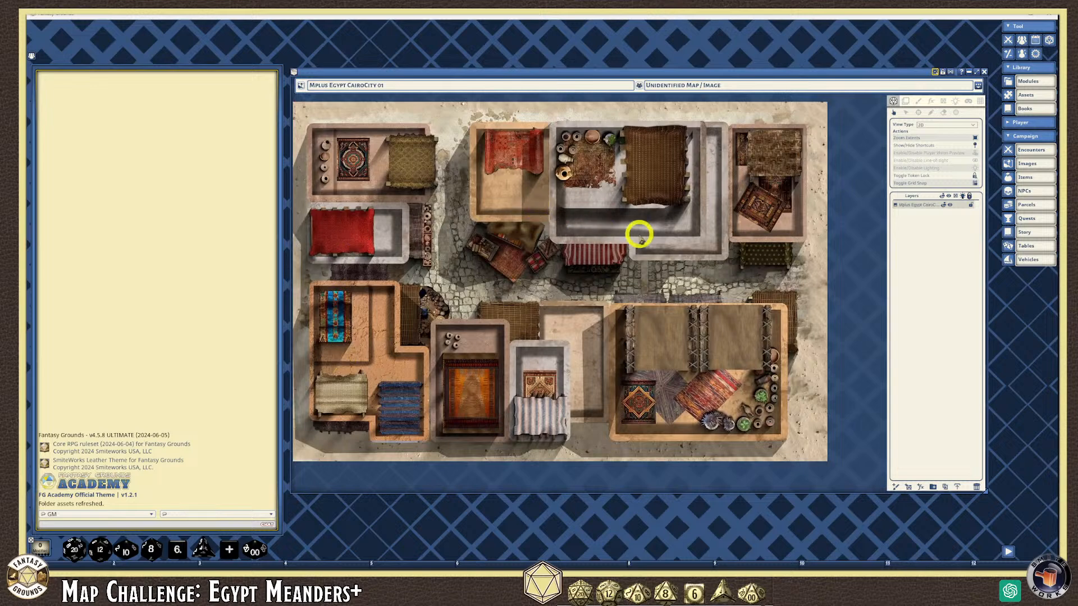
scroll(437, 244, up, 1)
scroll(543, 366, up, 2)
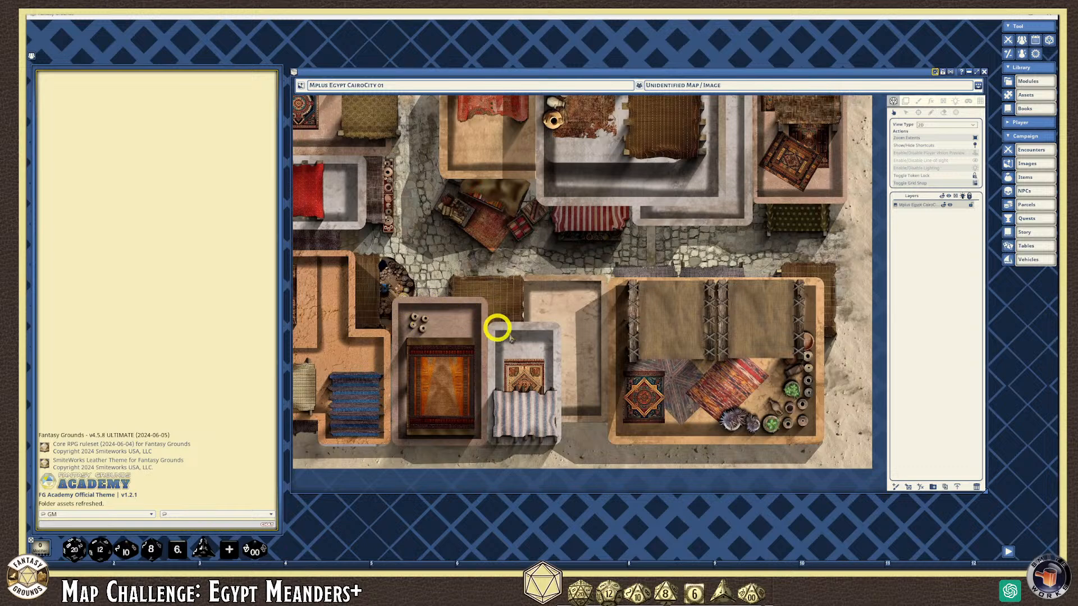
scroll(547, 352, down, 1)
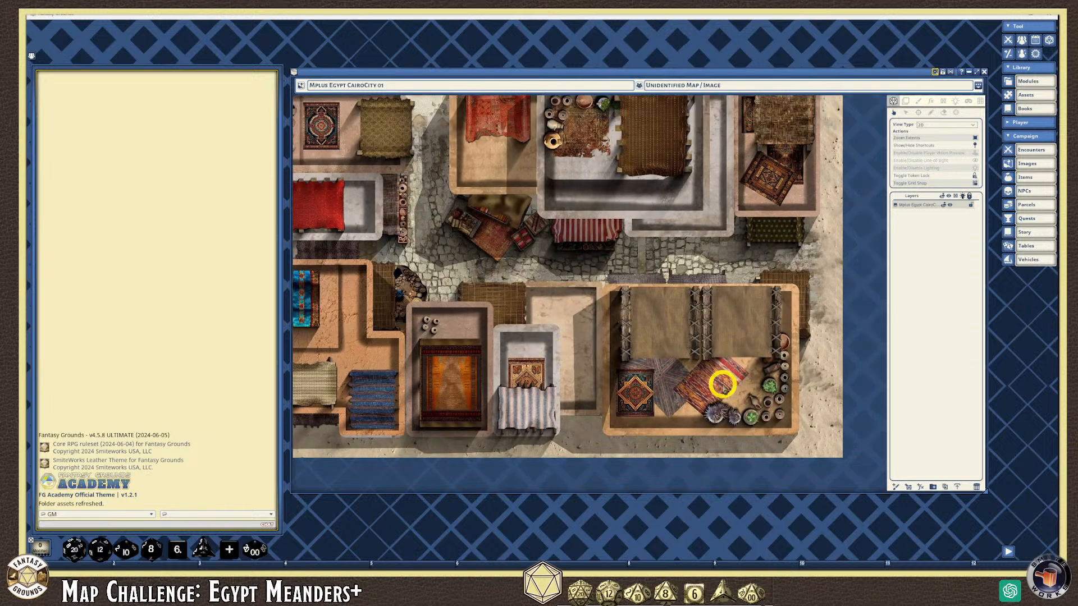
scroll(766, 407, down, 1)
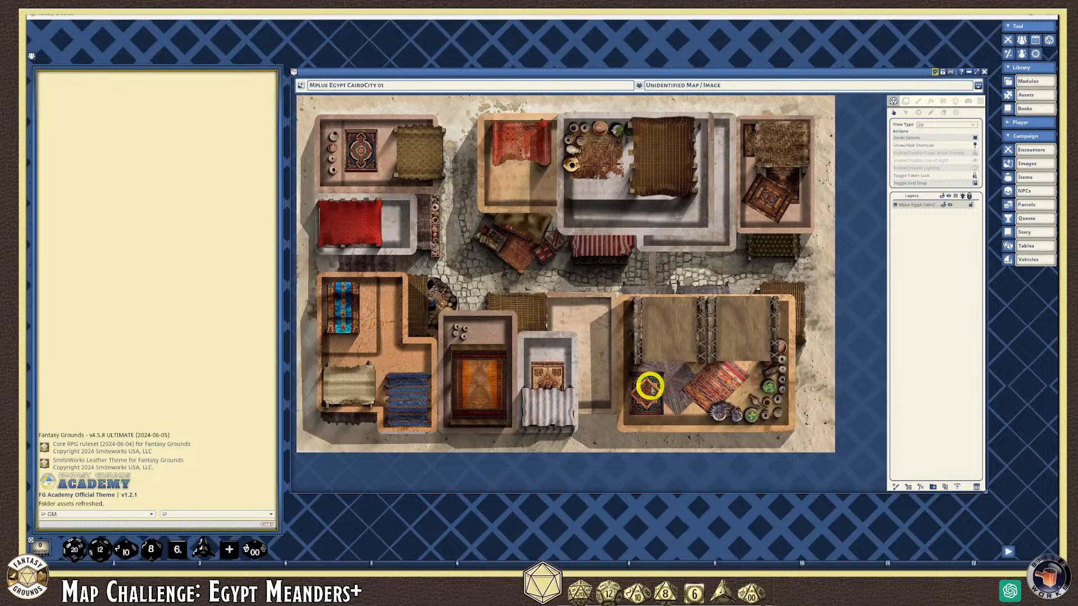
scroll(743, 404, up, 2)
scroll(744, 404, up, 1)
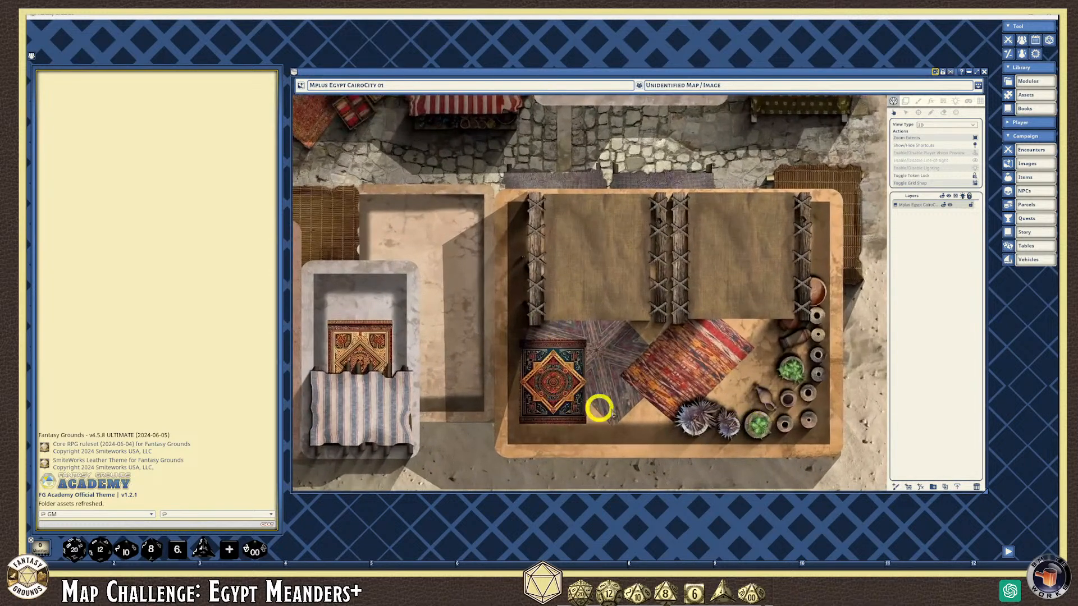
scroll(629, 337, down, 2)
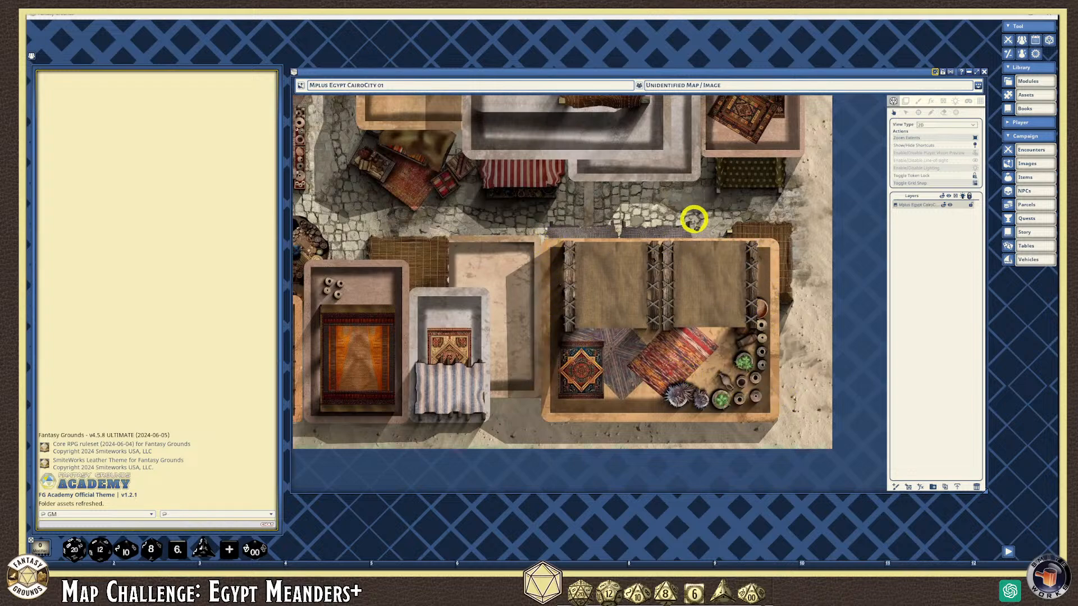
scroll(699, 225, up, 1)
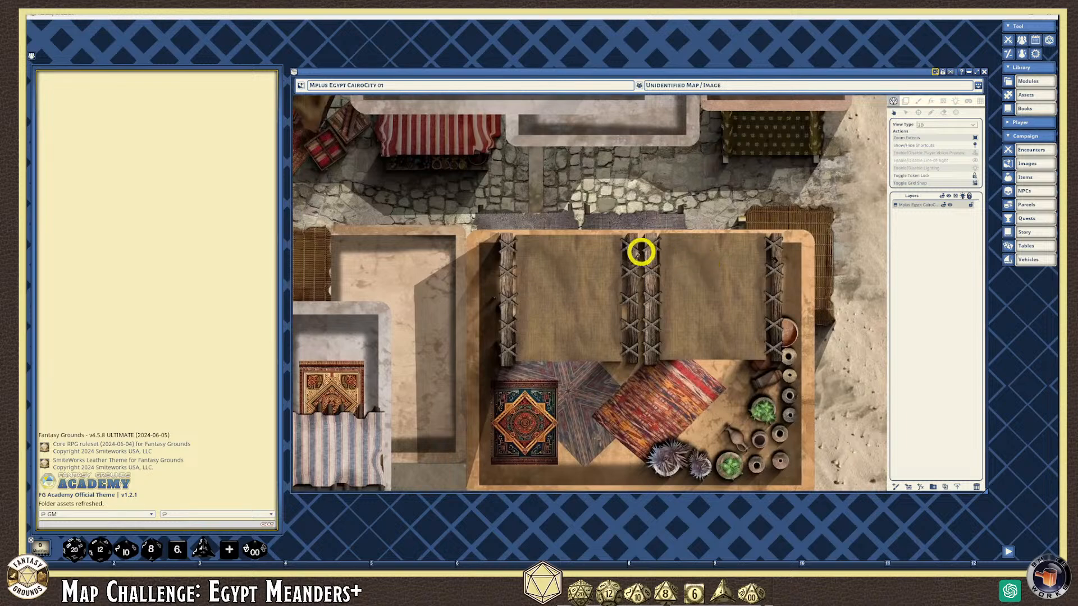
scroll(649, 255, down, 4)
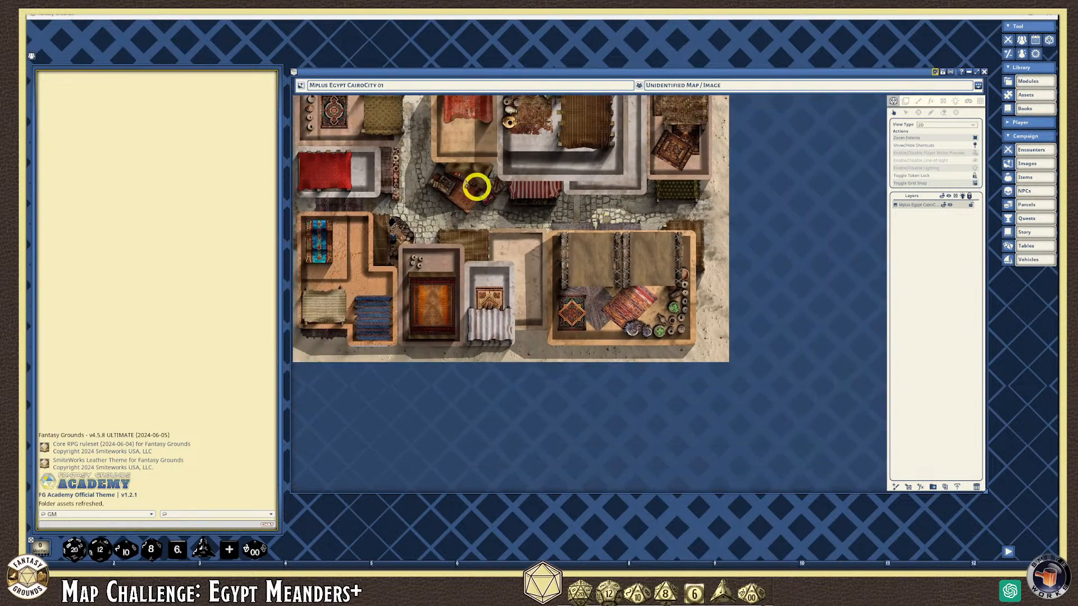
scroll(408, 173, down, 2)
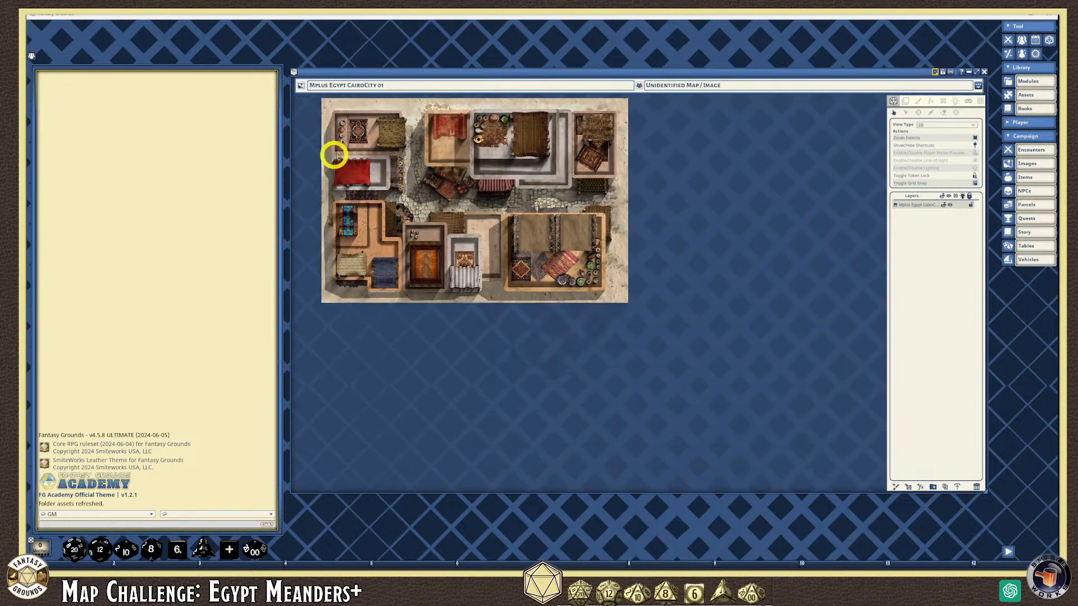
scroll(330, 159, up, 3)
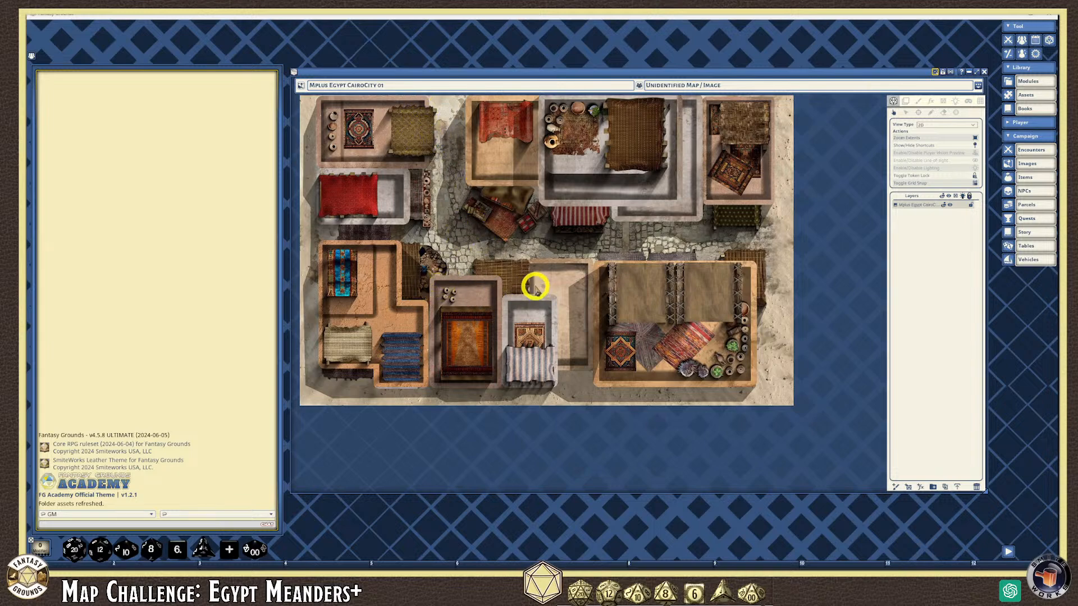
scroll(756, 207, up, 5)
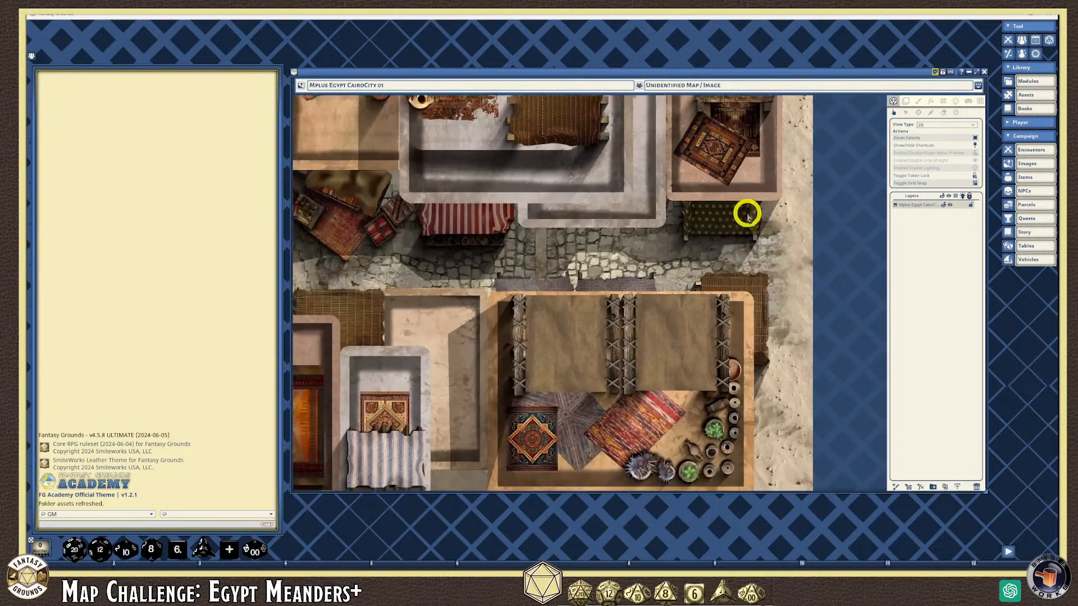
scroll(724, 202, down, 2)
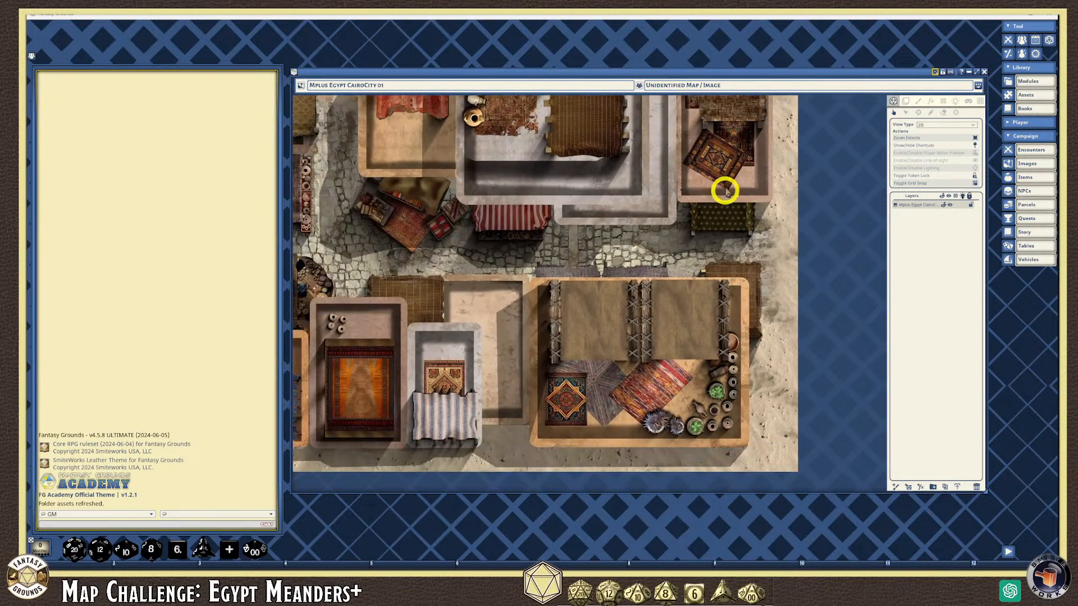
scroll(723, 207, down, 2)
scroll(724, 225, down, 1)
scroll(701, 298, up, 1)
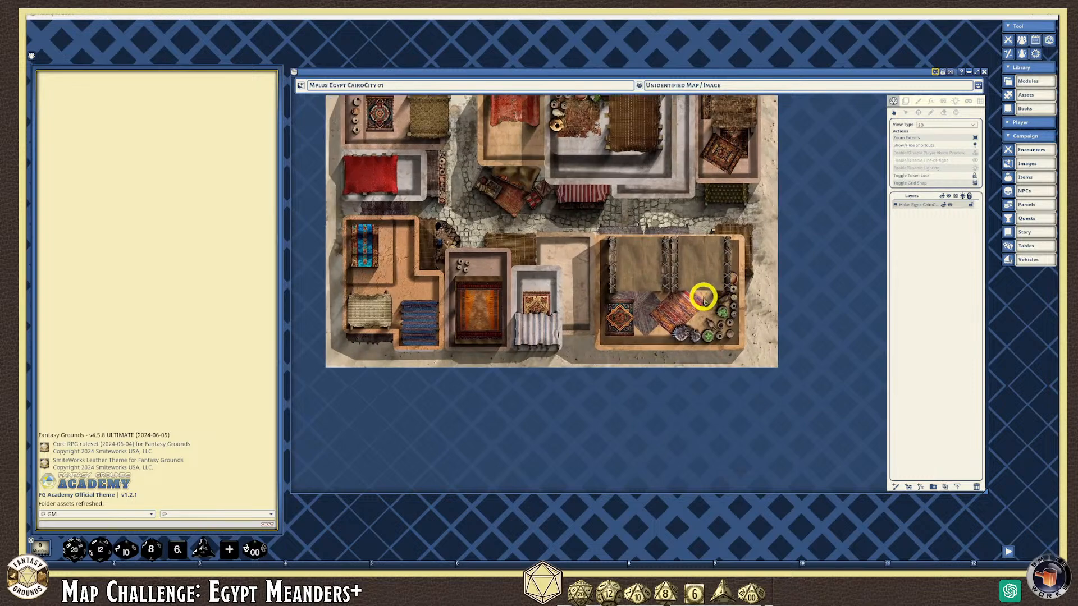
scroll(652, 228, up, 1)
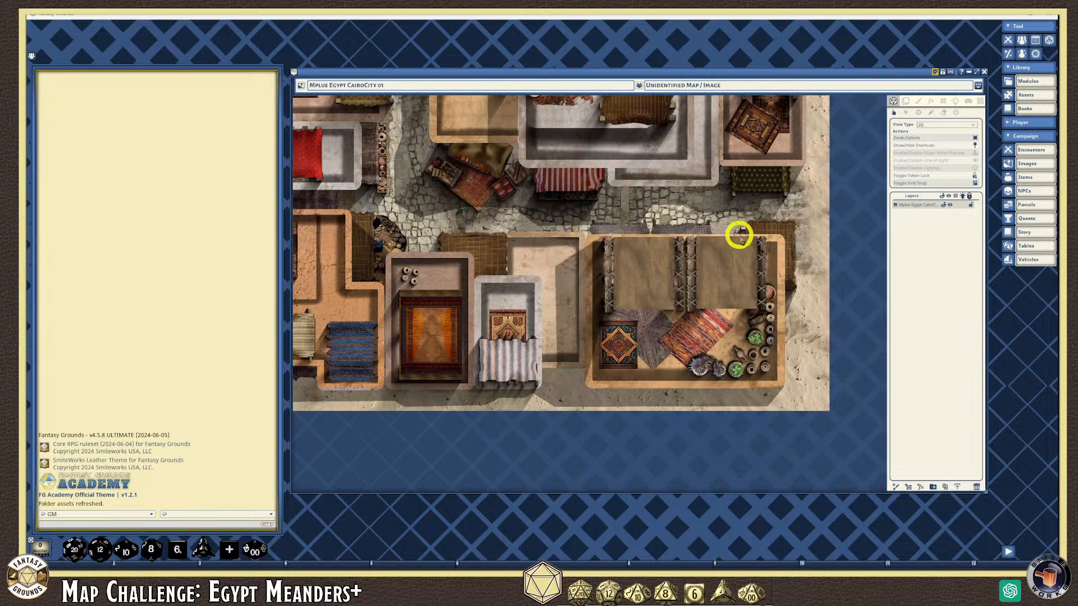
scroll(503, 390, down, 1)
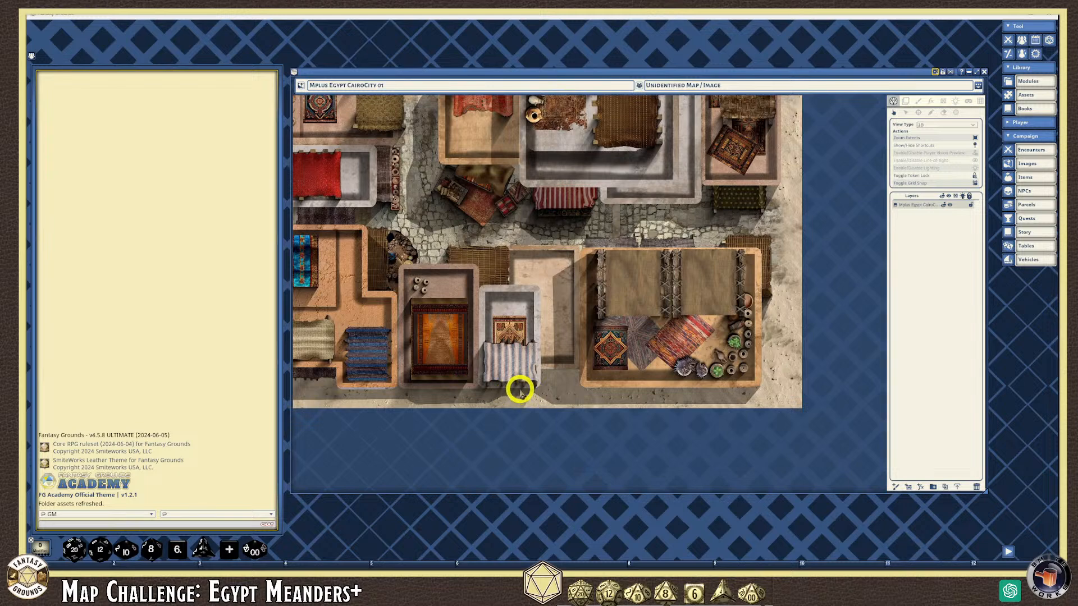
scroll(380, 336, down, 3)
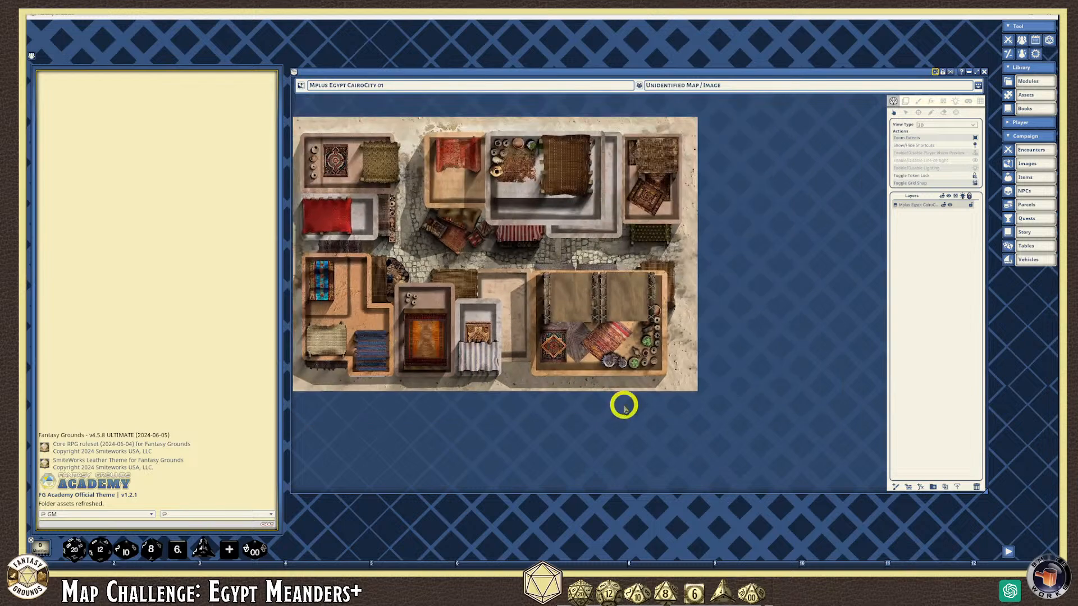
Drag the CairoCity 01 image window's bottom edge down to make it taller
scroll(339, 202, up, 2)
scroll(342, 178, down, 2)
scroll(307, 129, up, 1)
scroll(307, 129, up, 2)
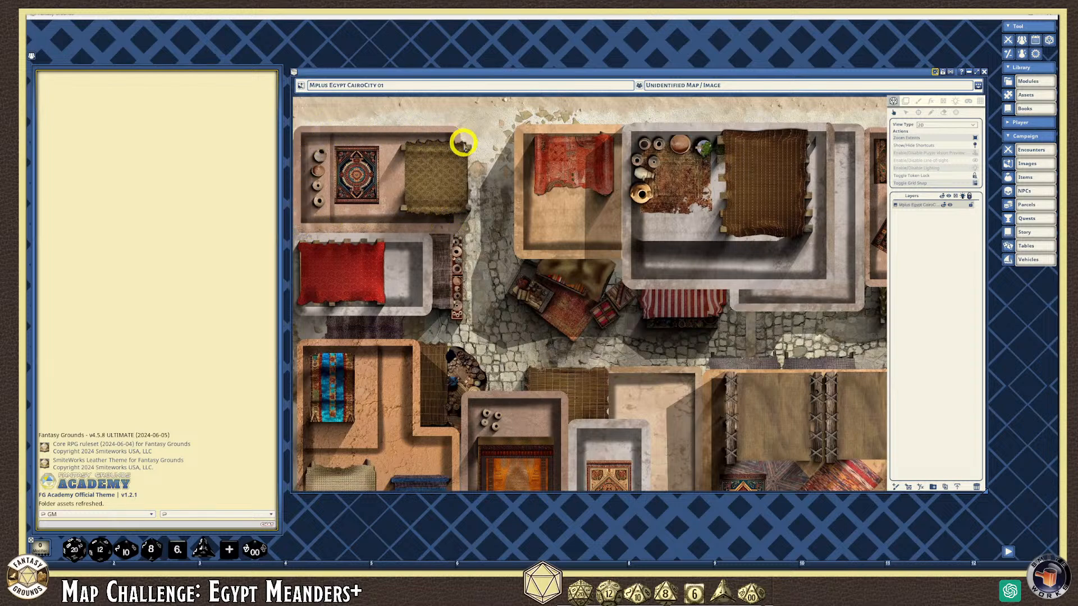
scroll(396, 387, down, 5)
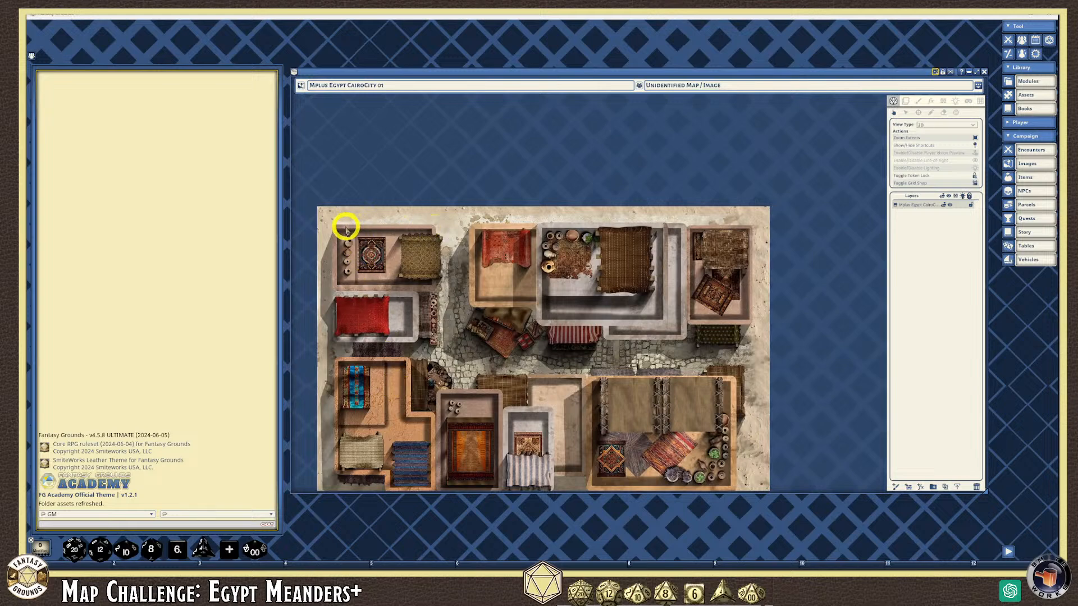
scroll(369, 261, up, 1)
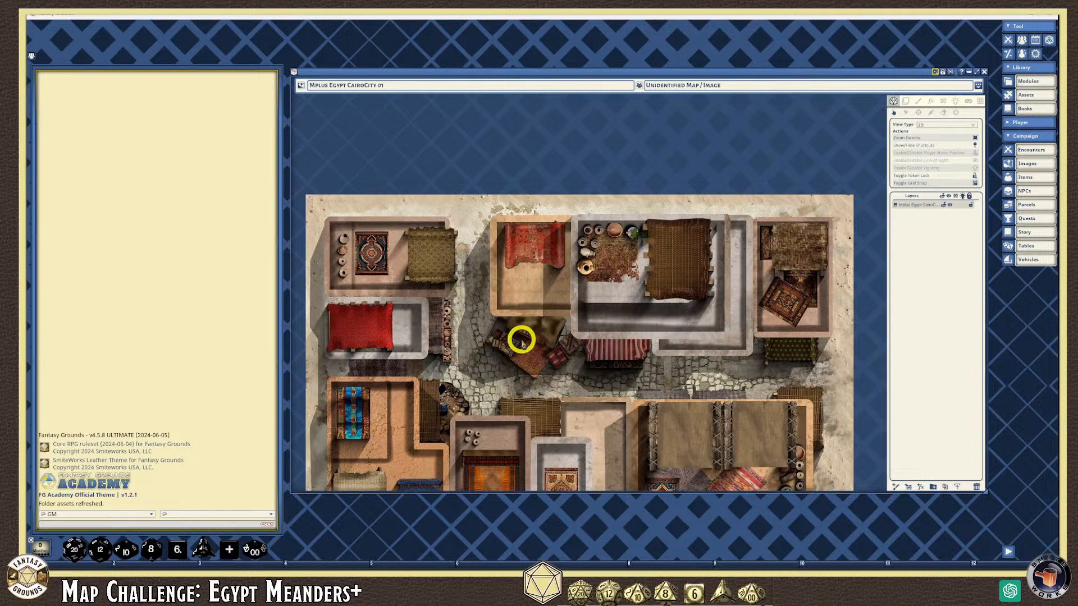
scroll(450, 355, up, 2)
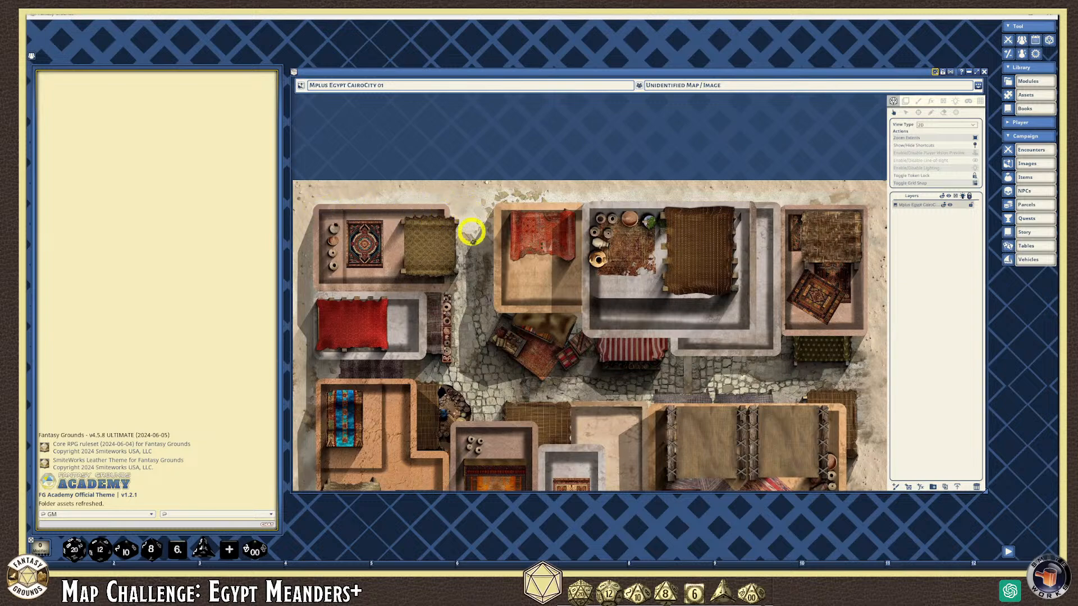
scroll(455, 381, down, 1)
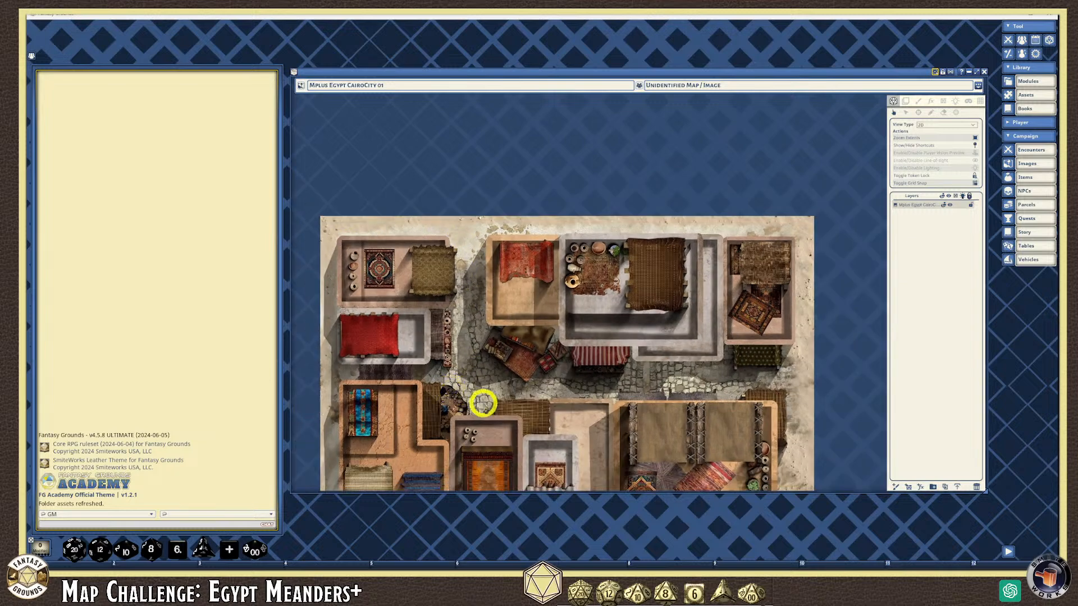
scroll(482, 403, up, 1)
scroll(482, 404, down, 1)
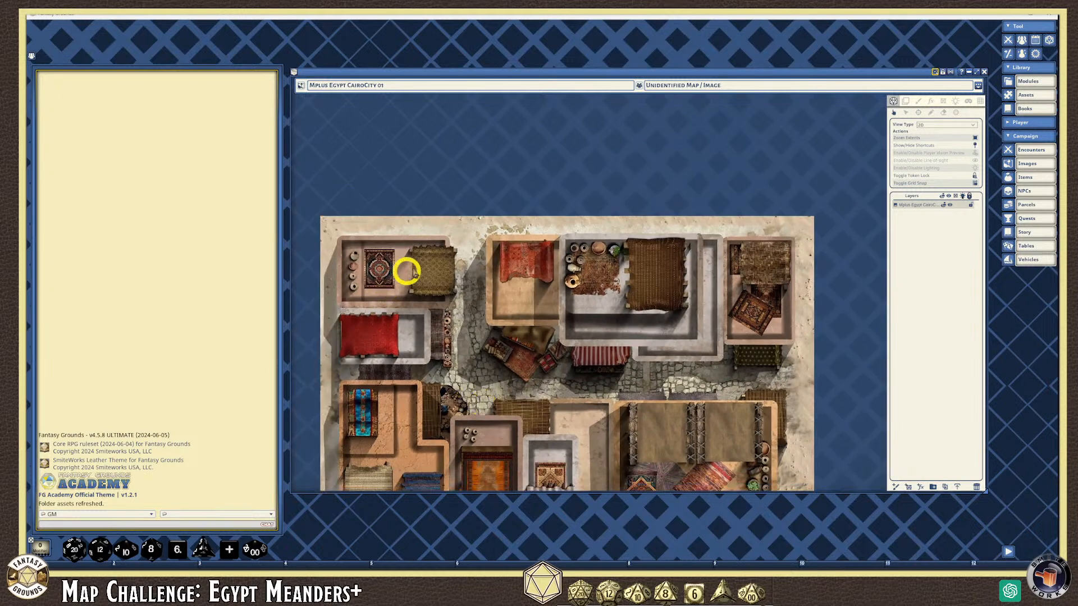
scroll(472, 319, up, 1)
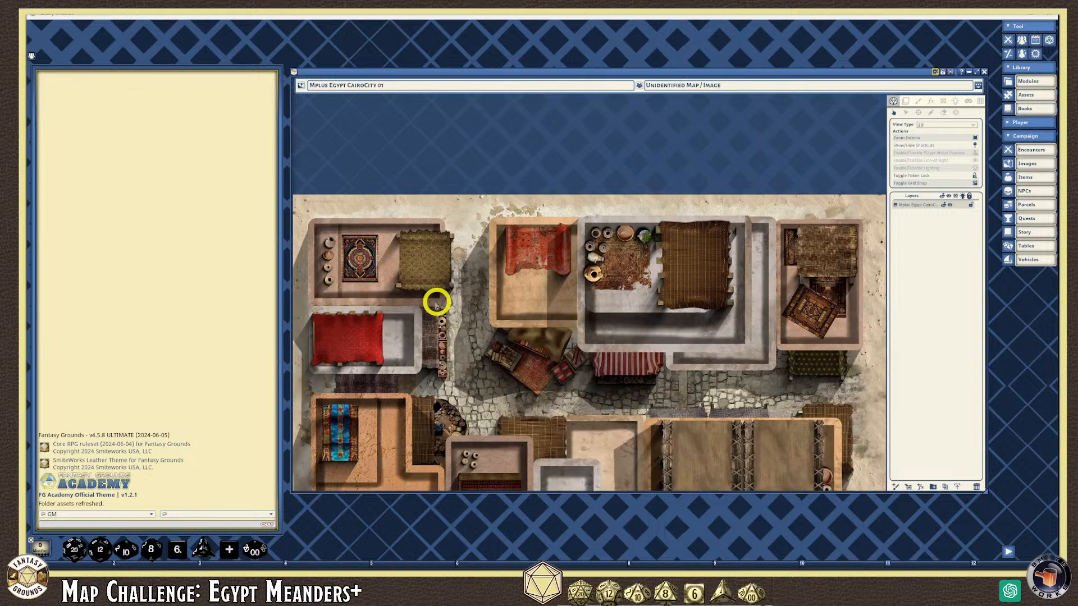
scroll(339, 301, down, 1)
scroll(330, 310, up, 2)
scroll(329, 309, down, 1)
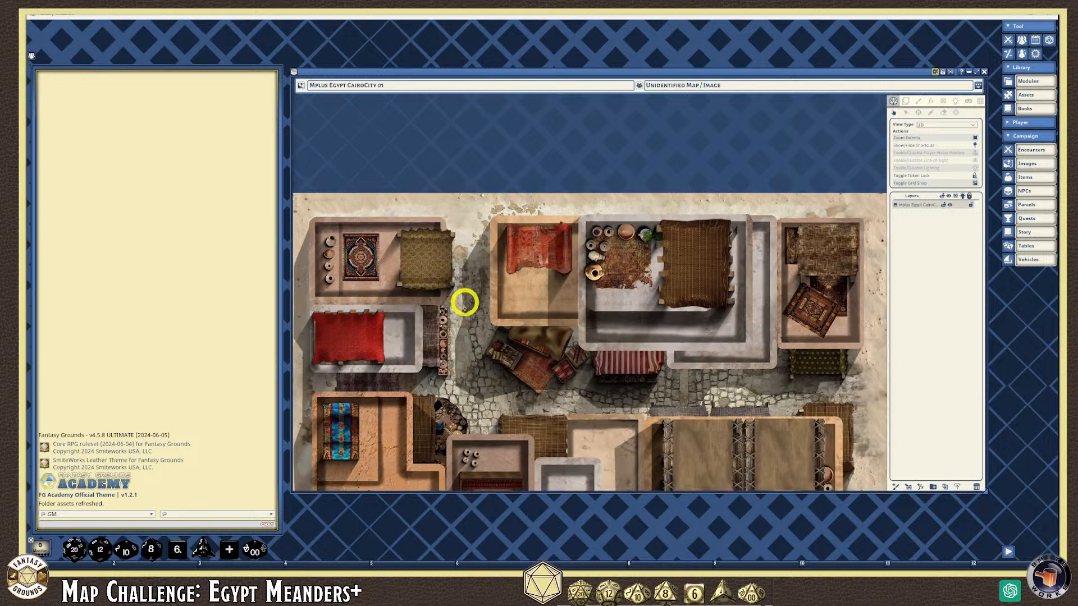
scroll(494, 353, down, 1)
scroll(584, 324, down, 1)
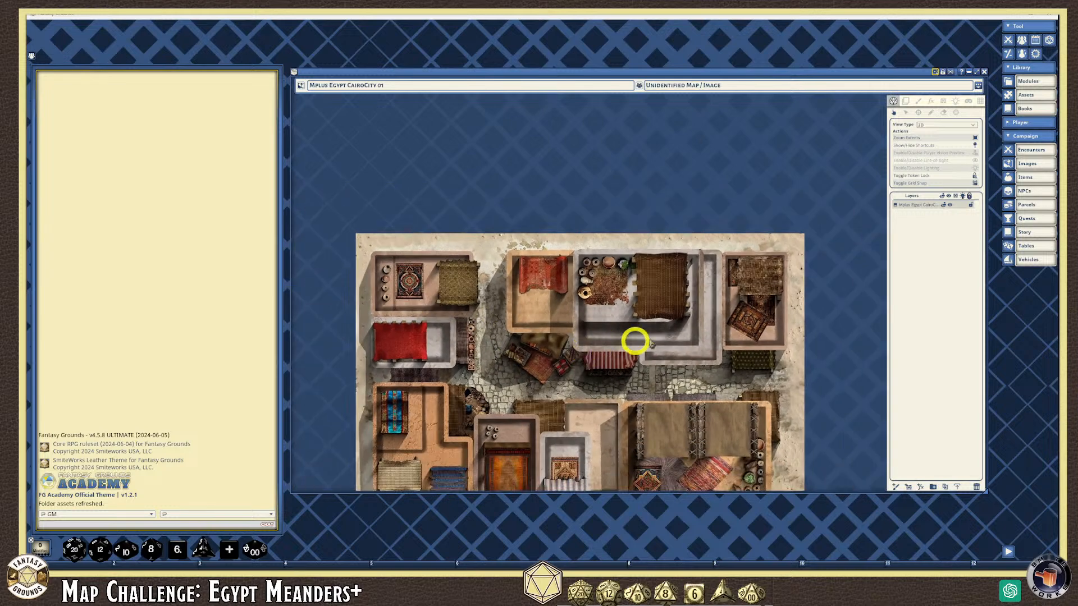
scroll(731, 351, up, 1)
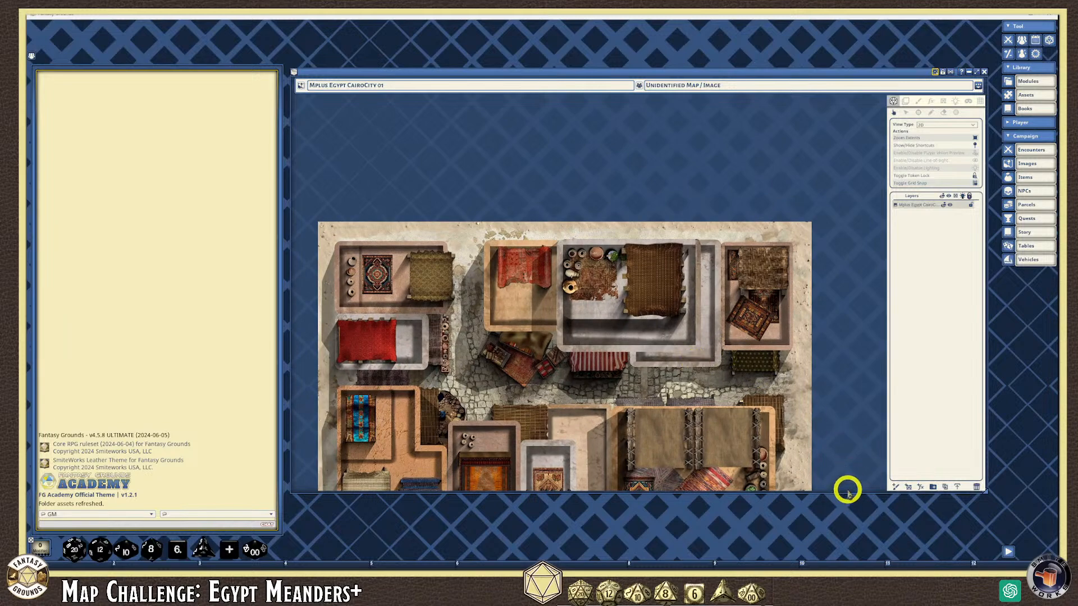
drag(847, 492, 825, 553)
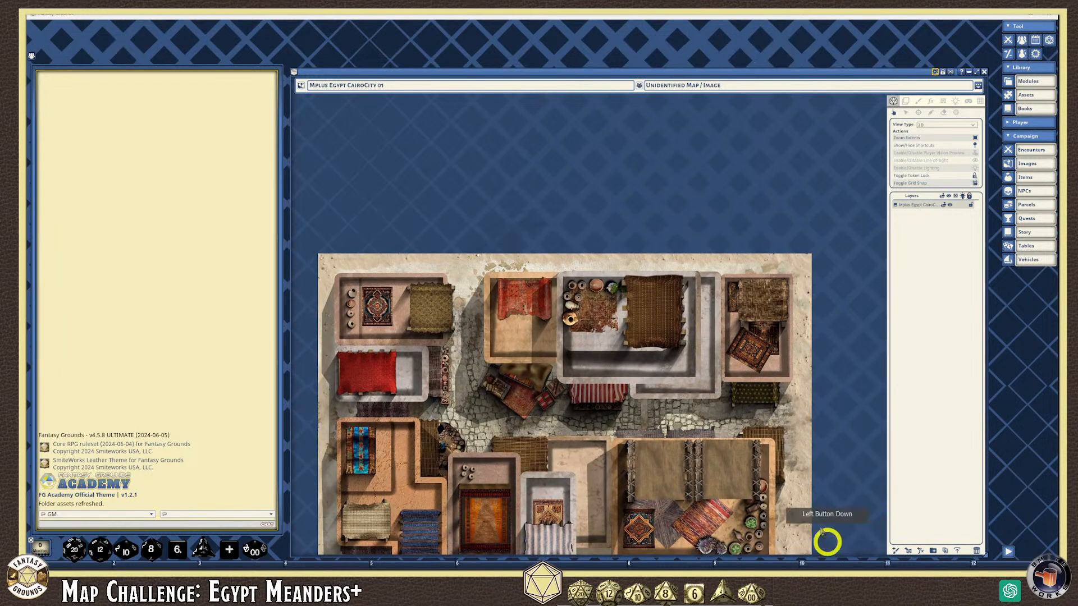
Zoom the Cairo map to fit its window and move the window up near the screen top
right_click(644, 188)
click(667, 189)
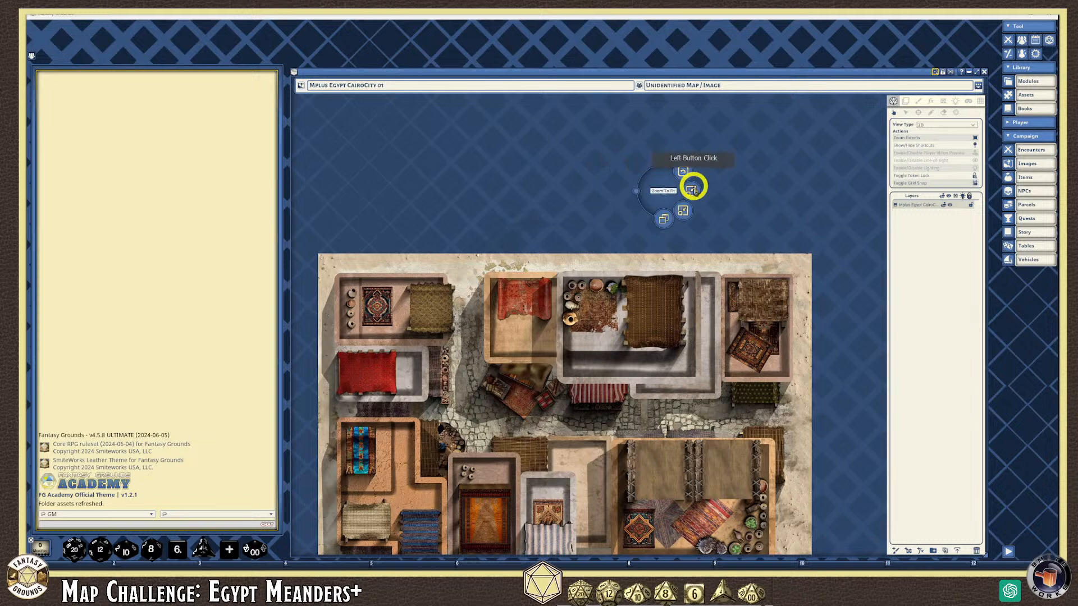
click(691, 191)
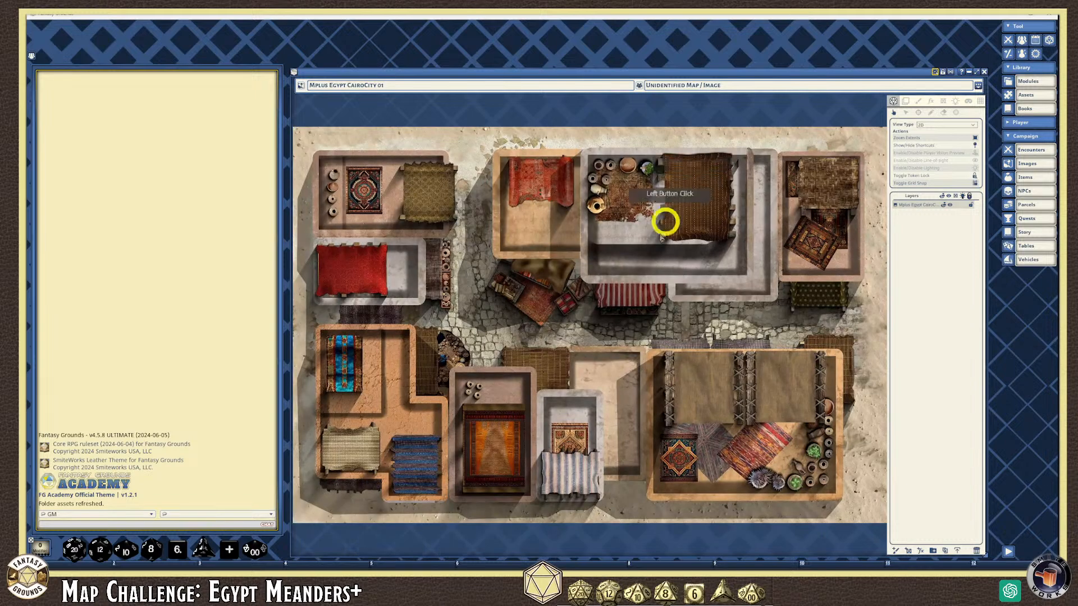
scroll(679, 344, down, 1)
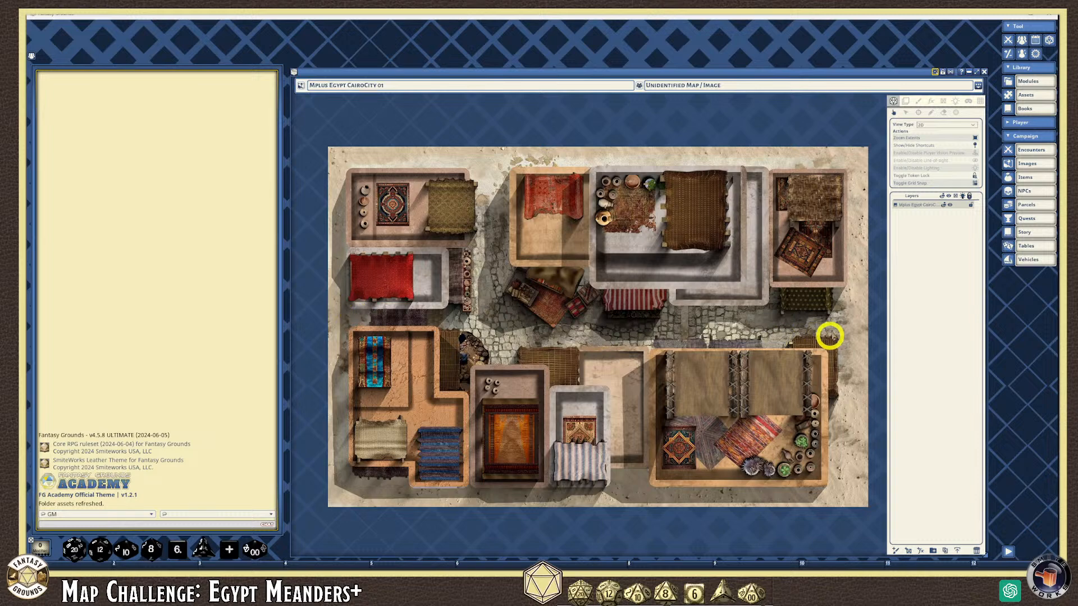
drag(521, 73, 512, 25)
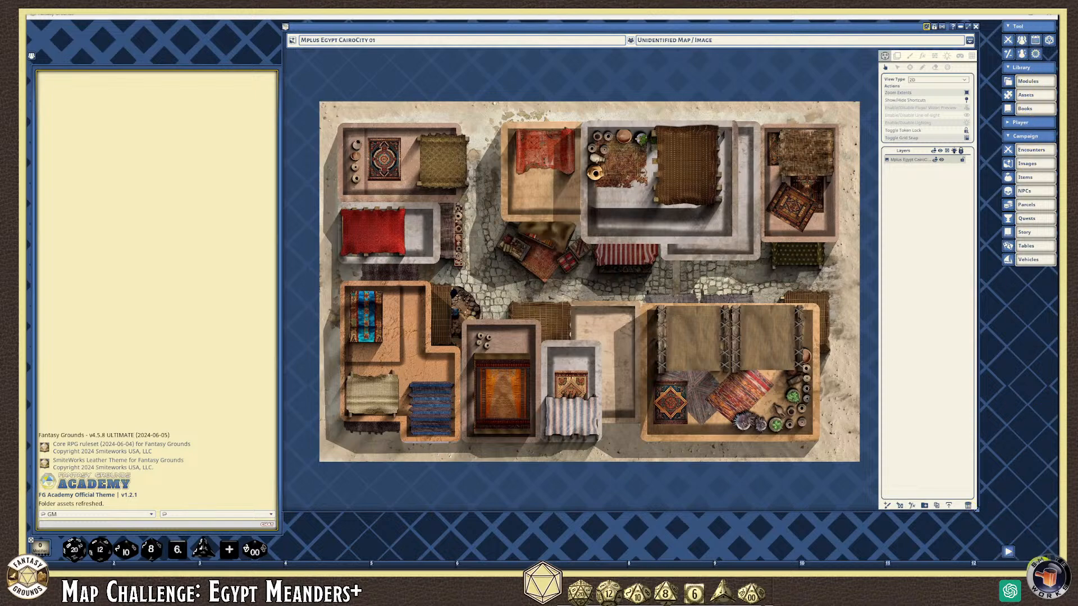
Collapse the library sidebar to icons and enlarge and reposition the map window
click(1008, 552)
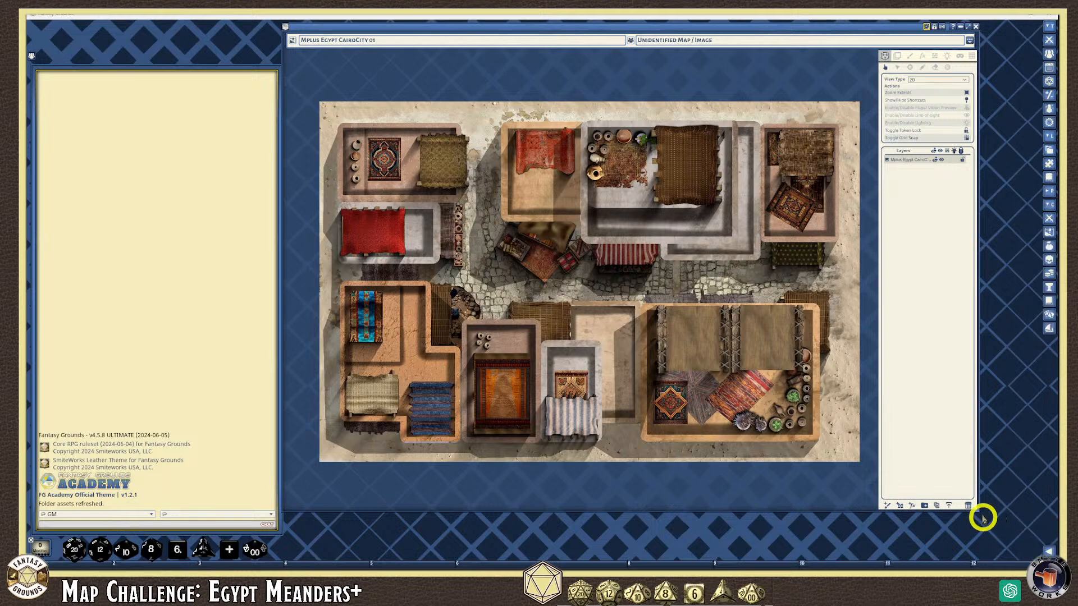
drag(977, 510, 1032, 555)
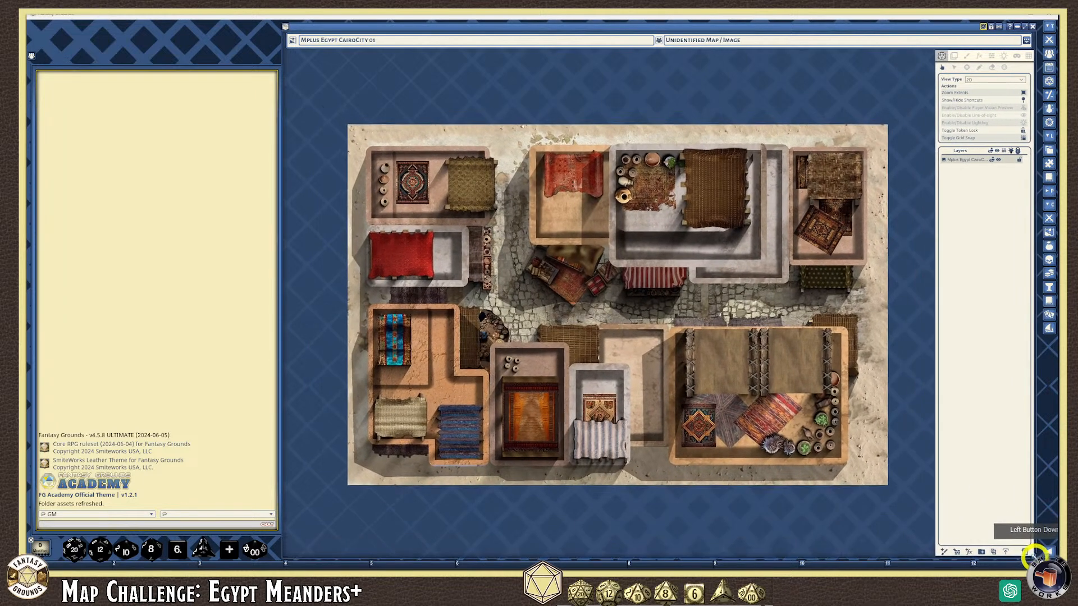
drag(512, 29, 456, 28)
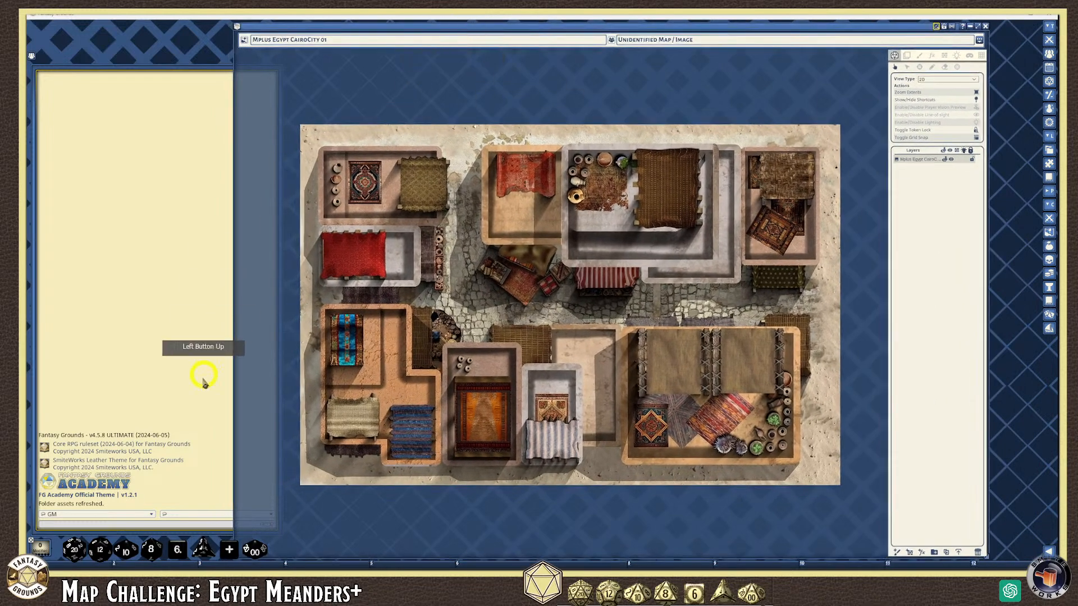
drag(385, 26, 455, 30)
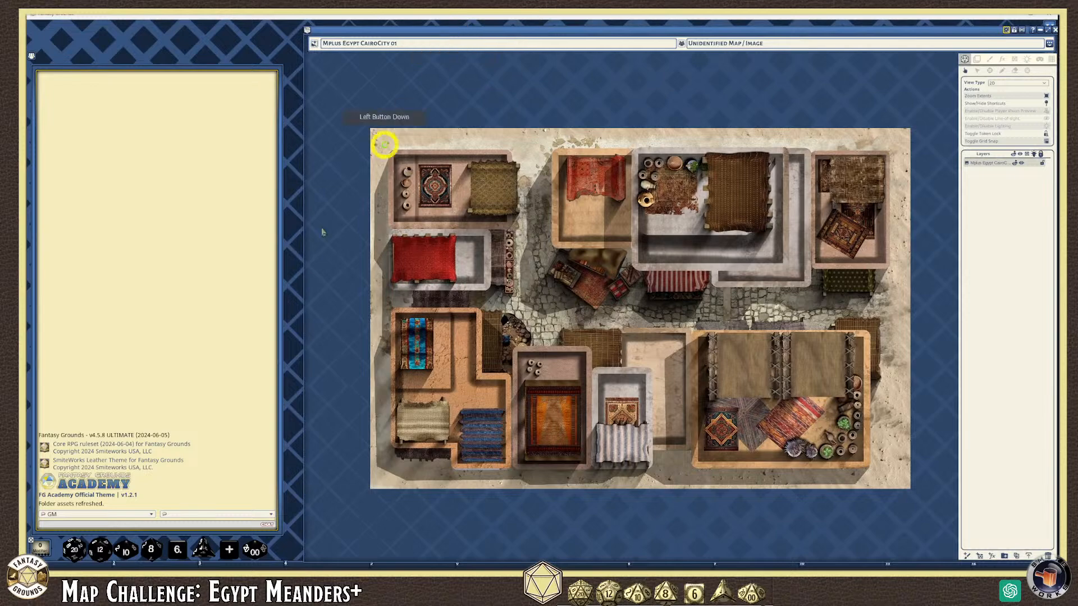
Unlock and narrow the chat panel, then move the map window beside it
right_click(283, 280)
click(284, 249)
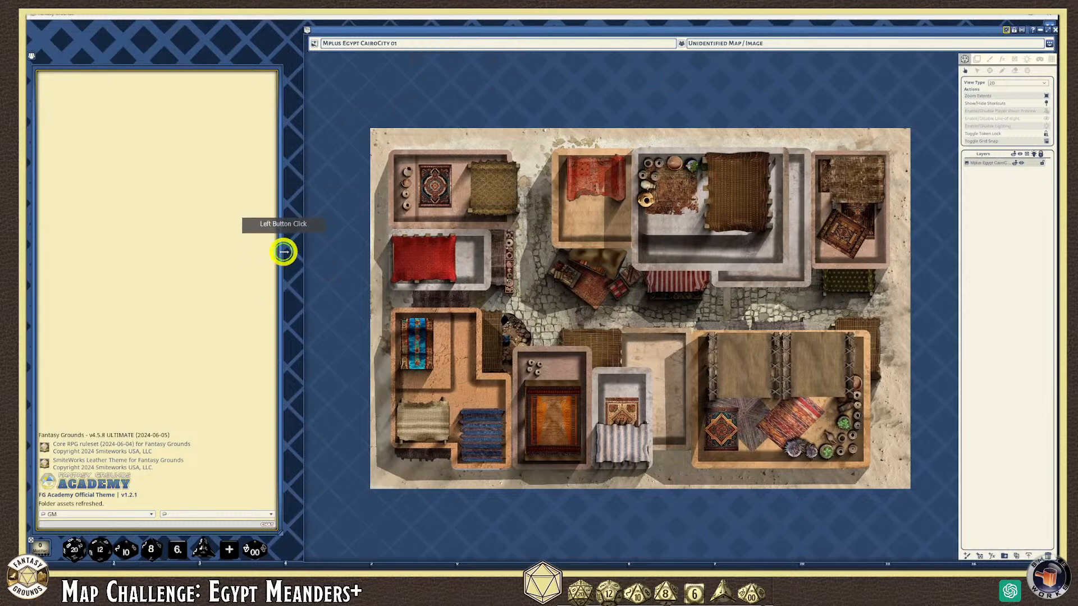
drag(283, 266, 135, 271)
click(385, 29)
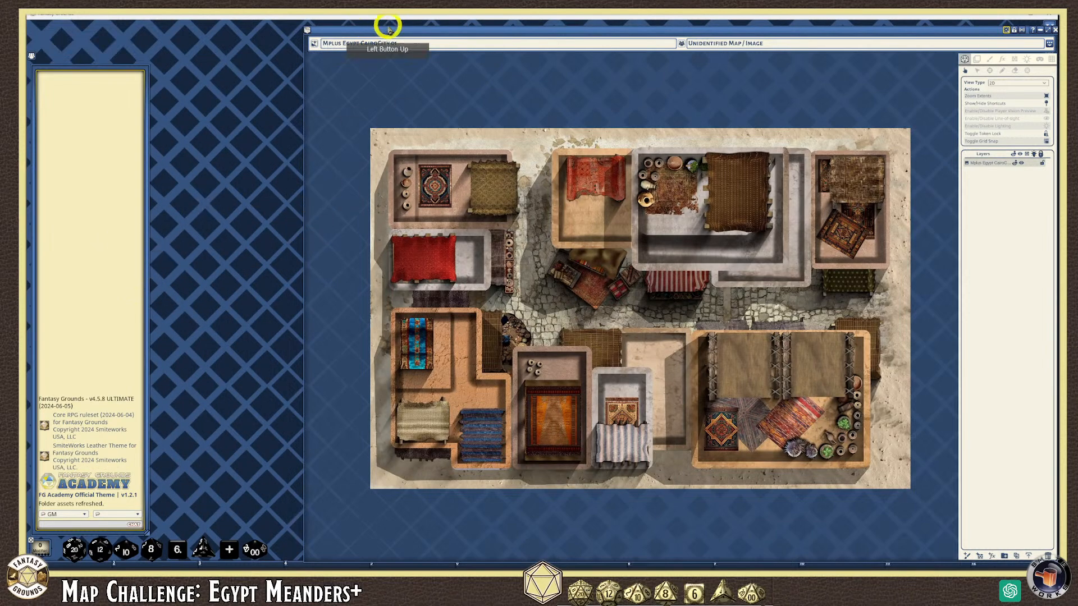
drag(382, 29, 246, 28)
Widen the map window into the freed space and fine-tune its position and size
click(957, 219)
click(908, 230)
drag(910, 231, 1034, 211)
click(876, 459)
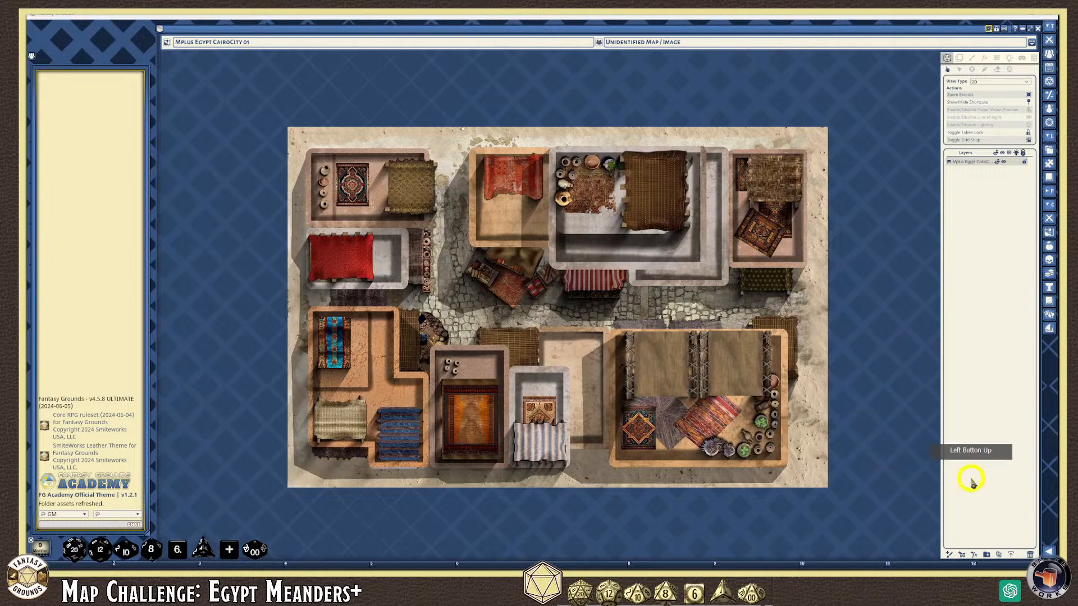
click(962, 449)
drag(809, 28, 800, 24)
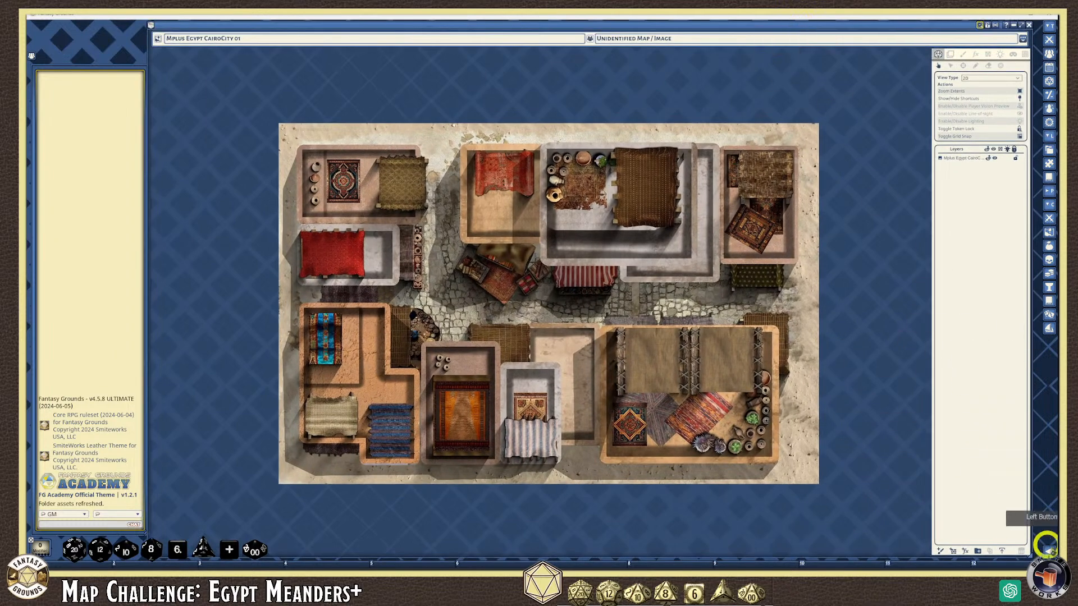
drag(1032, 553, 1027, 537)
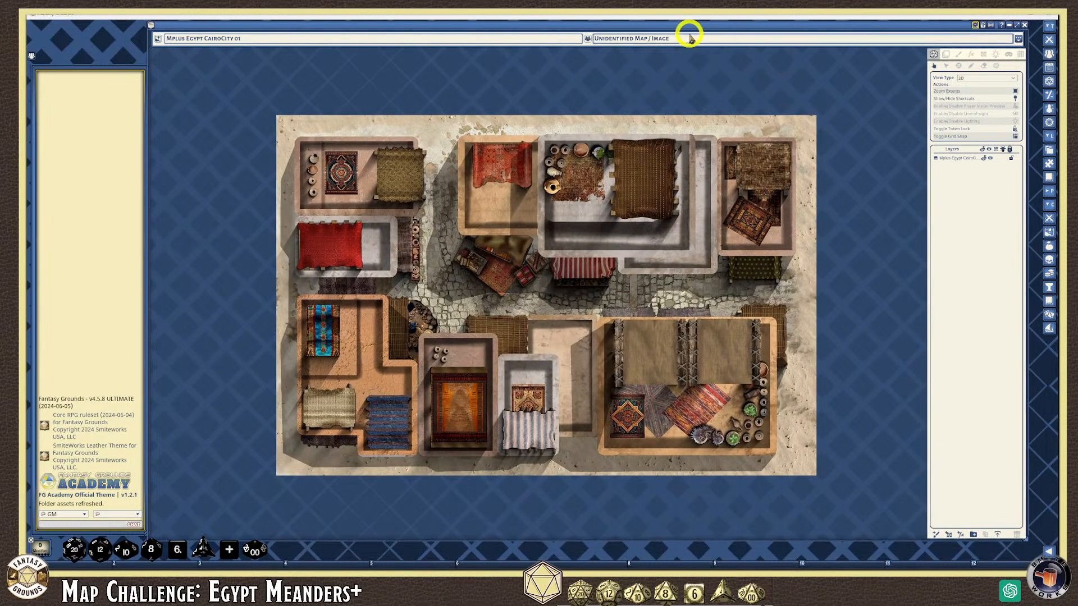
Nudge the map window, then use View > Zoom To Fit to fill it with the Cairo map
drag(691, 29, 696, 32)
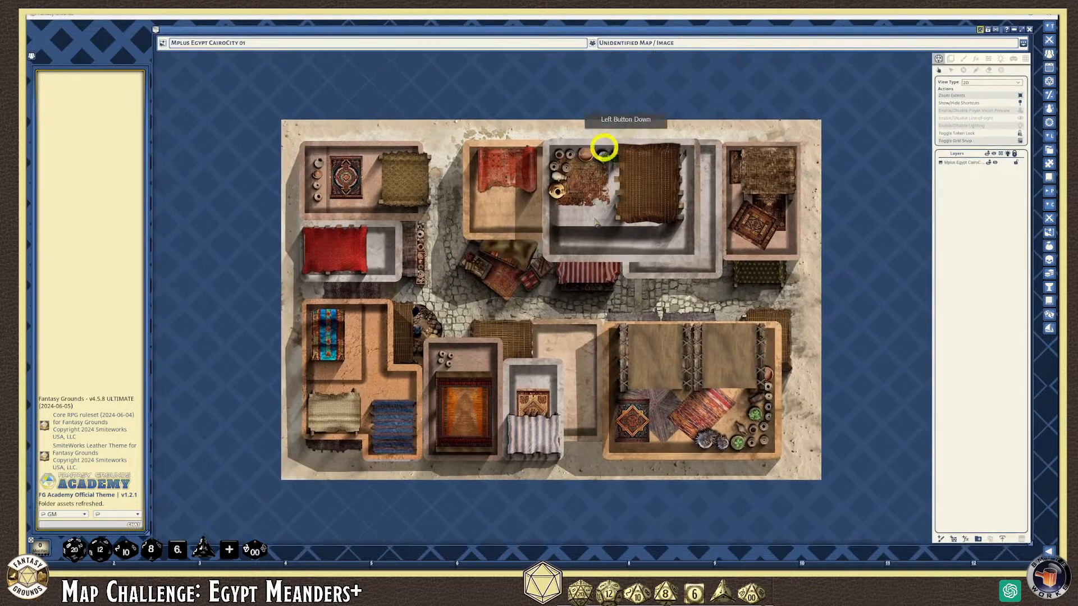
right_click(803, 92)
right_click(827, 91)
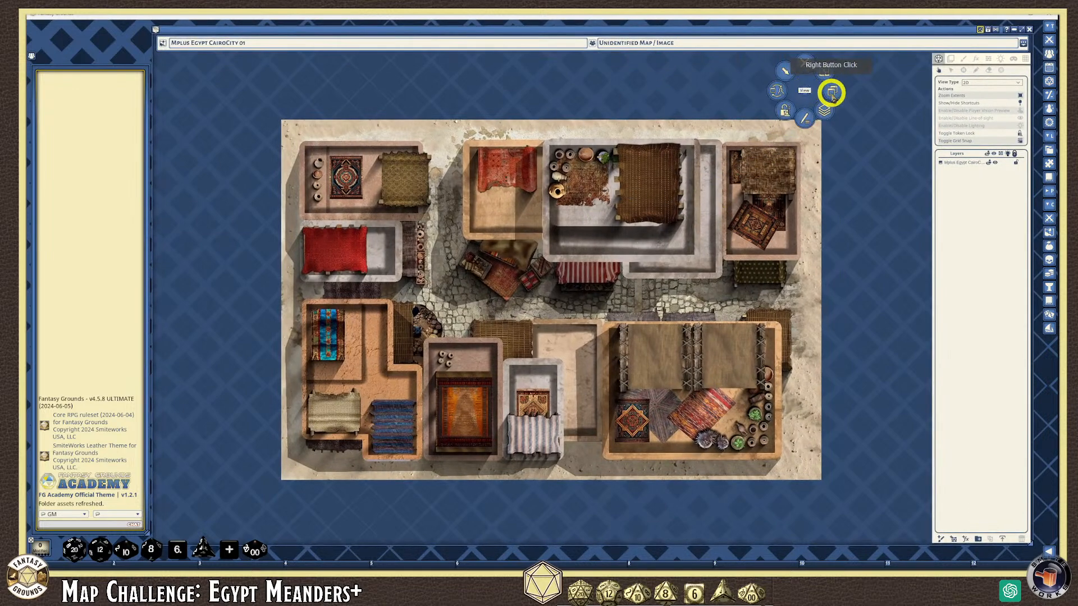
click(831, 93)
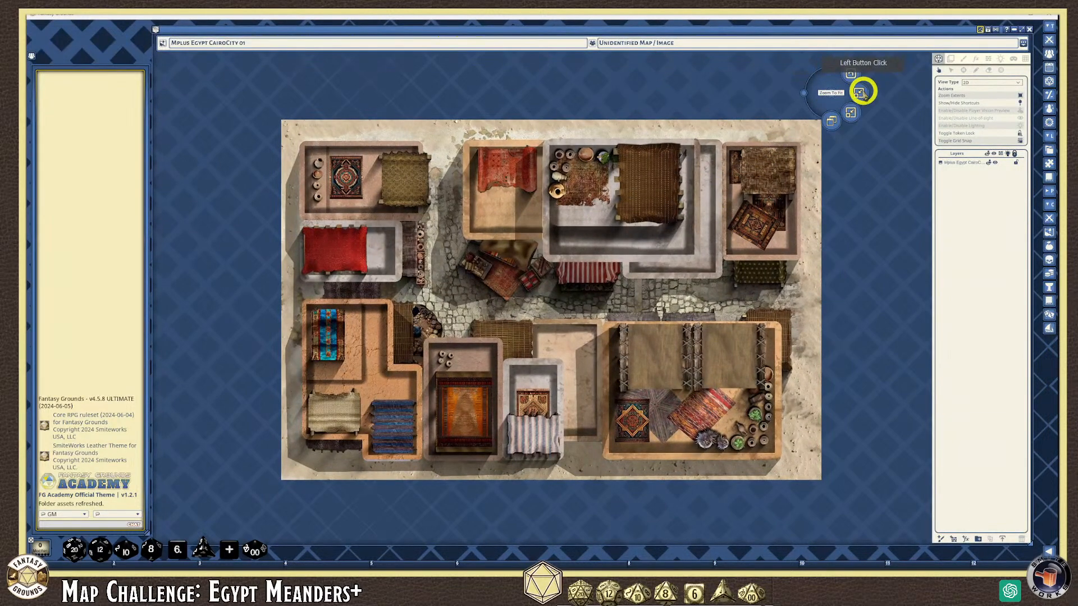
click(859, 93)
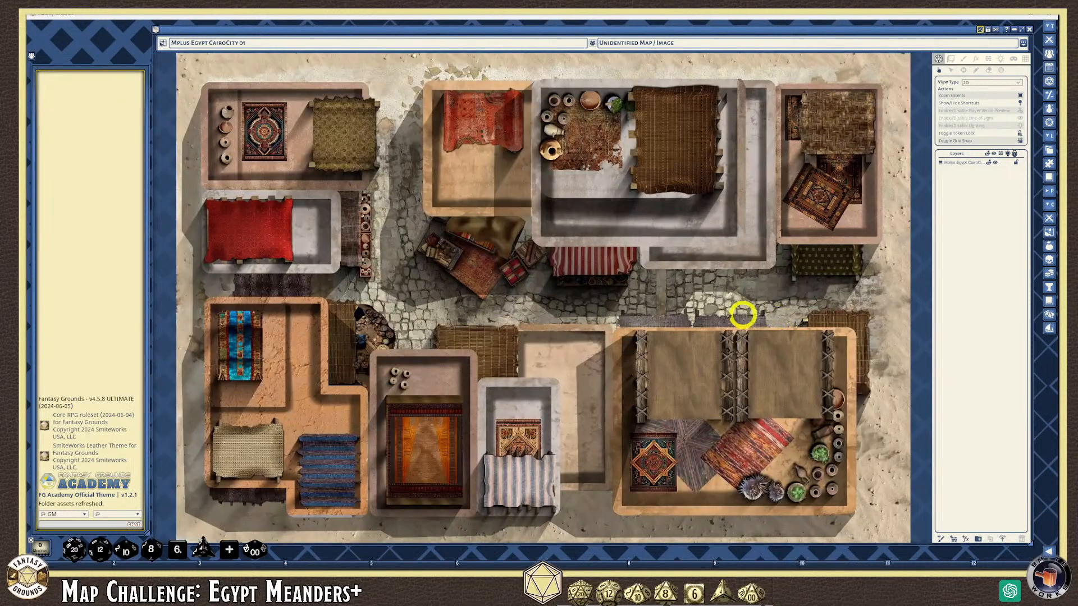
scroll(747, 258, down, 1)
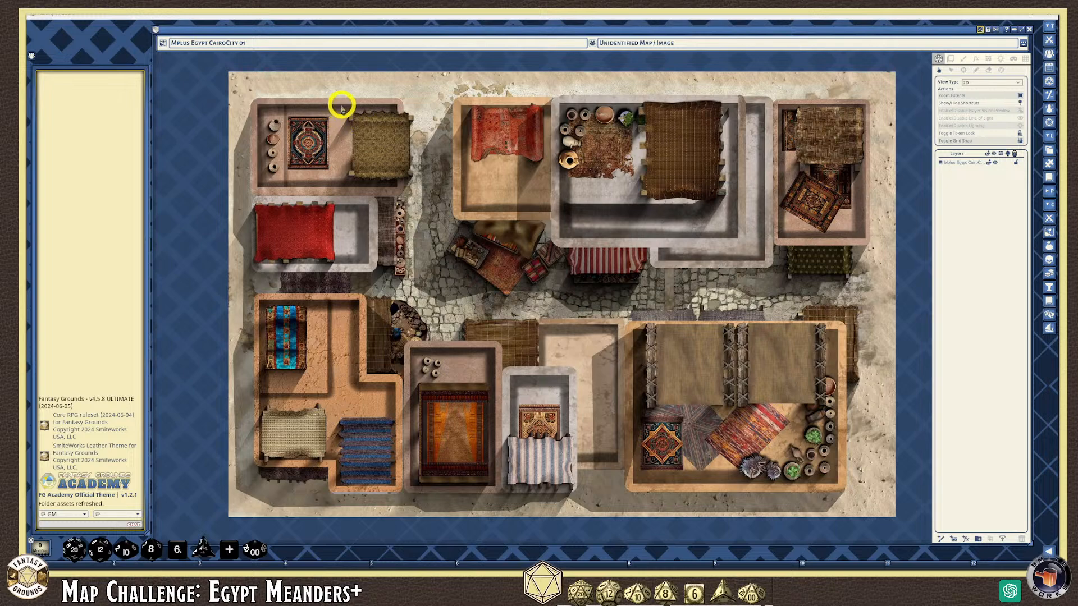
Switch to the Line Of Sight tools and choose the occluder wall type
click(989, 60)
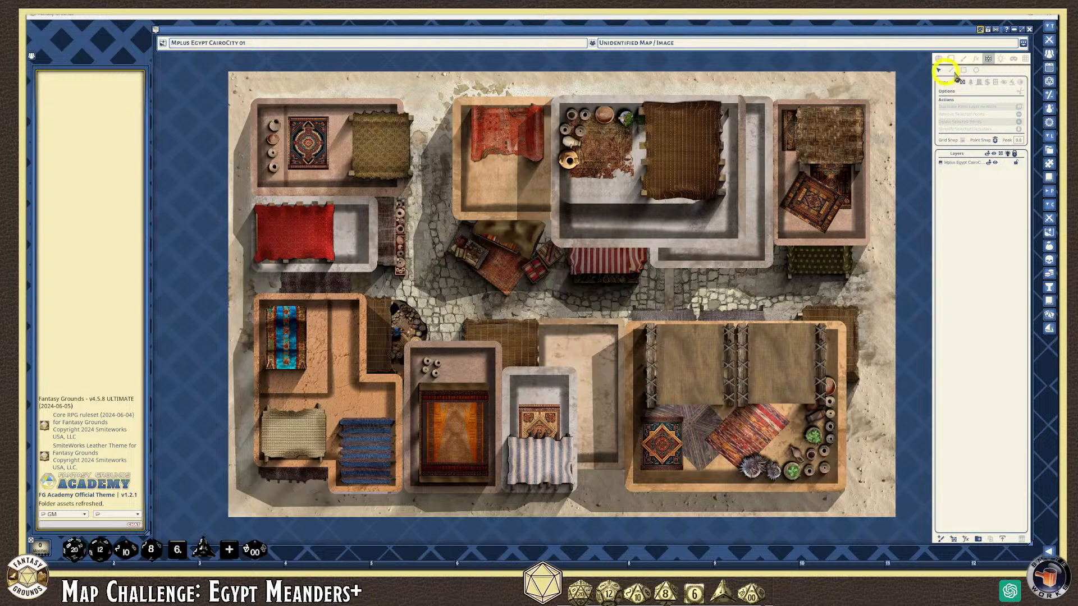
click(1016, 90)
click(968, 163)
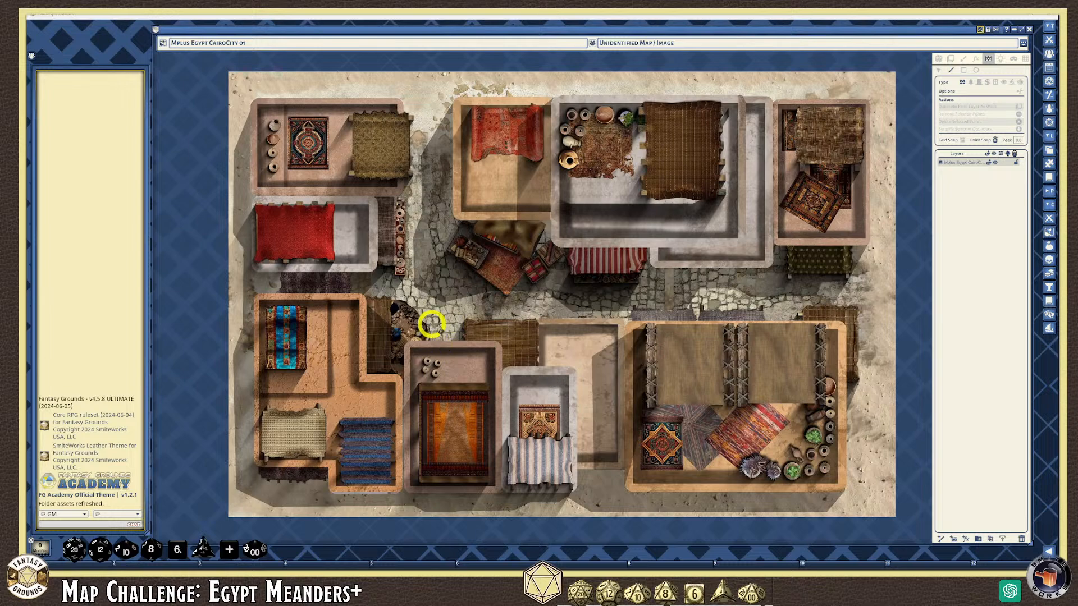
scroll(399, 398, up, 4)
scroll(399, 397, up, 3)
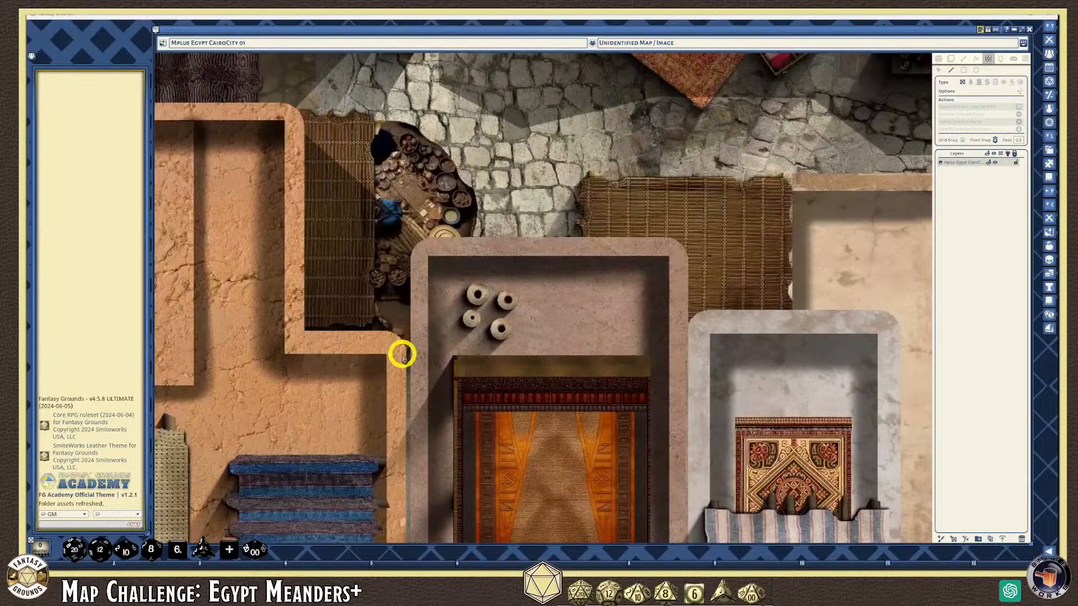
scroll(398, 365, down, 4)
scroll(393, 363, up, 3)
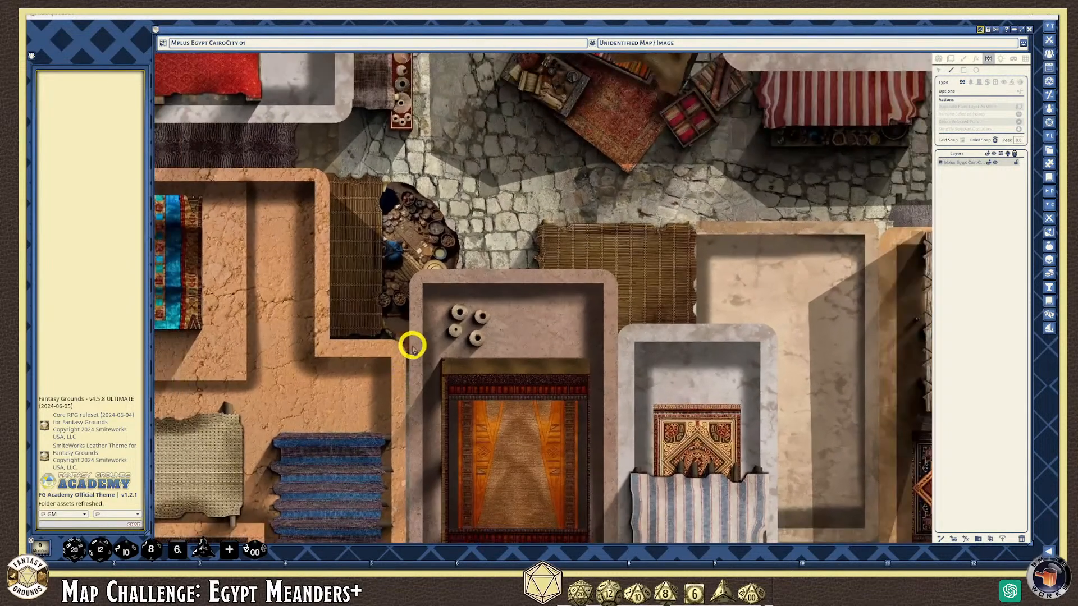
scroll(409, 347, down, 3)
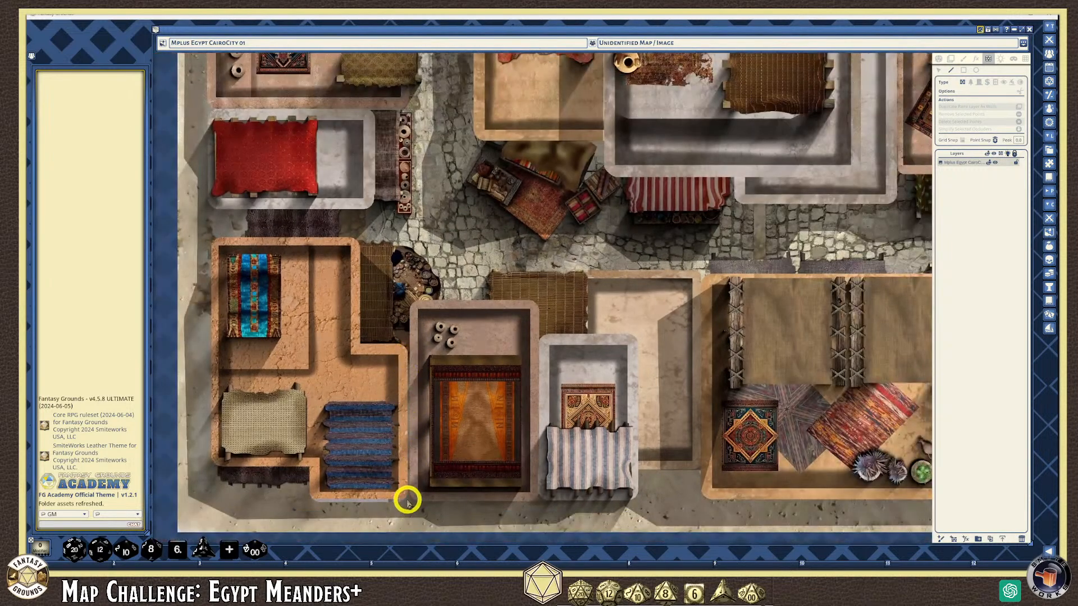
scroll(408, 449, up, 3)
scroll(404, 328, up, 1)
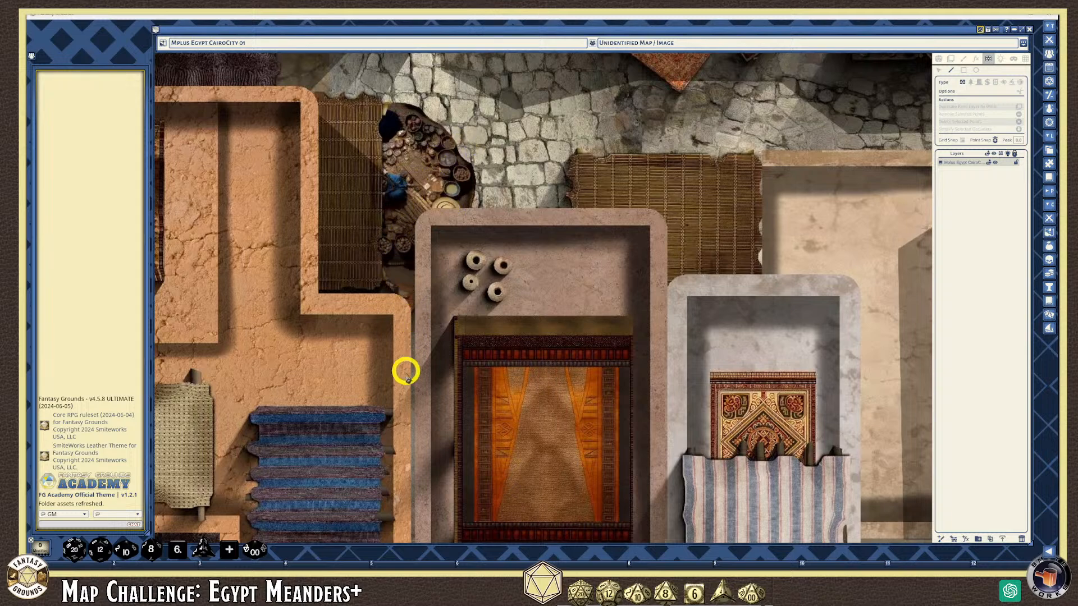
scroll(410, 401, down, 1)
scroll(409, 413, down, 2)
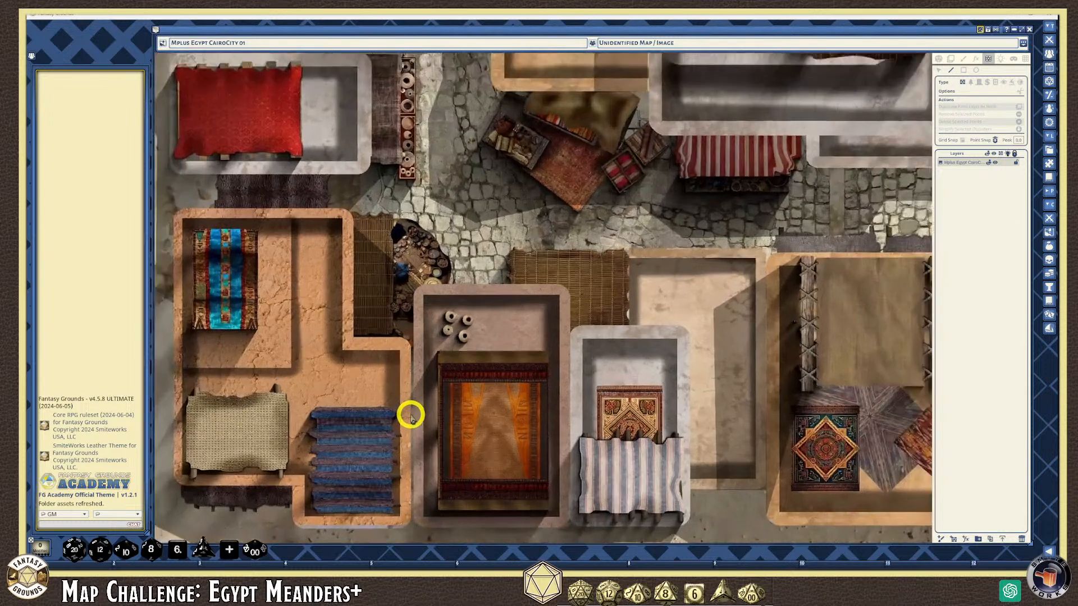
scroll(409, 409, up, 3)
scroll(414, 355, down, 3)
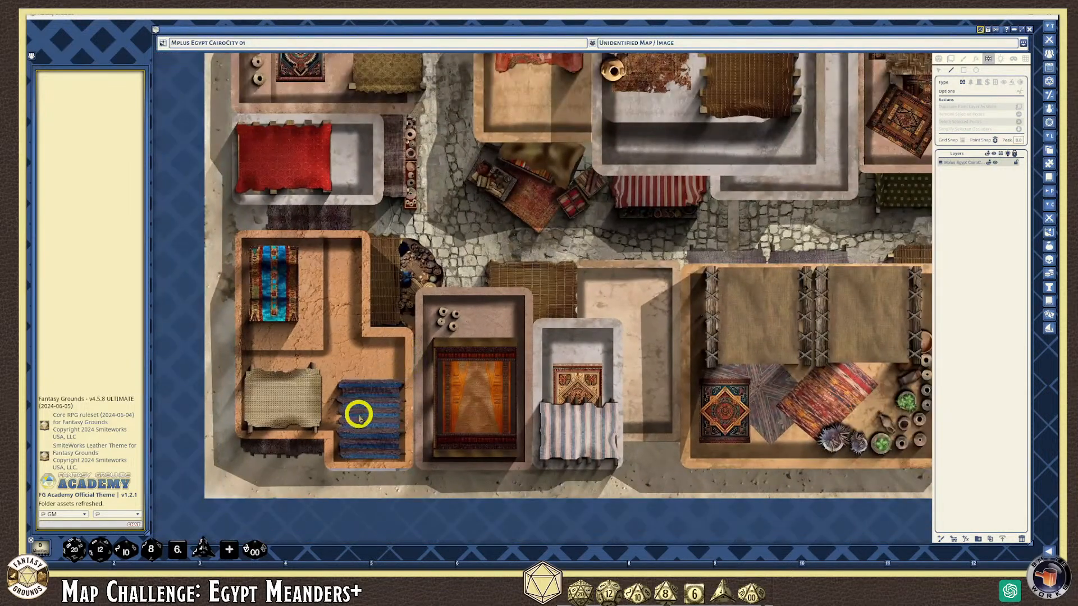
scroll(392, 392, down, 4)
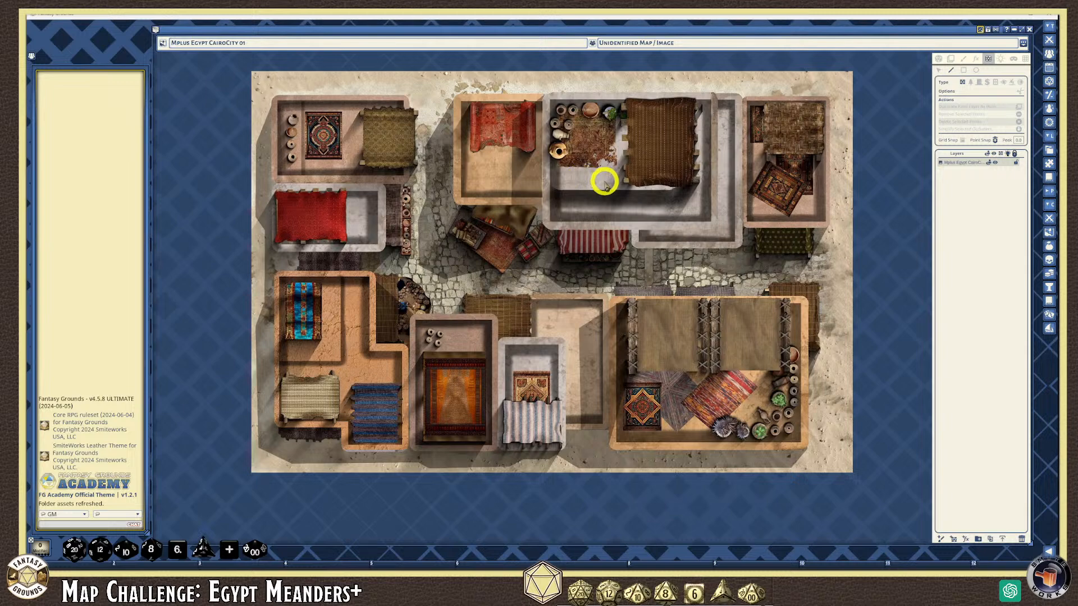
scroll(682, 168, up, 1)
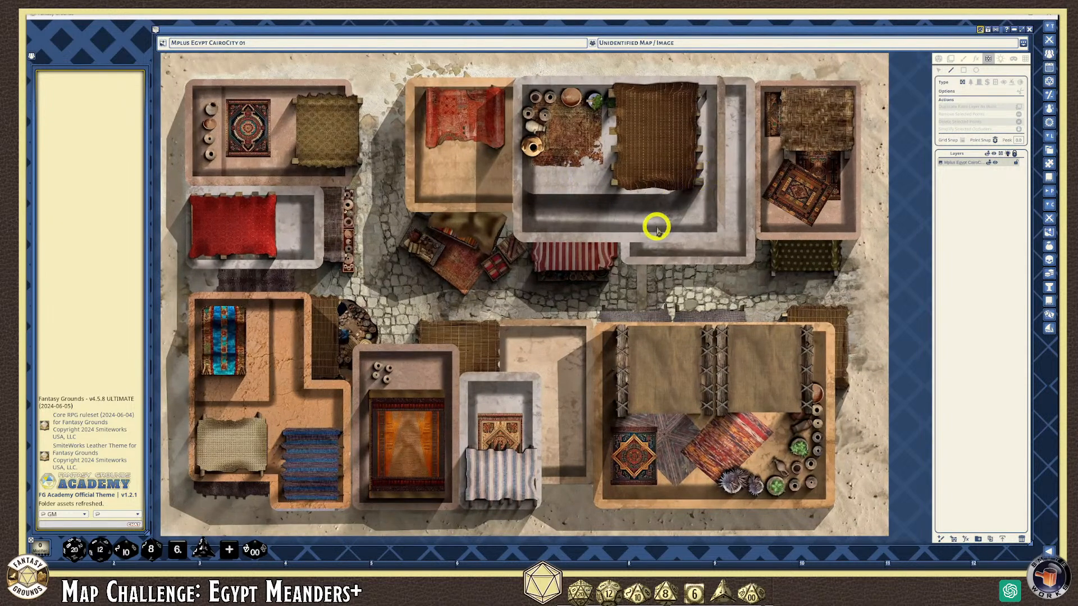
scroll(665, 216, down, 1)
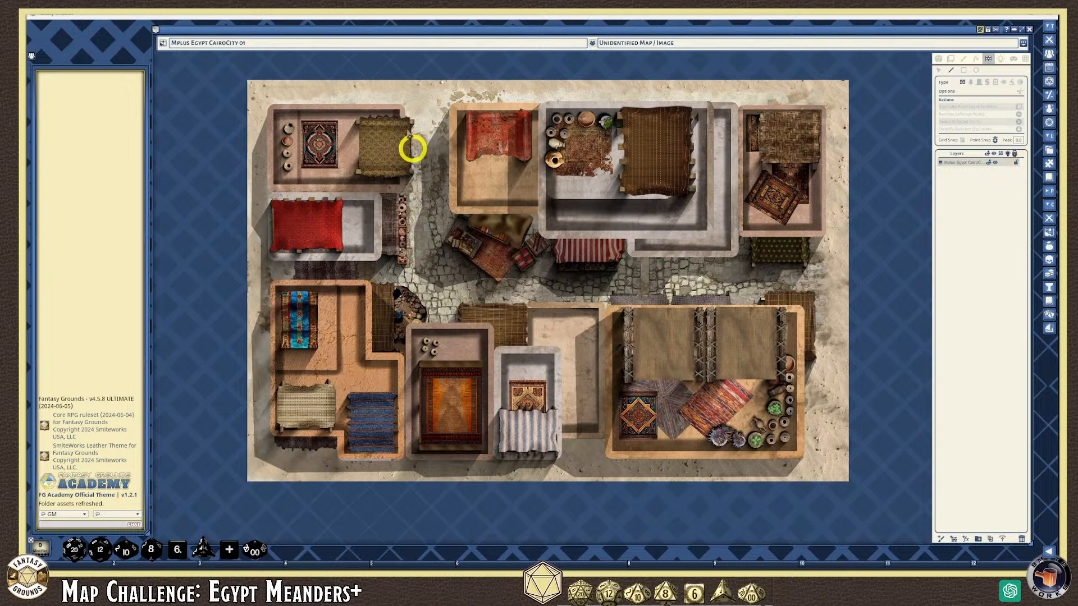
Draw a wall from the map's top-left building corner across to the top-right corner
click(265, 109)
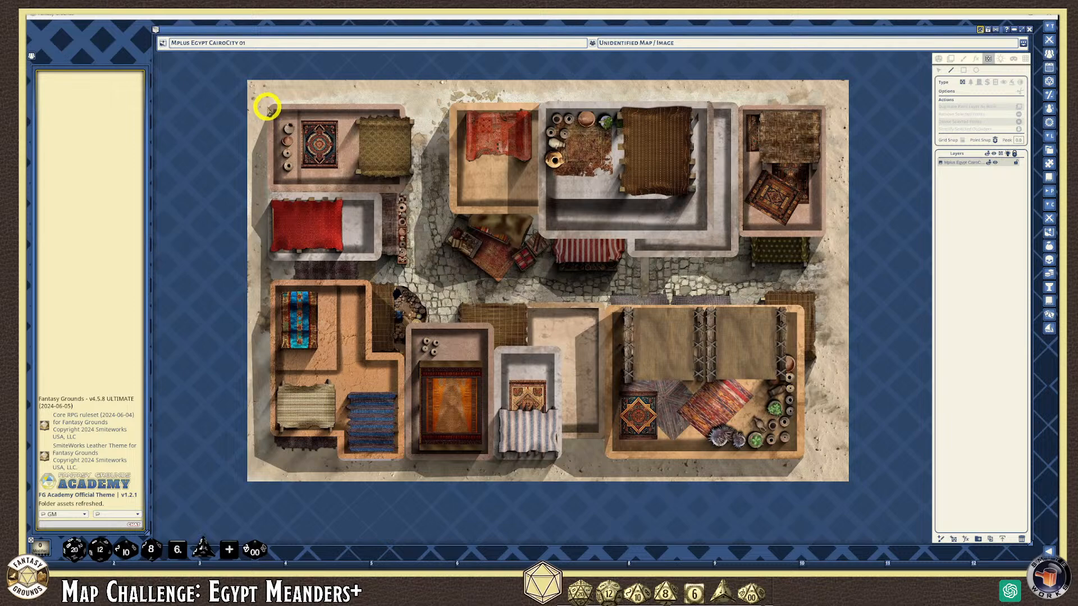
click(266, 109)
click(266, 106)
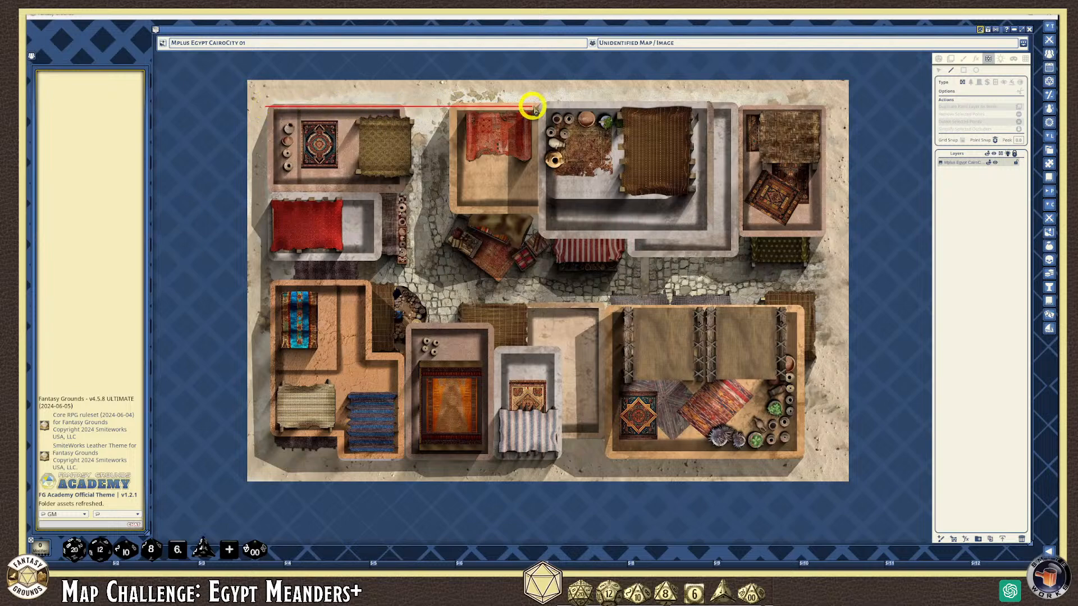
double_click(837, 109)
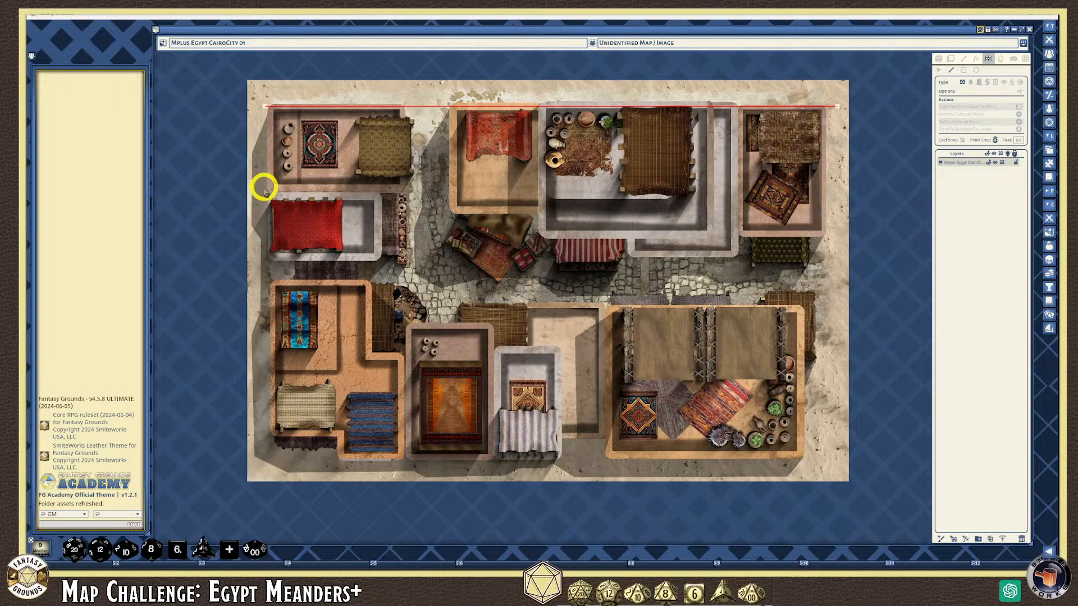
Trace walls along the red bed building's top and bottom edges and under the red-rug building
click(265, 189)
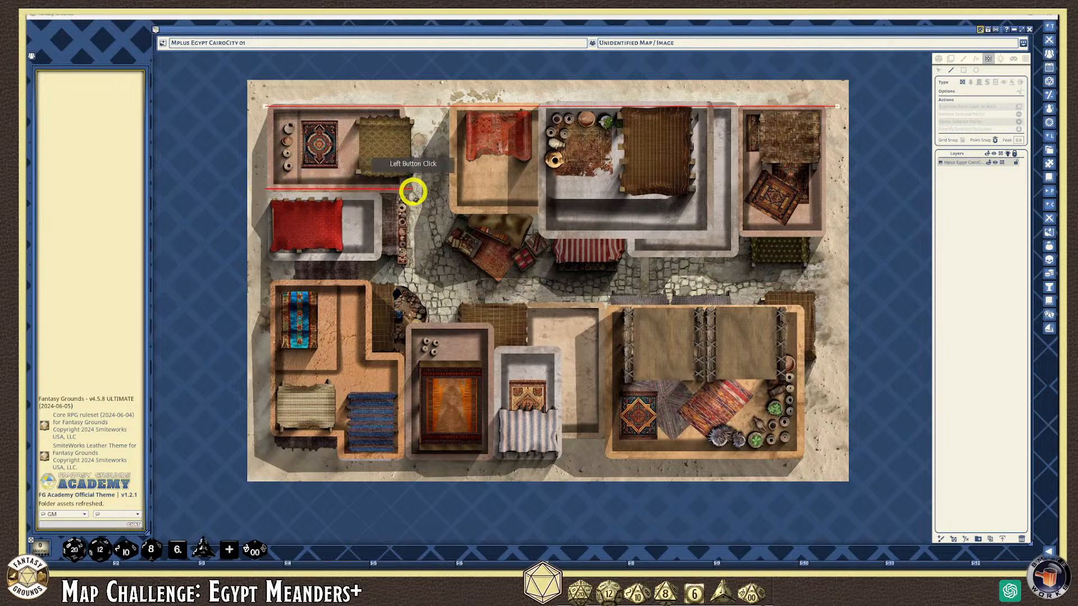
click(413, 190)
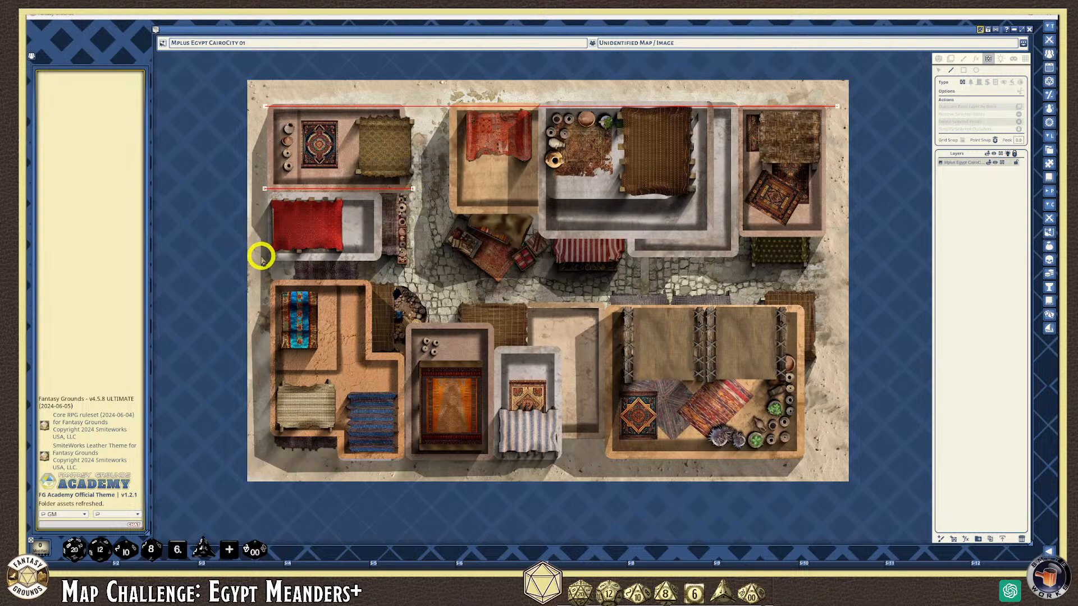
click(263, 256)
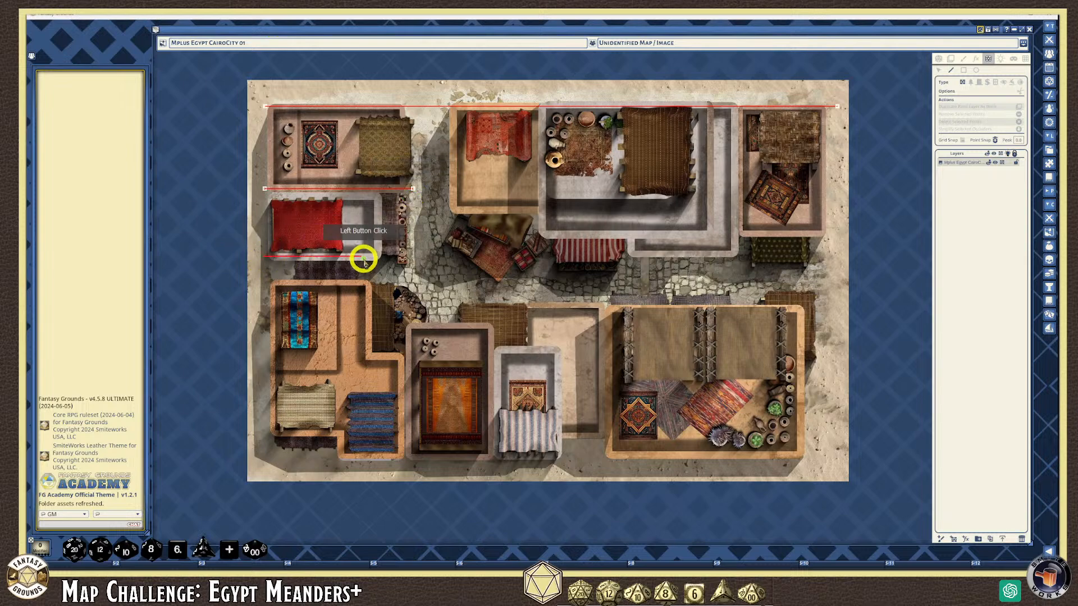
click(415, 257)
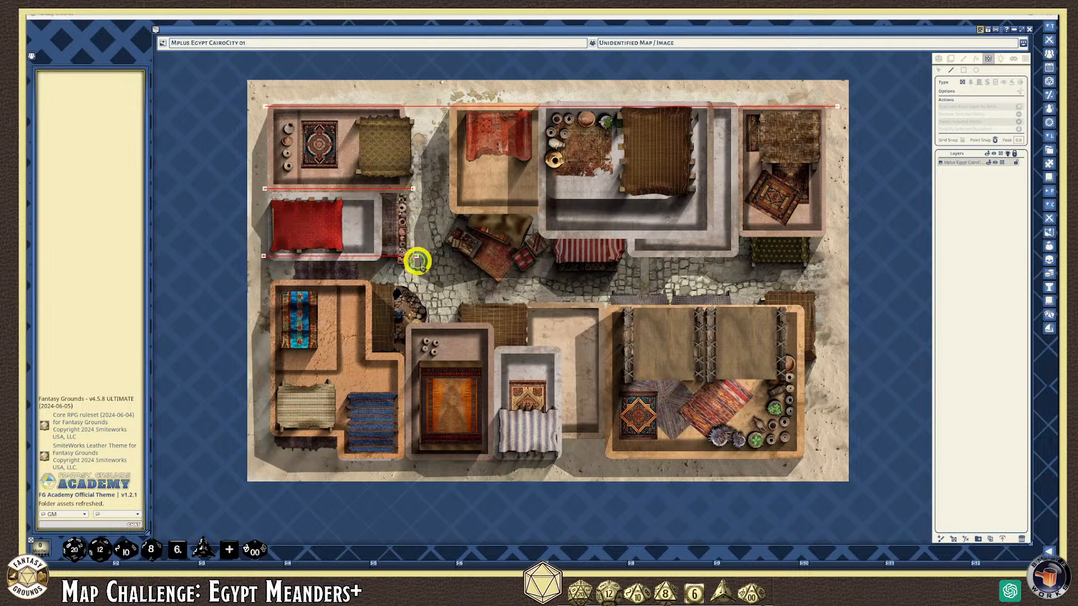
click(447, 210)
double_click(564, 209)
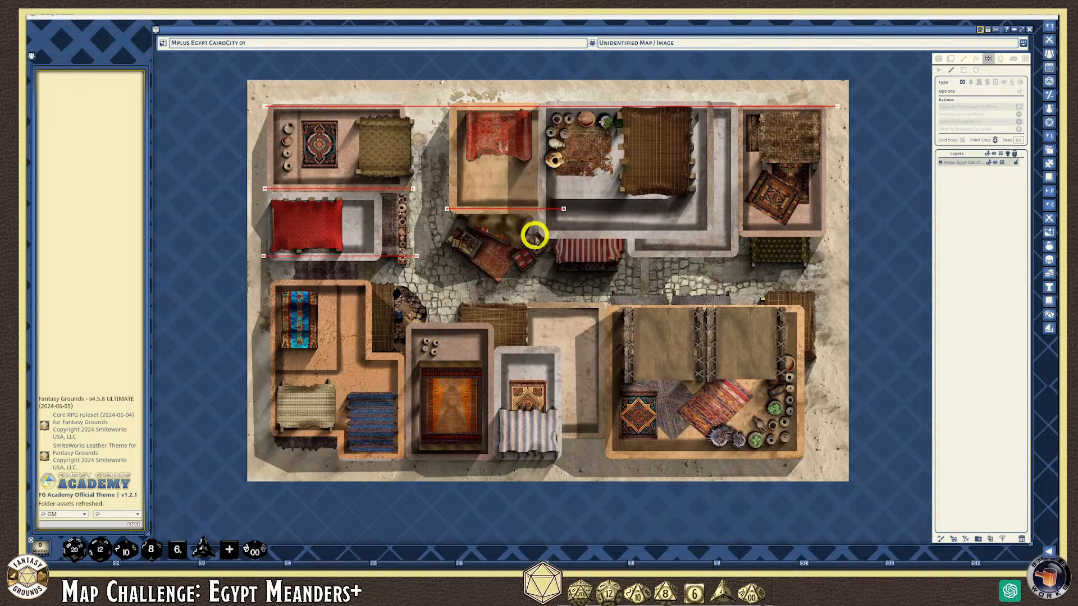
Add walls along the northern buildings' lower edge and the south-west building's top, then start the pottery room edge
click(534, 233)
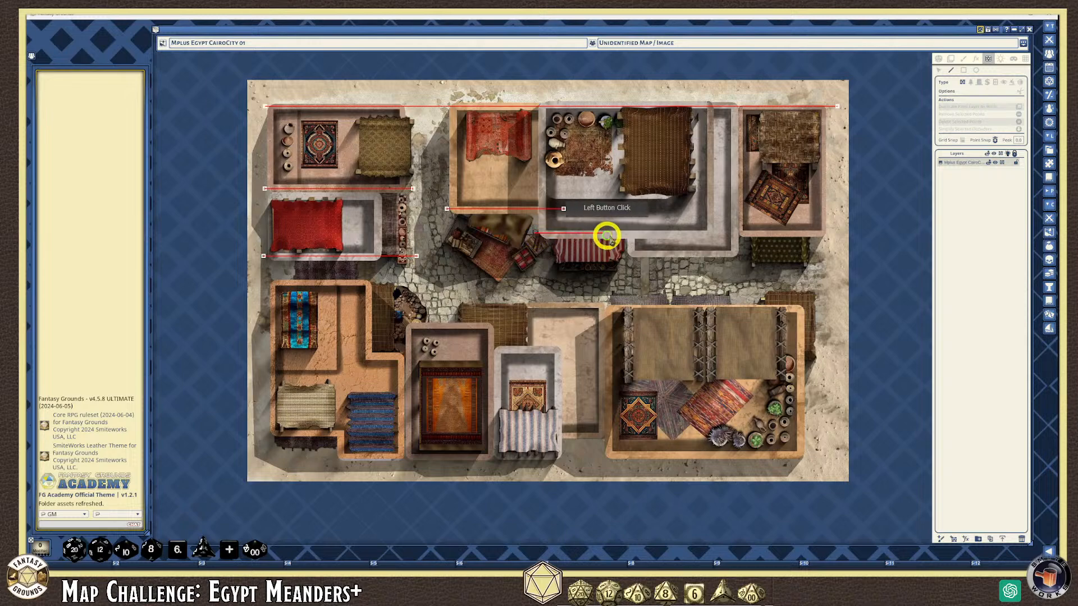
double_click(845, 233)
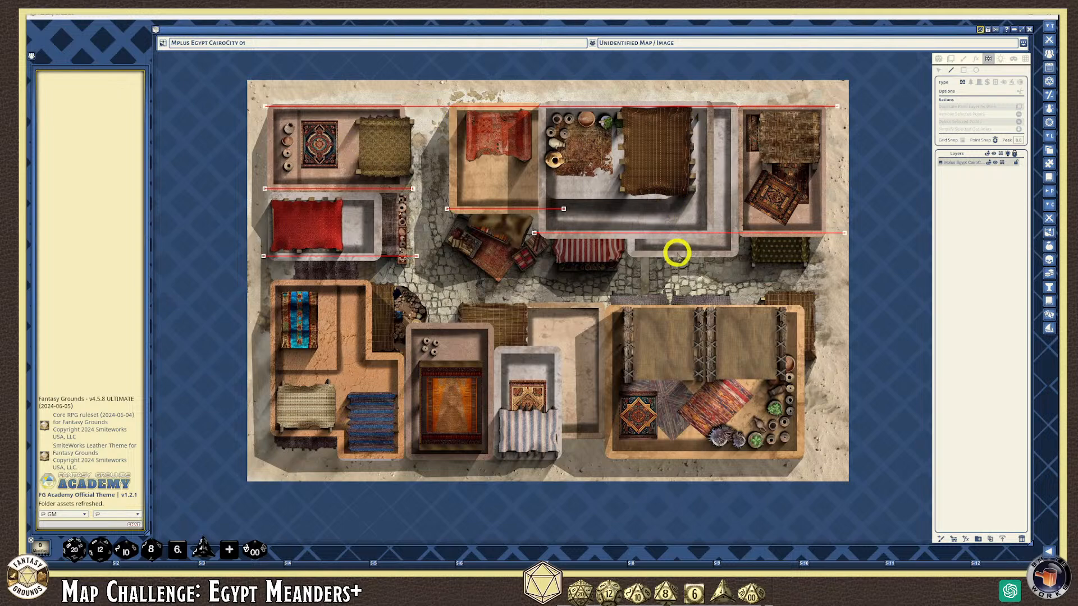
click(267, 285)
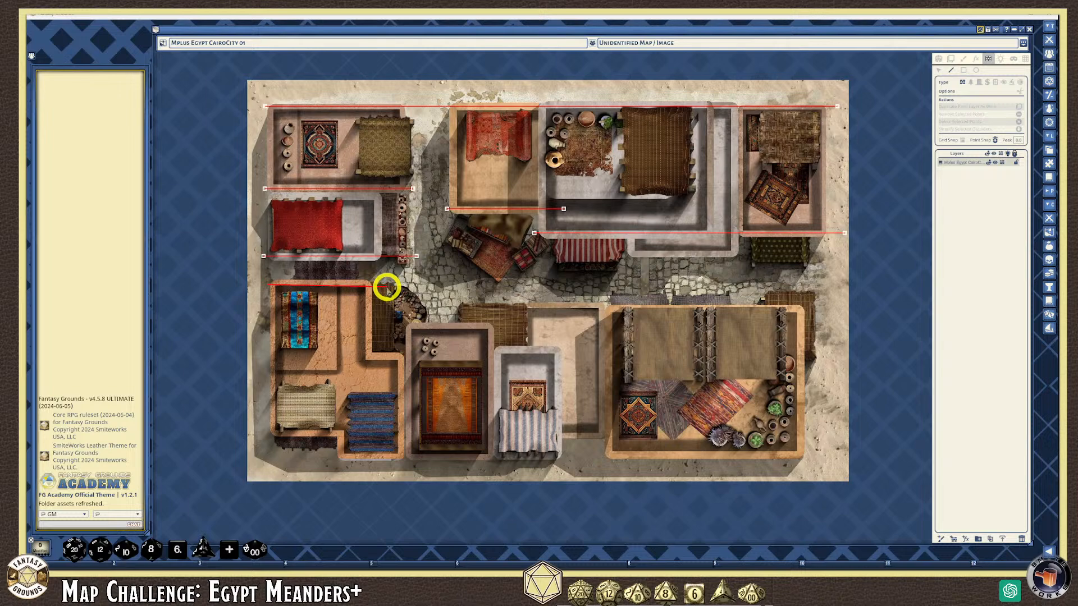
click(268, 286)
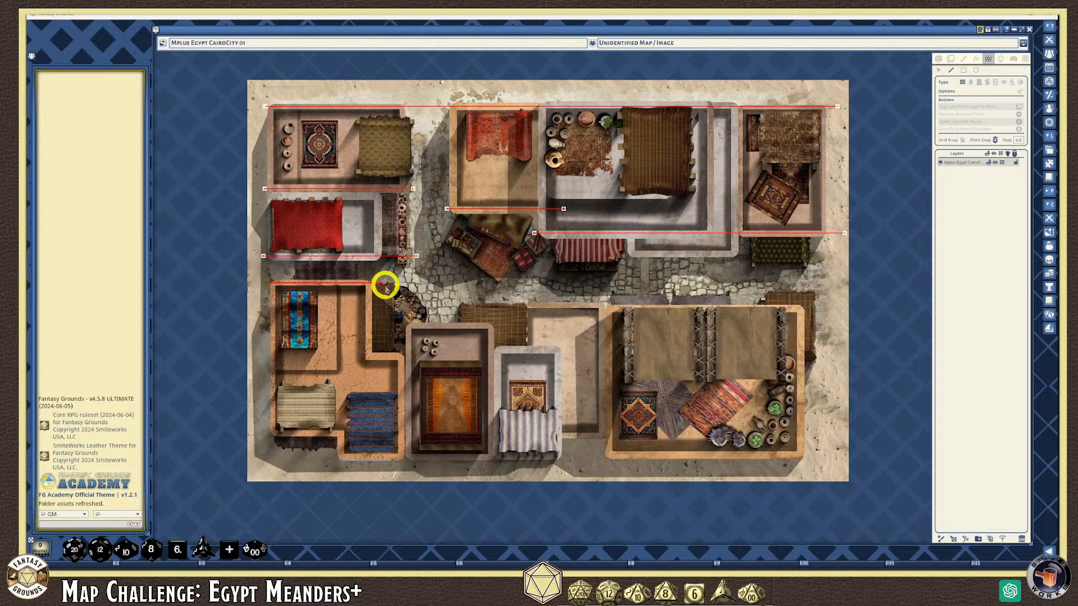
click(385, 284)
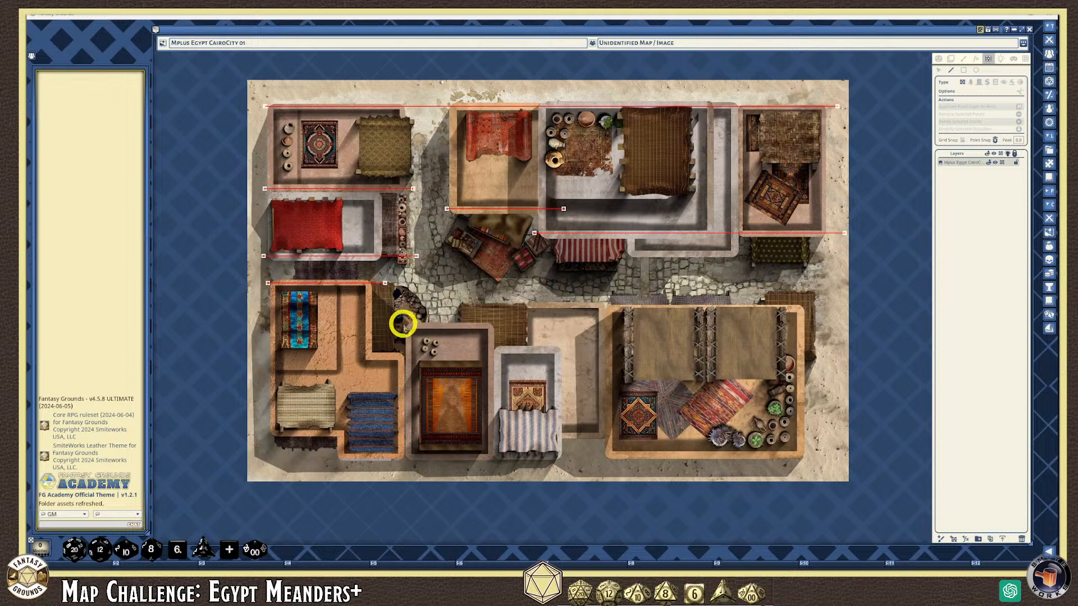
click(398, 326)
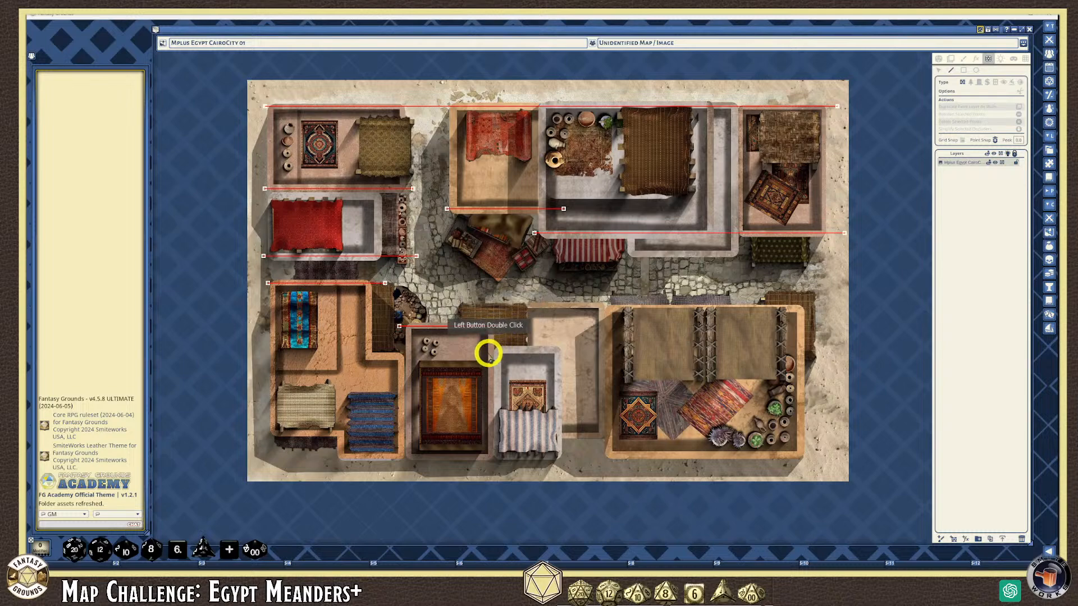
Draw walls along the neighbouring room's top edge and the L-shaped building's step
click(490, 352)
double_click(567, 352)
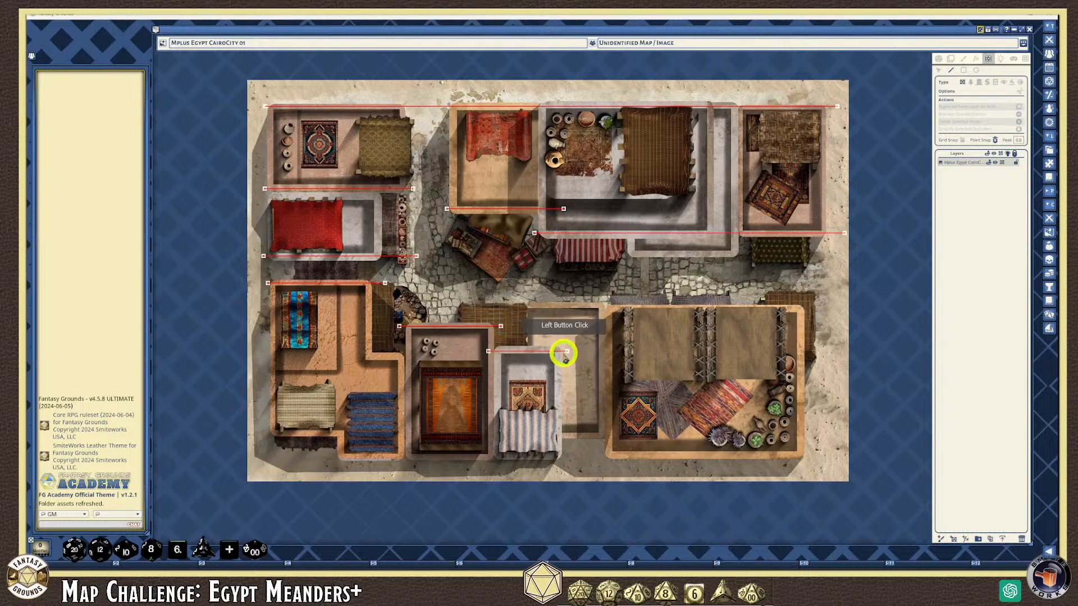
click(360, 355)
double_click(418, 355)
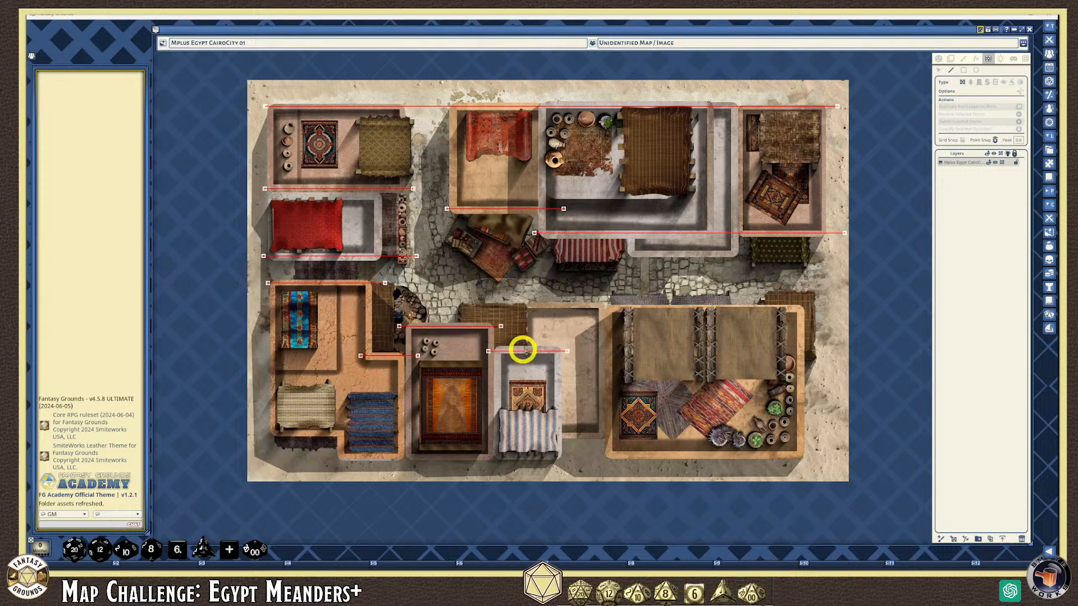
Trace a wall along the large building's top edge, corner to corner
click(526, 306)
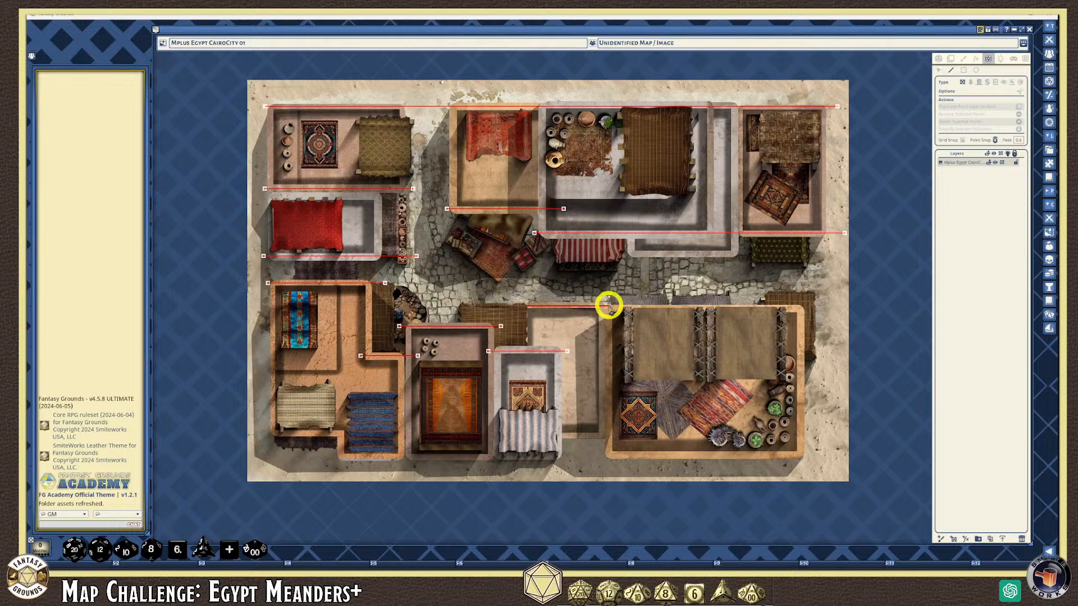
click(608, 305)
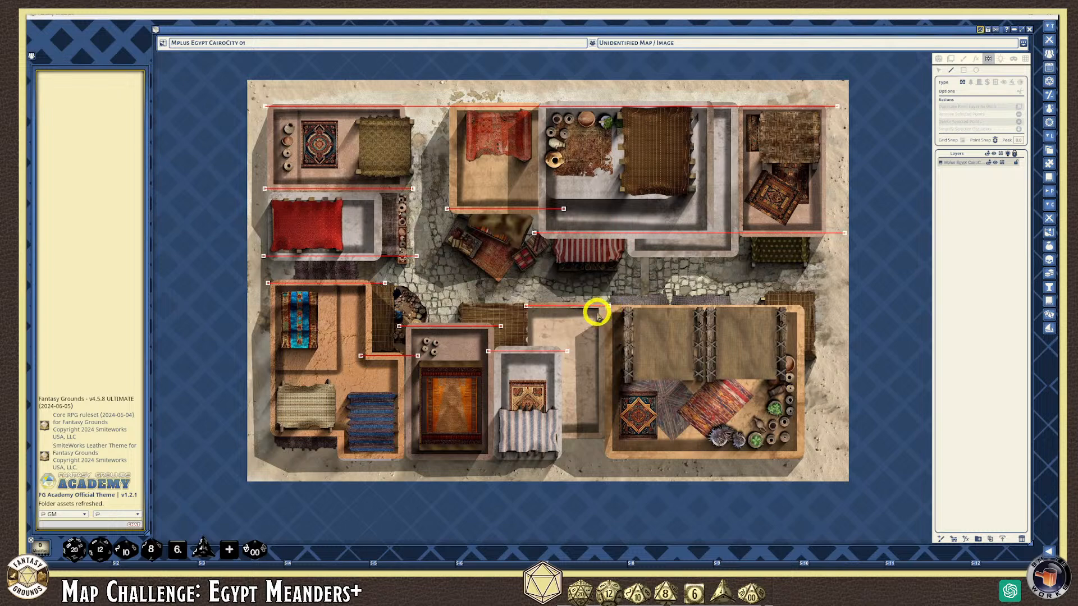
click(596, 310)
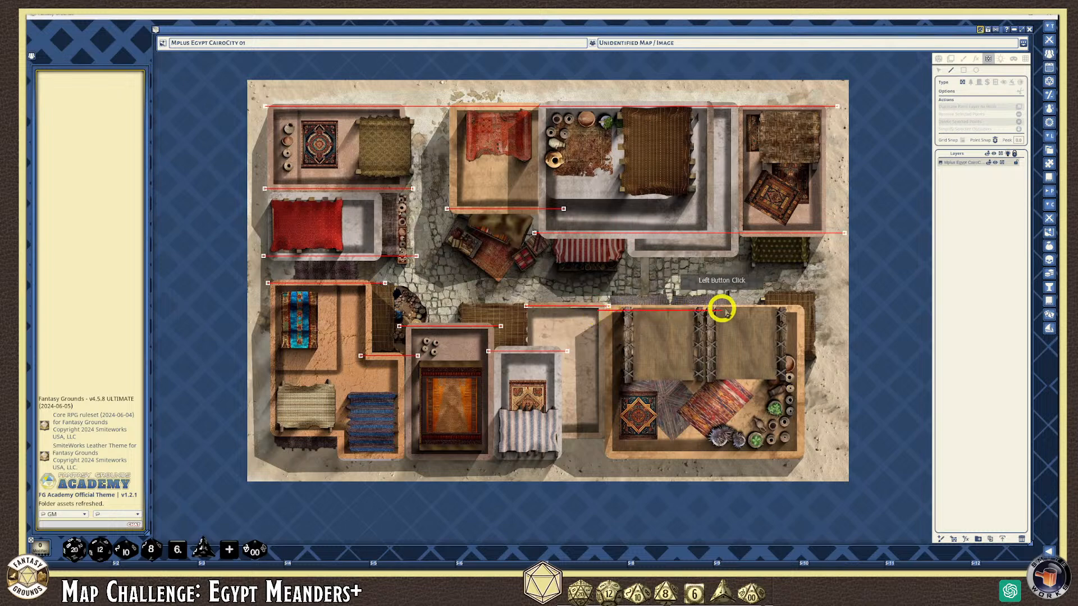
double_click(813, 310)
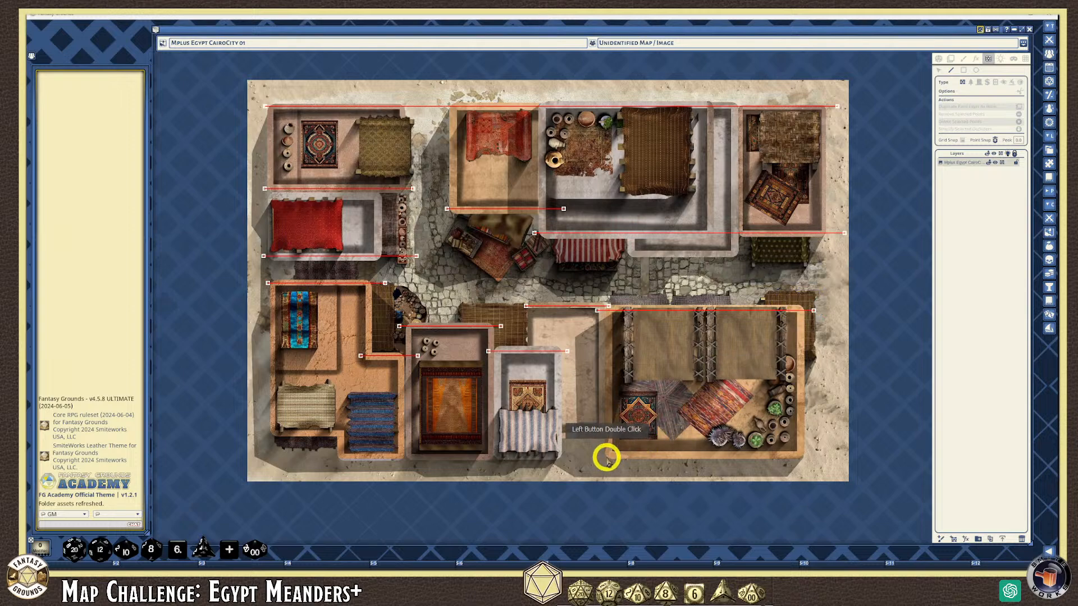
Draw walls along the lower buildings' bottom edge and beneath the top building
click(334, 457)
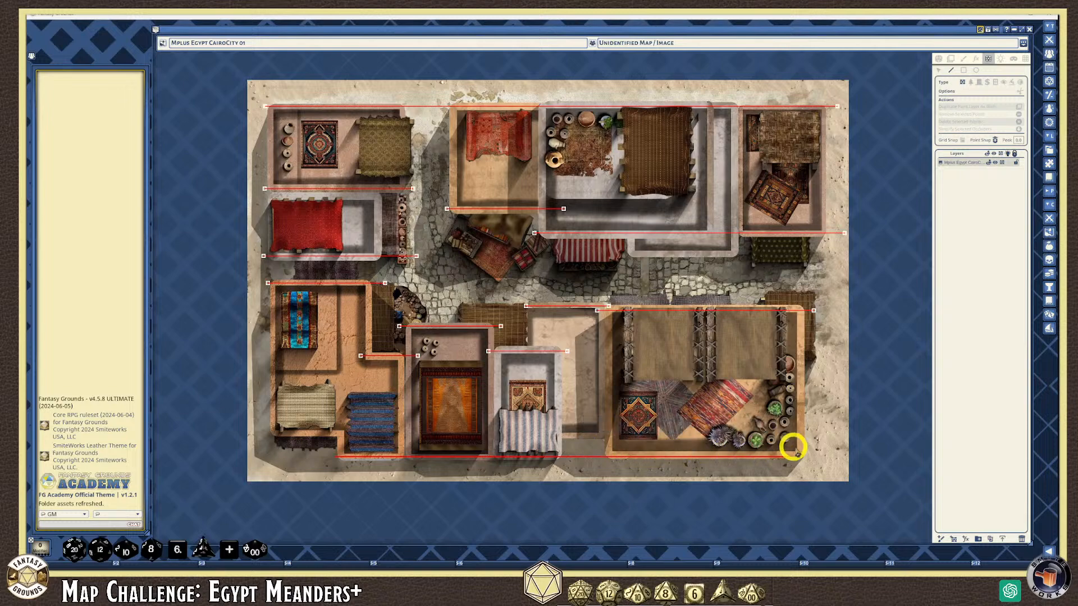
click(823, 447)
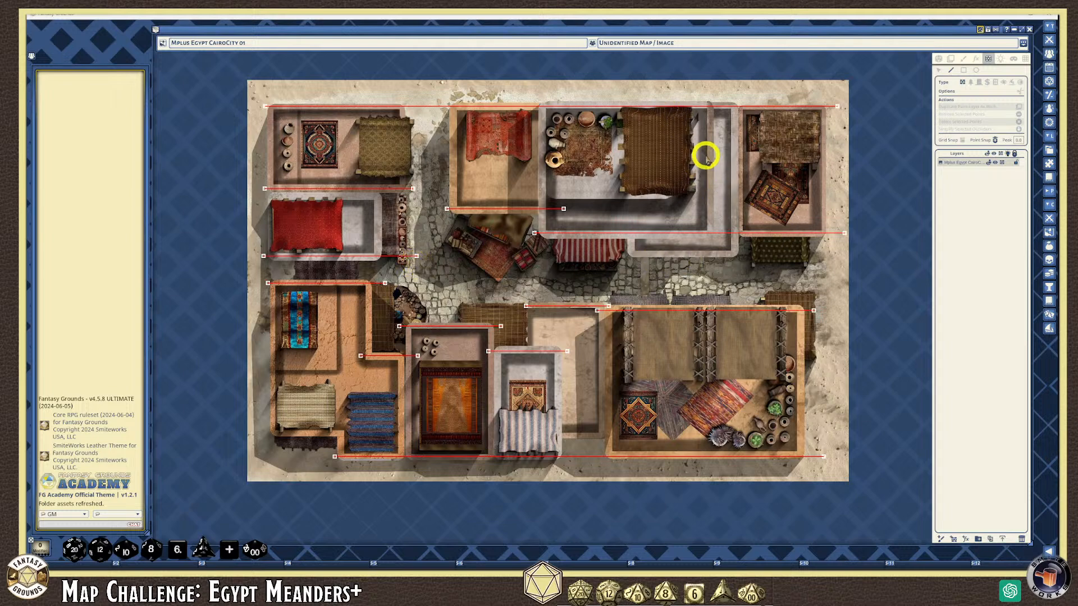
click(624, 253)
click(749, 253)
double_click(604, 245)
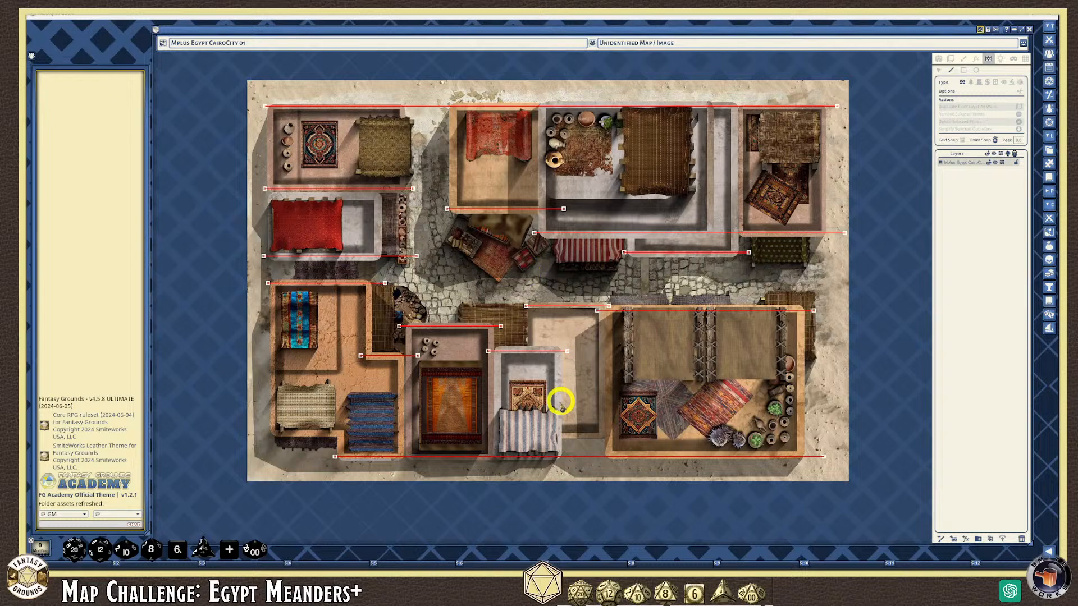
Draw a wall from the striped awning across the lower-left room
click(552, 437)
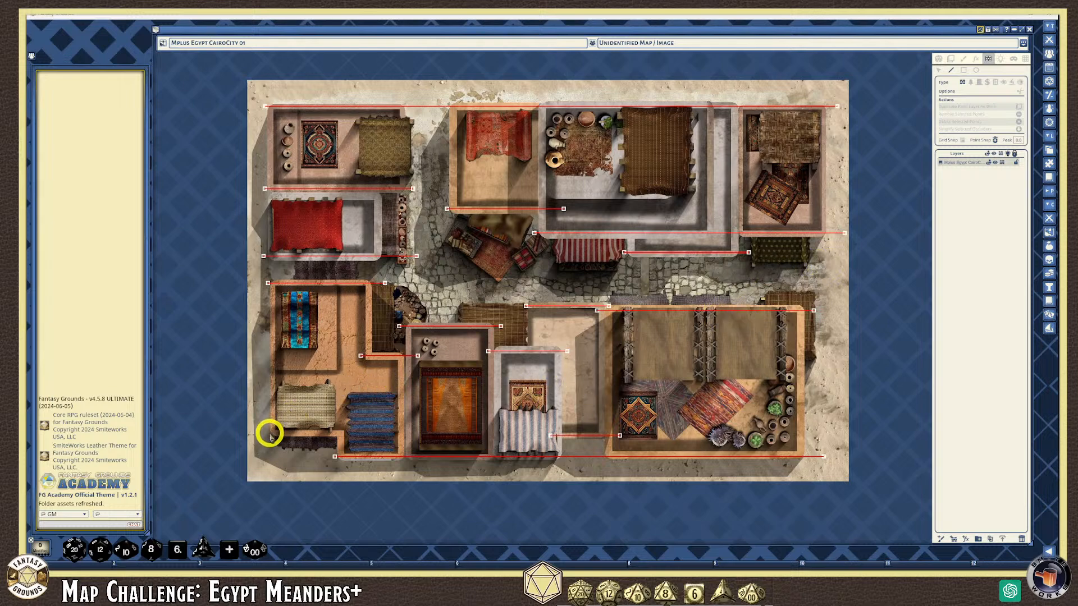
click(269, 433)
double_click(354, 433)
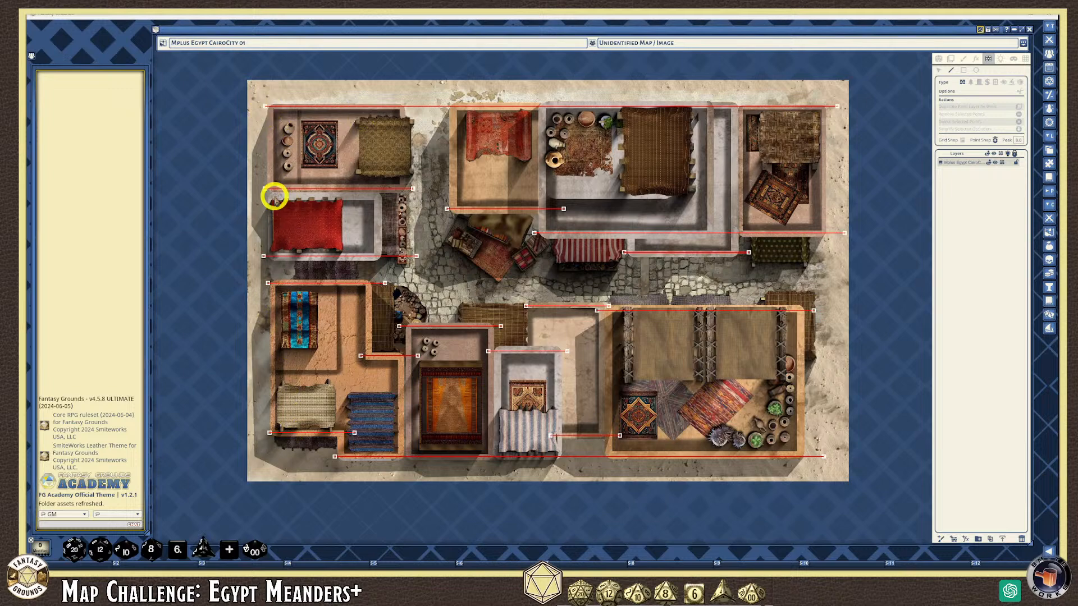
Draw a vertical wall from the map's top-left corner down to the bottom-left corner
click(271, 106)
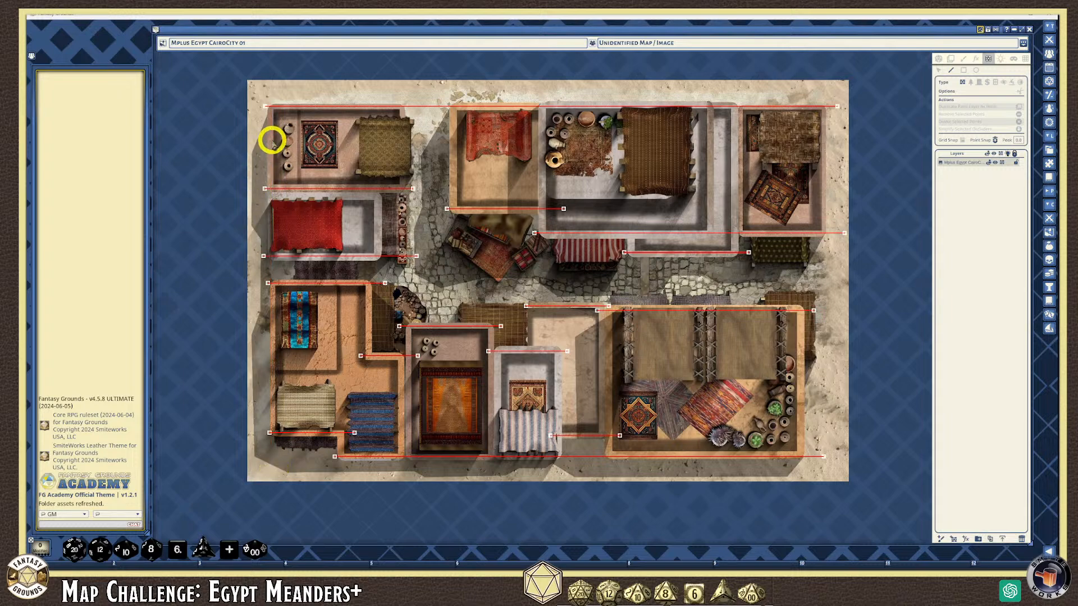
click(273, 106)
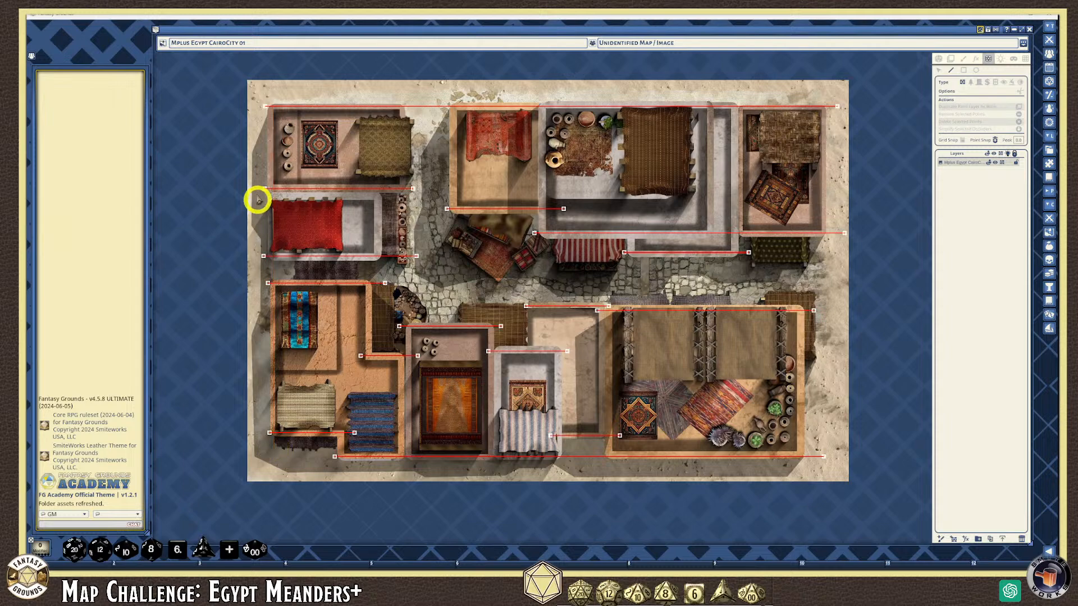
click(273, 106)
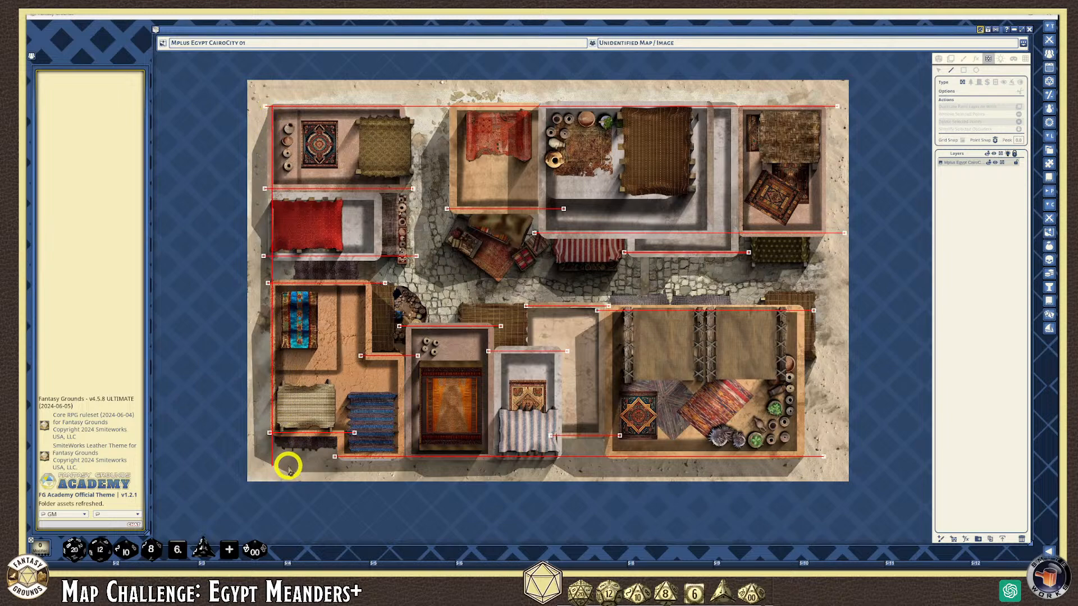
double_click(287, 454)
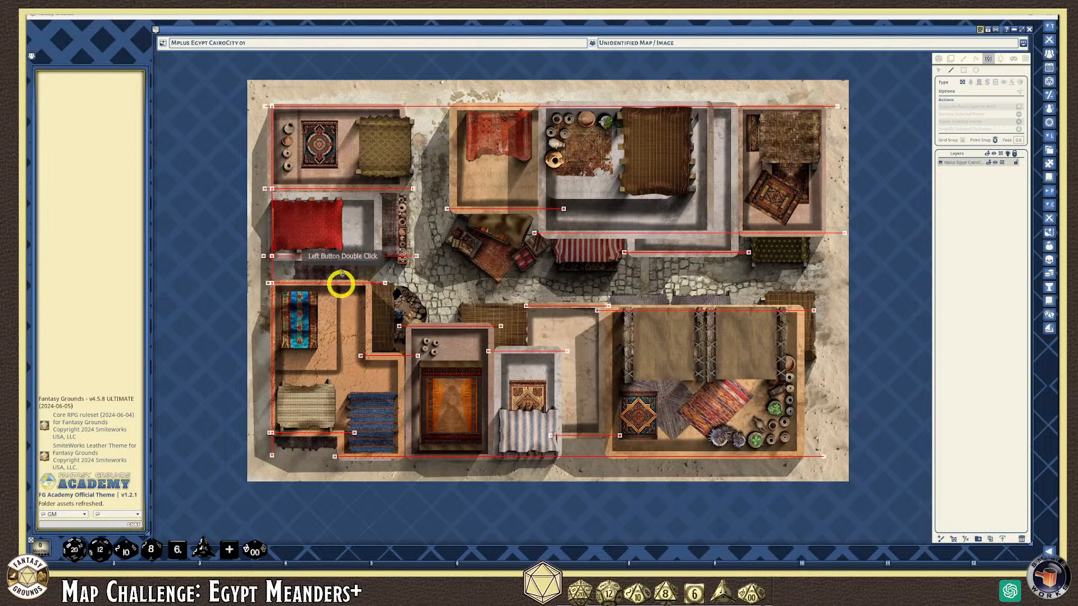
scroll(285, 168, down, 3)
scroll(413, 238, up, 2)
scroll(374, 191, up, 1)
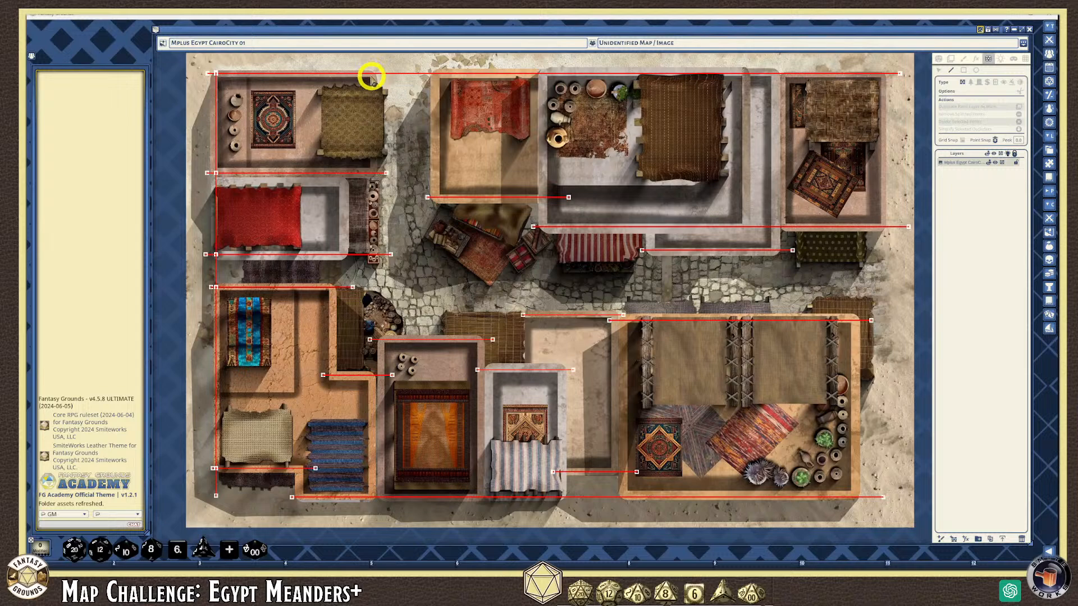
Add vertical walls beside the left buildings, down from the top wall, and inside the lower-left building
click(341, 172)
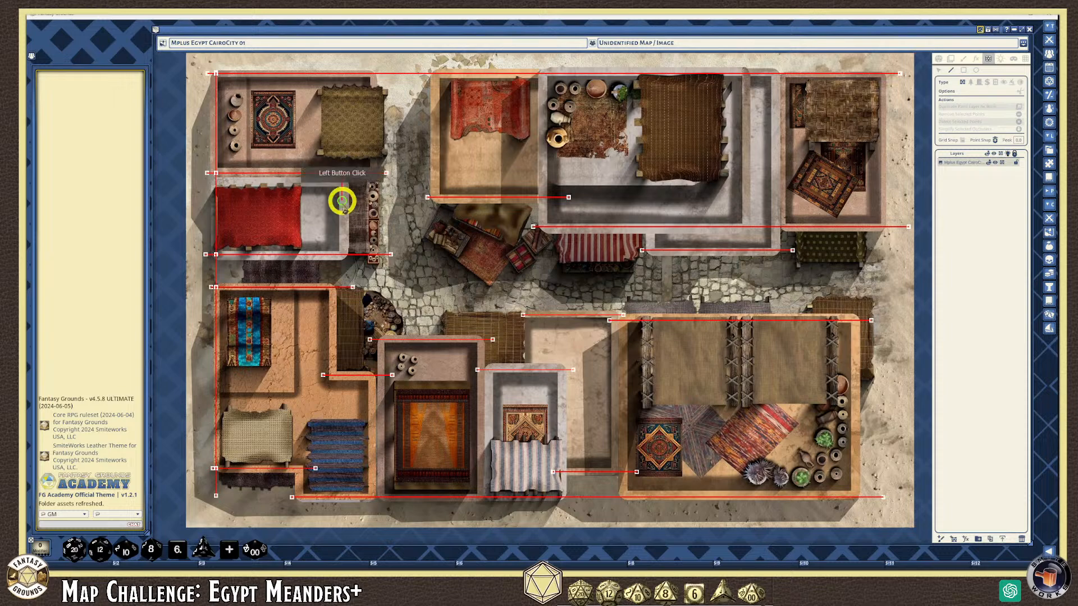
double_click(342, 275)
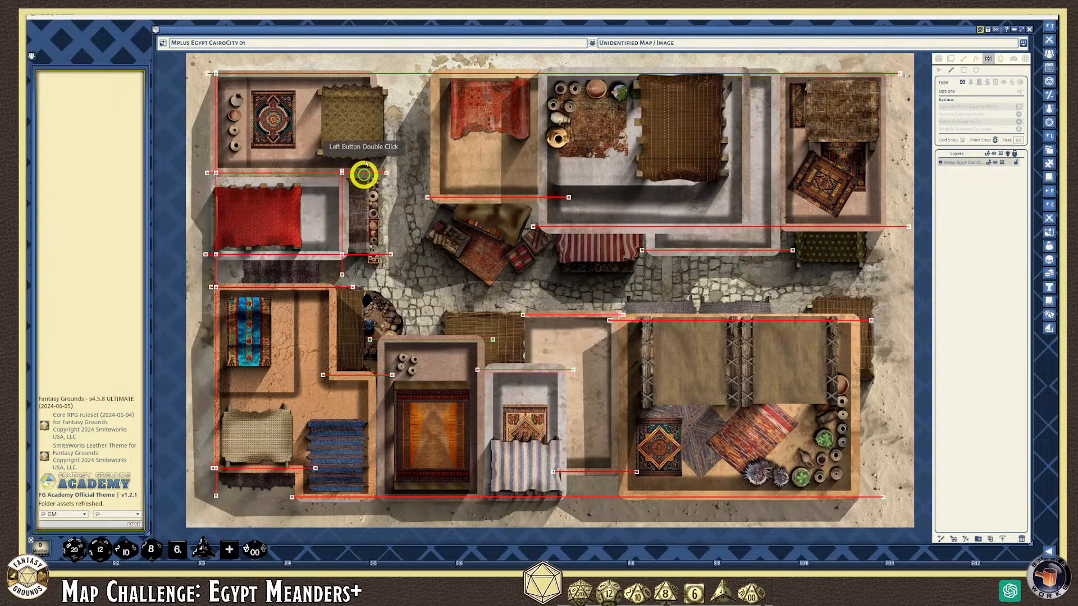
click(371, 72)
double_click(375, 176)
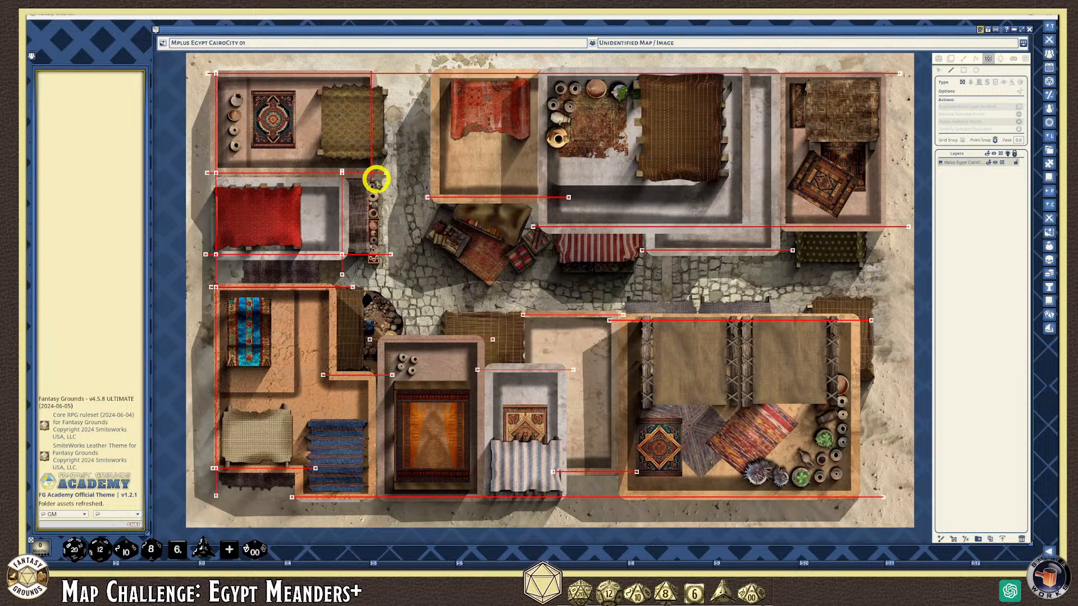
click(373, 71)
click(373, 182)
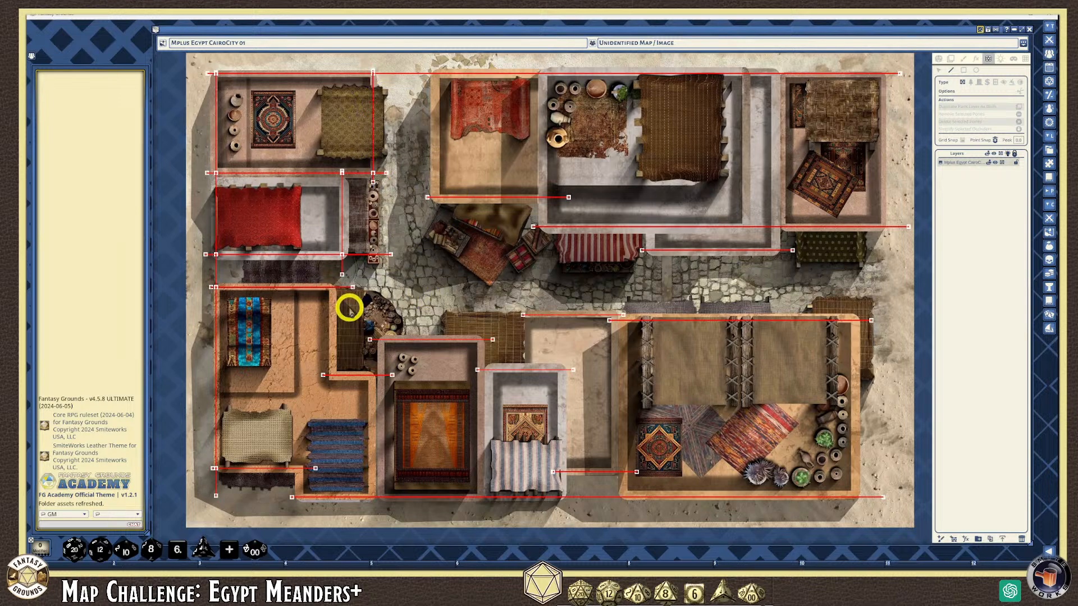
click(331, 286)
double_click(331, 405)
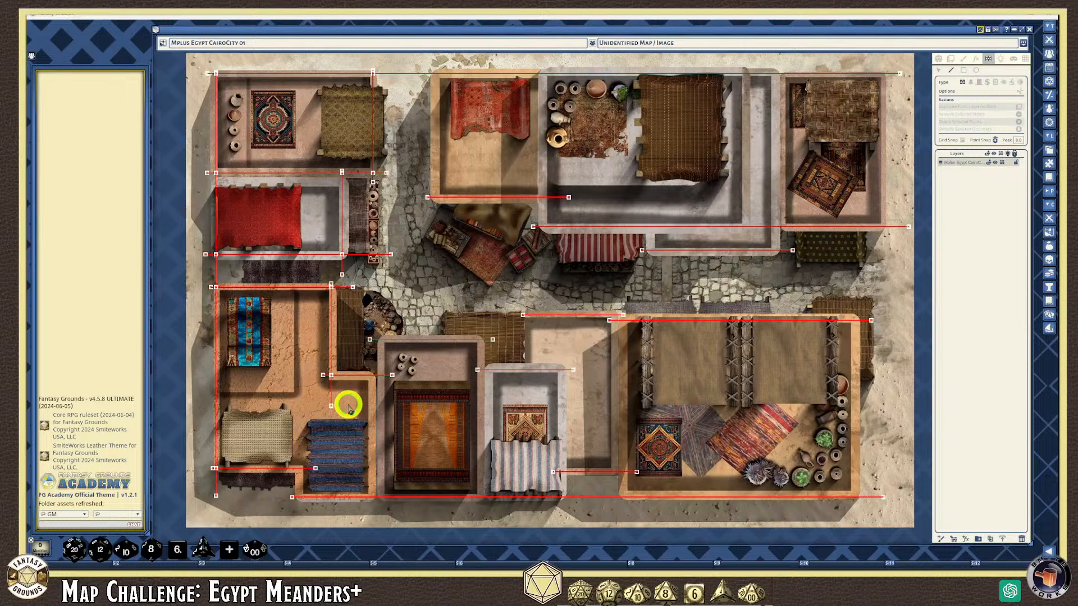
Draw vertical walls down both the left and right sides of the rug building
click(381, 335)
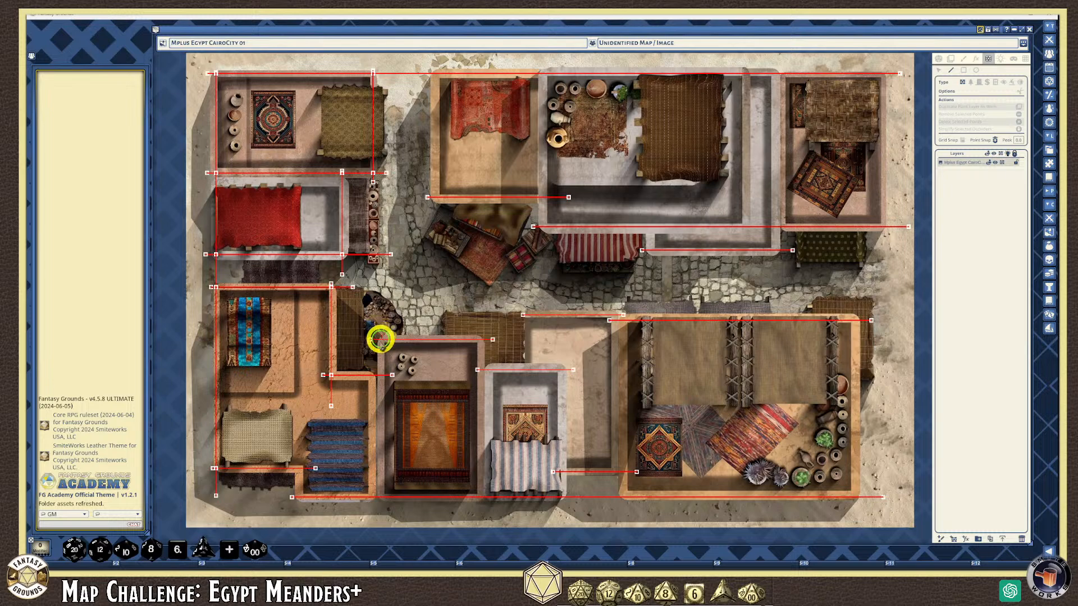
double_click(382, 506)
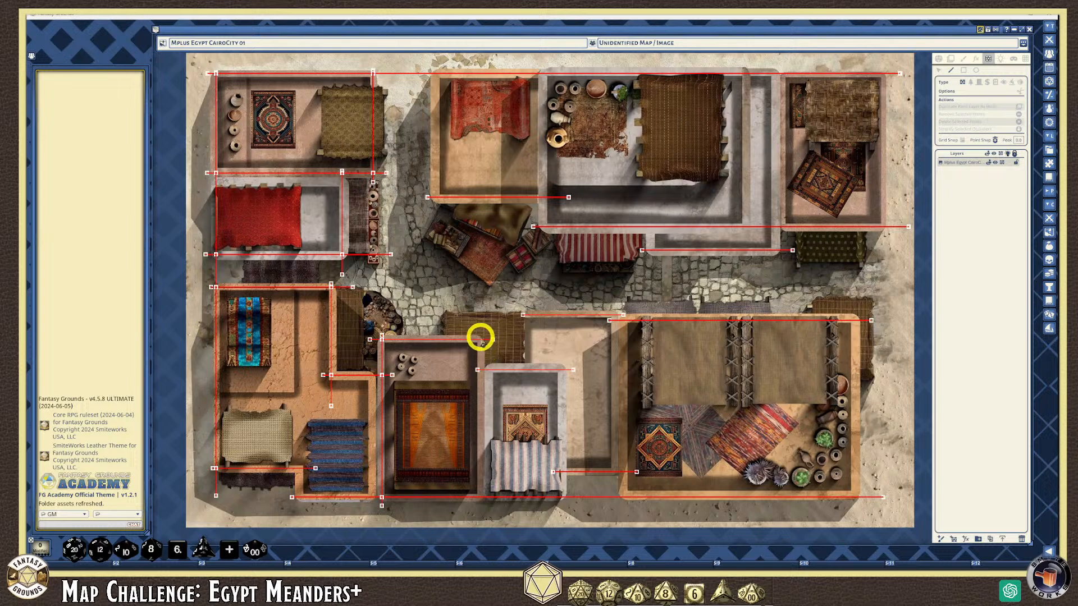
click(480, 338)
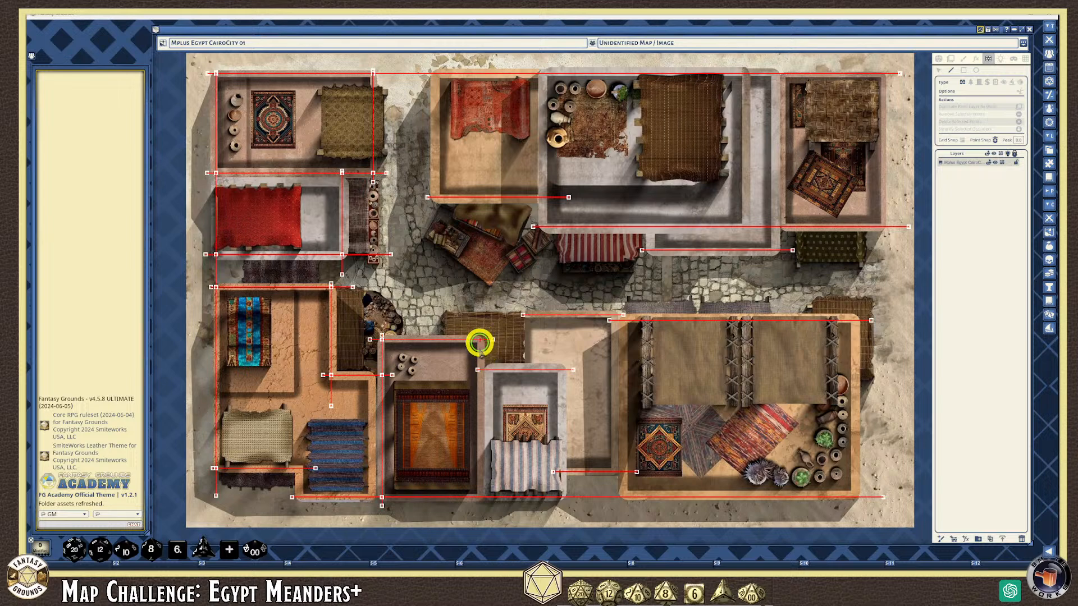
double_click(482, 507)
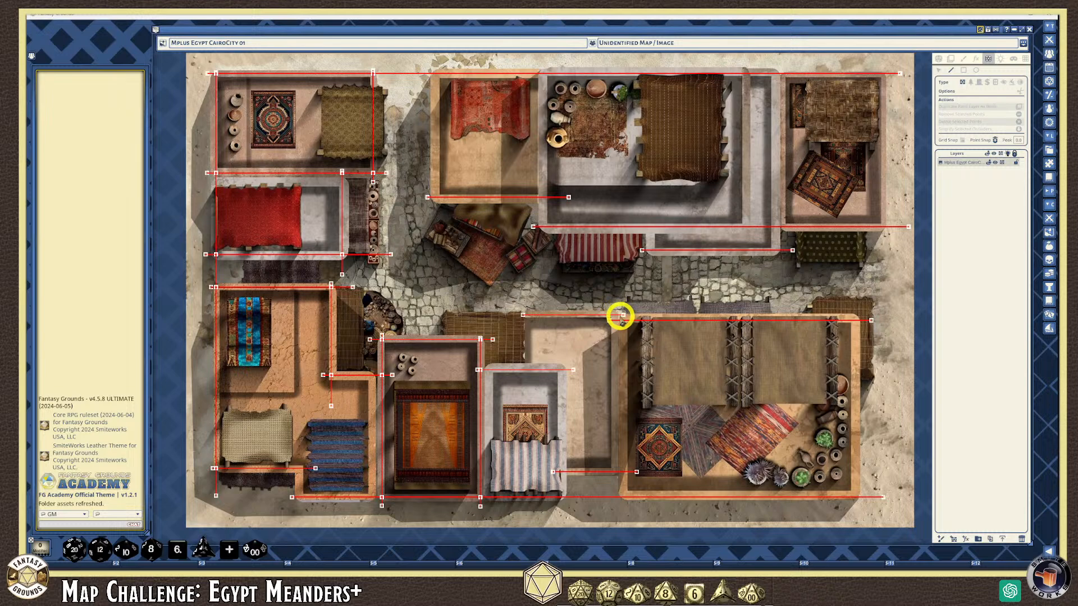
Draw vertical walls down both sides of the tented building to the bottom
click(617, 316)
double_click(624, 514)
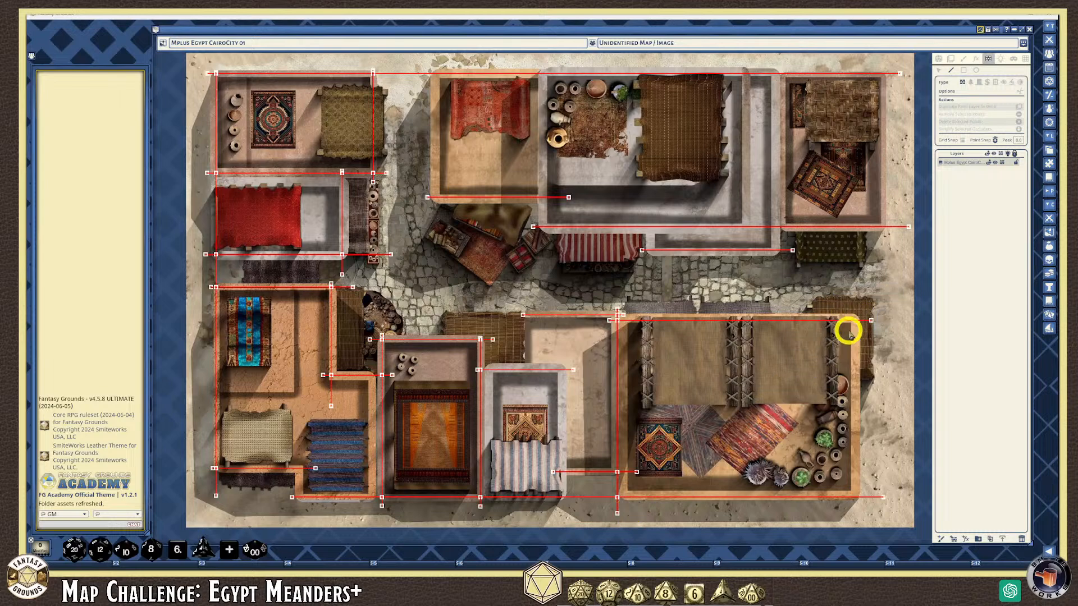
click(852, 313)
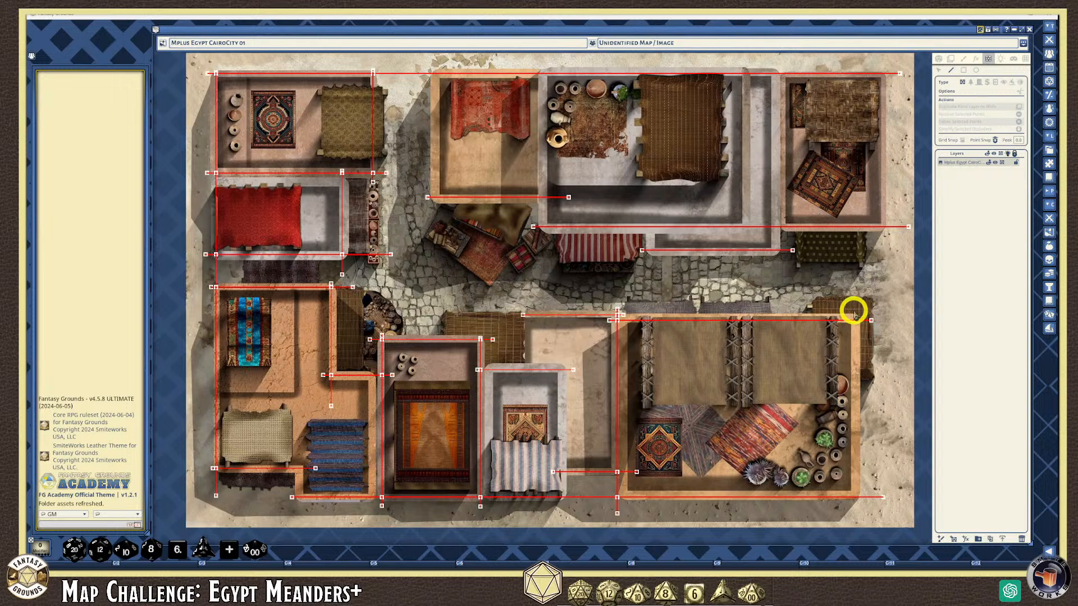
double_click(852, 511)
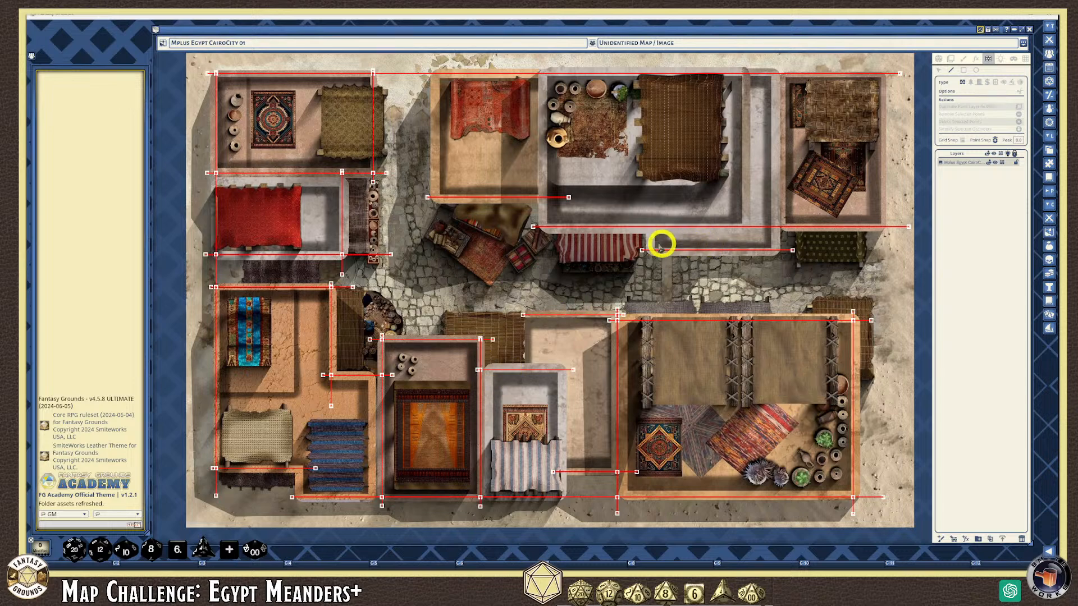
Add a short wall beside the awning and a wall down the top-right building's left side
click(650, 226)
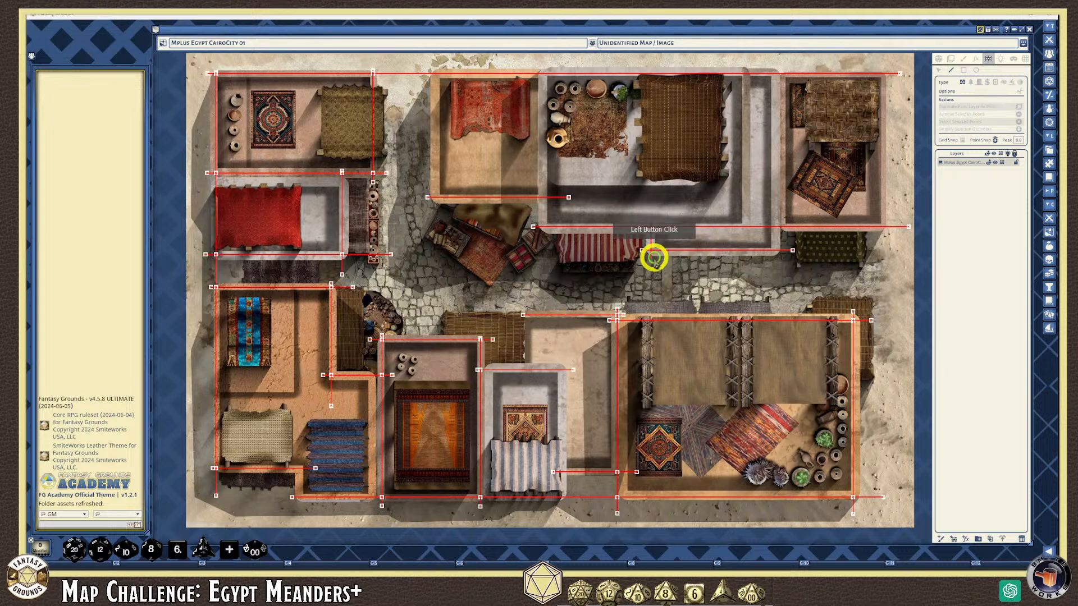
double_click(650, 271)
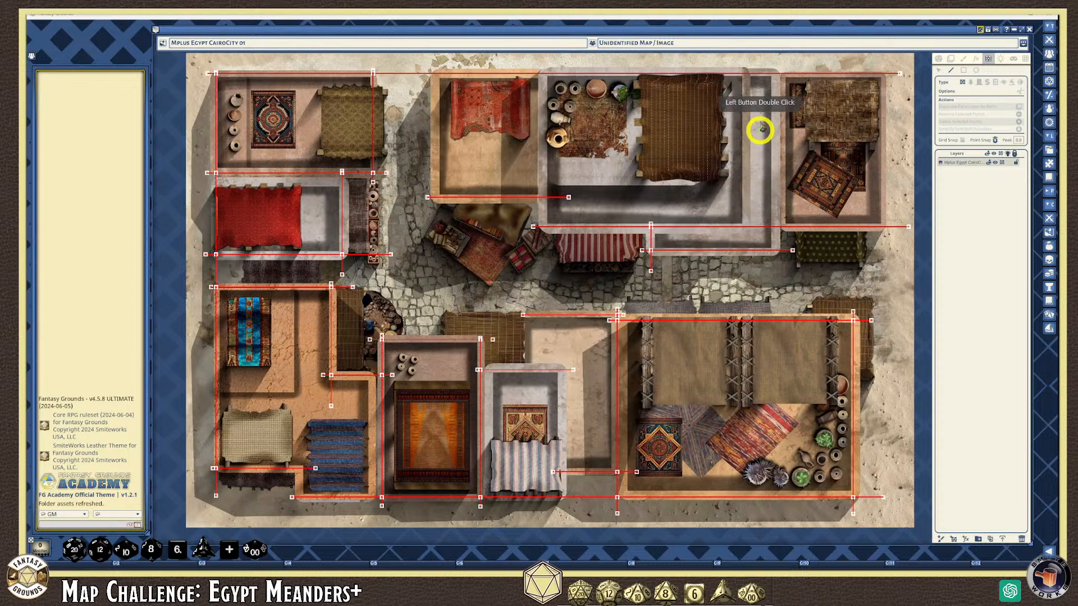
click(774, 71)
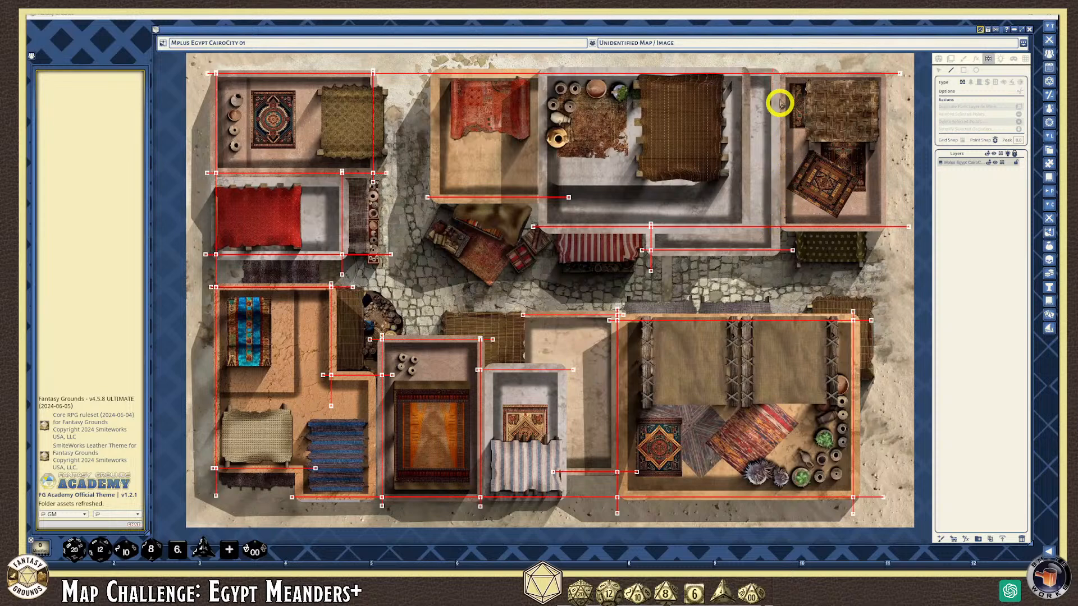
click(780, 72)
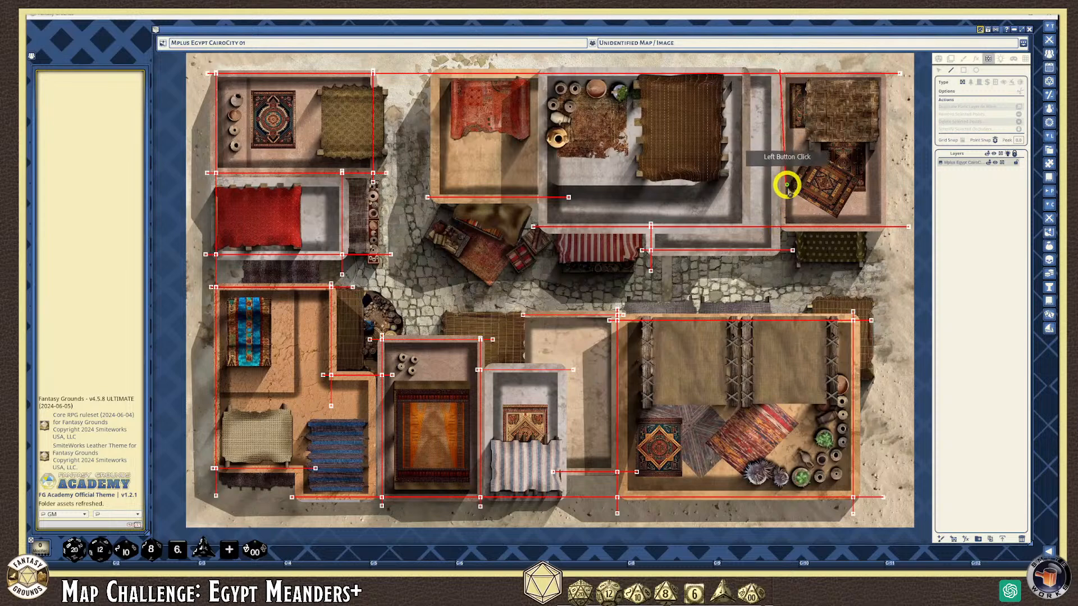
double_click(778, 272)
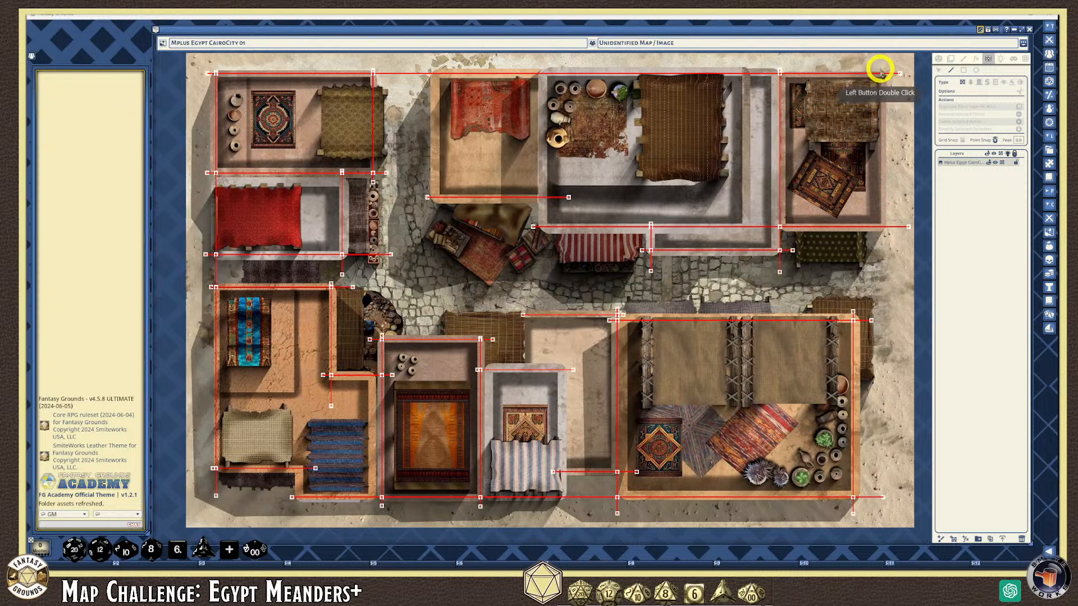
click(880, 72)
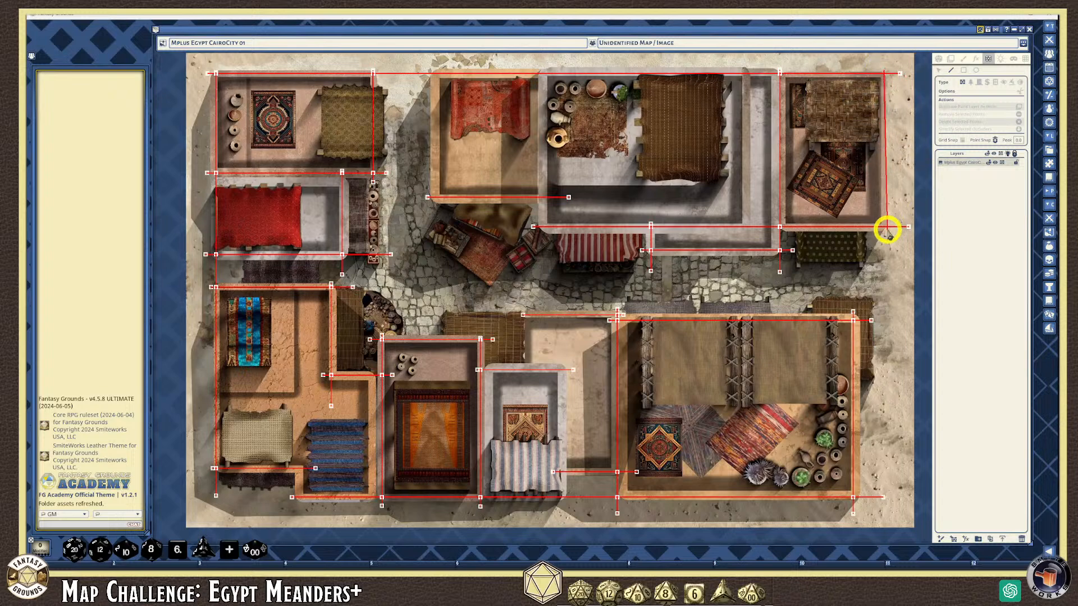
Finish the top-right building's right-edge wall and draw one down the red-rug building's left side
double_click(885, 270)
scroll(586, 265, up, 1)
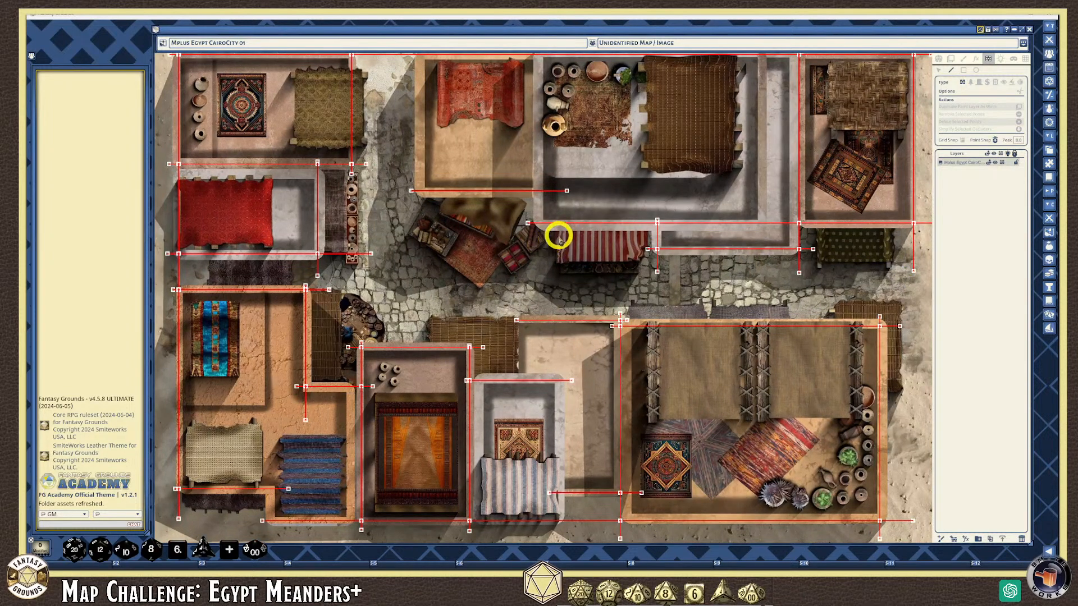
scroll(558, 244, down, 2)
scroll(616, 279, down, 1)
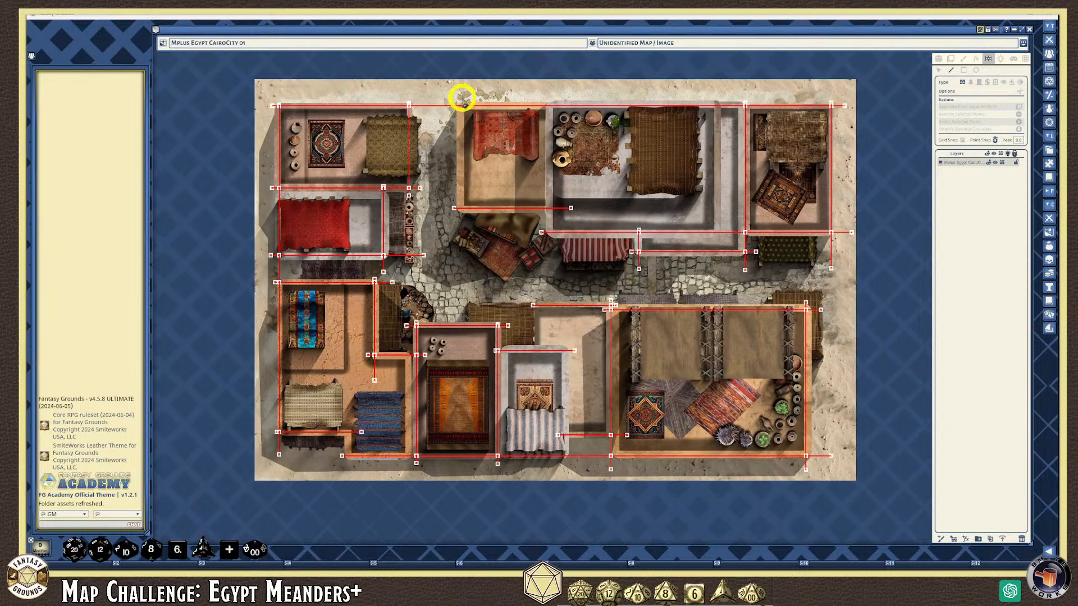
click(461, 101)
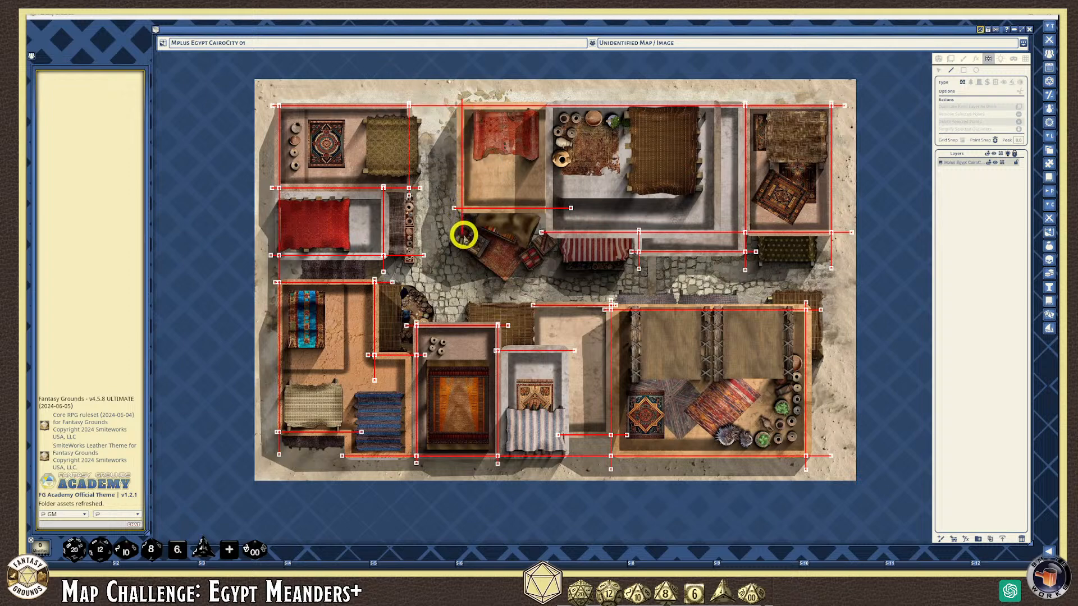
click(462, 235)
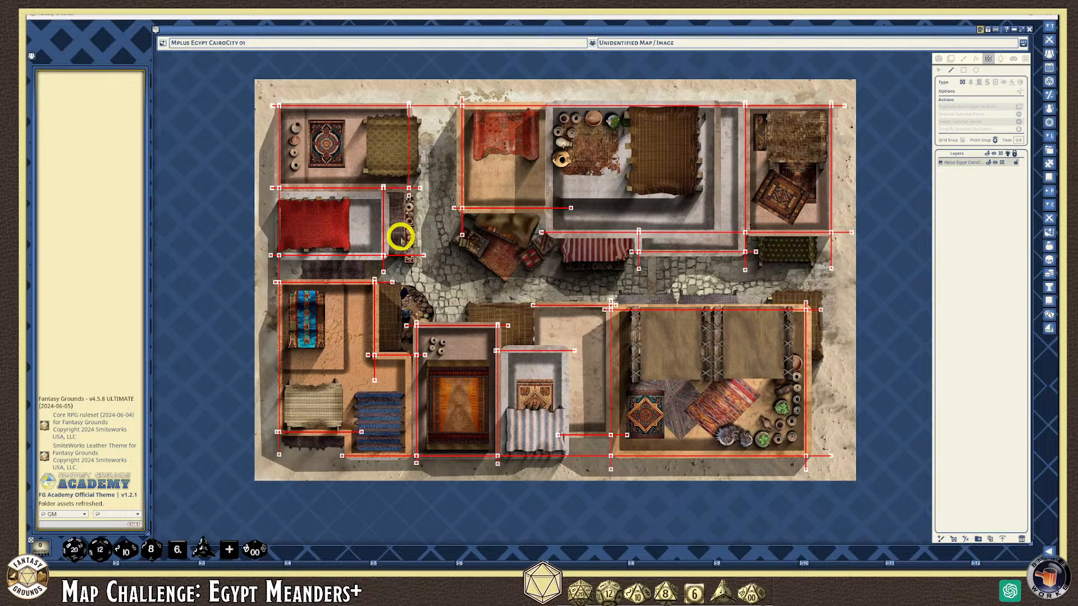
Draw walls beside the striped-cloth building and between the red-rug and jar buildings, then start the jar building's right wall
click(563, 343)
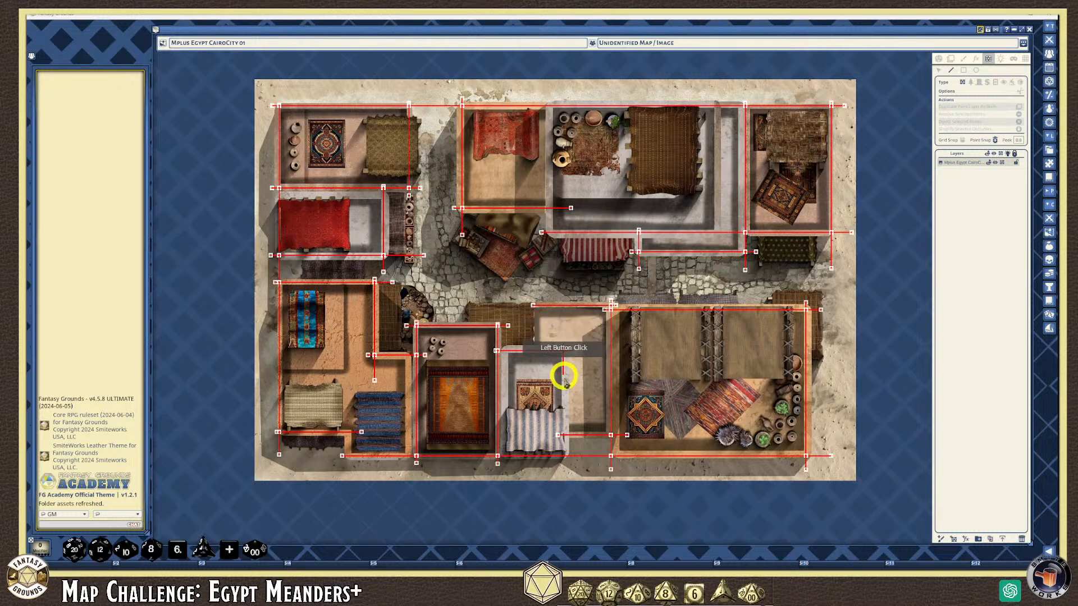
double_click(570, 464)
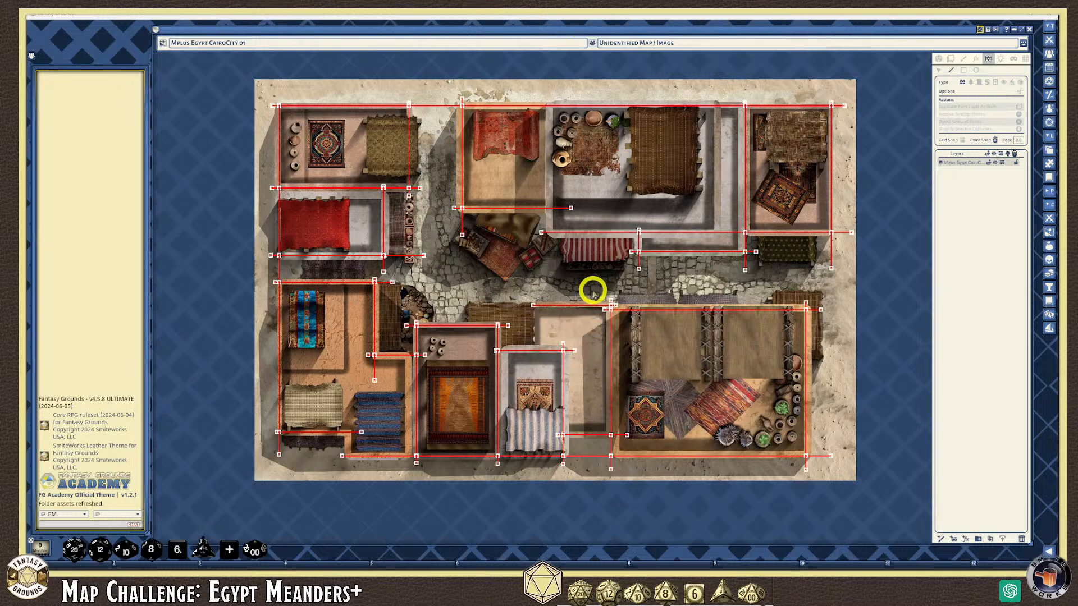
click(548, 103)
double_click(549, 273)
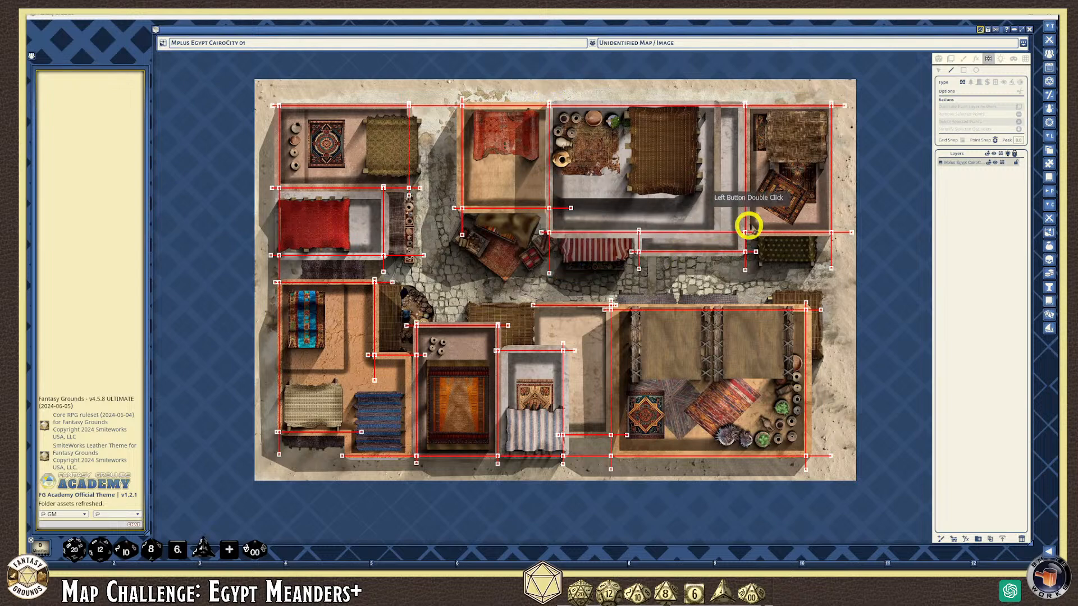
click(715, 101)
click(716, 99)
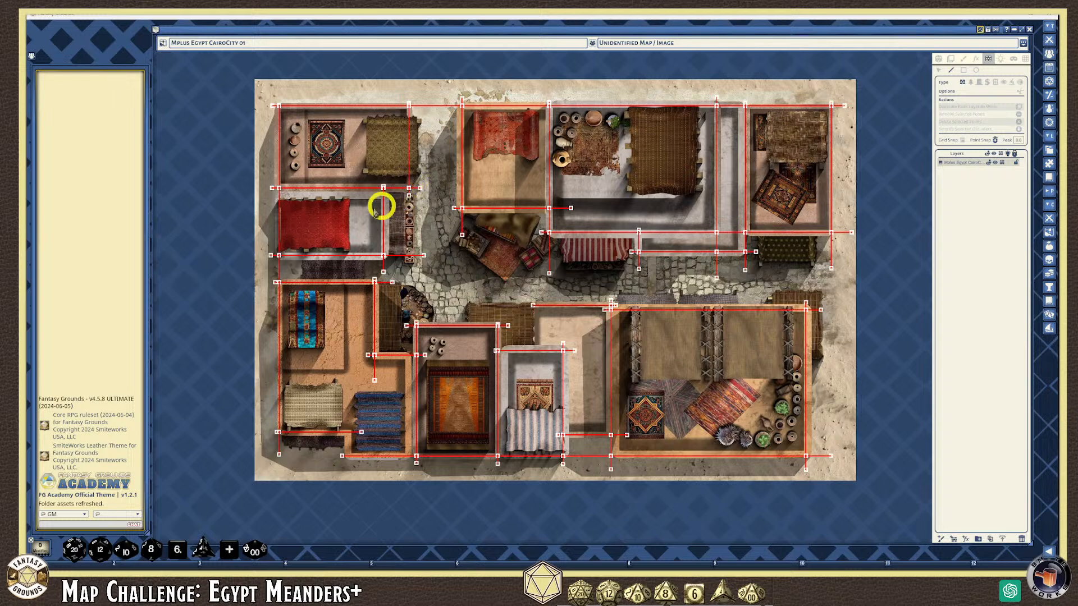
Pull the lower-left building's two wall endpoints left to its outer edge
scroll(325, 195, up, 1)
scroll(422, 241, down, 5)
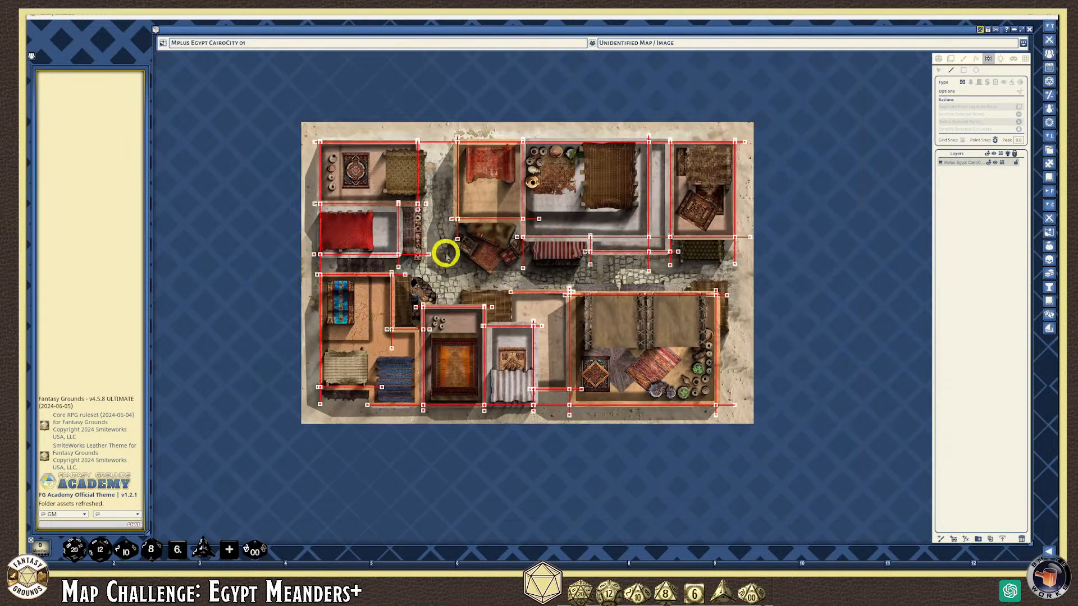
scroll(504, 308, up, 3)
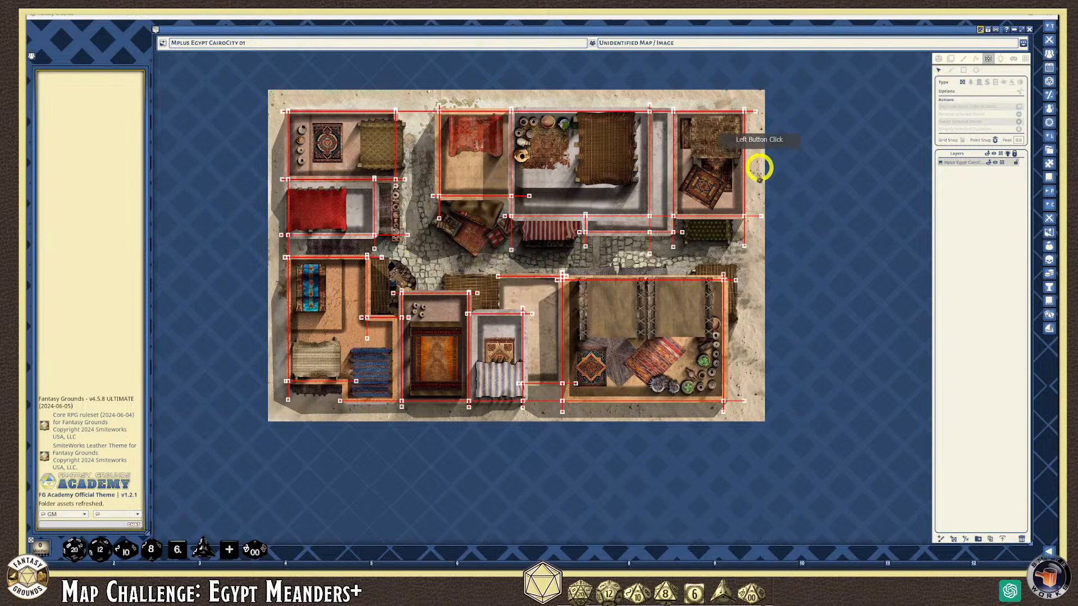
scroll(250, 157, up, 4)
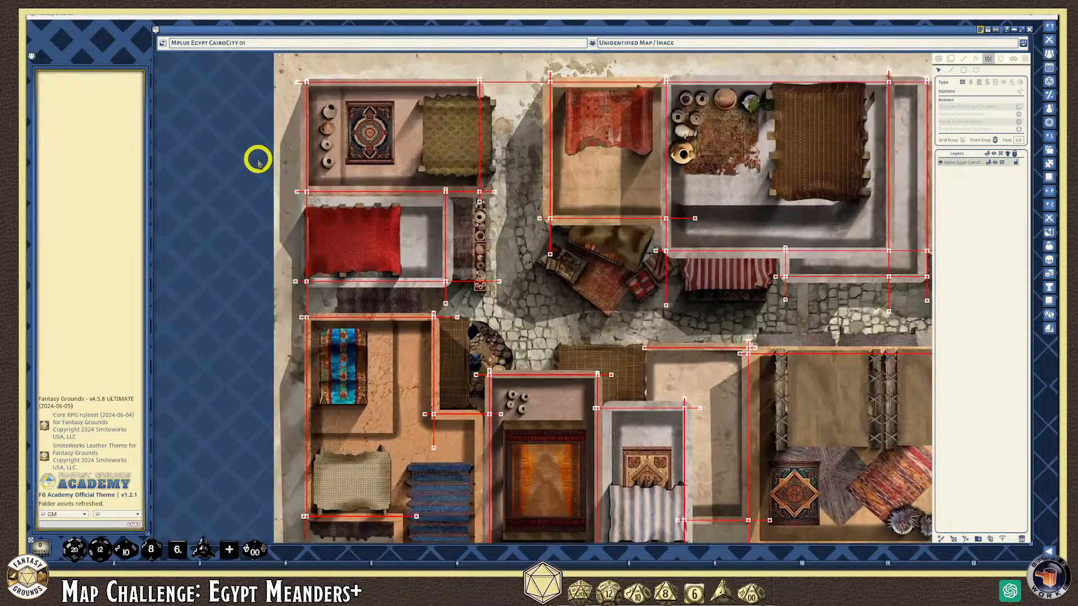
scroll(289, 187, down, 4)
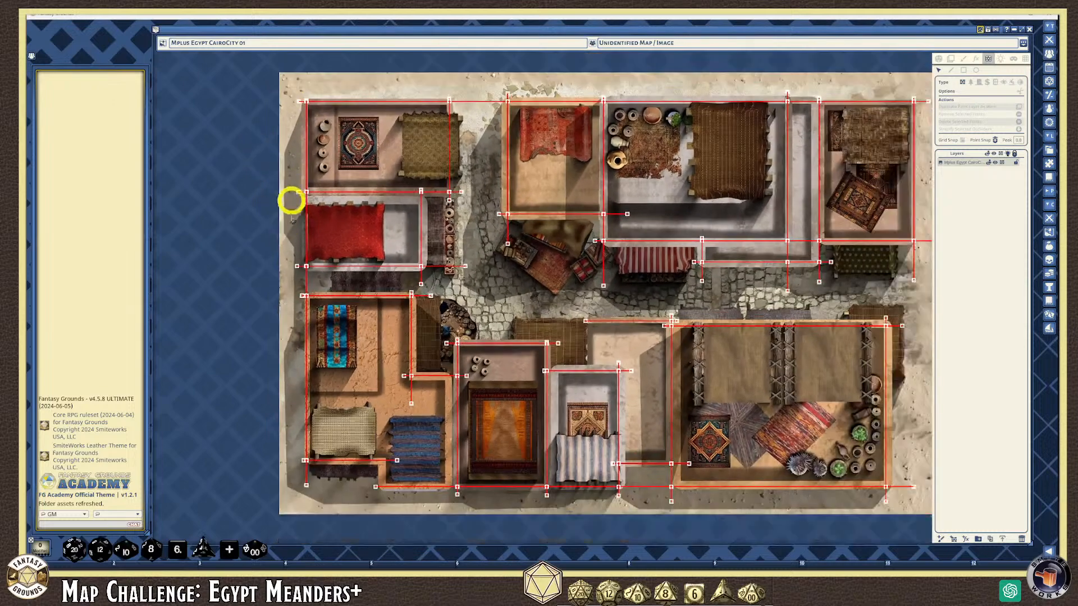
scroll(277, 296, up, 4)
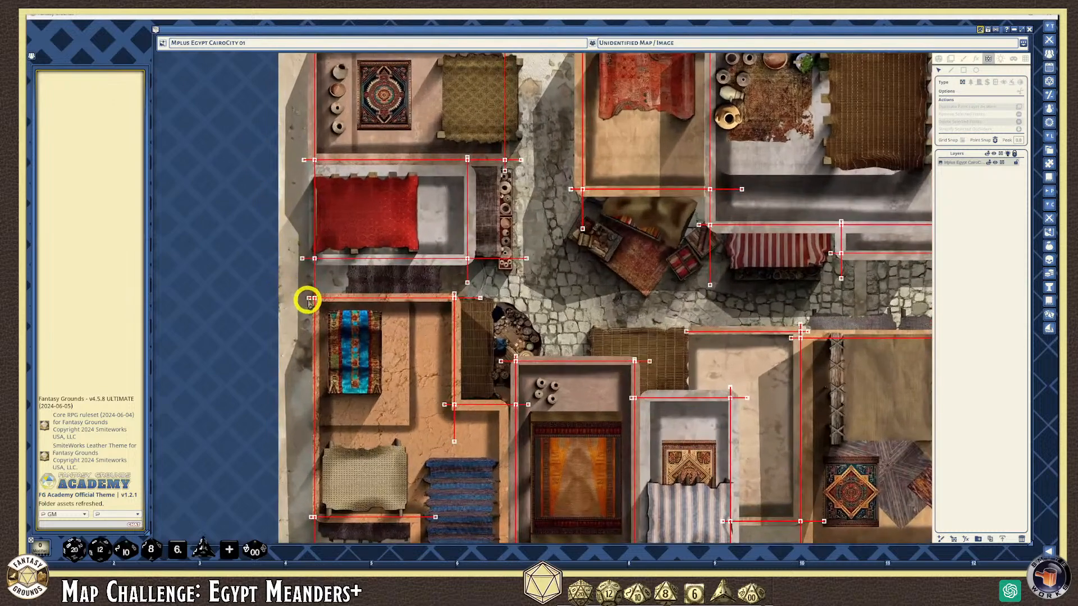
drag(310, 300, 303, 300)
scroll(294, 348, down, 4)
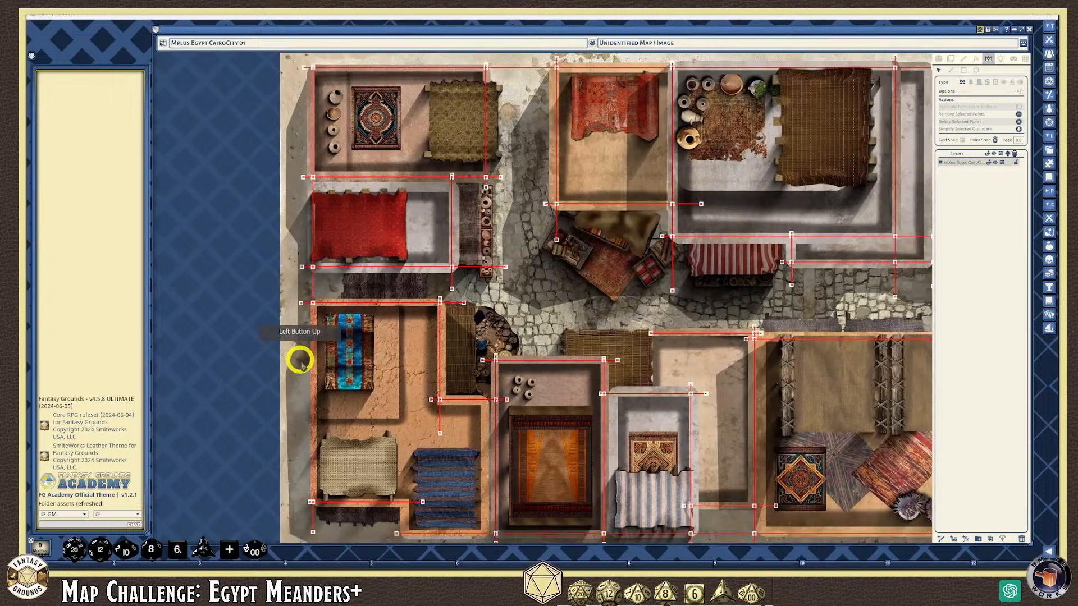
scroll(313, 414, up, 3)
drag(310, 494, 303, 494)
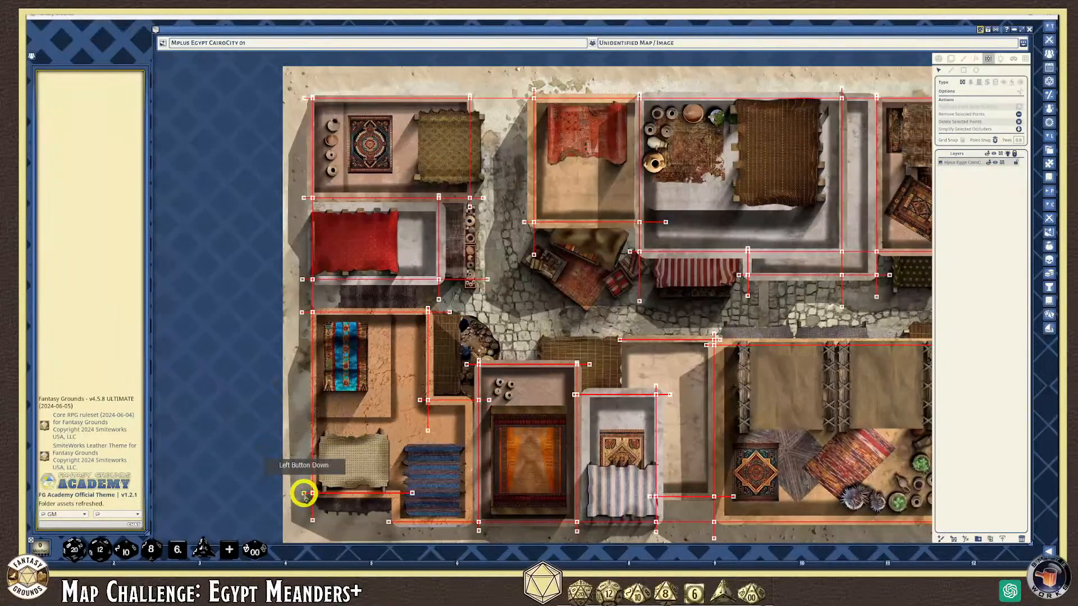
Draw a wall down the map's left edge from the top-left corner point
click(304, 99)
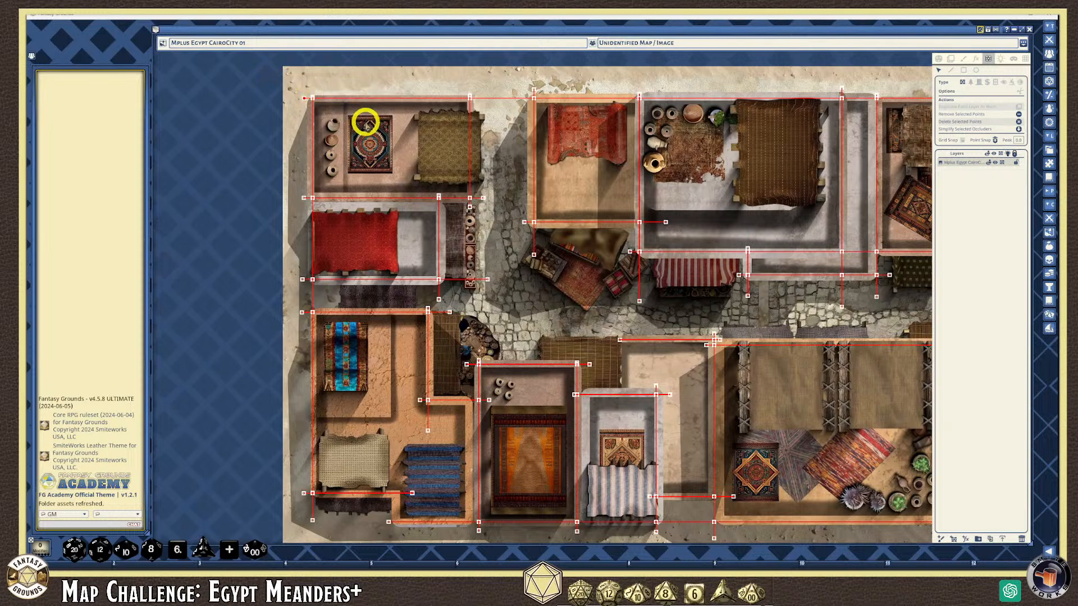
scroll(296, 134, down, 2)
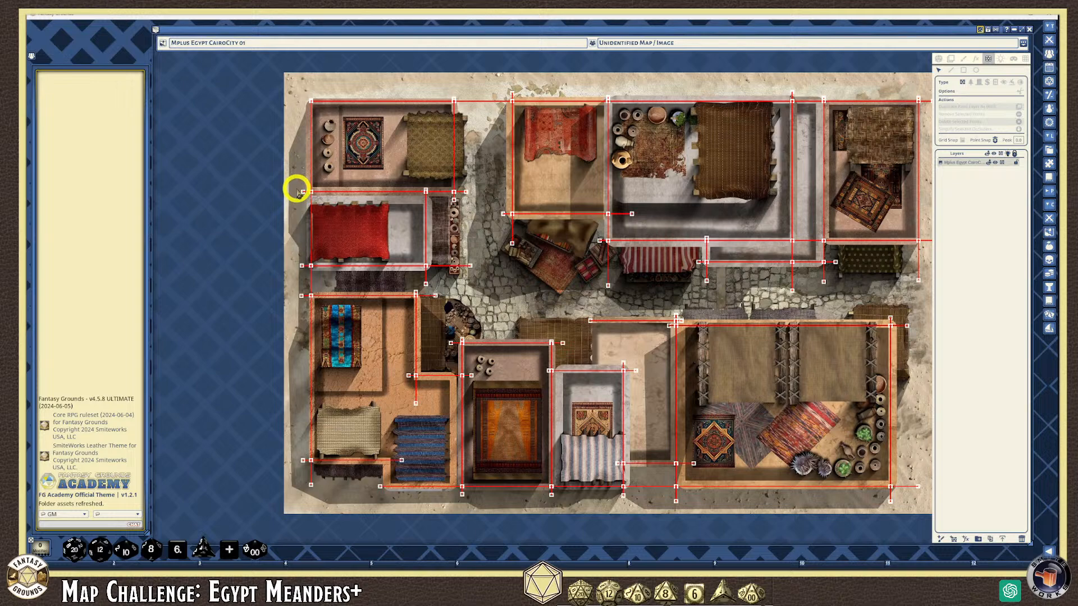
drag(298, 193, 307, 470)
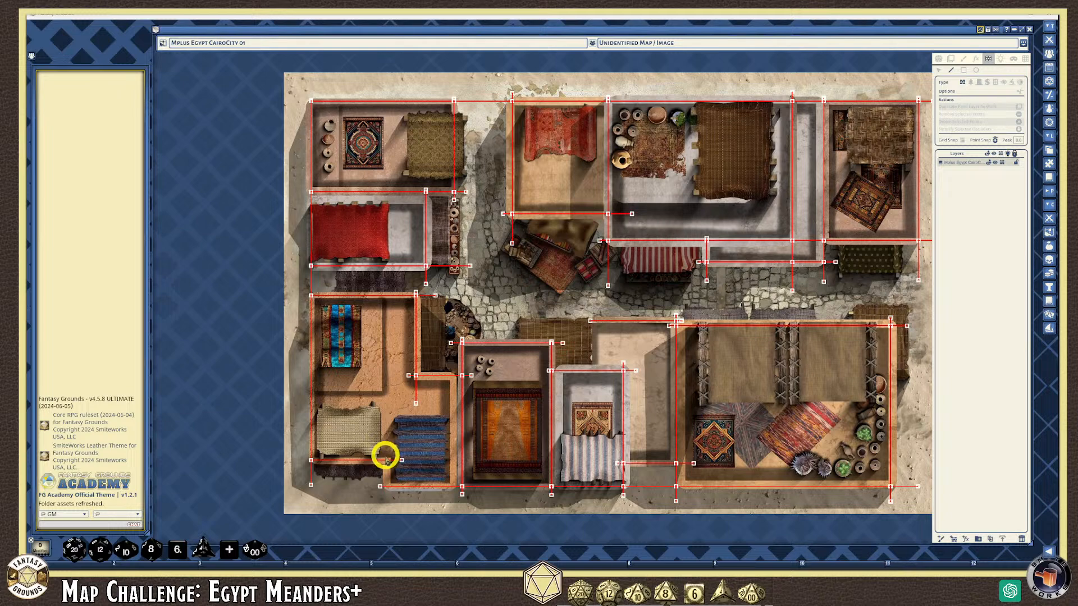
Add a short vertical wall from below the beige mat to the bottom edge
click(386, 457)
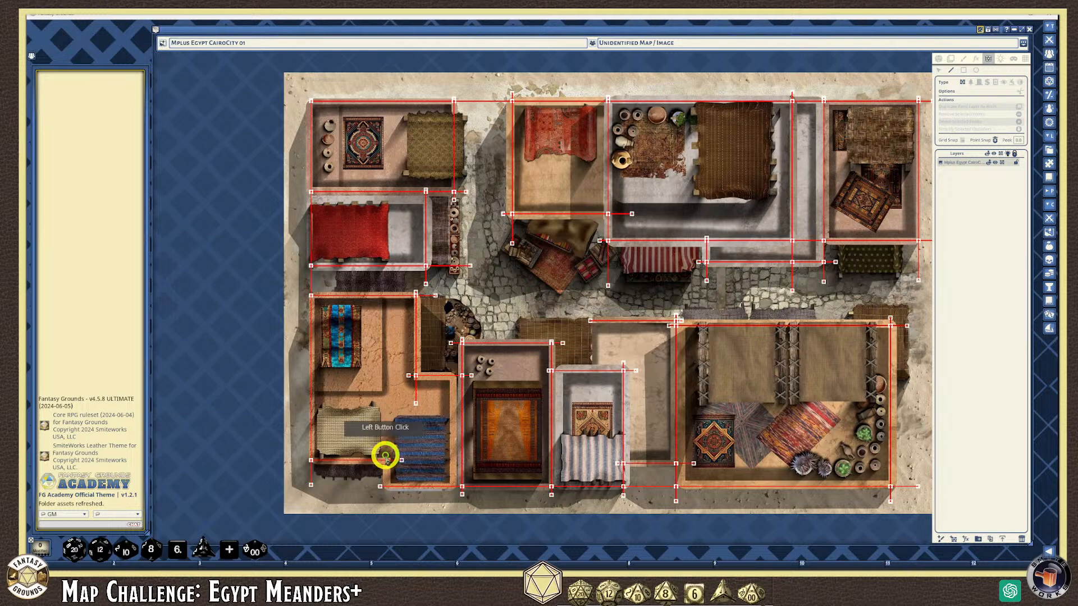
click(392, 504)
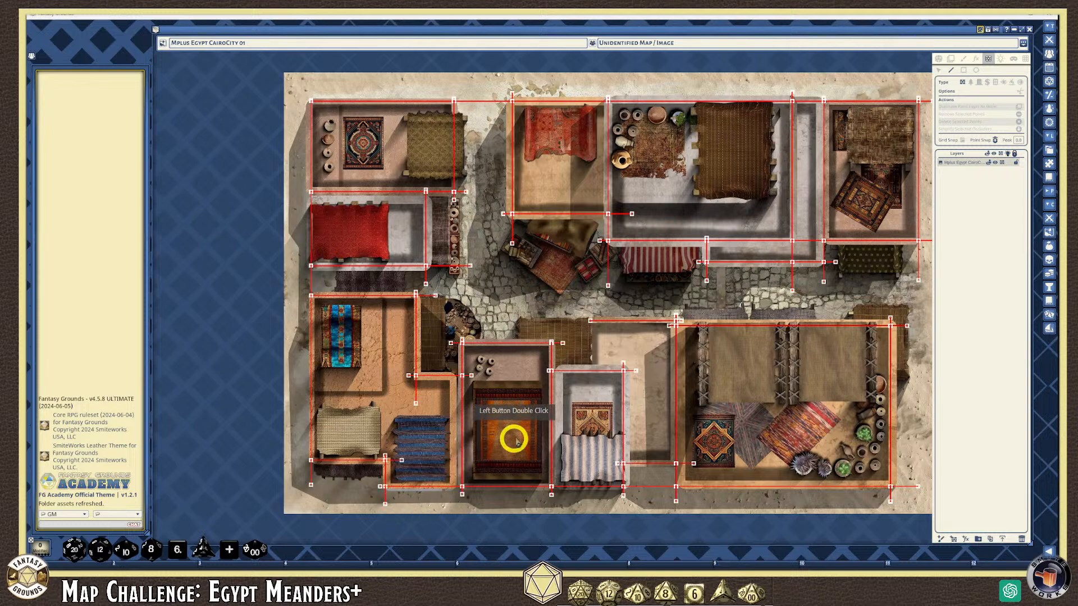
click(938, 67)
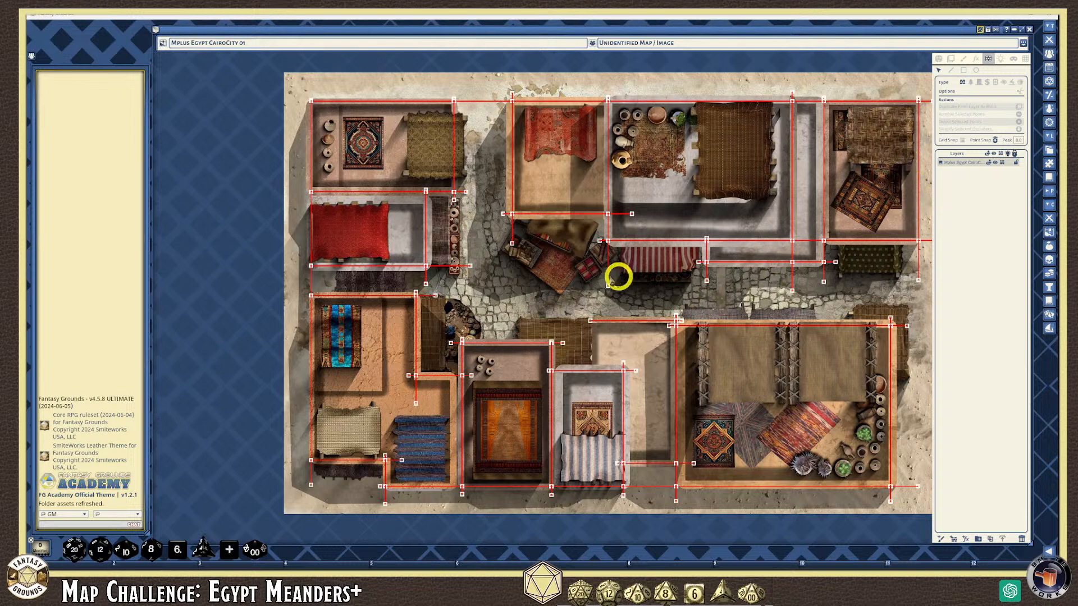
scroll(427, 435, up, 2)
scroll(427, 435, down, 2)
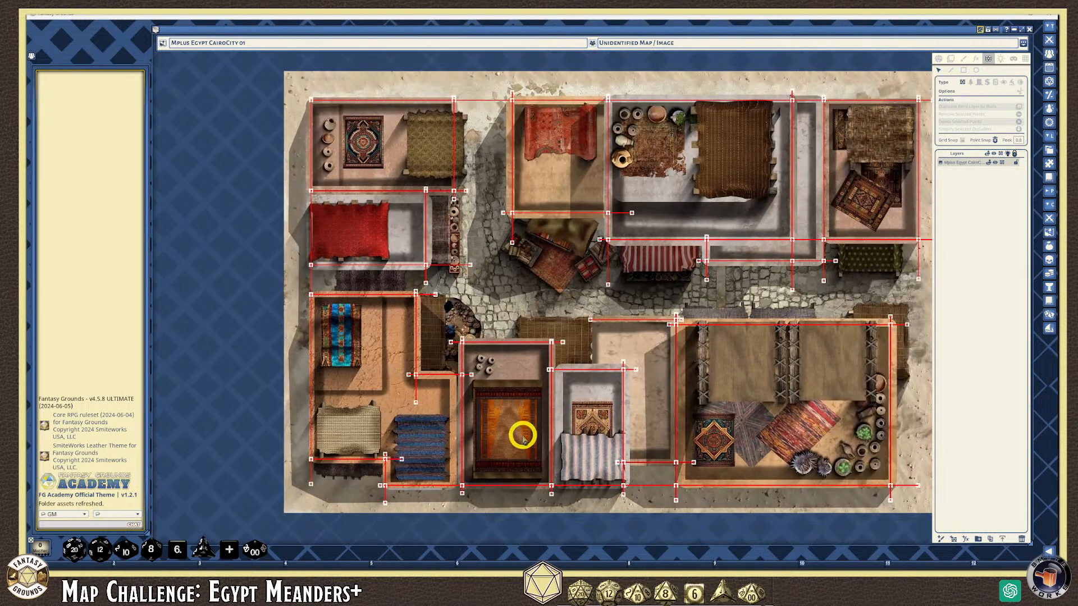
scroll(664, 431, up, 1)
scroll(664, 431, down, 3)
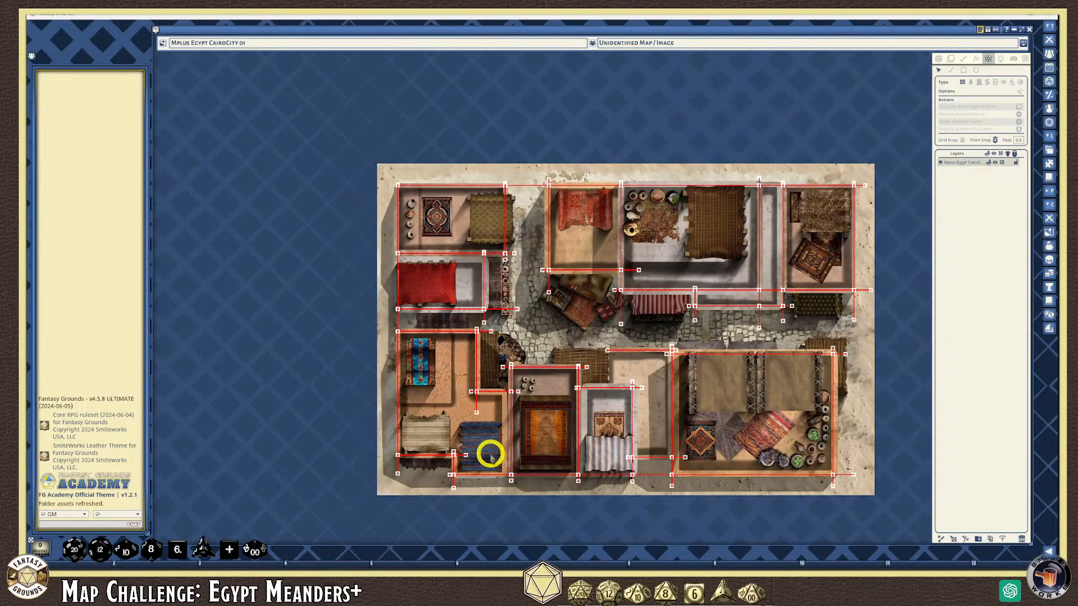
scroll(394, 483, up, 3)
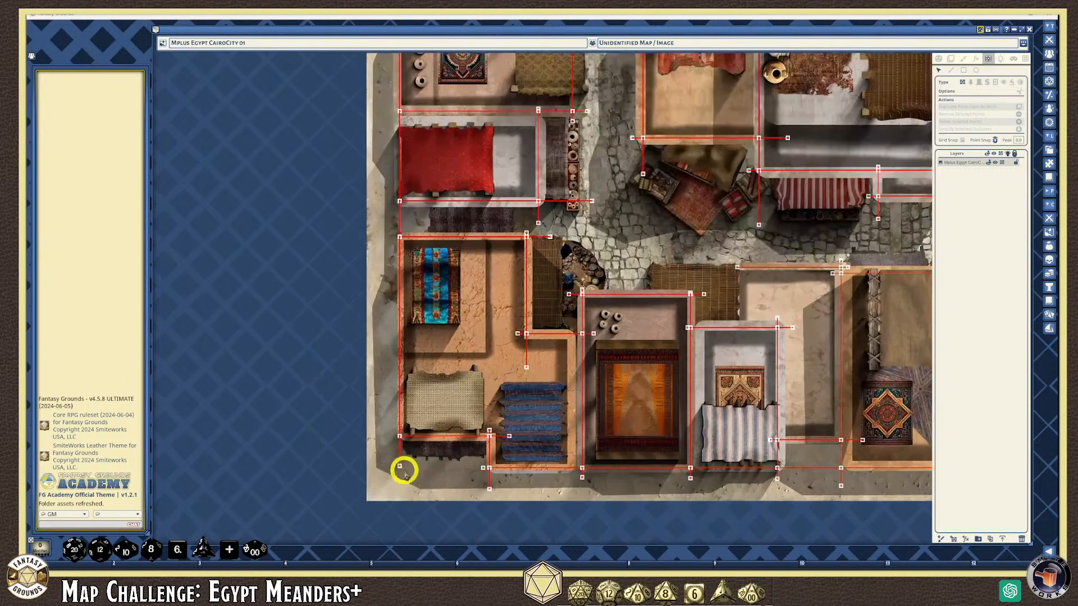
Delete the stray wall points and short segments around the central buildings' lower edges
click(400, 469)
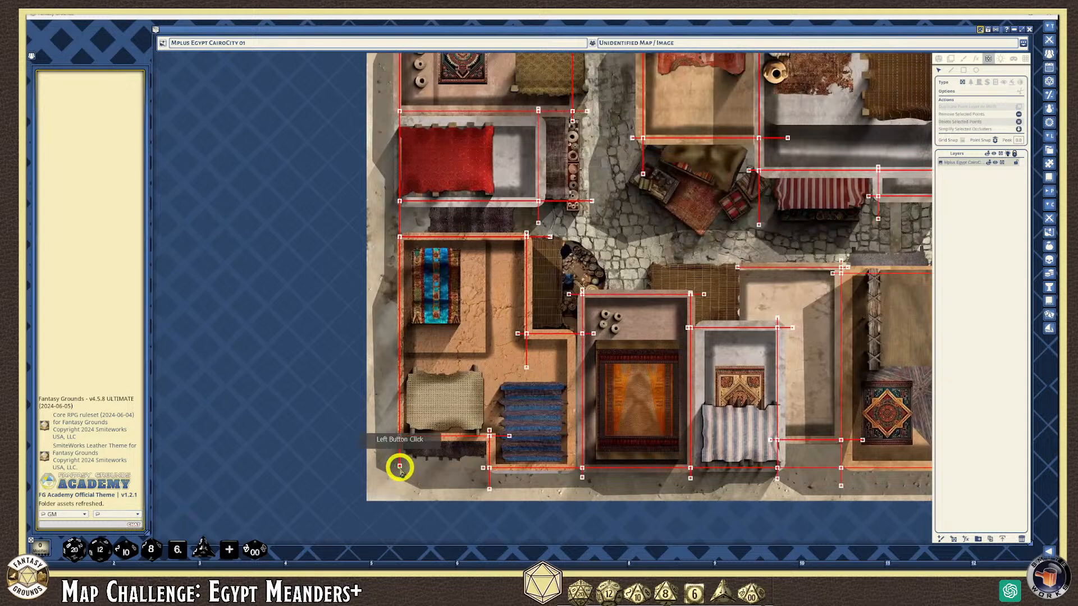
key(Delete)
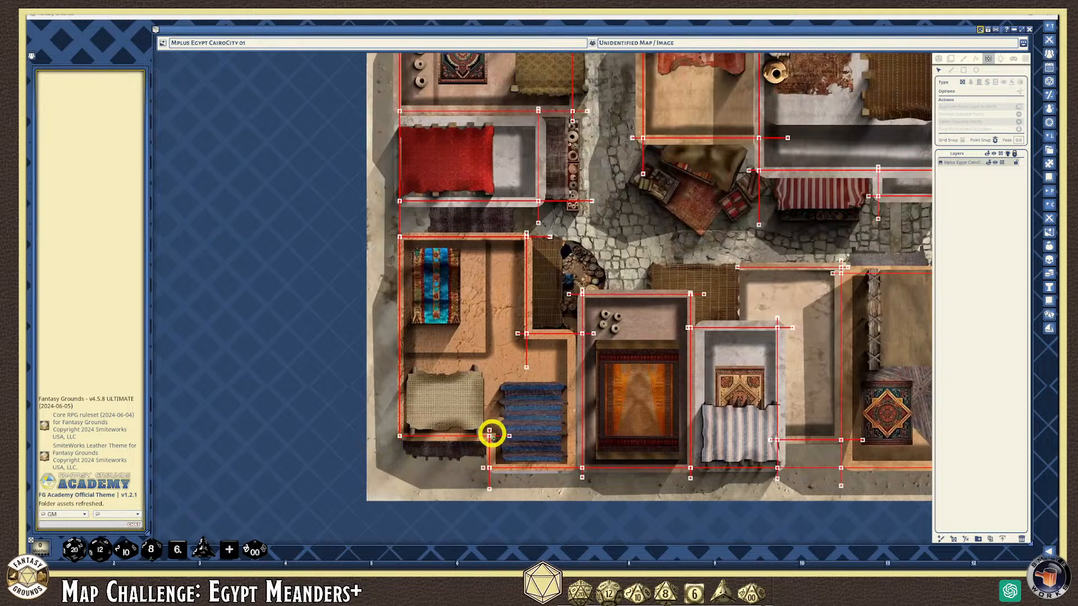
click(490, 430)
key(Delete)
click(509, 436)
key(Delete)
click(482, 468)
key(Delete)
click(489, 488)
key(Delete)
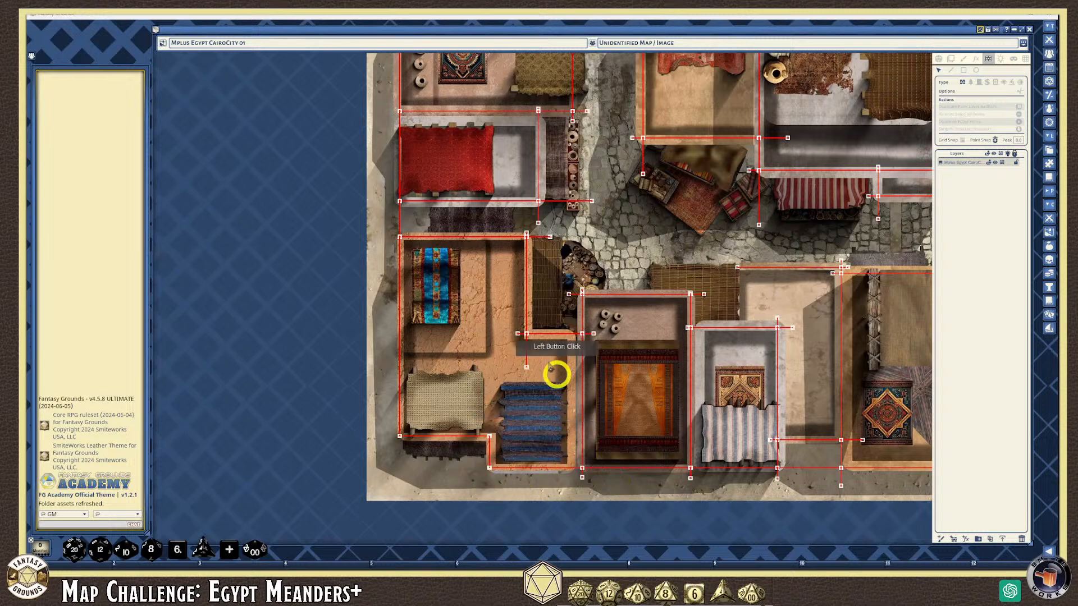
click(526, 367)
key(Delete)
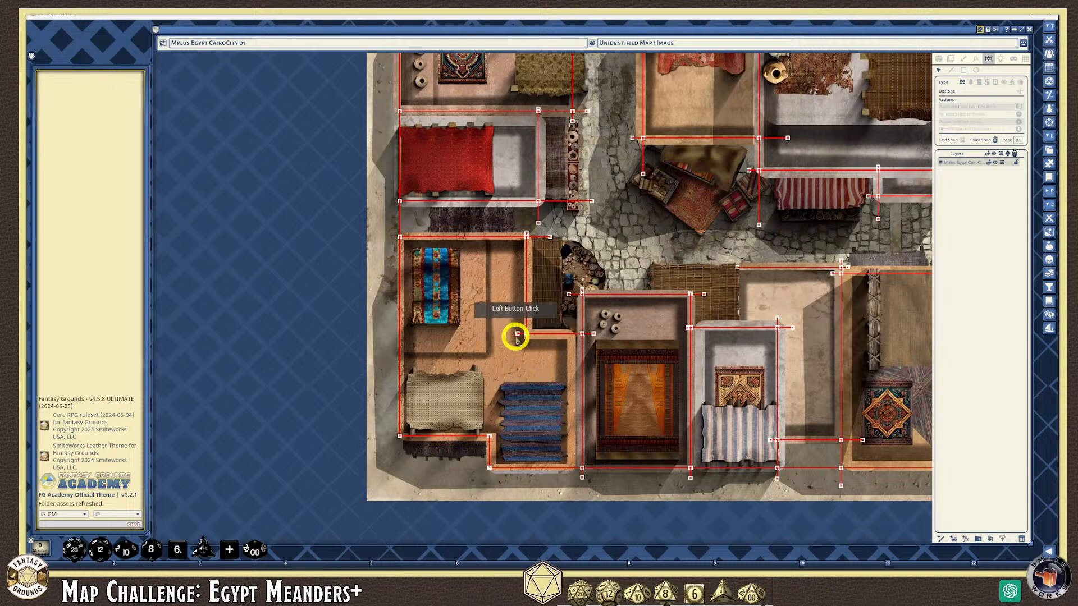
click(637, 384)
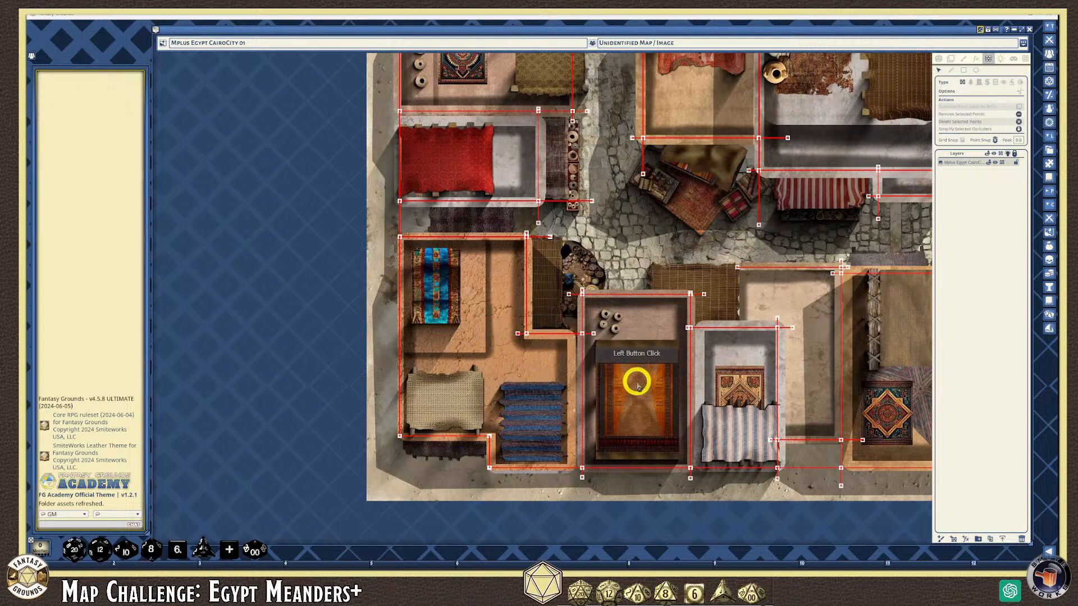
Delete the redundant vertical wall and stray end points around the pottery stall
click(526, 235)
key(Delete)
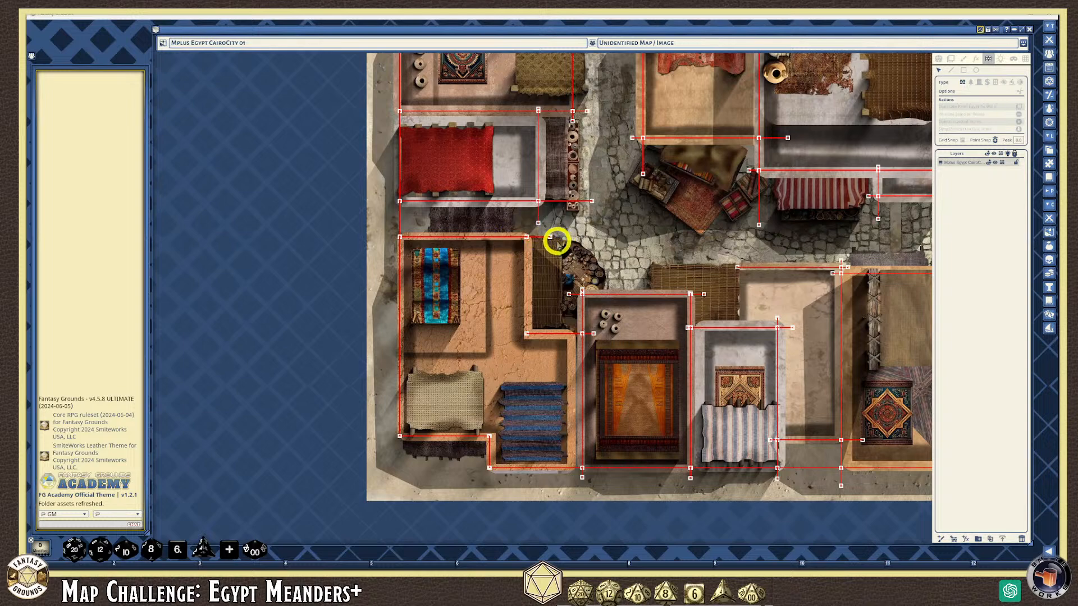
scroll(526, 243, up, 5)
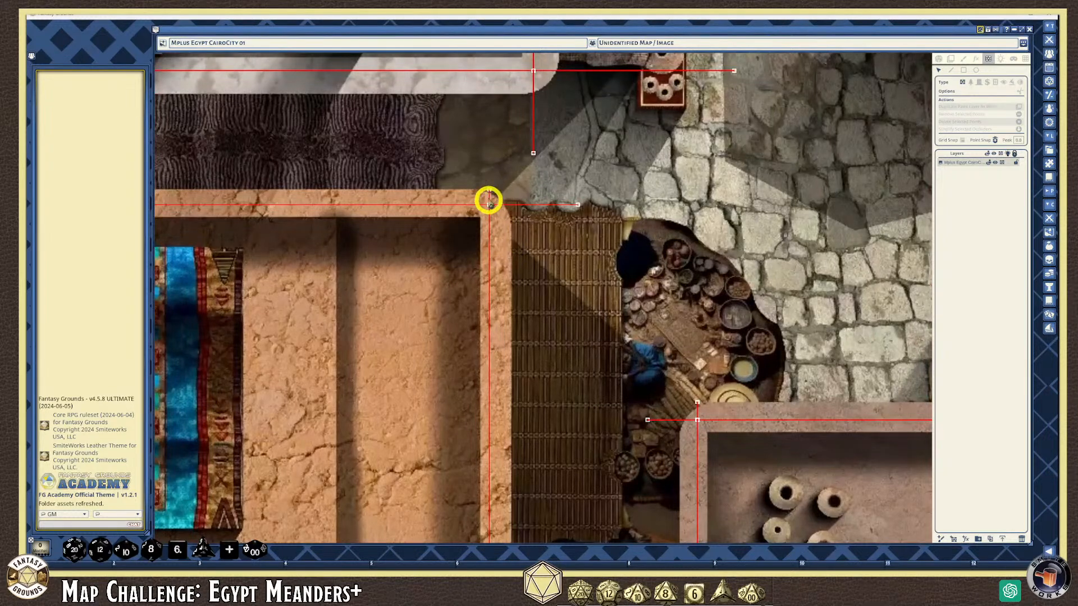
click(489, 203)
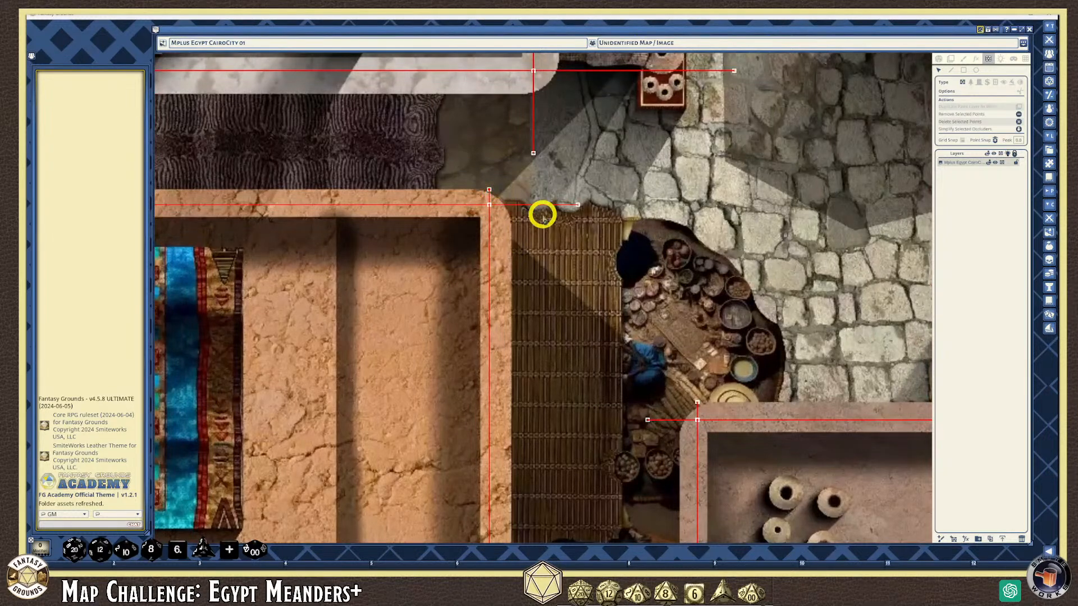
scroll(494, 212, down, 4)
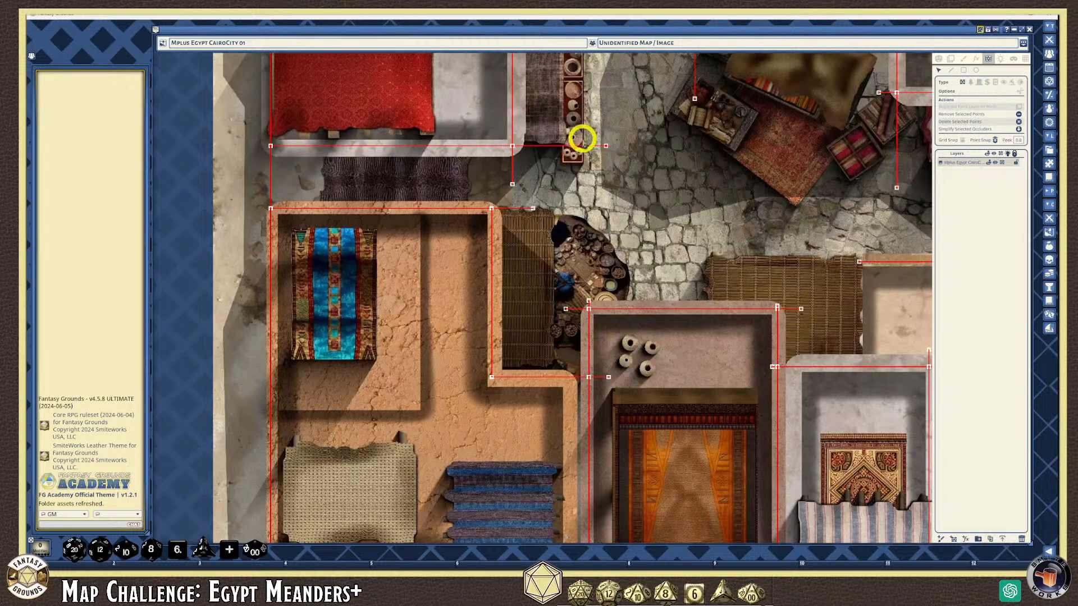
click(621, 169)
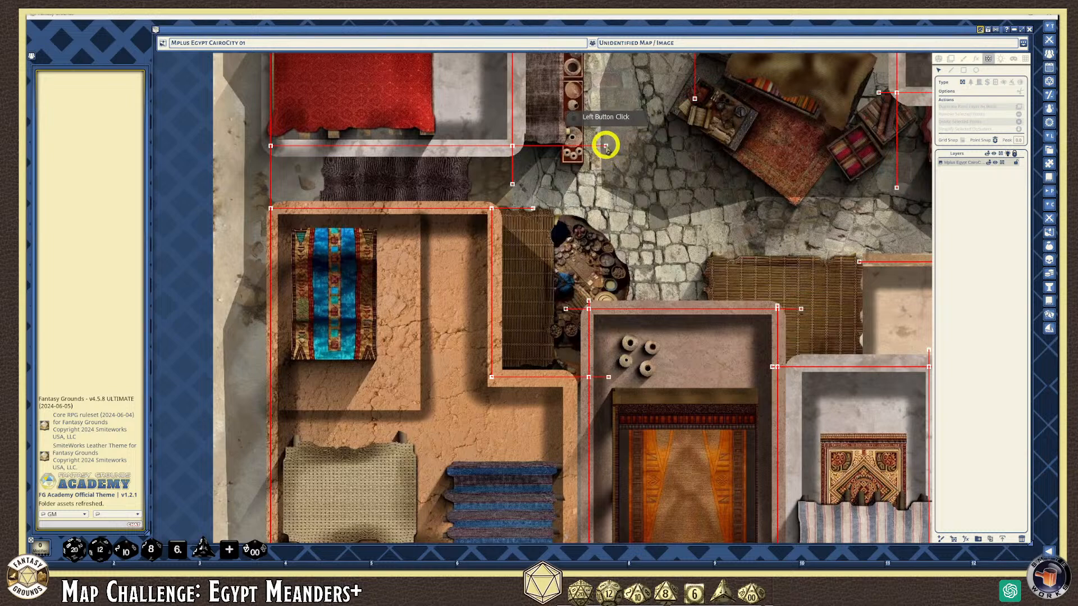
click(605, 147)
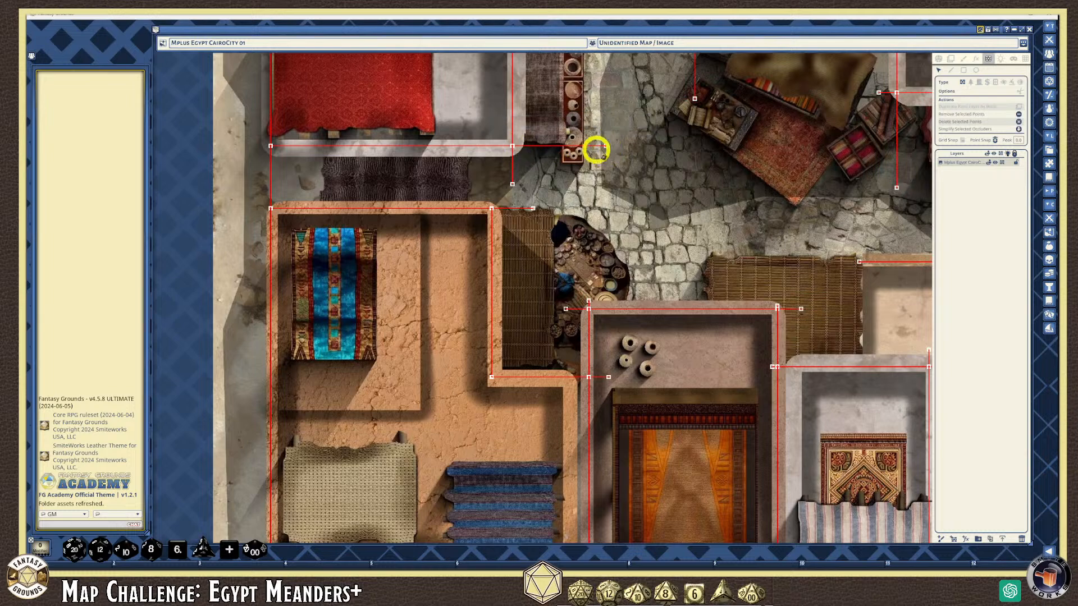
key(Delete)
click(512, 184)
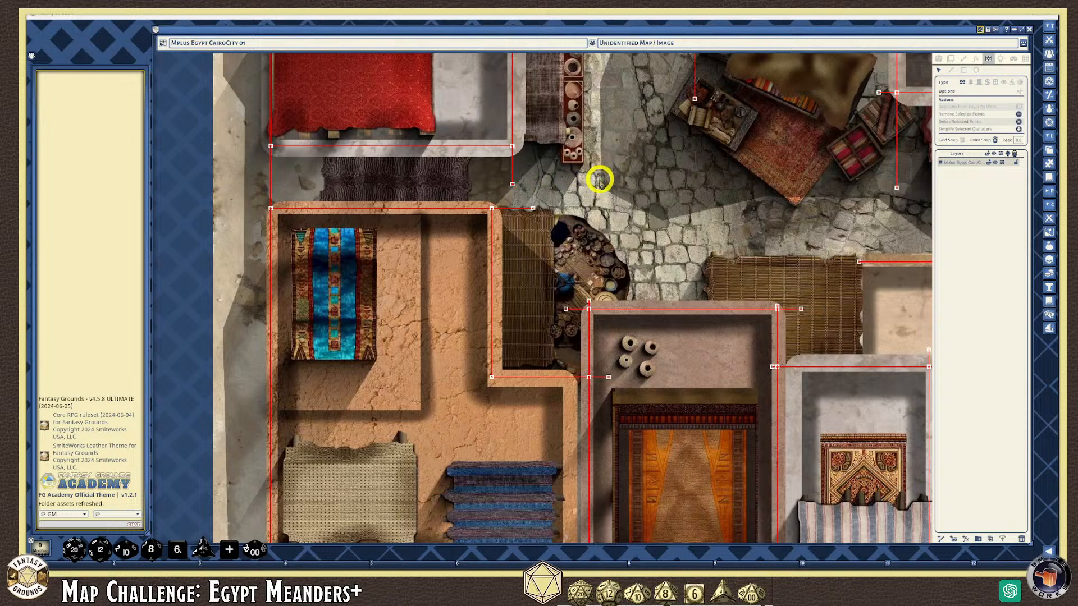
key(Delete)
click(533, 209)
key(Delete)
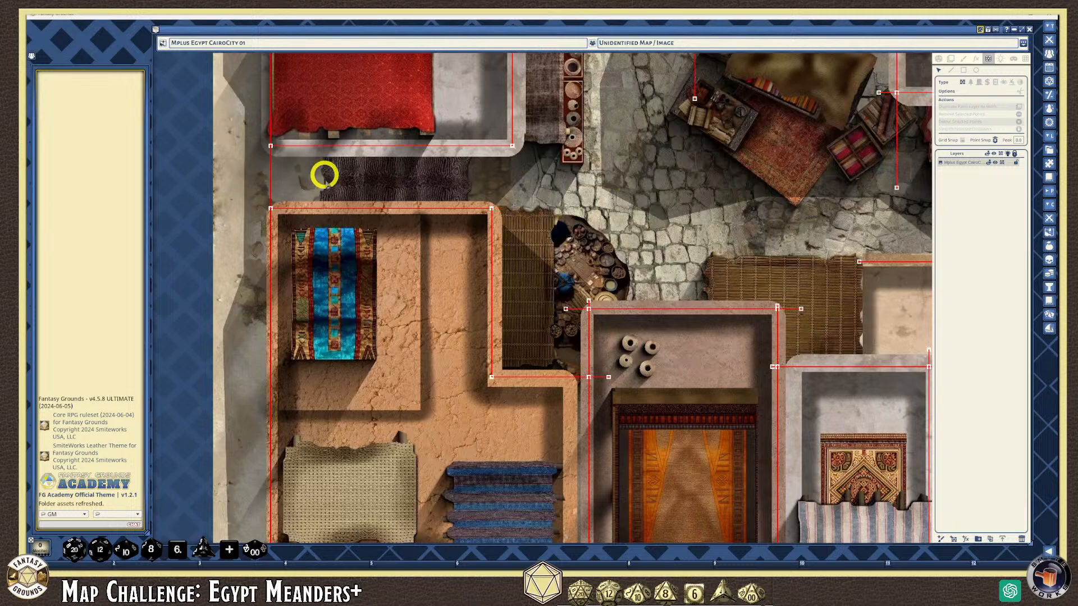
Delete the stray wall points beside the central room and storeroom
scroll(321, 175, down, 4)
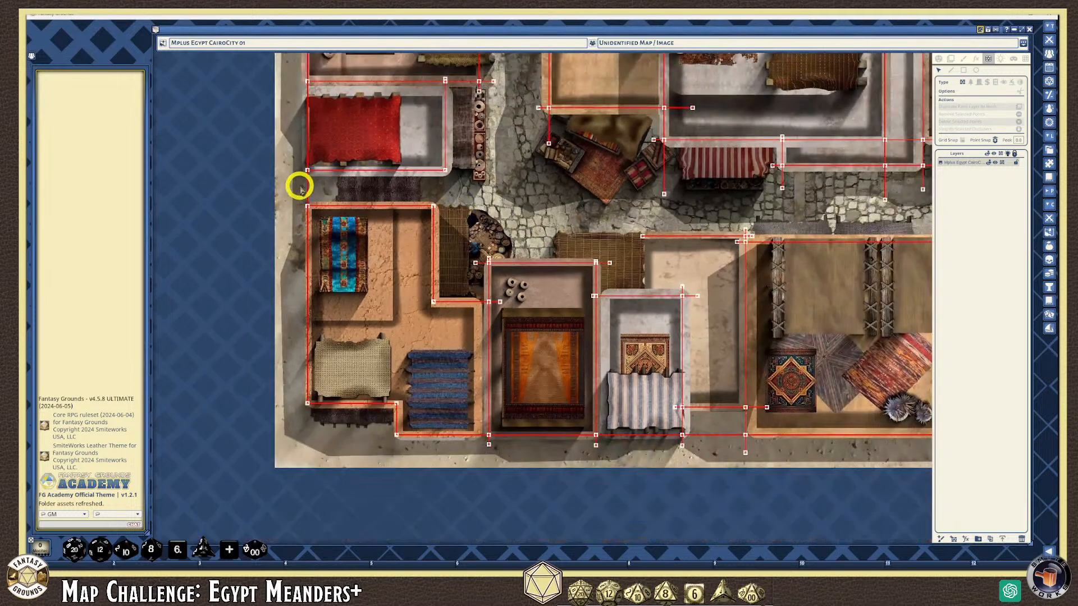
scroll(494, 283, up, 1)
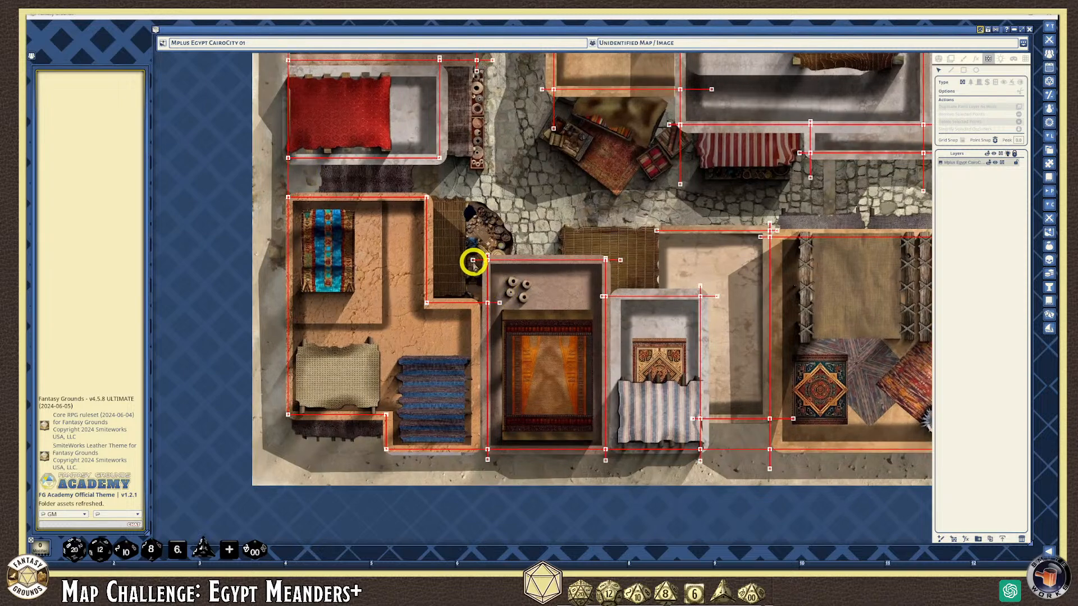
click(472, 261)
key(Delete)
key(Delete)
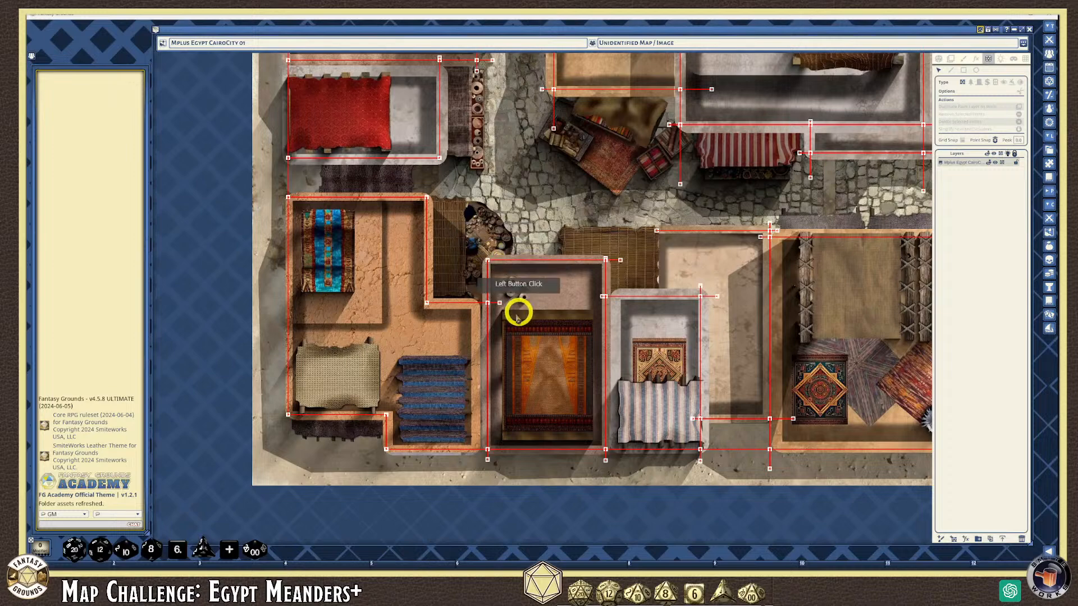
click(499, 303)
key(Delete)
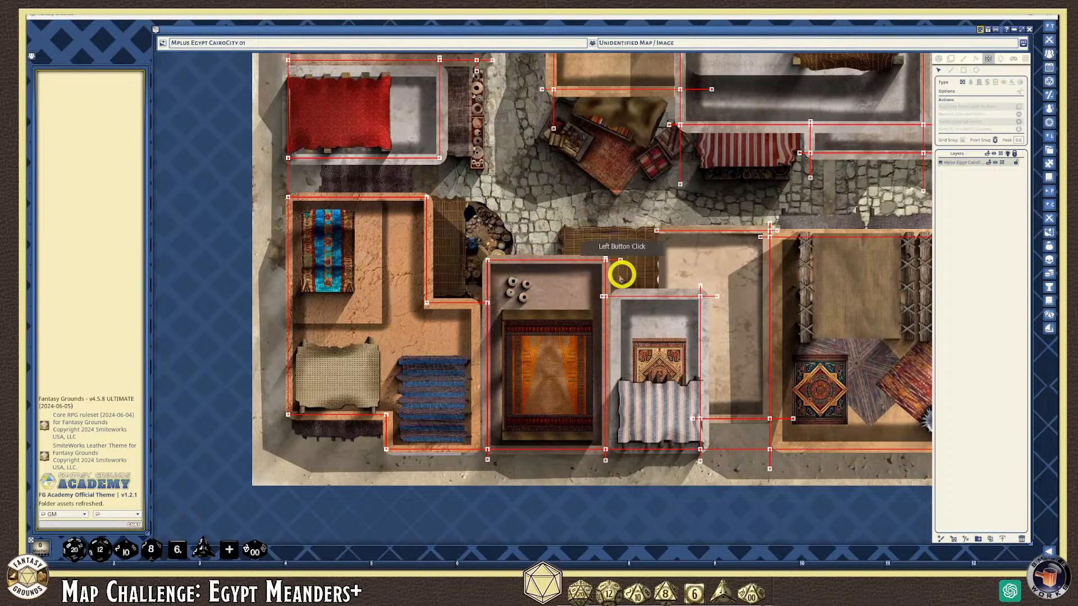
key(Delete)
Select the leftover wall points along the bottom street edge, then clear the selection
scroll(617, 262, up, 5)
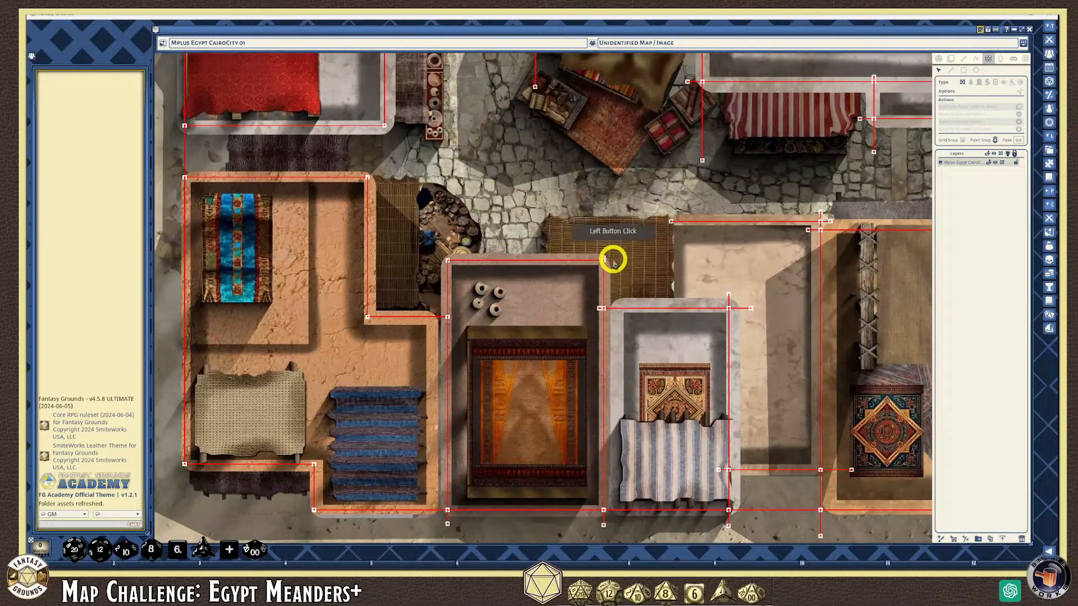
scroll(607, 264, up, 2)
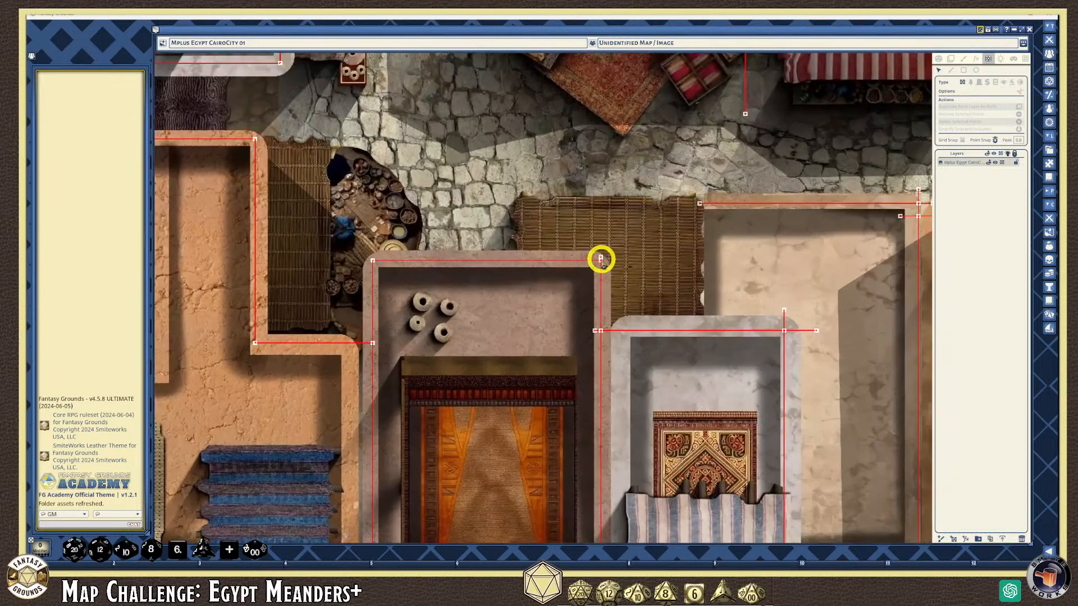
scroll(654, 320, down, 4)
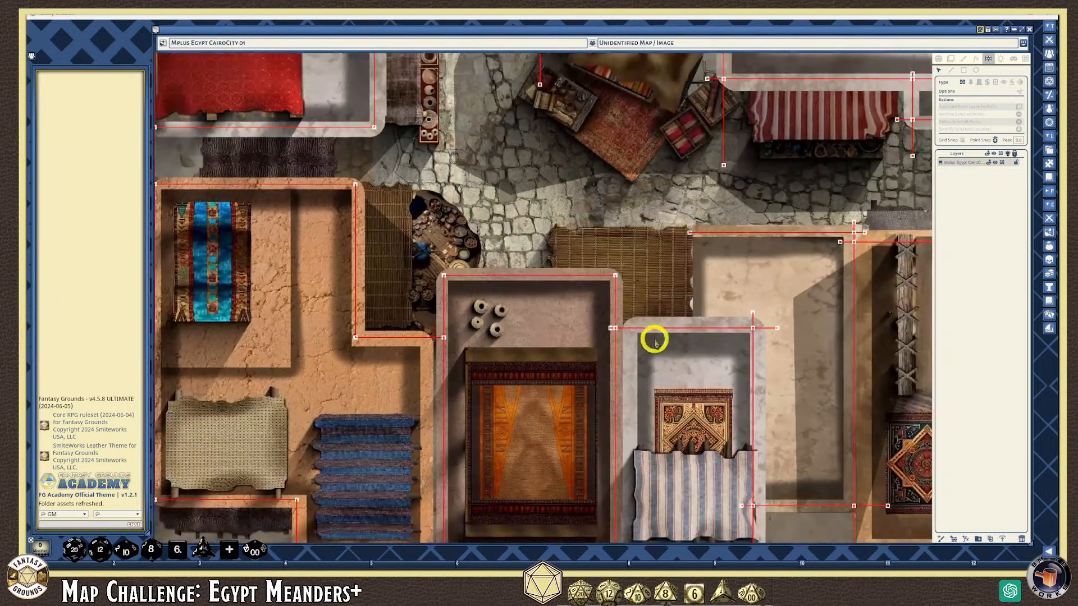
scroll(668, 337, down, 3)
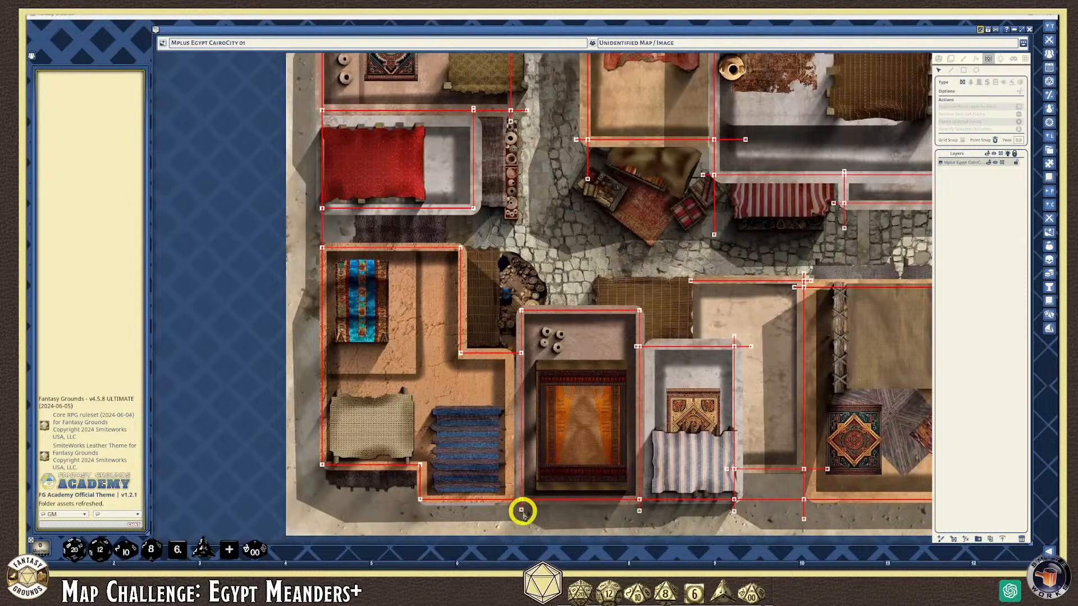
click(640, 509)
click(745, 510)
click(737, 510)
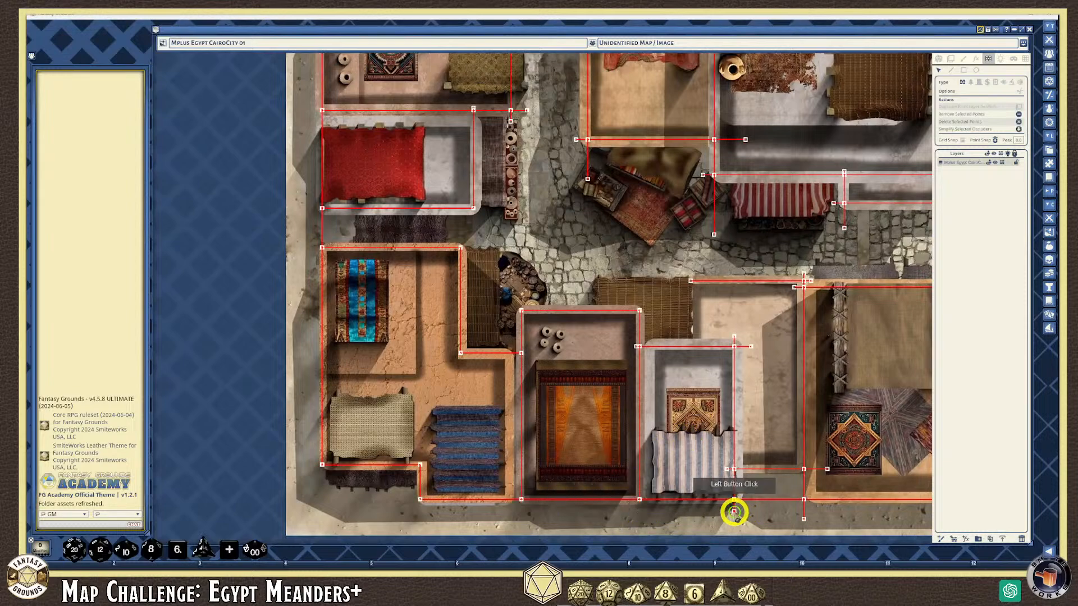
scroll(748, 513, up, 1)
scroll(748, 513, down, 1)
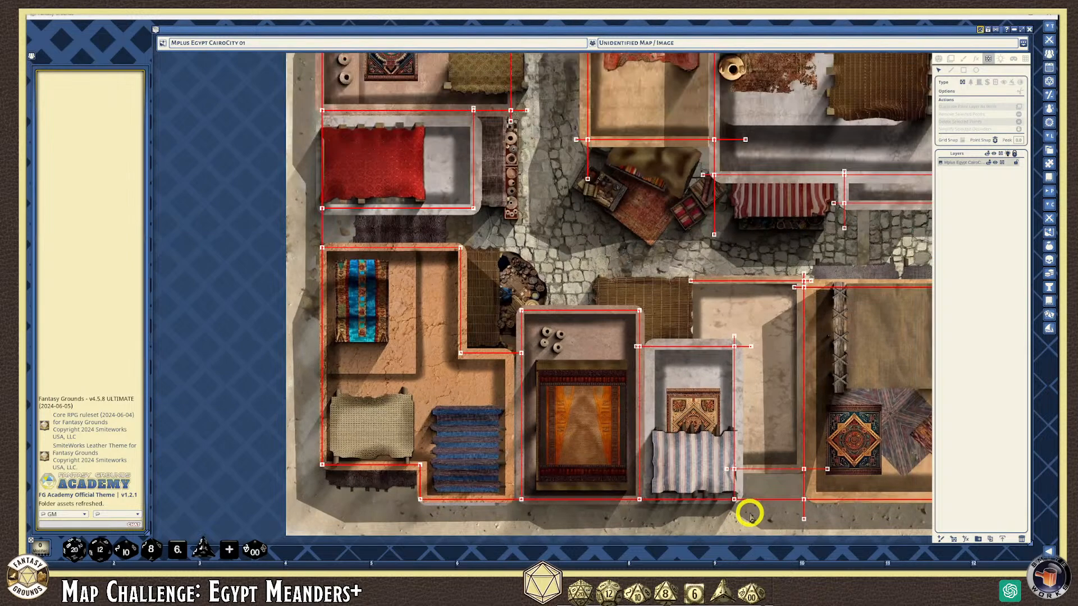
click(808, 511)
scroll(777, 502, up, 1)
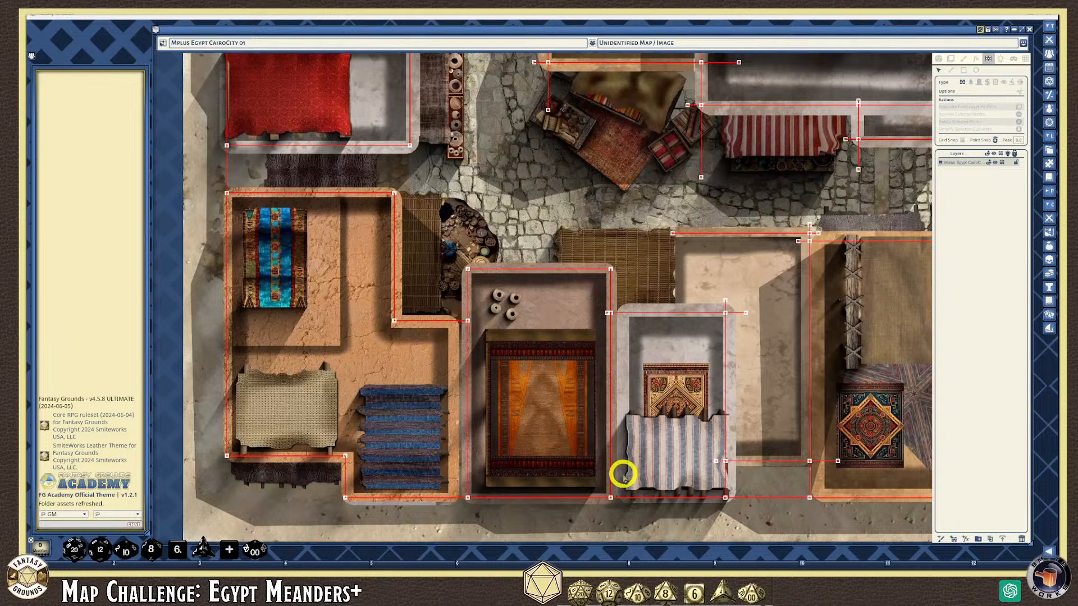
Join the wall end onto the vertical wall line and delete the overshooting and top end points
scroll(635, 344, up, 2)
scroll(603, 318, up, 2)
scroll(603, 320, up, 1)
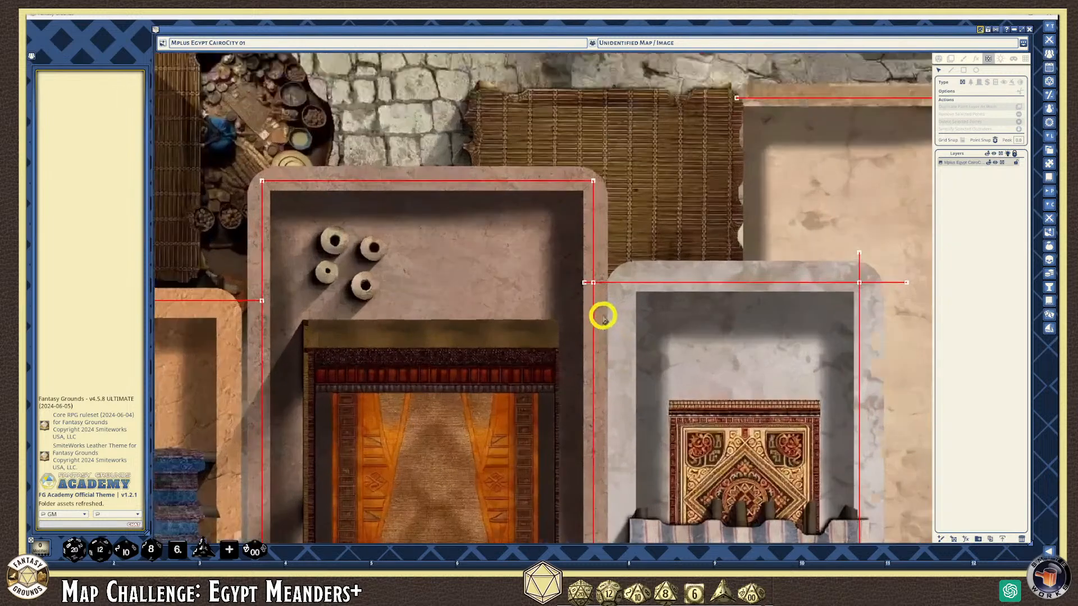
click(585, 283)
drag(585, 282, 593, 283)
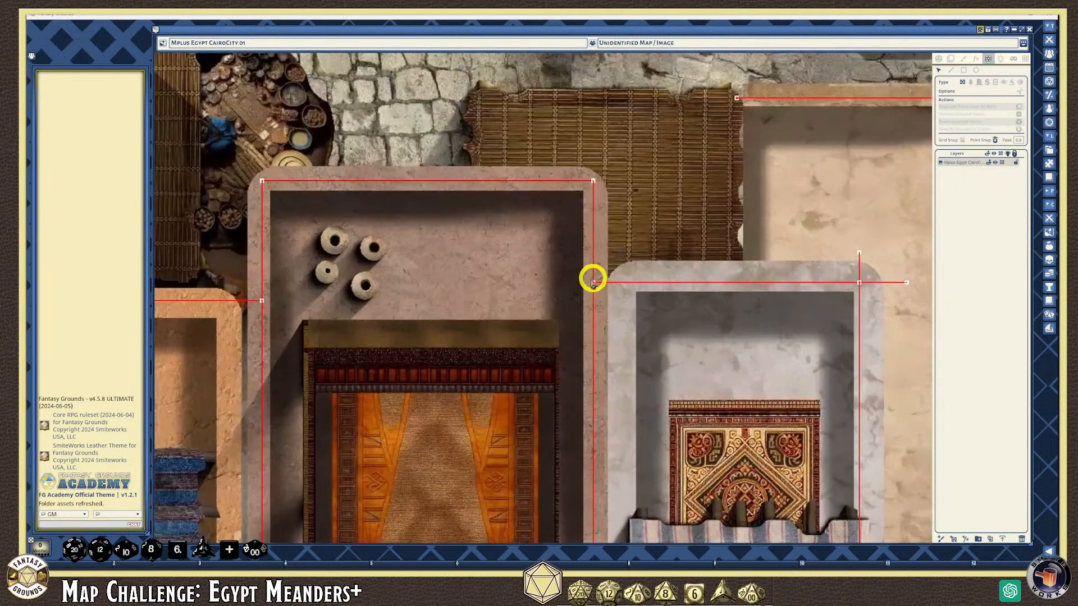
key(Delete)
click(859, 253)
key(Delete)
Delete the two stray wall points beside the striped-cloth room
scroll(624, 344, down, 2)
scroll(616, 337, down, 1)
scroll(606, 331, up, 1)
scroll(365, 315, up, 3)
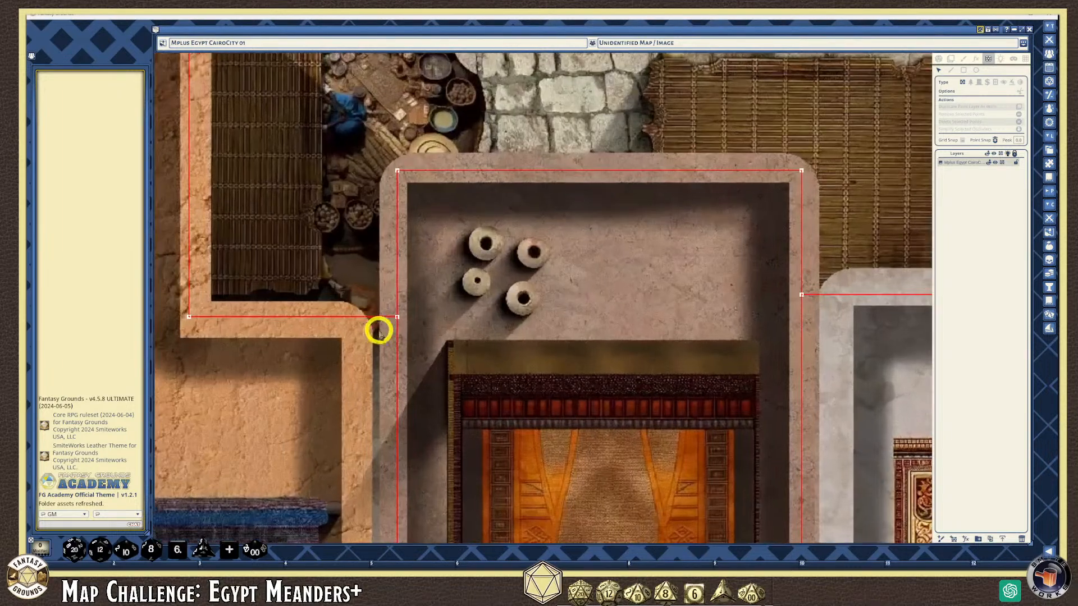
scroll(378, 331, up, 2)
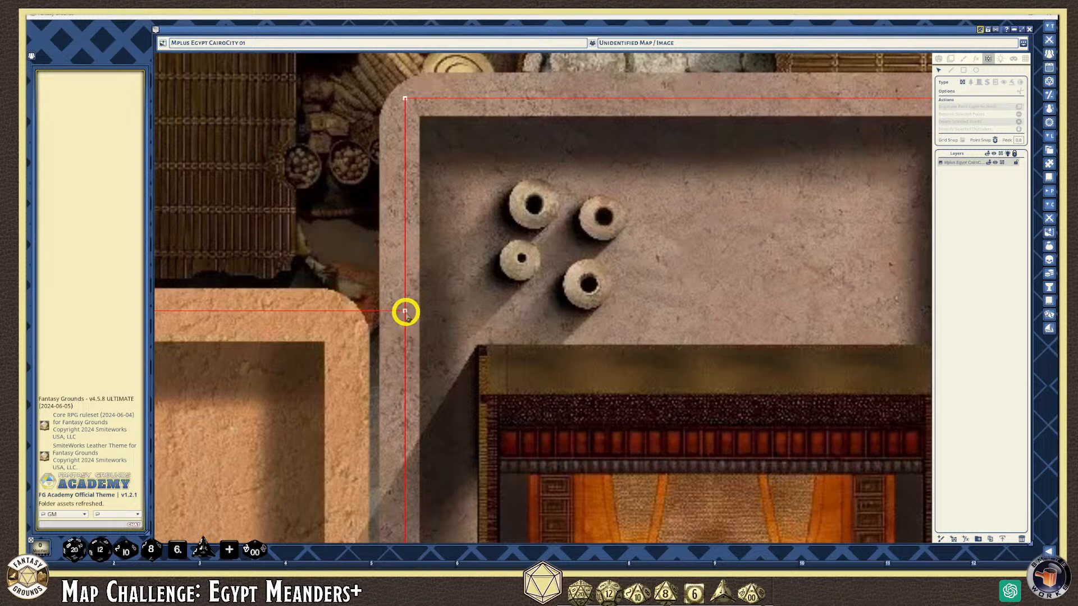
scroll(412, 317, down, 3)
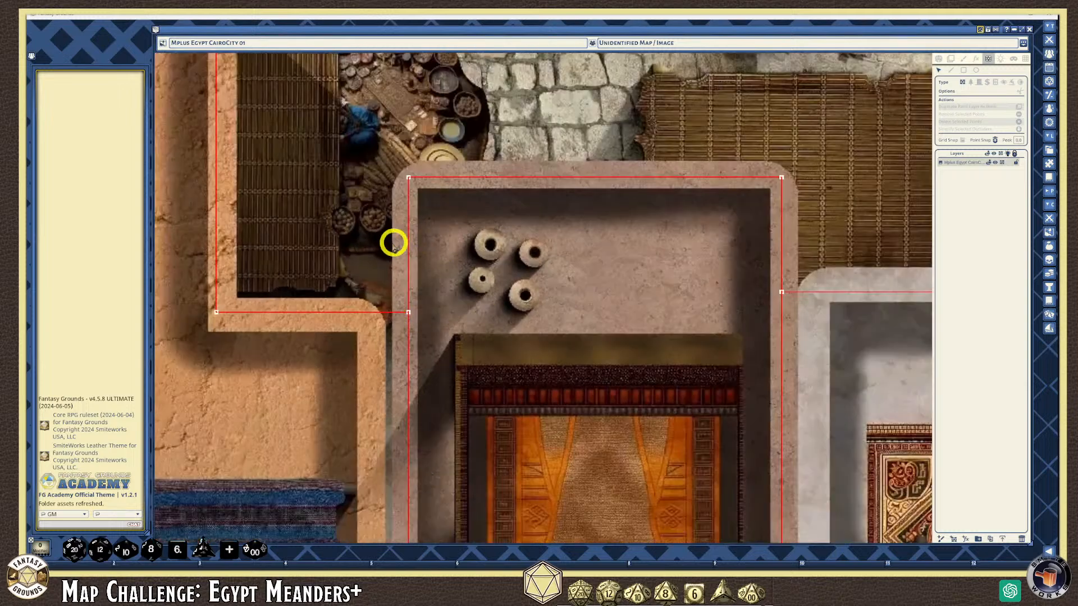
scroll(433, 310, down, 1)
scroll(436, 333, down, 4)
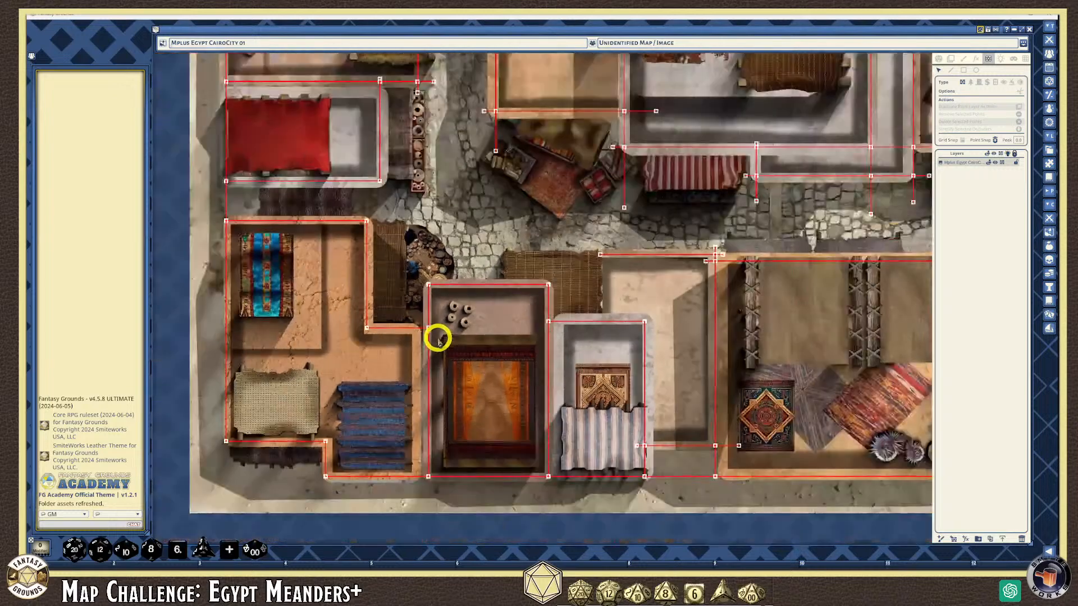
scroll(400, 422, up, 1)
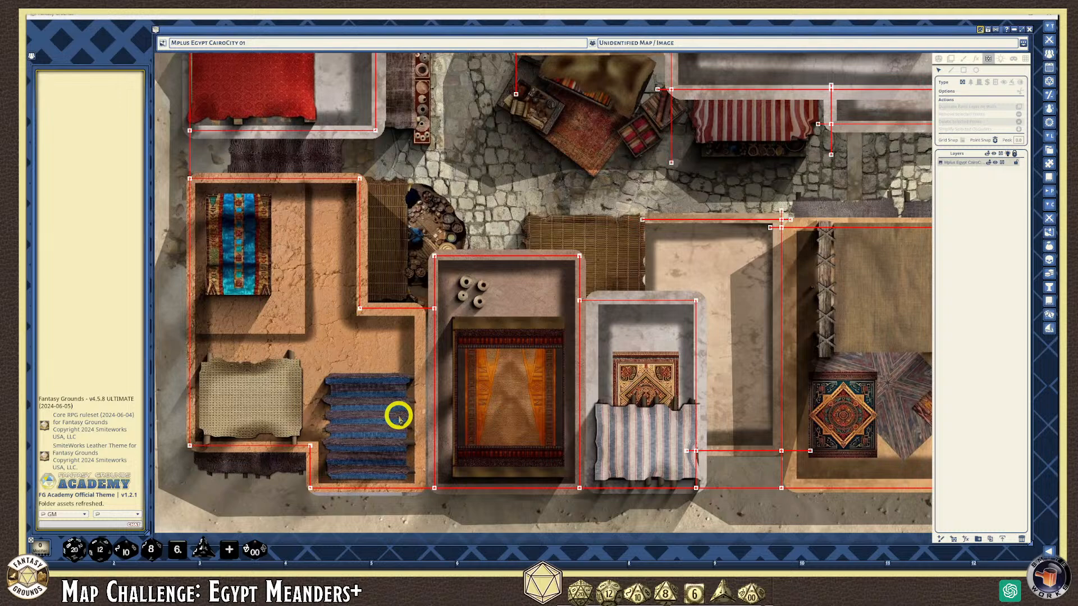
scroll(579, 440, up, 1)
scroll(767, 500, up, 1)
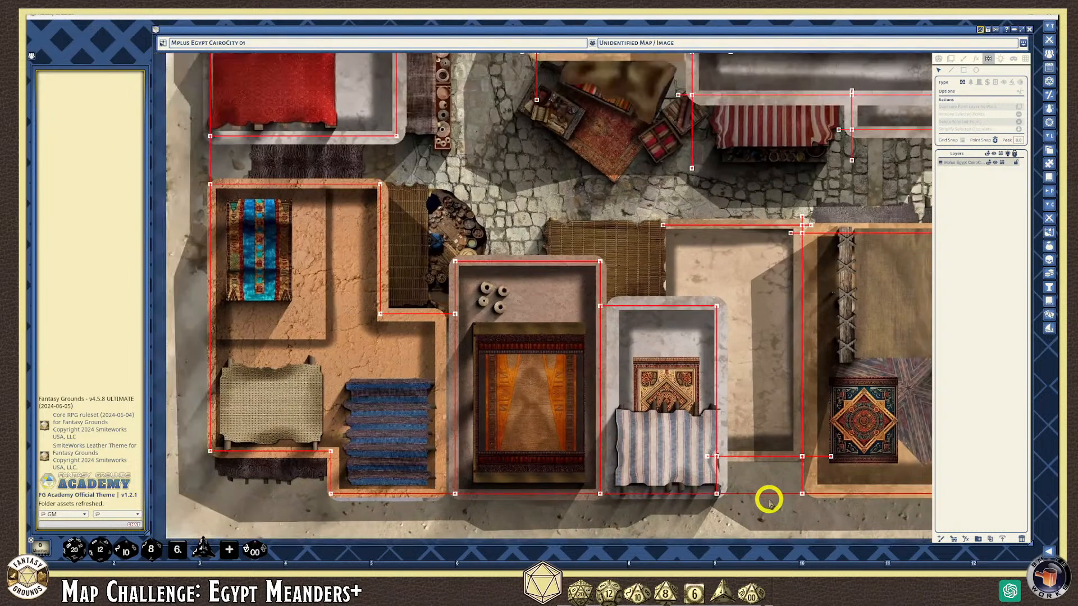
scroll(745, 486, up, 1)
scroll(745, 485, up, 1)
click(676, 434)
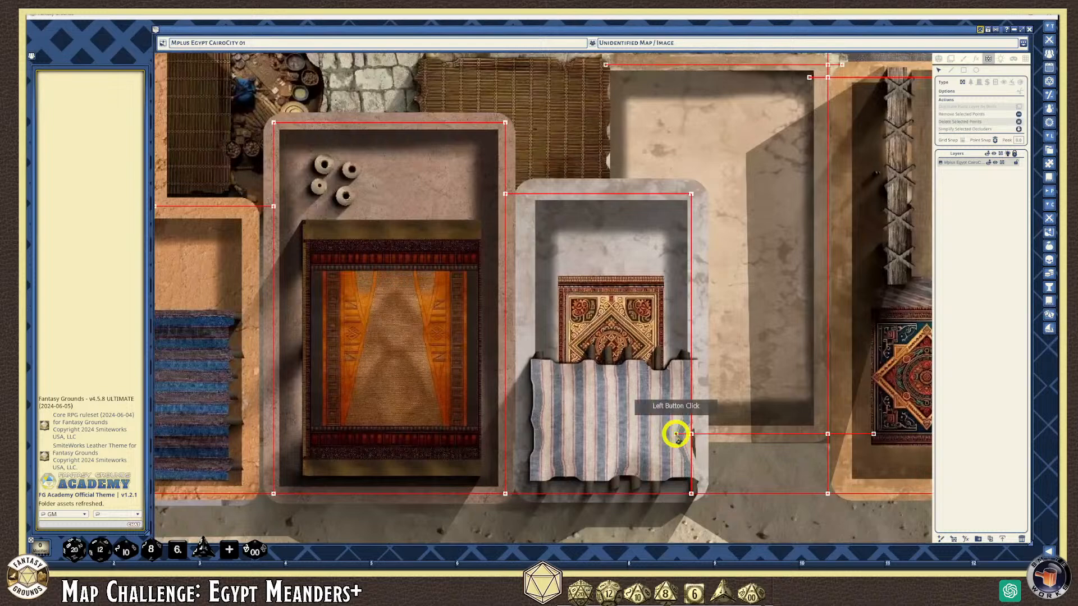
key(Delete)
click(874, 433)
key(Delete)
Delete the stray wall point by the market stall
scroll(846, 497, down, 3)
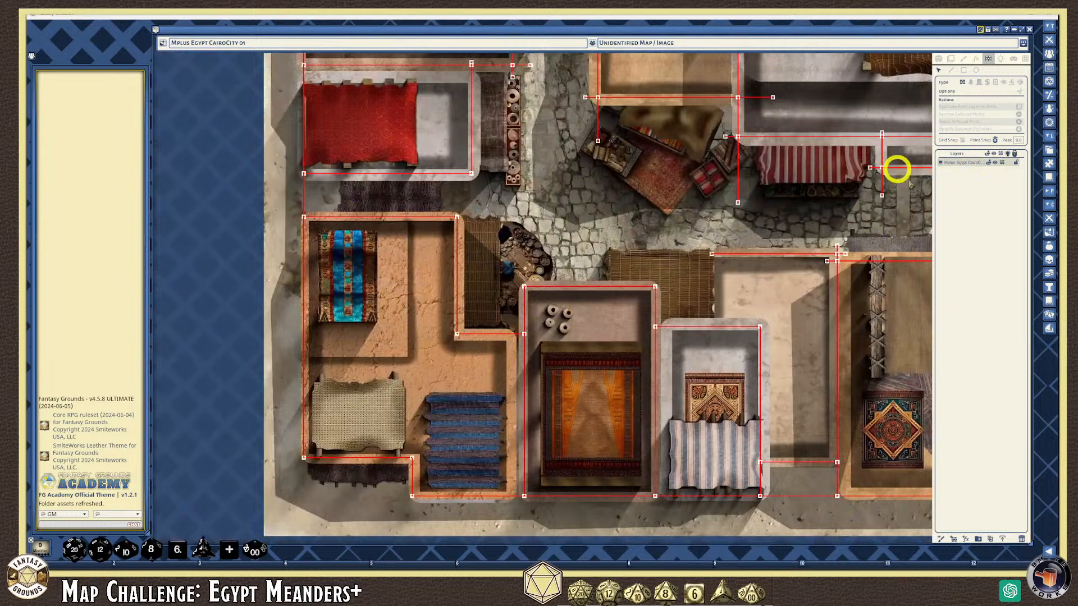
scroll(715, 205, up, 2)
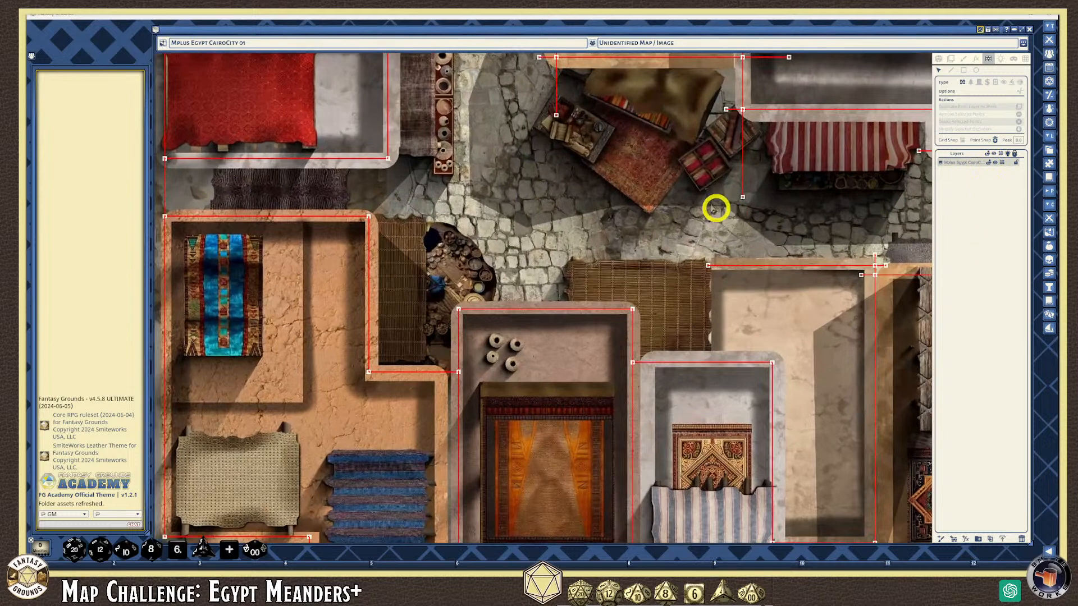
click(556, 116)
key(Delete)
scroll(777, 234, down, 3)
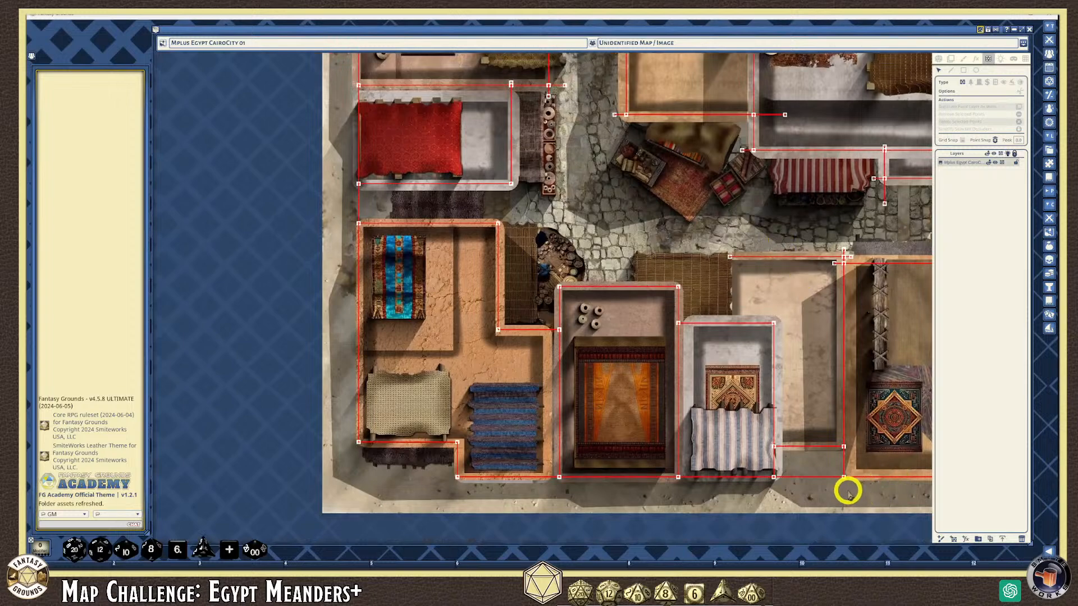
scroll(847, 488, up, 3)
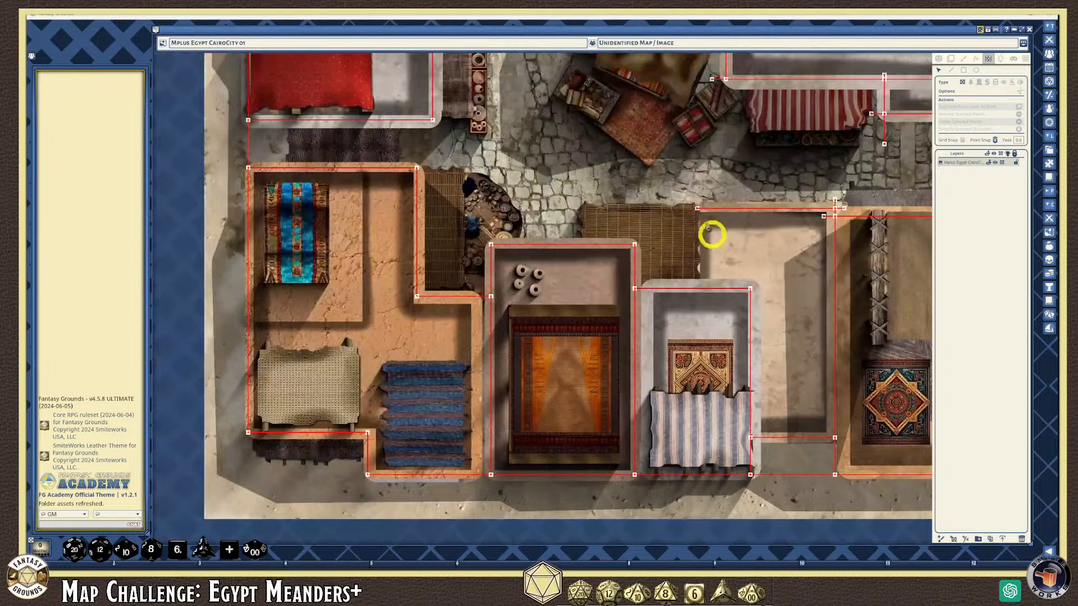
Pan toward the map's right side and delete the leftover points at the tented building's corner
click(1022, 44)
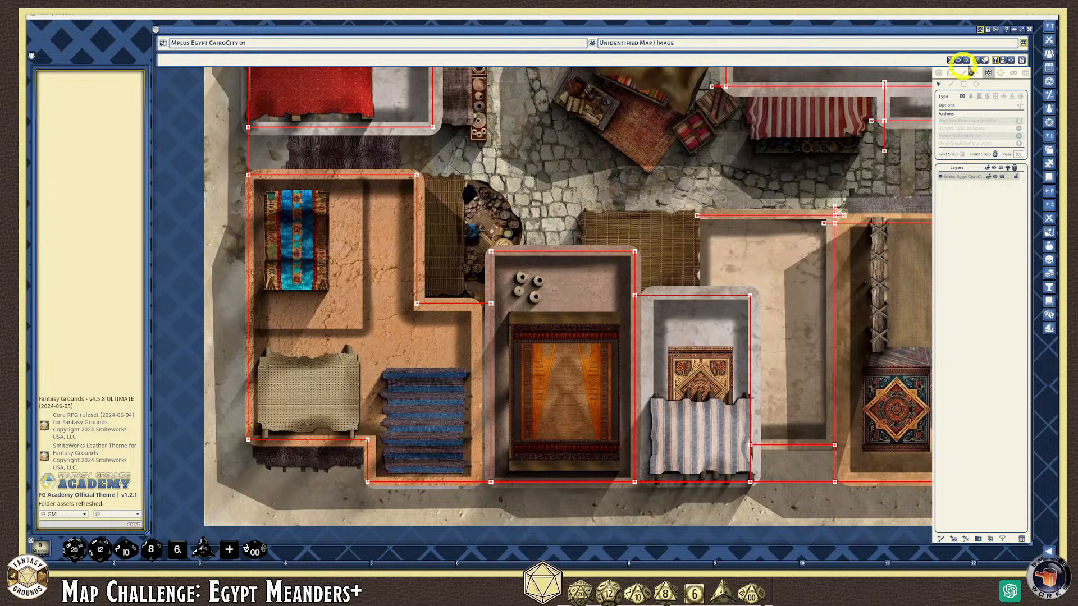
click(1011, 60)
click(916, 538)
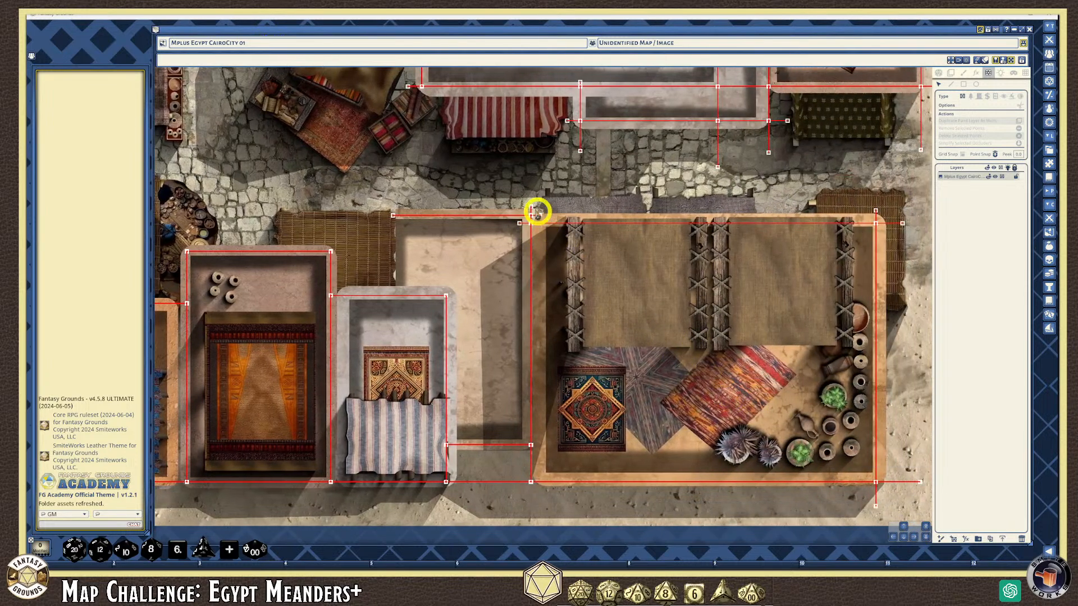
click(519, 224)
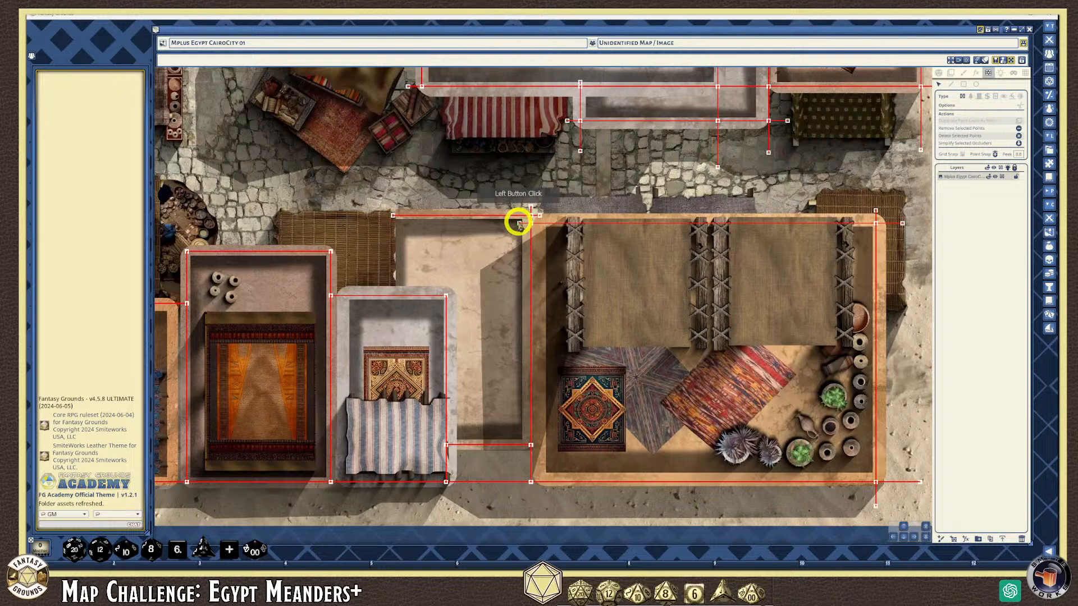
key(Delete)
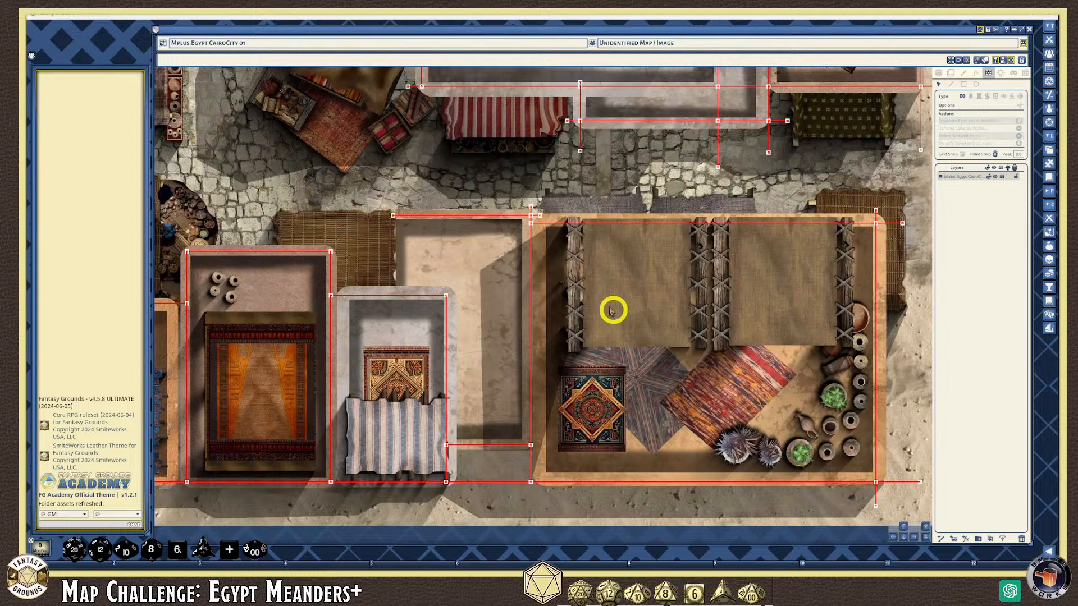
click(530, 209)
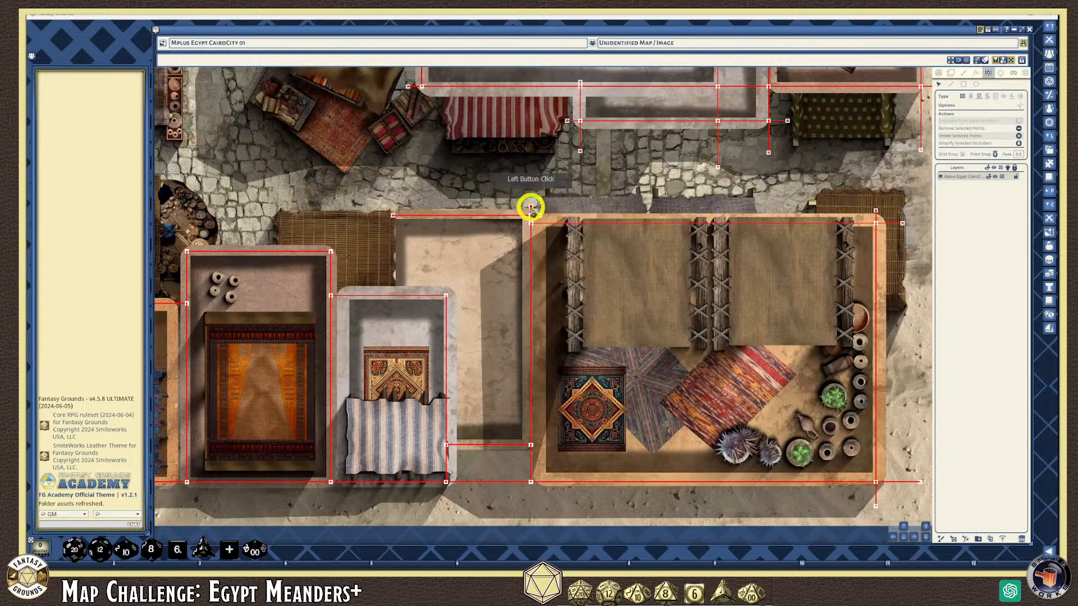
key(Delete)
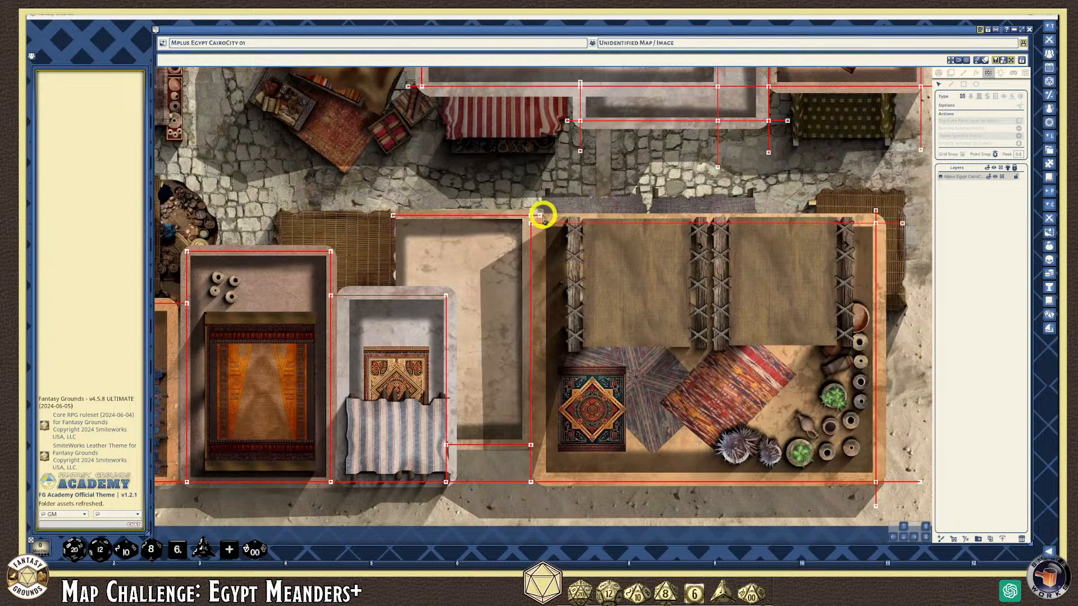
key(Delete)
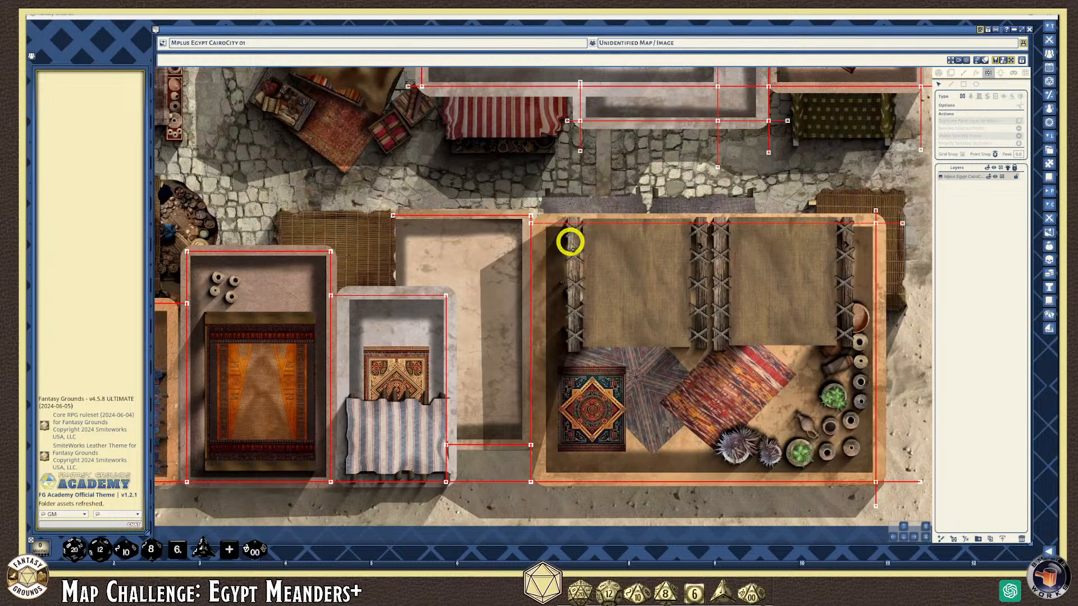
Remove stray points near the tent's corner, in the cobbled street and below the northern room
click(580, 151)
key(Delete)
click(567, 125)
click(567, 120)
key(Delete)
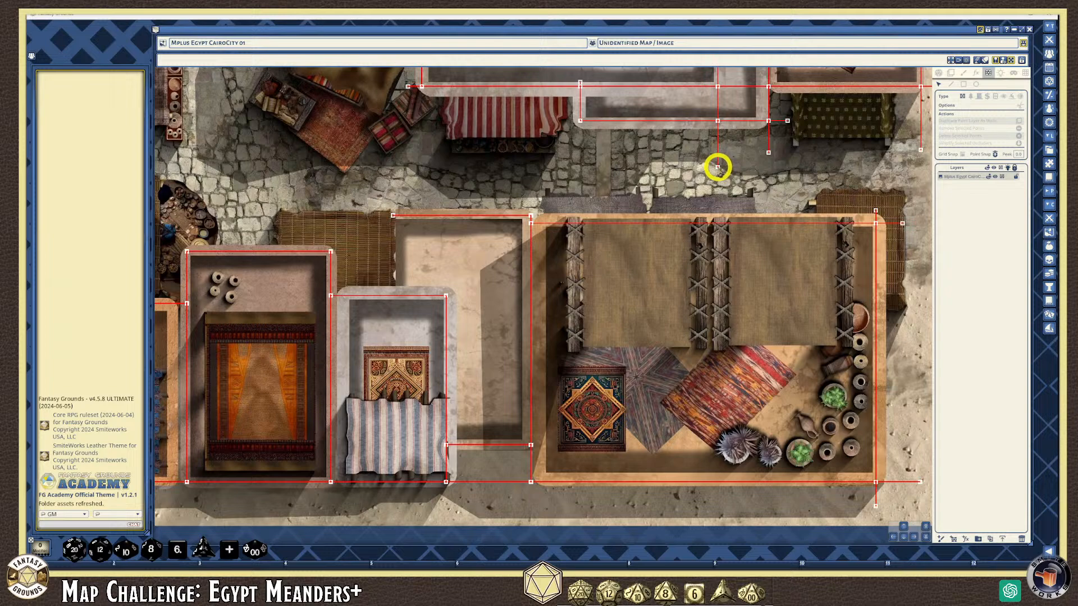
key(Delete)
click(768, 153)
key(Delete)
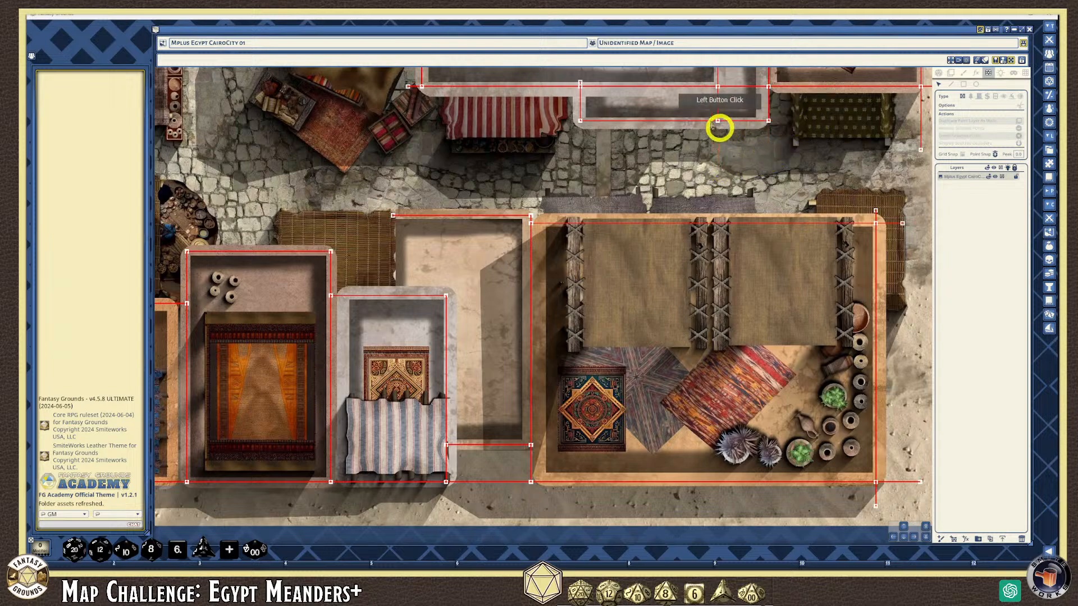
scroll(603, 122, down, 1)
scroll(484, 114, down, 2)
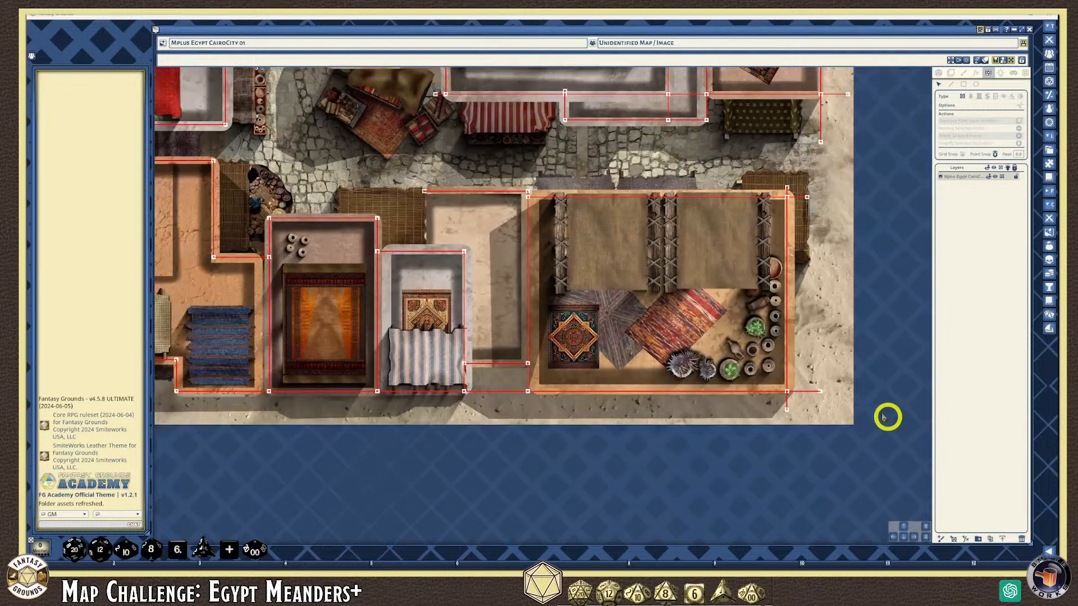
Delete the overhanging wall ends at the tented building's lower right corner
click(901, 526)
click(786, 449)
key(Delete)
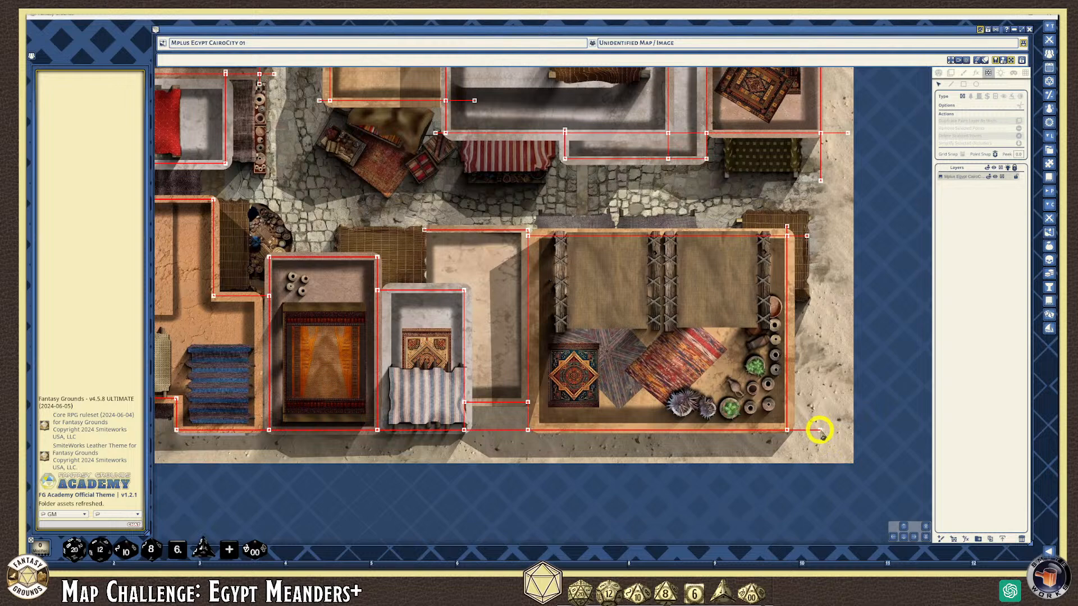
click(820, 430)
key(Delete)
Delete the endpoints jutting past the building's top, then pan north to the northern rooms
click(807, 236)
key(Delete)
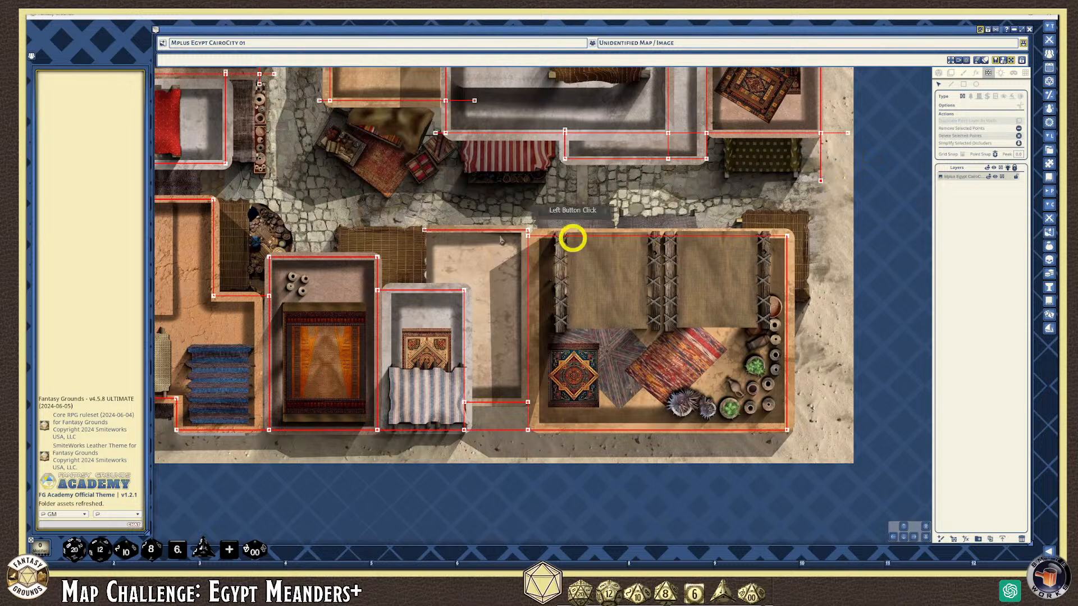
key(Delete)
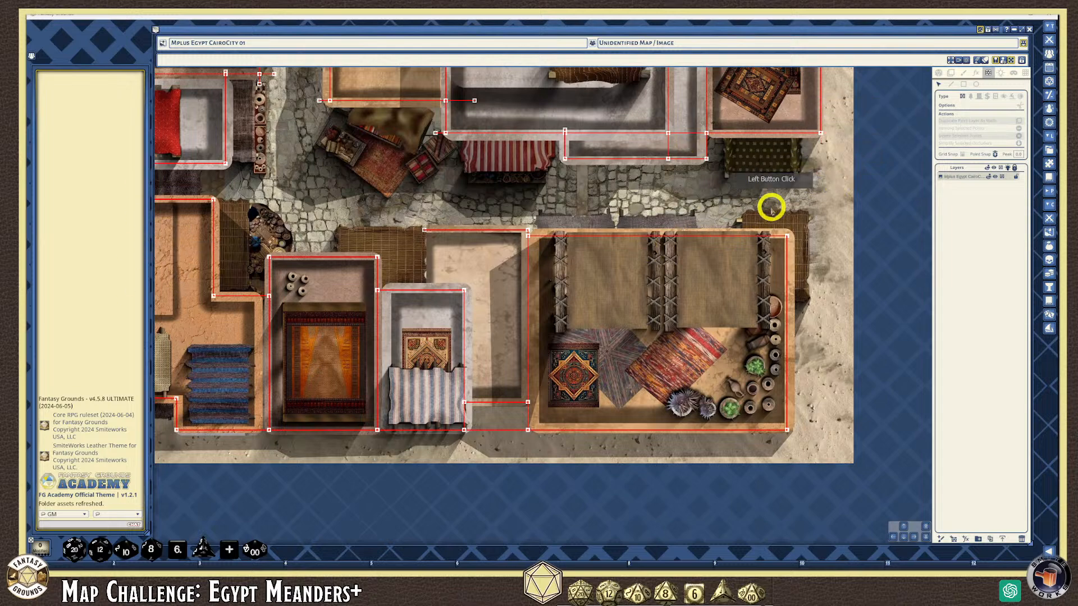
click(905, 527)
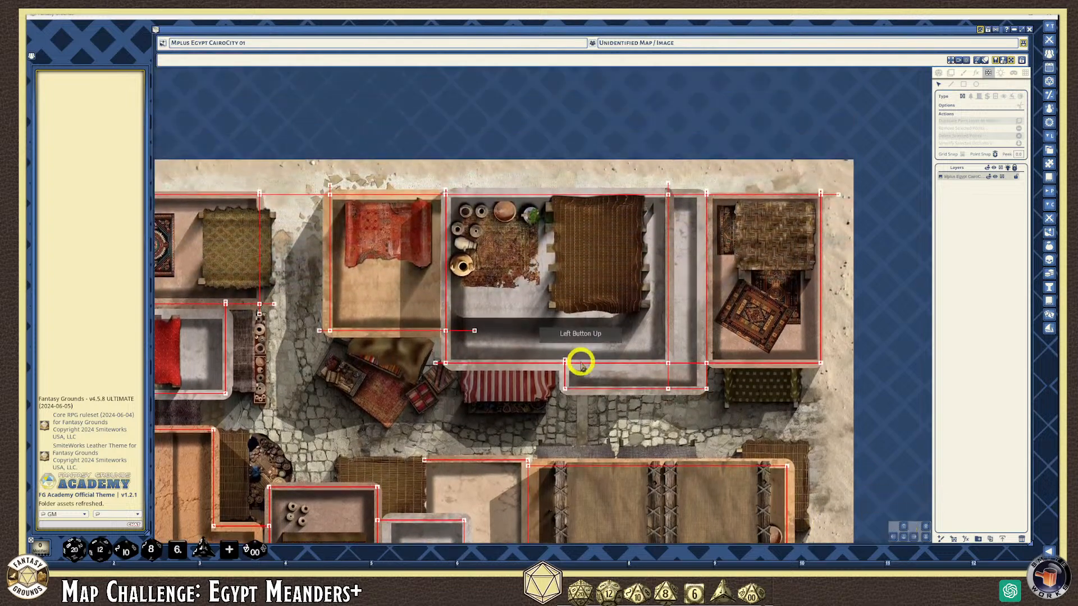
click(274, 304)
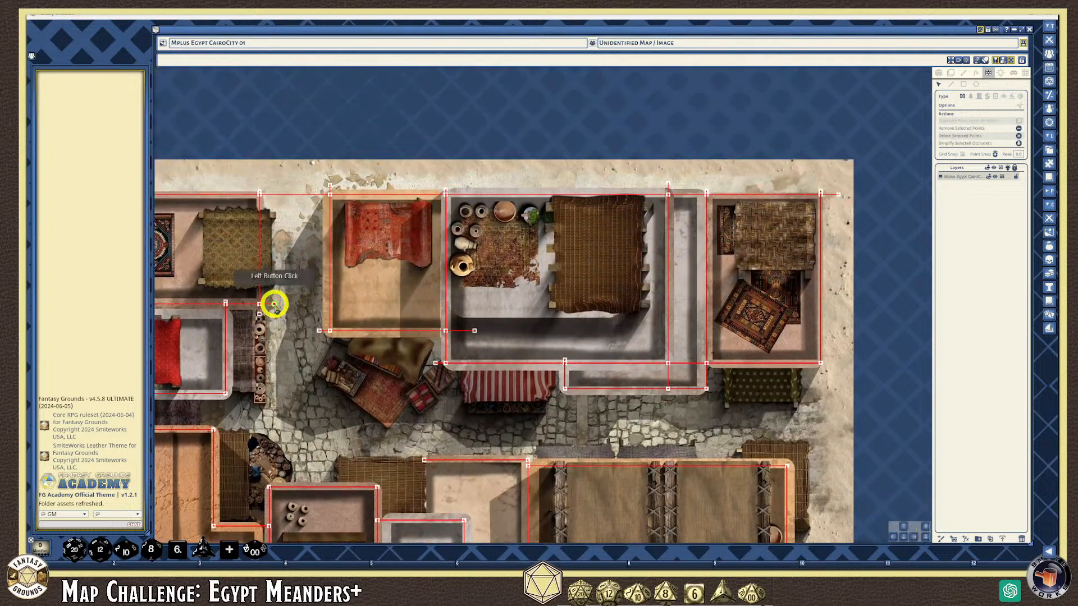
key(Delete)
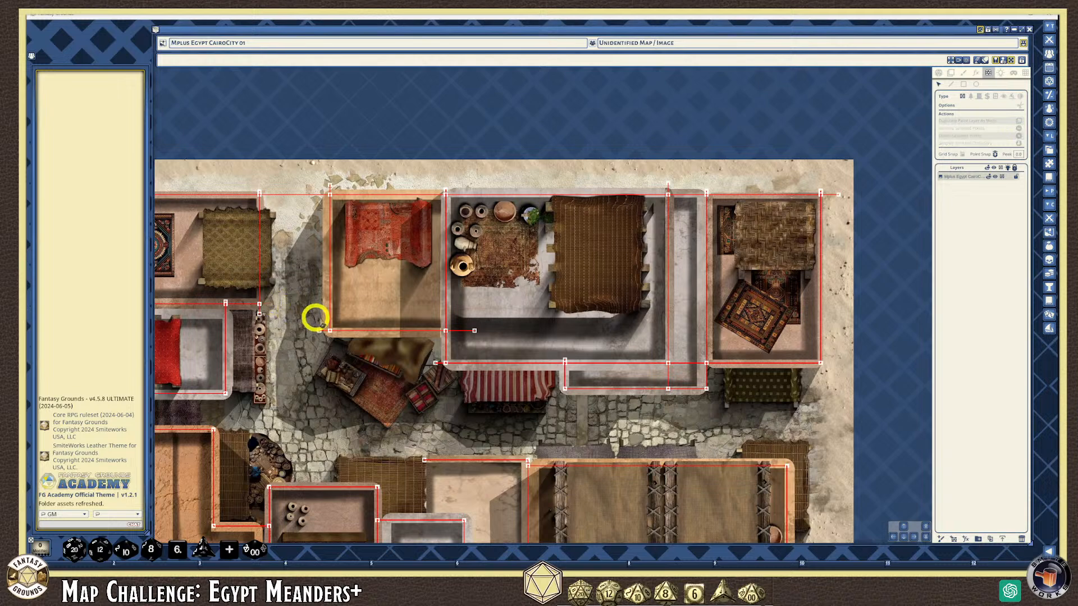
key(Delete)
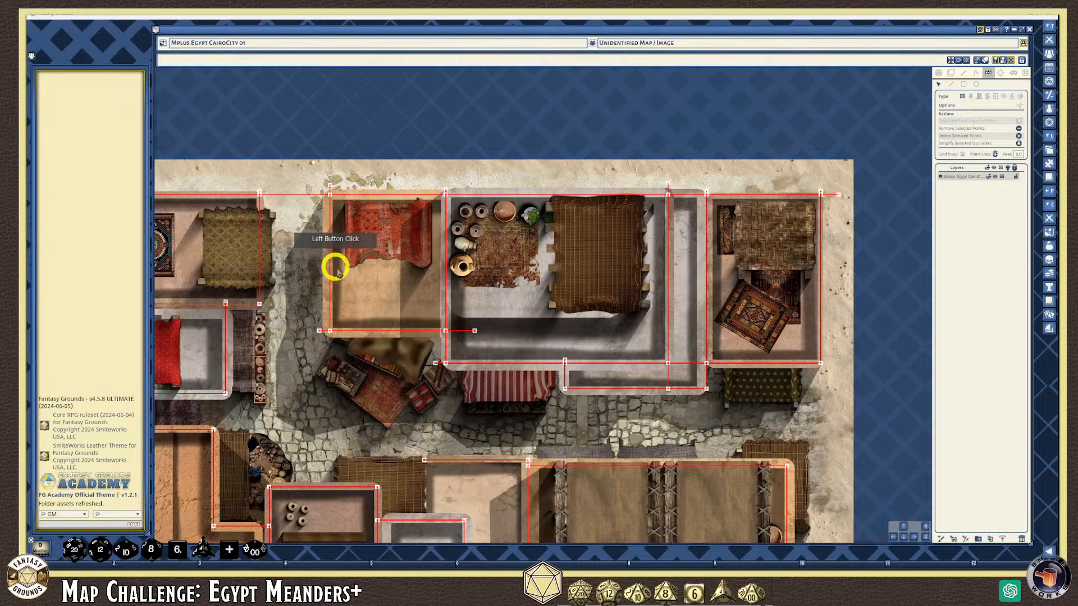
scroll(225, 303, up, 3)
scroll(217, 303, up, 1)
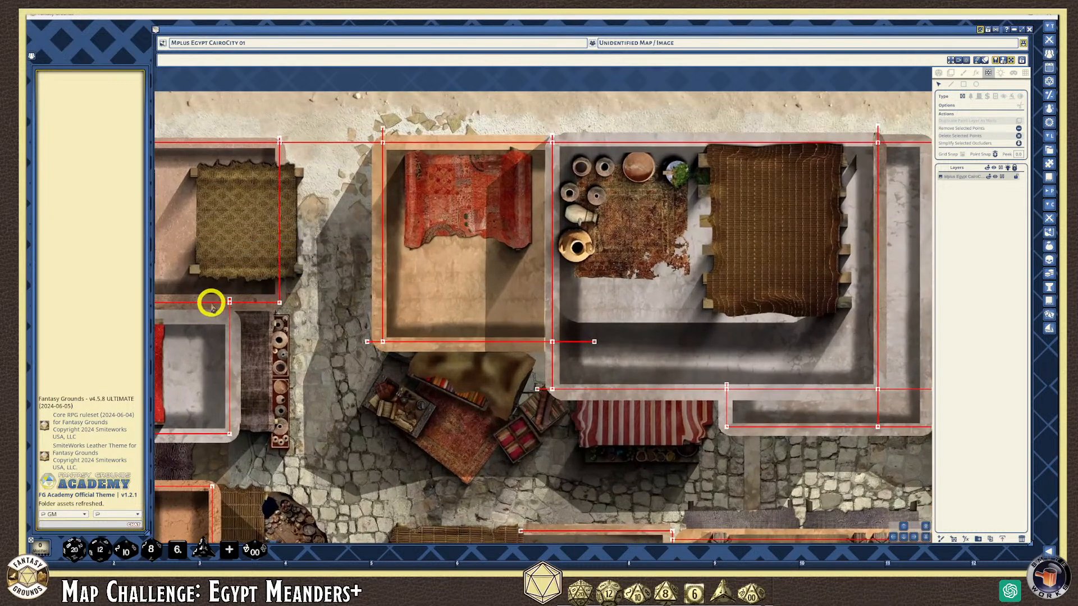
scroll(212, 303, up, 5)
scroll(253, 284, down, 5)
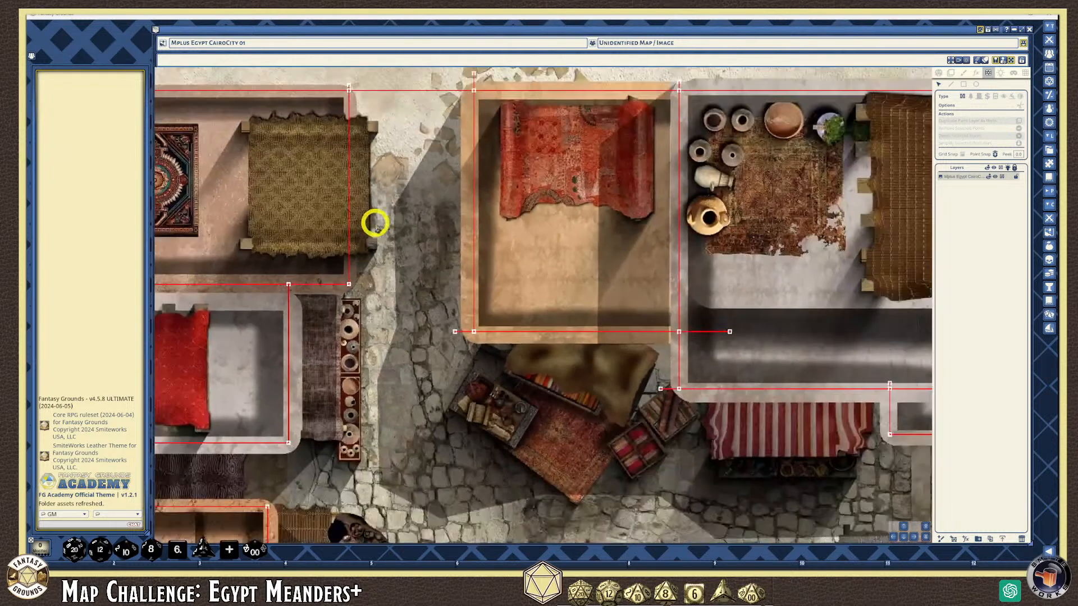
click(350, 99)
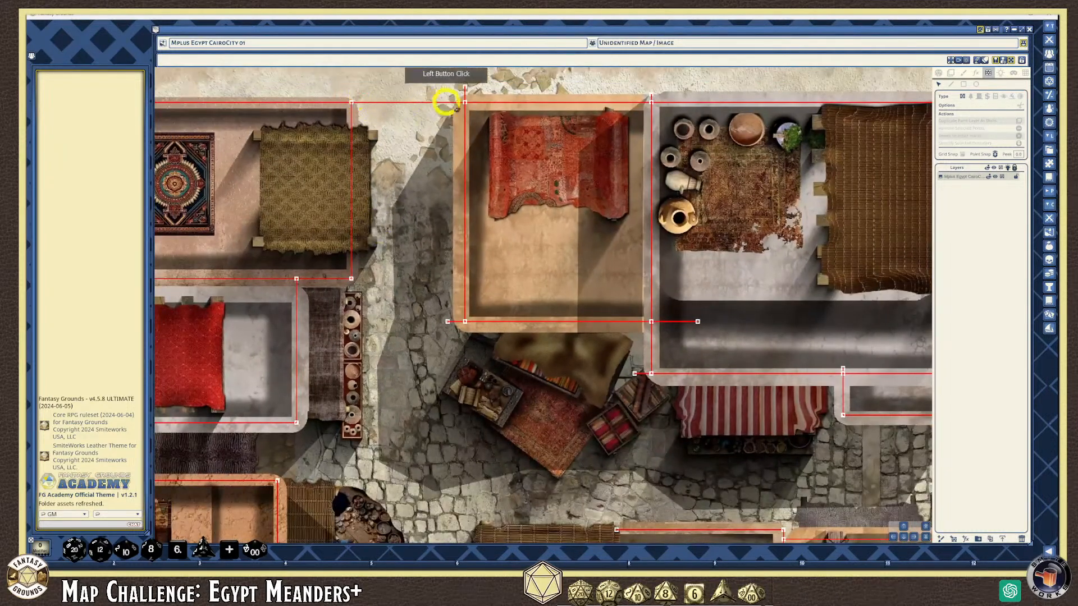
click(504, 178)
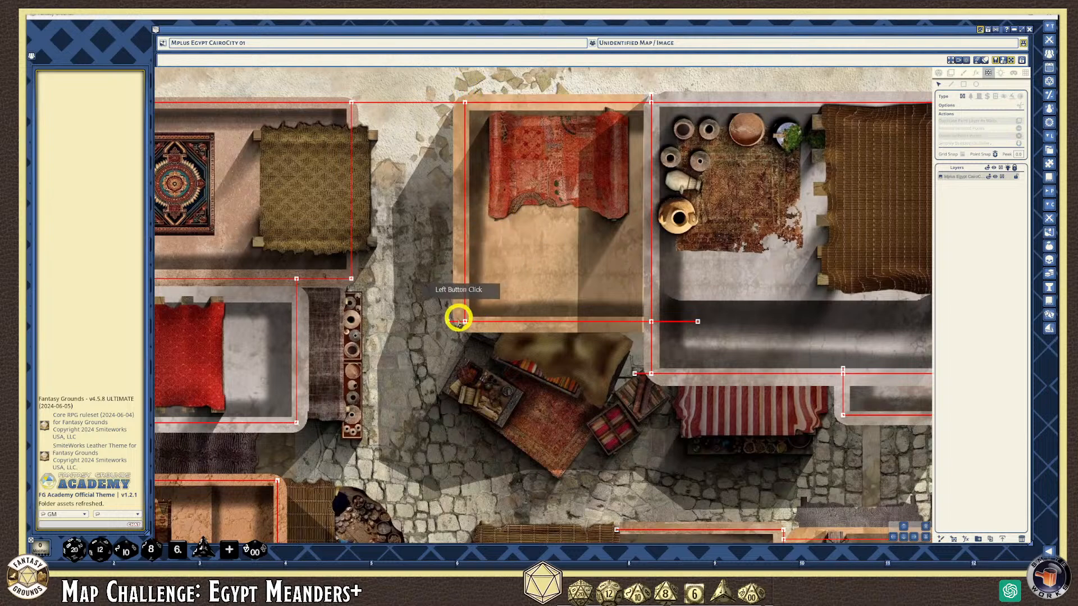
drag(447, 322, 698, 322)
key(Delete)
click(634, 374)
key(Delete)
scroll(691, 381, down, 1)
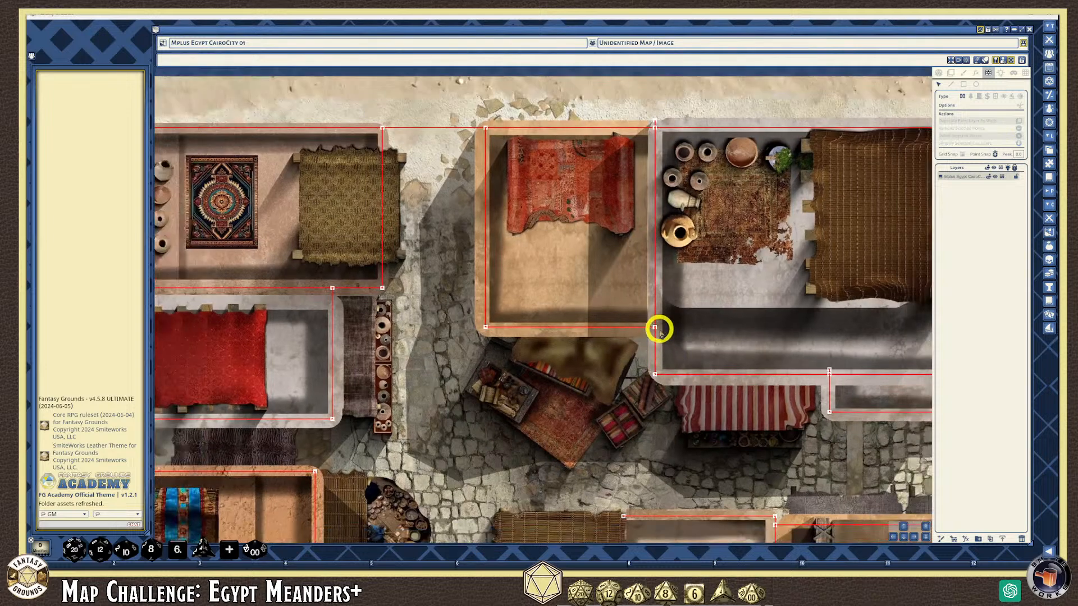
scroll(656, 328, up, 1)
scroll(653, 327, down, 2)
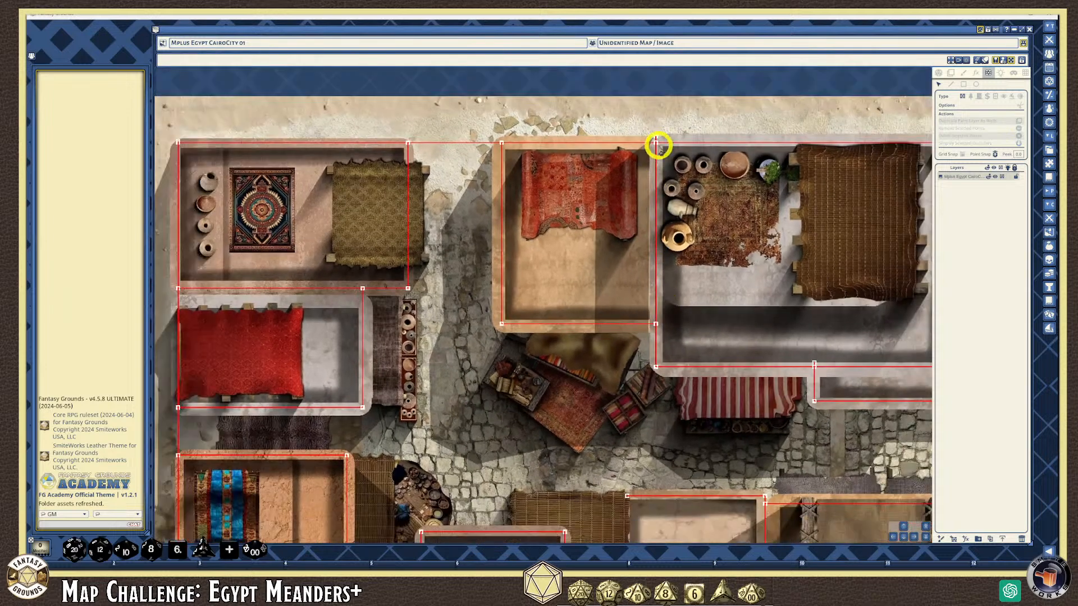
click(655, 137)
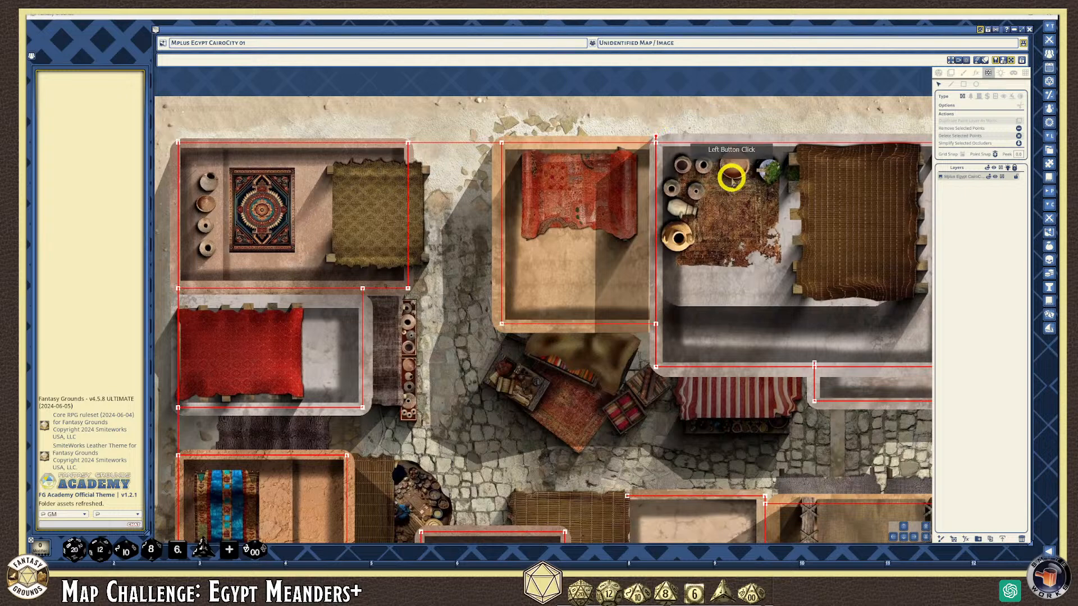
scroll(739, 325, down, 1)
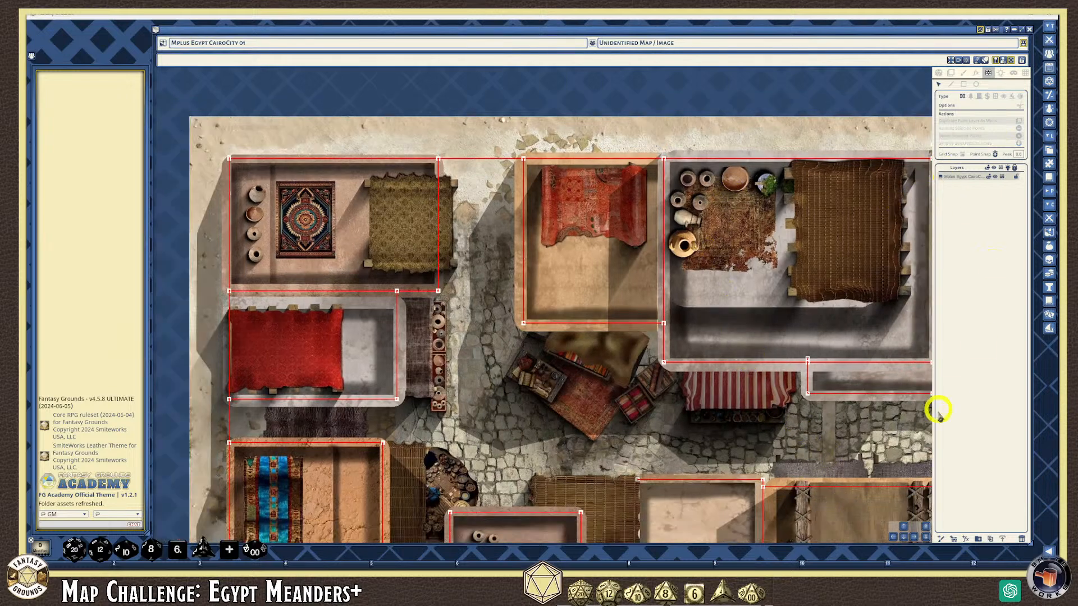
Delete the stray top-edge point and the wall end past the top-right building
click(913, 541)
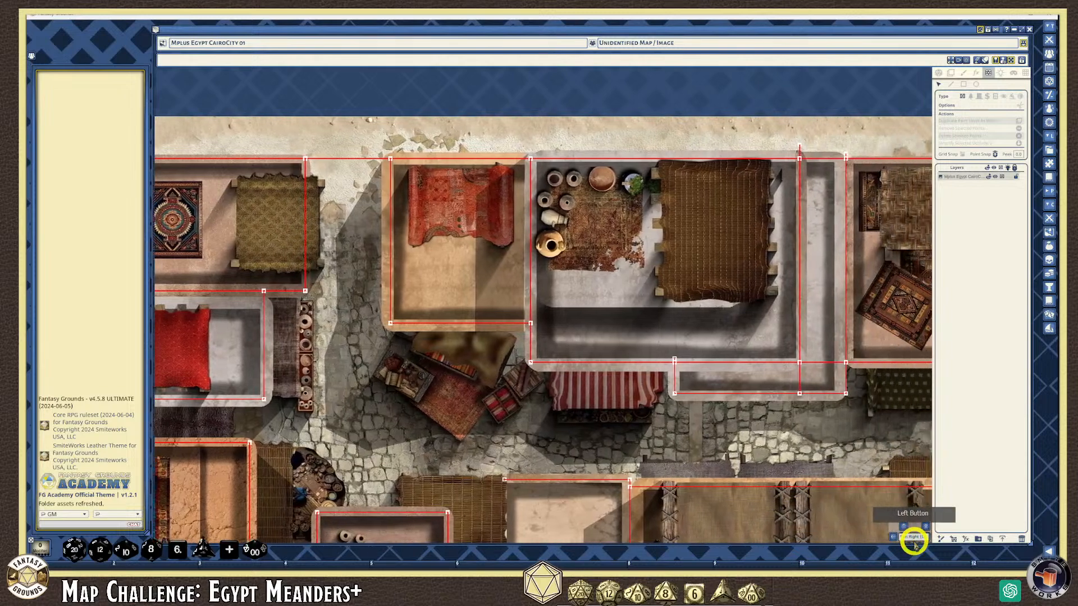
scroll(615, 401, up, 1)
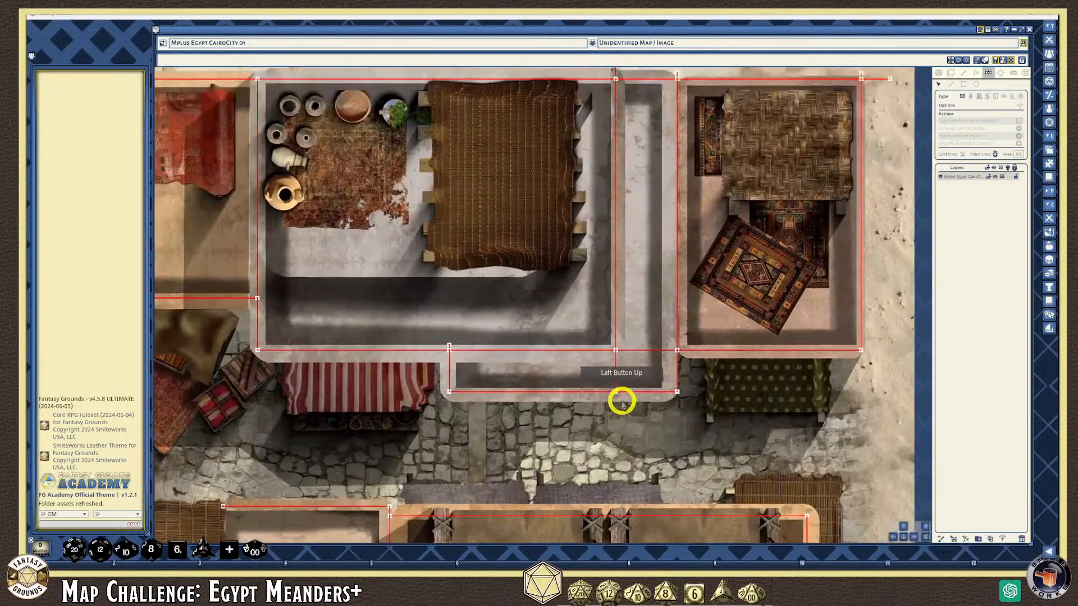
scroll(645, 336, down, 1)
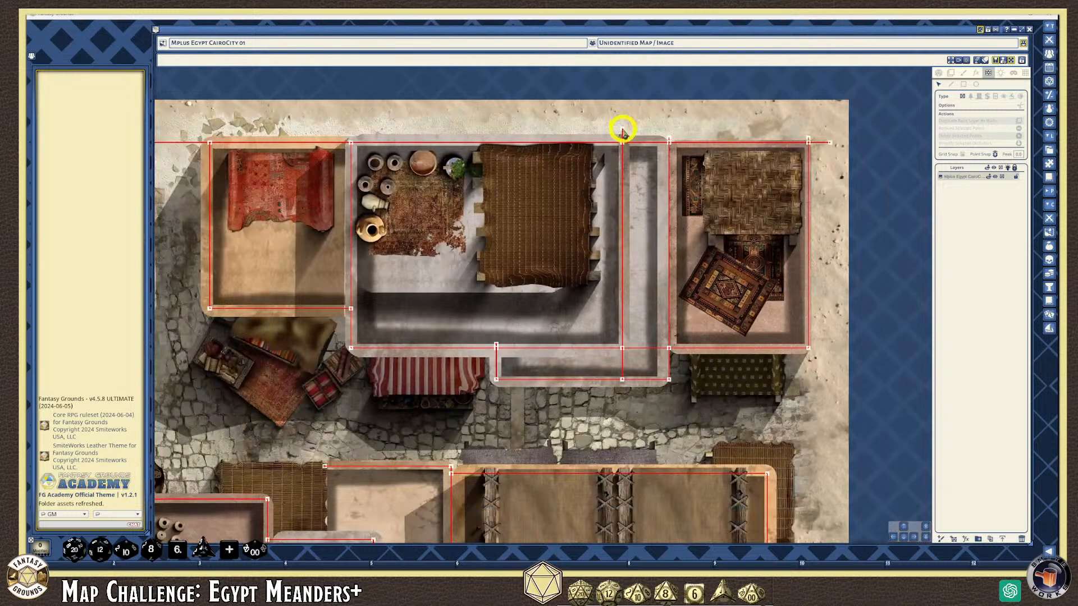
click(622, 130)
key(Delete)
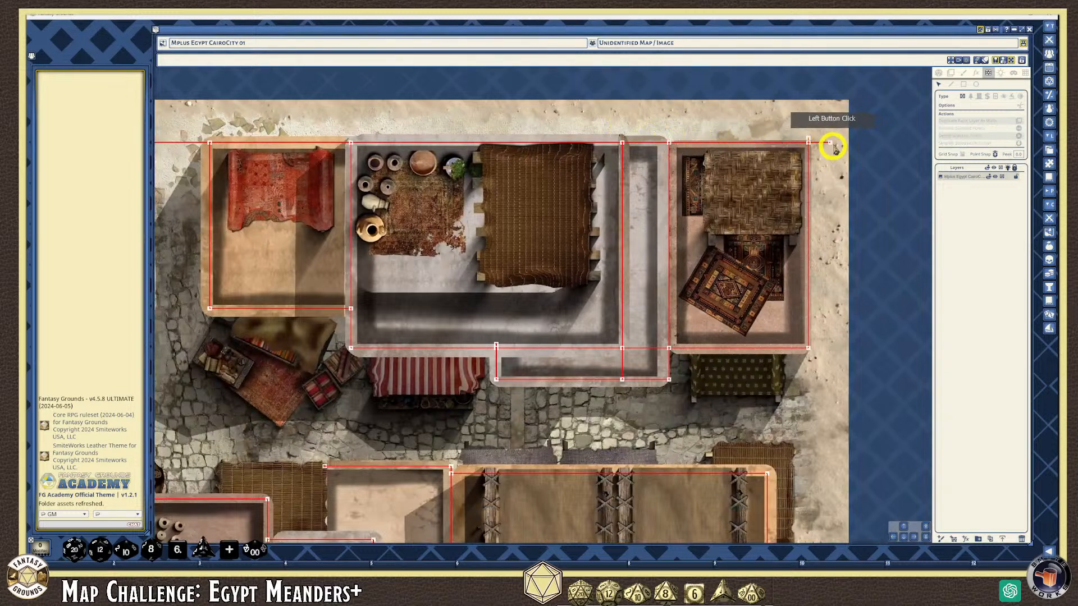
click(830, 143)
key(Delete)
click(813, 236)
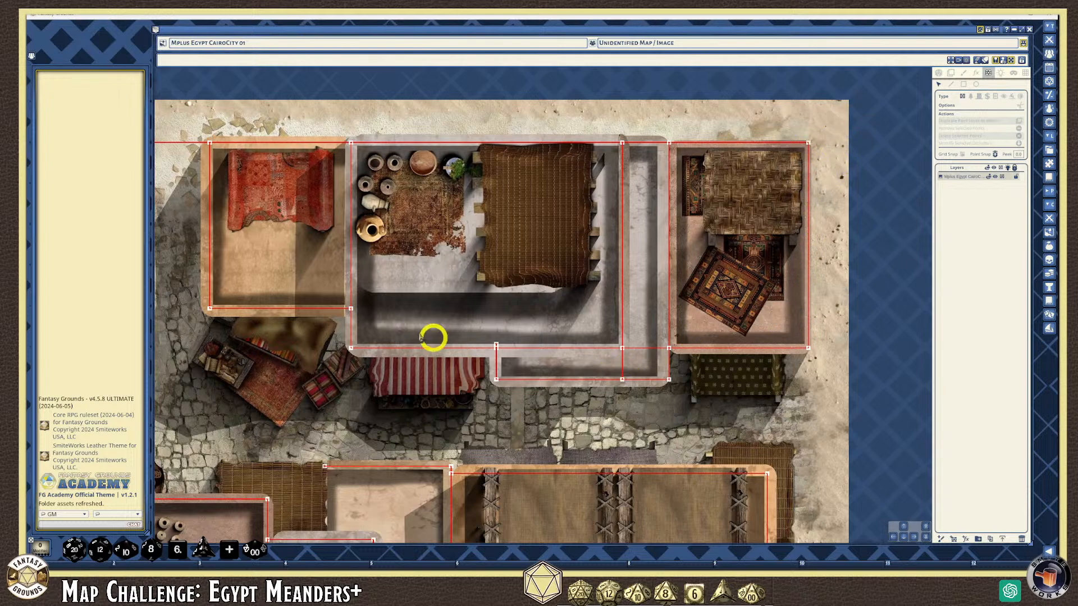
scroll(229, 289, down, 5)
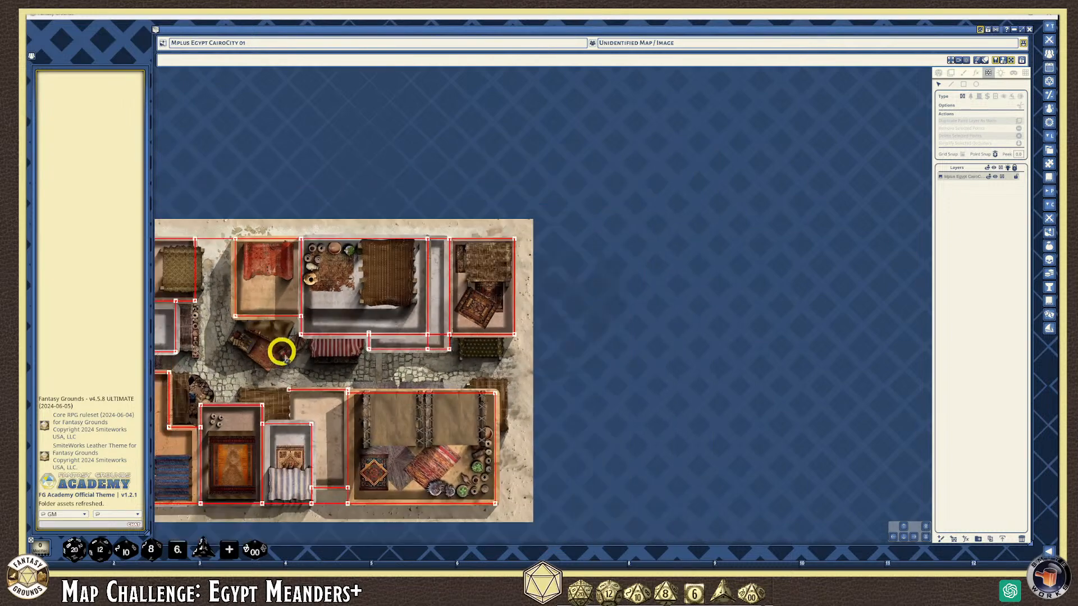
scroll(252, 389, up, 3)
scroll(337, 437, down, 4)
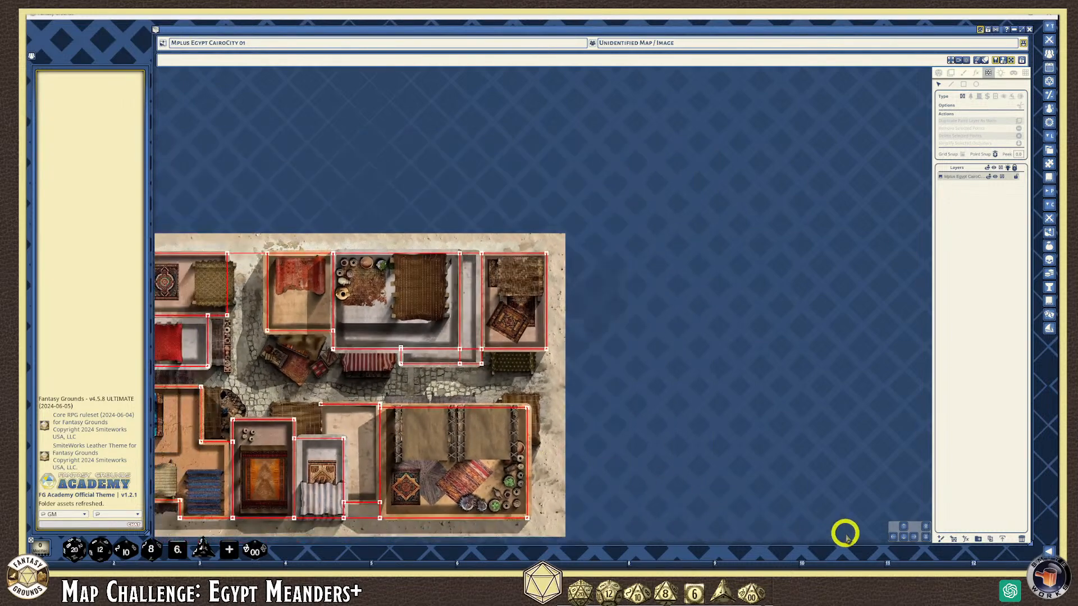
click(892, 538)
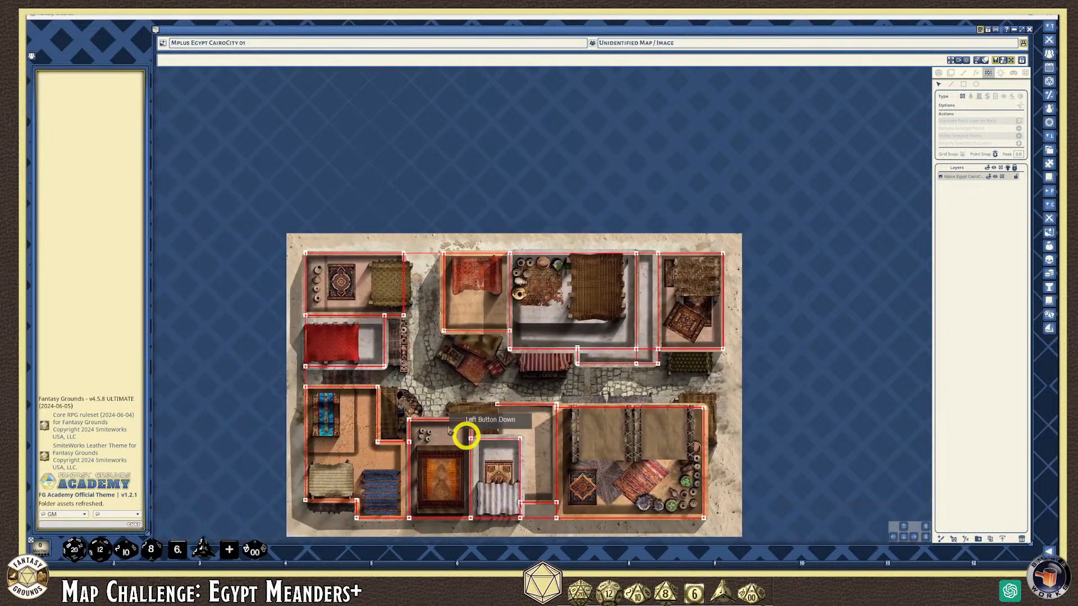
scroll(344, 360, up, 2)
scroll(314, 338, up, 2)
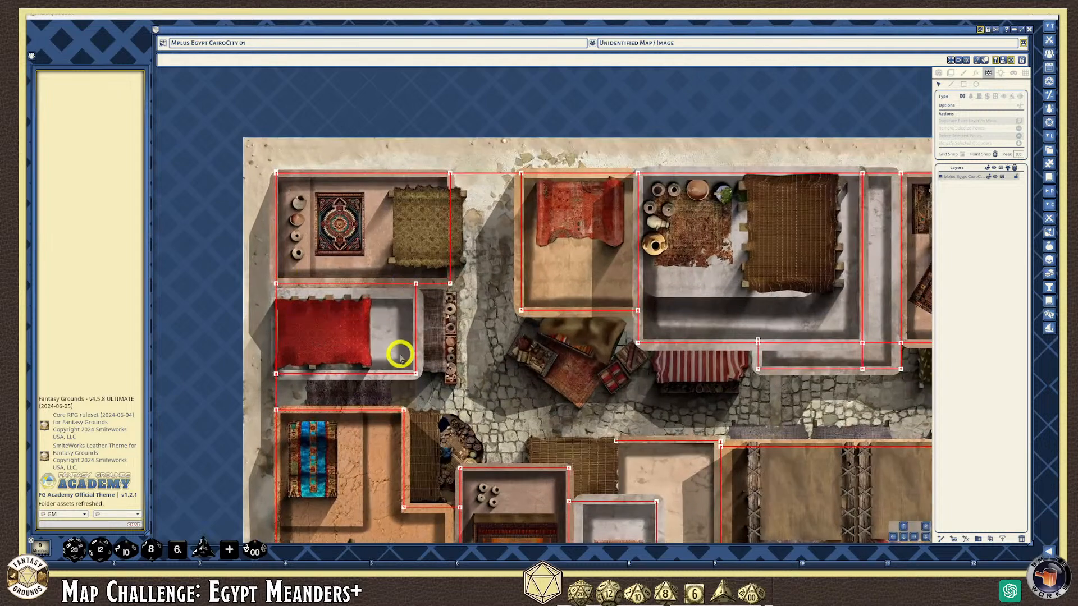
scroll(291, 243, up, 3)
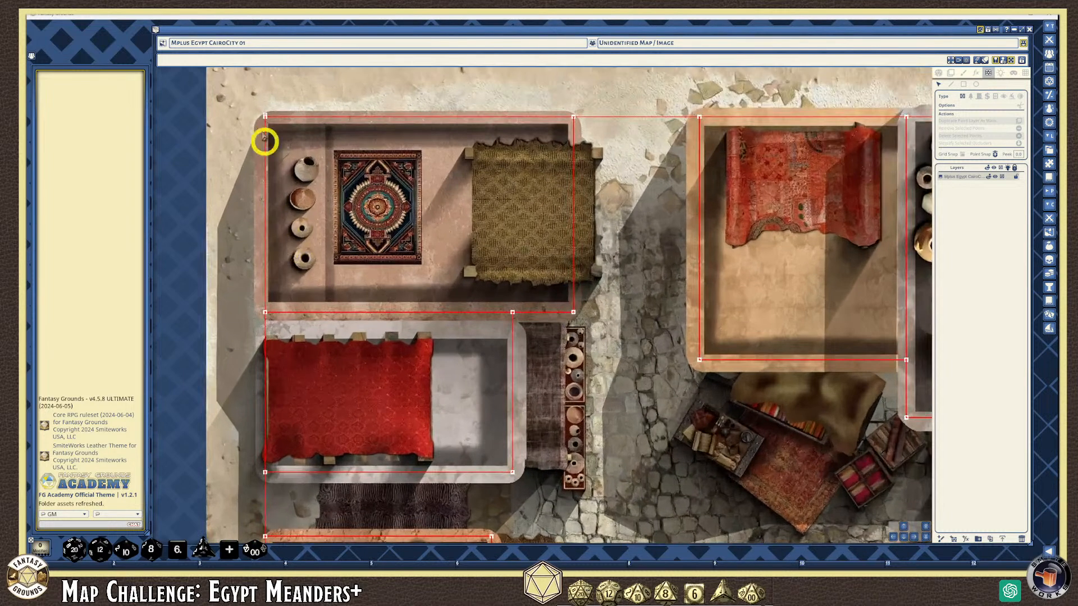
scroll(270, 116, up, 3)
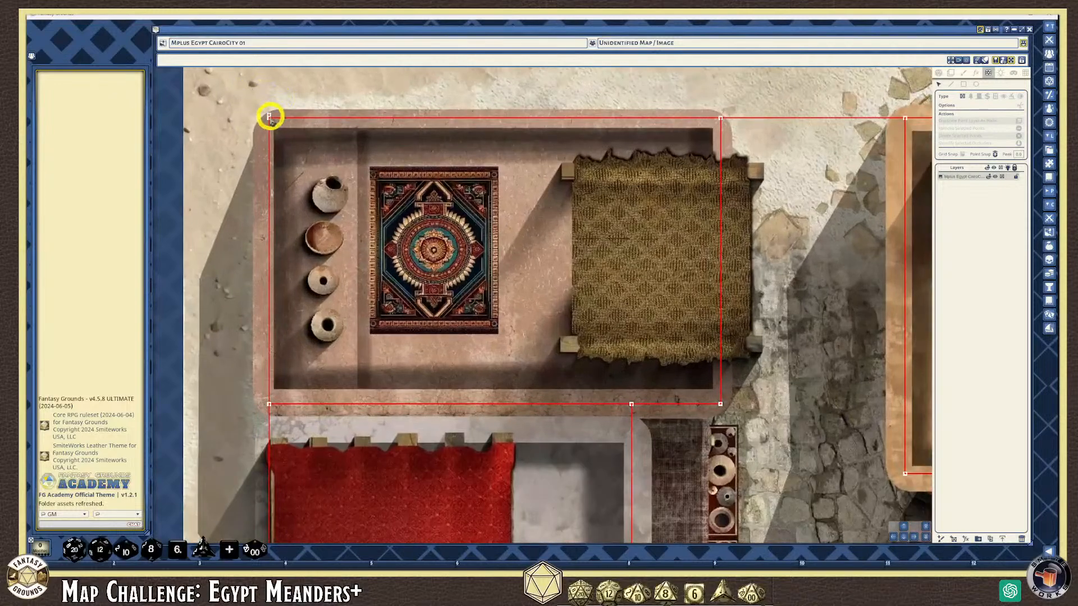
click(269, 116)
click(278, 118)
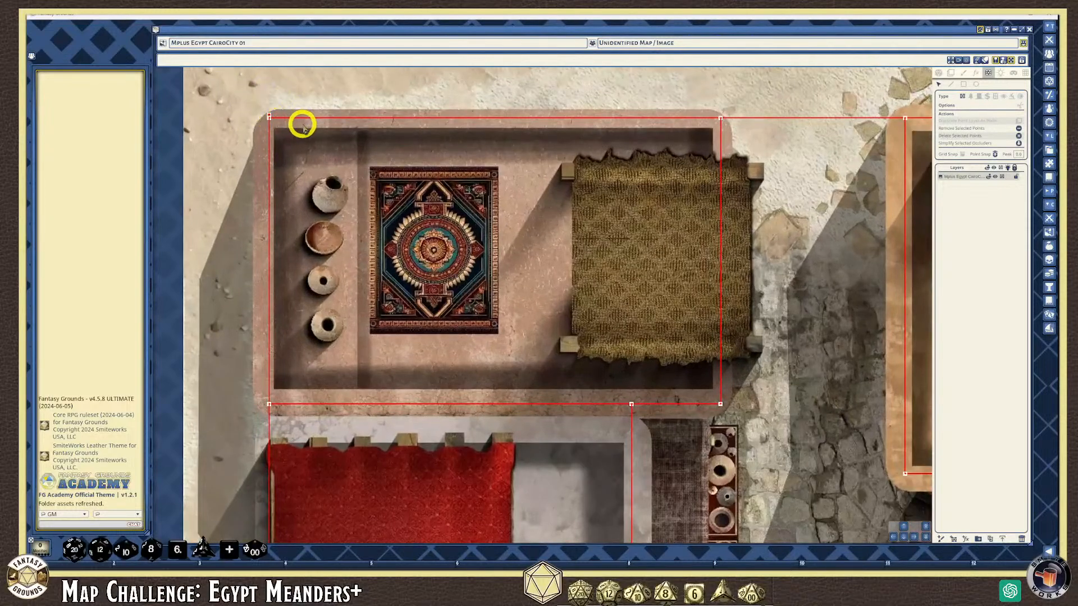
scroll(561, 213, down, 5)
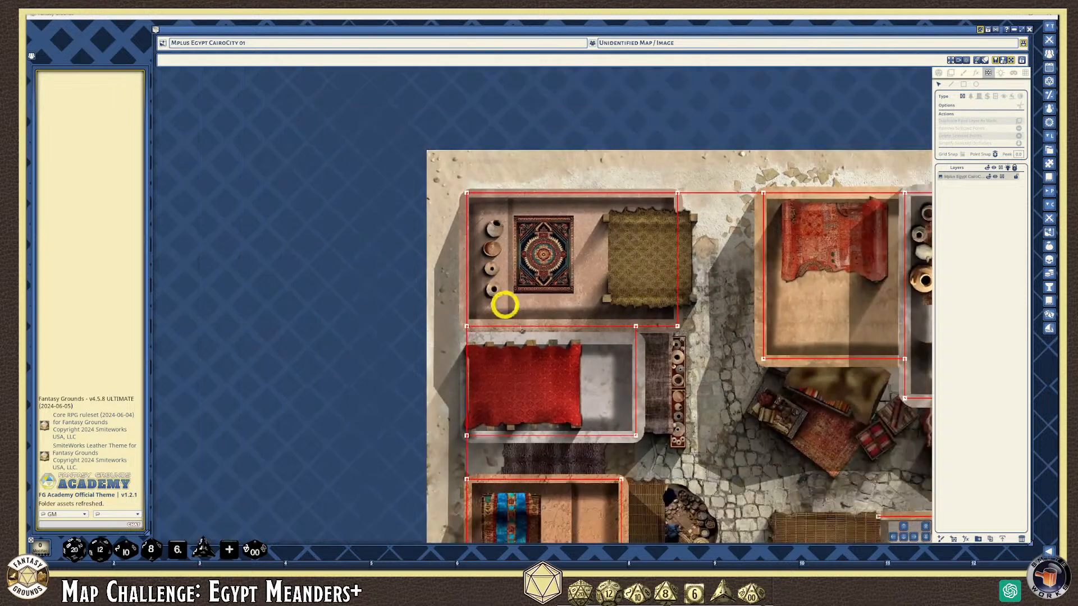
drag(913, 537, 911, 537)
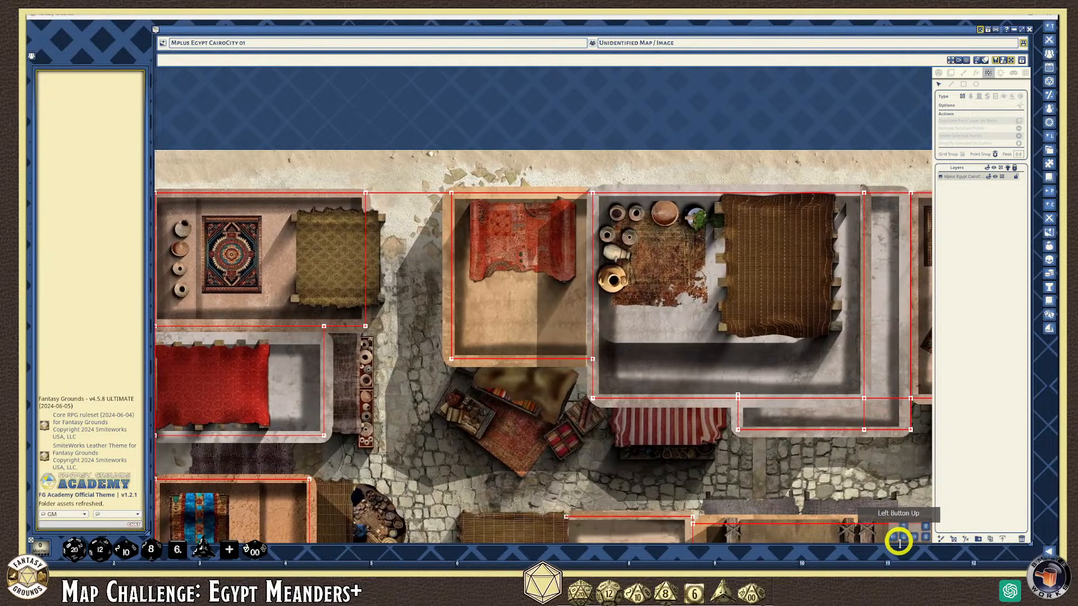
right_click(805, 437)
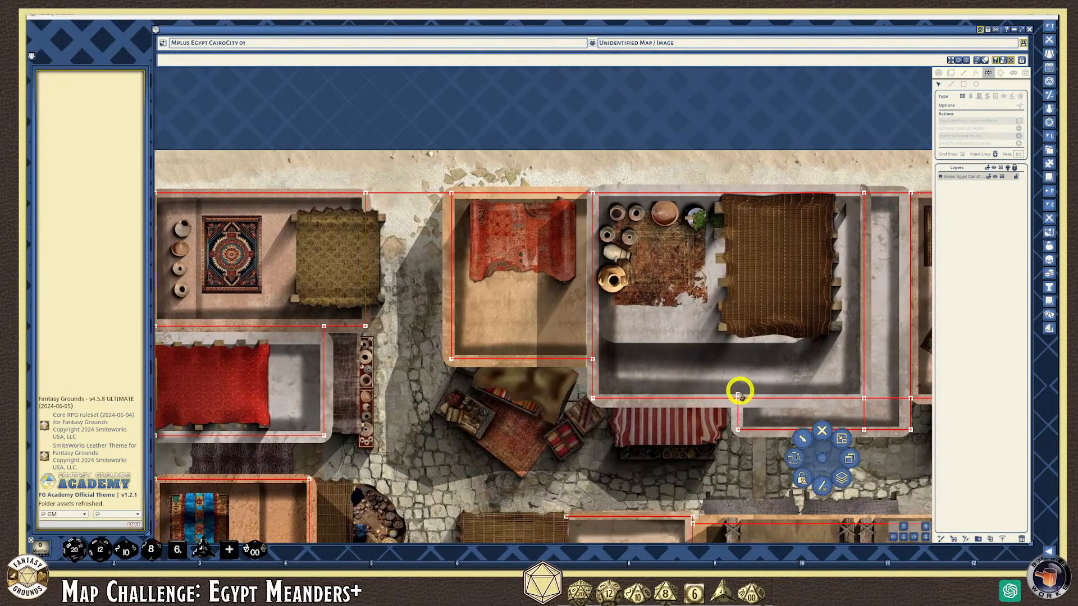
click(737, 395)
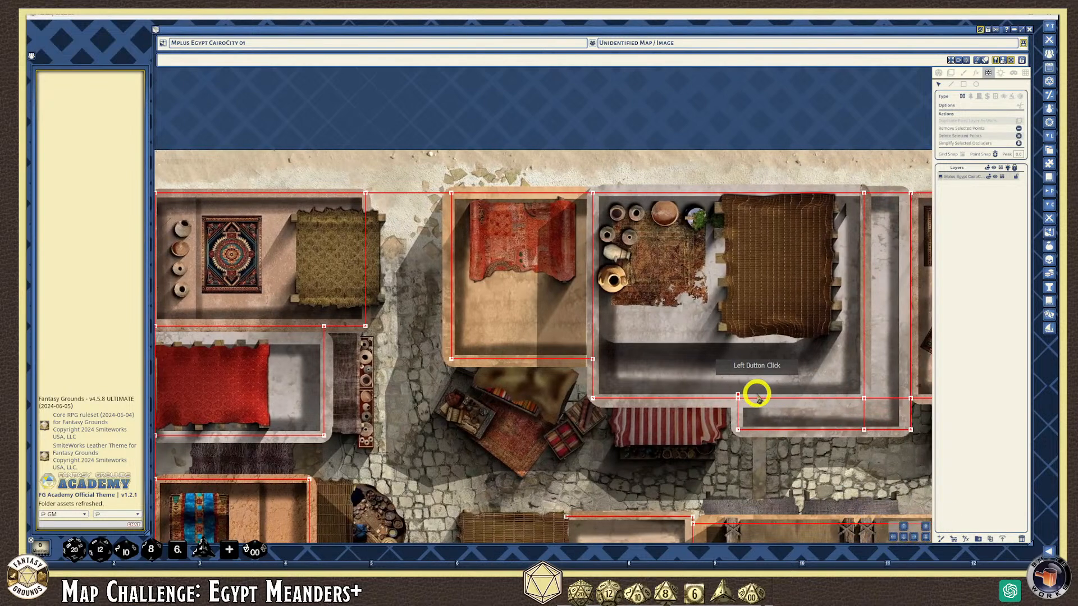
scroll(783, 449, down, 3)
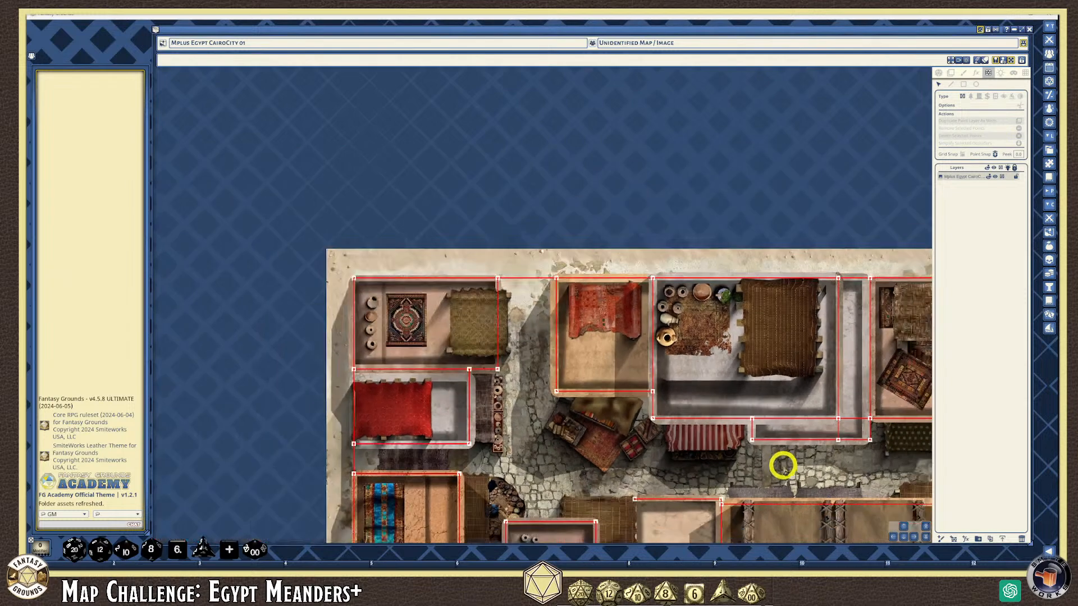
click(912, 540)
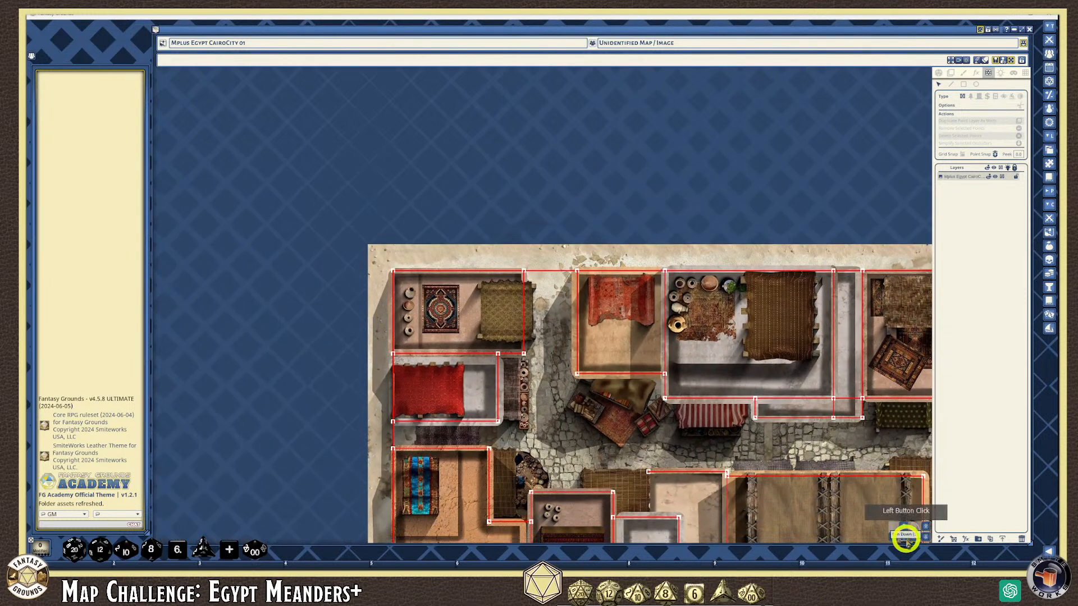
click(912, 538)
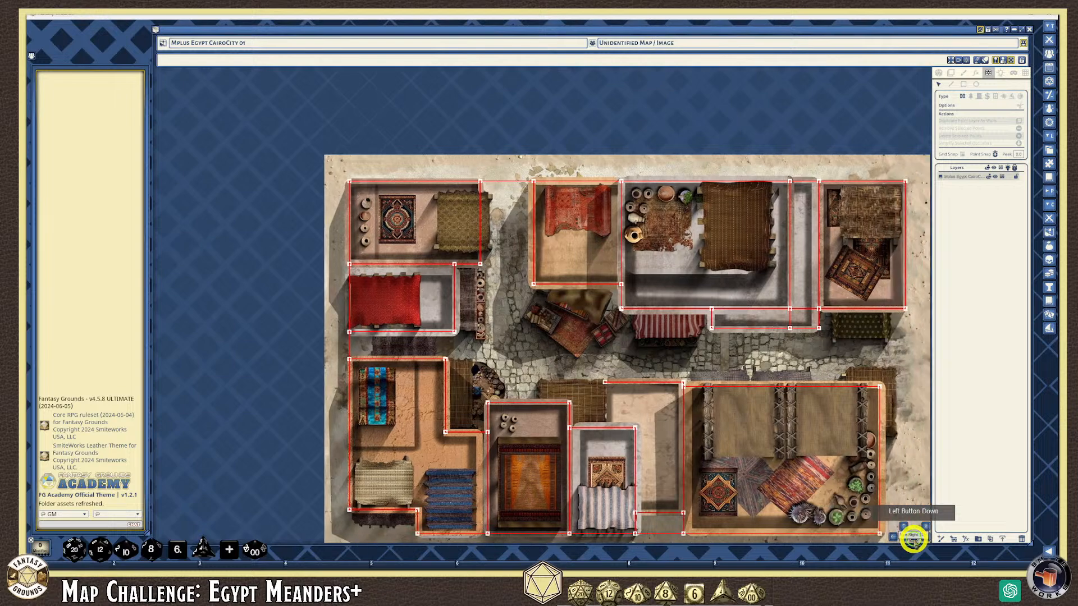
scroll(696, 449, up, 1)
scroll(696, 449, up, 2)
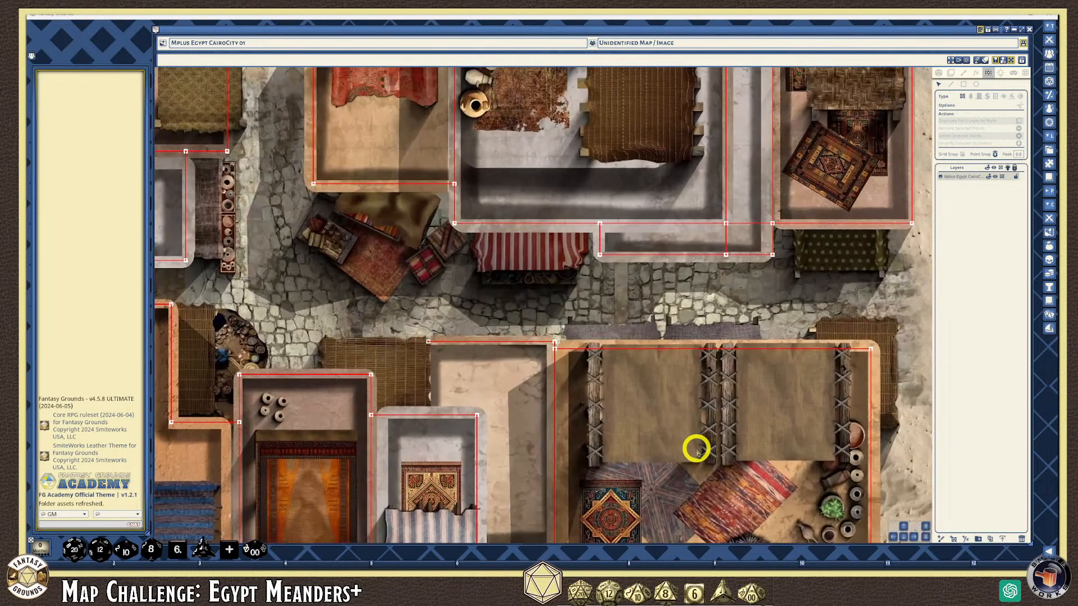
scroll(696, 448, down, 3)
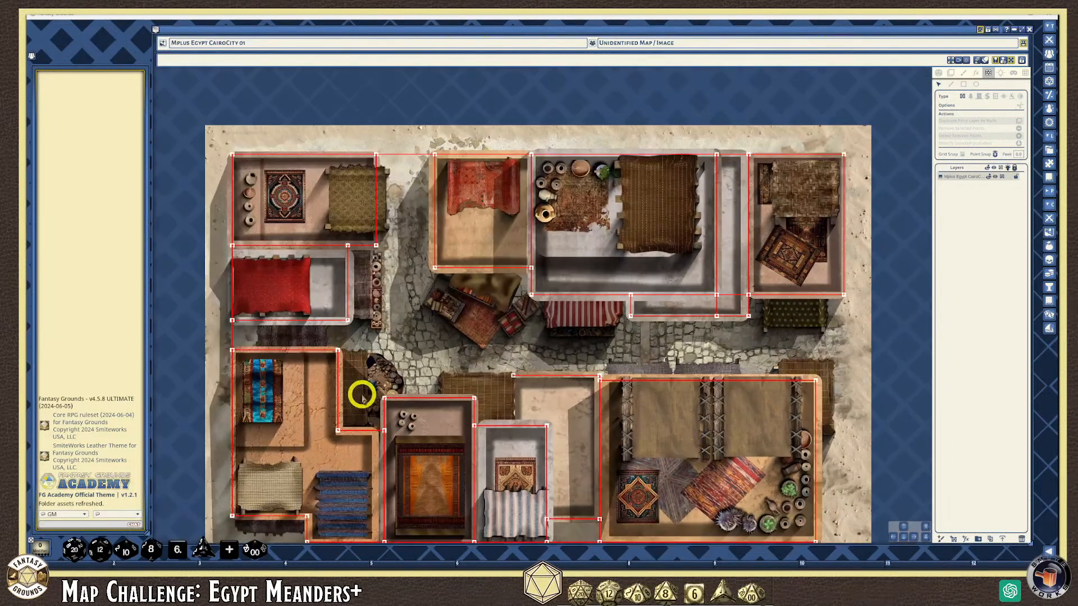
scroll(382, 391, down, 1)
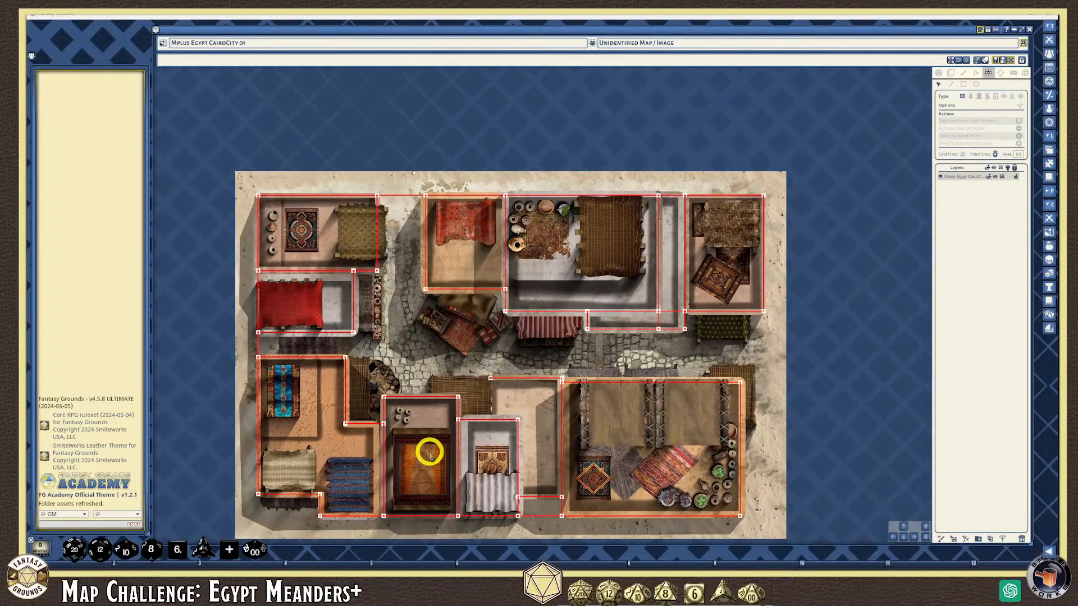
scroll(430, 451, up, 1)
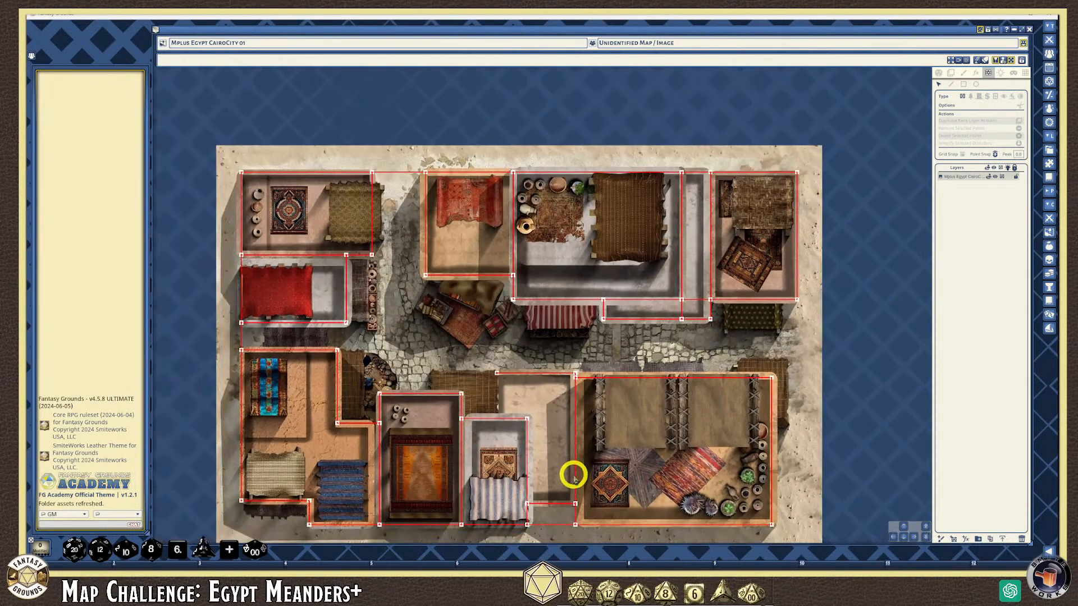
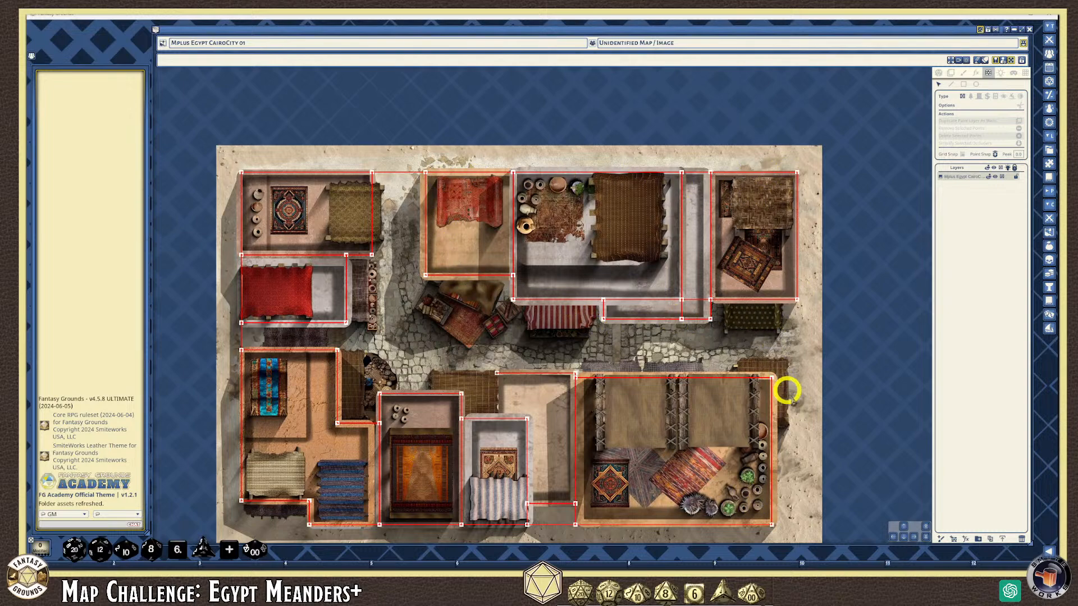
Turn on grid visibility over the Cairo map
scroll(512, 391, up, 5)
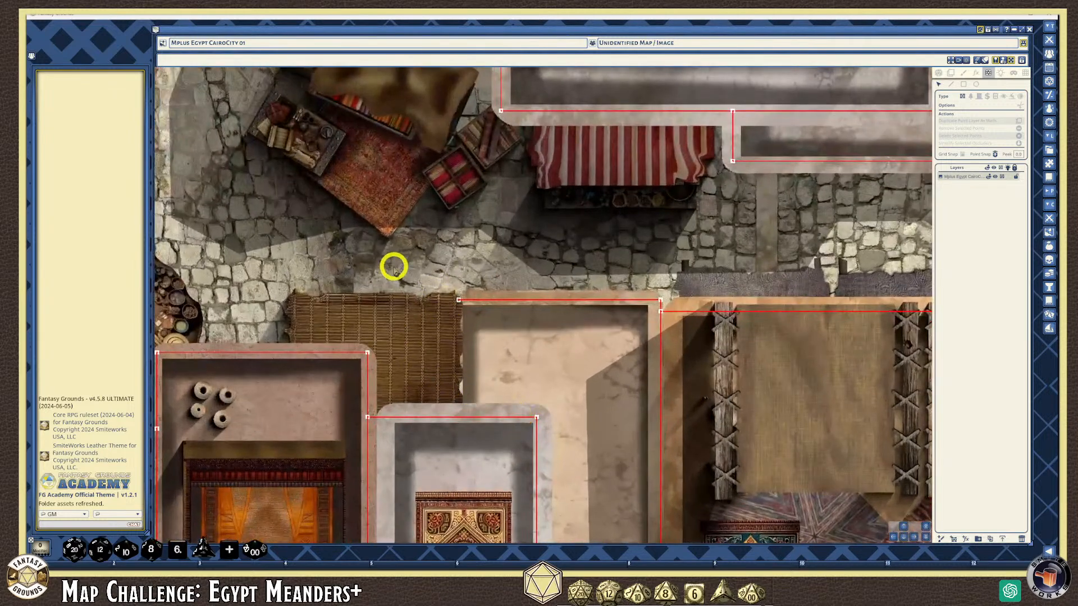
scroll(570, 493, down, 4)
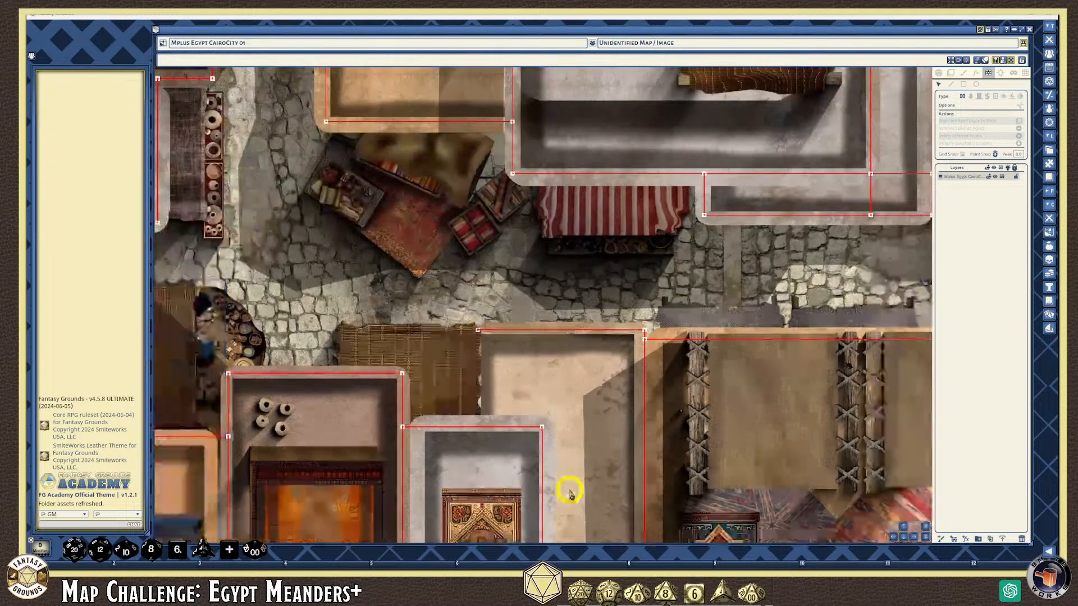
scroll(567, 494, up, 2)
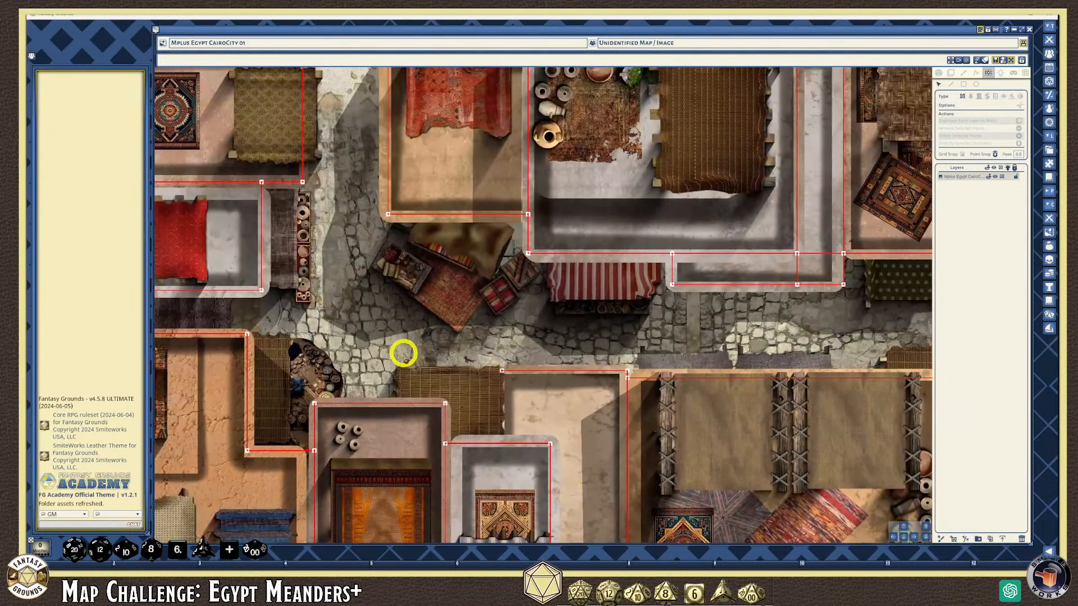
scroll(403, 352, down, 5)
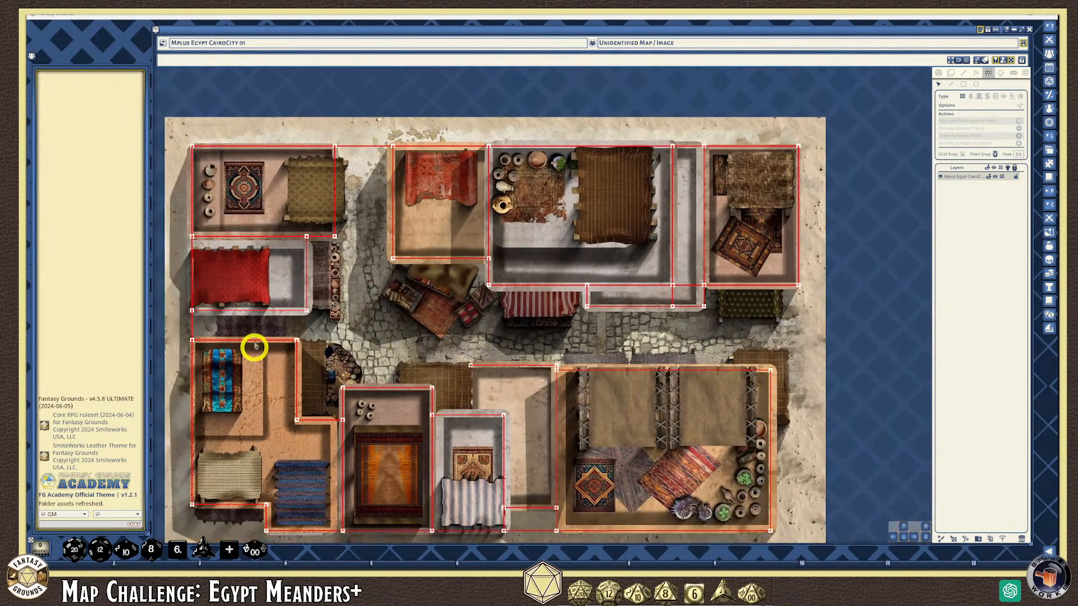
scroll(185, 255, down, 2)
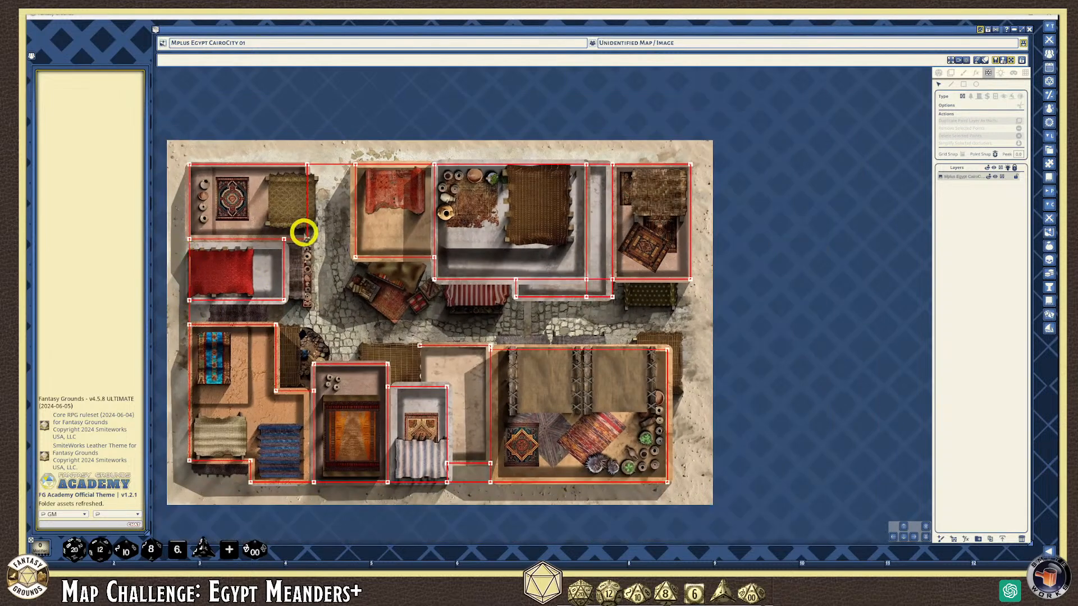
scroll(212, 303, up, 1)
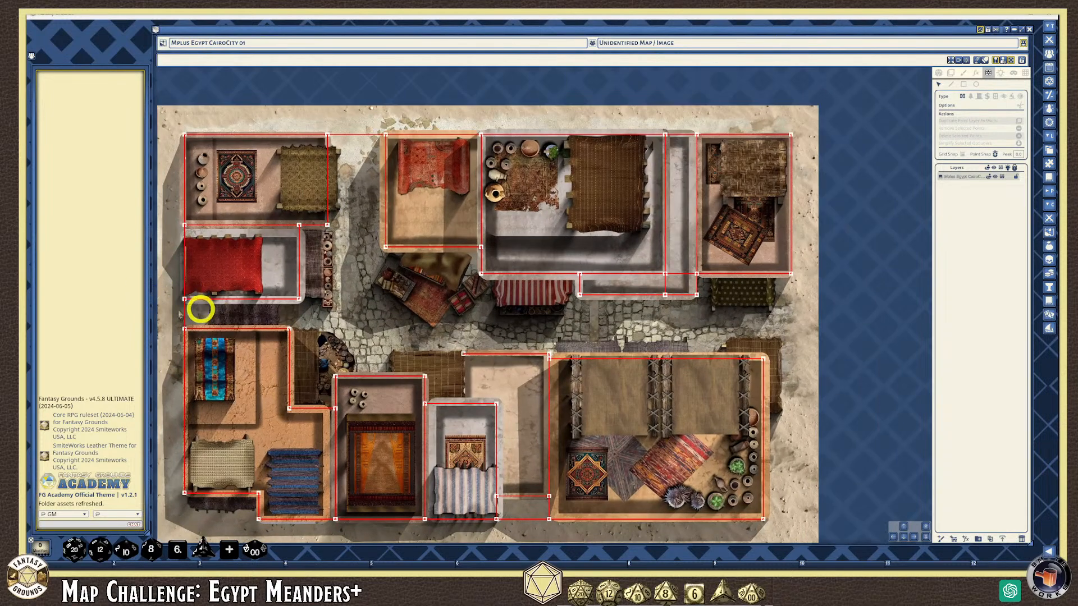
scroll(181, 312, up, 2)
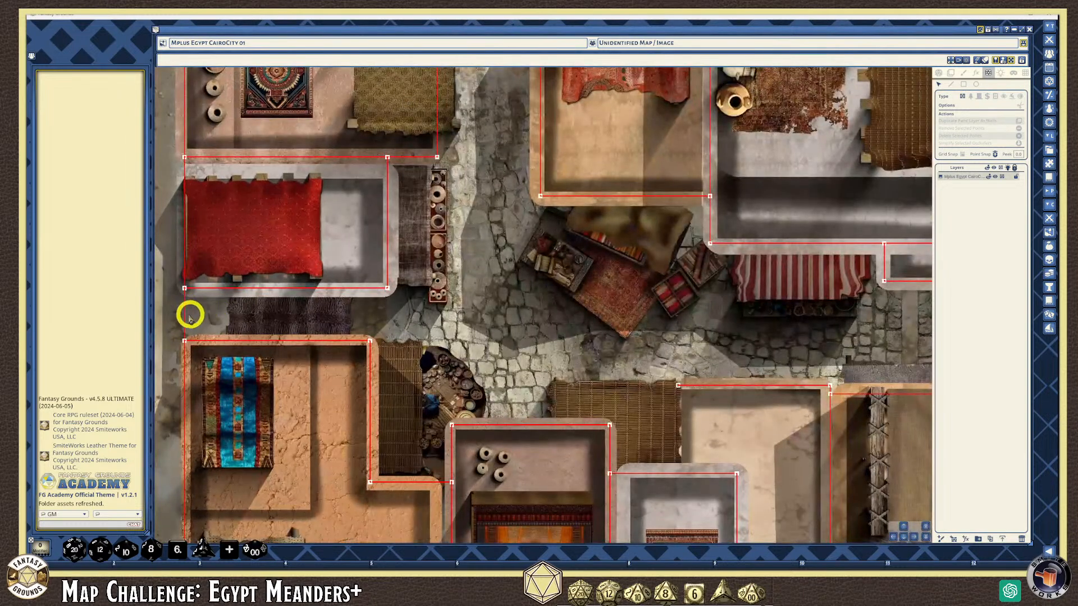
scroll(620, 305, down, 3)
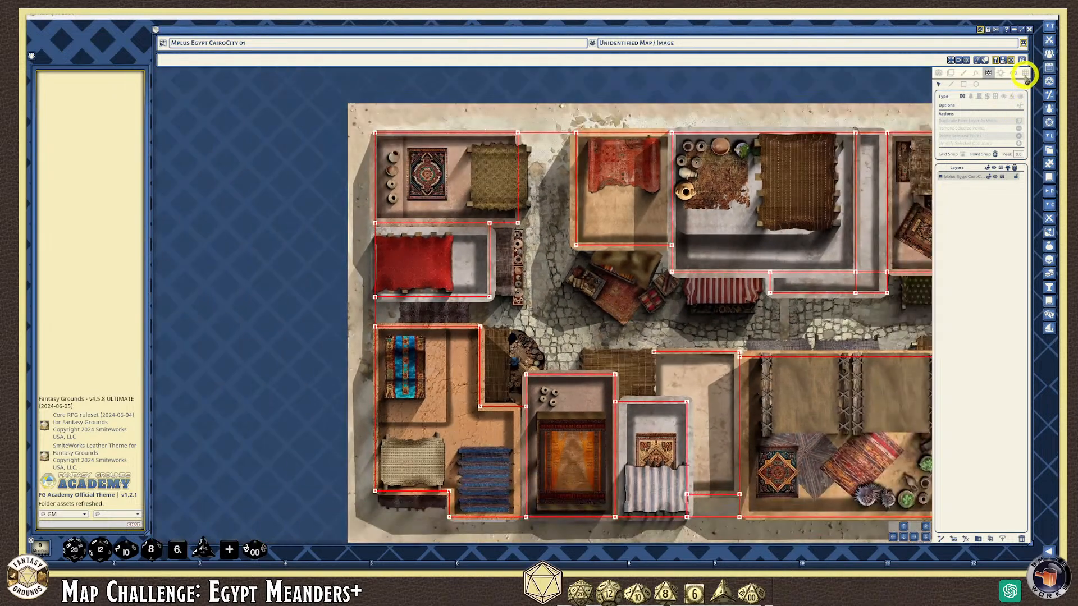
click(1025, 74)
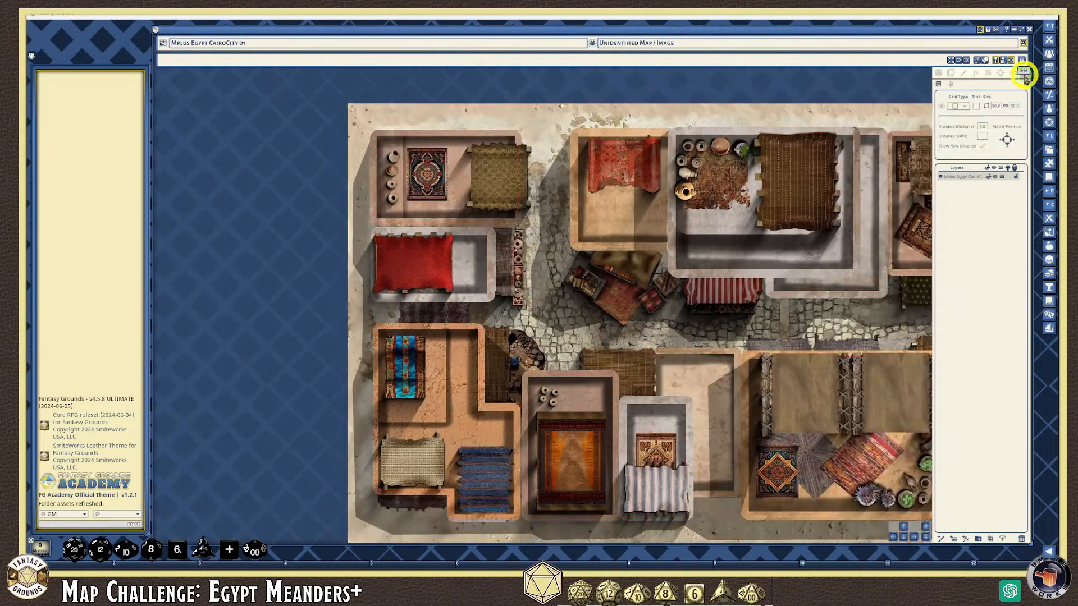
click(944, 110)
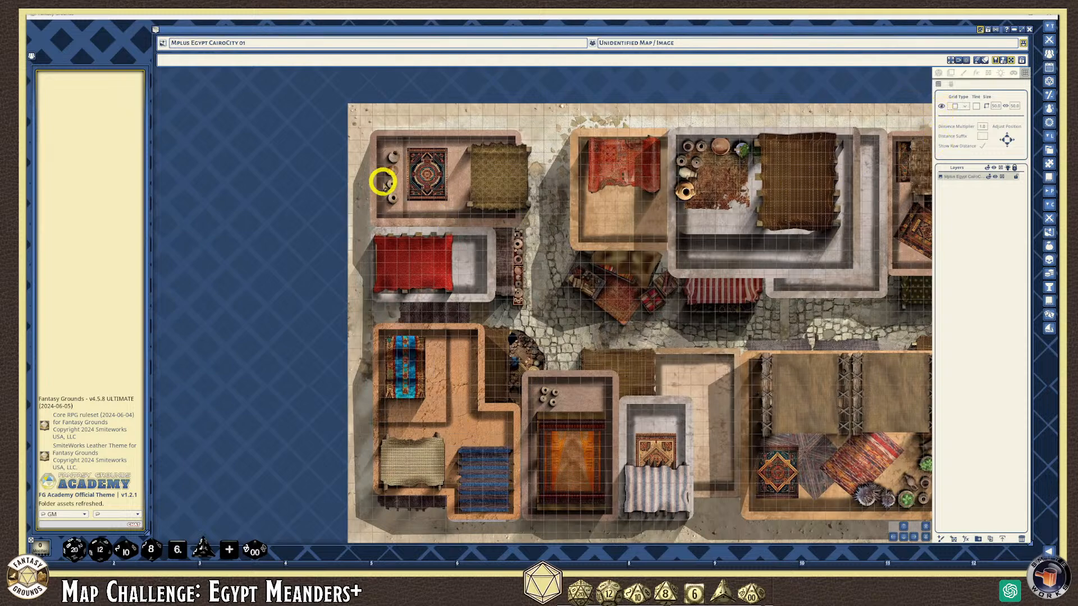
Set the grid cell width and height to 100.0 each
scroll(578, 301, down, 1)
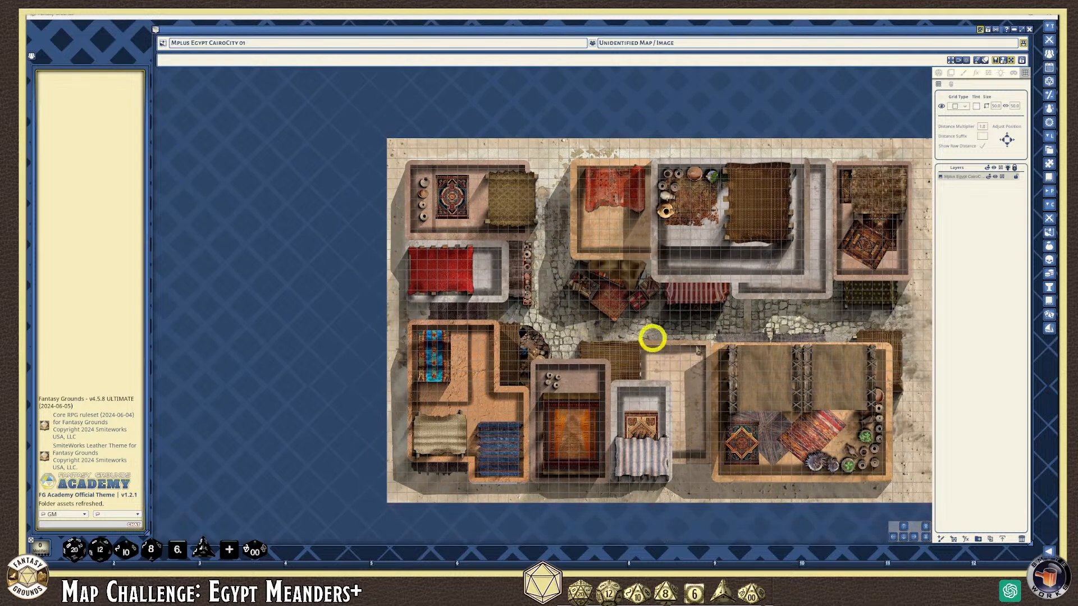
scroll(865, 327, up, 1)
click(999, 109)
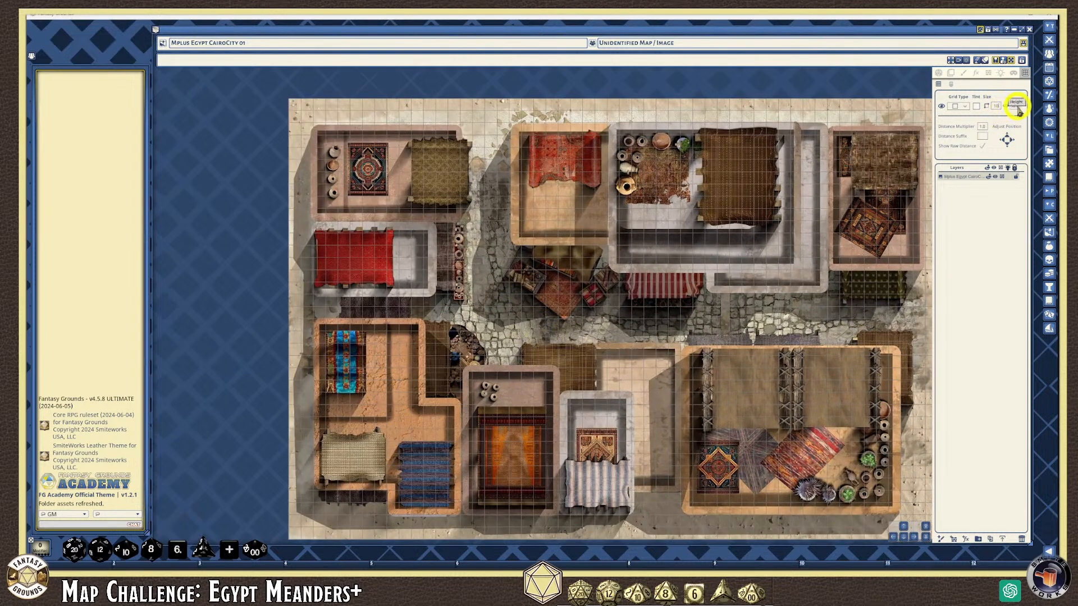
click(1012, 106)
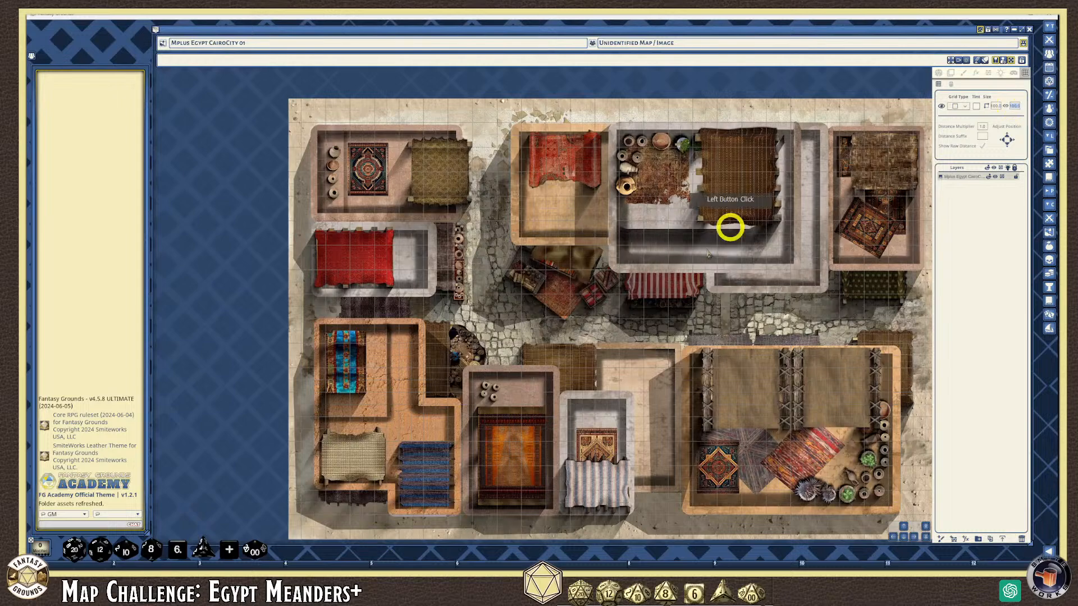
scroll(474, 302, up, 1)
scroll(474, 302, down, 2)
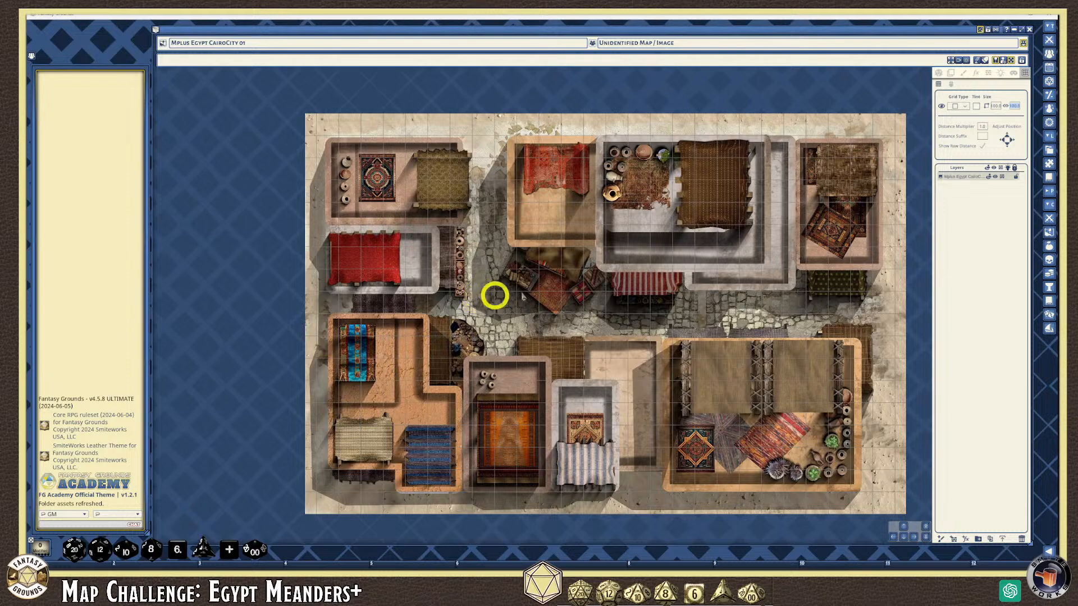
click(994, 106)
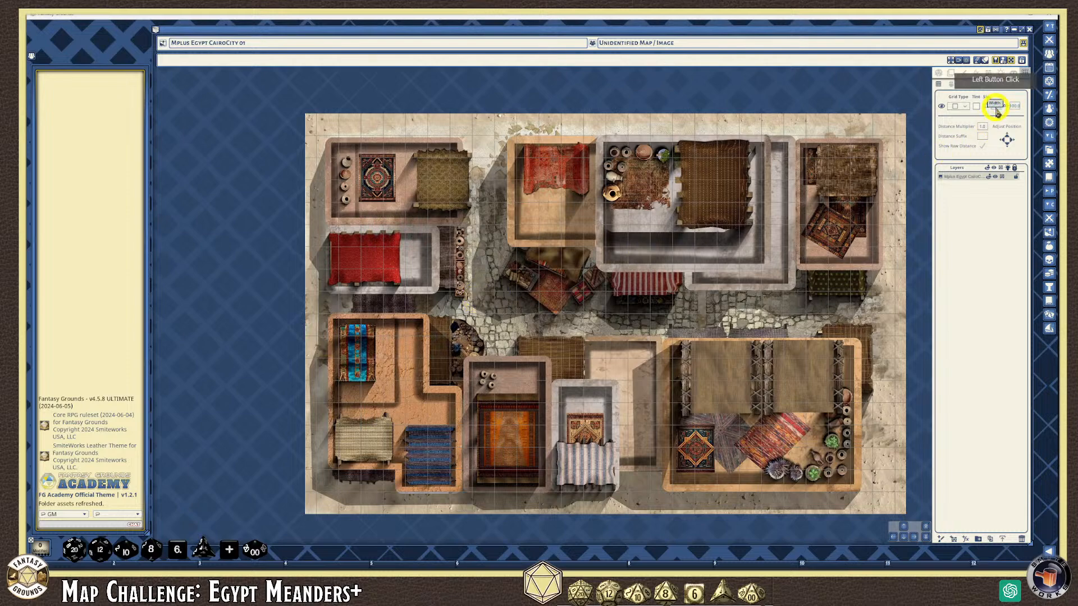
scroll(696, 315, up, 1)
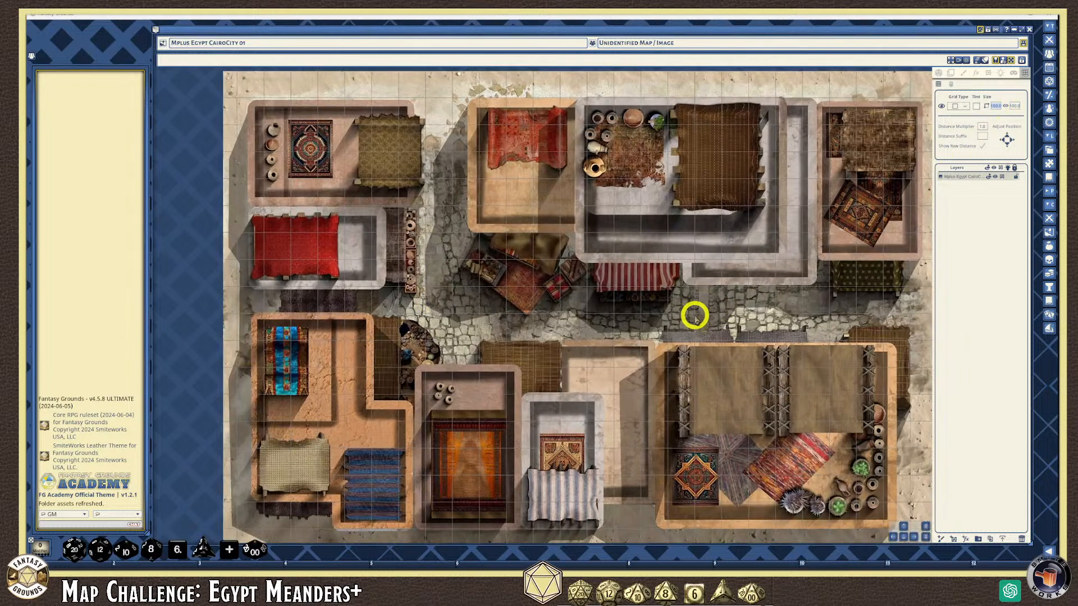
scroll(694, 318, down, 1)
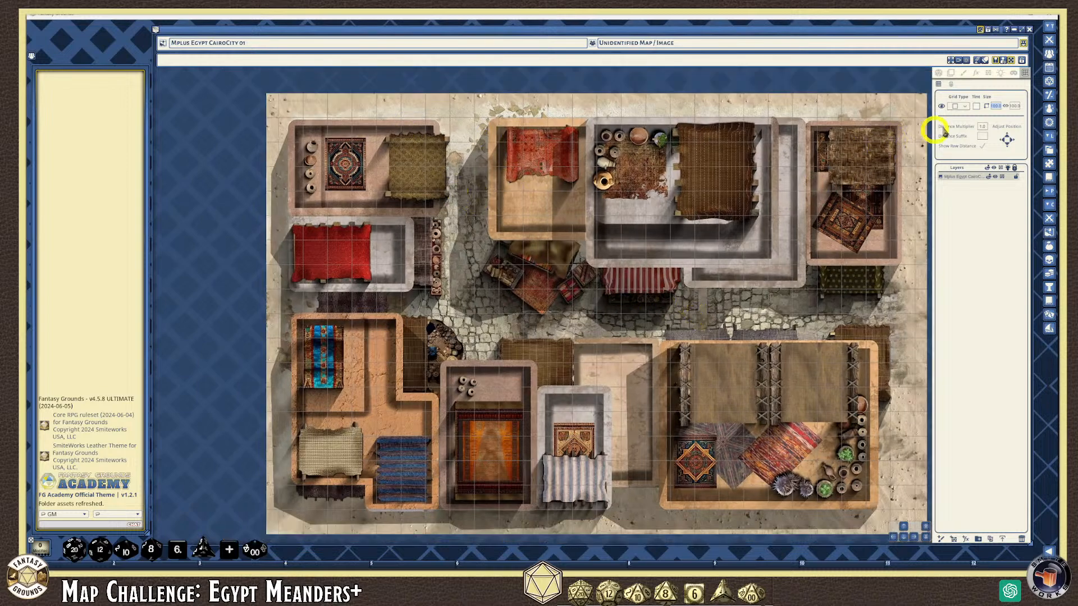
scroll(397, 295, down, 1)
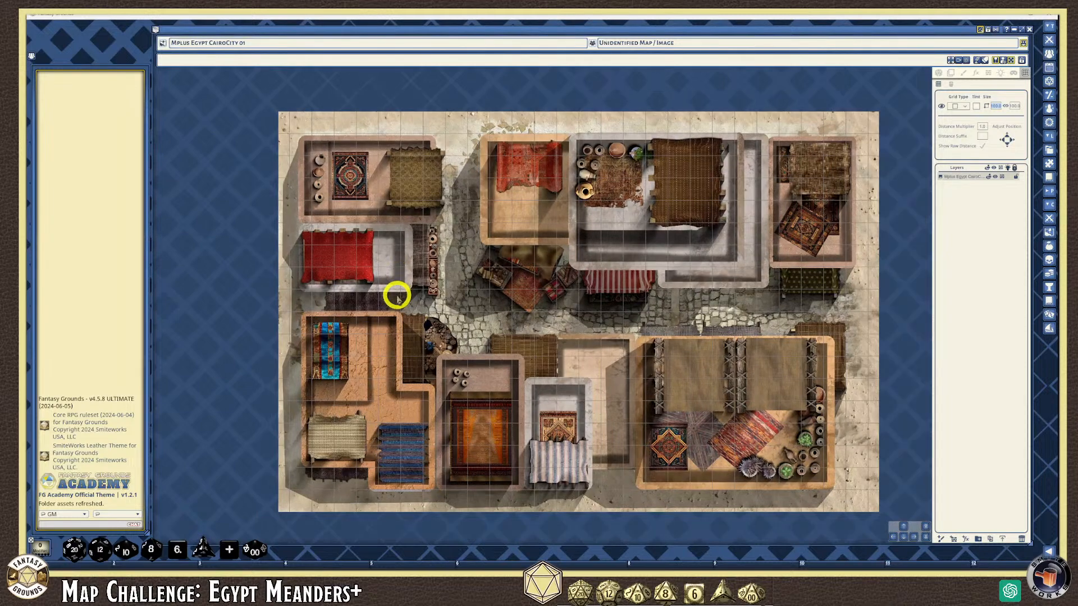
scroll(397, 294, down, 1)
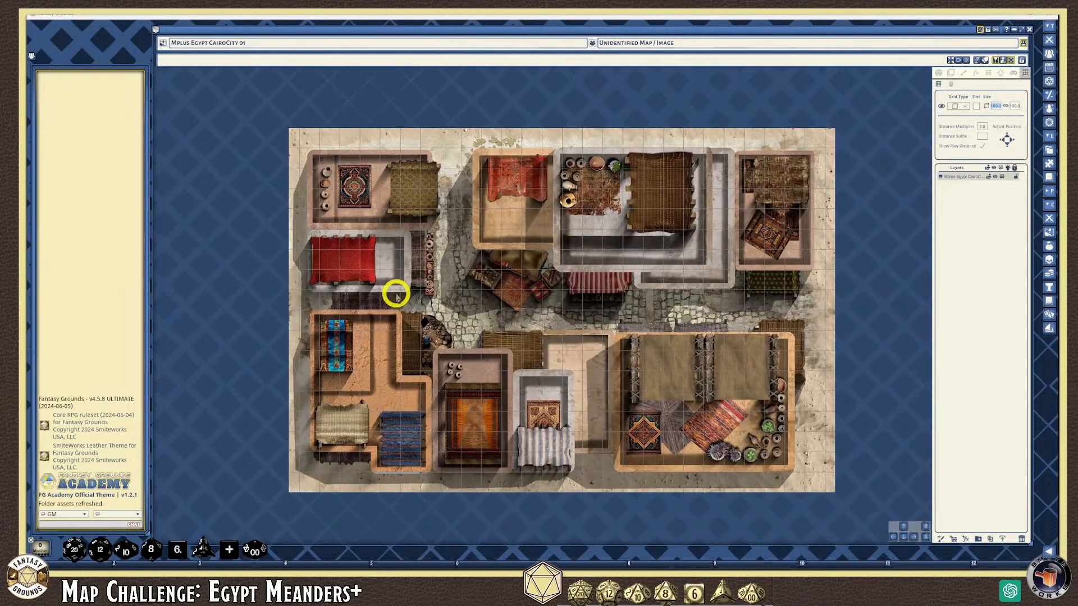
scroll(397, 294, up, 1)
scroll(397, 294, down, 1)
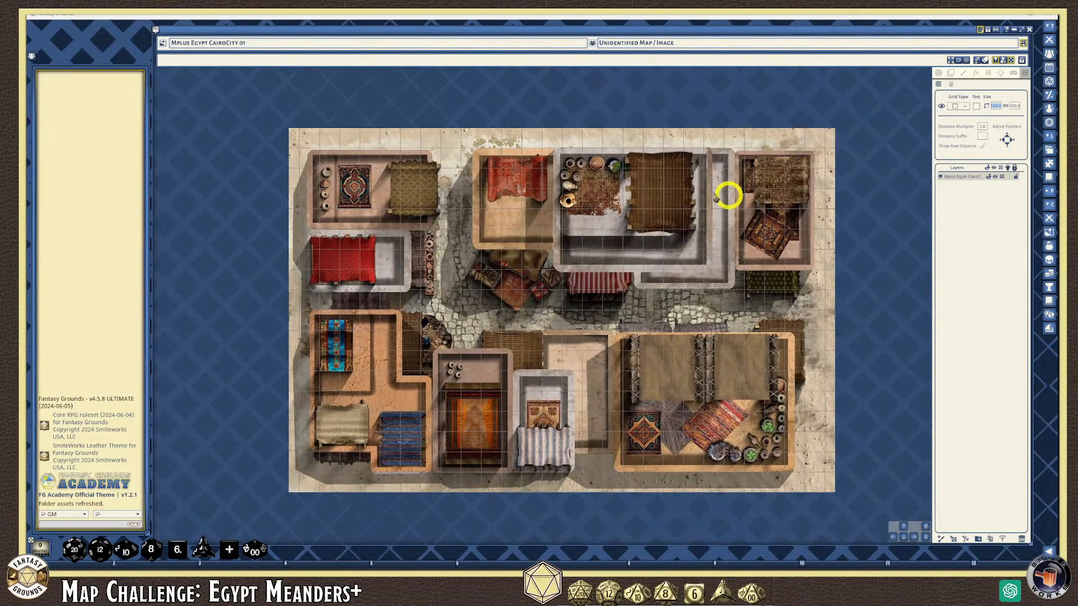
click(939, 74)
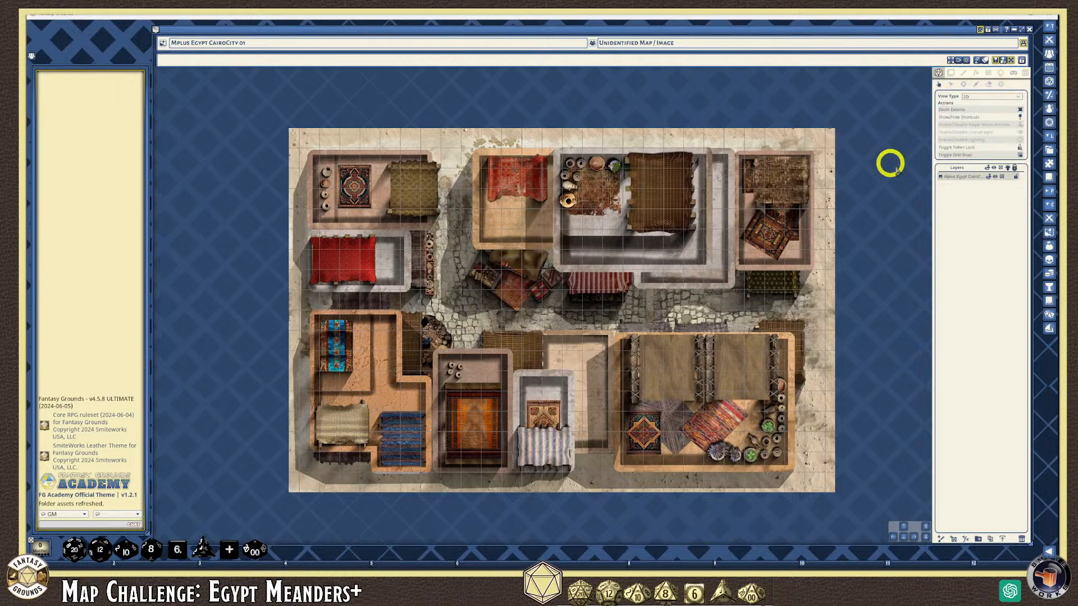
Switch back to the line-of-sight wall tools with the map image layer selected
click(988, 74)
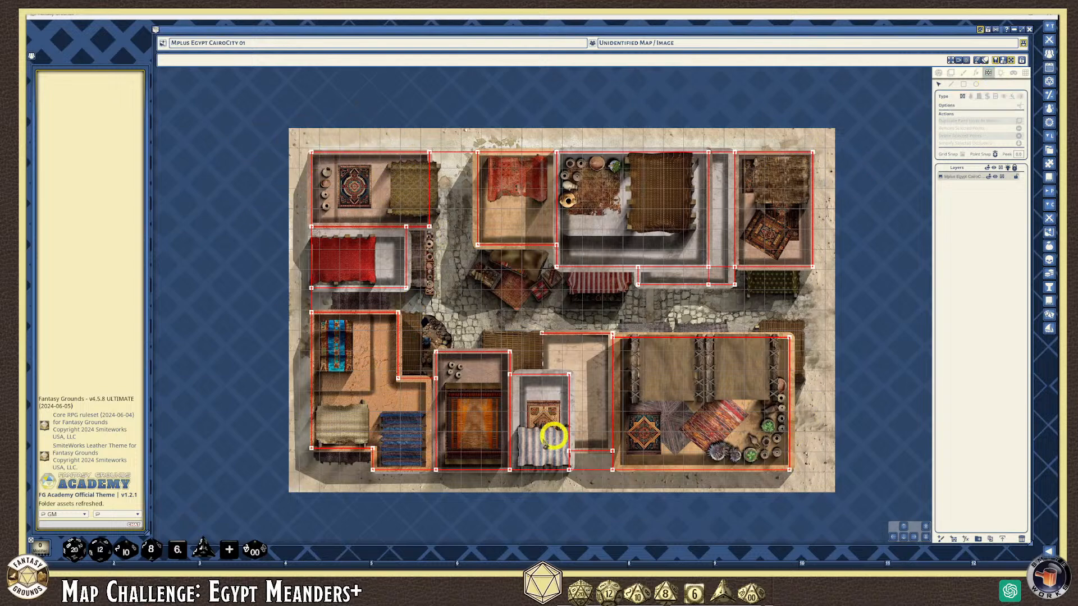
click(972, 179)
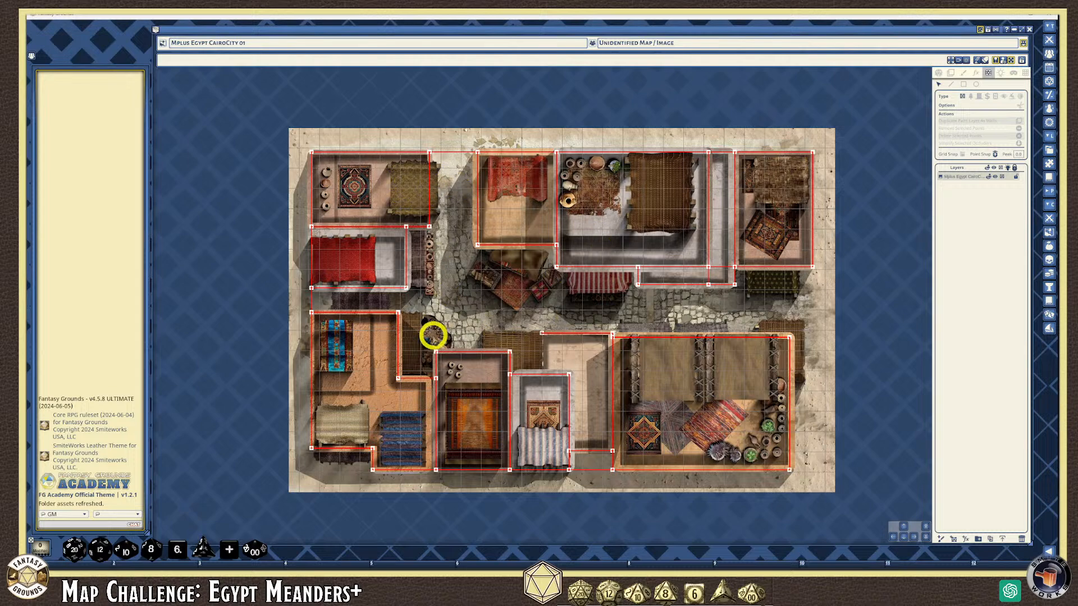
scroll(515, 321, up, 1)
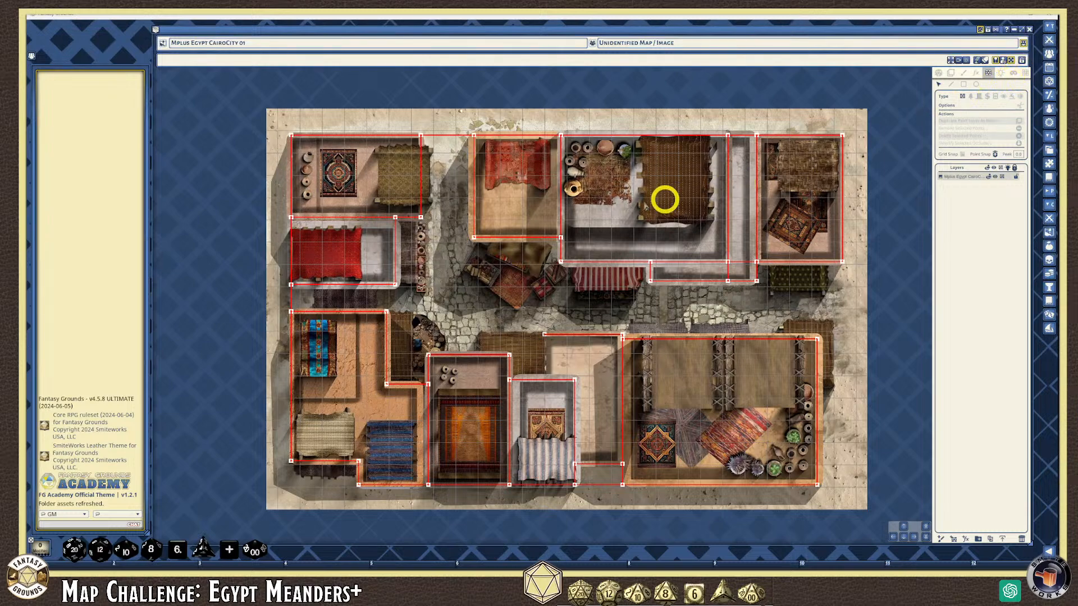
scroll(431, 259, up, 1)
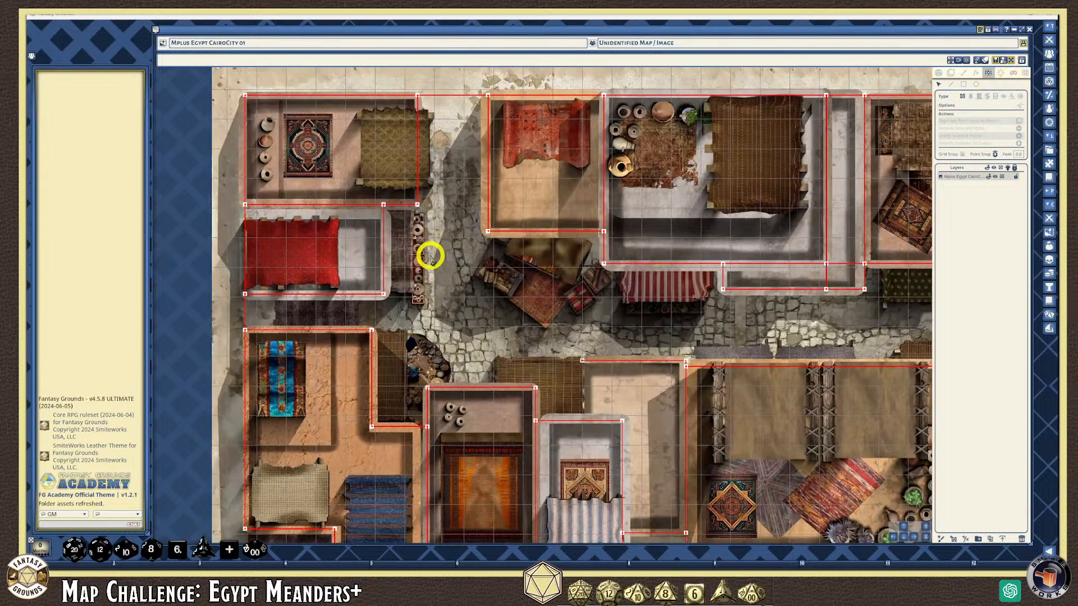
scroll(431, 256, down, 1)
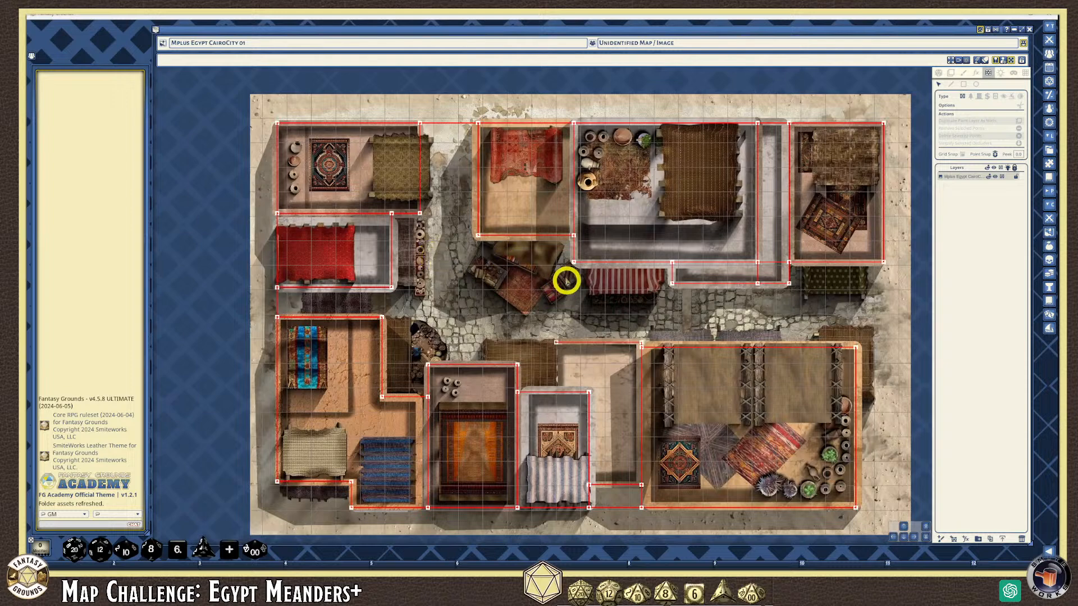
scroll(755, 295, up, 3)
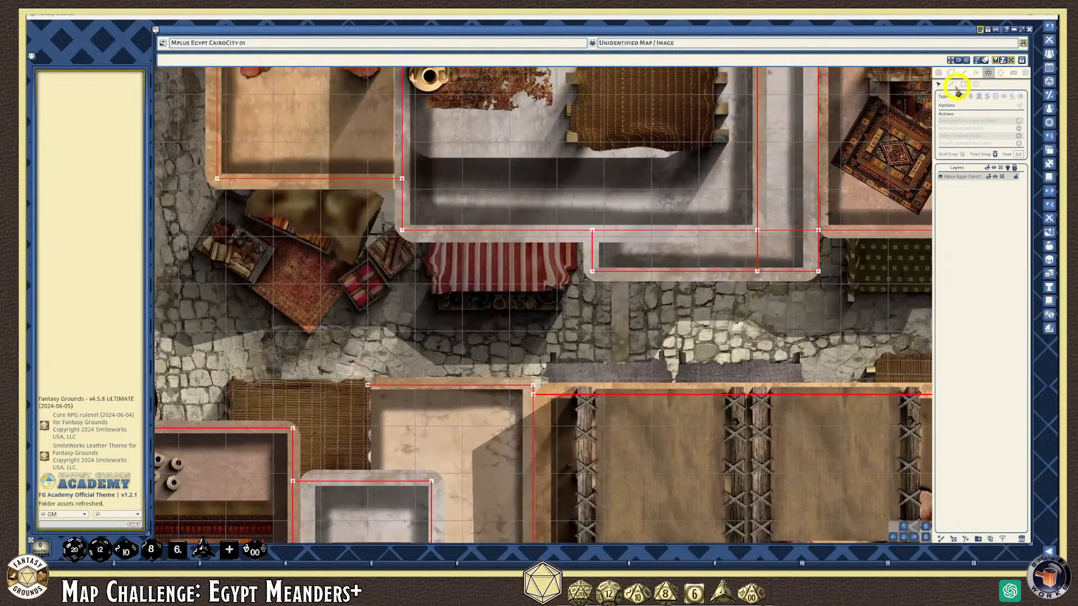
Draw a short diagonal wall line at the corridor corner below the upper-right buildings
scroll(833, 213, down, 2)
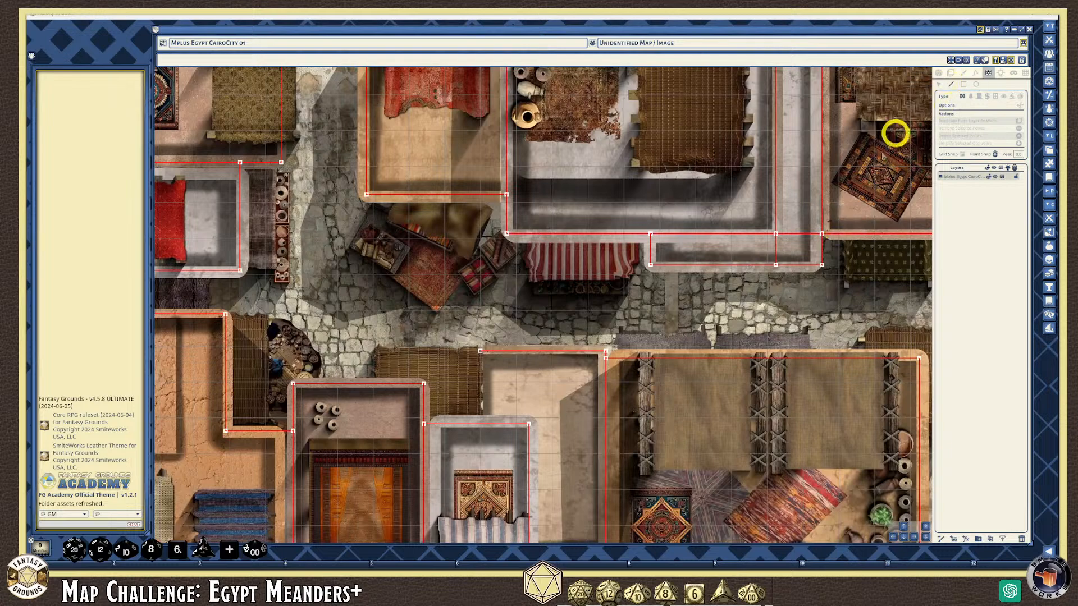
click(799, 213)
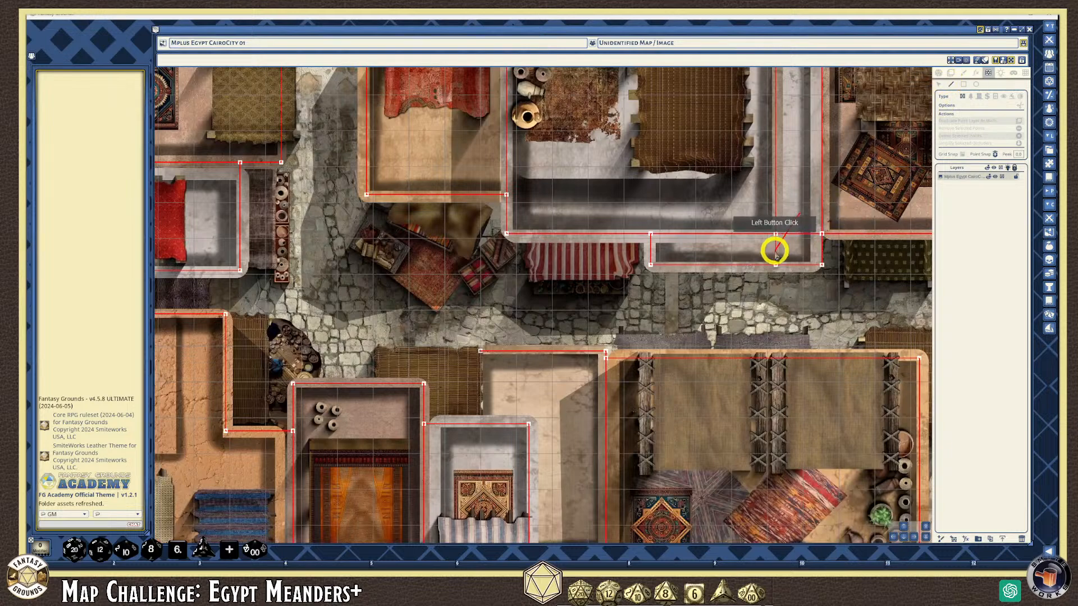
click(777, 252)
scroll(780, 250, down, 2)
scroll(241, 260, up, 2)
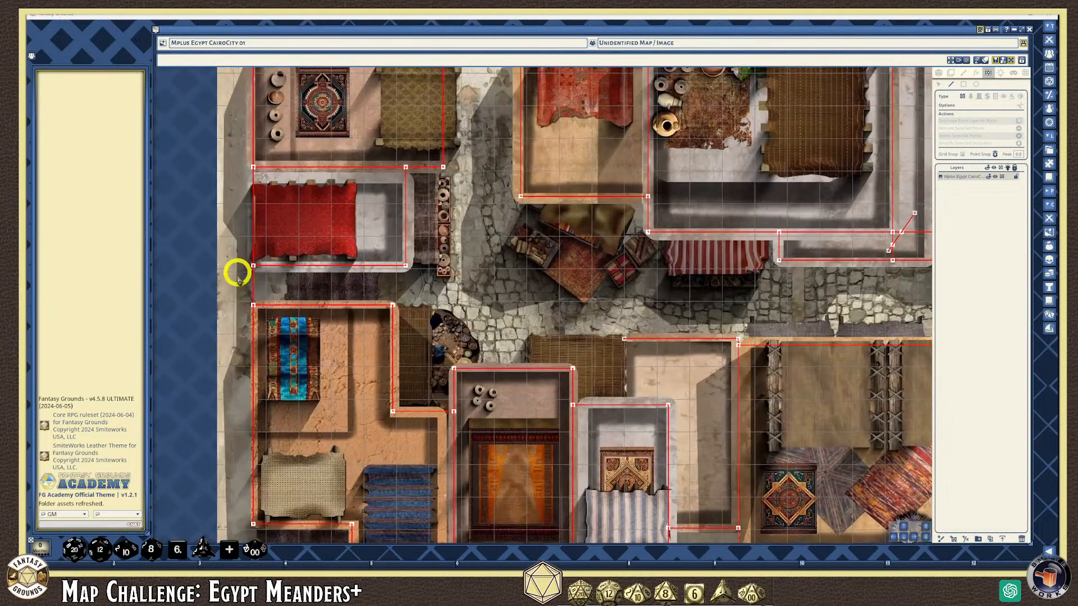
scroll(250, 303, up, 2)
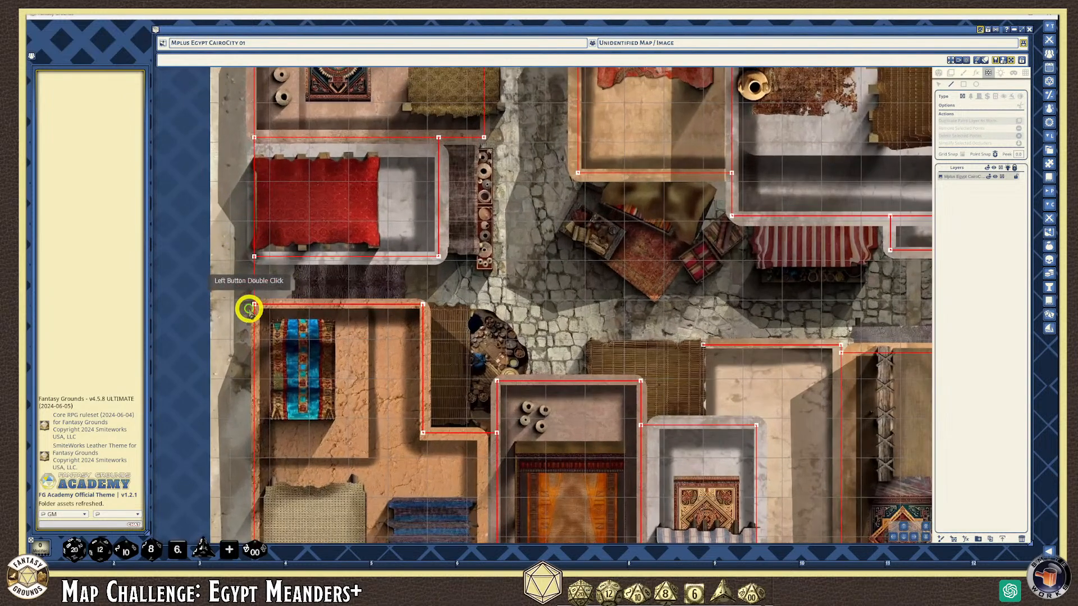
scroll(423, 332, down, 3)
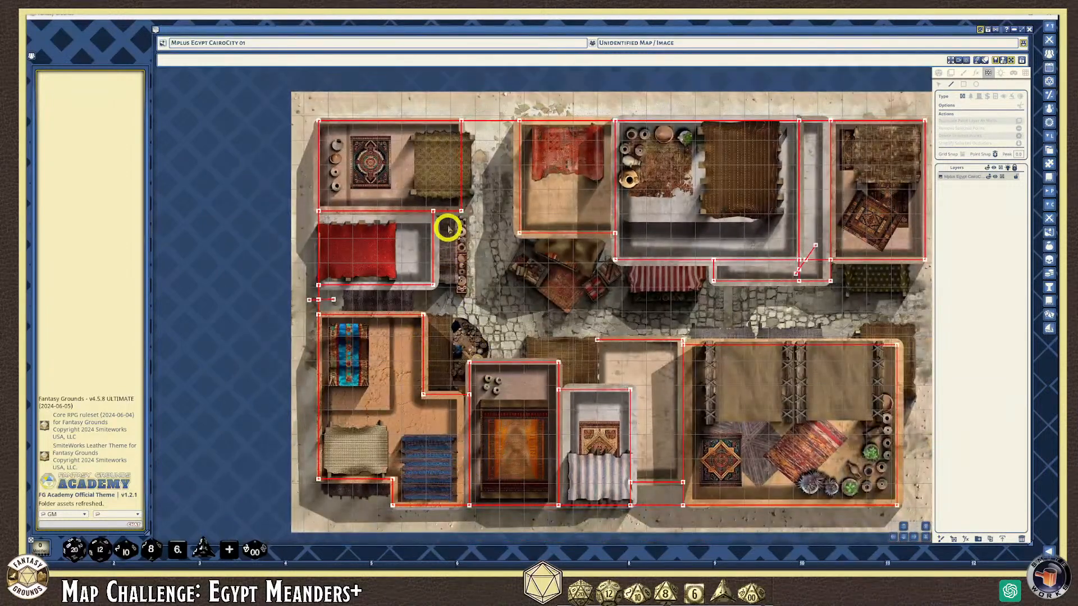
scroll(651, 416, up, 2)
scroll(665, 409, down, 1)
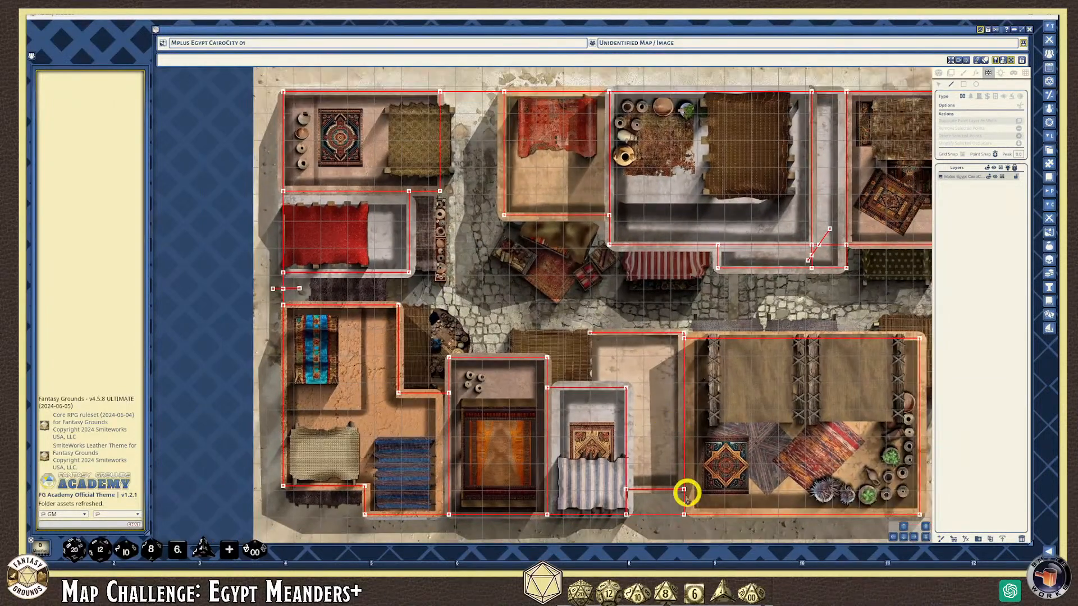
Pan right and zoom in to inspect the new corner wall up close
click(663, 524)
scroll(760, 520, down, 1)
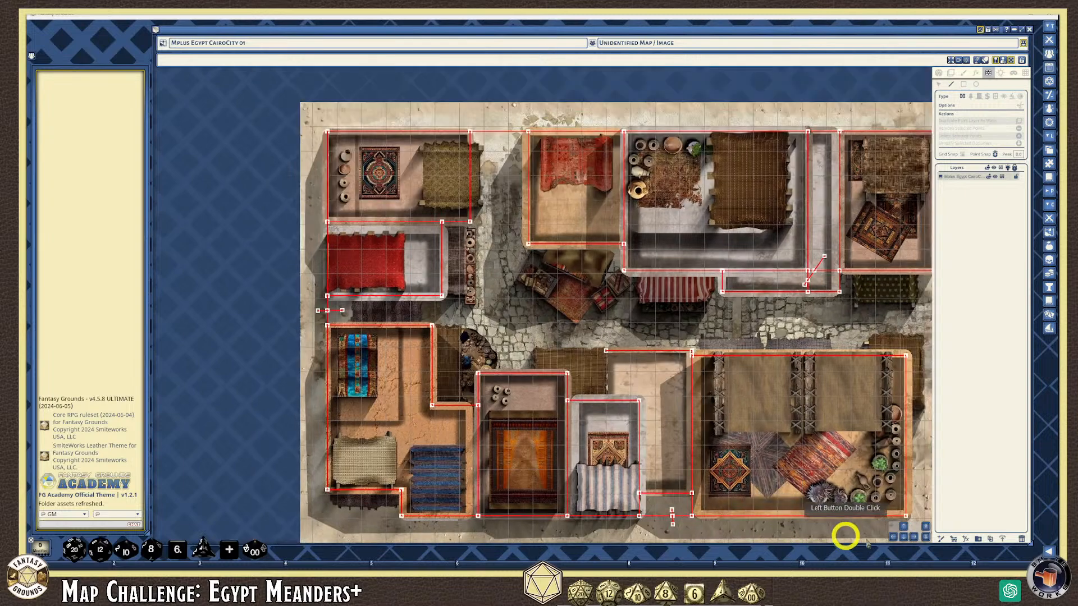
click(914, 539)
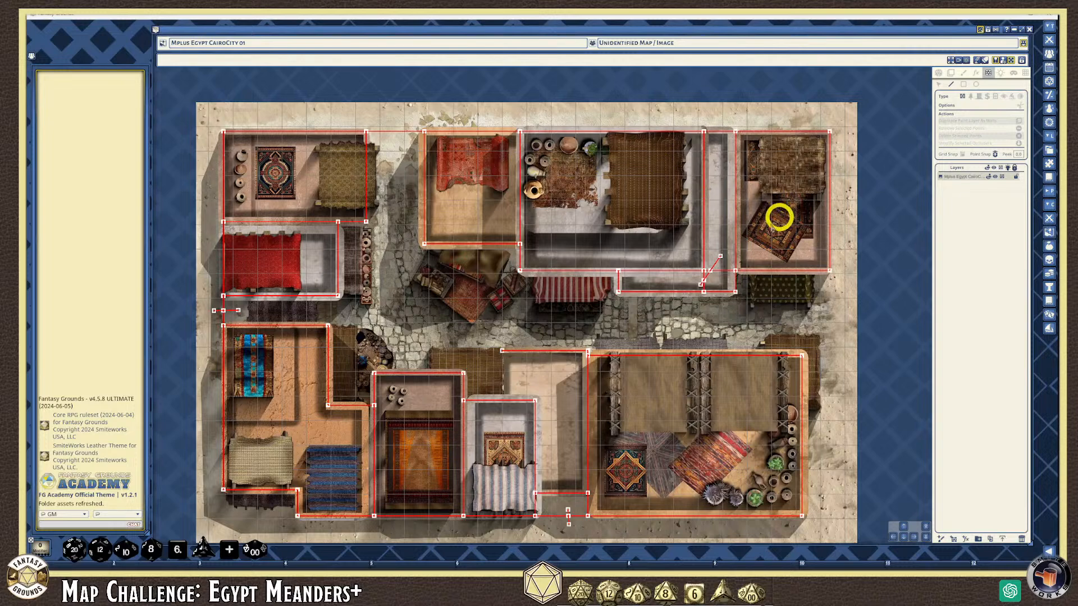
scroll(745, 233, up, 3)
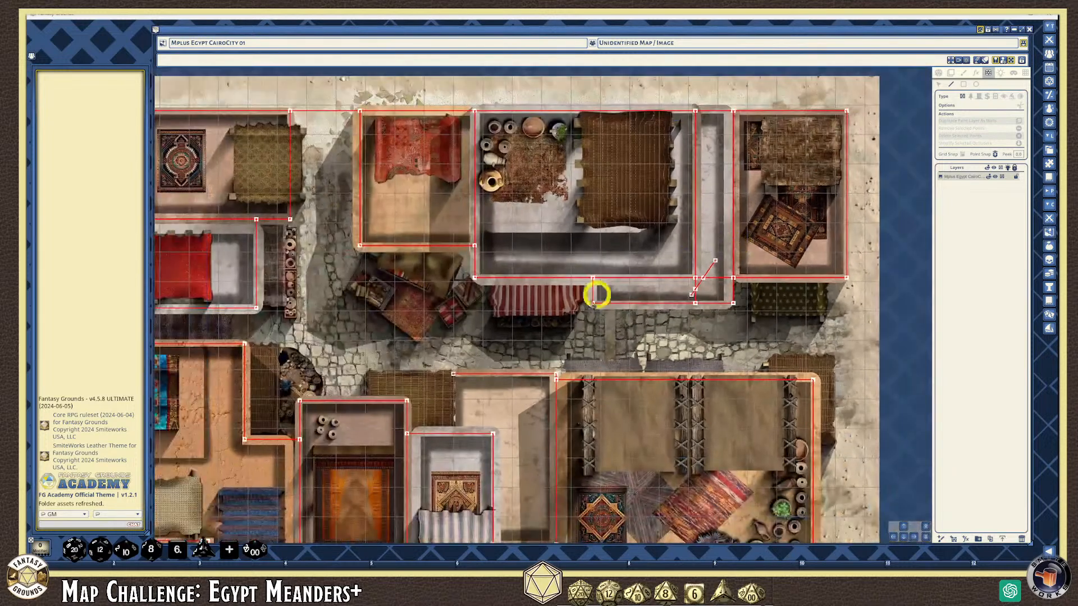
scroll(289, 351, down, 2)
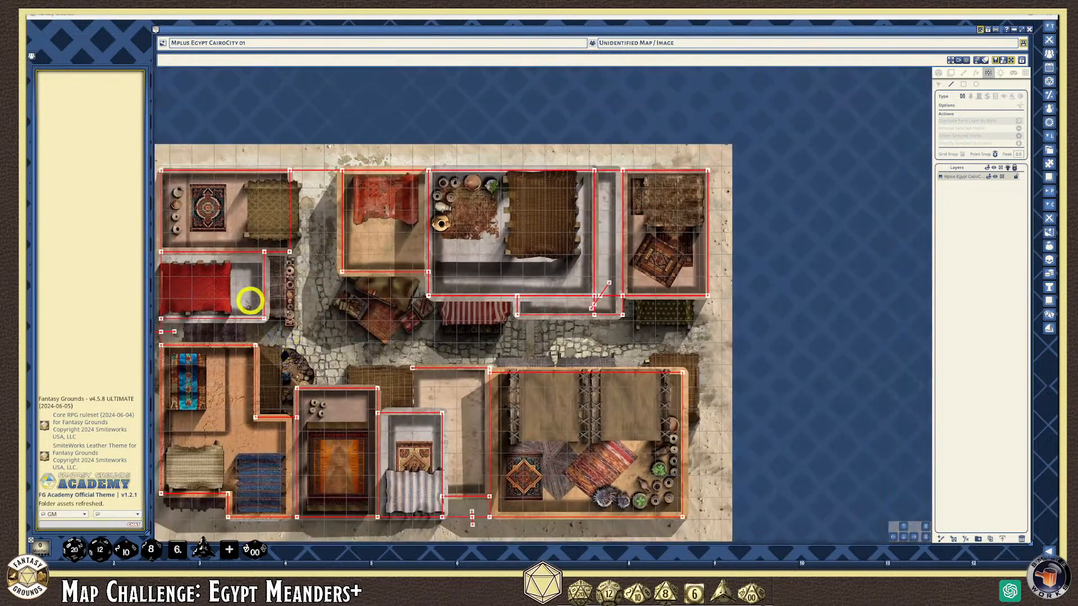
scroll(190, 303, up, 3)
scroll(189, 303, down, 3)
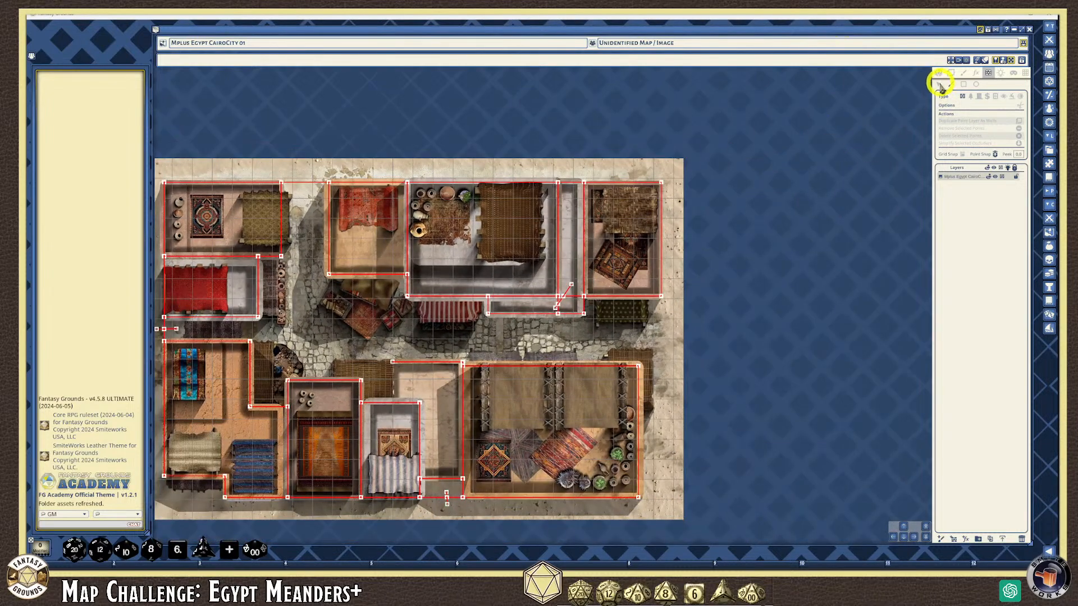
scroll(575, 303, up, 3)
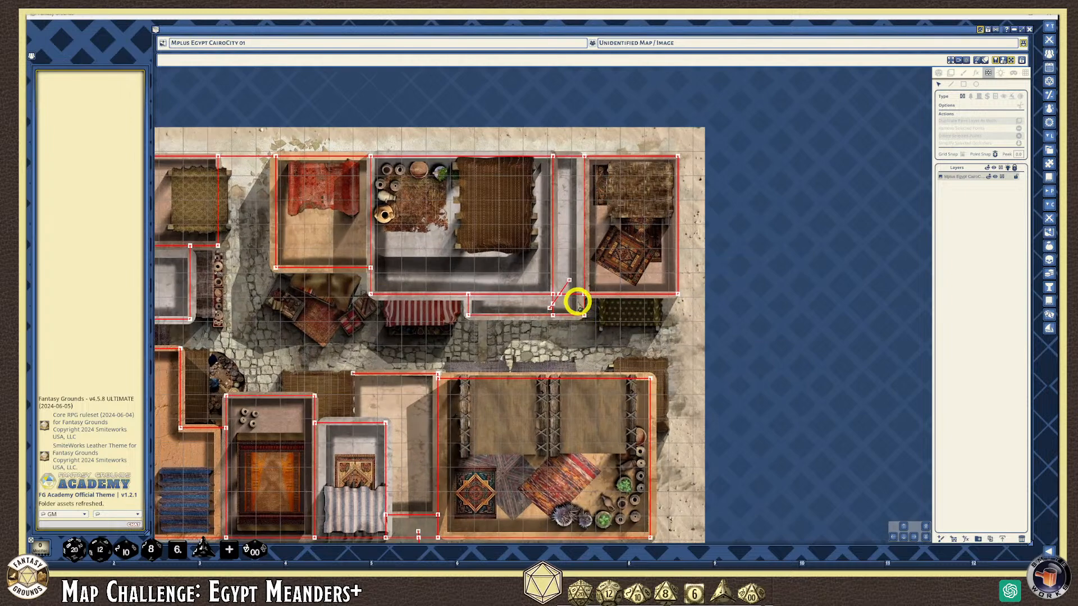
scroll(574, 304, up, 3)
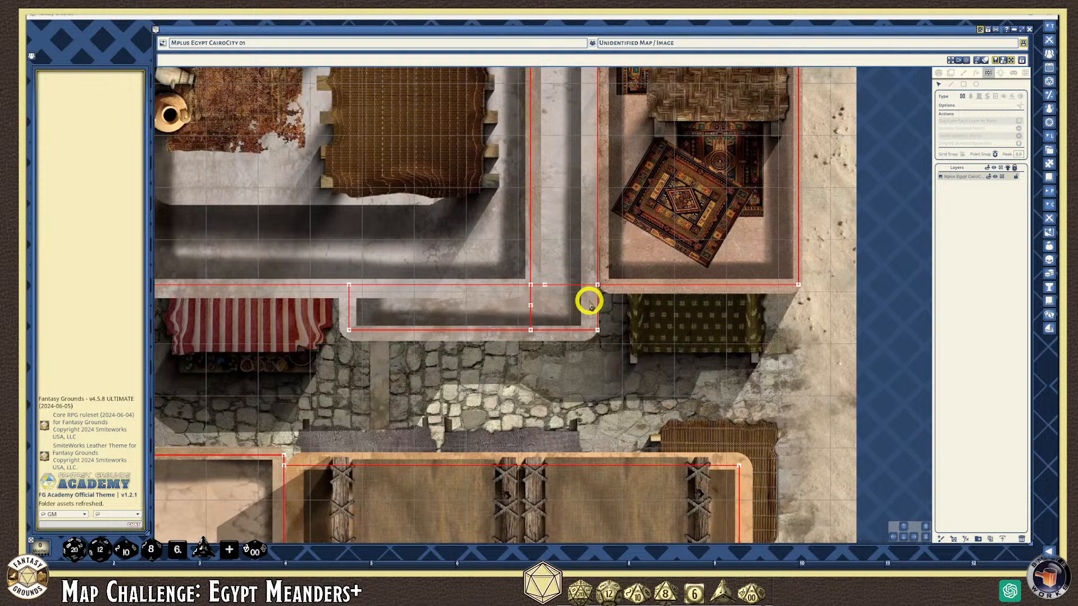
Delete the stray corner point and the extra vertical wall piece in the corridor
click(545, 287)
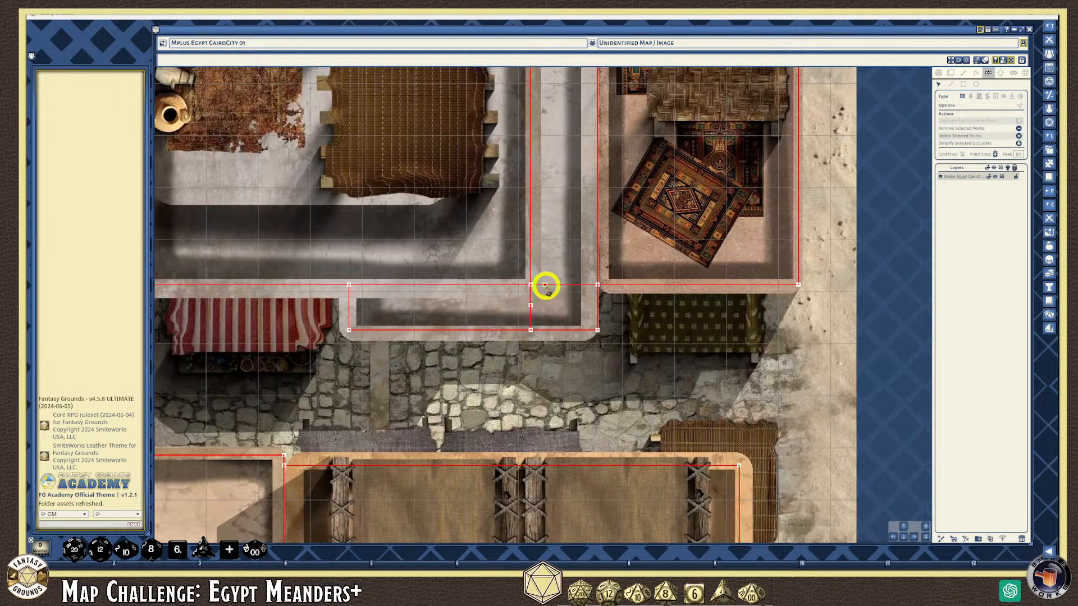
key(Delete)
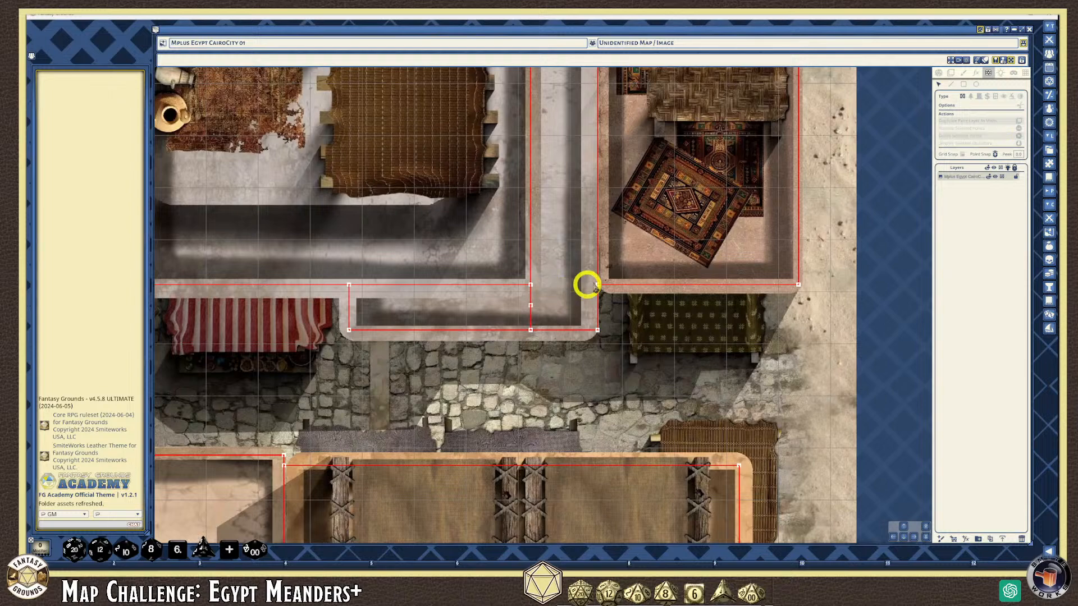
drag(577, 309, 378, 302)
key(Delete)
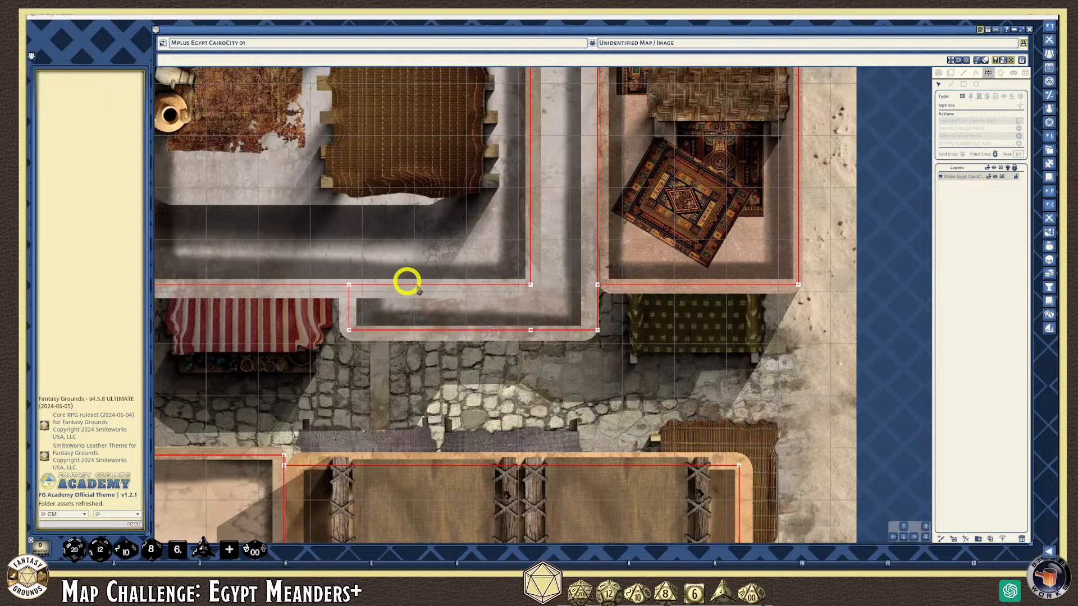
Remove the extra midpoint from the corridor's bottom wall
scroll(431, 325, down, 6)
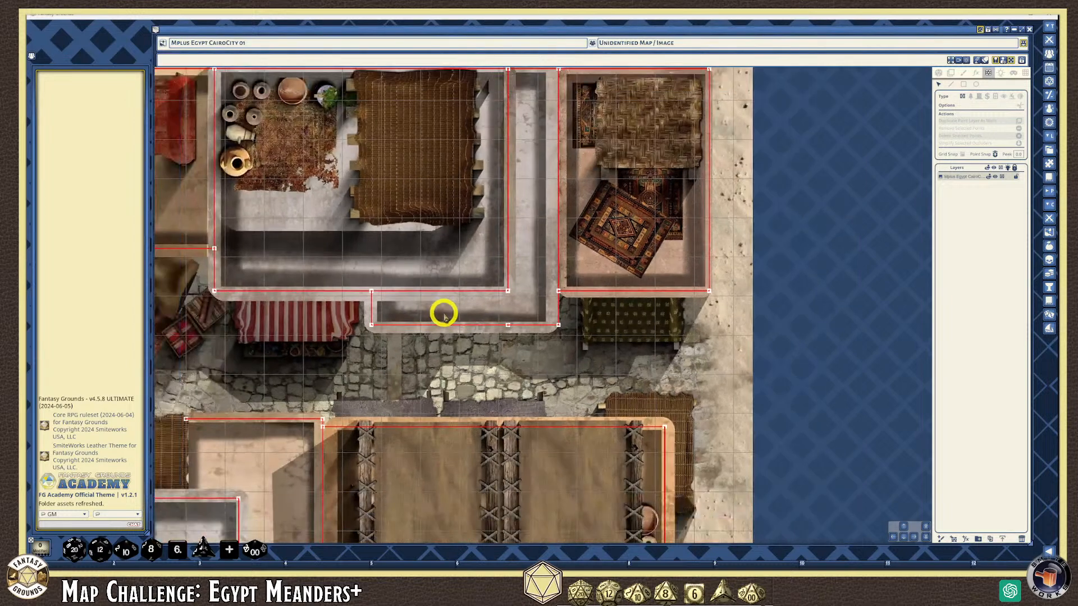
scroll(461, 317, up, 8)
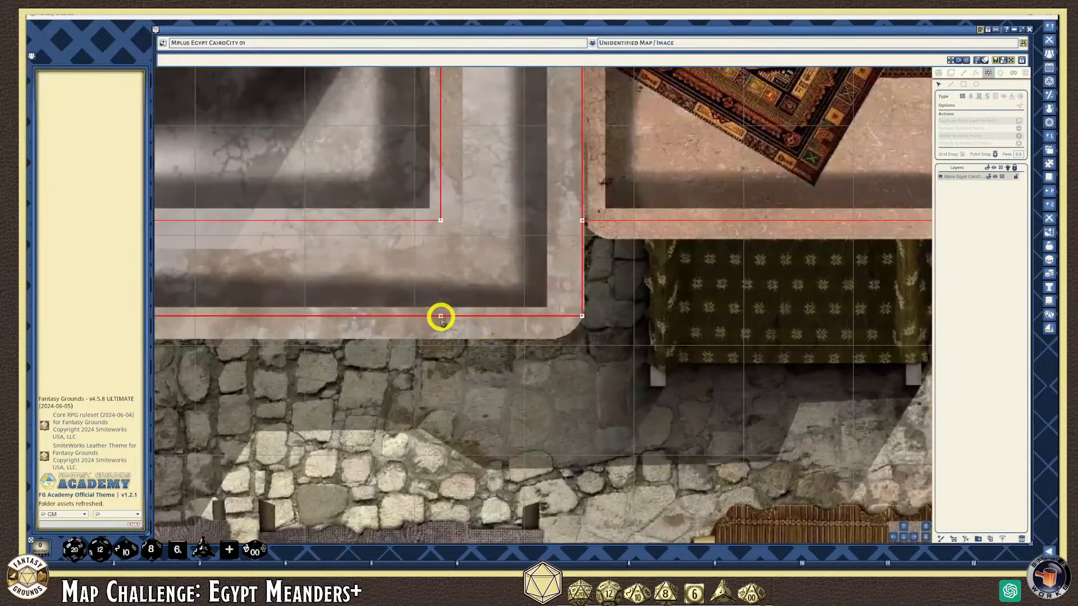
click(440, 316)
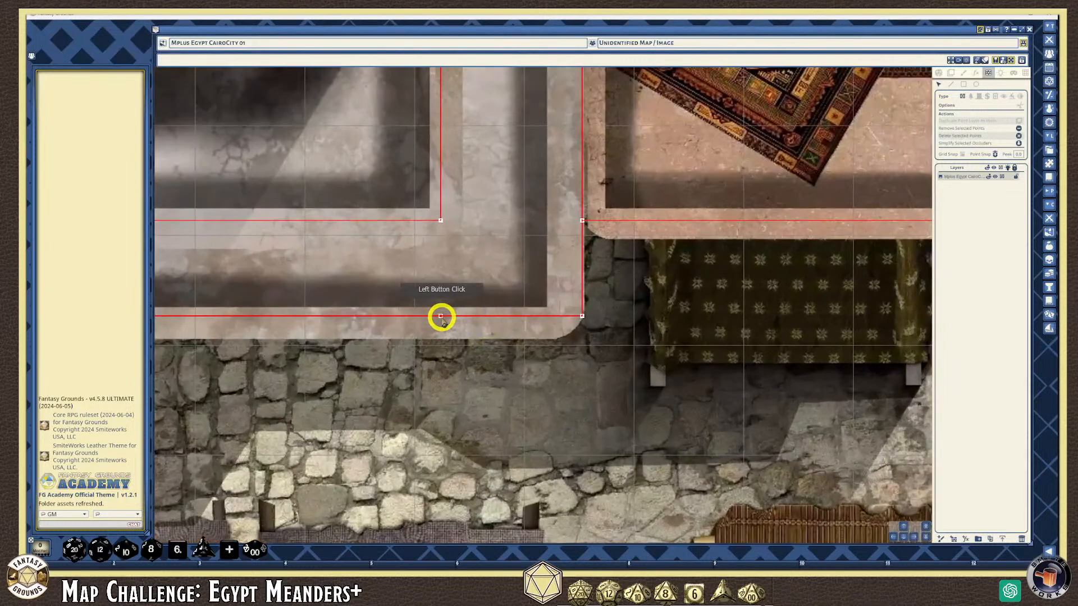
click(1018, 128)
scroll(486, 320, down, 3)
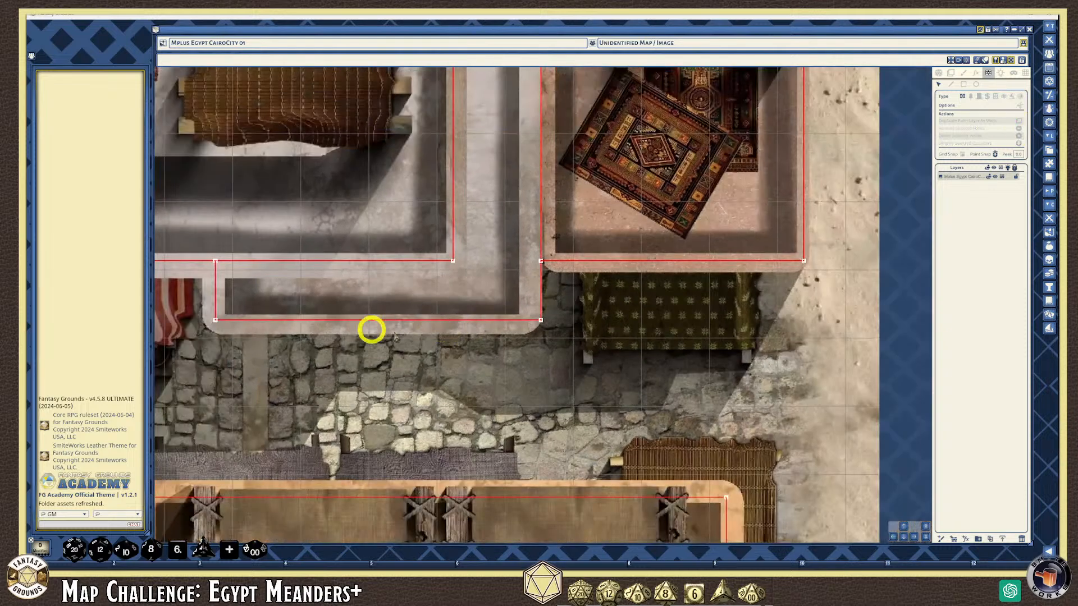
Draw a wall line from the map's top edge down into the street between buildings
scroll(416, 334, down, 1)
scroll(416, 334, up, 3)
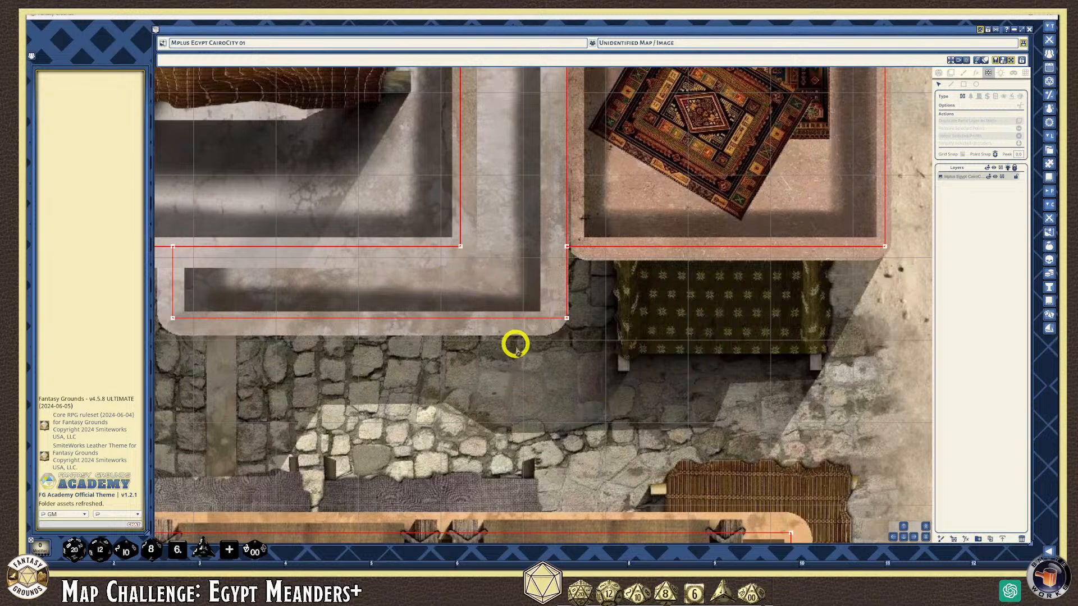
scroll(483, 354, down, 1)
scroll(460, 359, down, 3)
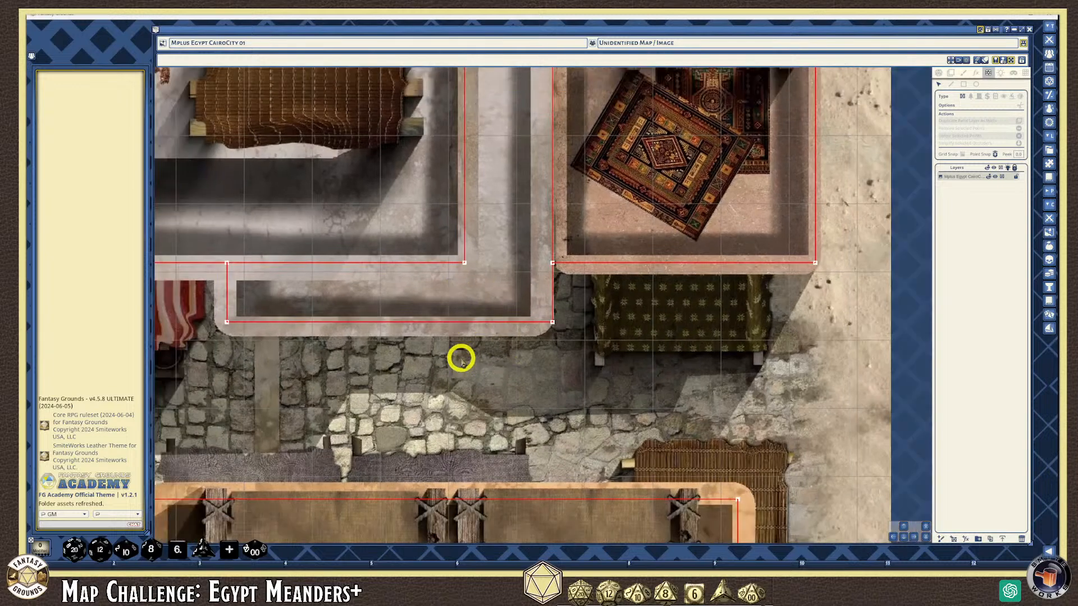
scroll(464, 362, down, 2)
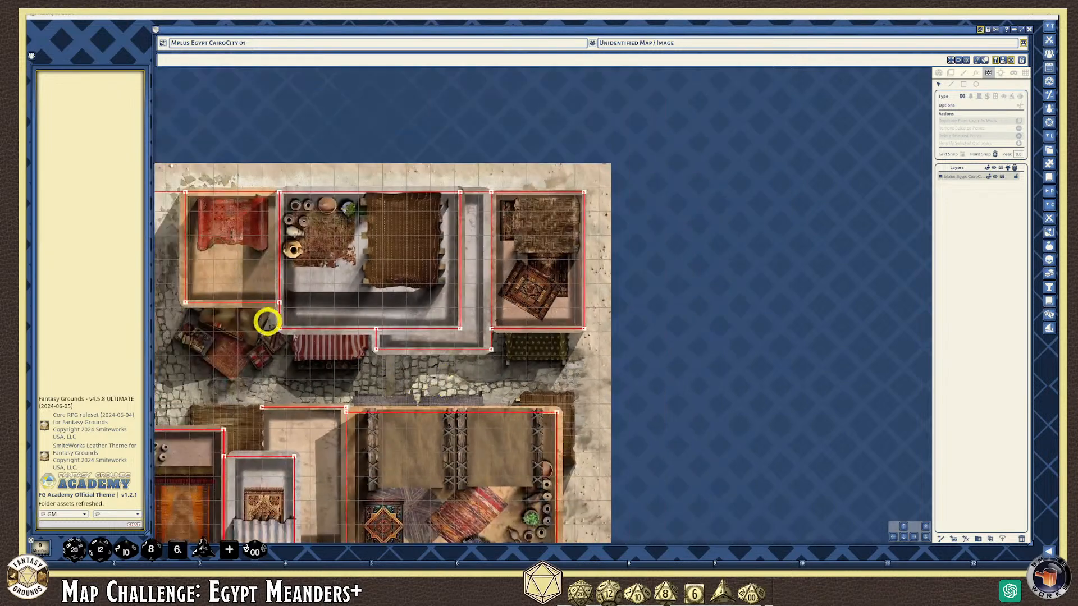
click(892, 539)
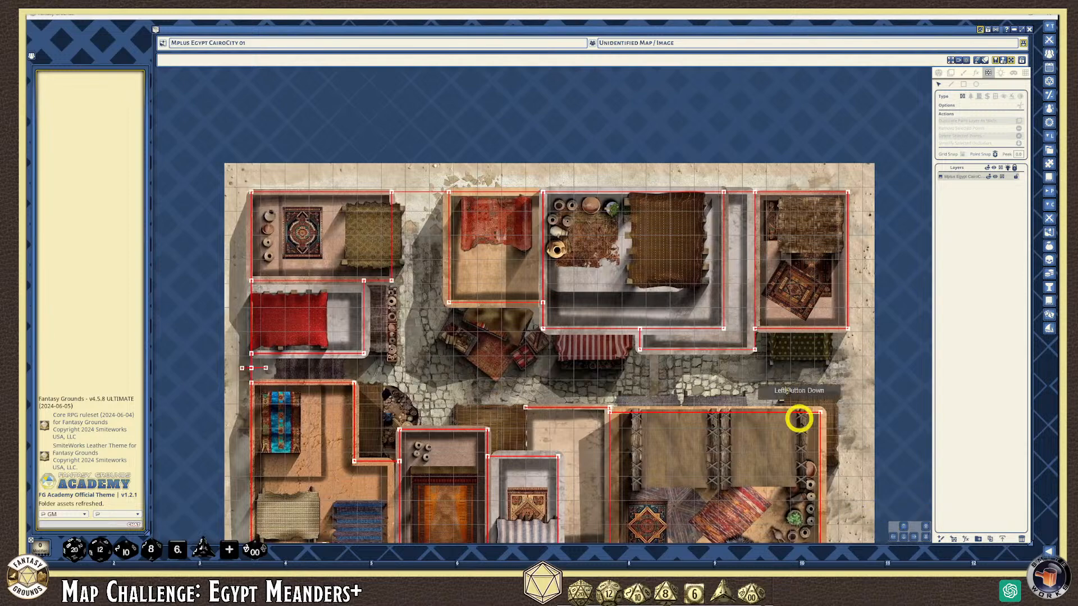
click(951, 84)
click(421, 180)
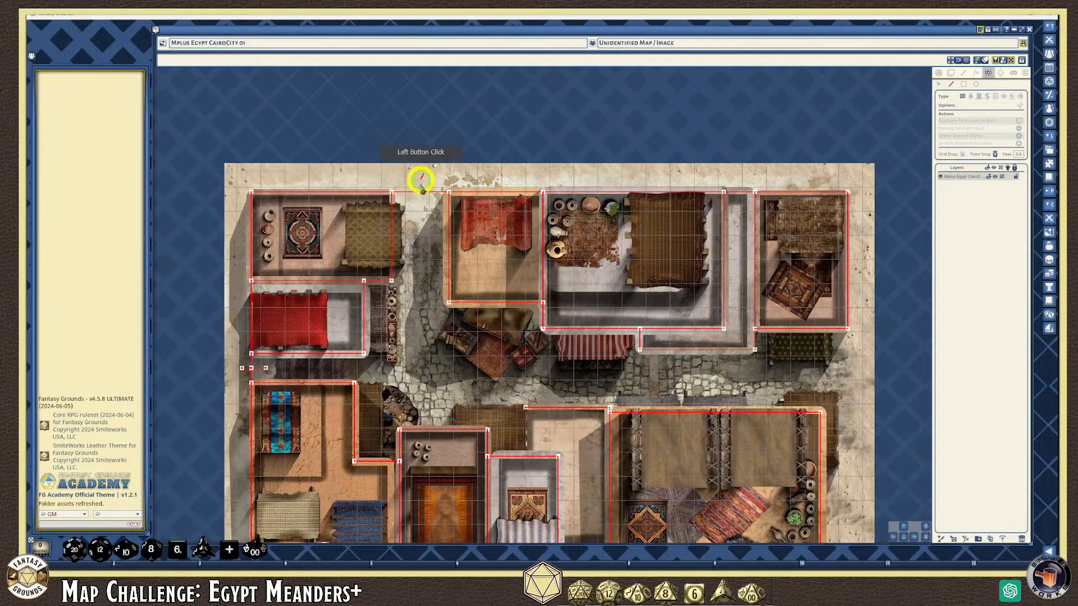
click(423, 217)
Select the wall line crossing the street and delete it
scroll(399, 231, up, 1)
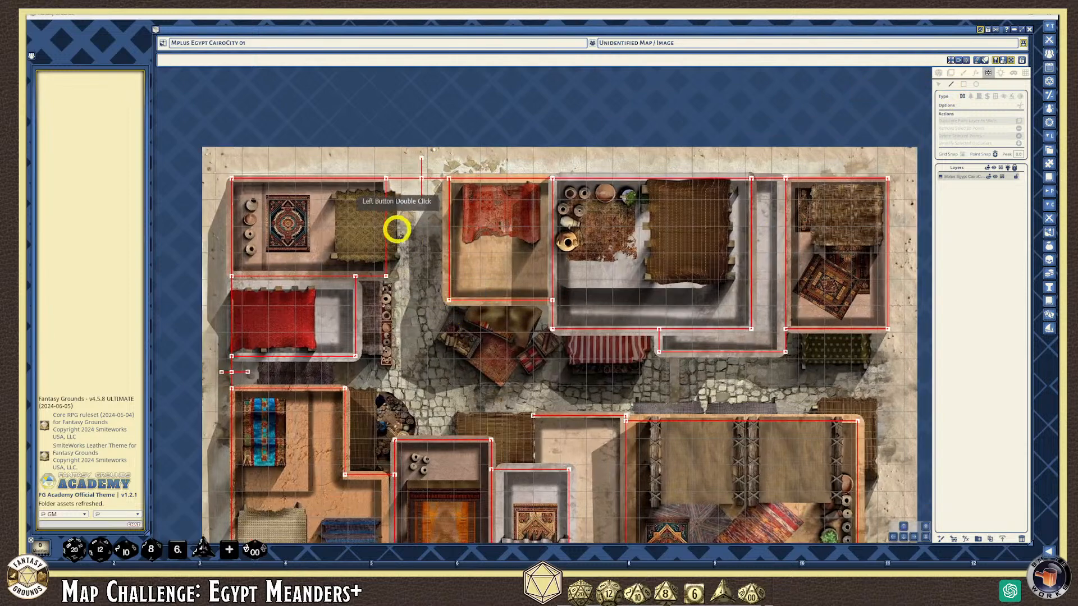
click(937, 85)
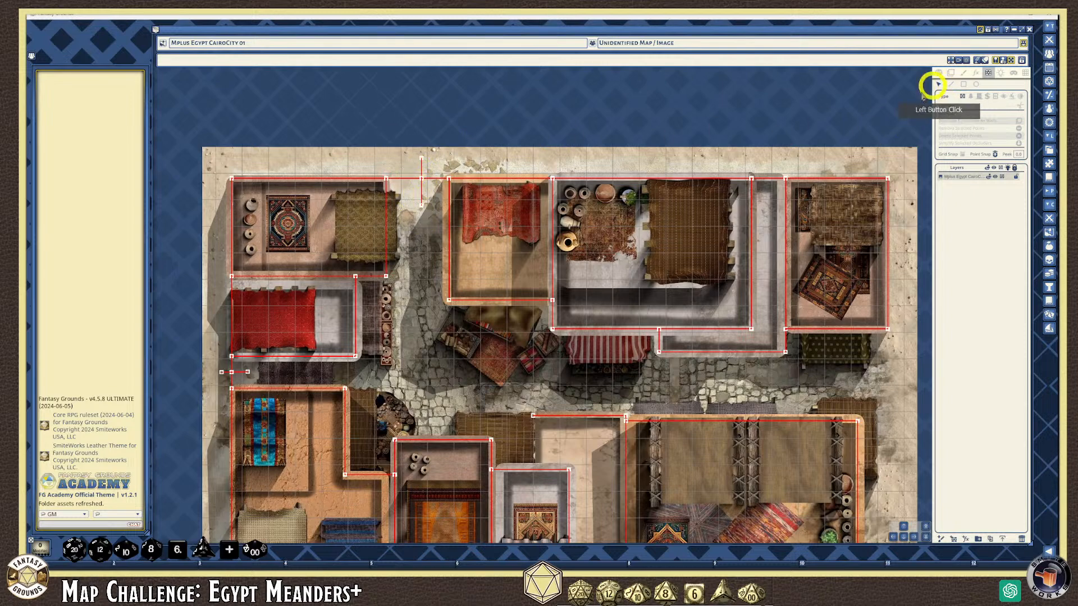
click(422, 161)
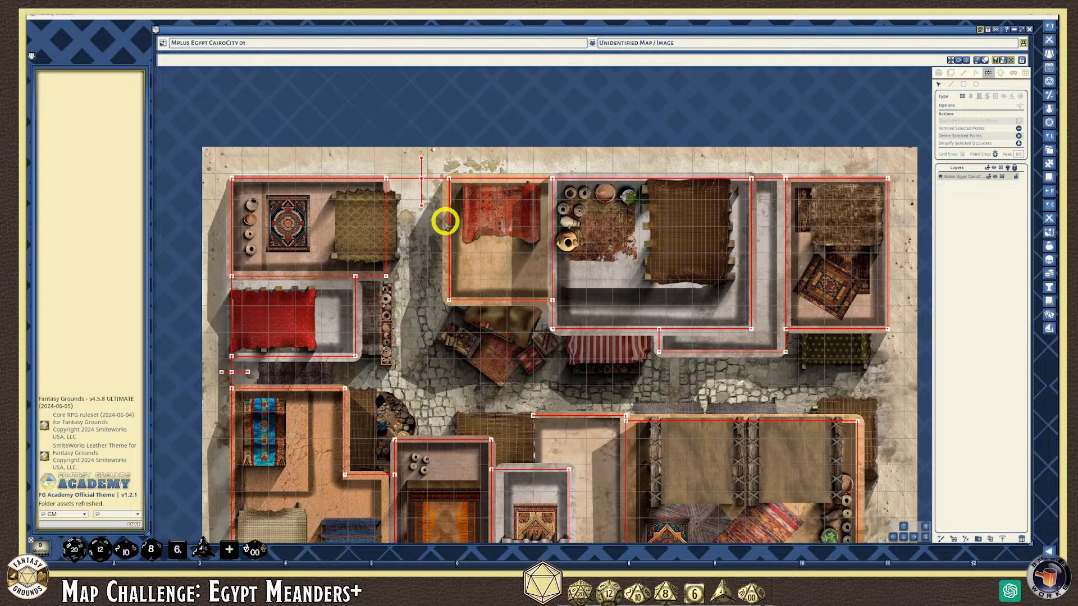
click(421, 179)
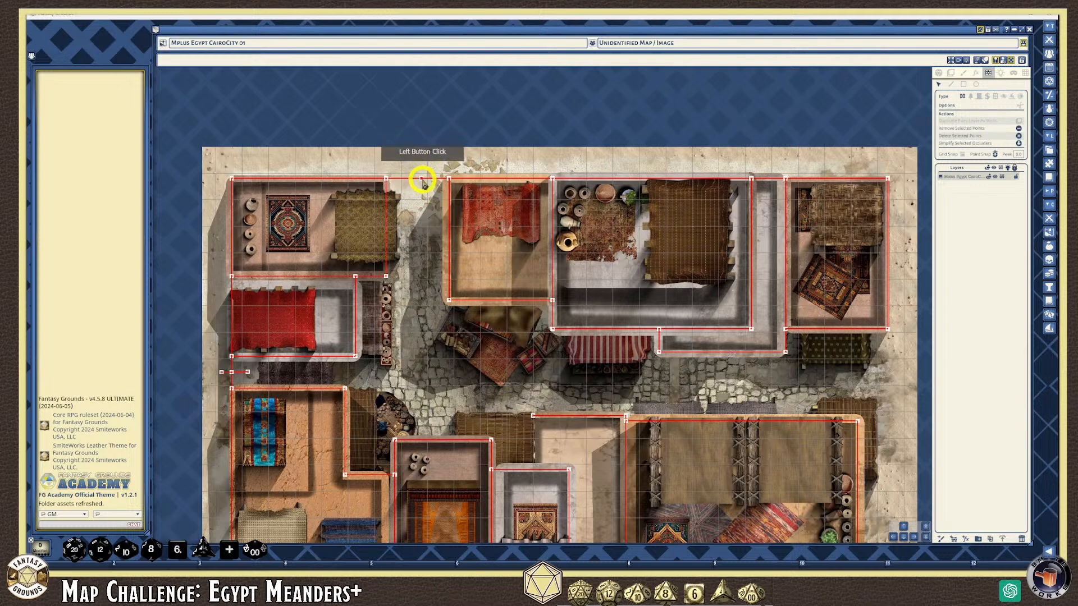
scroll(422, 183, up, 4)
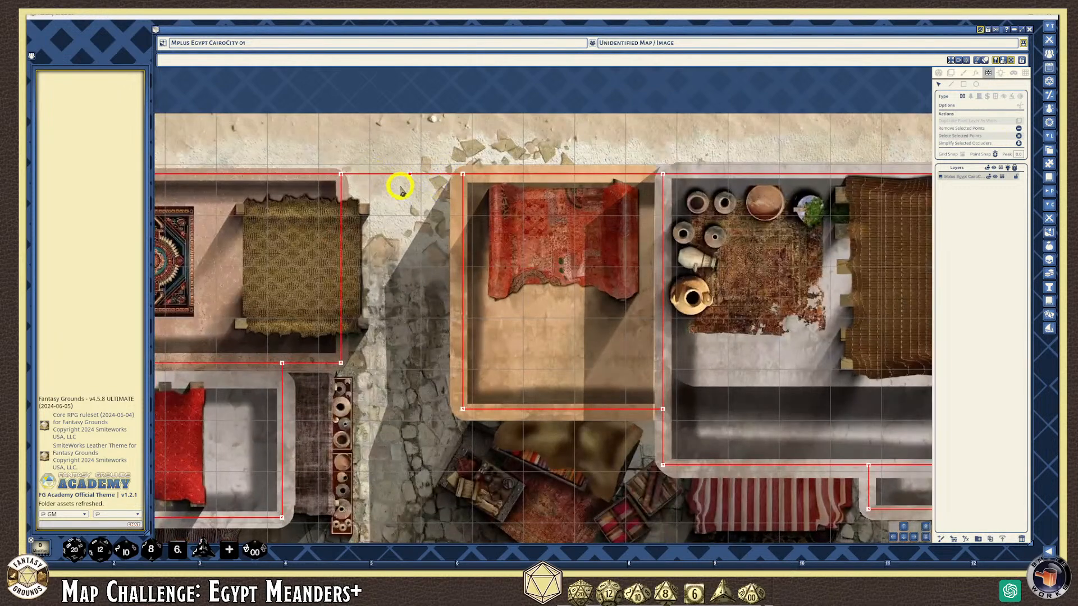
key(Delete)
scroll(385, 183, down, 4)
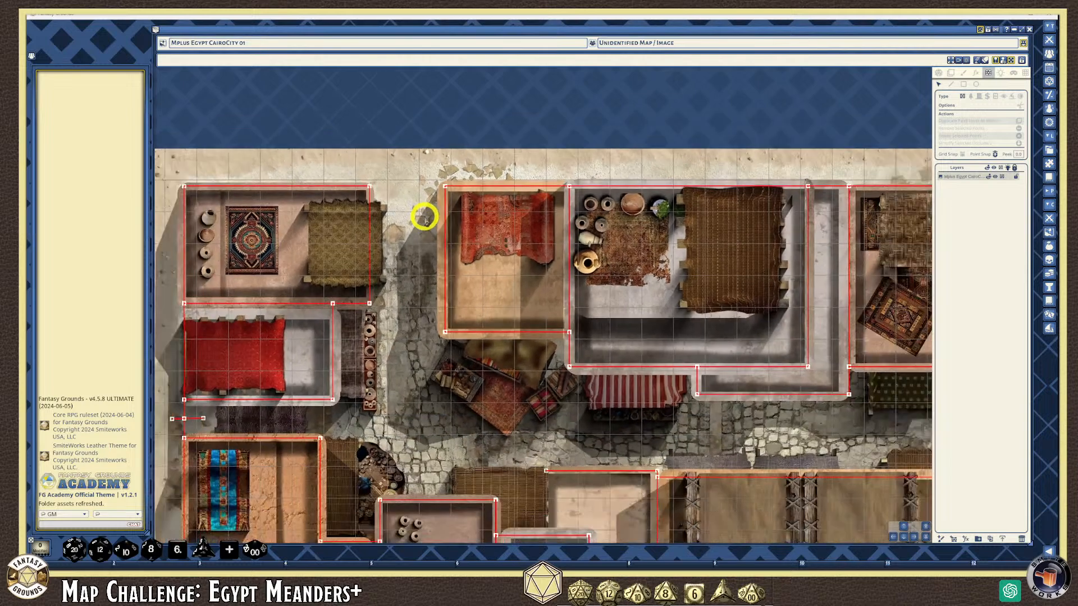
scroll(601, 357, down, 3)
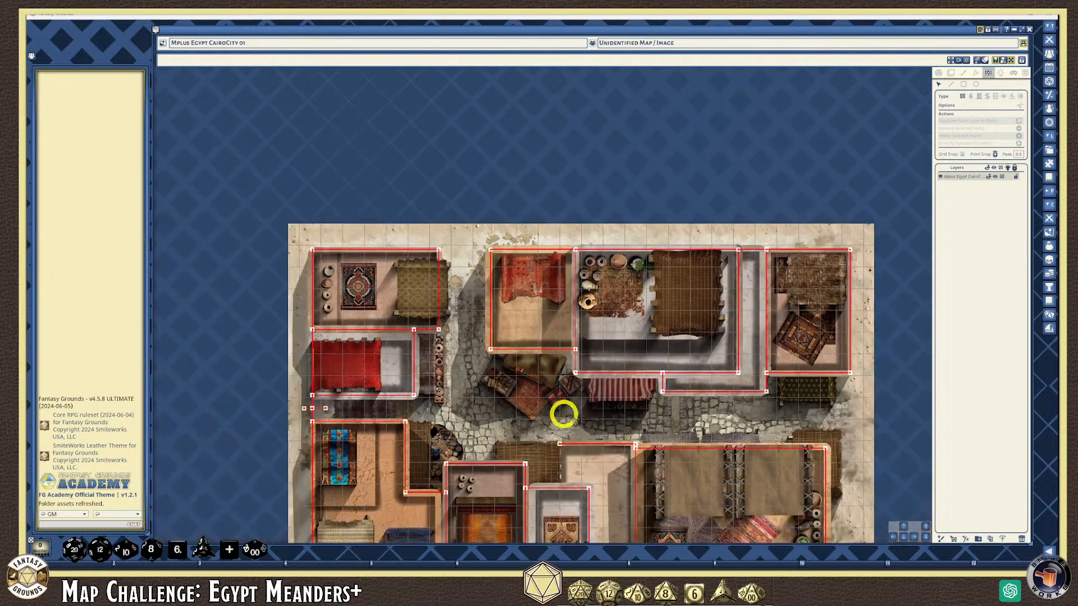
scroll(298, 402, up, 3)
scroll(334, 402, up, 3)
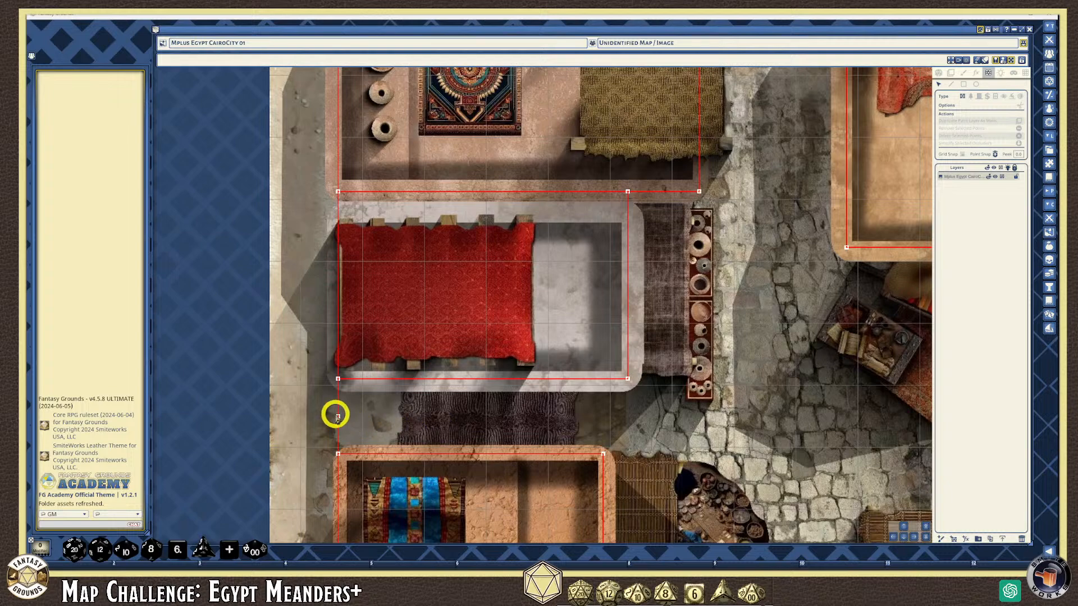
Delete the tiny stray wall piece beside the red-canopied house
click(437, 427)
scroll(437, 421, down, 5)
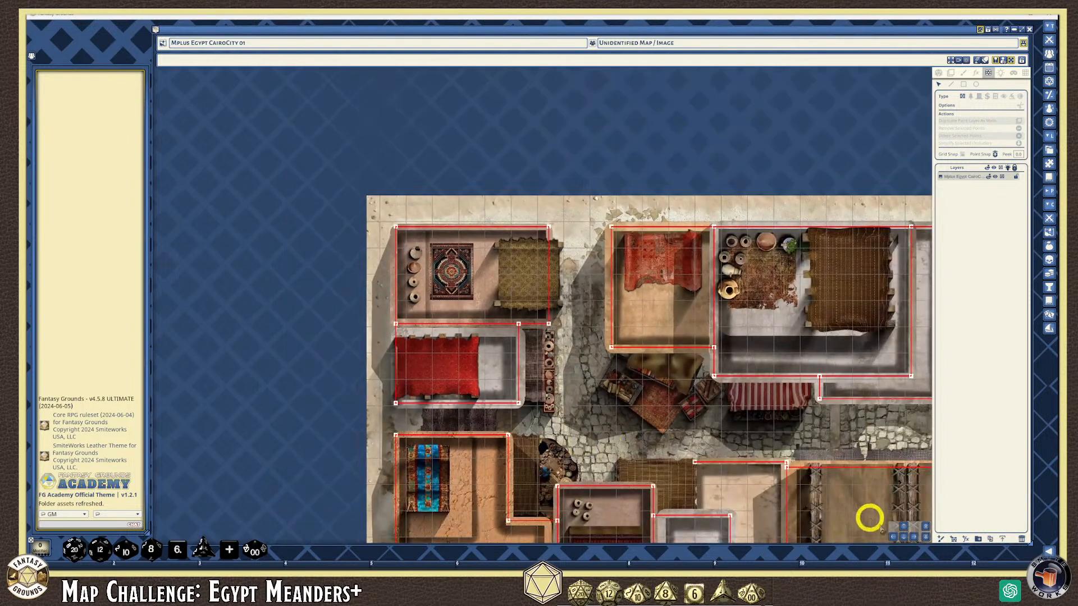
click(903, 538)
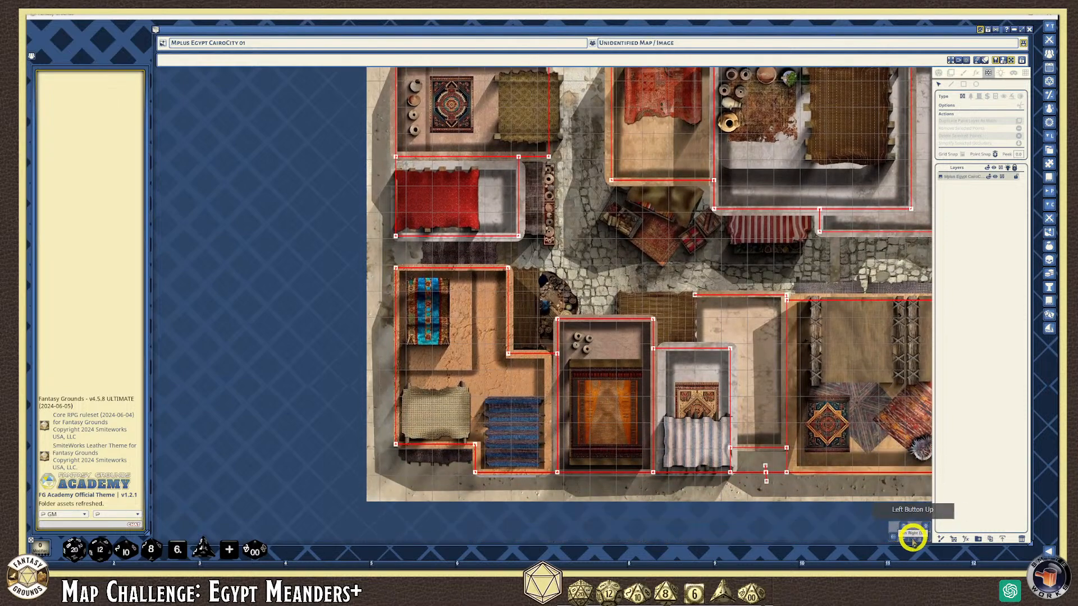
click(903, 537)
click(916, 537)
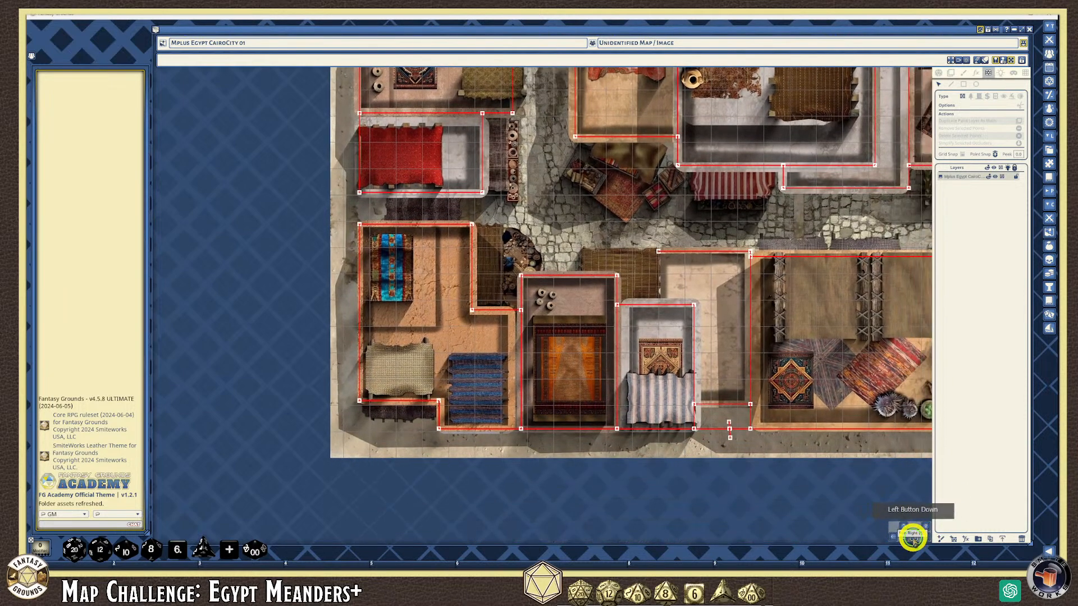
Add a new point to the short wall between the lower buildings
scroll(372, 445, up, 3)
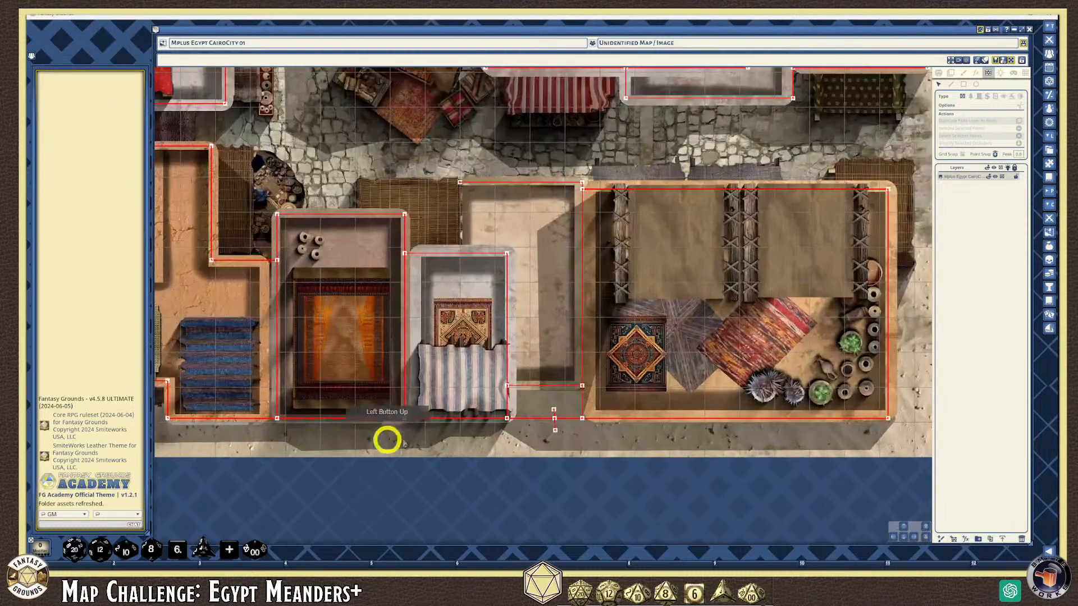
double_click(630, 417)
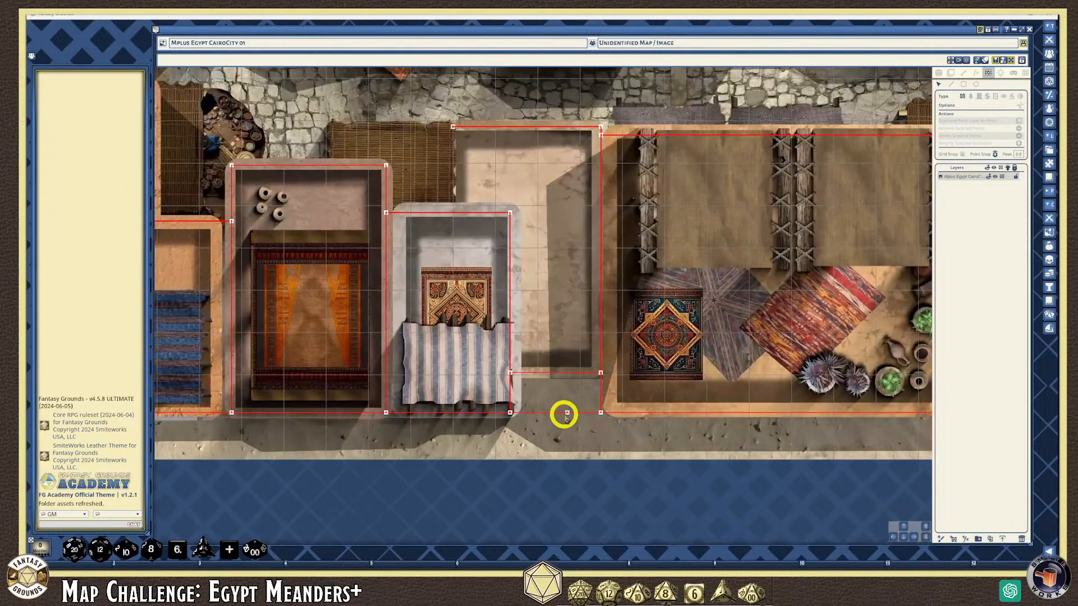
click(570, 412)
scroll(639, 417, down, 3)
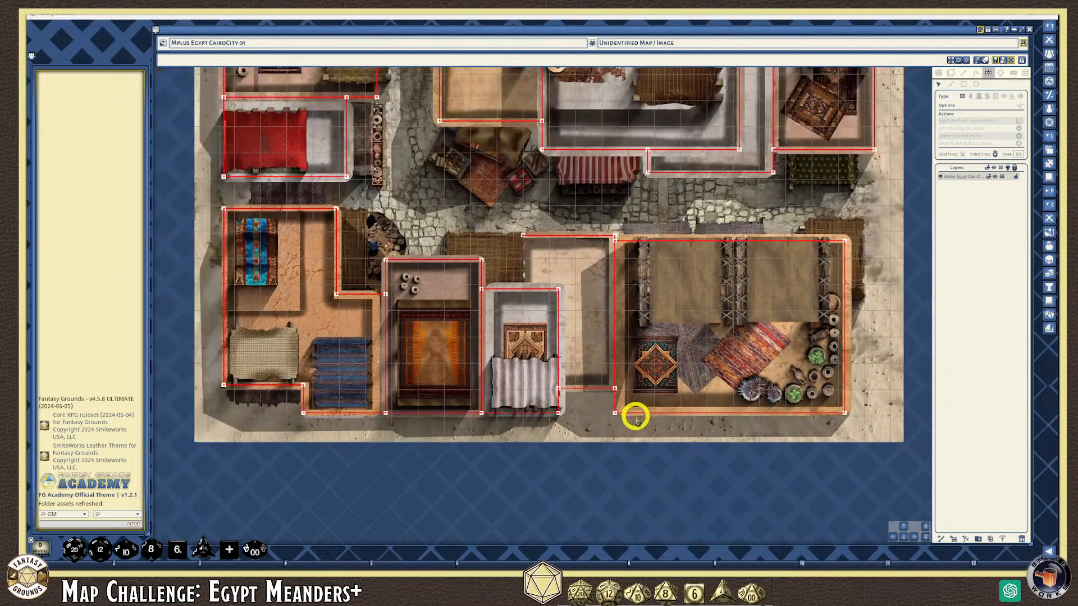
click(902, 526)
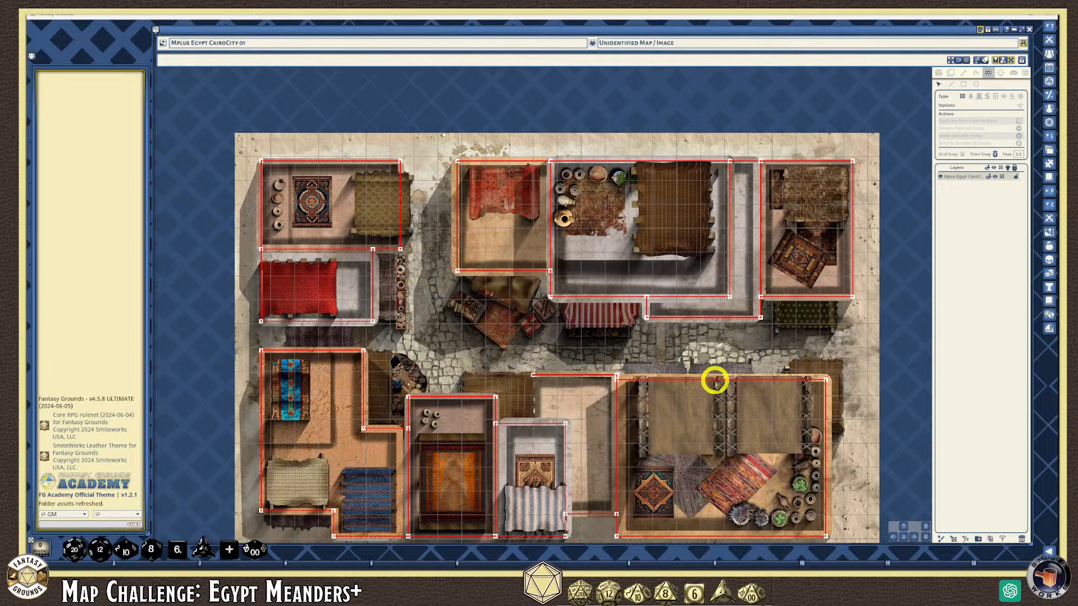
scroll(642, 390, up, 5)
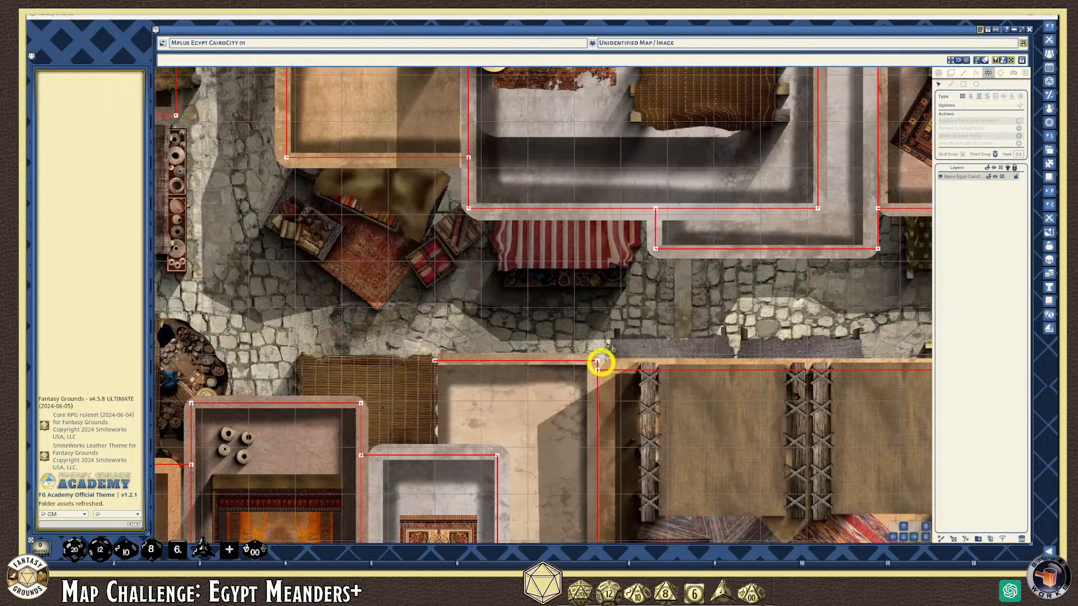
scroll(729, 157, down, 5)
click(903, 527)
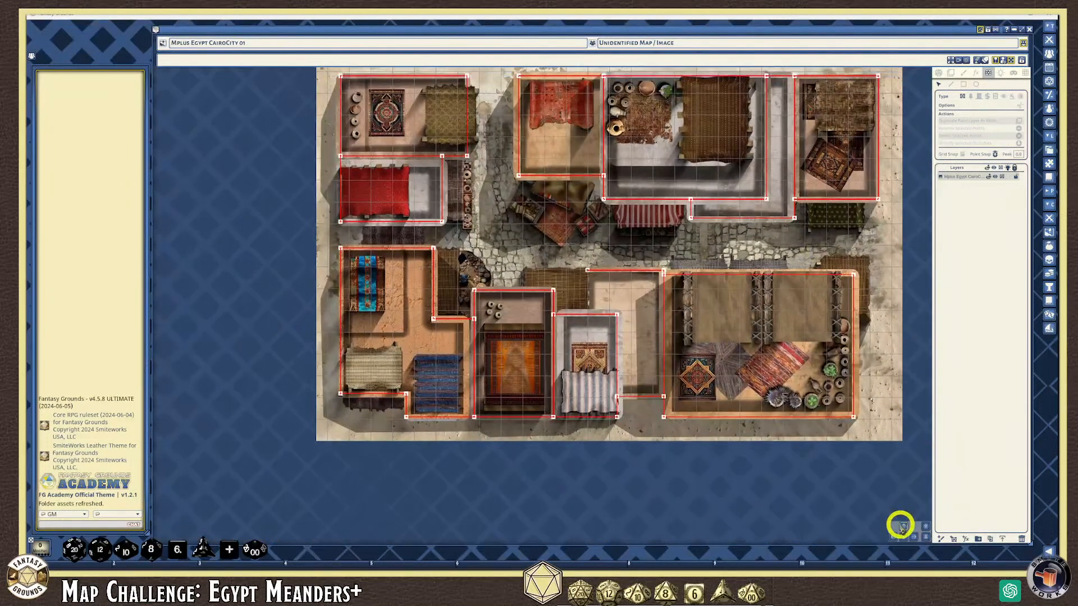
scroll(772, 324, up, 1)
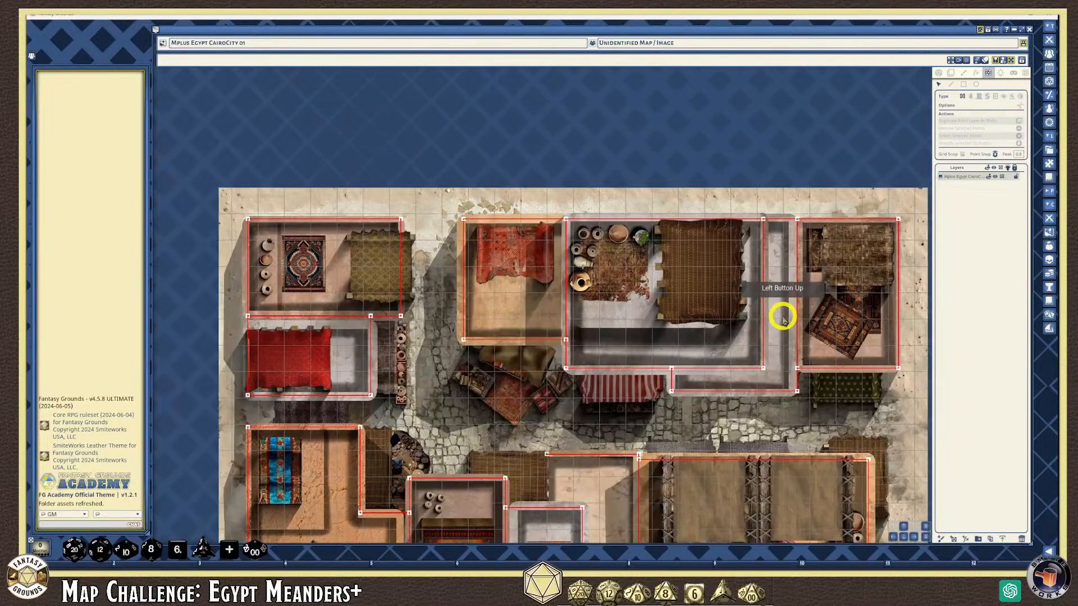
scroll(783, 317, up, 1)
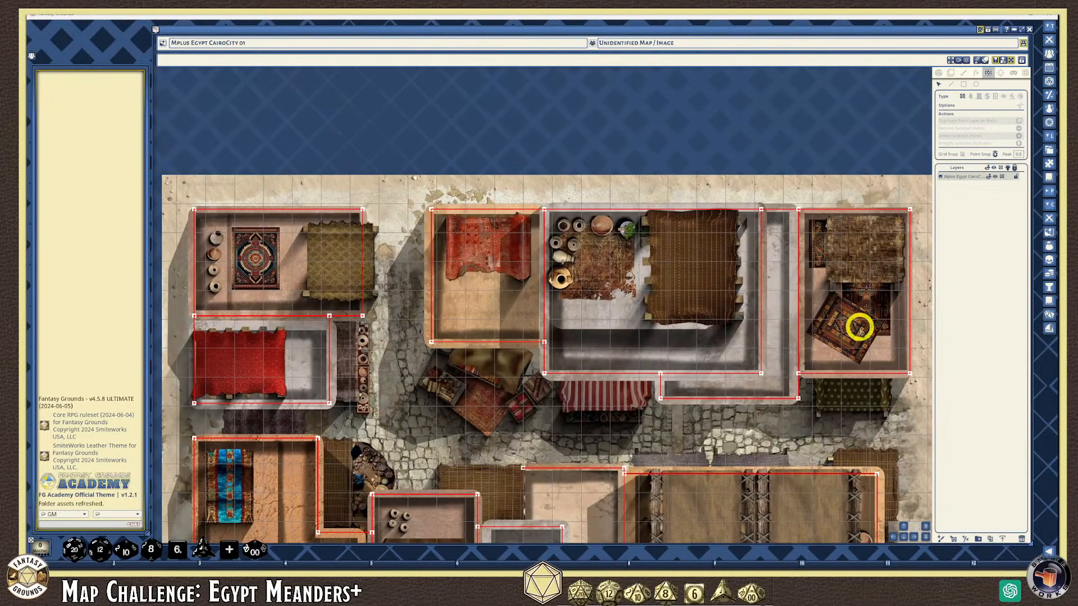
scroll(875, 335, up, 2)
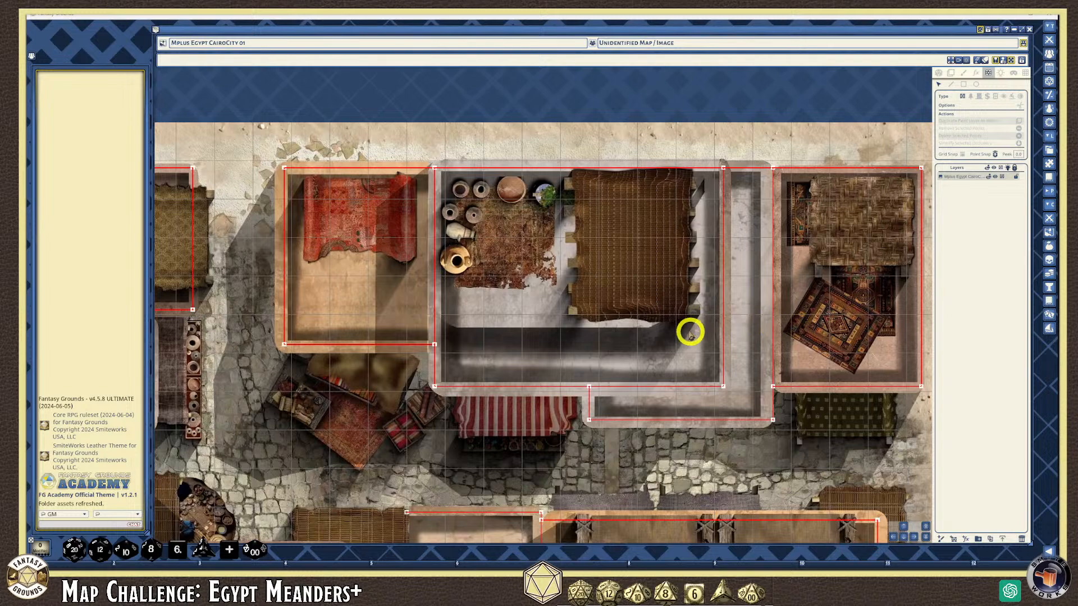
scroll(623, 371, down, 2)
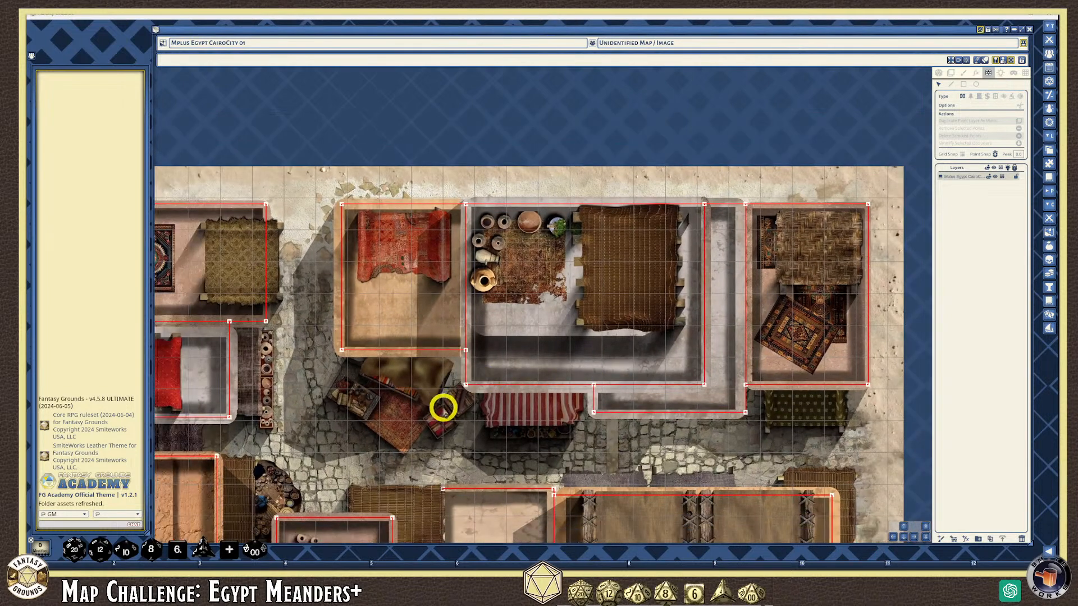
scroll(443, 408, down, 2)
scroll(259, 455, up, 3)
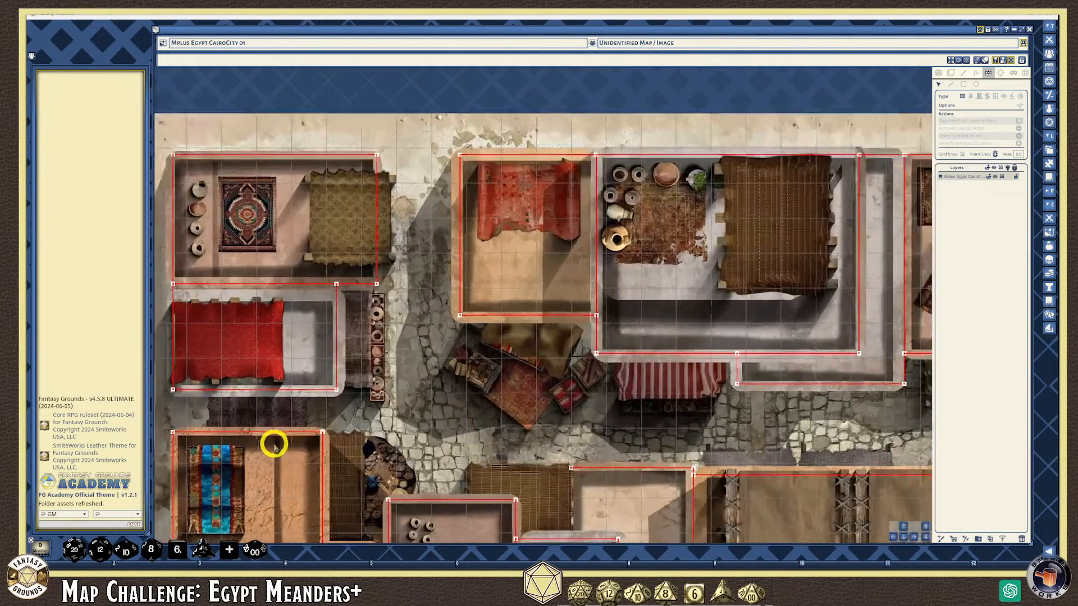
scroll(273, 444, up, 3)
scroll(350, 457, down, 2)
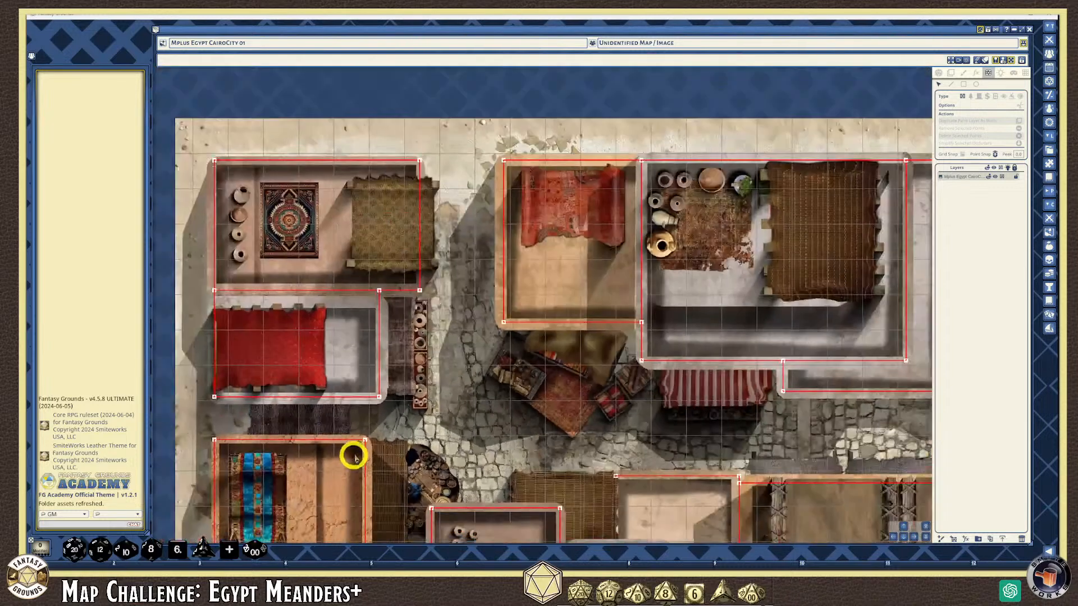
scroll(354, 458, down, 3)
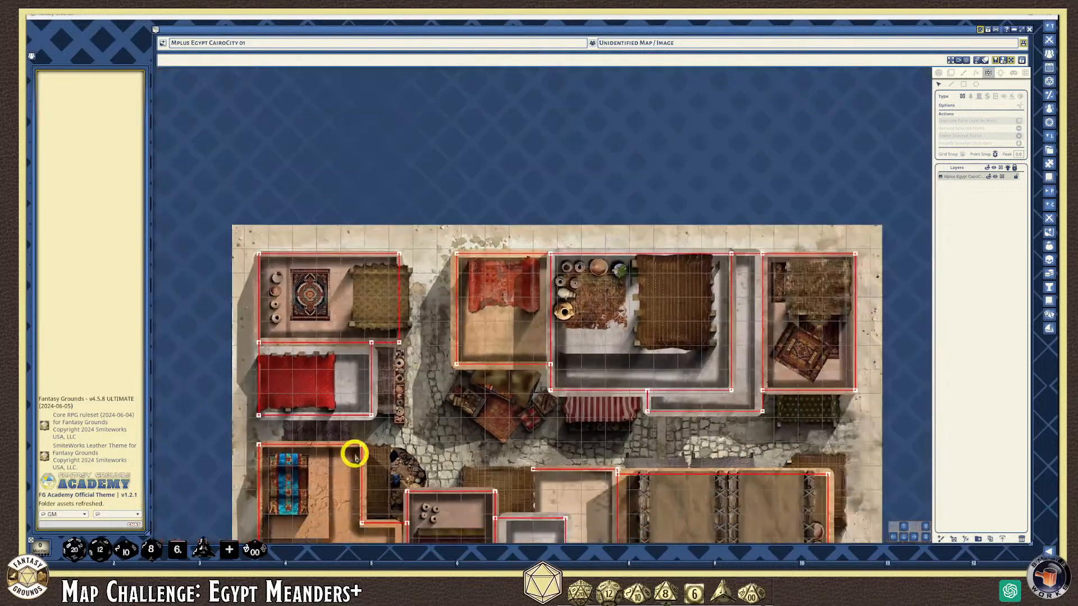
click(906, 538)
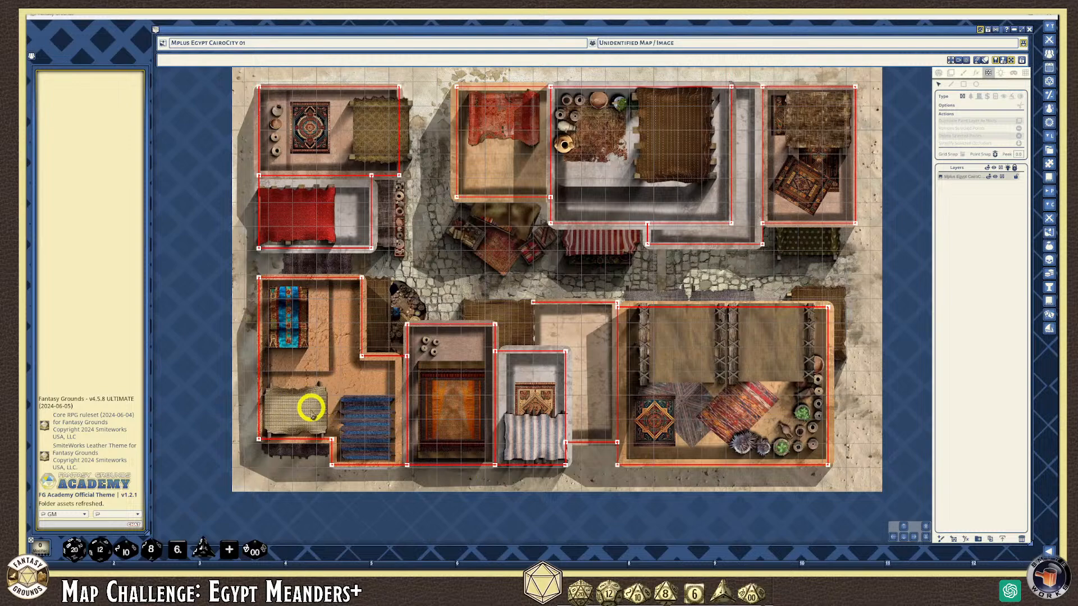
scroll(301, 426, up, 4)
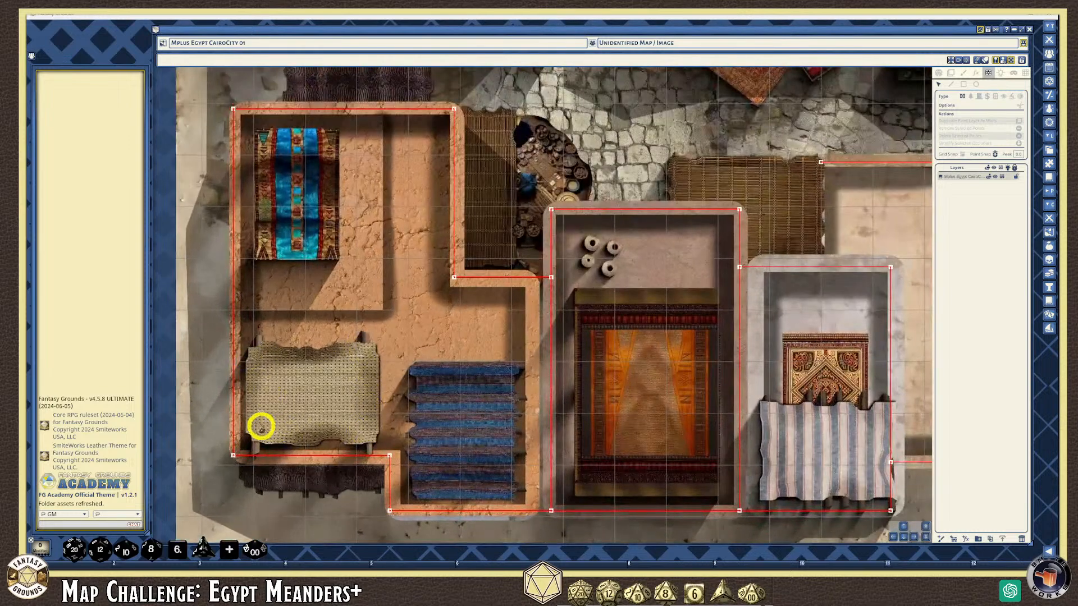
scroll(361, 409, down, 1)
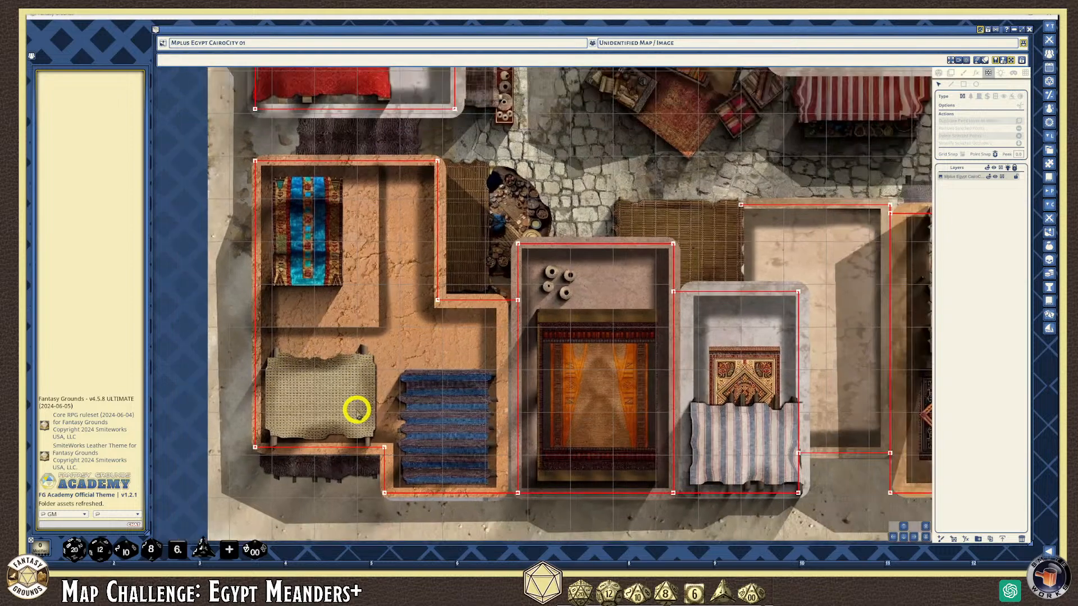
scroll(356, 409, down, 2)
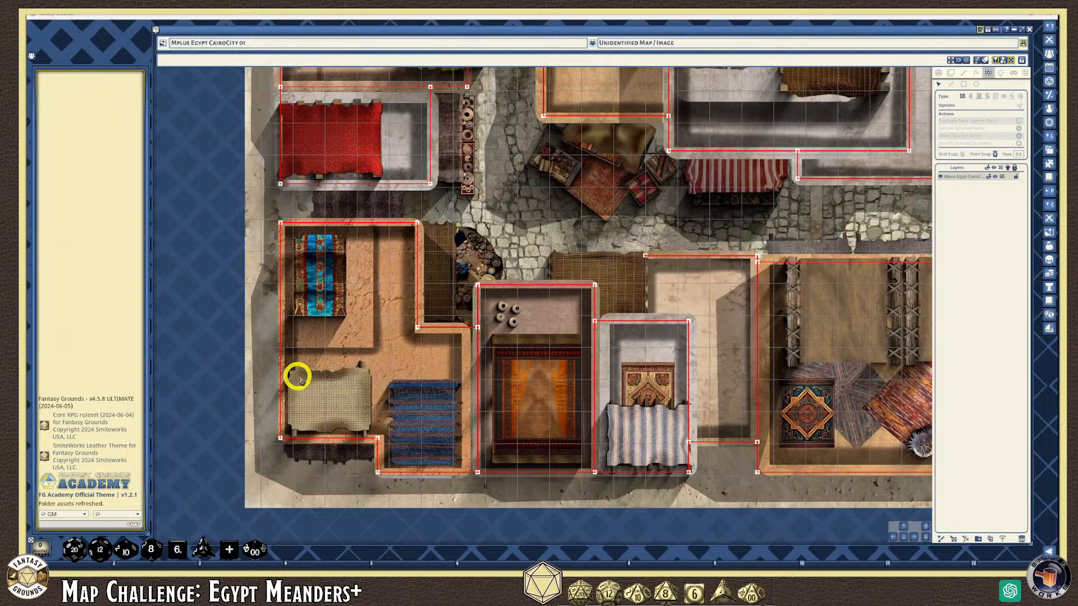
scroll(353, 380, down, 2)
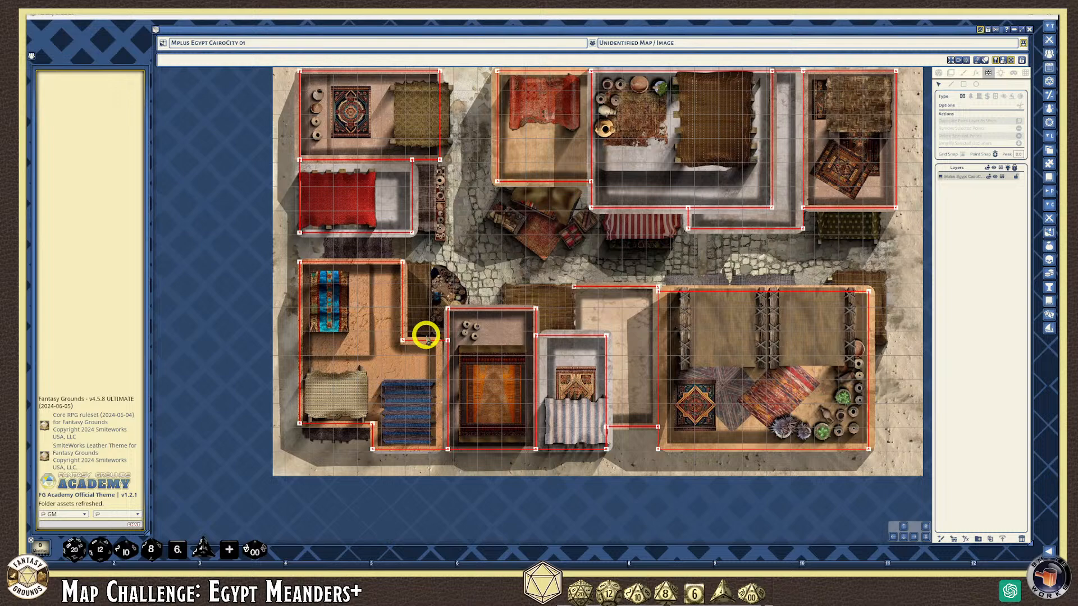
click(903, 526)
click(902, 525)
scroll(440, 229, up, 2)
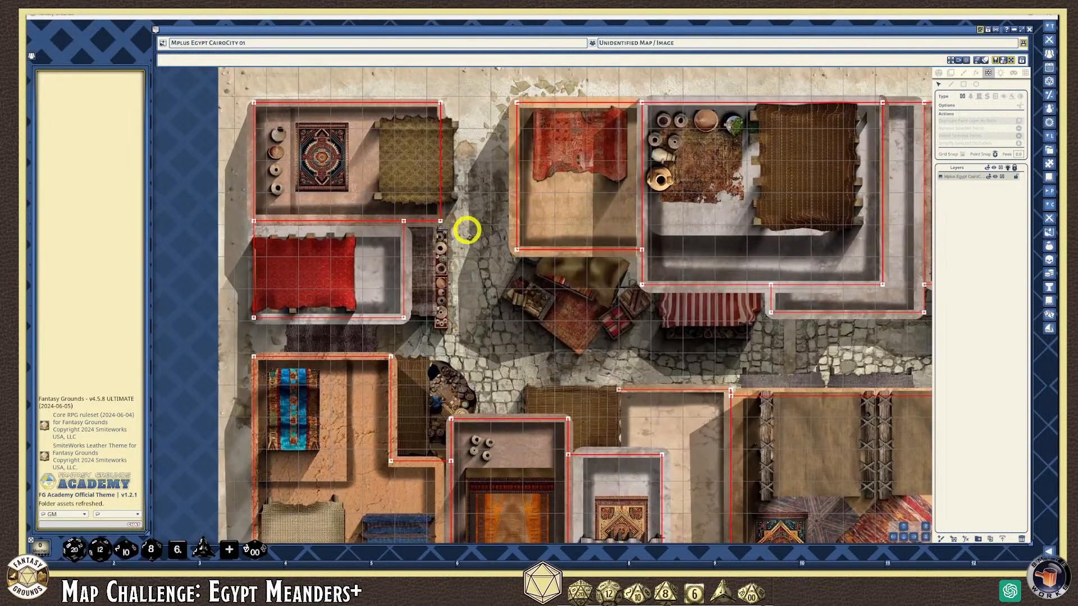
scroll(467, 232, down, 2)
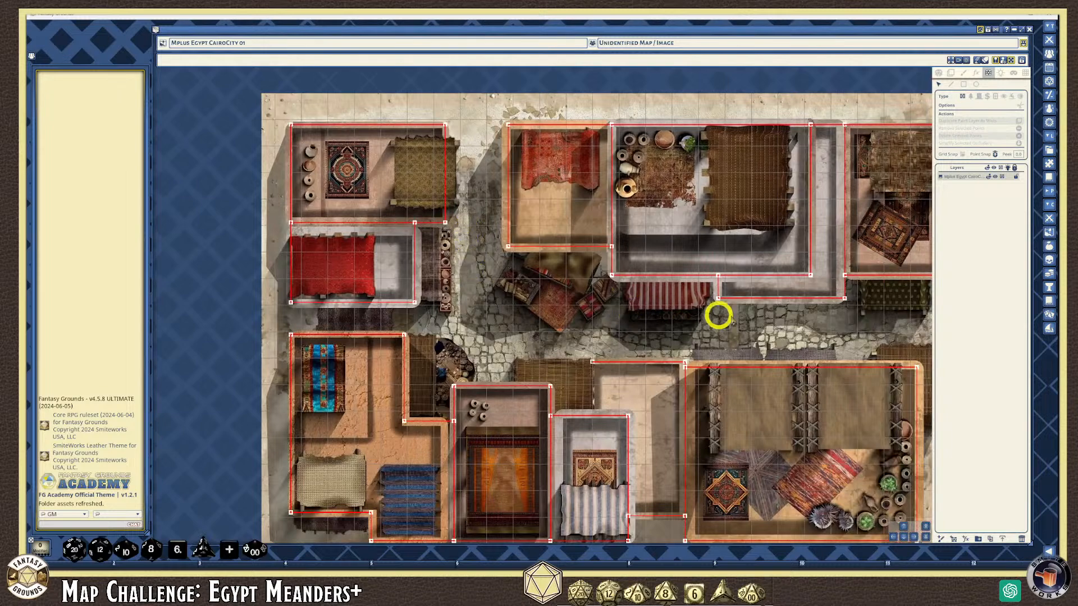
scroll(530, 318, up, 1)
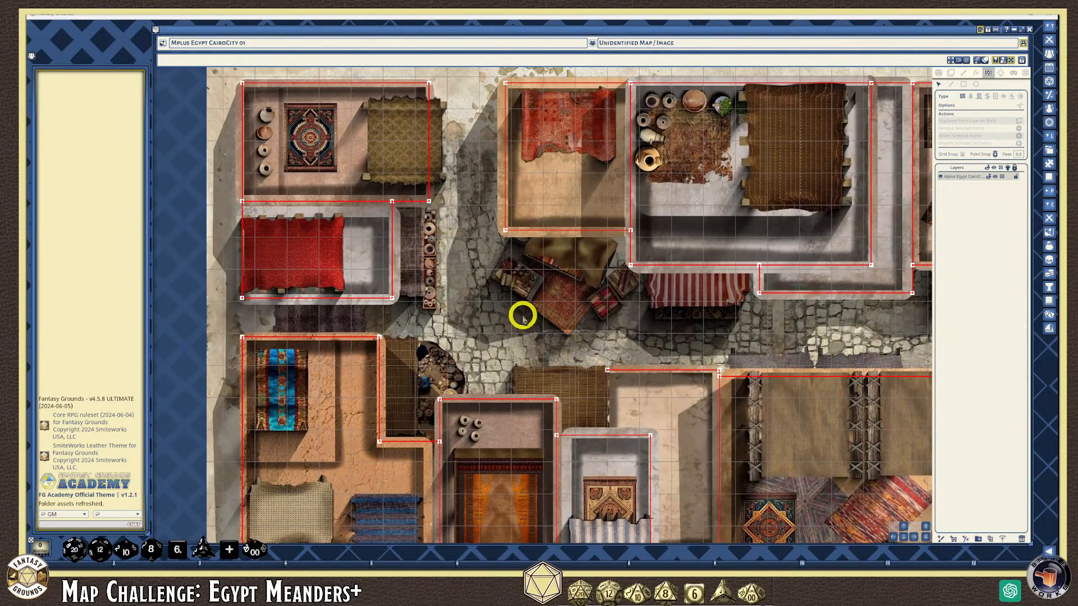
scroll(522, 318, down, 2)
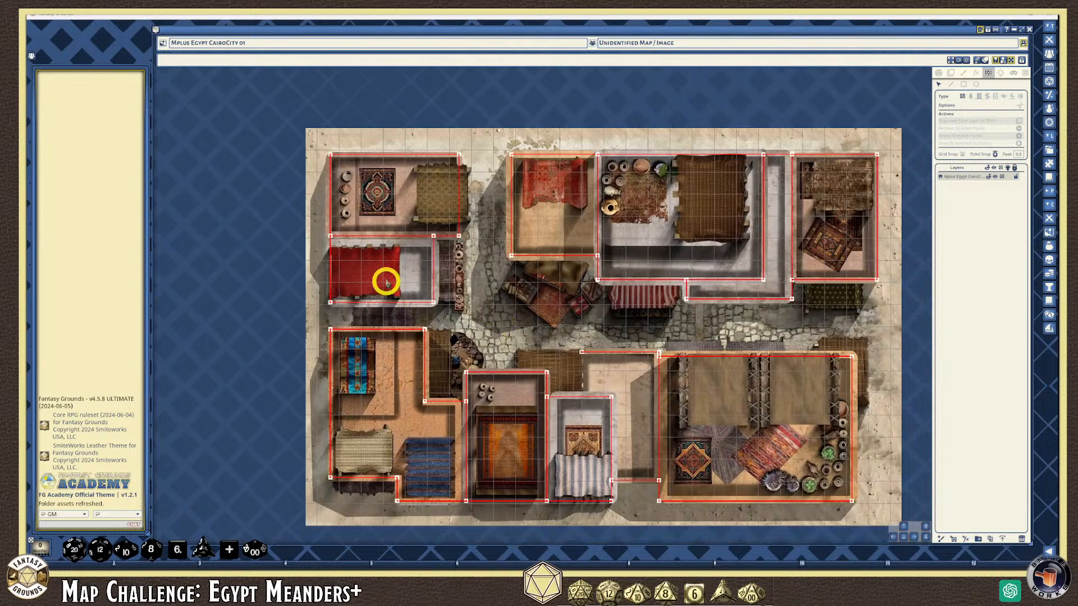
scroll(444, 207, up, 3)
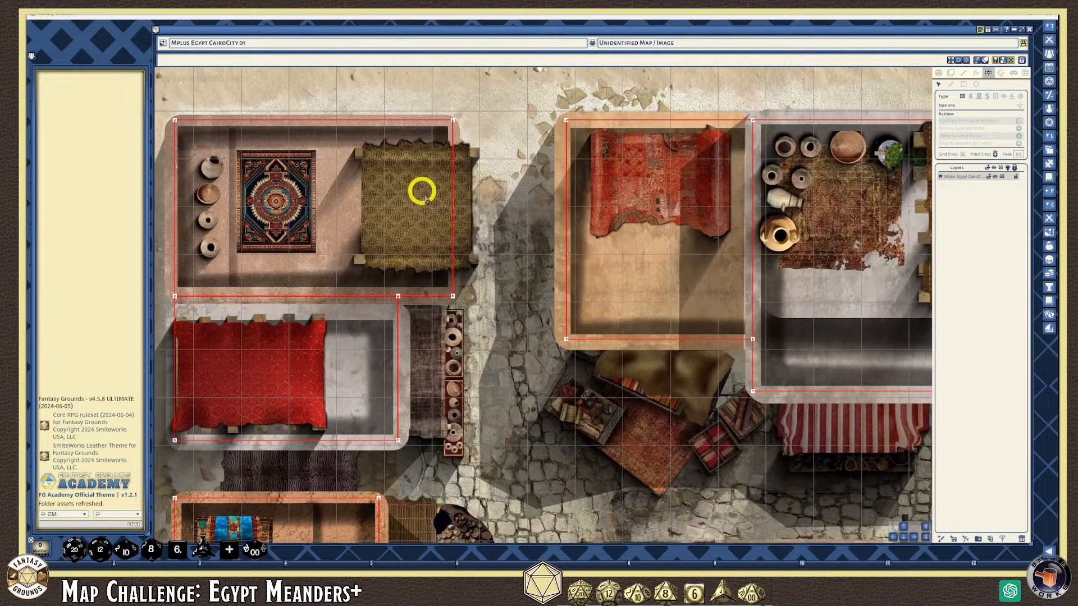
Draw a door segment down the top-left building's right wall beside the mustard rug
click(981, 99)
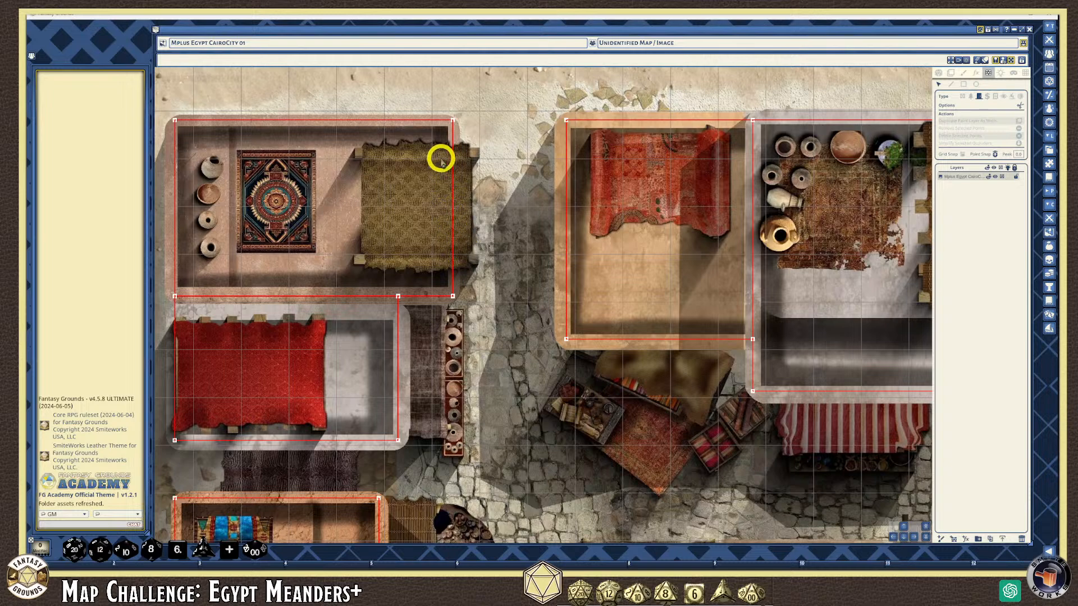
click(951, 73)
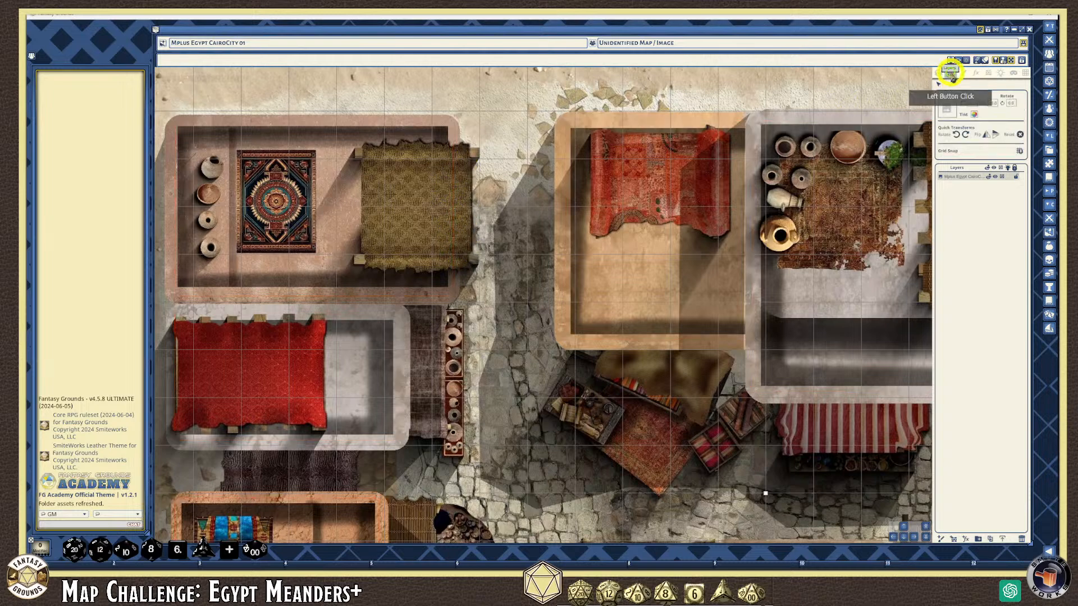
click(987, 73)
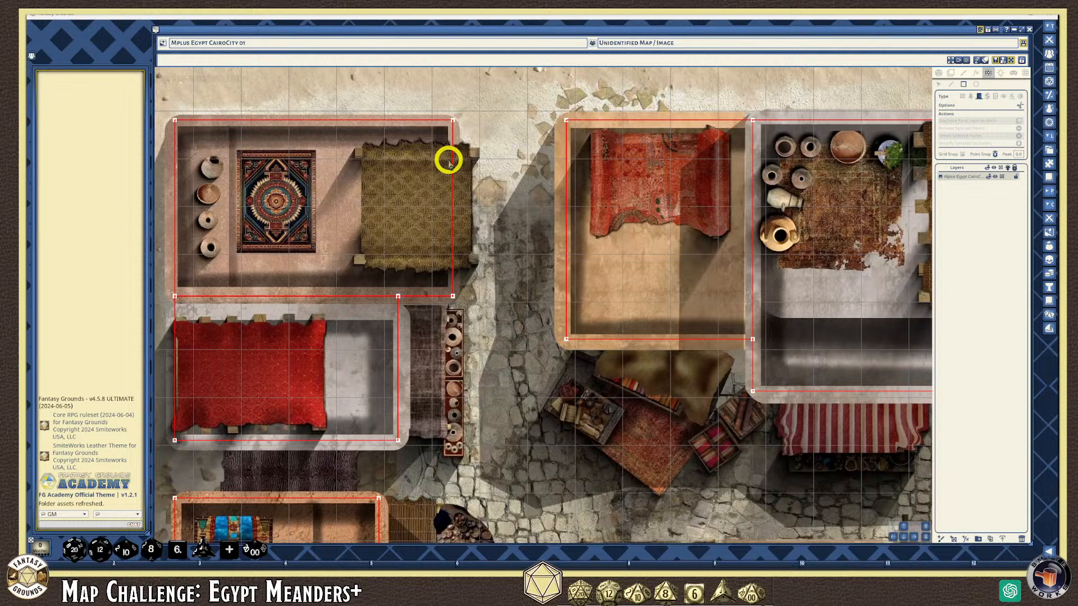
drag(454, 165, 456, 258)
Draw a blue door along the red-rug room's open right edge
scroll(480, 233, up, 3)
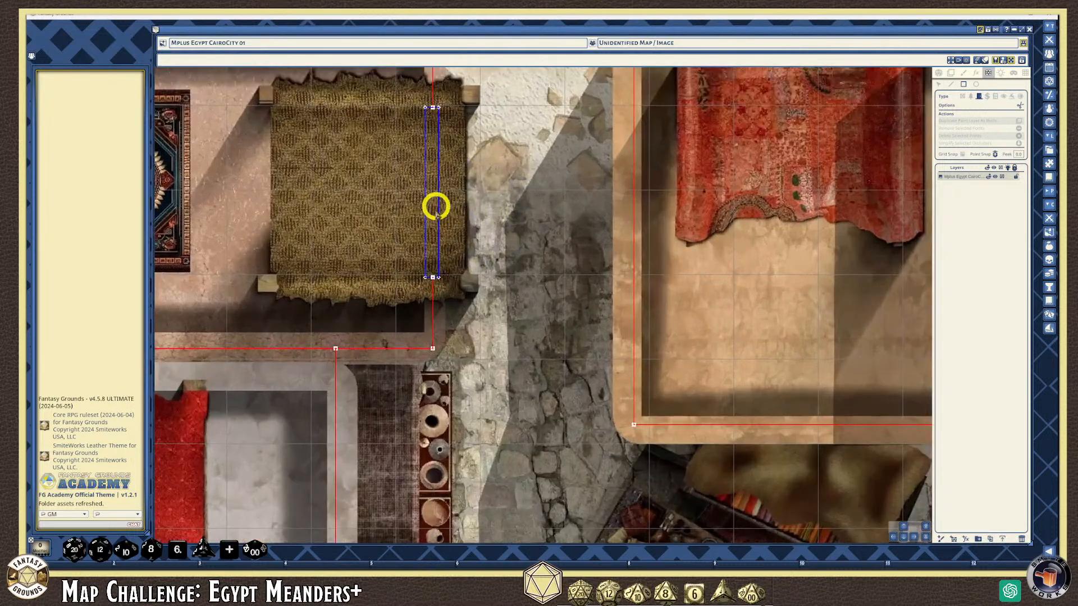
scroll(435, 252, down, 5)
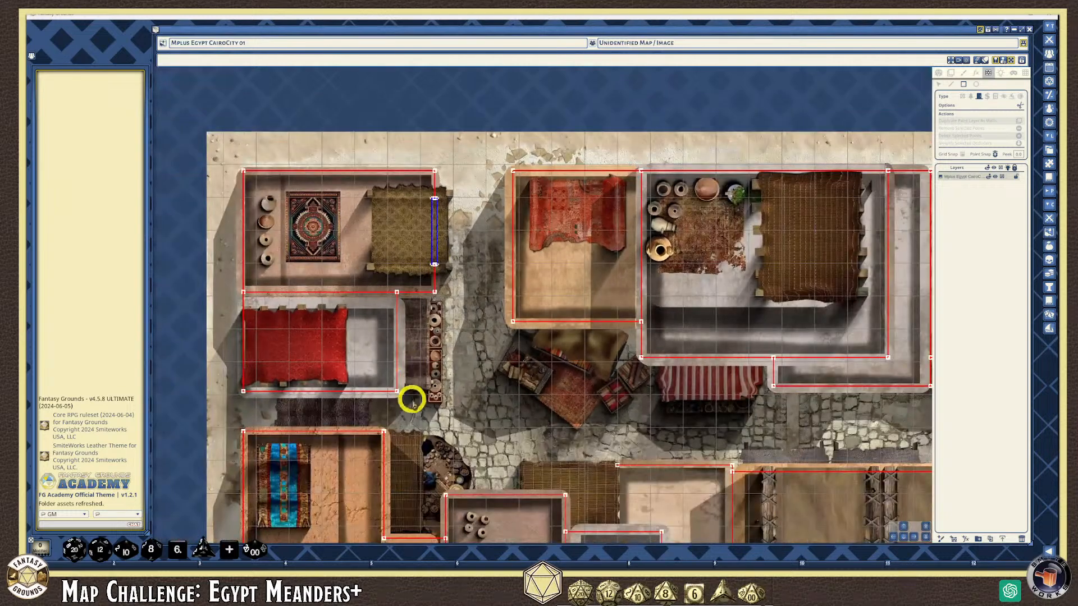
scroll(412, 398, up, 2)
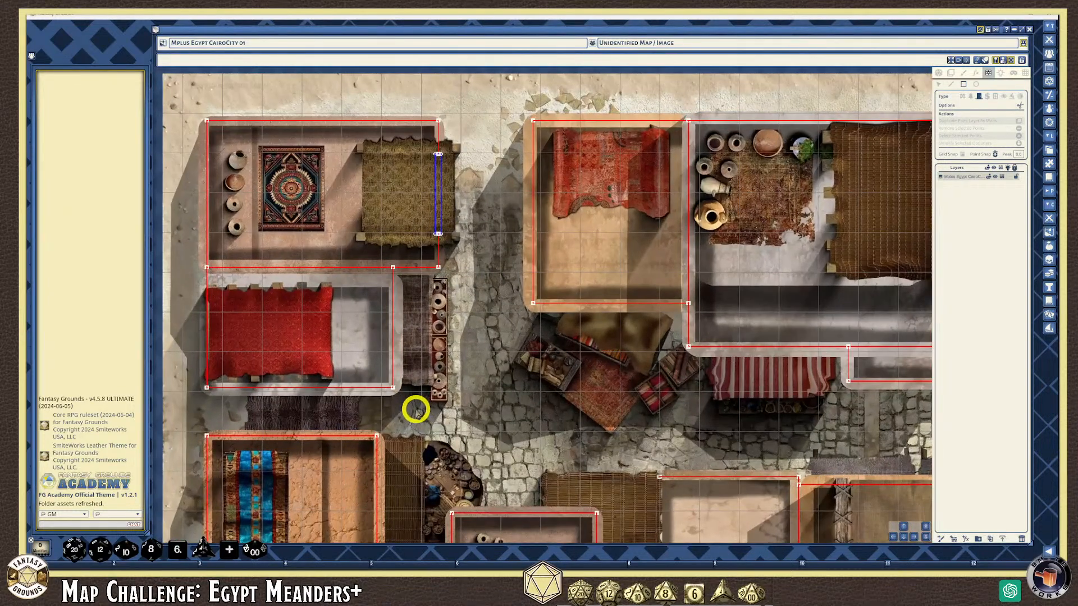
scroll(415, 410, up, 4)
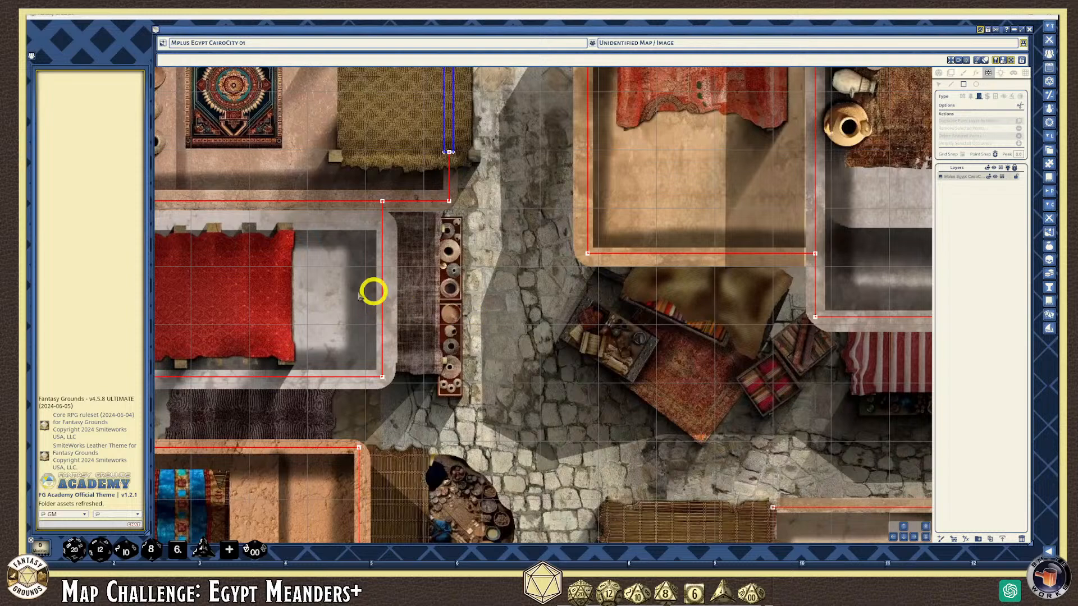
scroll(336, 291, down, 1)
scroll(387, 287, up, 4)
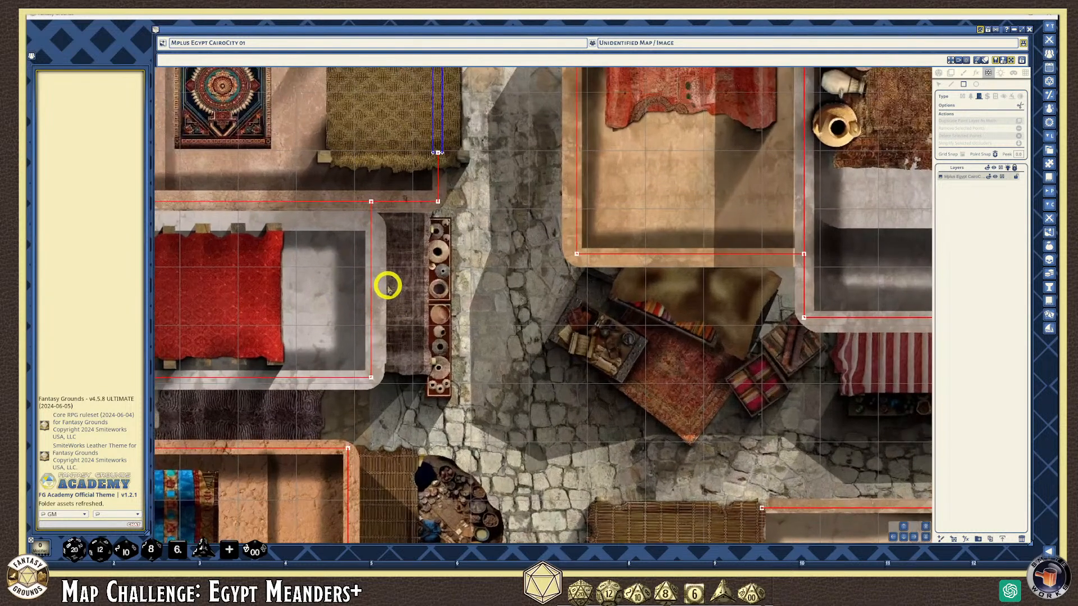
scroll(385, 283, down, 5)
scroll(359, 297, down, 1)
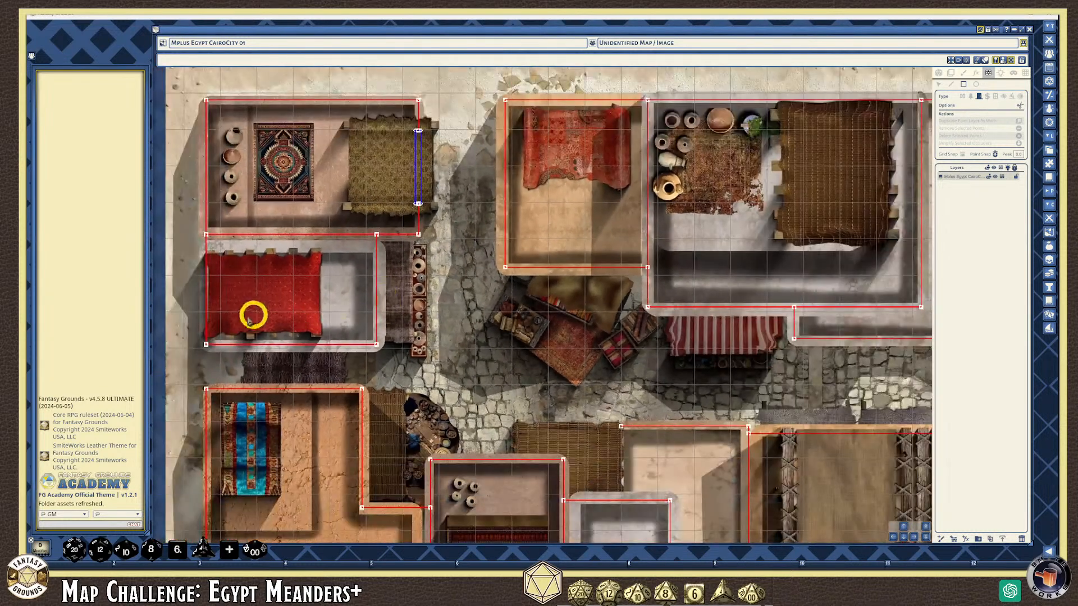
scroll(190, 310, up, 4)
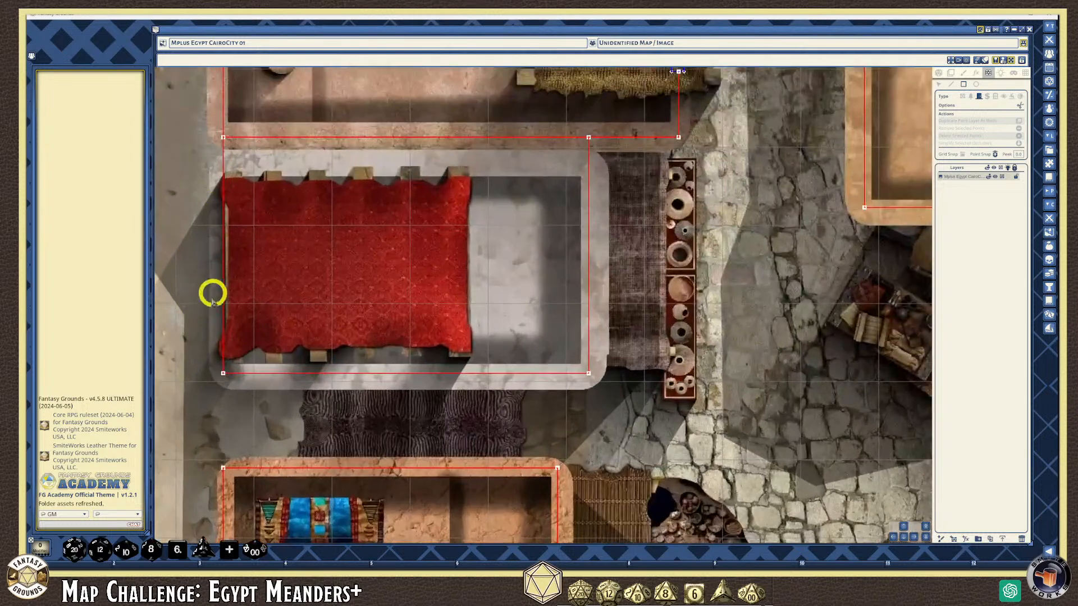
scroll(651, 351, down, 2)
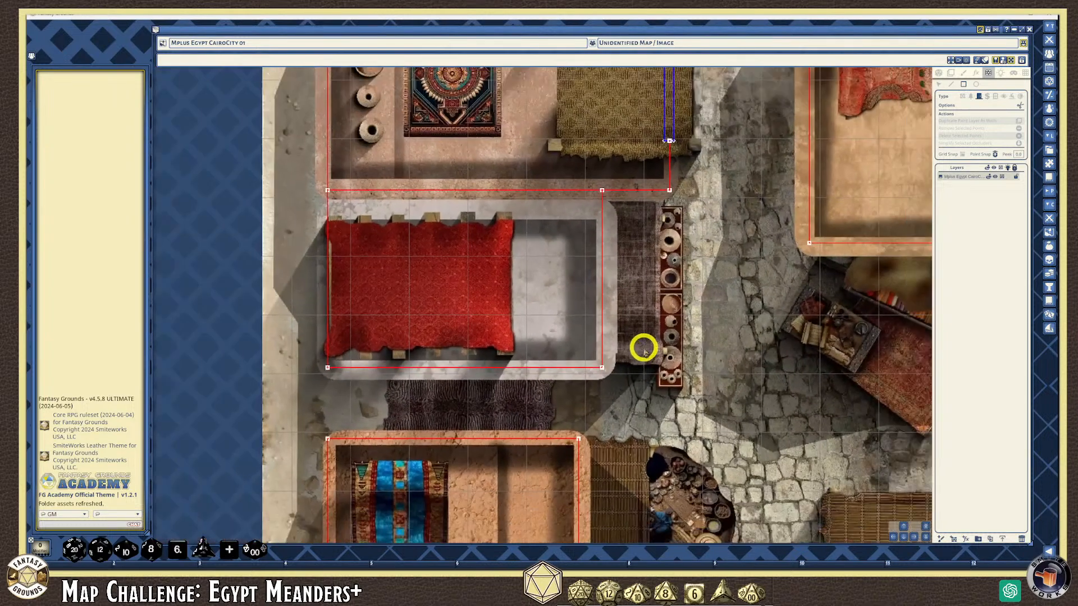
scroll(645, 346, up, 3)
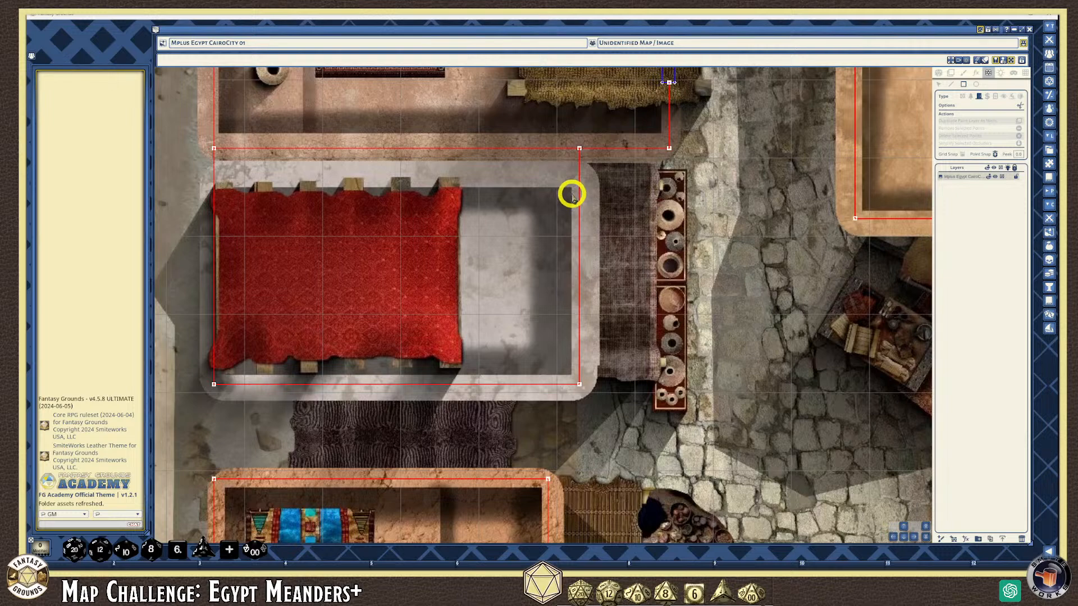
drag(571, 194, 587, 371)
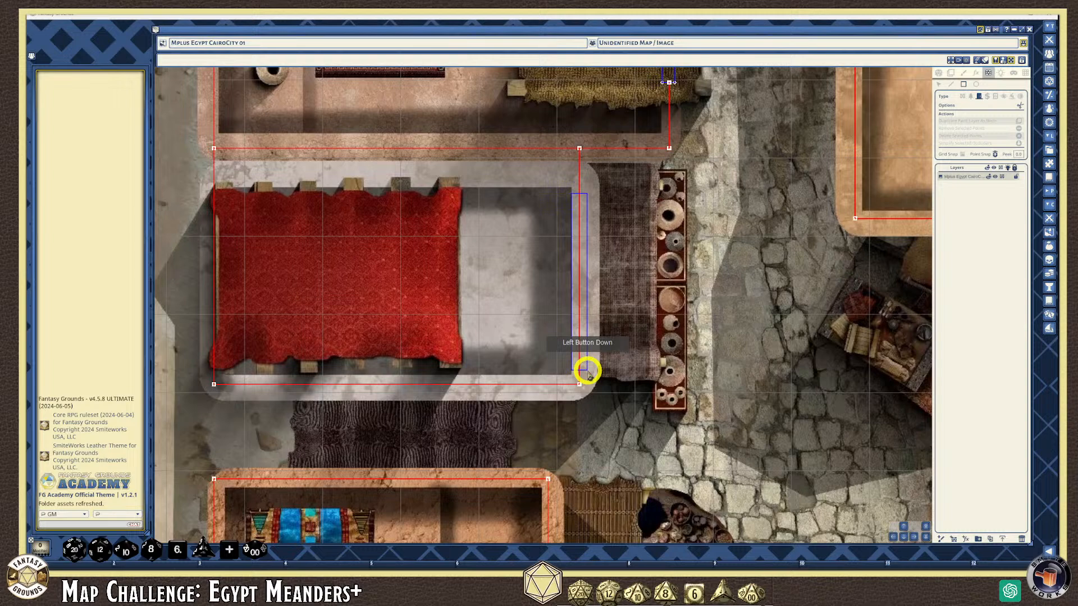
drag(587, 370, 590, 371)
scroll(593, 368, down, 3)
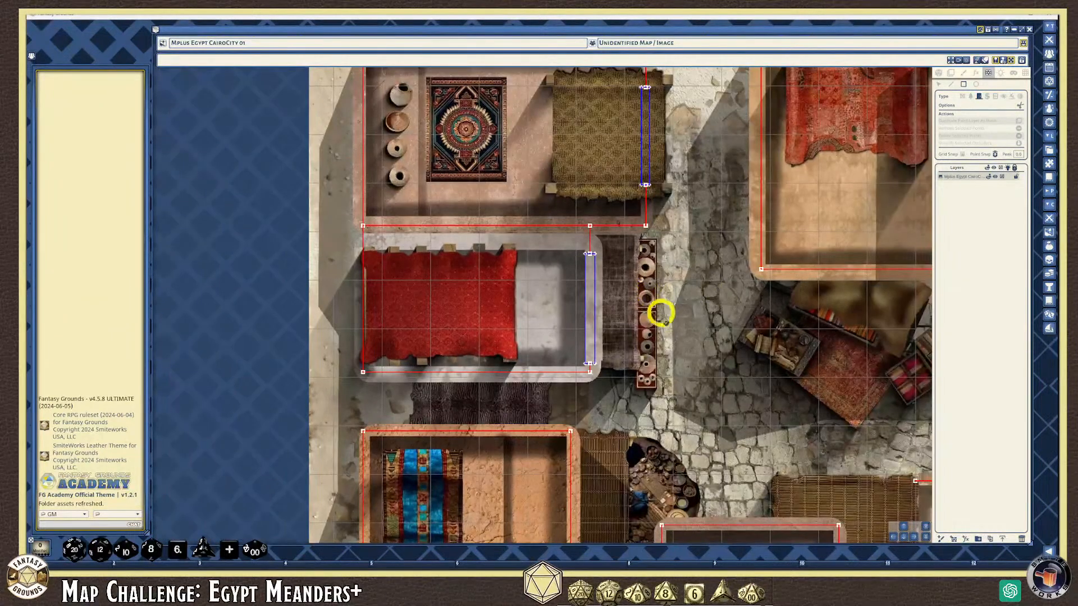
scroll(655, 306, up, 3)
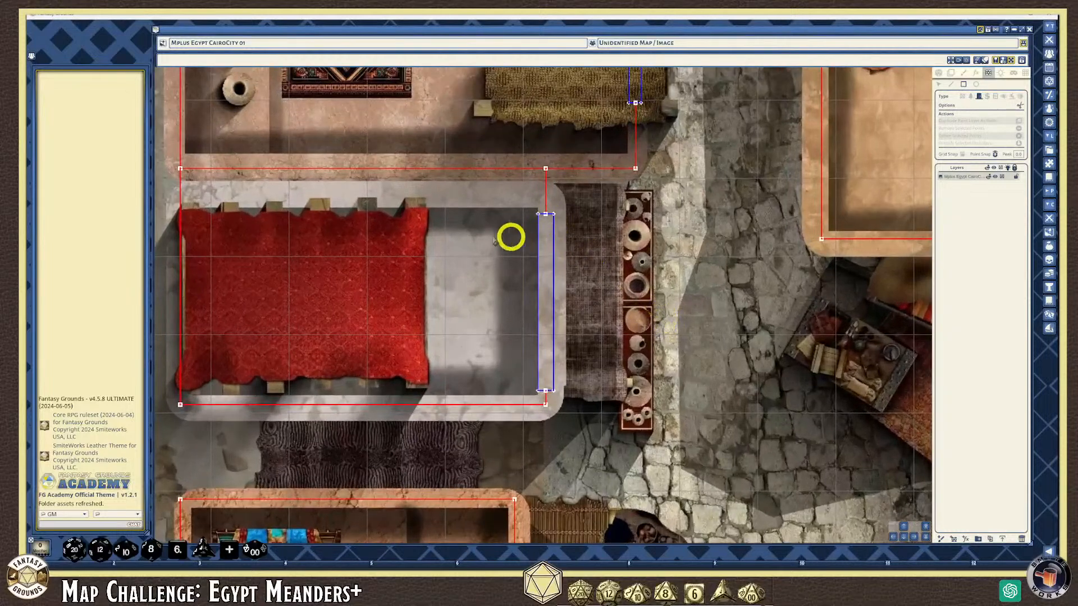
scroll(486, 332, down, 4)
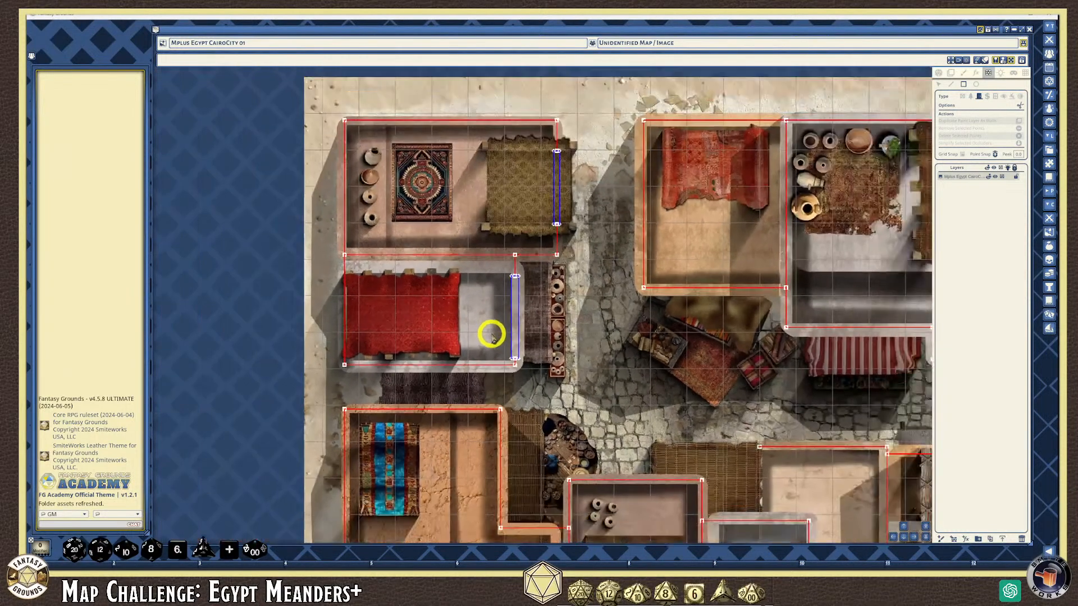
Add a blue door along the lower-left building's vertical wall beside the woven mat
click(906, 537)
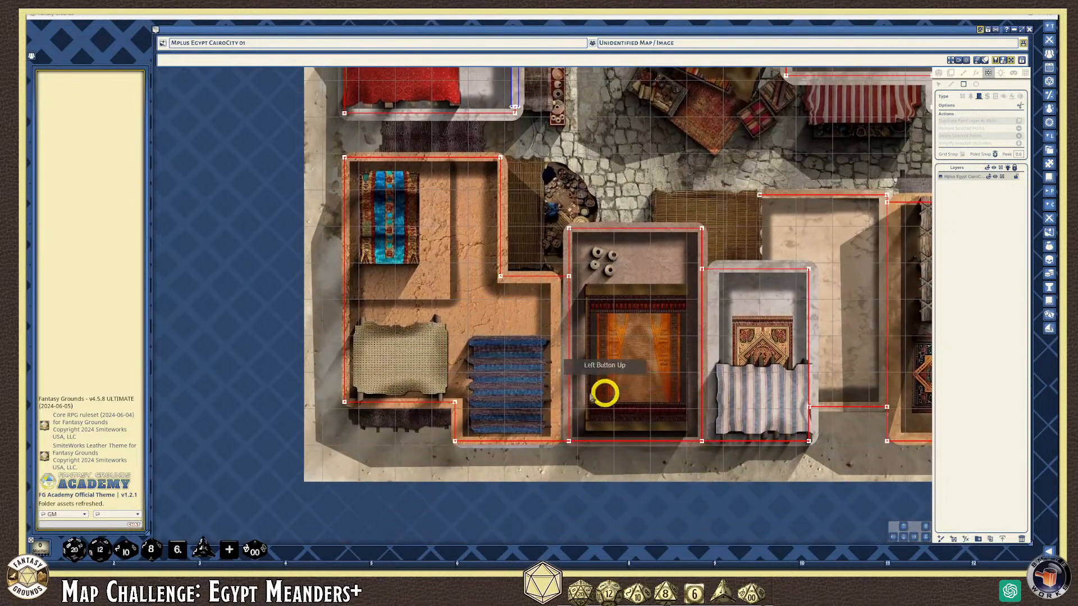
scroll(525, 433, up, 1)
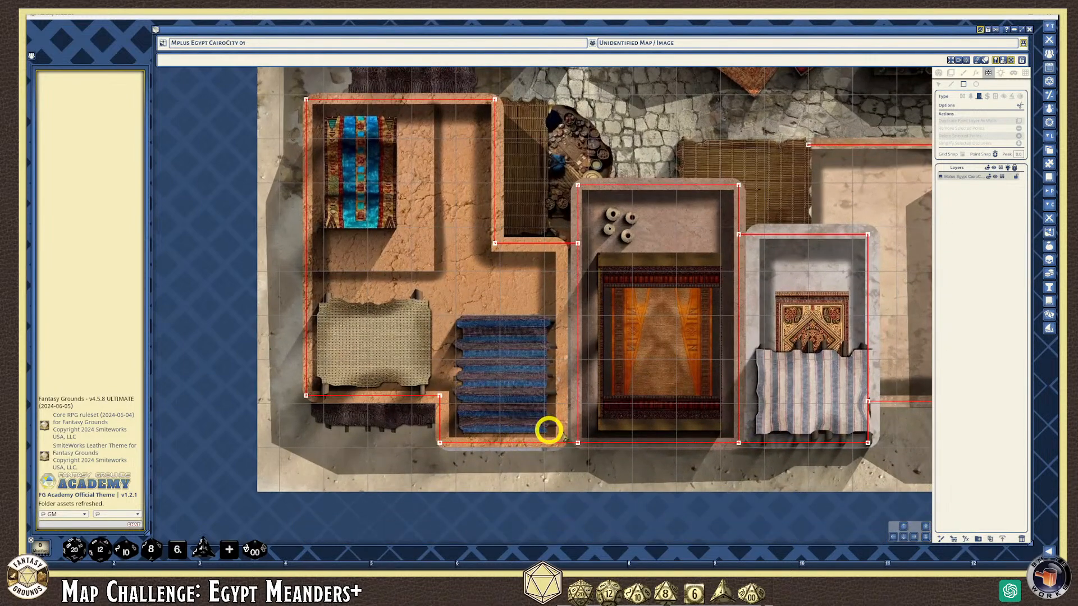
scroll(492, 420, down, 1)
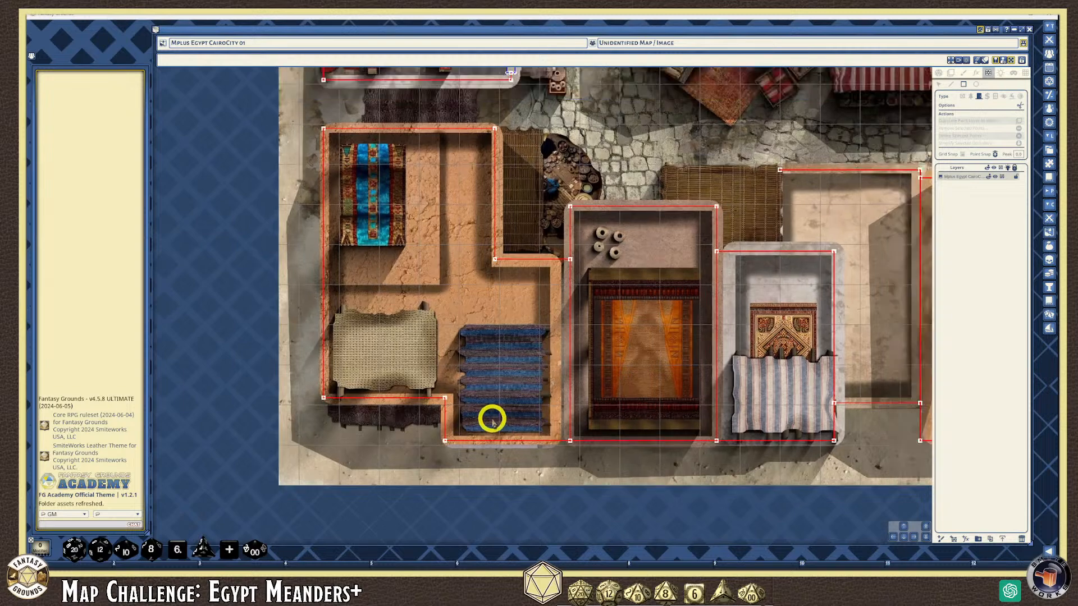
scroll(491, 420, down, 1)
scroll(512, 312, up, 1)
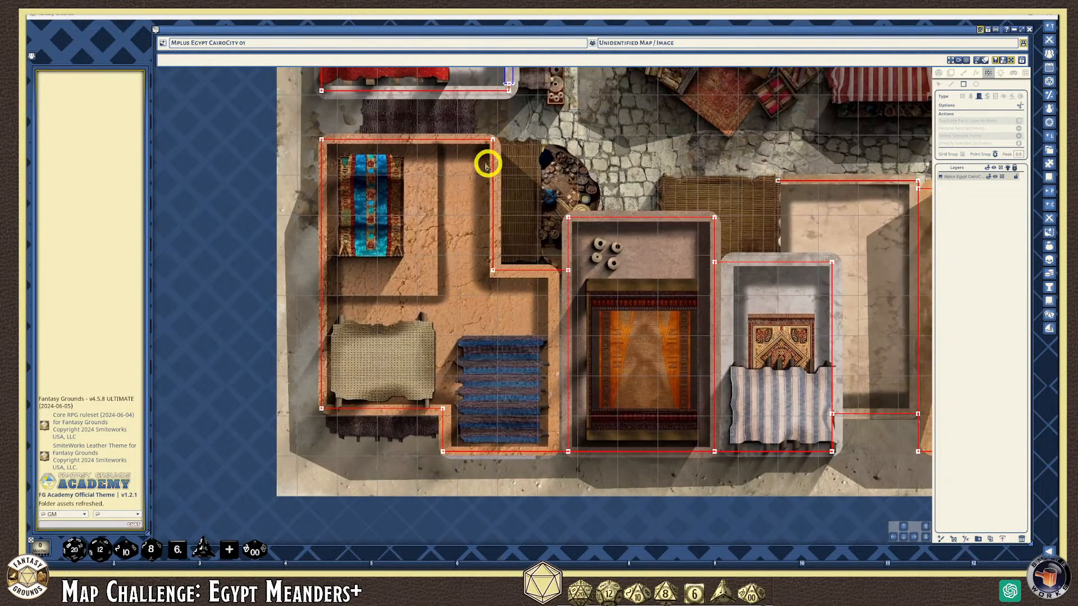
scroll(498, 204, up, 1)
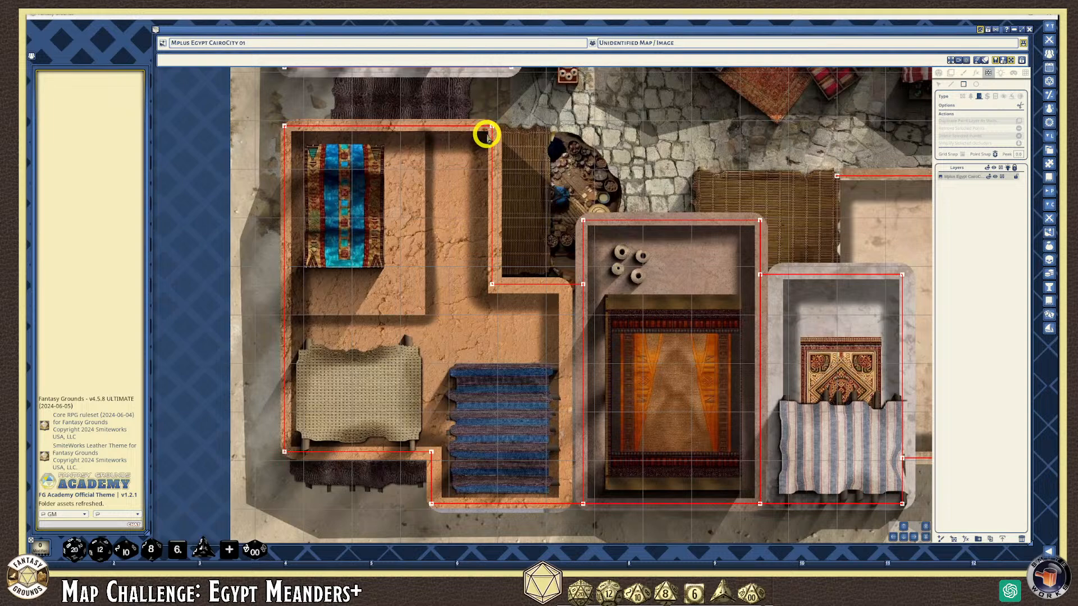
drag(487, 135, 496, 273)
scroll(543, 339, down, 1)
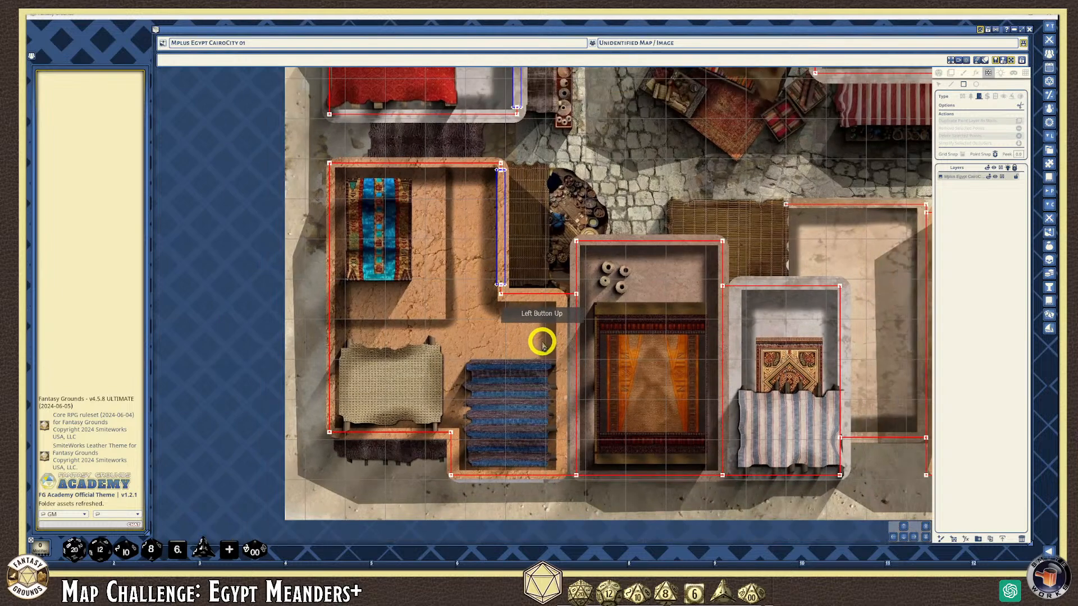
scroll(723, 400, up, 2)
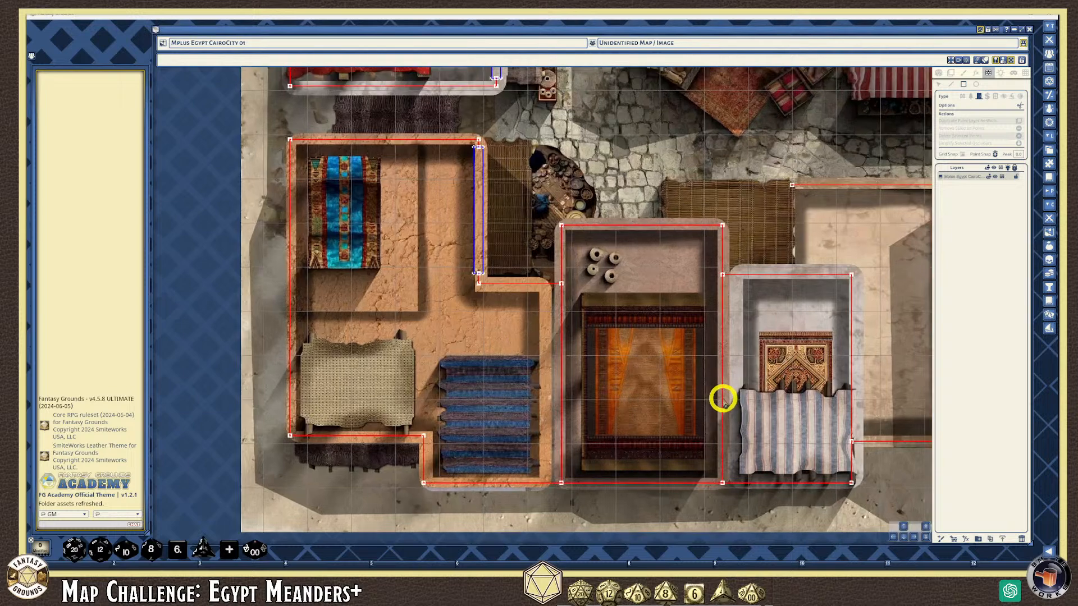
scroll(694, 488, up, 2)
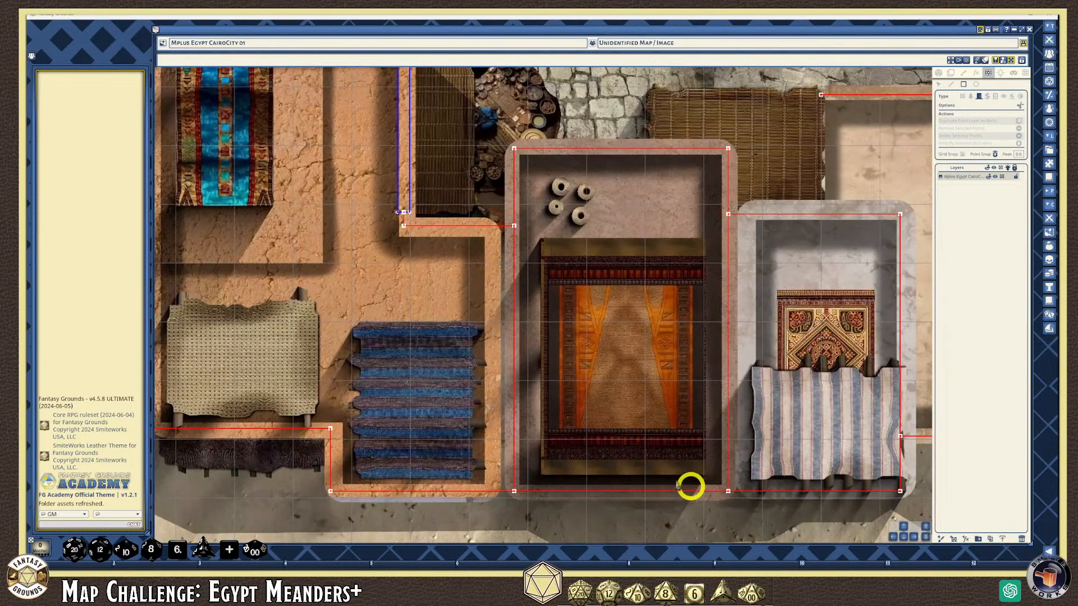
scroll(521, 203, down, 1)
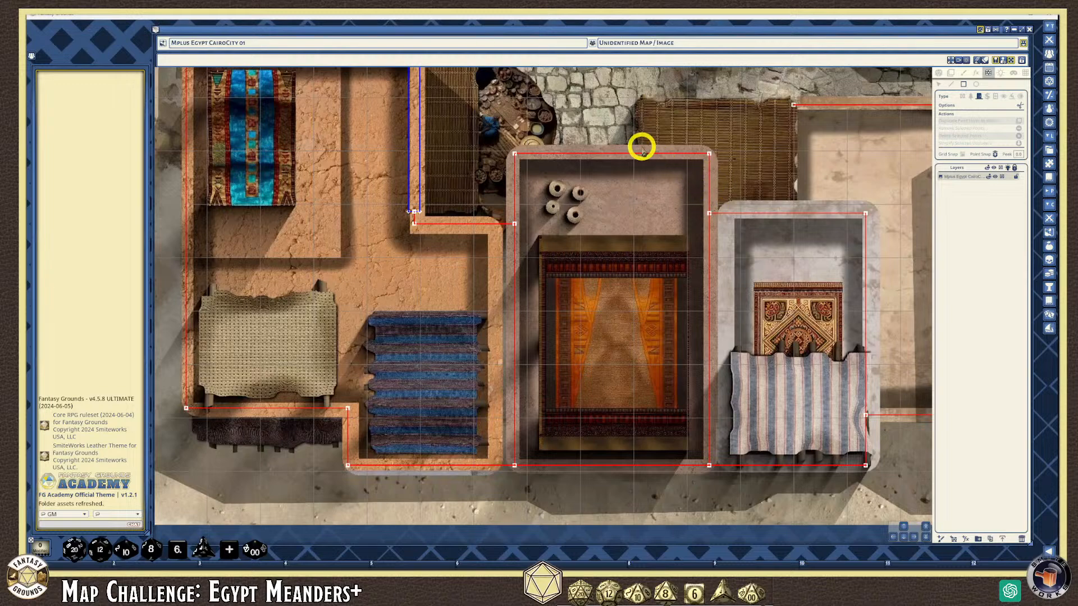
Draw door segments along the middle room's top wall and down its right corner
drag(639, 144, 698, 159)
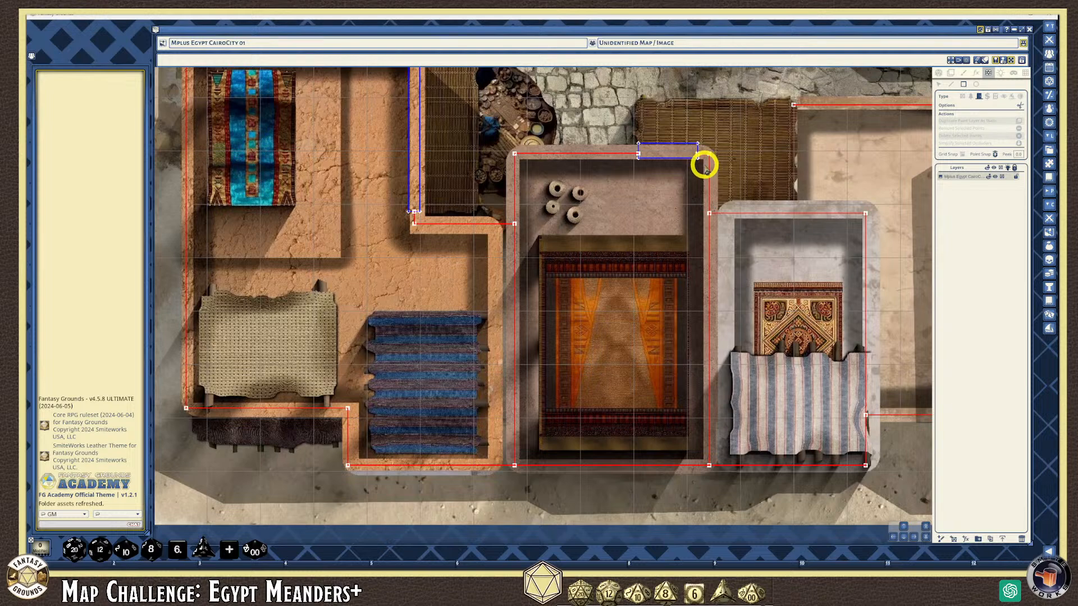
drag(704, 166, 713, 183)
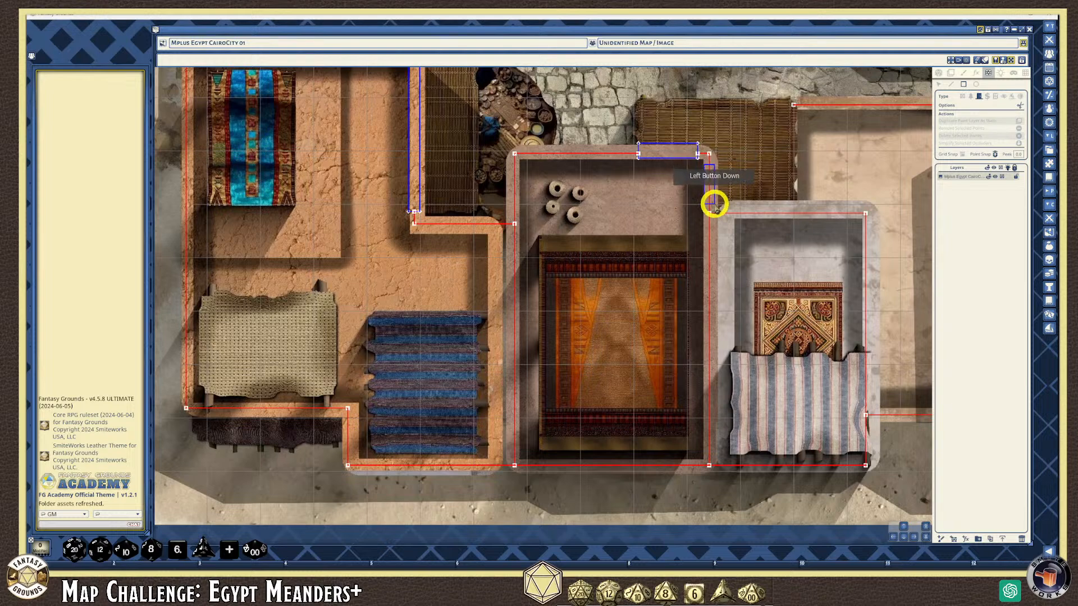
drag(714, 204, 714, 205)
Add a blue door across the top opening of the pale striped-cloth building
scroll(752, 207, up, 2)
scroll(697, 189, down, 3)
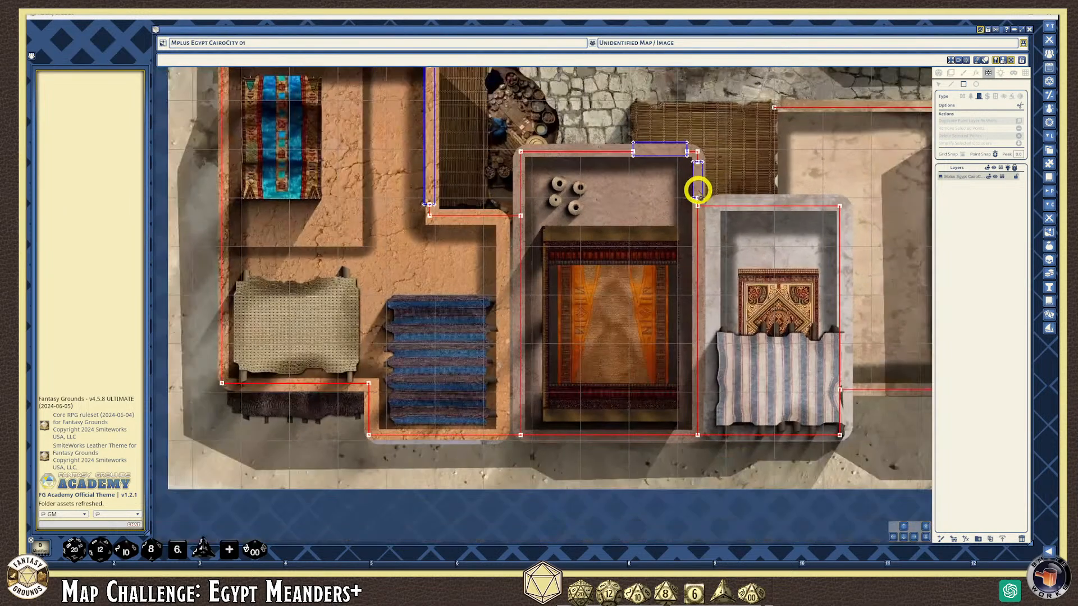
scroll(825, 260, up, 1)
scroll(784, 258, down, 2)
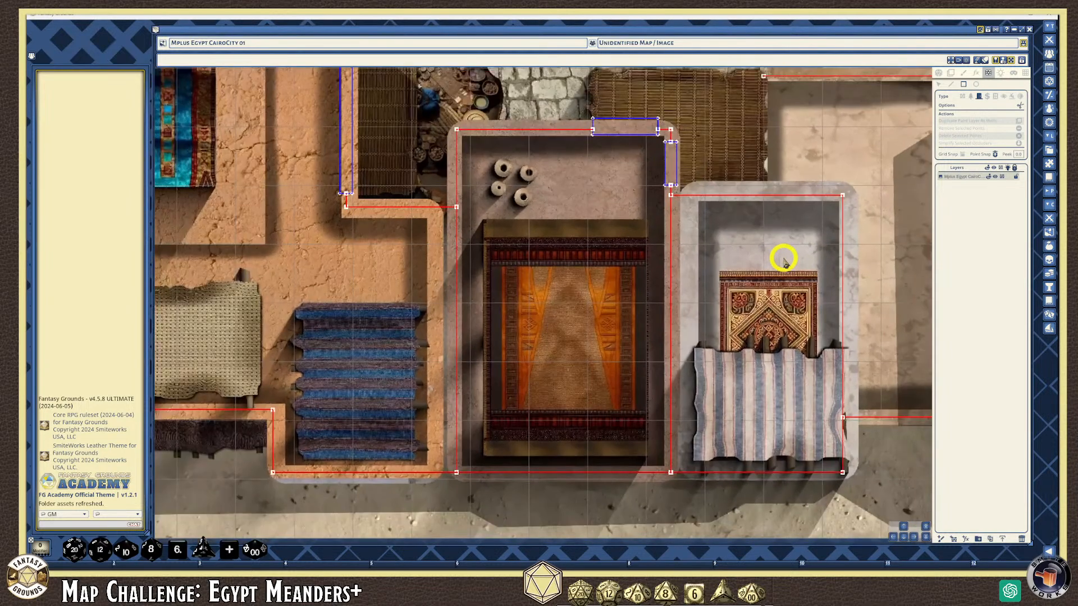
scroll(775, 247, up, 2)
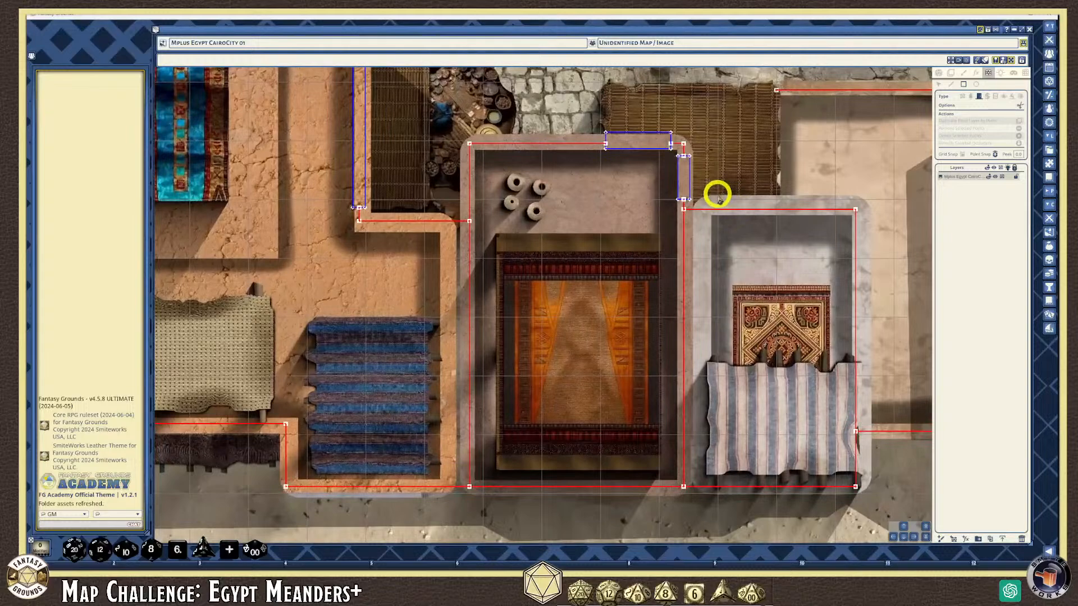
drag(718, 205, 777, 215)
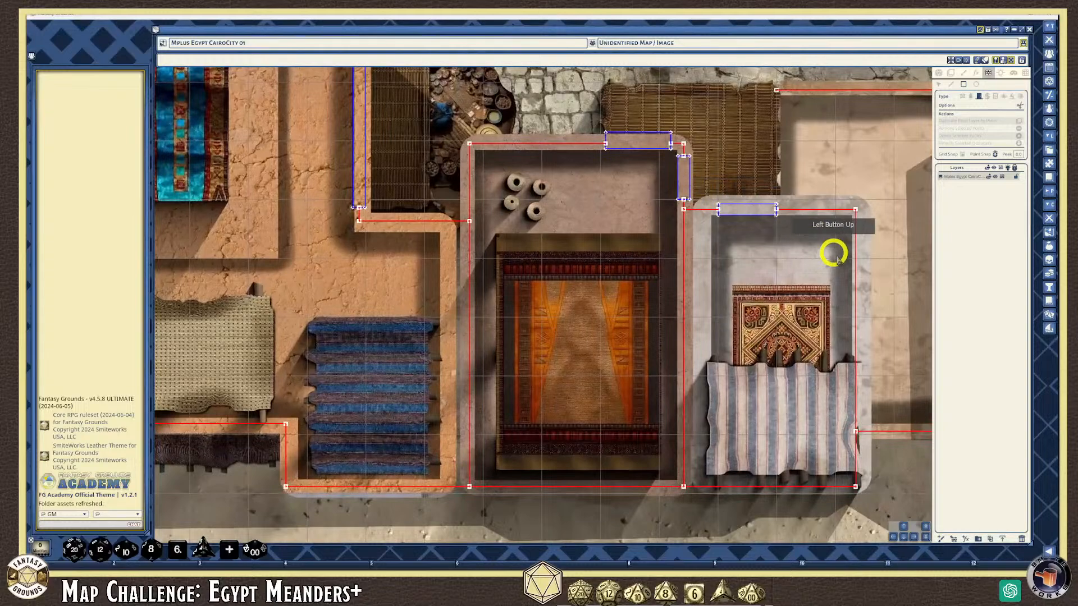
scroll(848, 311, down, 2)
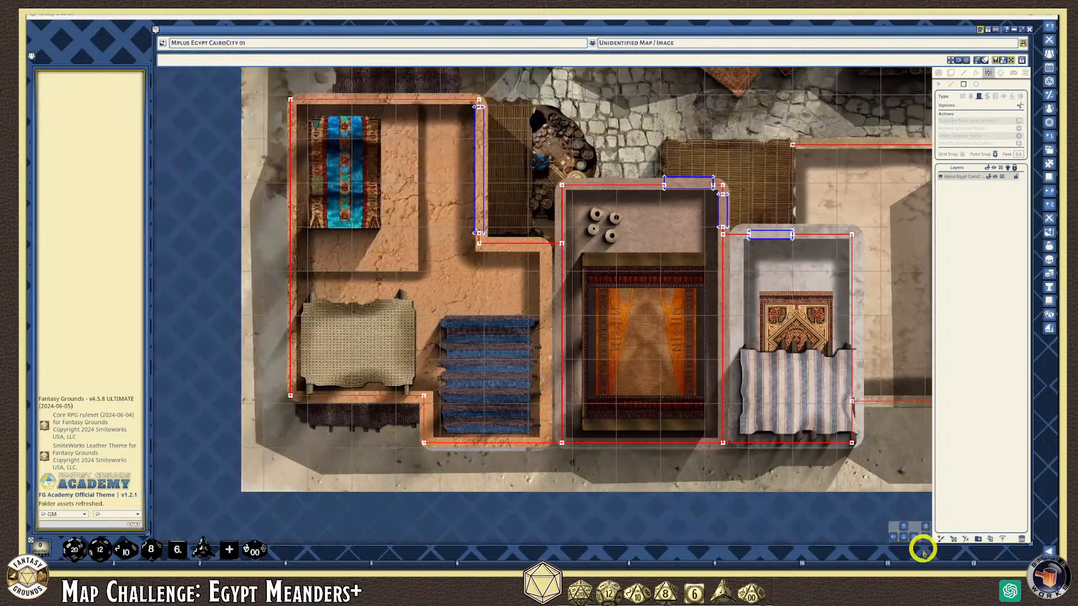
drag(914, 535, 648, 395)
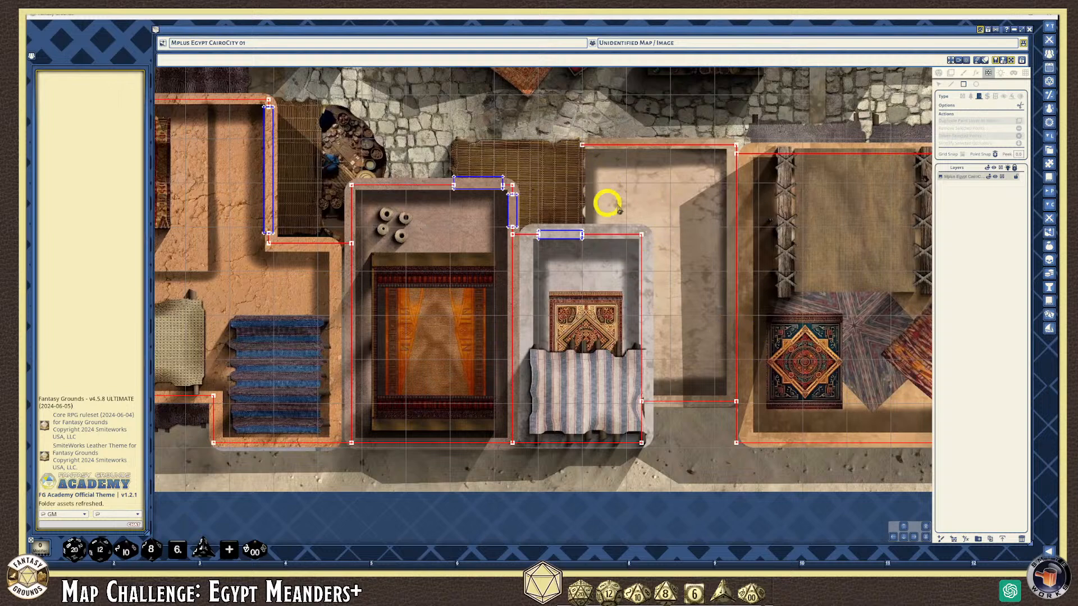
Place a blue door occluder along the tented market building's top-right corner and right edge
click(912, 537)
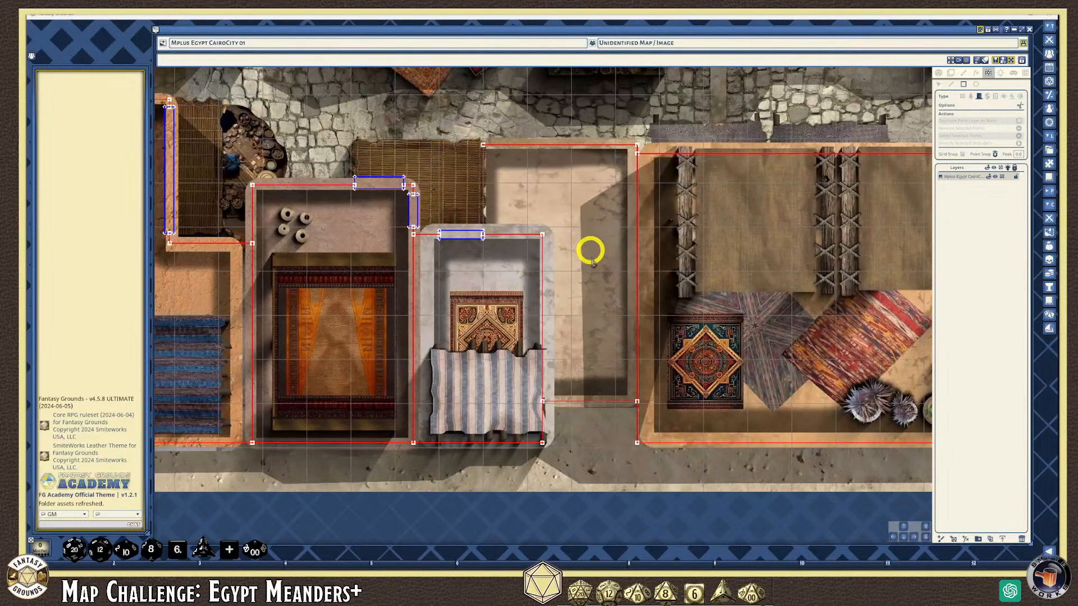
scroll(584, 289, down, 1)
scroll(586, 290, down, 1)
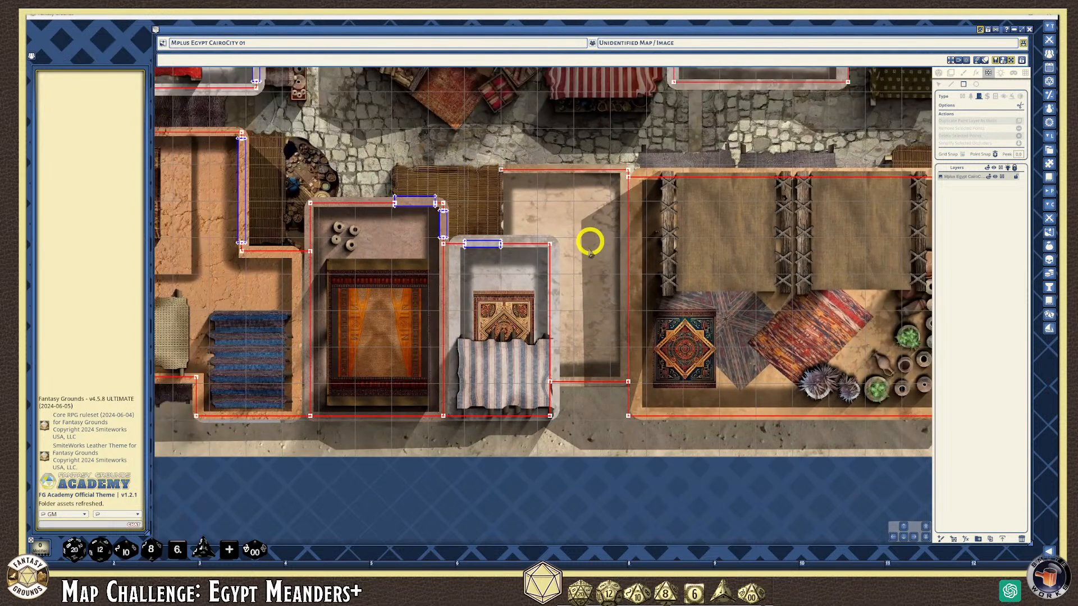
drag(911, 539, 610, 356)
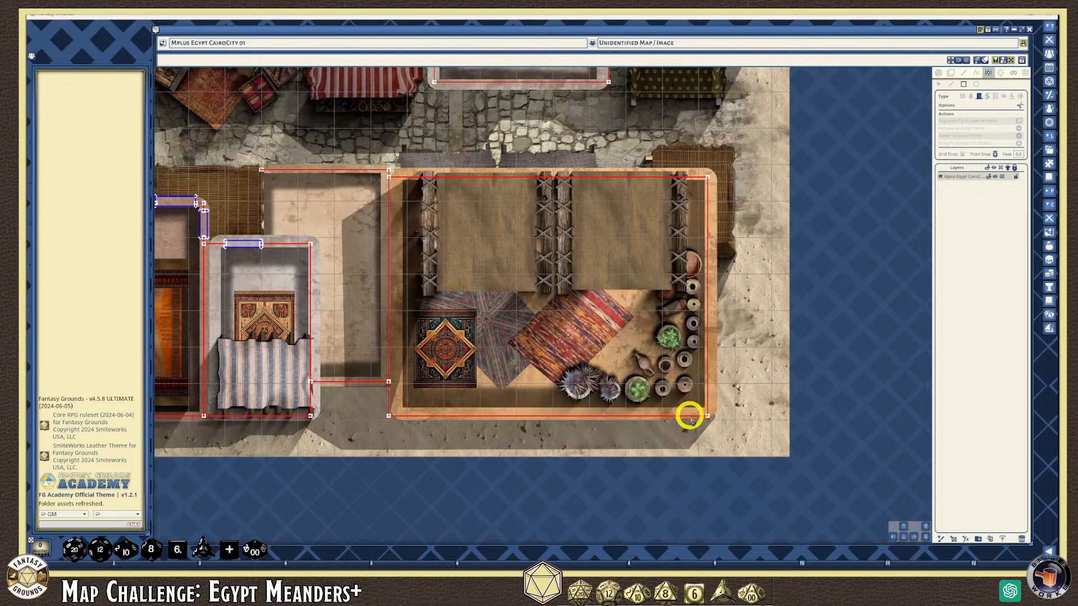
scroll(717, 180, up, 5)
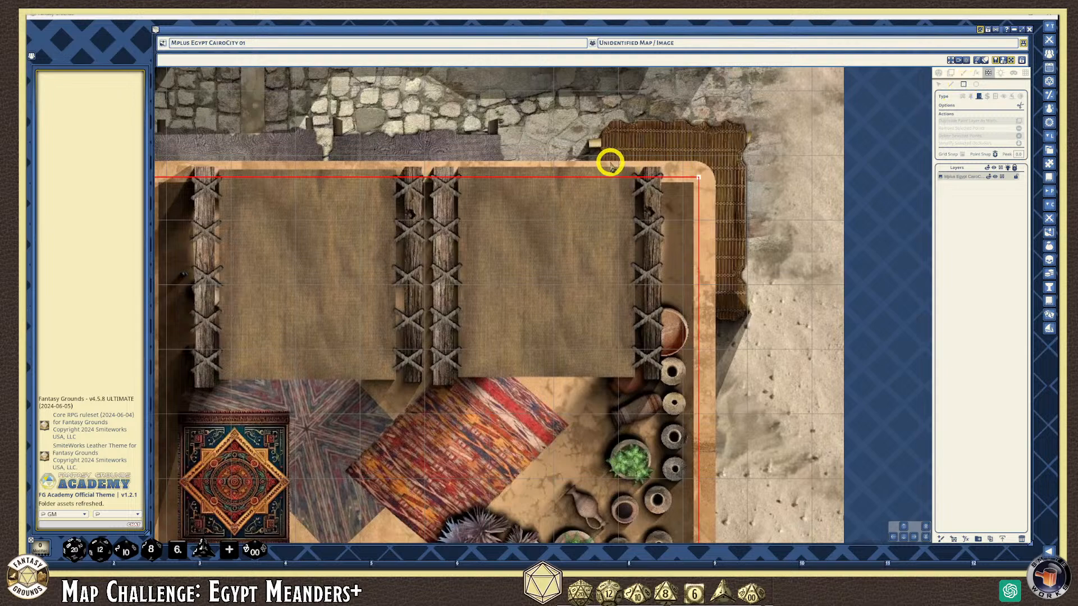
drag(610, 174, 704, 310)
scroll(733, 315, down, 4)
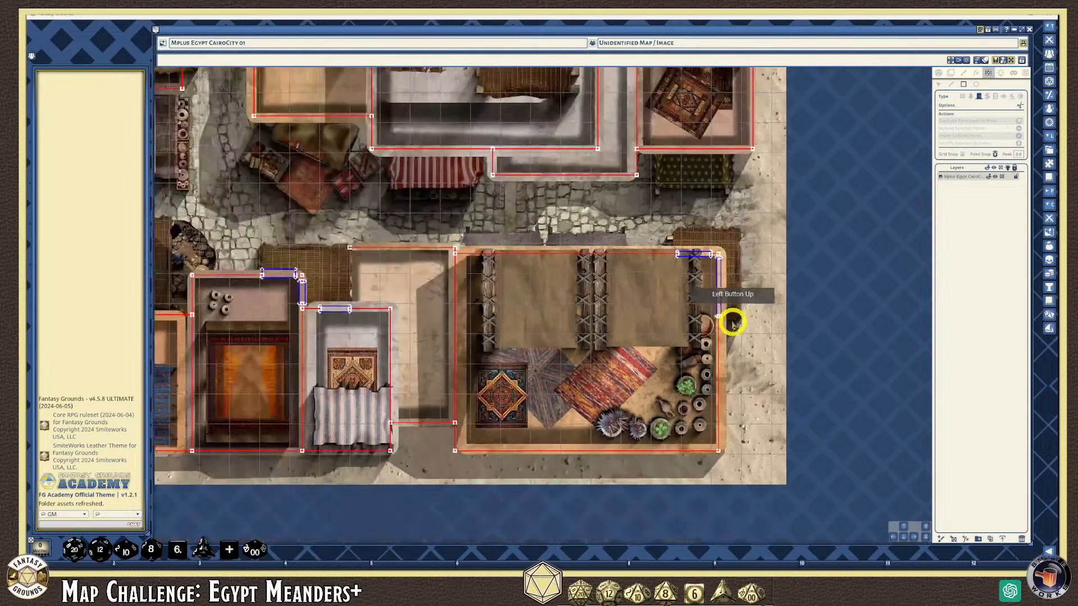
Drag a blue door rectangle along the upper courtyard building's lower wall above the striped awning
scroll(613, 224, down, 3)
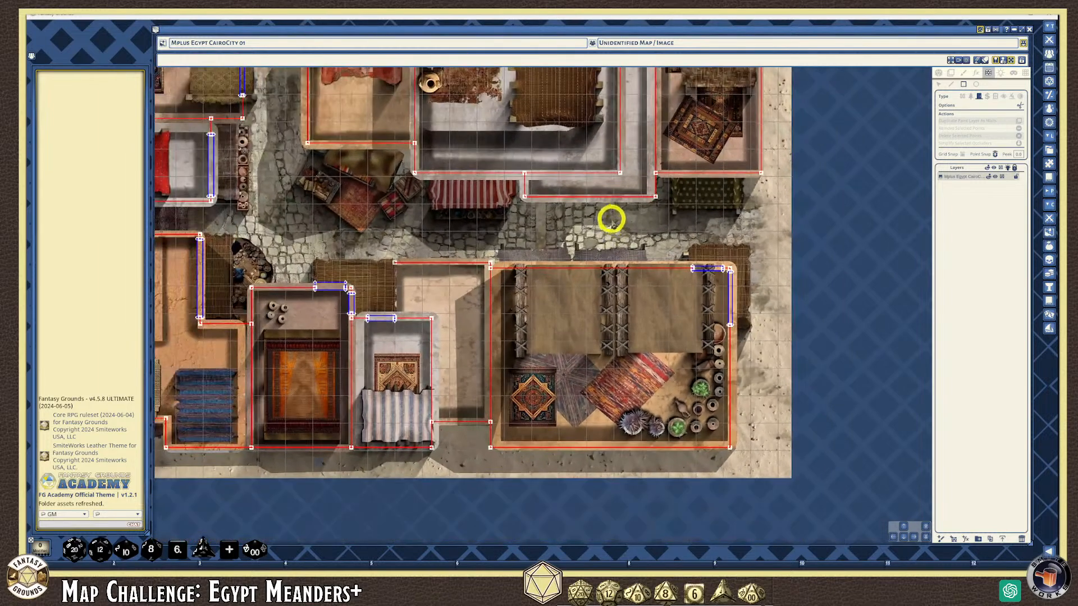
scroll(541, 202, up, 5)
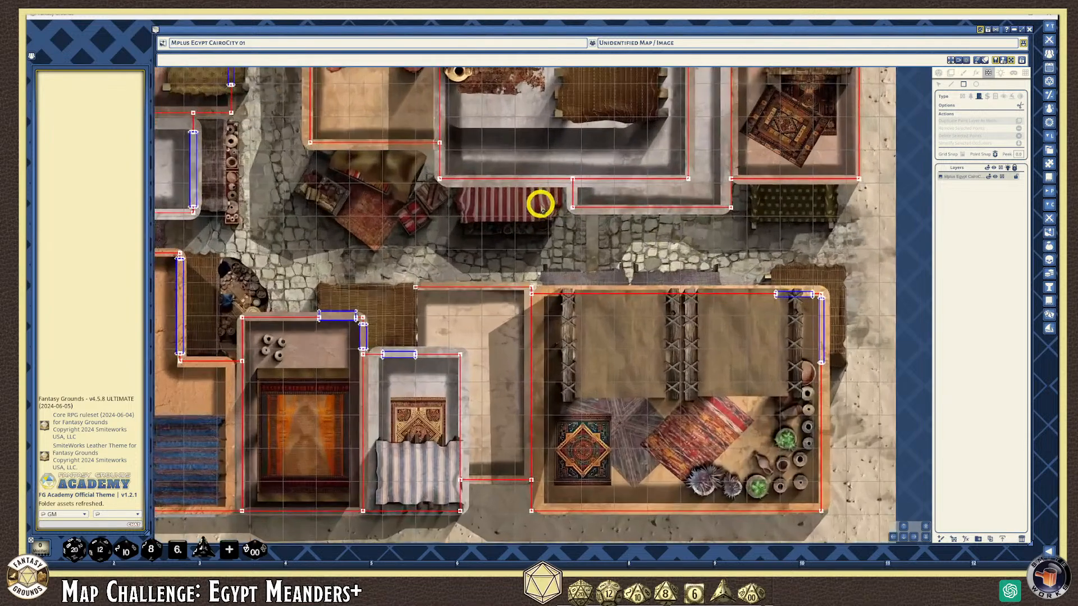
scroll(540, 204, up, 1)
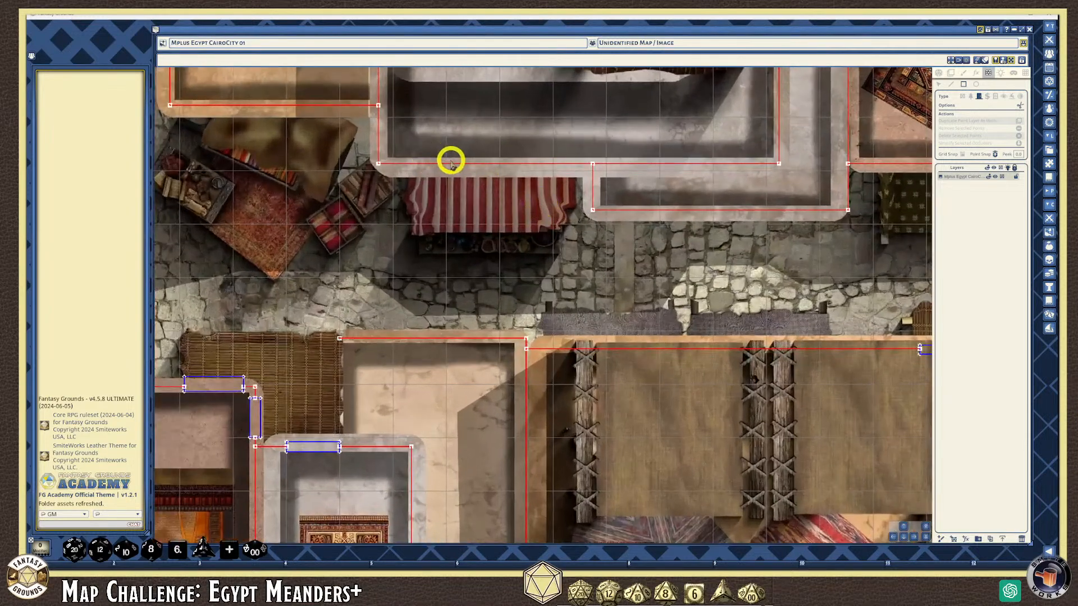
drag(447, 162, 555, 170)
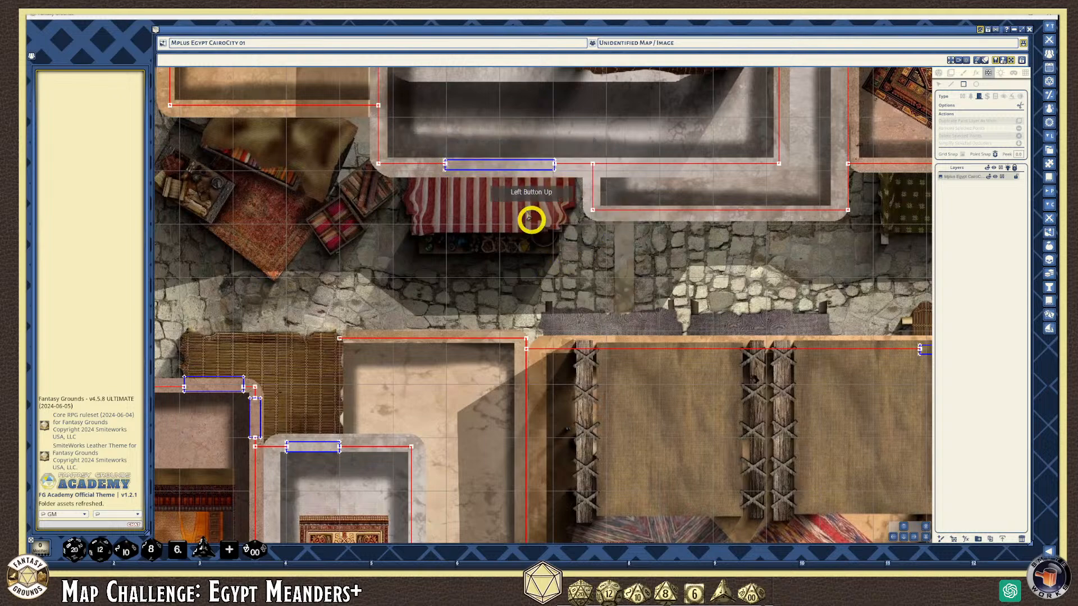
scroll(558, 253, down, 2)
scroll(568, 224, down, 5)
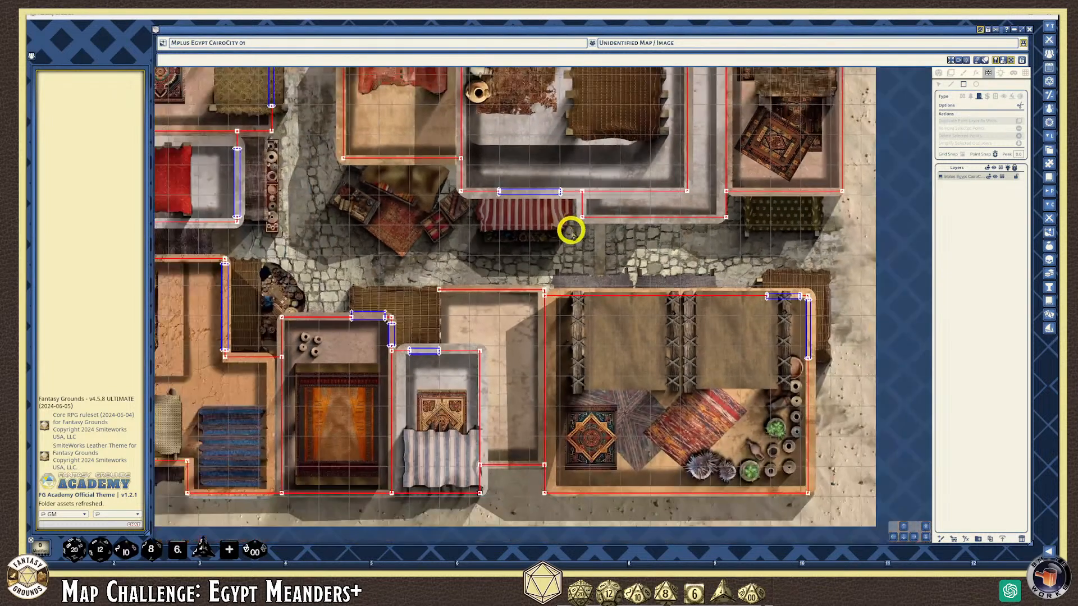
scroll(643, 132, up, 1)
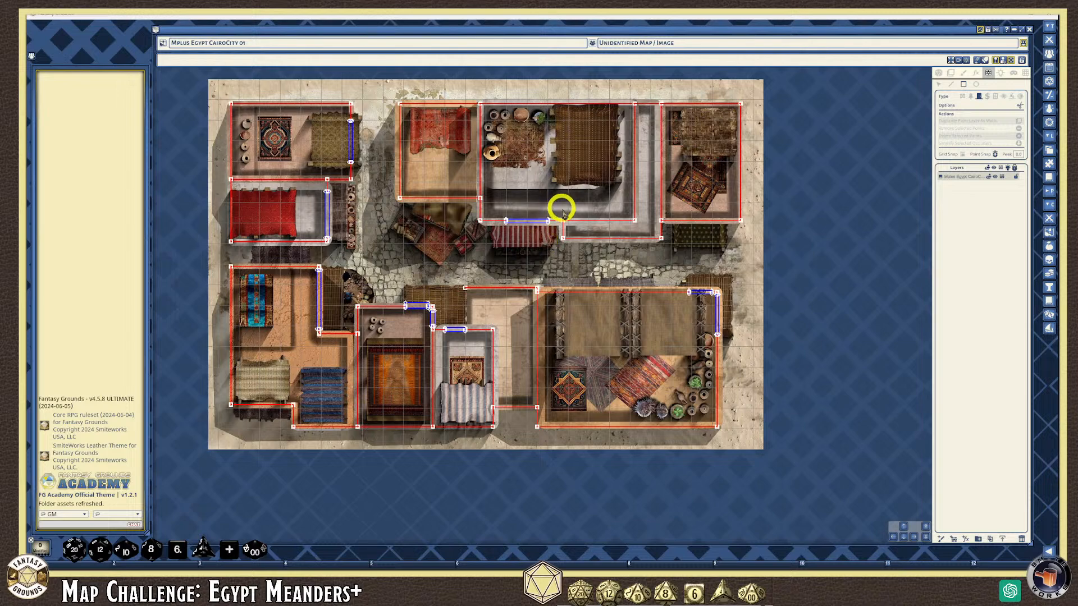
scroll(582, 188, up, 3)
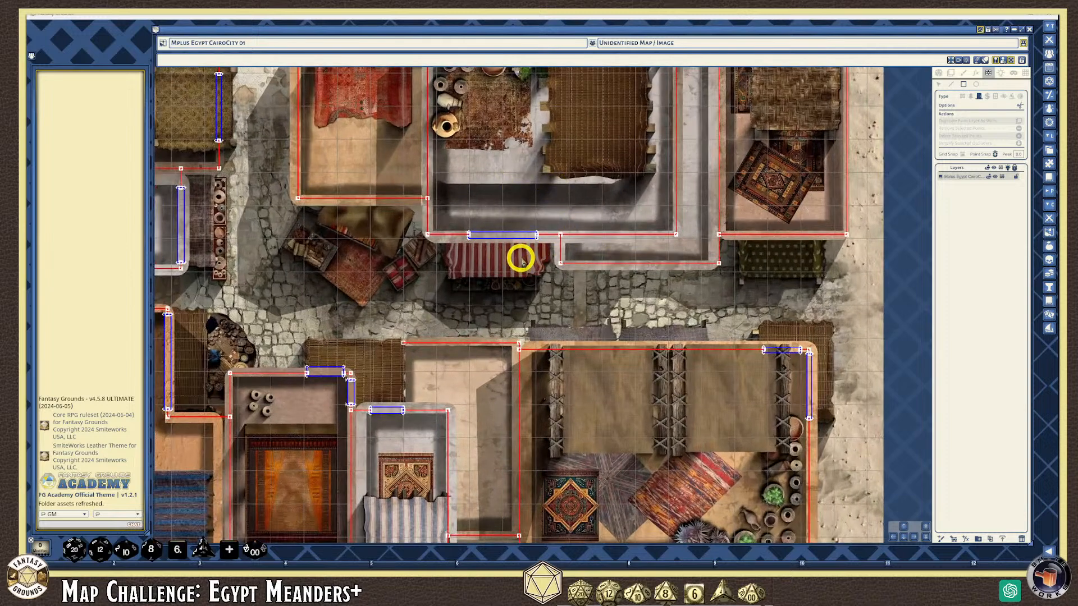
scroll(512, 256, down, 4)
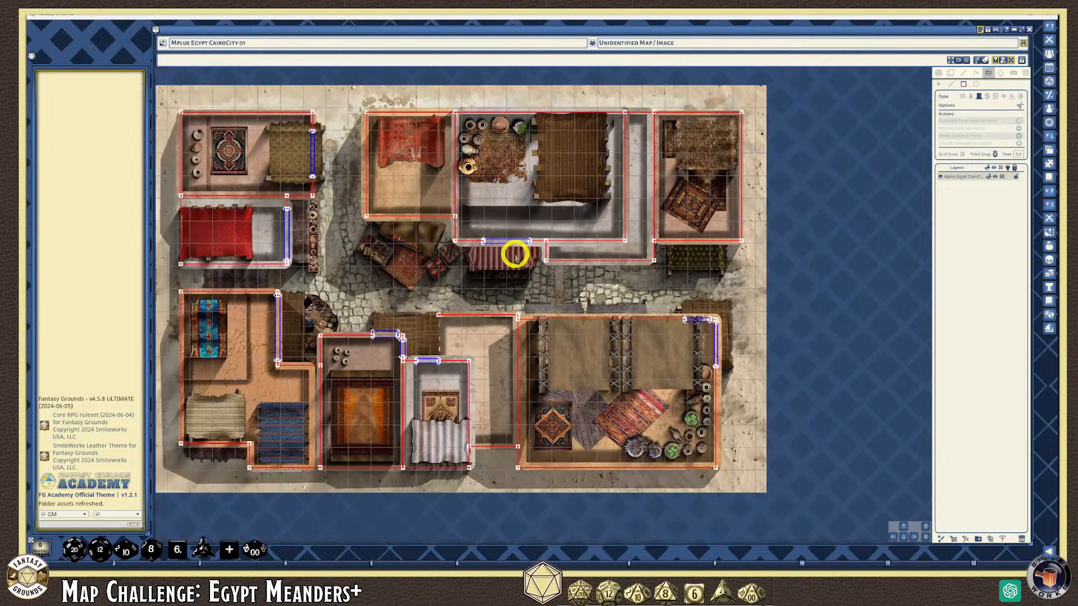
scroll(587, 243, up, 6)
scroll(588, 246, up, 1)
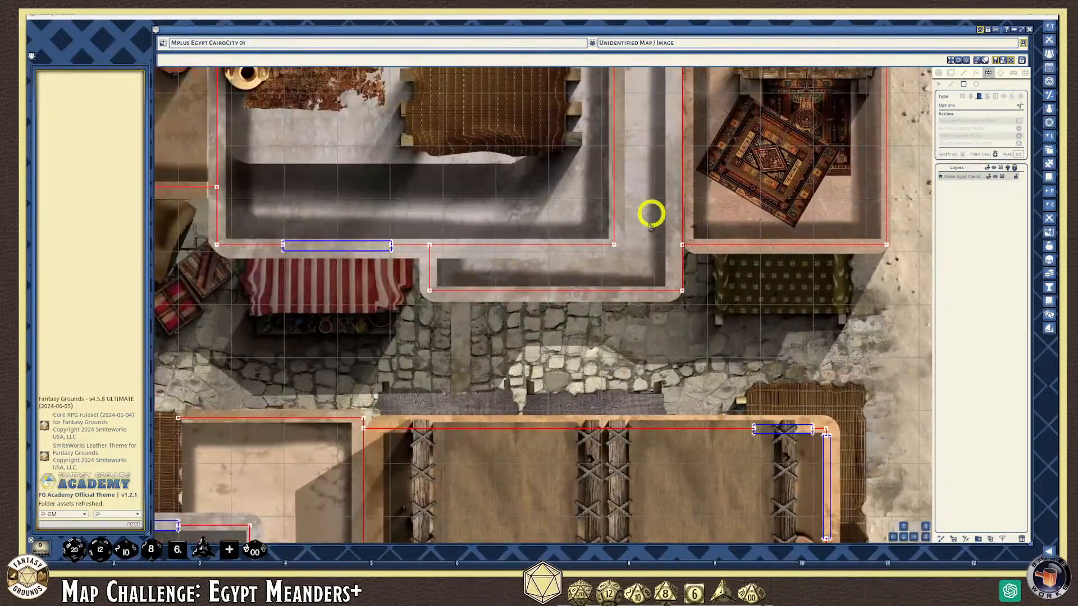
scroll(647, 222, down, 4)
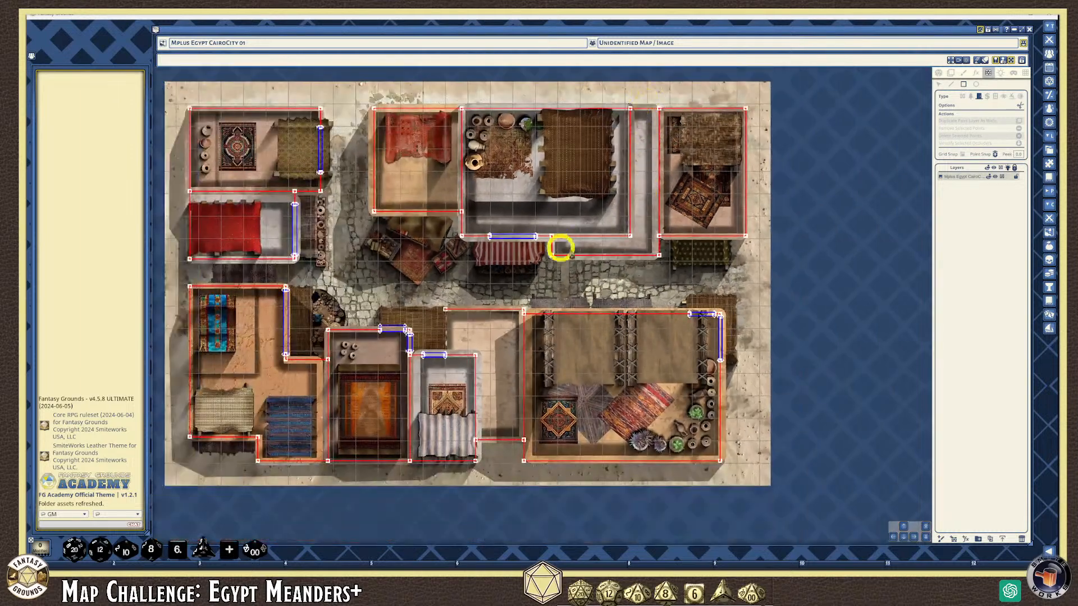
scroll(584, 243, up, 2)
scroll(584, 243, down, 1)
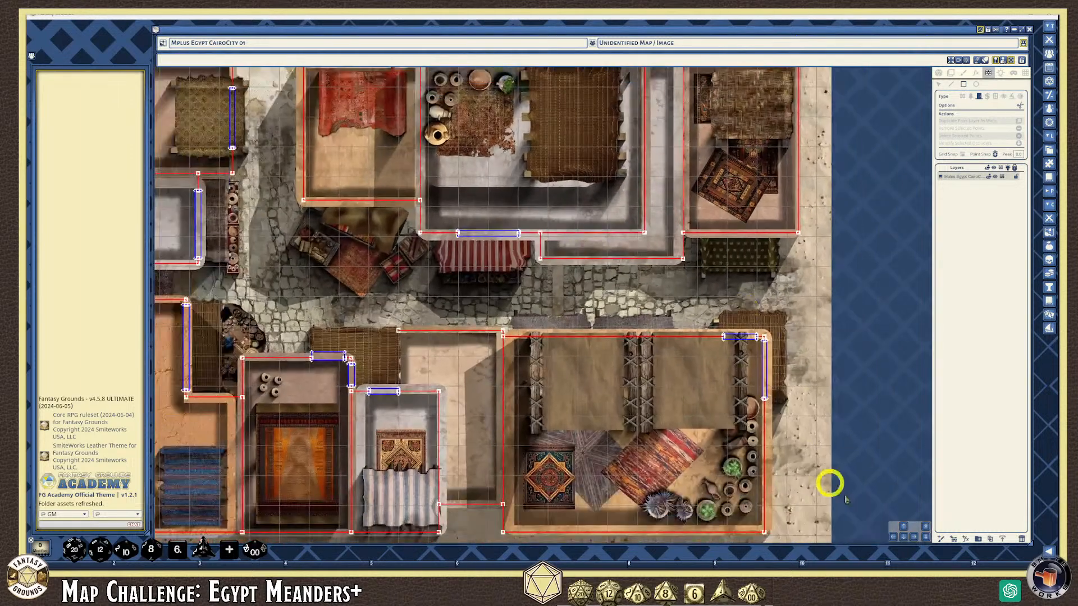
click(903, 530)
scroll(595, 350, up, 1)
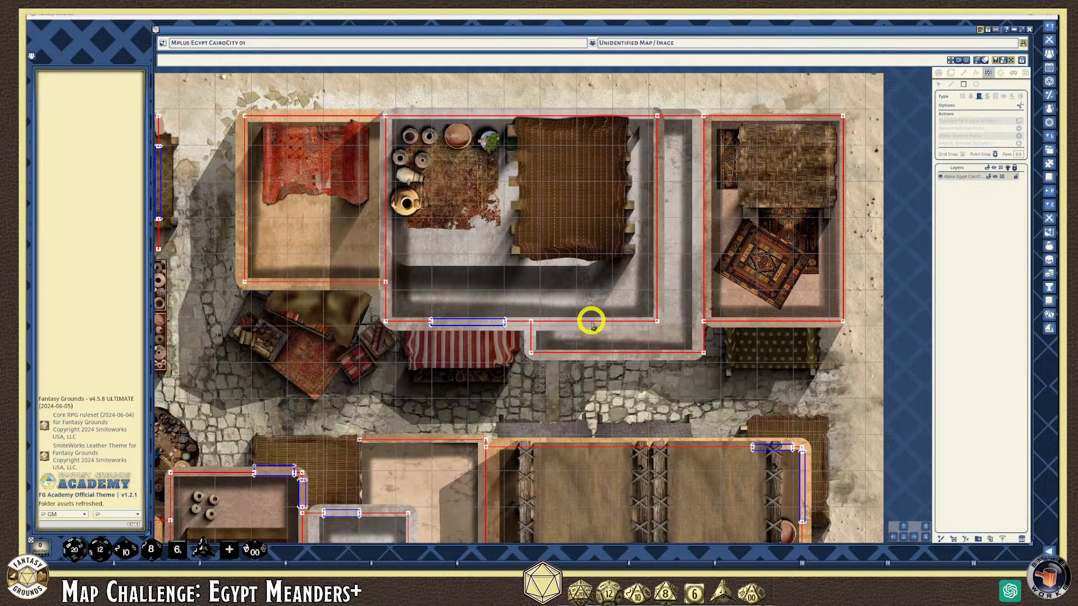
scroll(592, 325, up, 5)
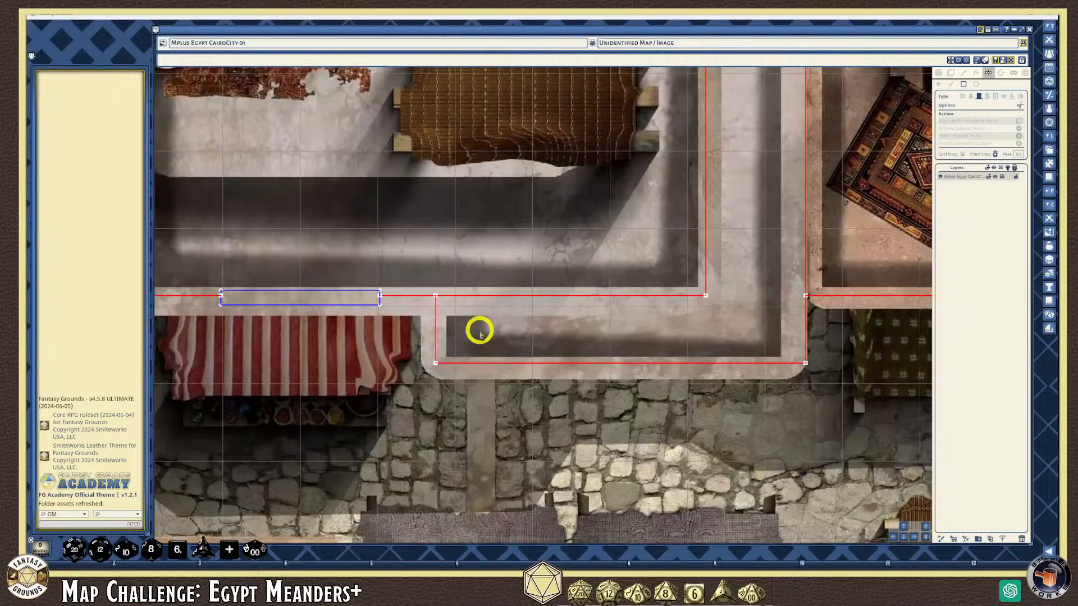
scroll(447, 327, down, 2)
scroll(667, 205, down, 4)
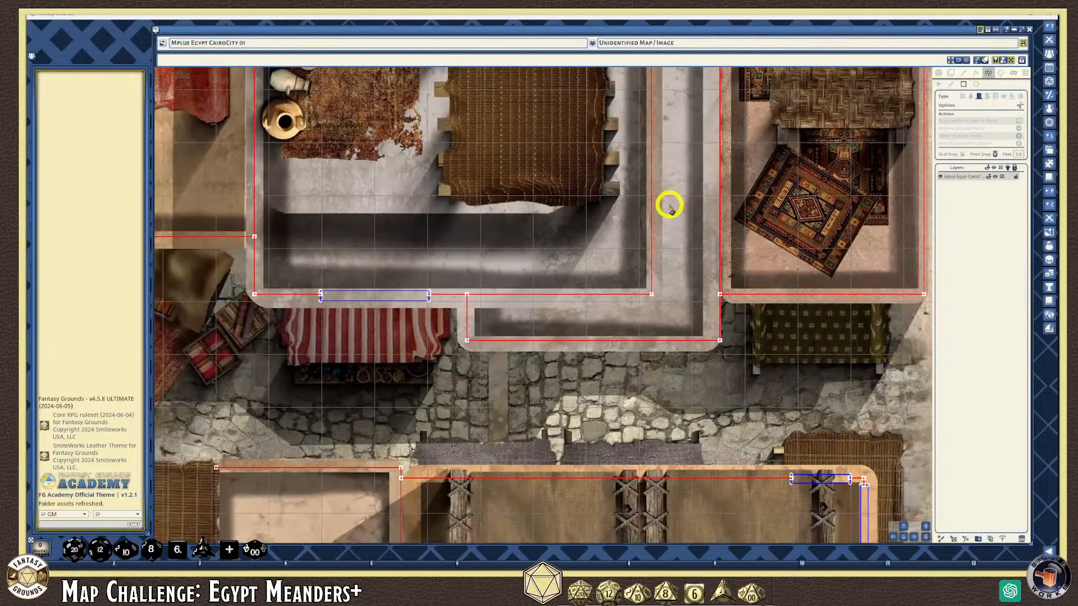
scroll(670, 211, up, 3)
scroll(670, 212, down, 2)
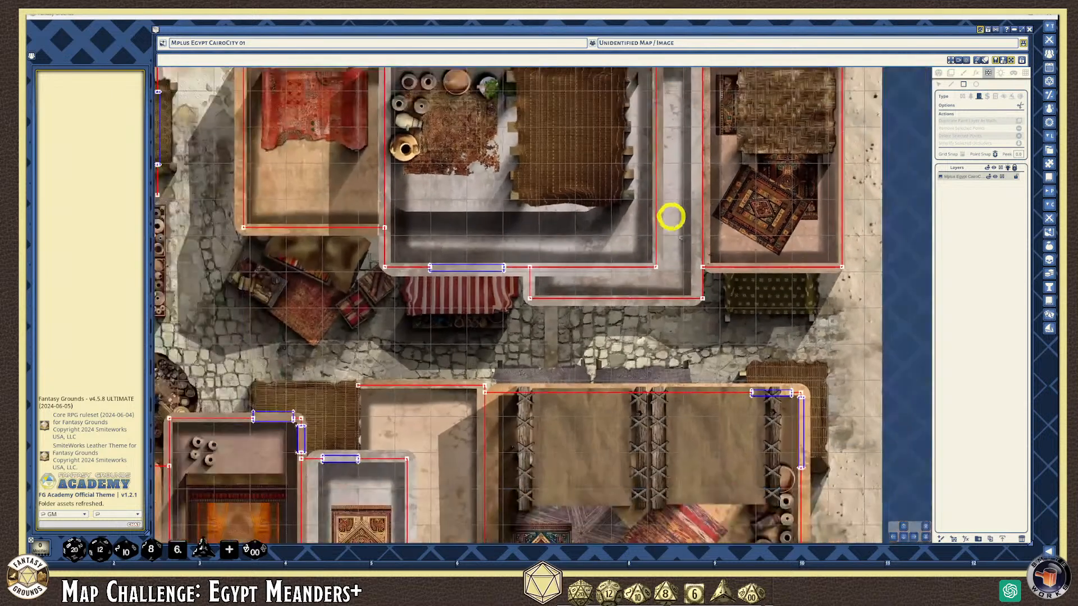
click(905, 526)
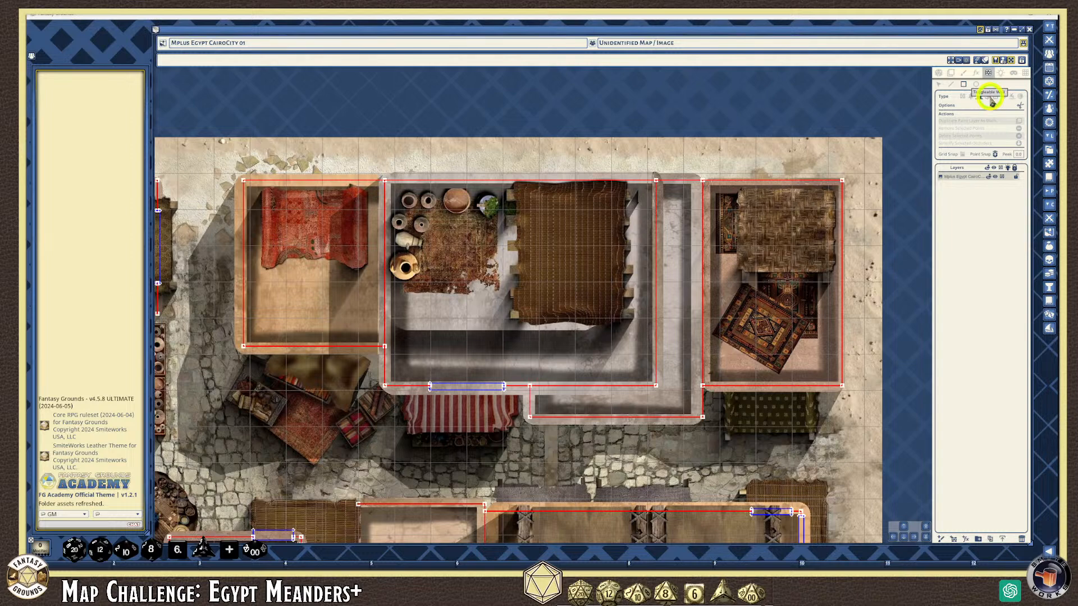
scroll(730, 204, up, 5)
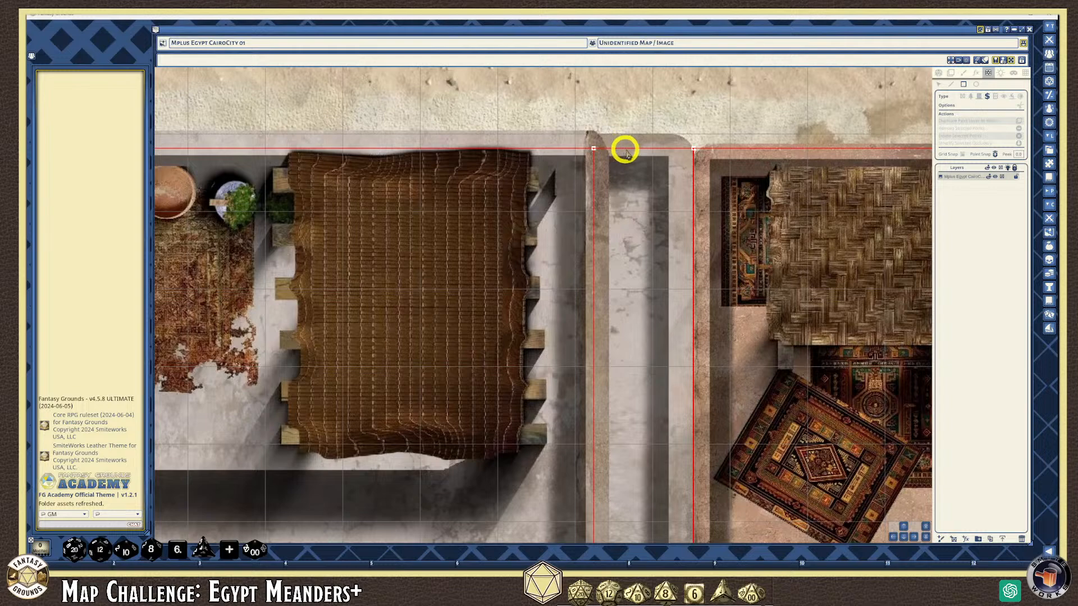
Draw a red wall line across the top end of the narrow alley using line walls
scroll(626, 151, up, 1)
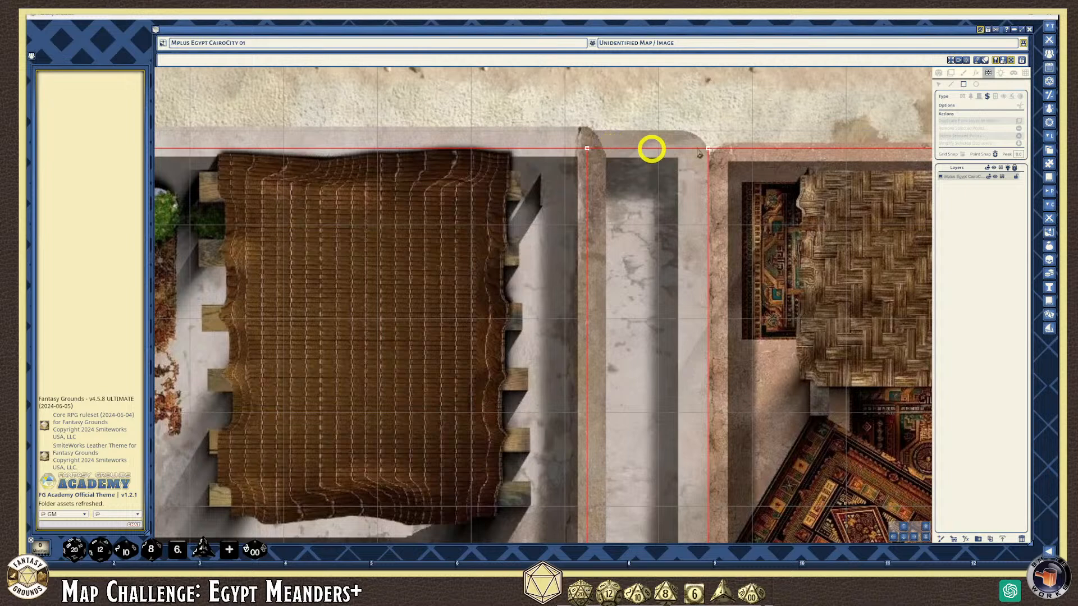
click(952, 85)
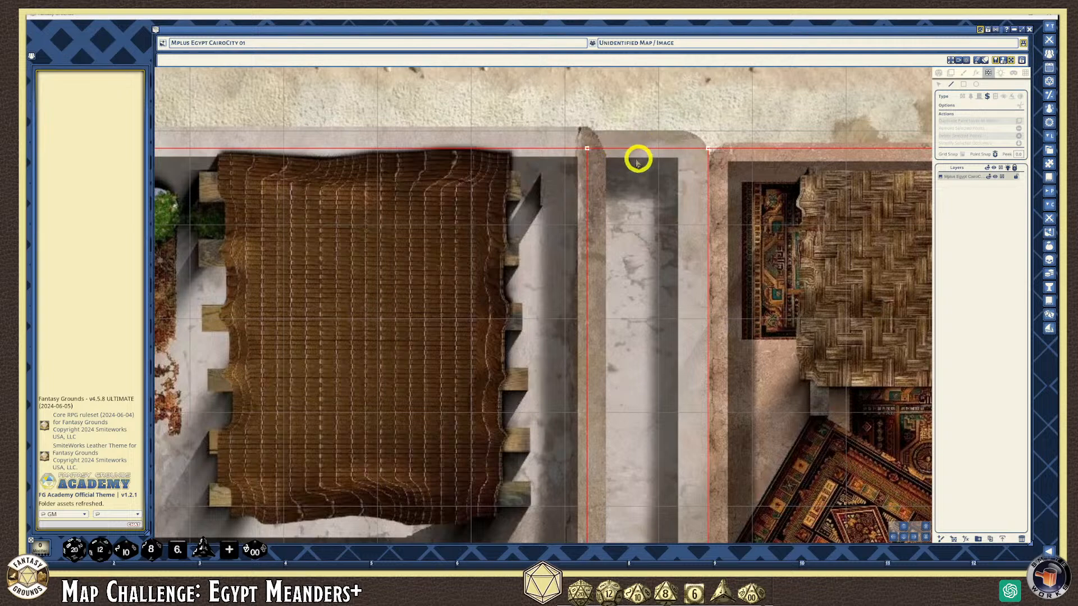
click(952, 85)
click(961, 97)
click(582, 162)
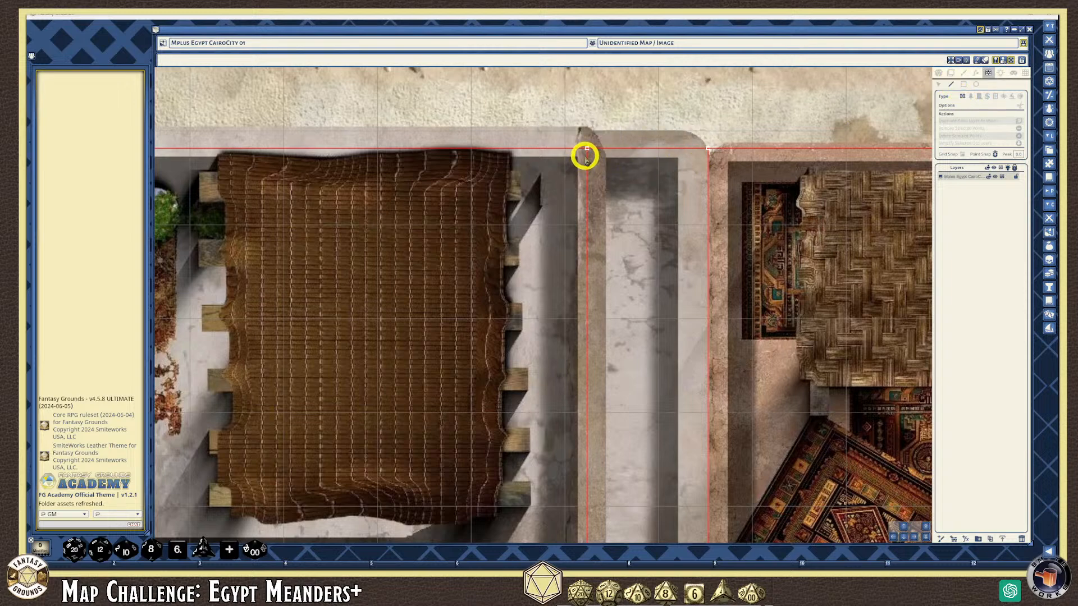
drag(584, 160, 714, 158)
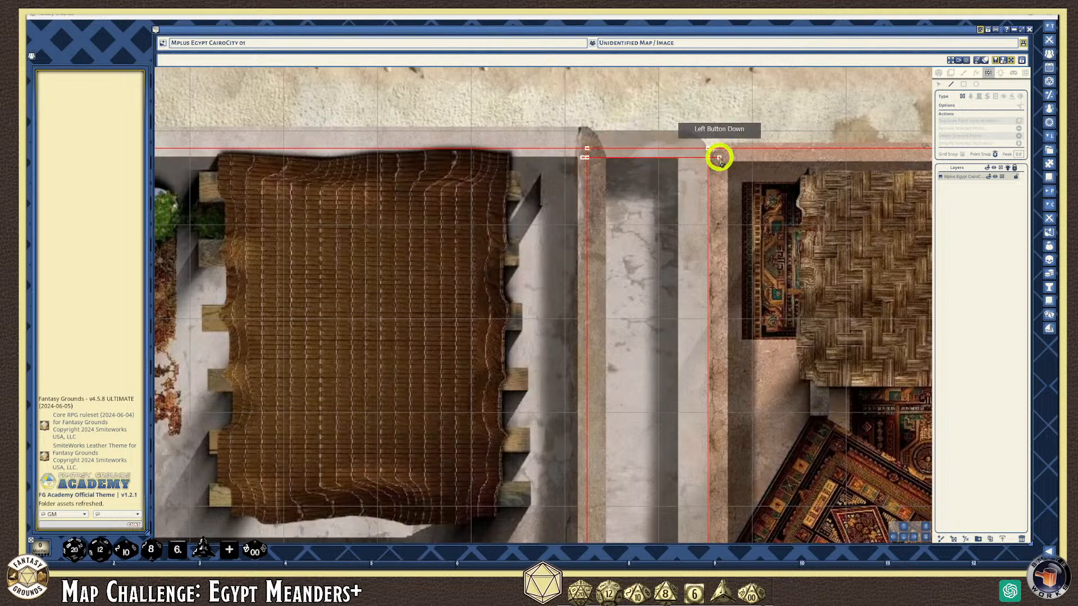
scroll(652, 169, down, 3)
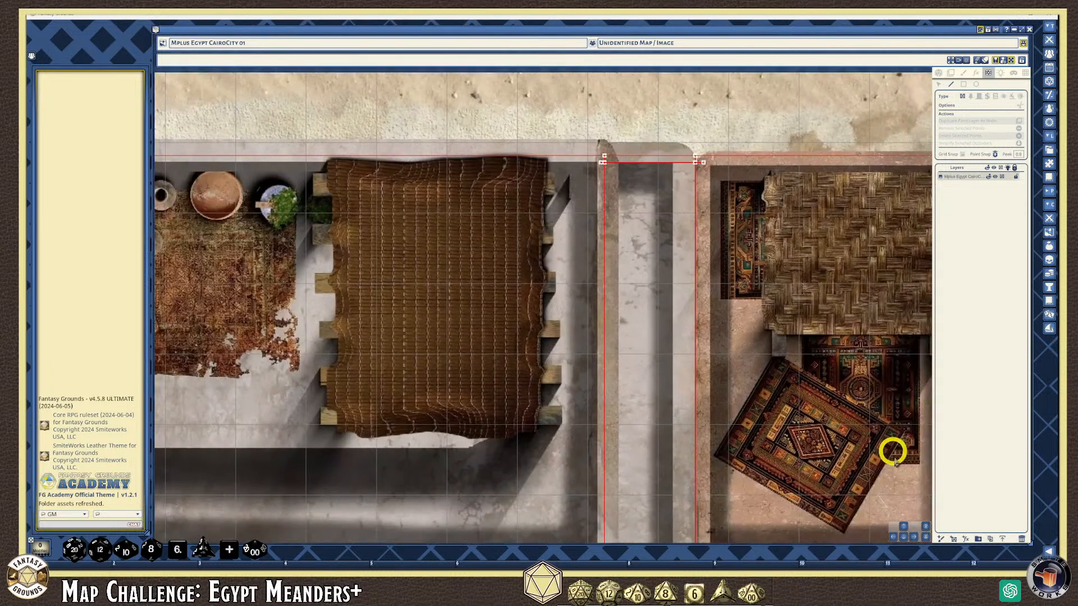
drag(908, 537, 459, 415)
Draw a vertical red wall closing the west end of the lower street wall
scroll(431, 406, up, 1)
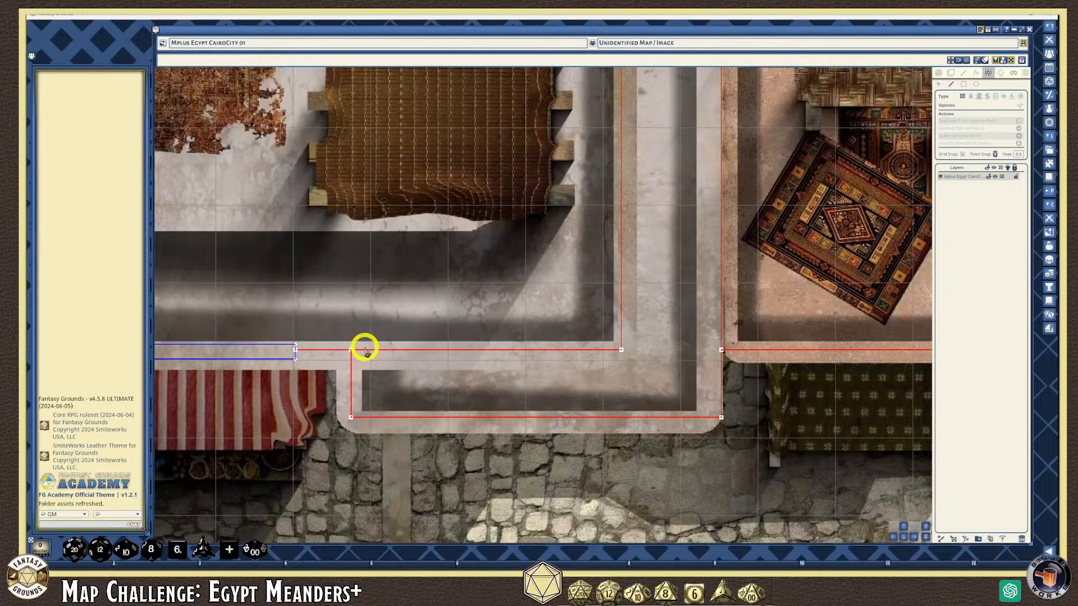
drag(365, 346, 365, 435)
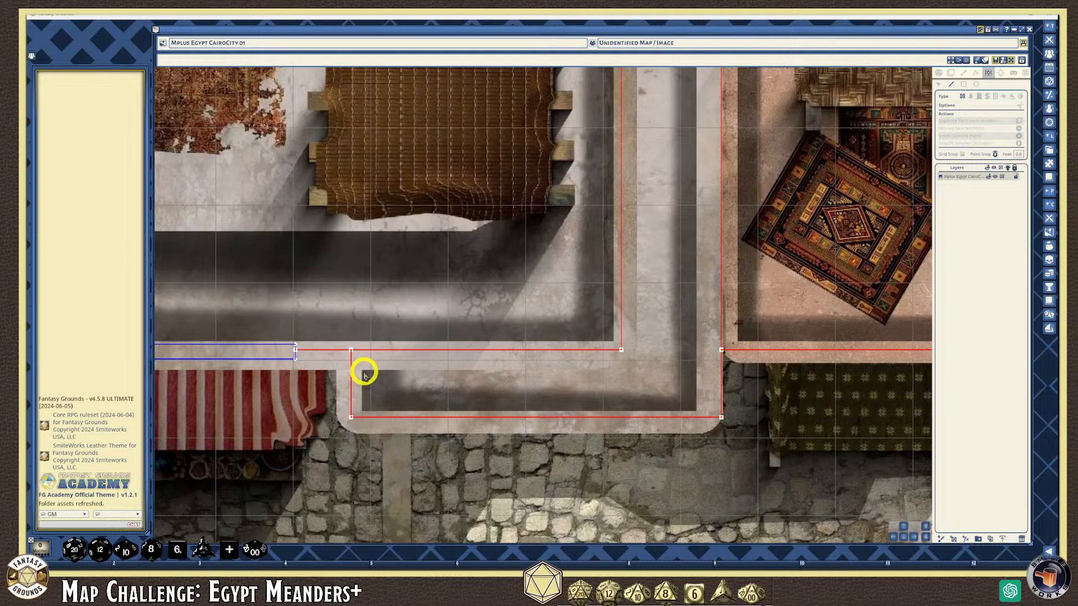
click(362, 422)
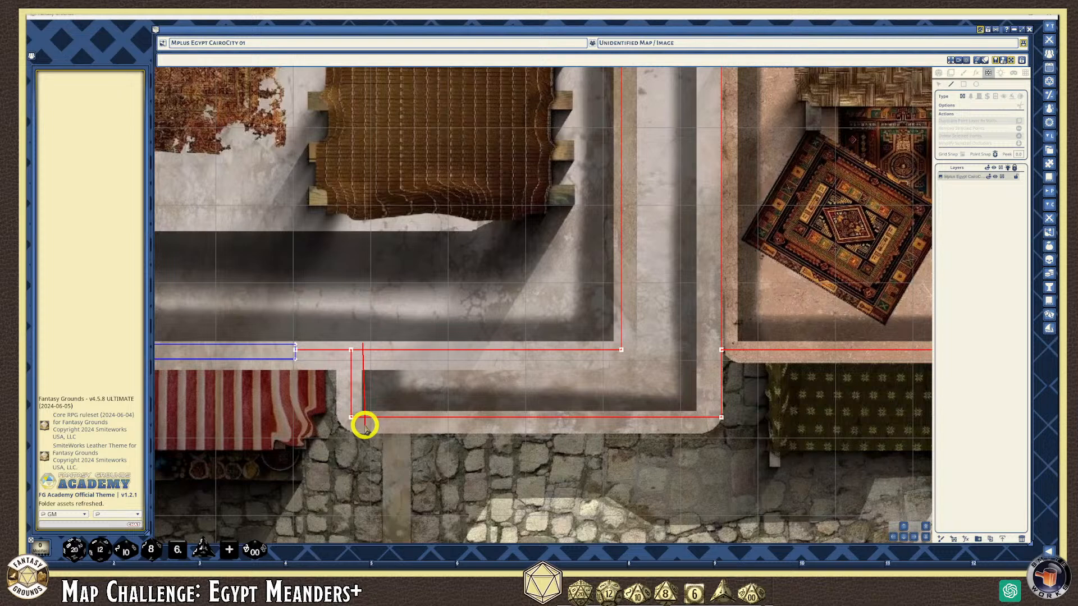
click(362, 437)
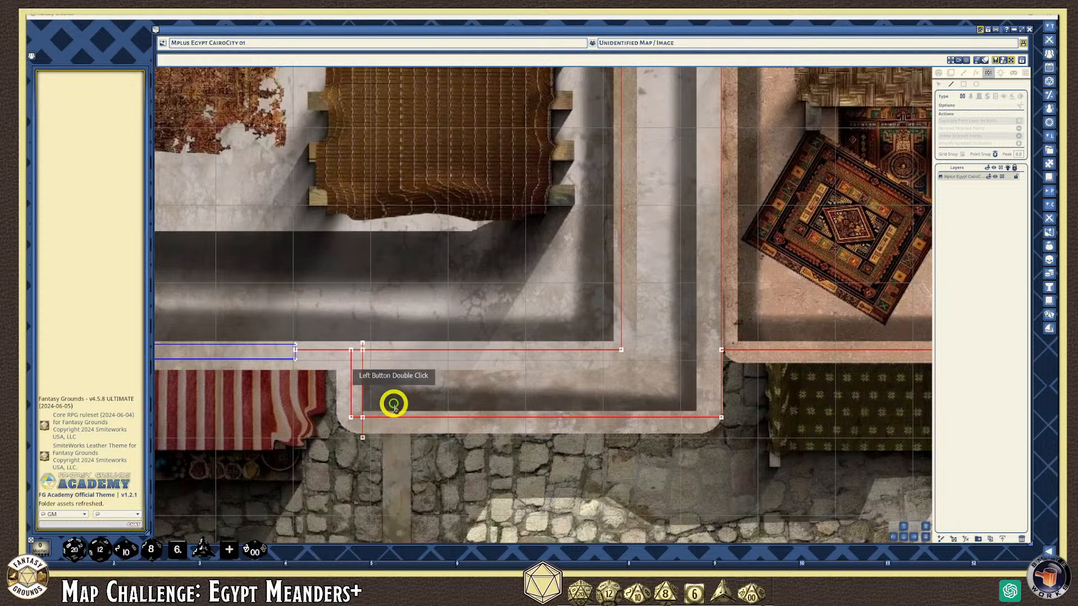
scroll(393, 385, up, 2)
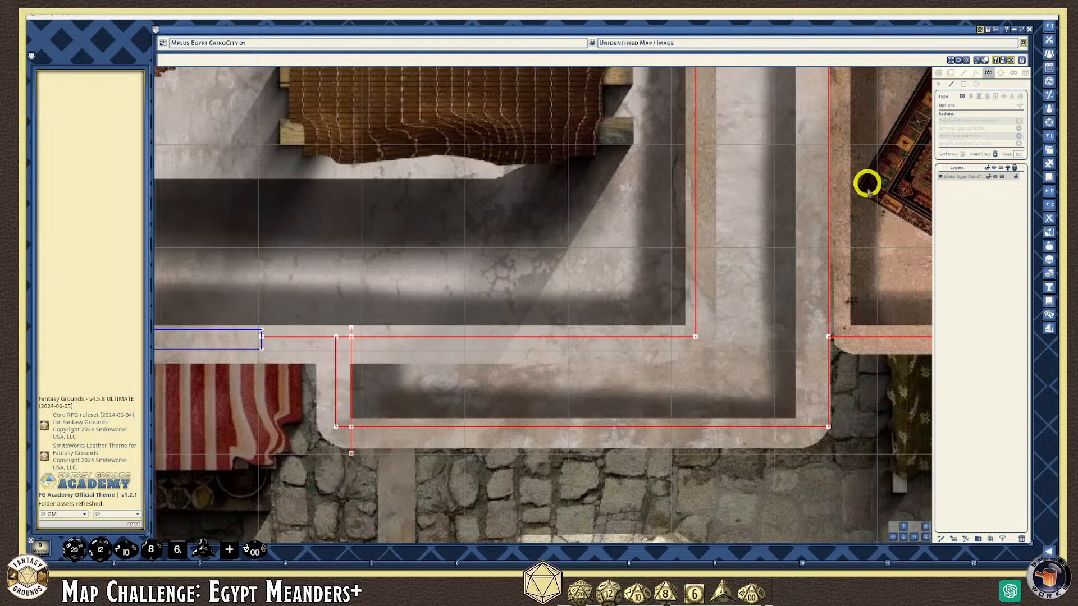
scroll(631, 240, down, 3)
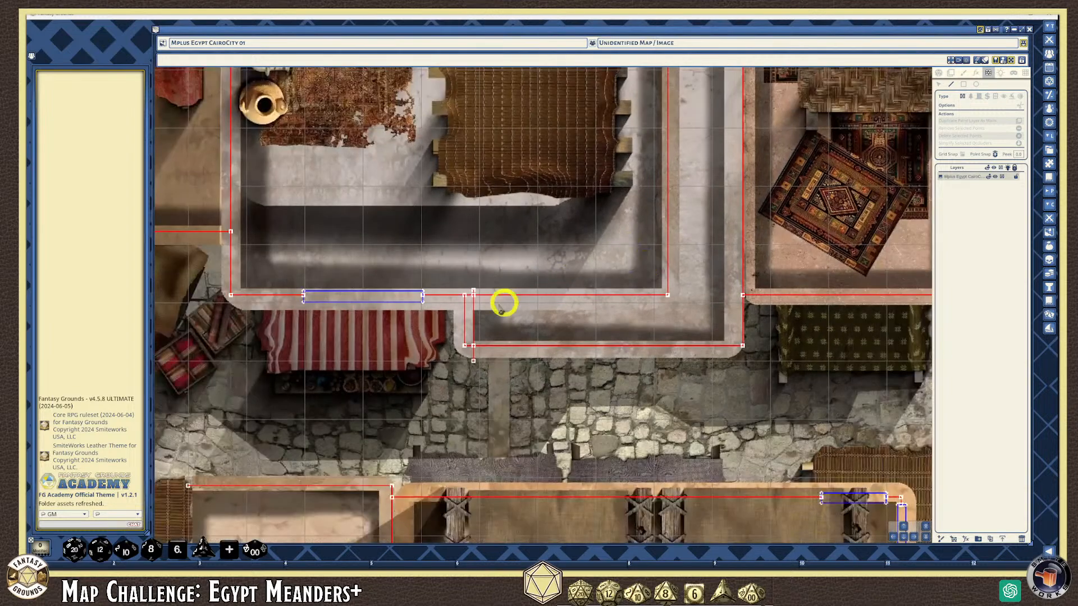
scroll(472, 303, up, 3)
scroll(500, 311, up, 1)
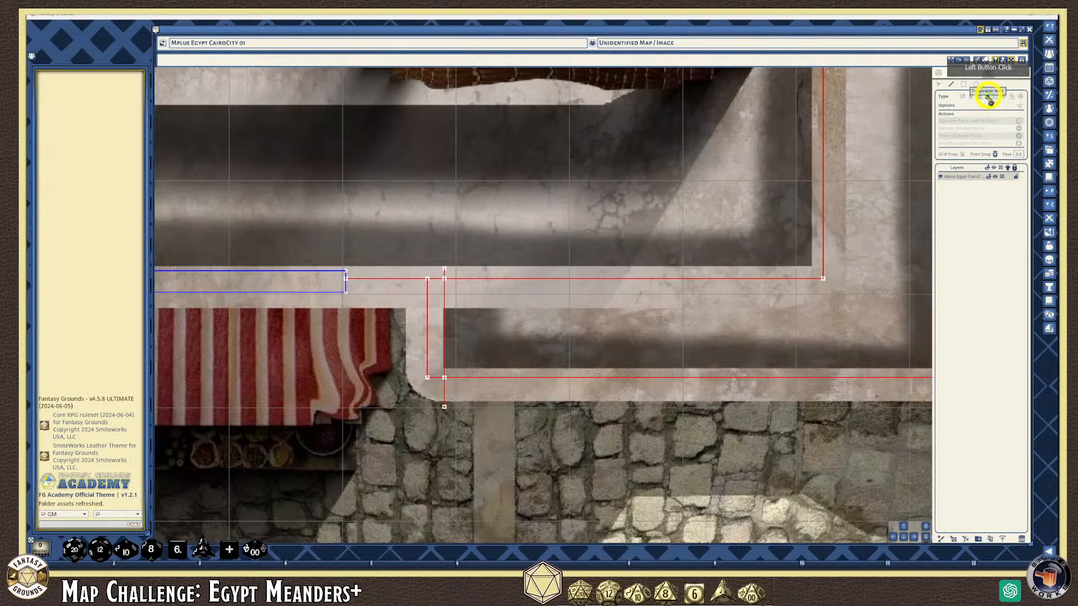
Add a blue door rectangle across the small gap beside the new wall
click(963, 85)
scroll(505, 348, up, 1)
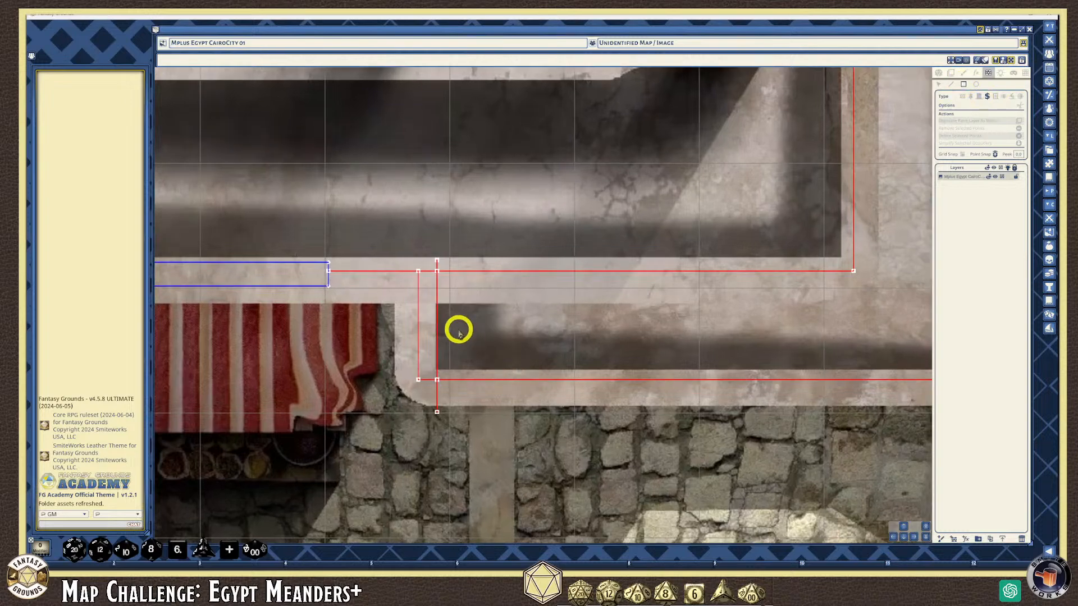
drag(410, 307, 449, 369)
scroll(623, 361, down, 3)
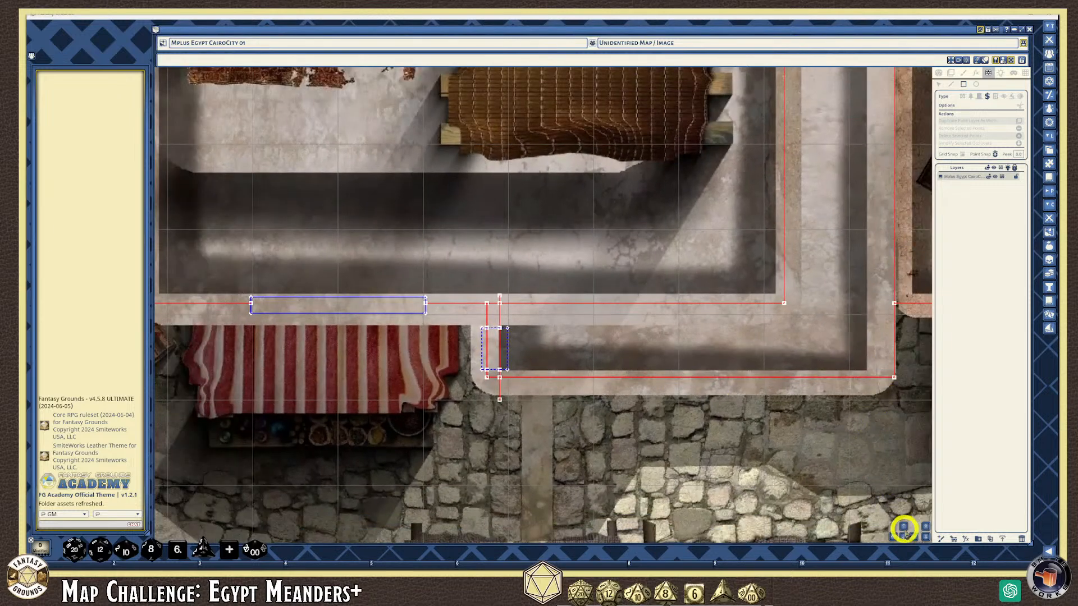
click(903, 527)
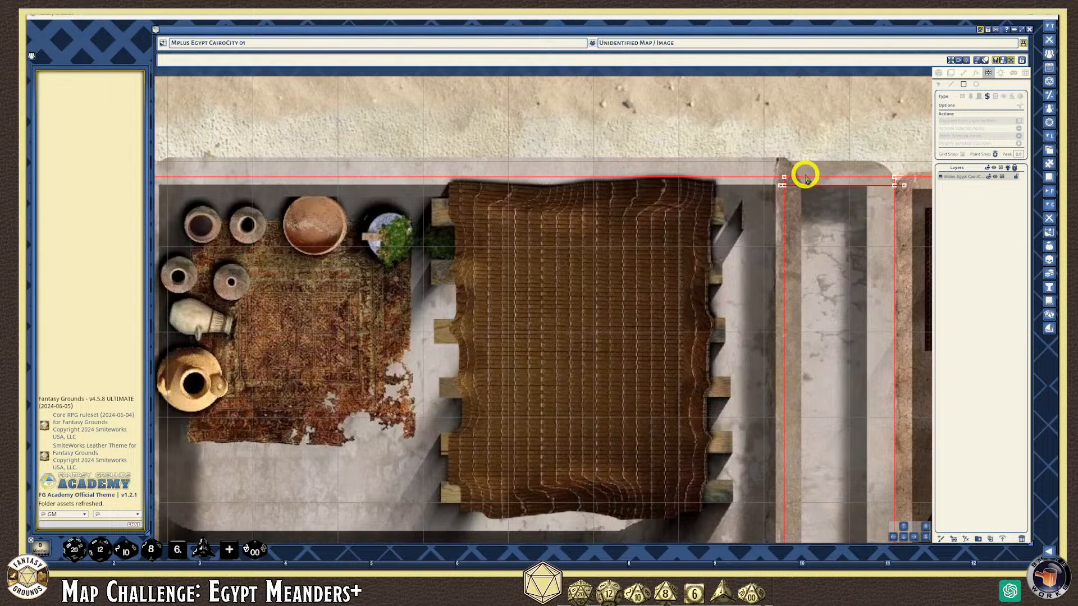
Drag a blue door rectangle across the top opening of the alley
drag(806, 178, 865, 191)
scroll(813, 418, down, 2)
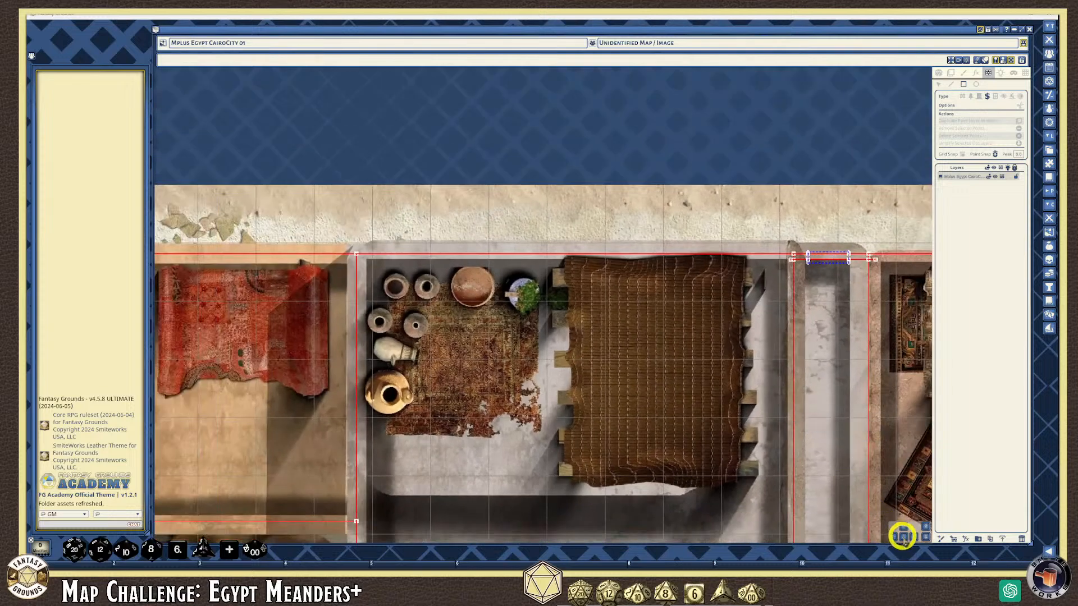
scroll(856, 284, up, 6)
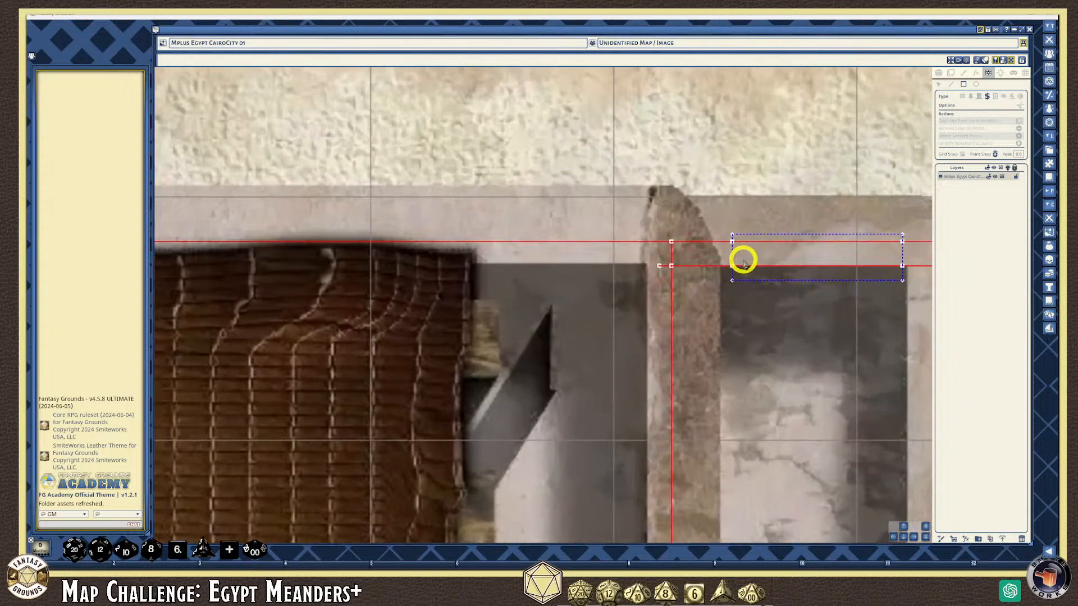
scroll(738, 256, down, 2)
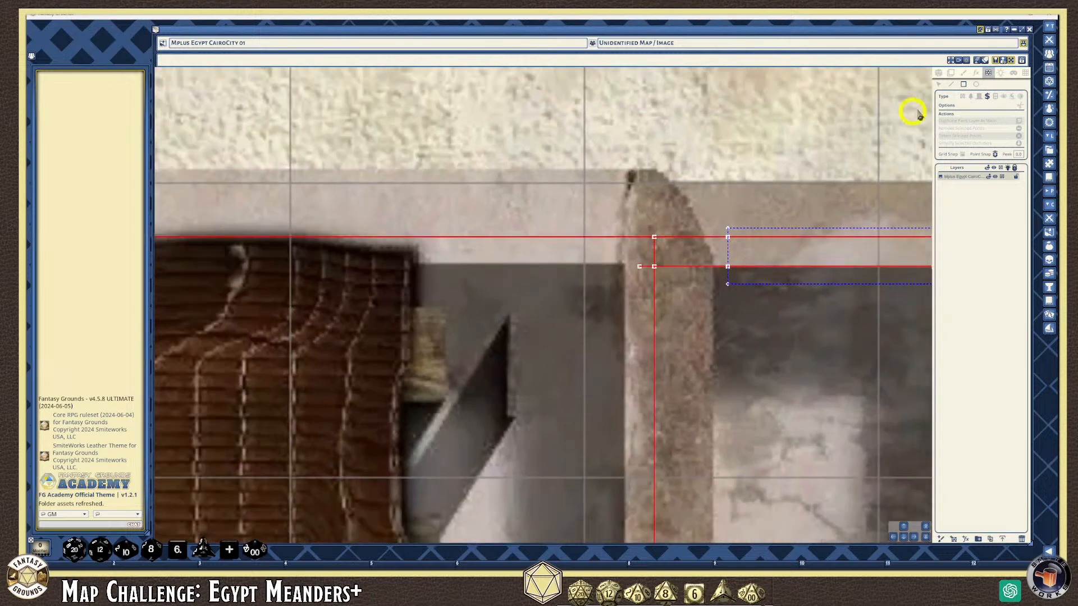
Delete the leftover wall point and stray wall stub near the alley's top corners
click(938, 89)
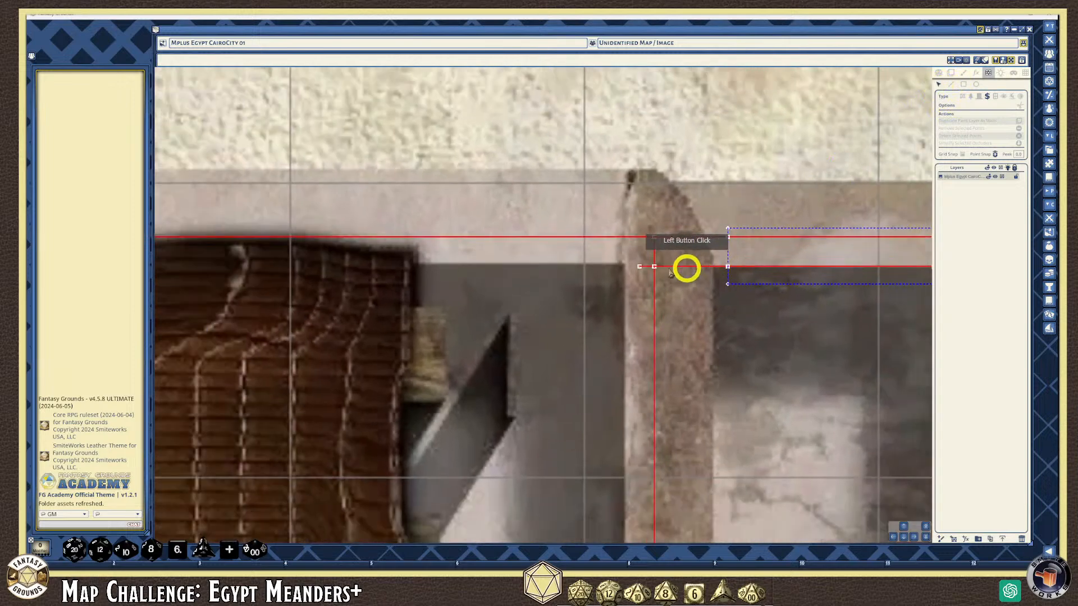
click(640, 267)
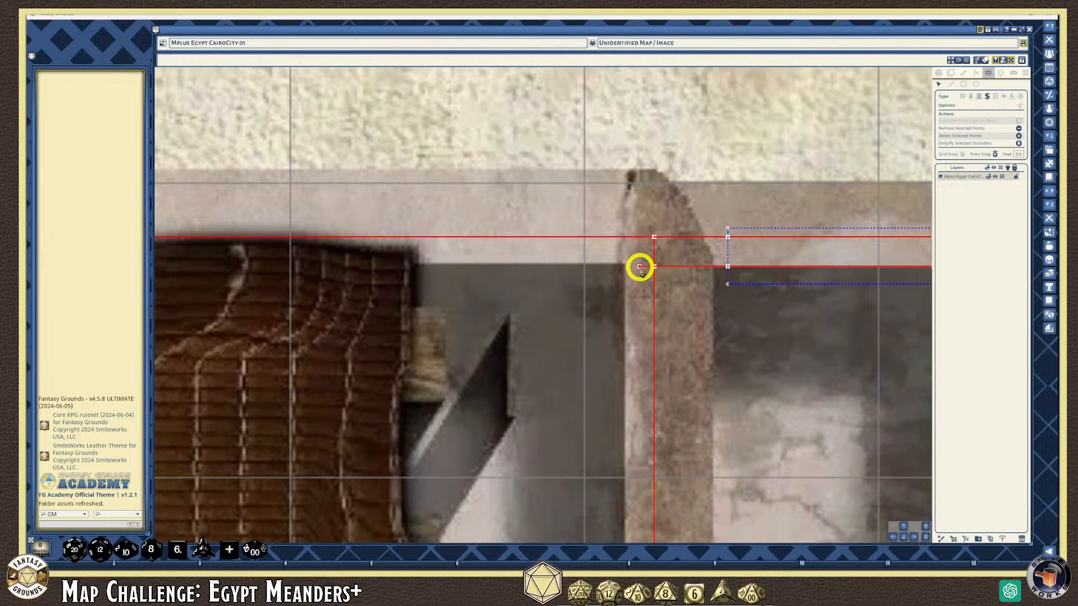
key(Delete)
click(915, 538)
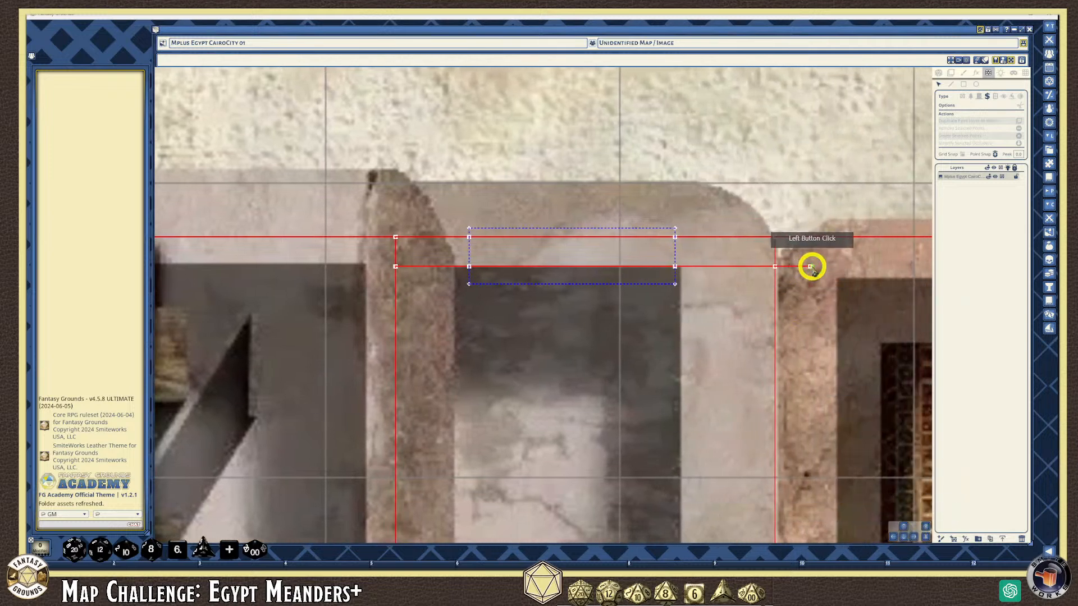
click(811, 266)
key(Delete)
click(898, 282)
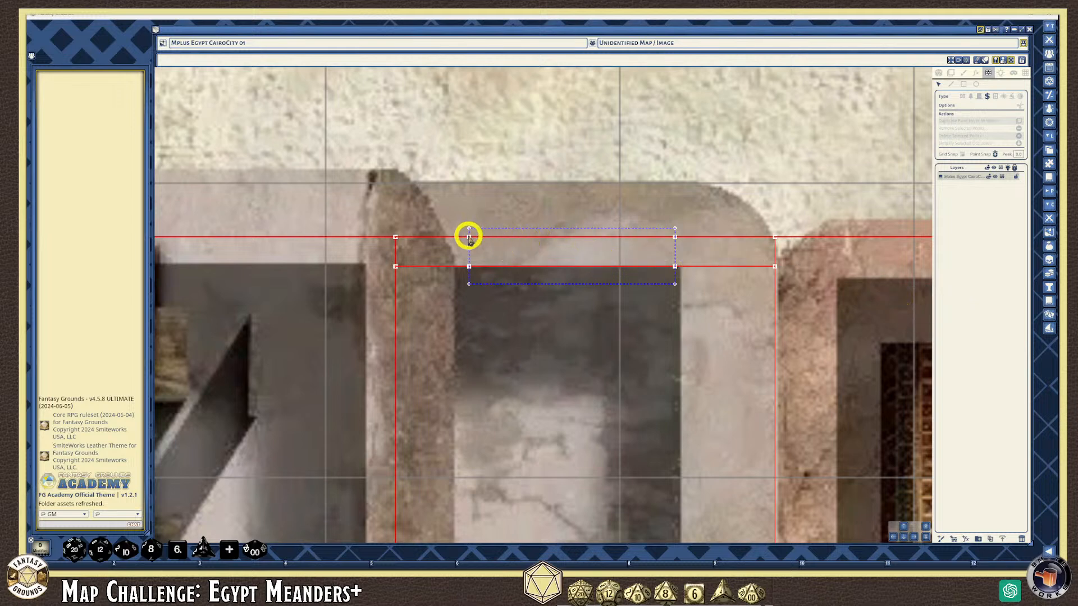
Draw short red walls down from the door's left and right corners to the lower wall line
click(951, 85)
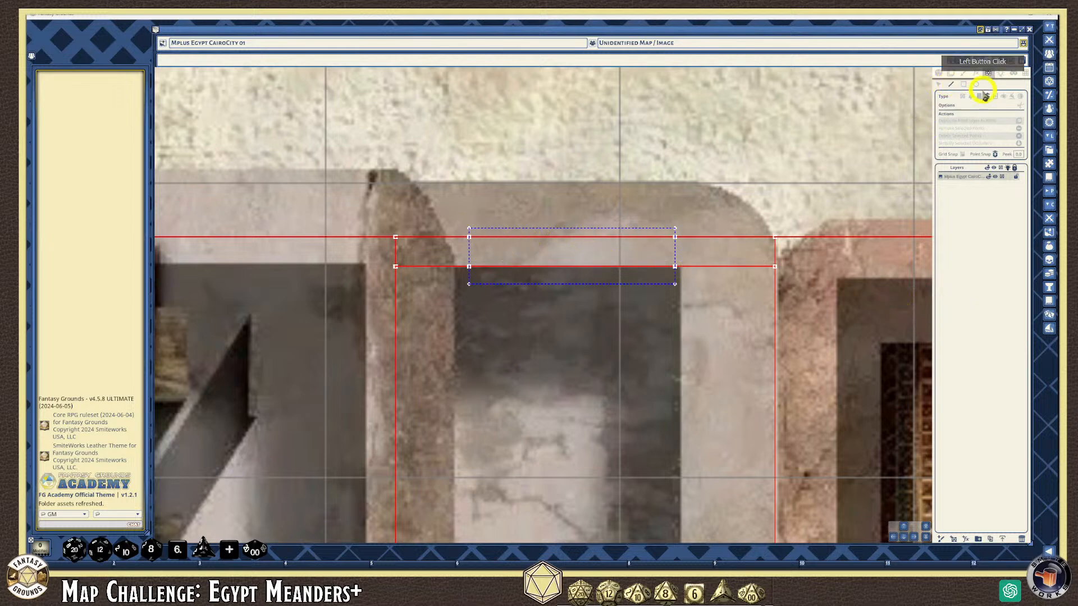
click(964, 97)
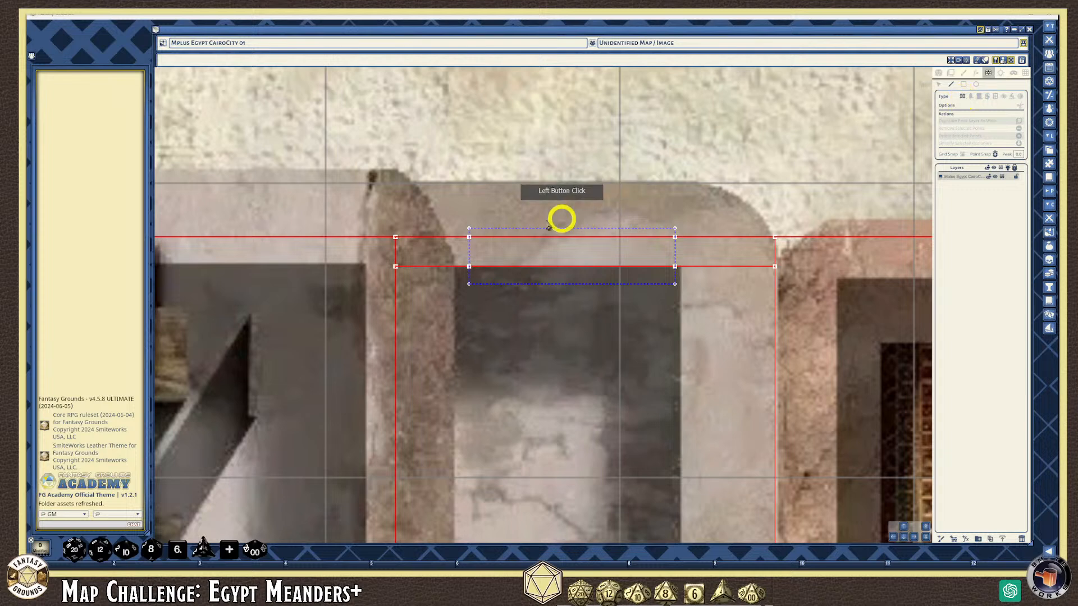
click(469, 237)
click(468, 267)
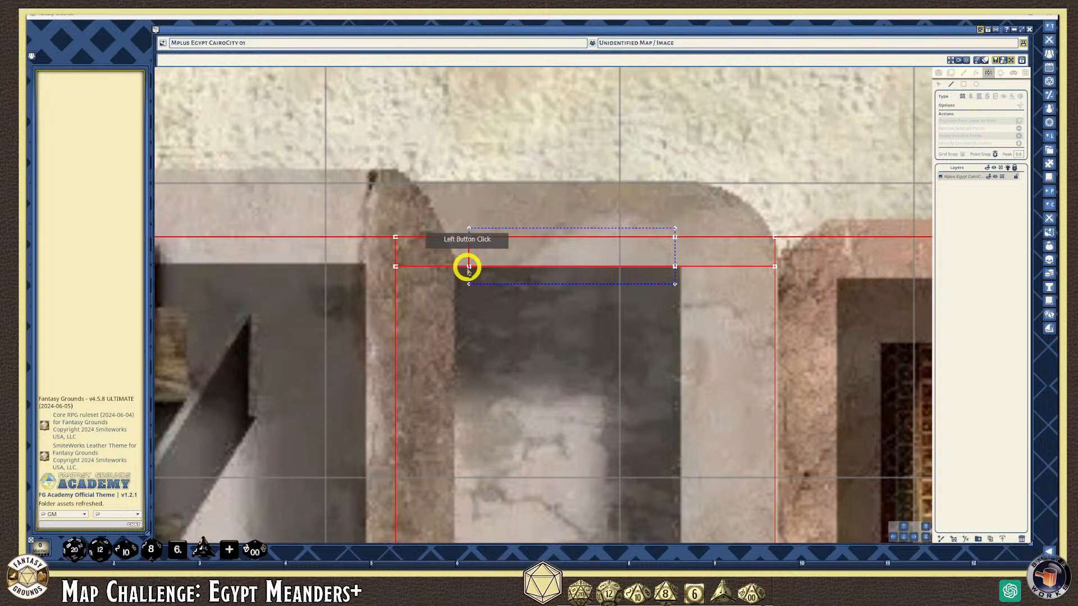
click(675, 236)
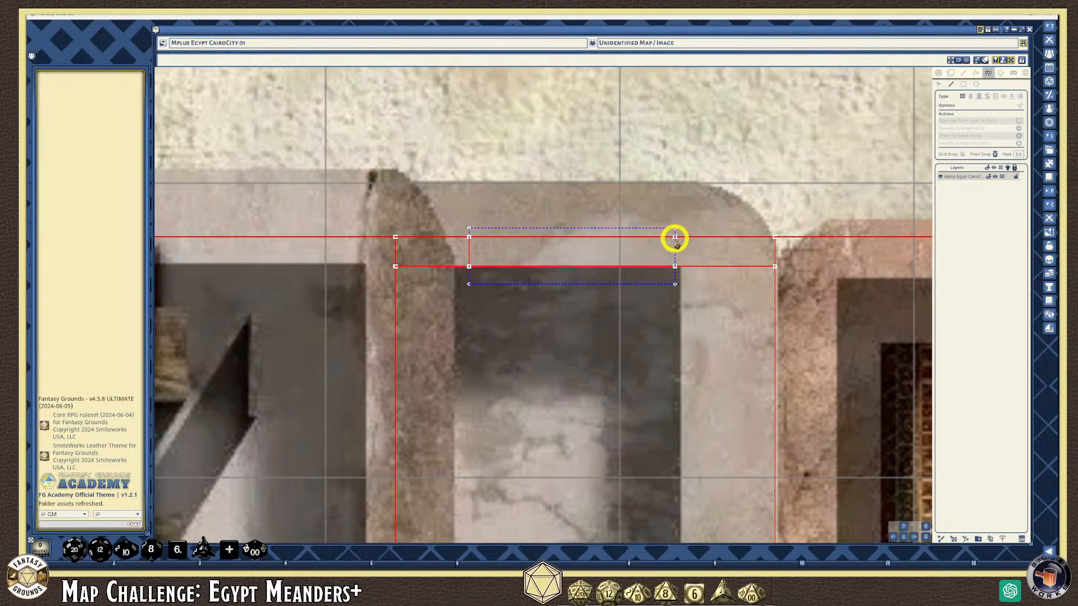
click(675, 266)
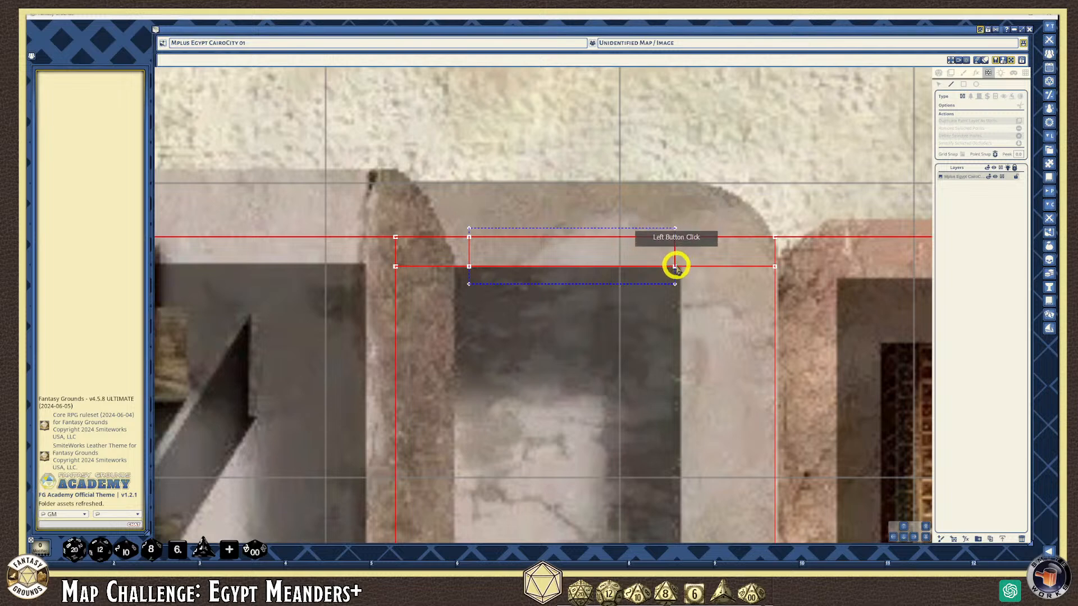
double_click(481, 257)
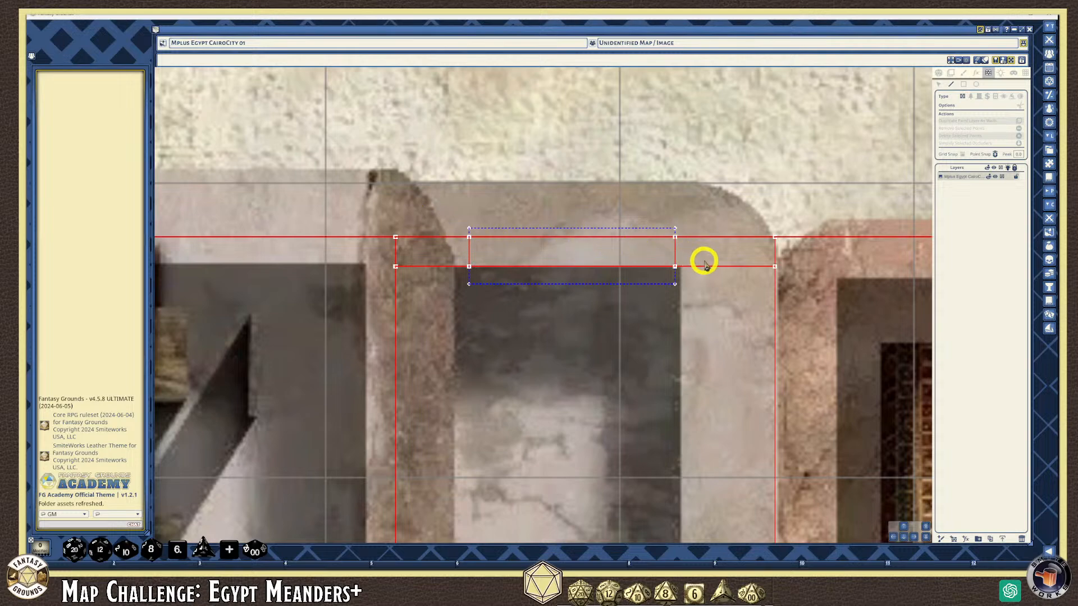
scroll(657, 377, down, 1)
scroll(753, 409, down, 1)
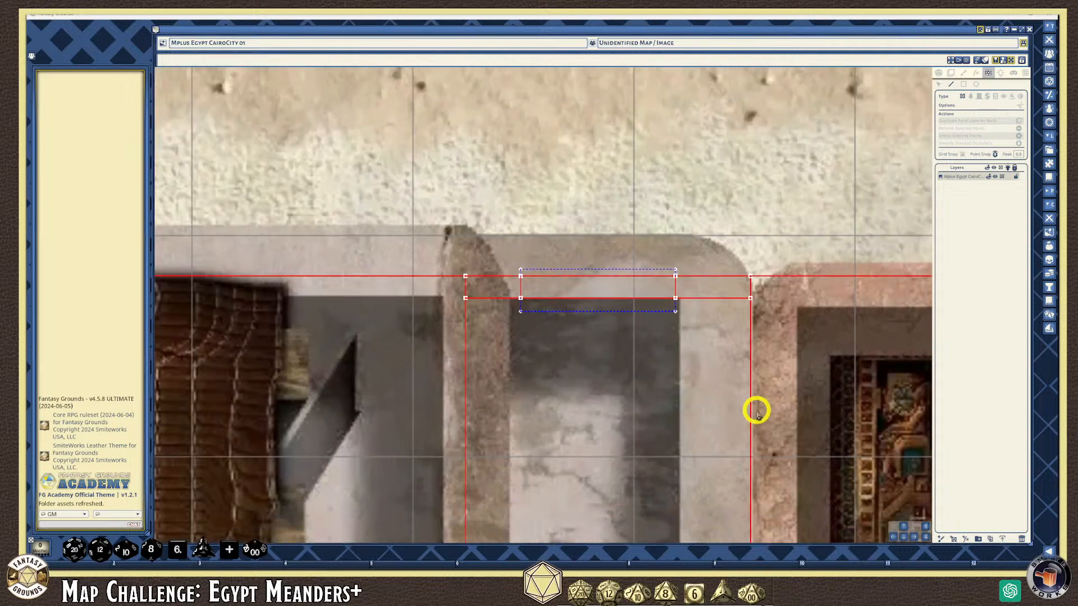
click(904, 538)
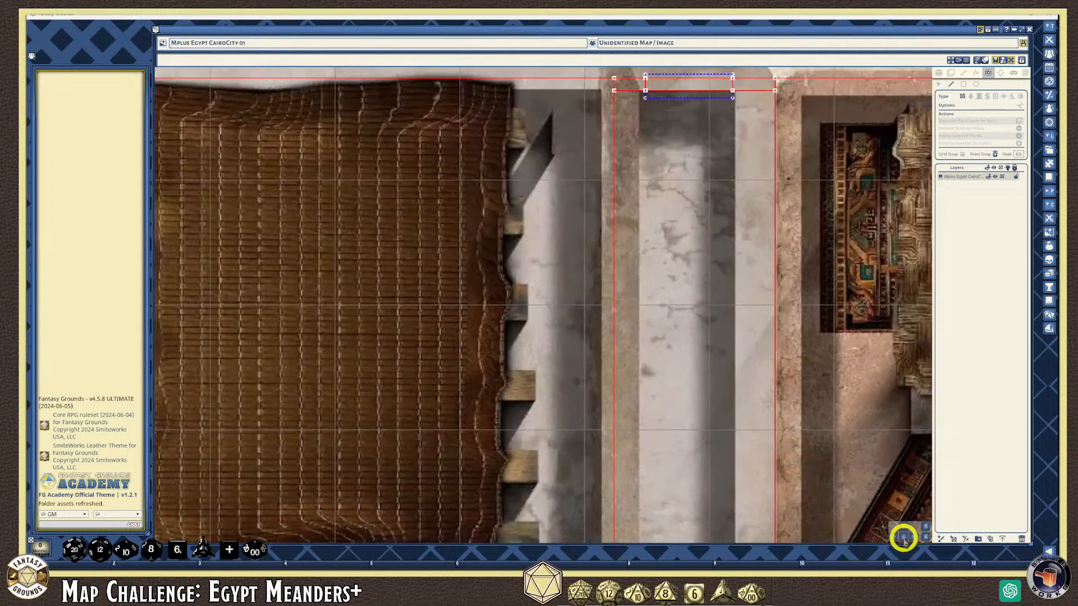
Remove the stray wall points above and below the wall beside the striped awning
click(902, 537)
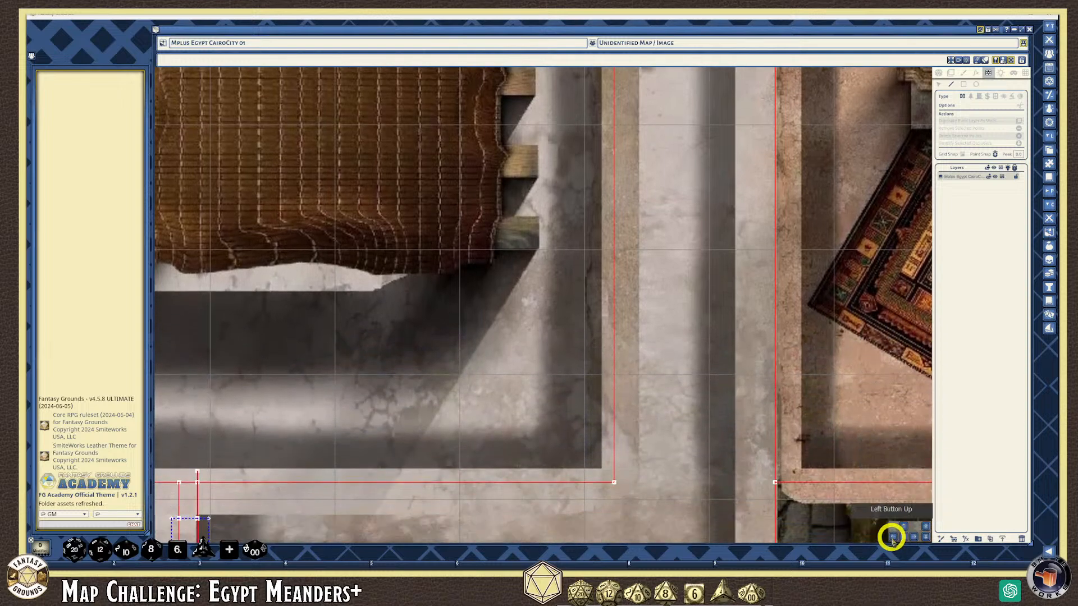
click(892, 537)
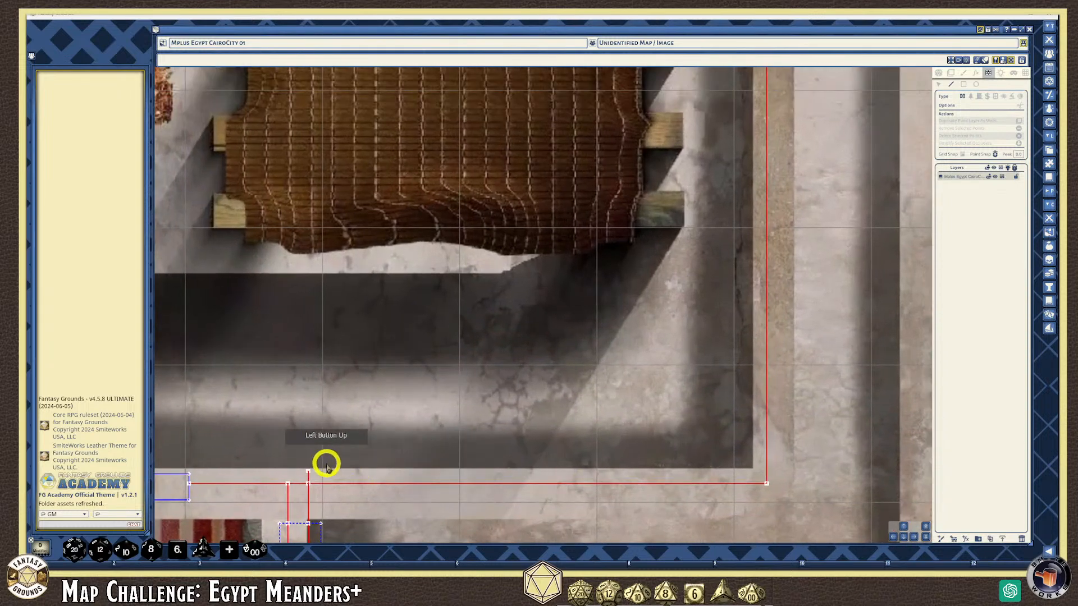
click(307, 472)
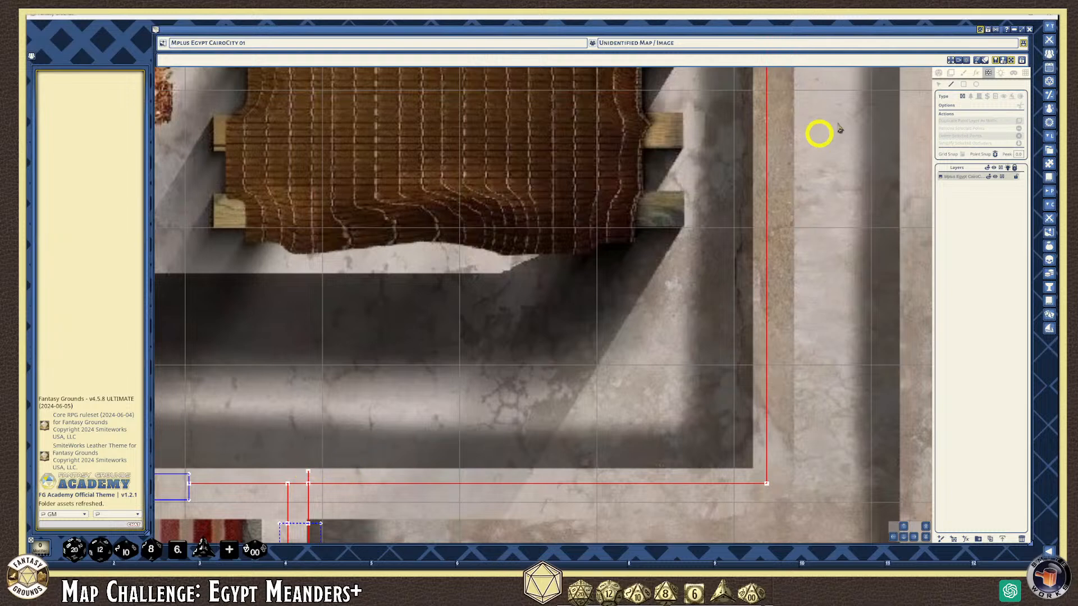
click(903, 537)
scroll(300, 397, up, 2)
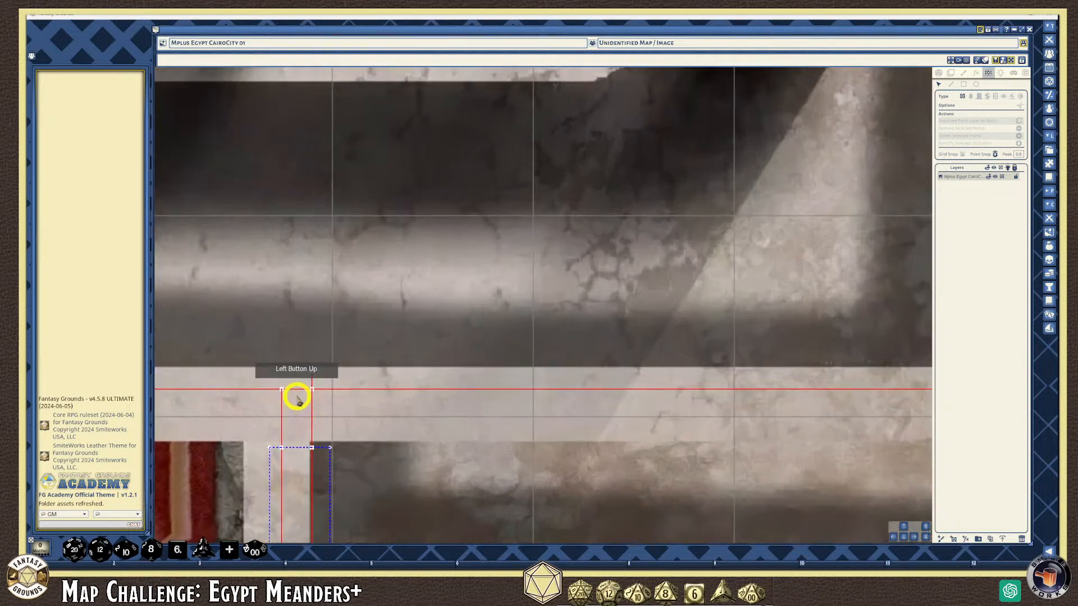
click(312, 372)
key(Delete)
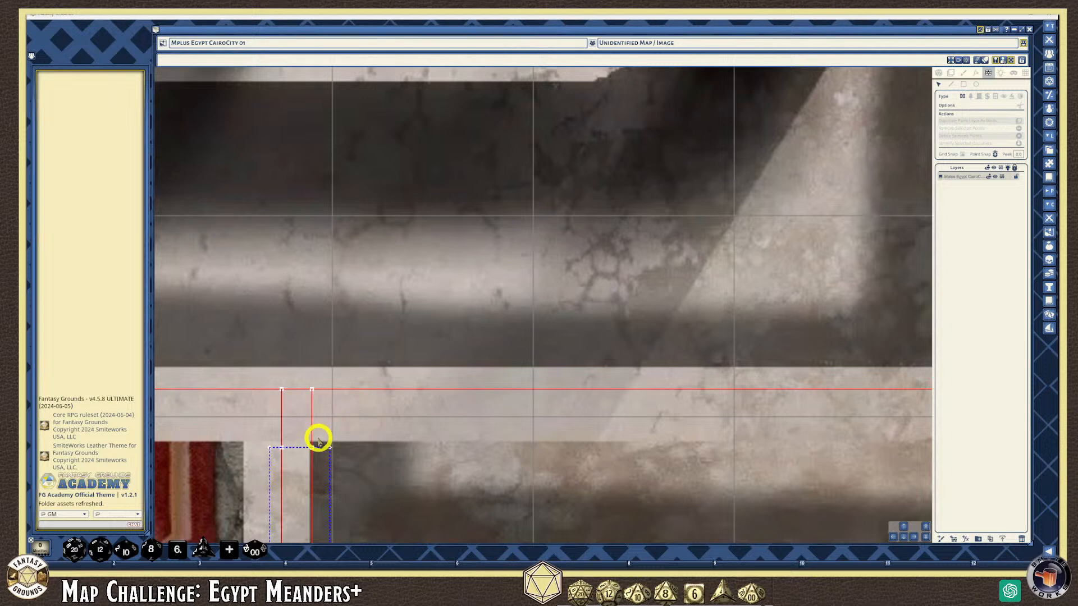
scroll(281, 453, up, 1)
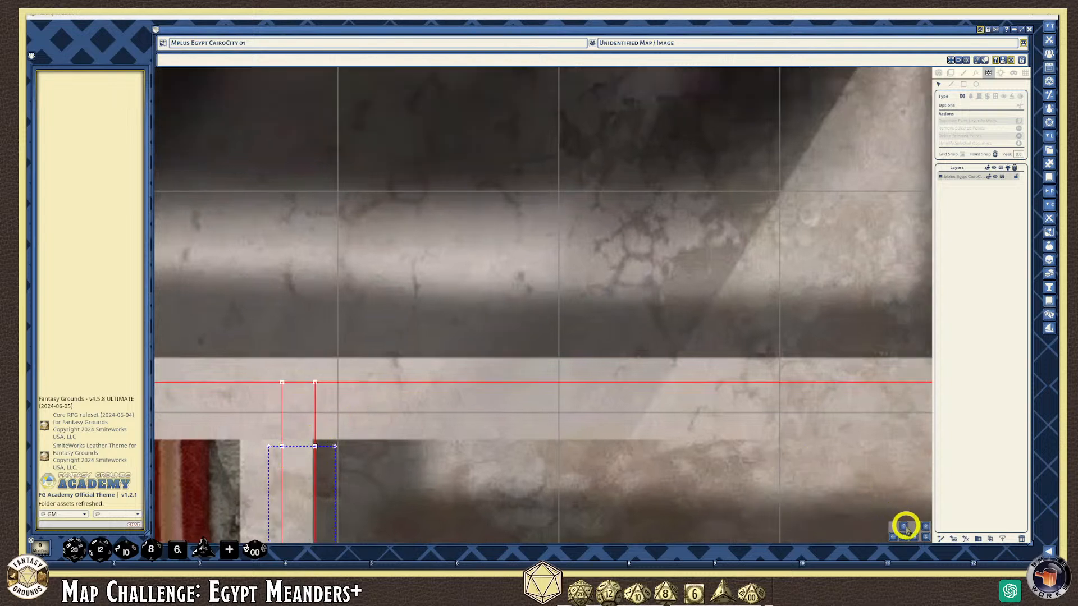
click(903, 537)
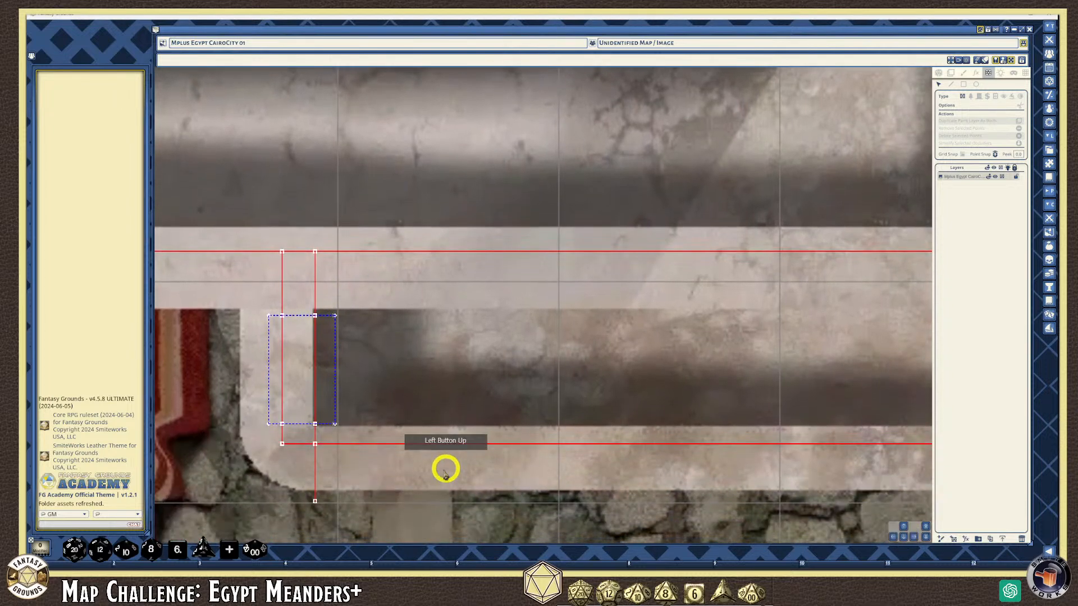
click(314, 500)
key(Delete)
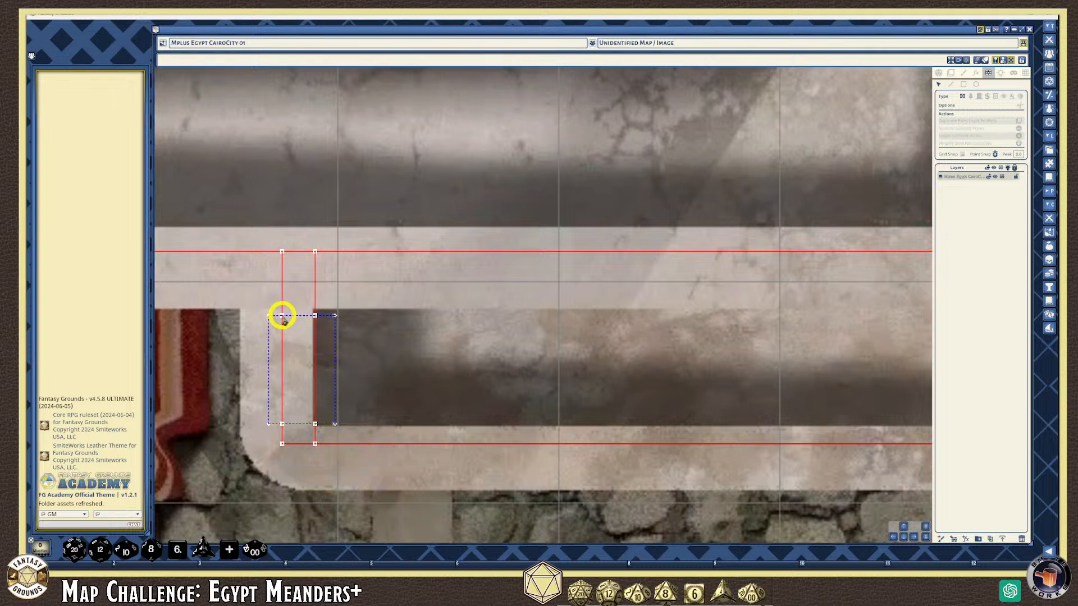
Draw red walls along the top and bottom edges of the blue window box
click(950, 85)
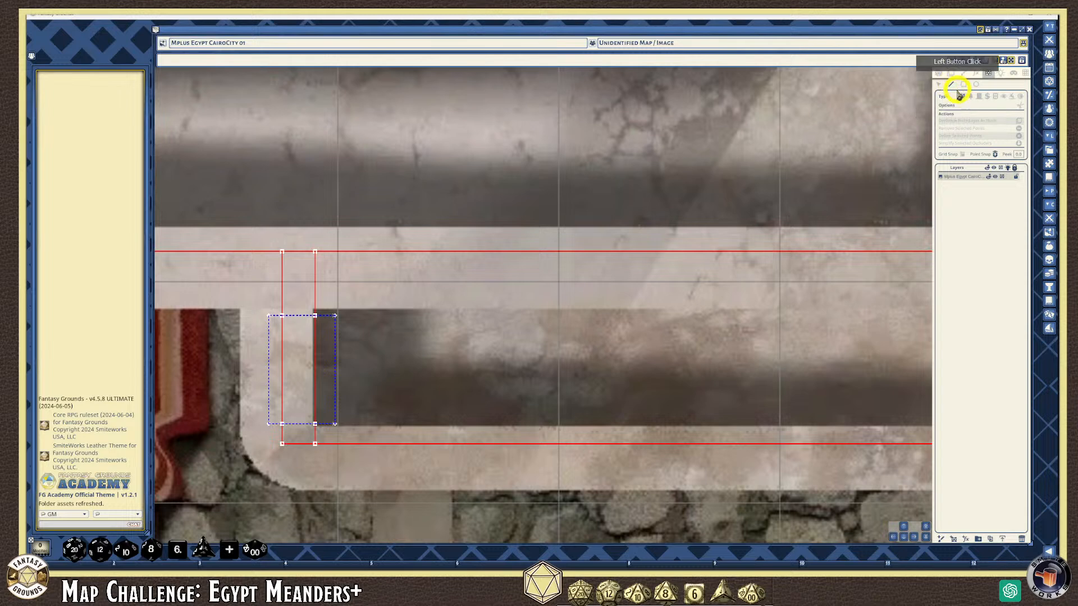
click(282, 316)
double_click(314, 316)
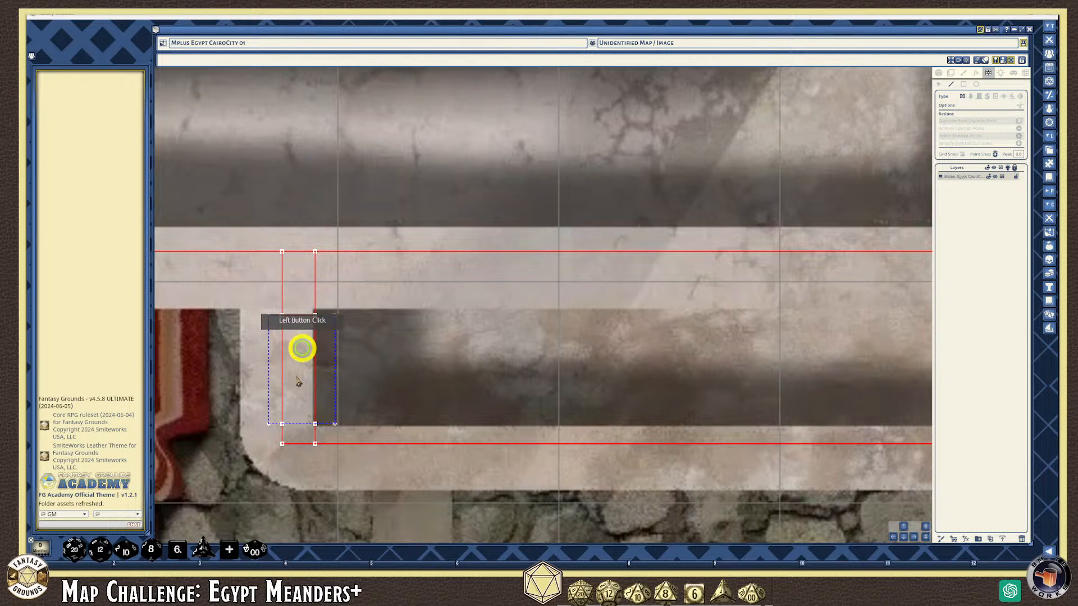
click(281, 423)
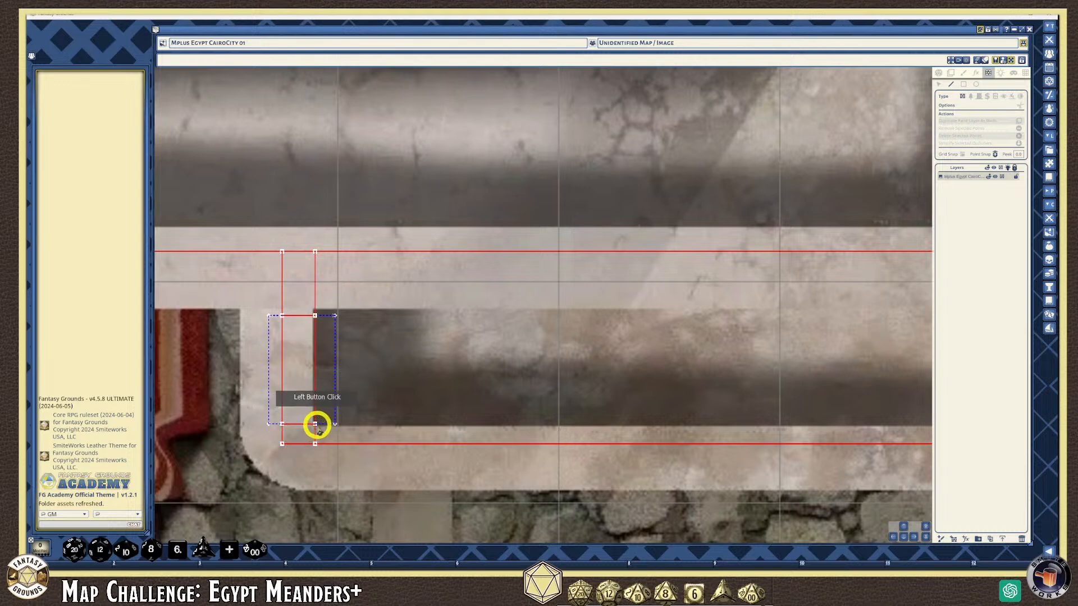
double_click(315, 424)
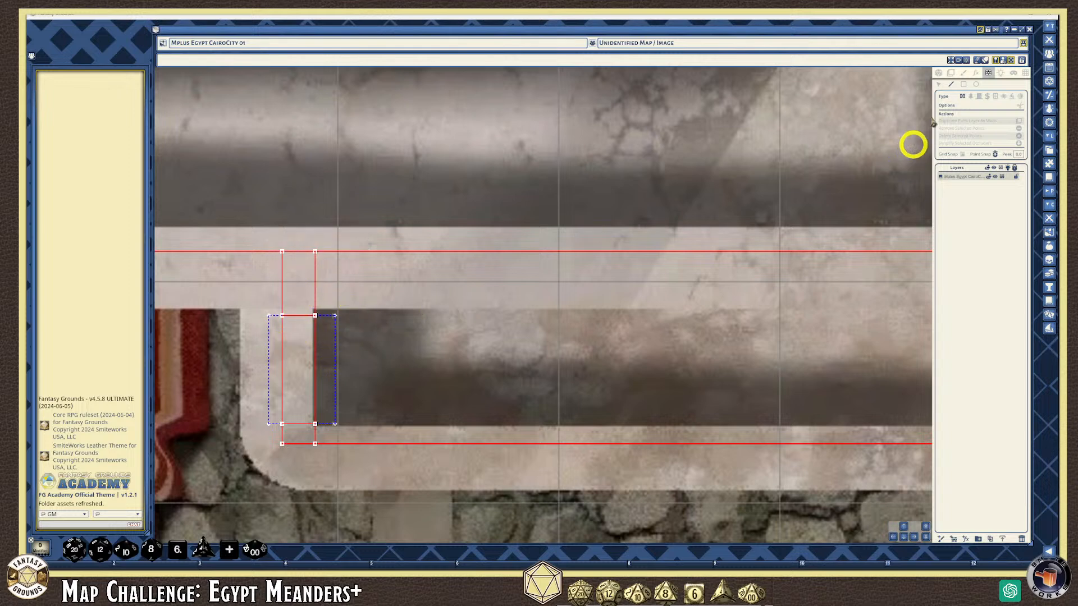
Snap the box's top-left and bottom-left corners onto the new wall ends
click(939, 85)
drag(269, 316, 316, 316)
drag(268, 424, 315, 424)
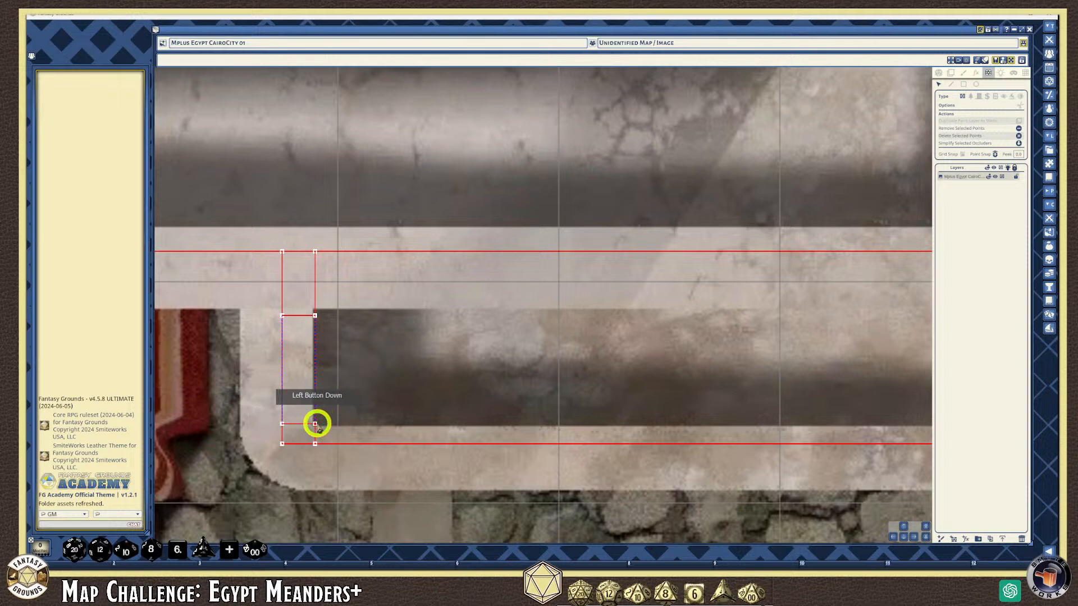
scroll(293, 381, down, 1)
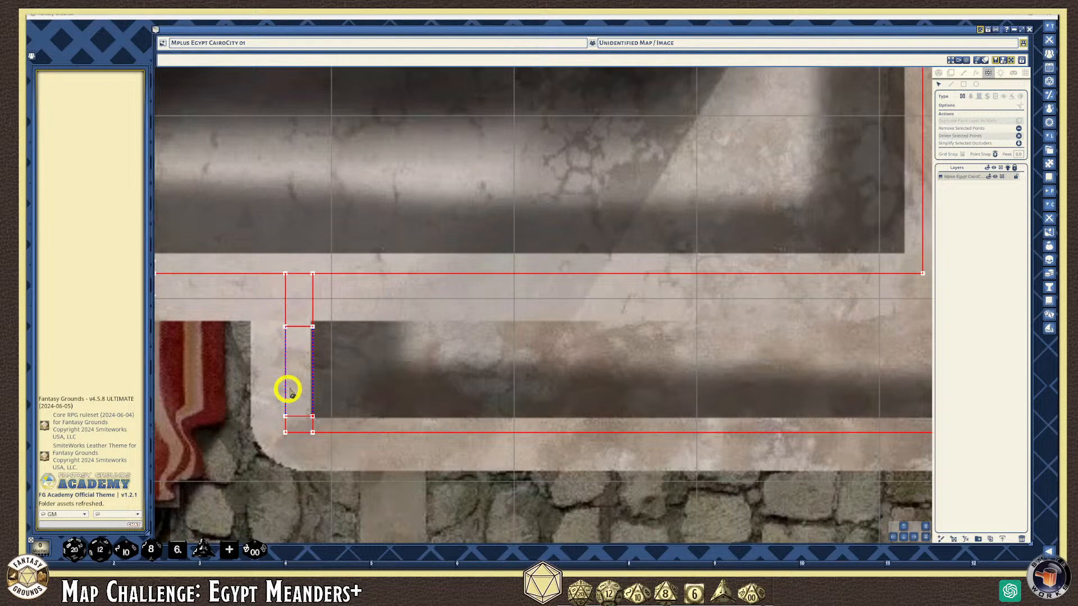
scroll(299, 367, down, 3)
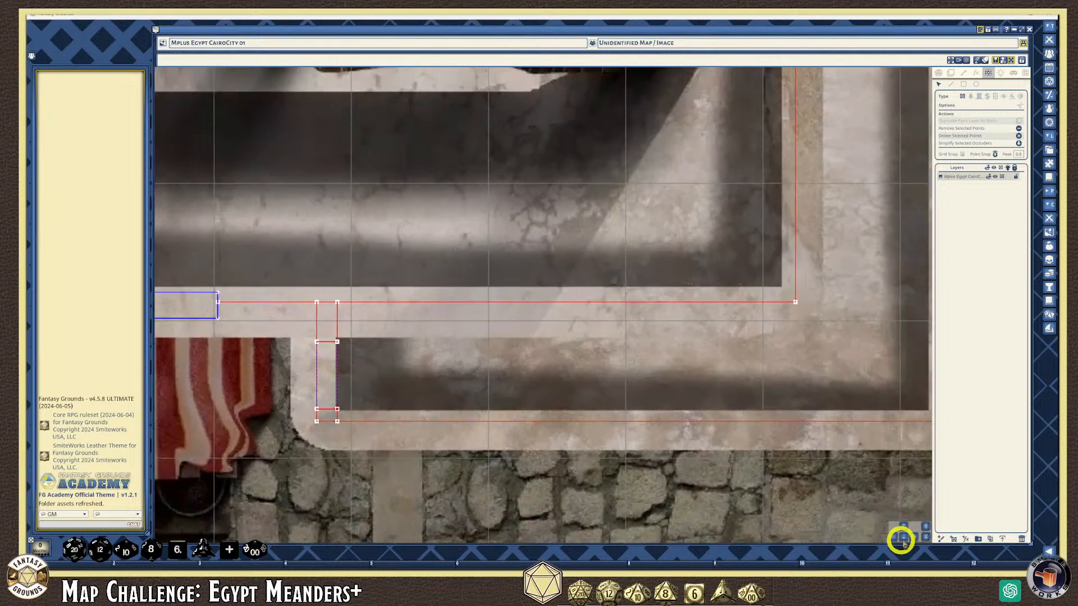
Snap the top corner of the alley's top door box onto its red top wall
click(911, 538)
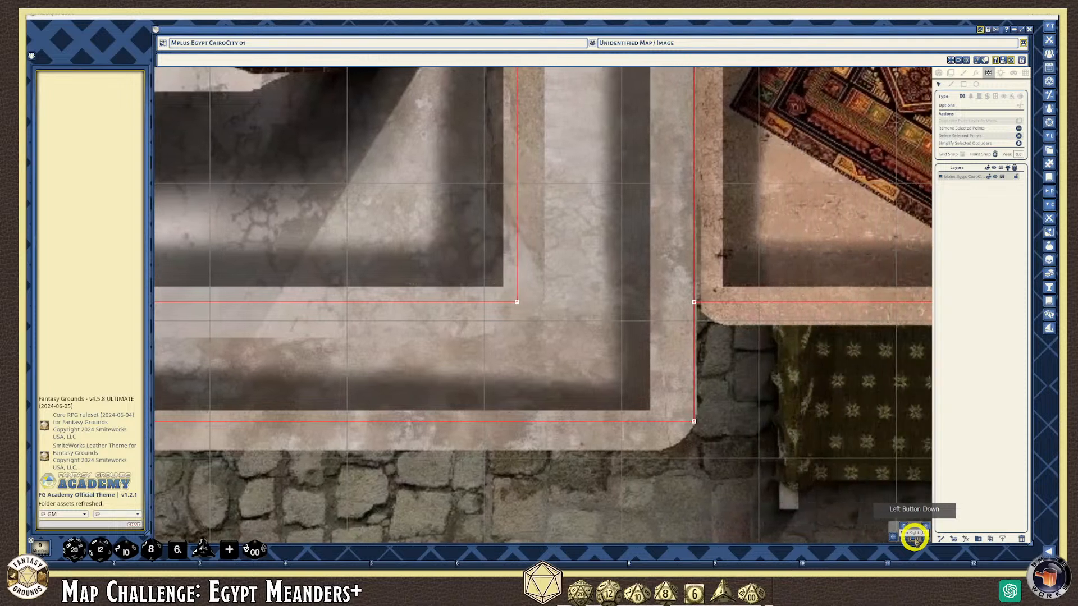
click(904, 527)
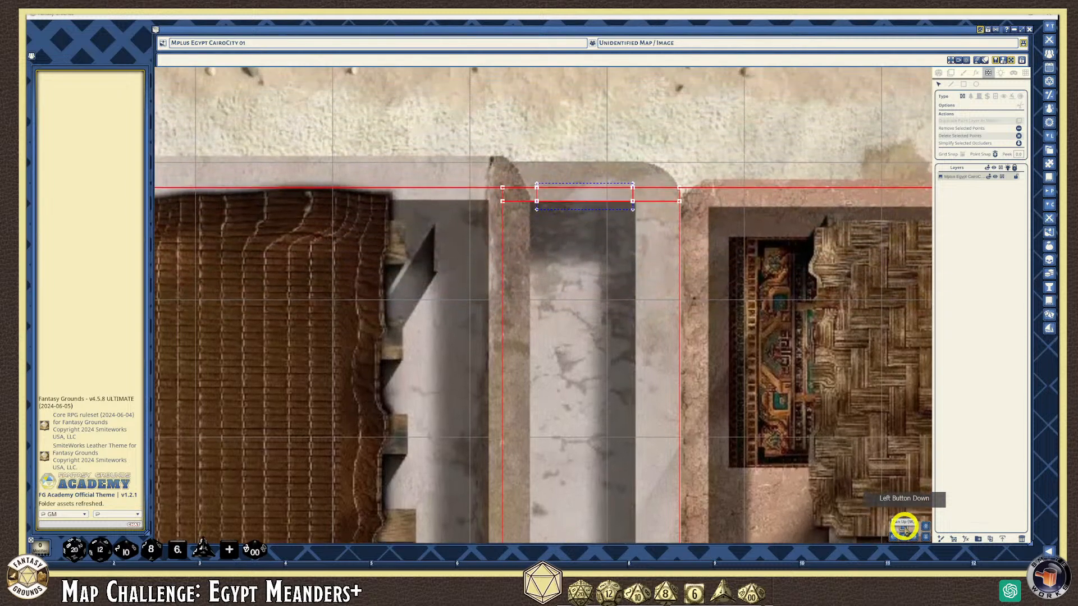
scroll(572, 185, up, 3)
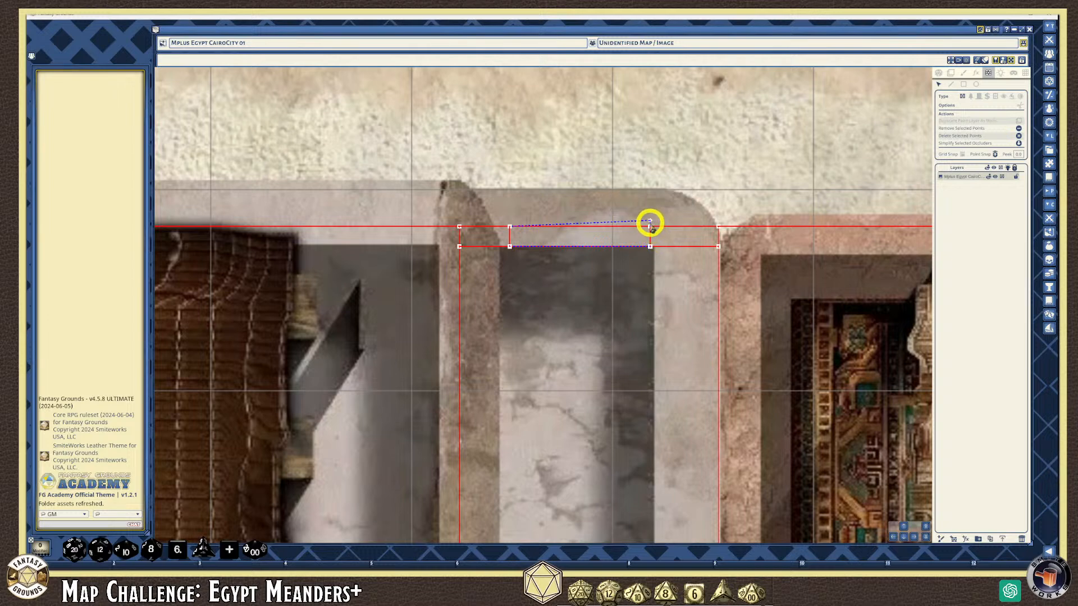
click(649, 223)
scroll(630, 326, down, 3)
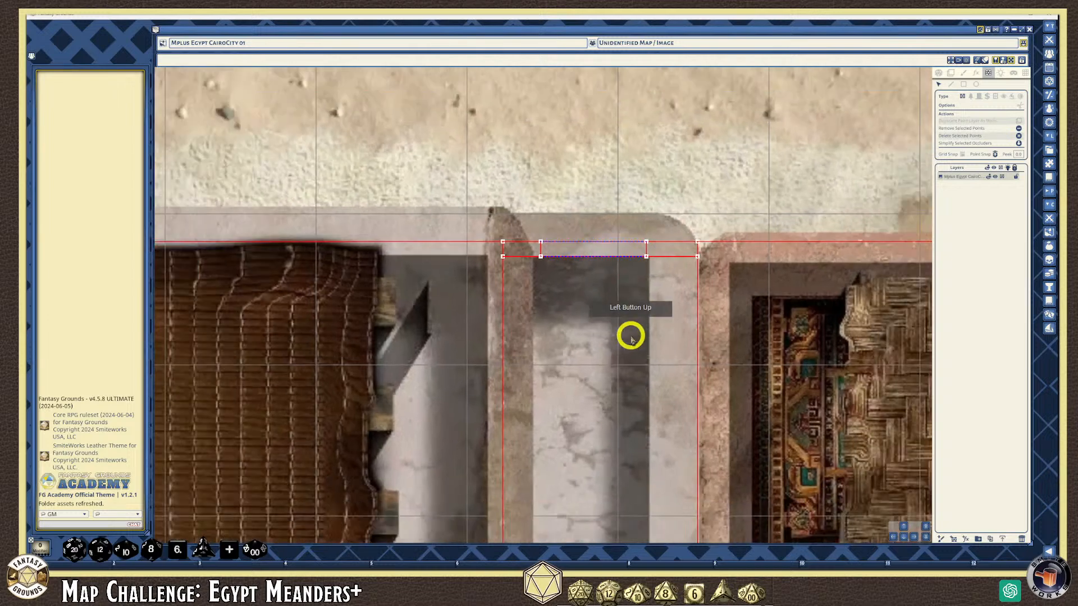
scroll(630, 348, down, 4)
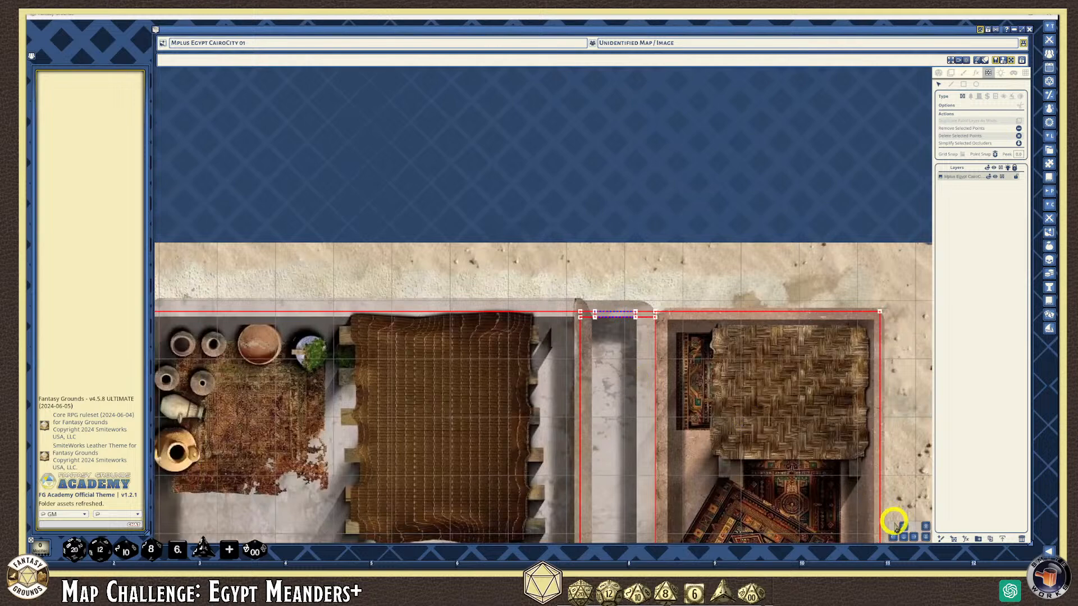
Zoom out over the map, then zoom back in on the red-rug building's open south side
drag(904, 536, 876, 519)
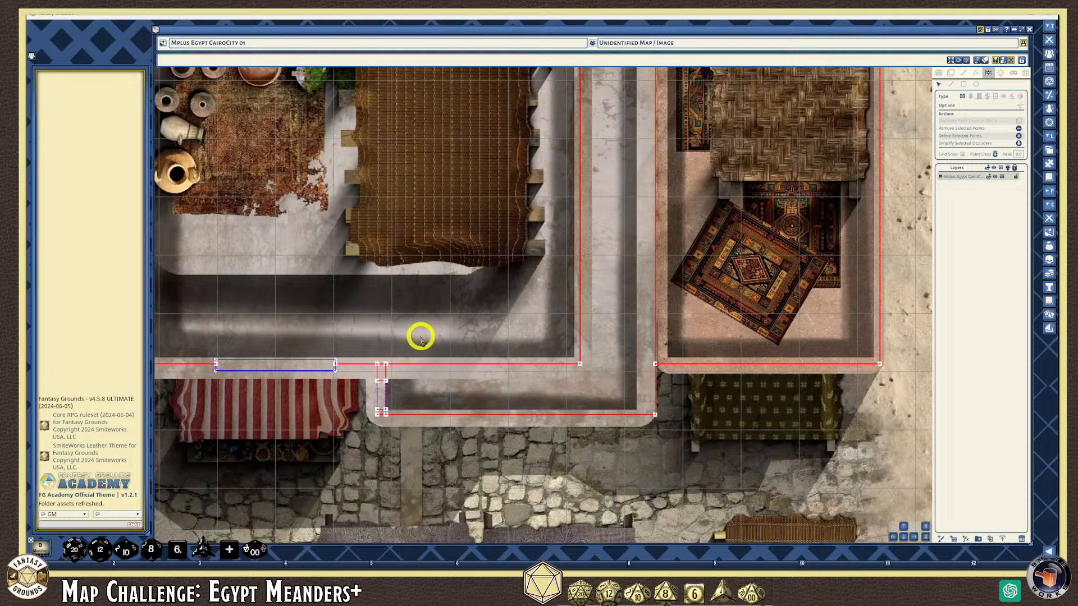
scroll(426, 361, down, 5)
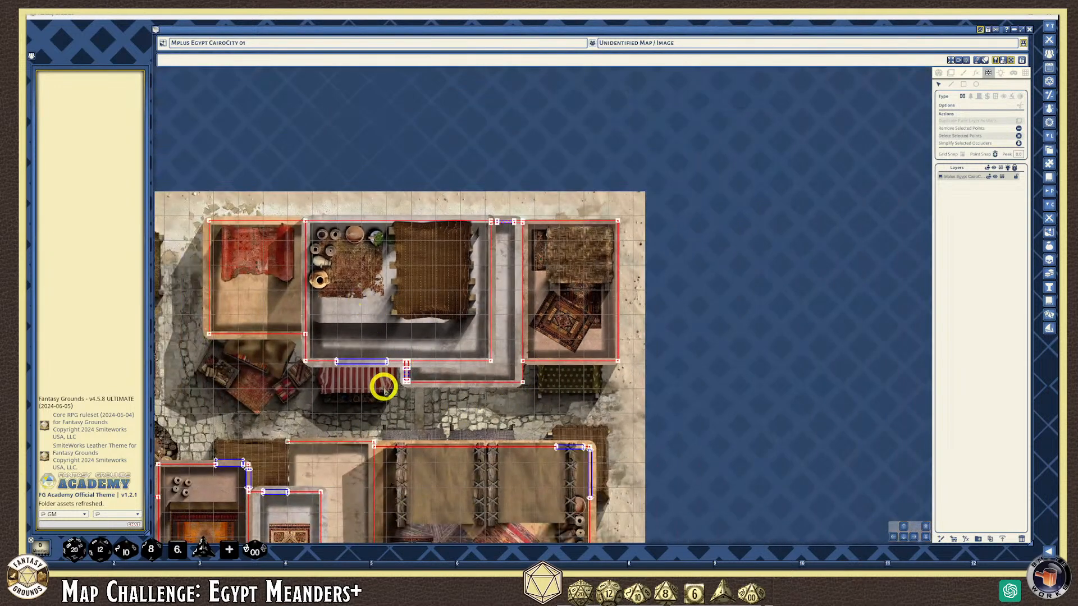
scroll(379, 396, up, 2)
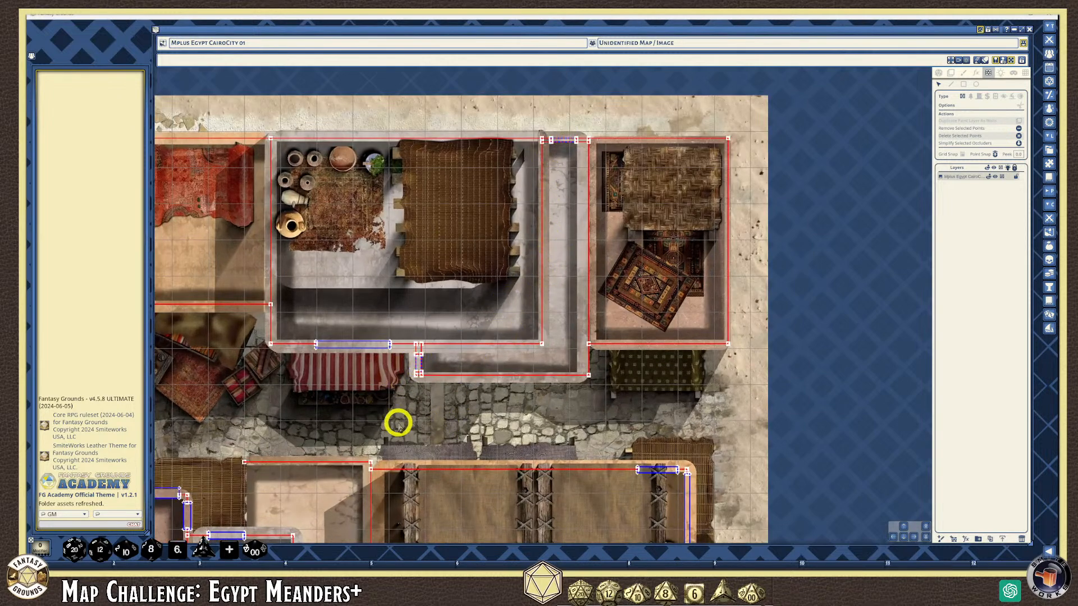
scroll(398, 422, down, 2)
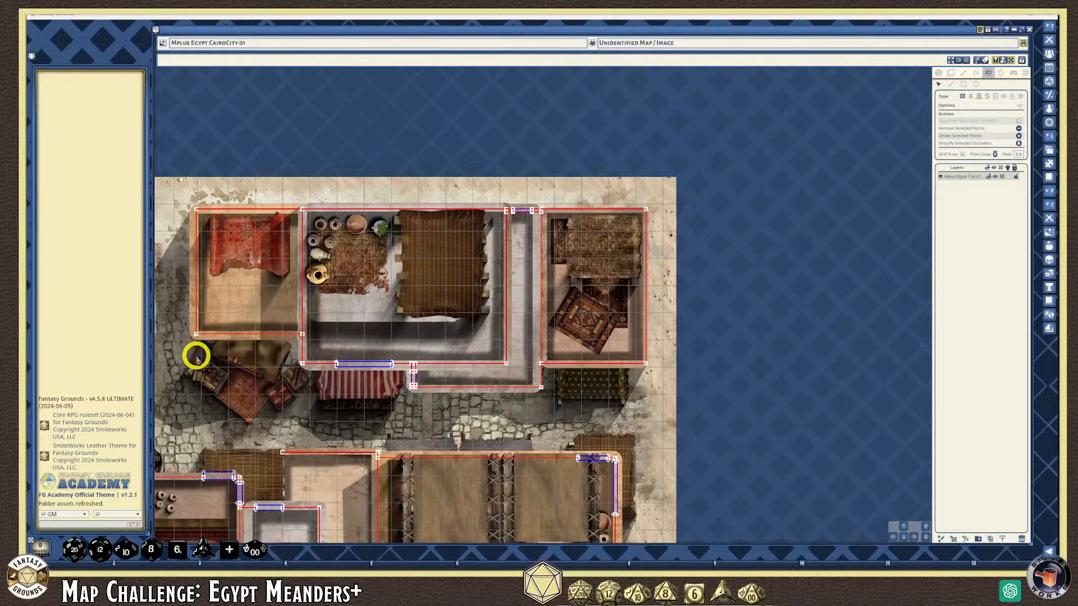
scroll(196, 356, up, 3)
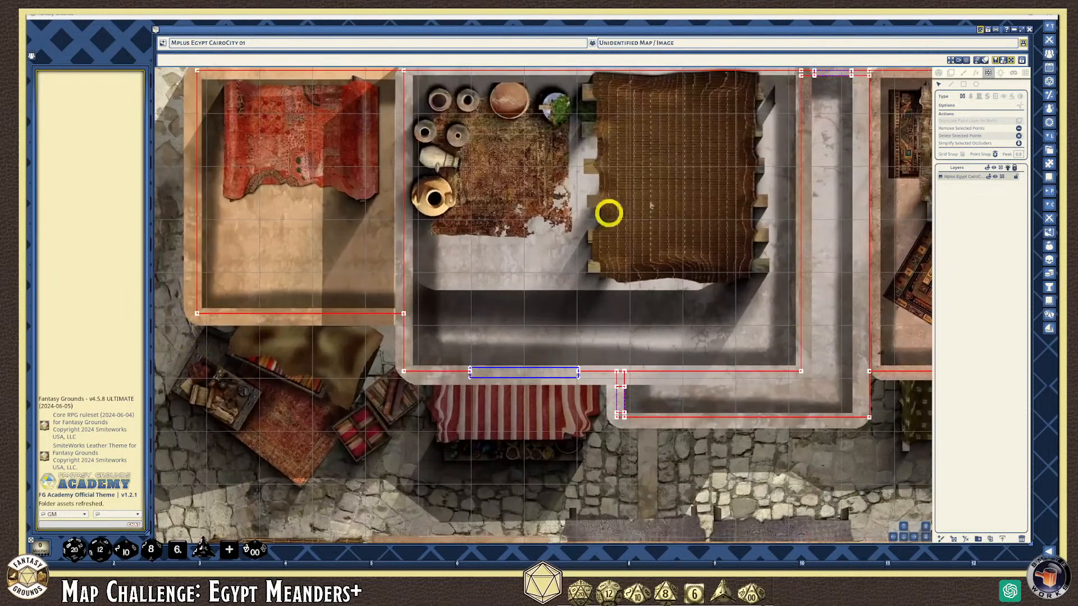
Draw a blue door rectangle across the red-rug room's open bottom side
click(979, 97)
click(964, 85)
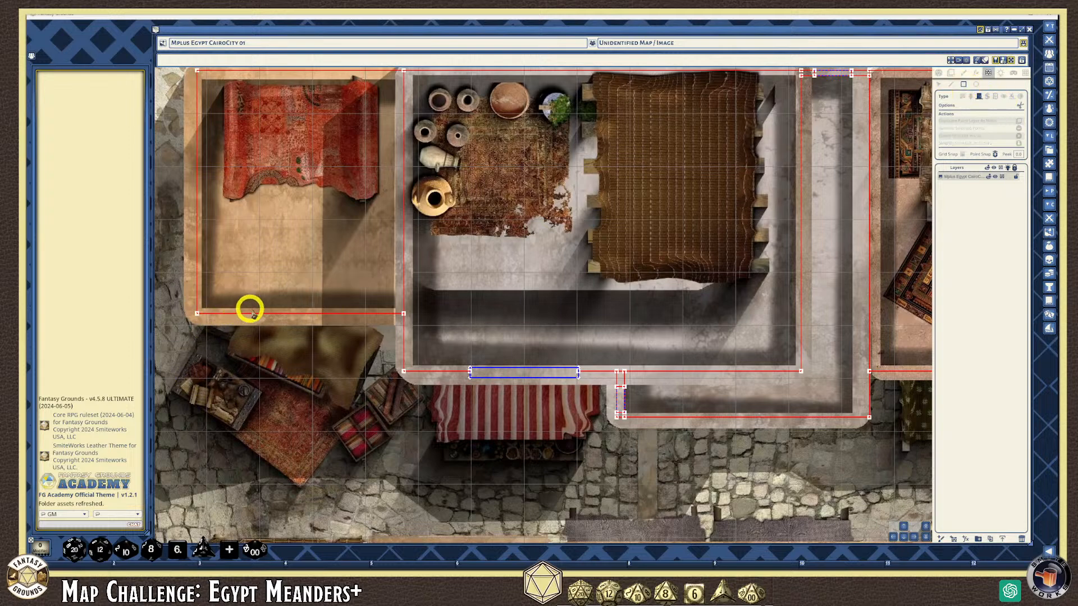
drag(242, 310, 371, 322)
scroll(438, 387, down, 3)
scroll(468, 403, up, 5)
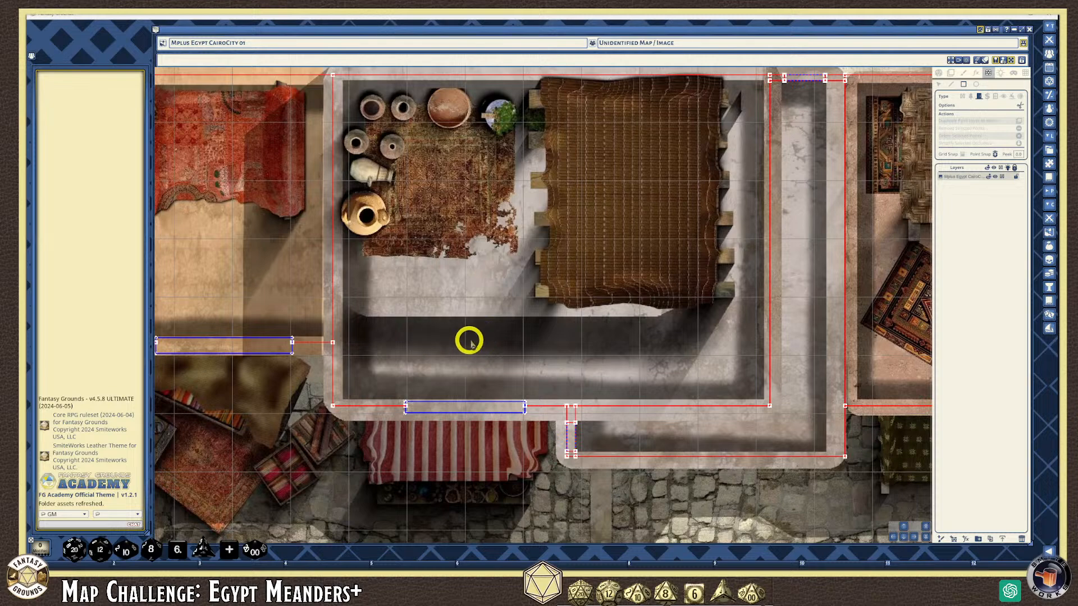
scroll(475, 331, down, 5)
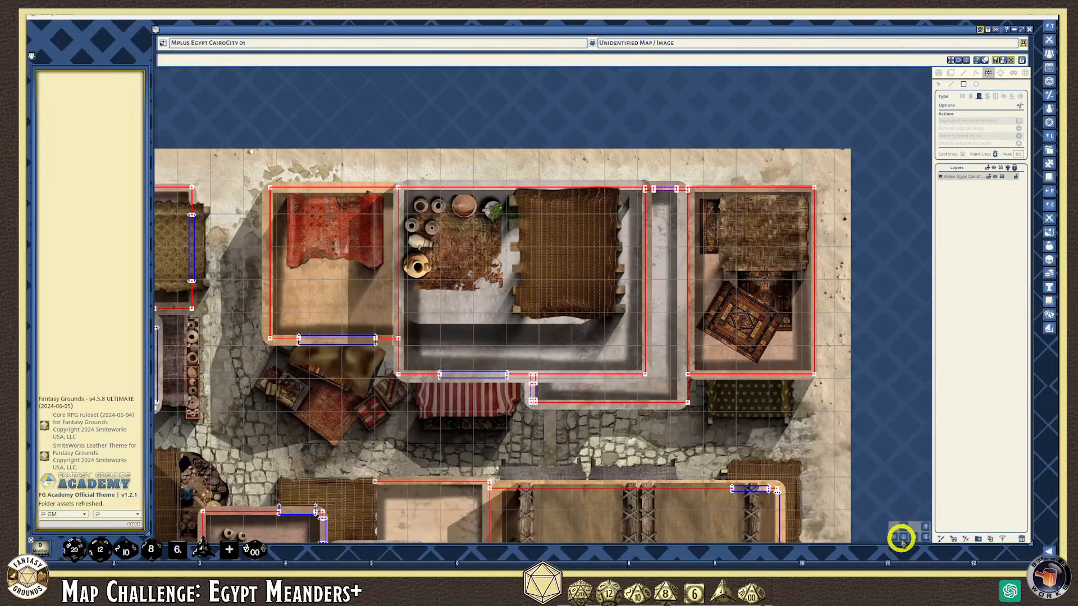
Bring the northeastern building with the patterned rug and its south wall into view
click(901, 537)
drag(900, 537, 901, 537)
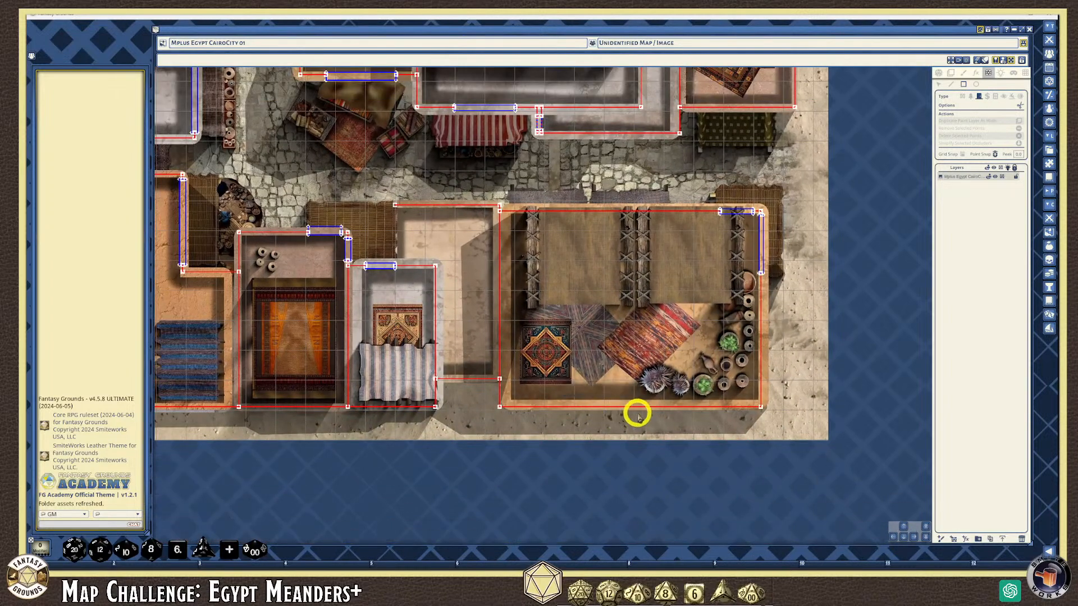
scroll(634, 413, up, 2)
scroll(500, 342, down, 3)
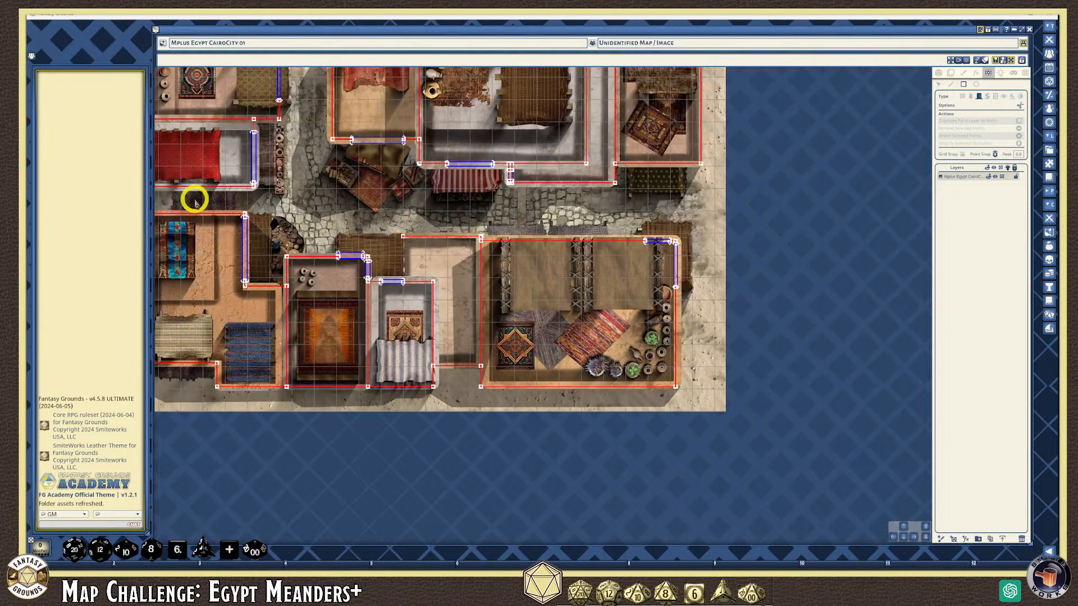
scroll(225, 240, up, 3)
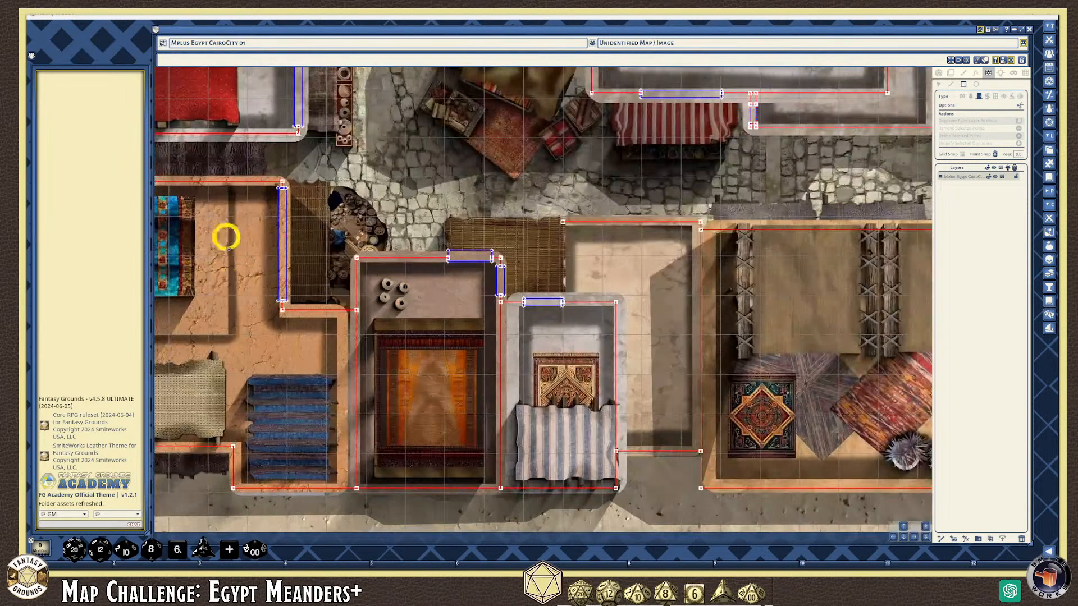
scroll(241, 177, down, 2)
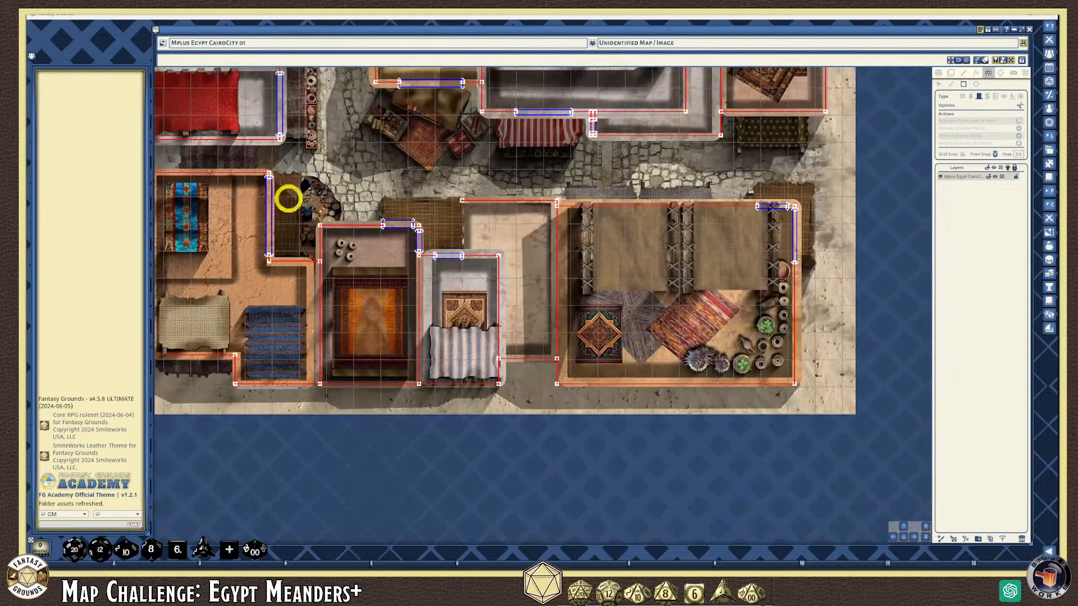
drag(904, 526, 911, 539)
click(892, 537)
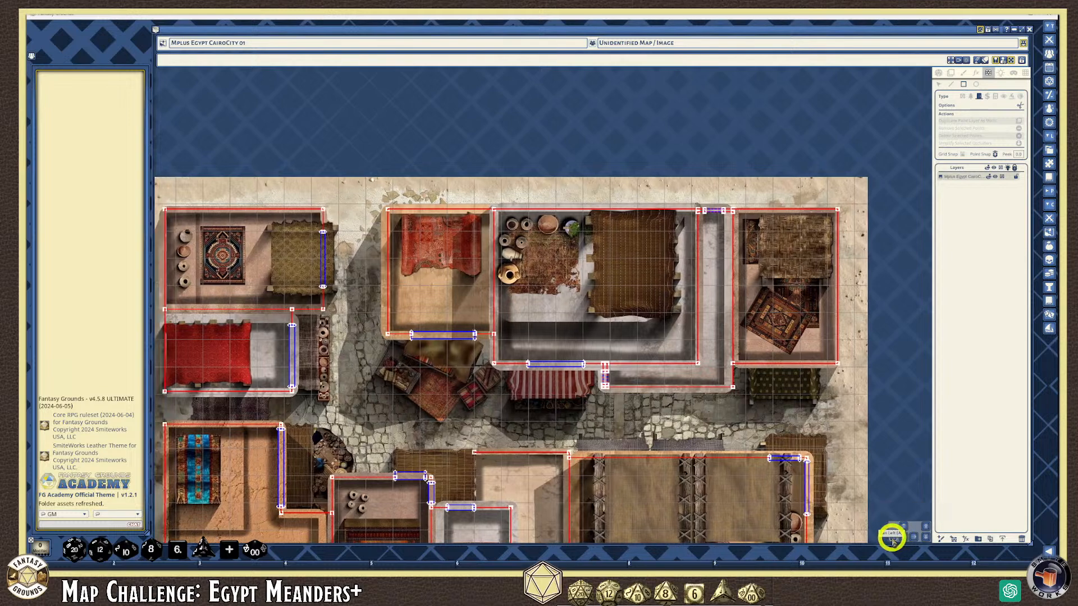
scroll(356, 366, up, 2)
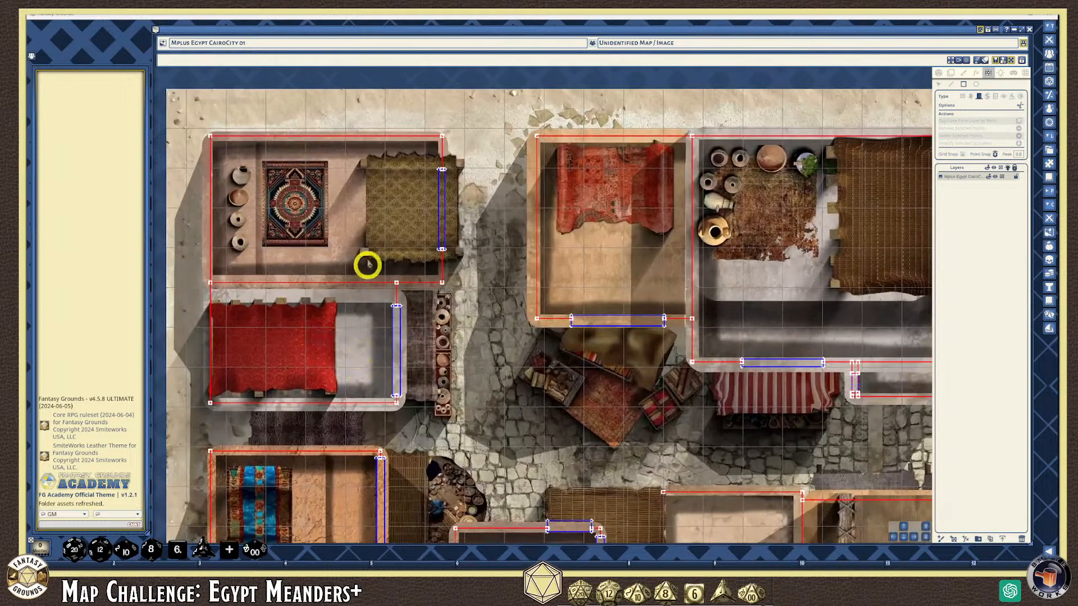
scroll(733, 402, down, 2)
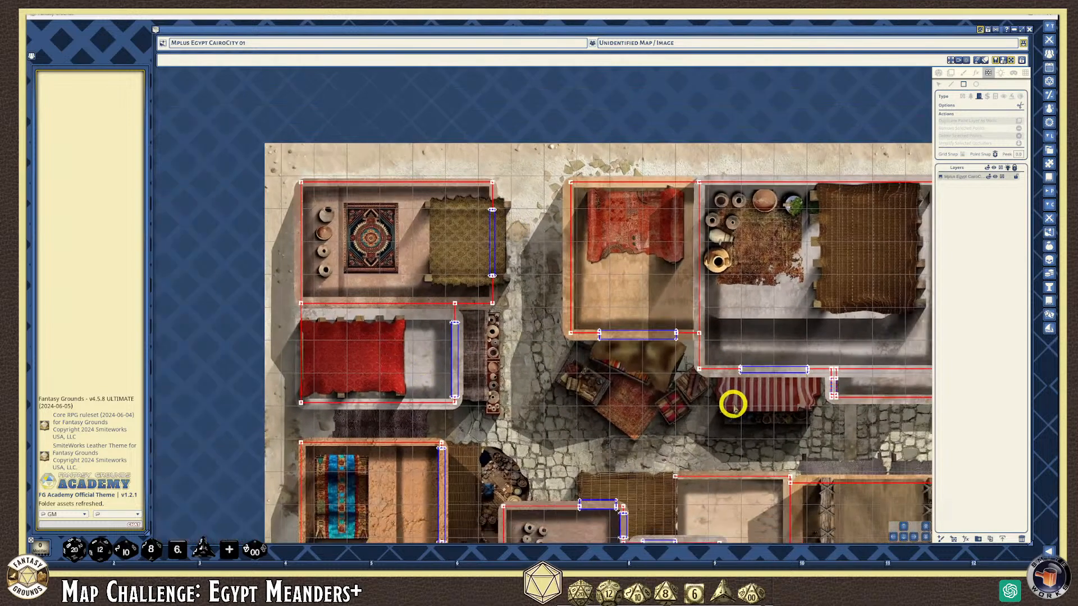
click(914, 538)
scroll(722, 388, up, 1)
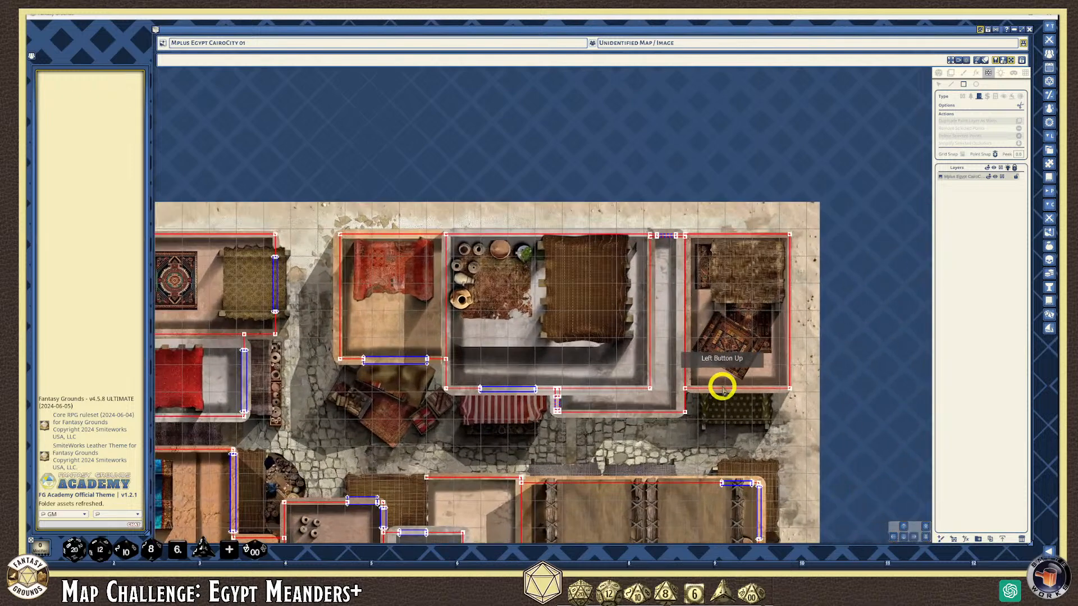
scroll(721, 388, up, 1)
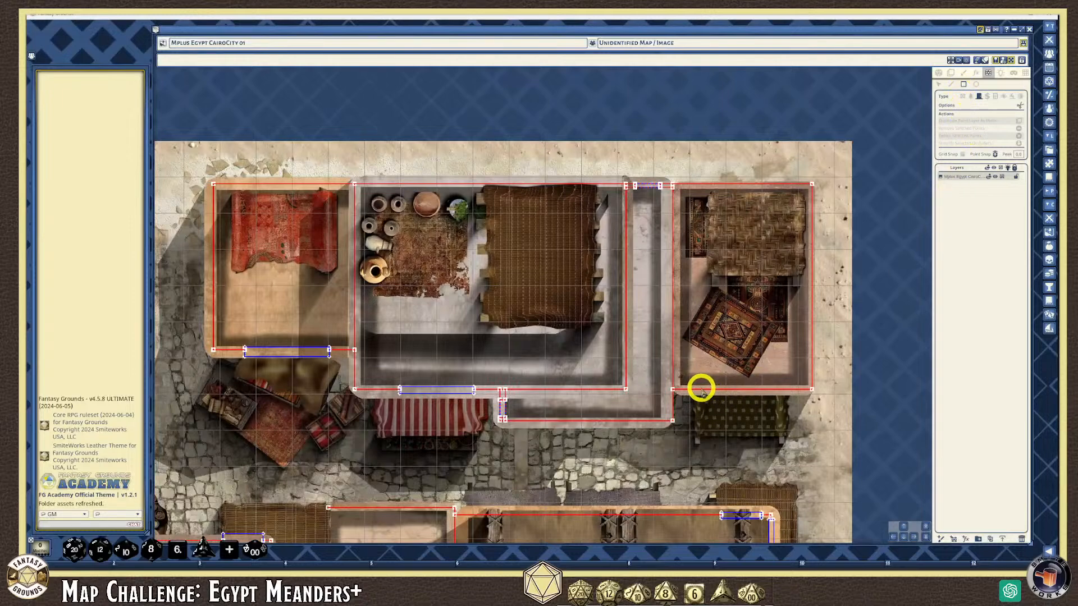
Drag a blue door segment across the gap in that building's south wall
drag(702, 389, 774, 399)
scroll(748, 455, down, 1)
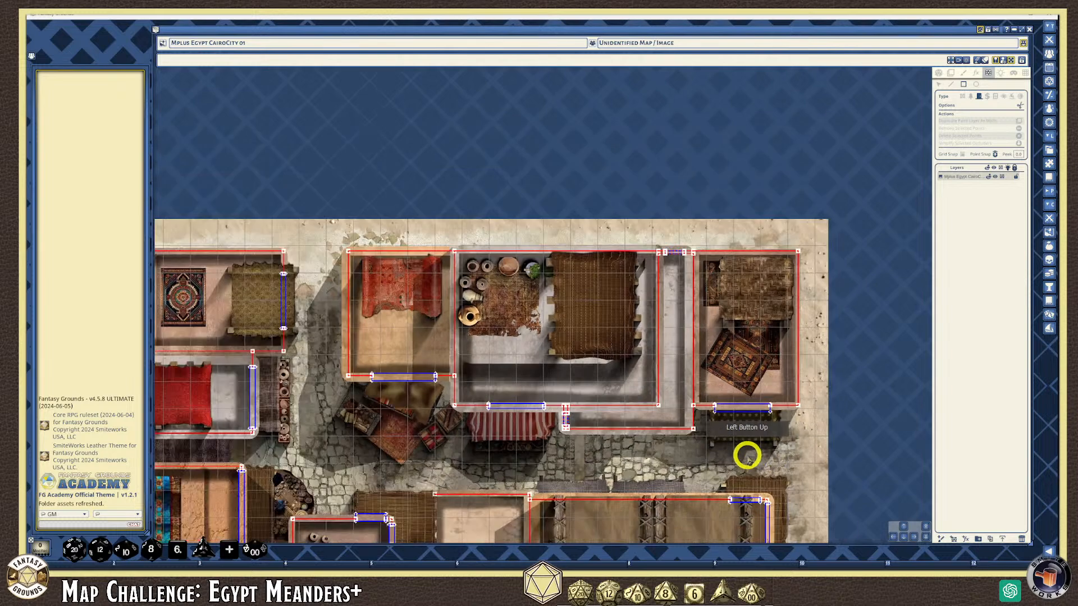
scroll(713, 264, up, 5)
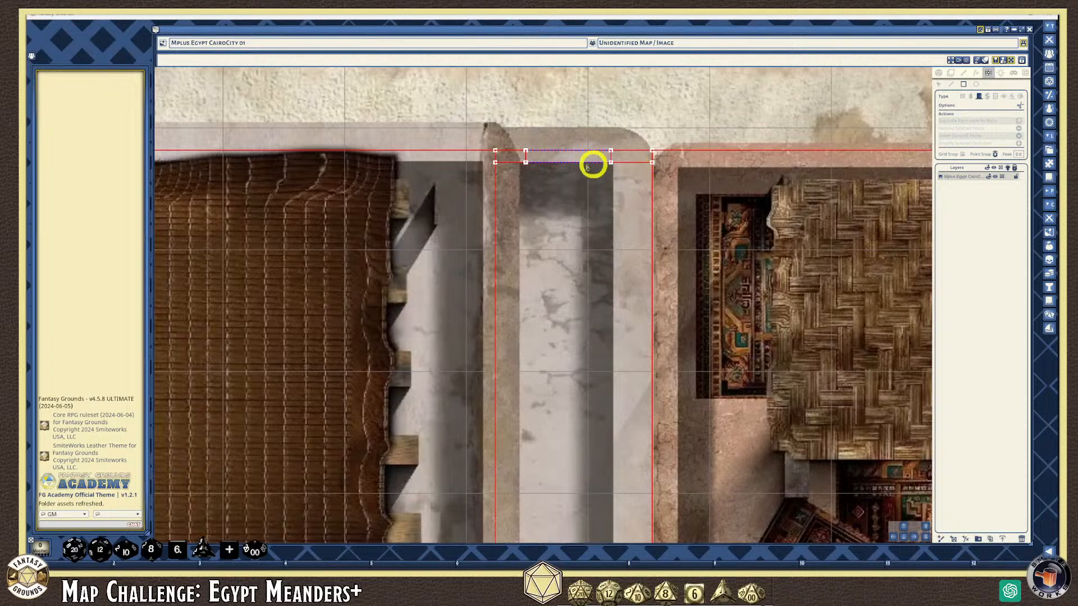
scroll(597, 305, down, 4)
scroll(580, 342, down, 4)
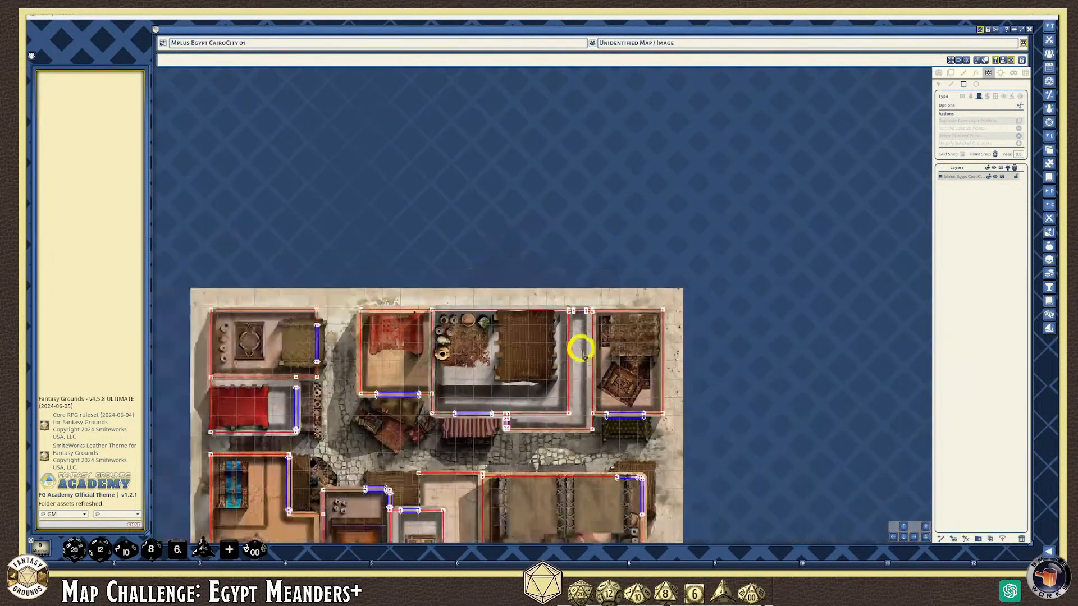
click(905, 538)
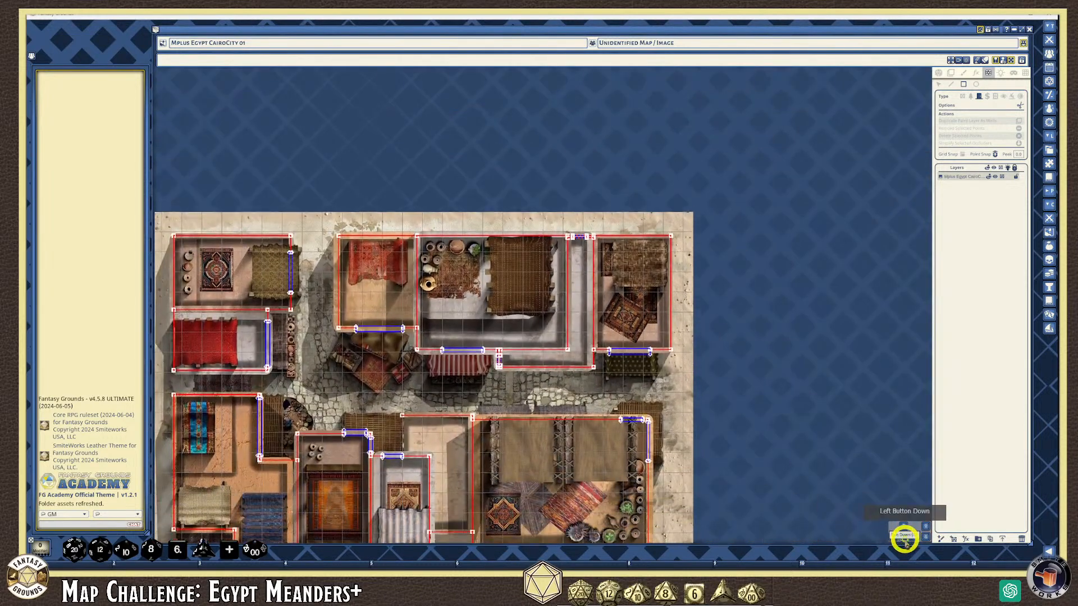
click(892, 538)
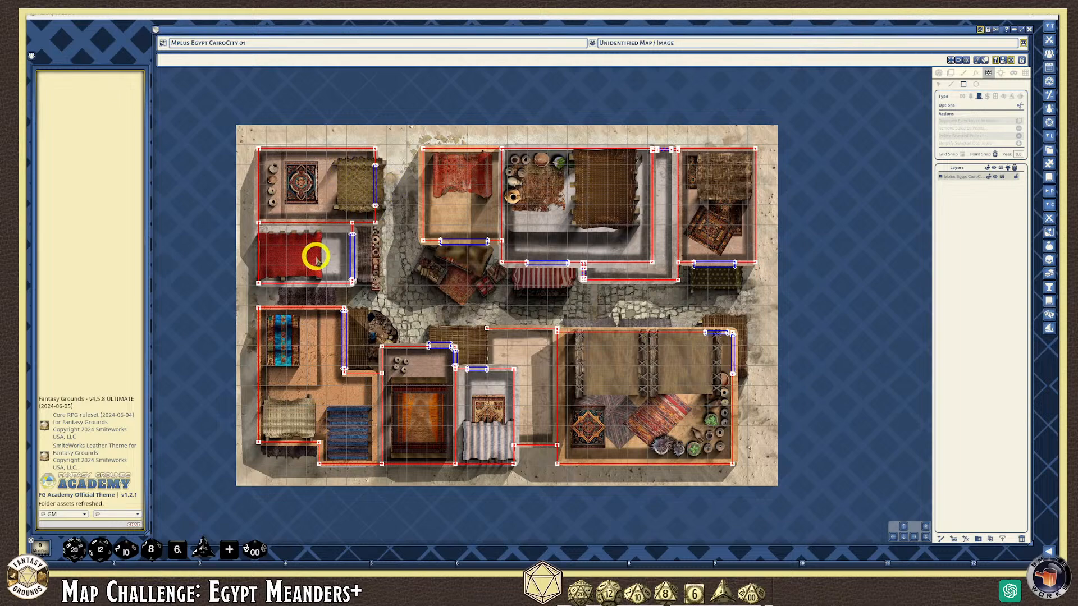
scroll(309, 261, up, 2)
scroll(306, 264, up, 2)
scroll(306, 264, down, 2)
scroll(306, 264, up, 2)
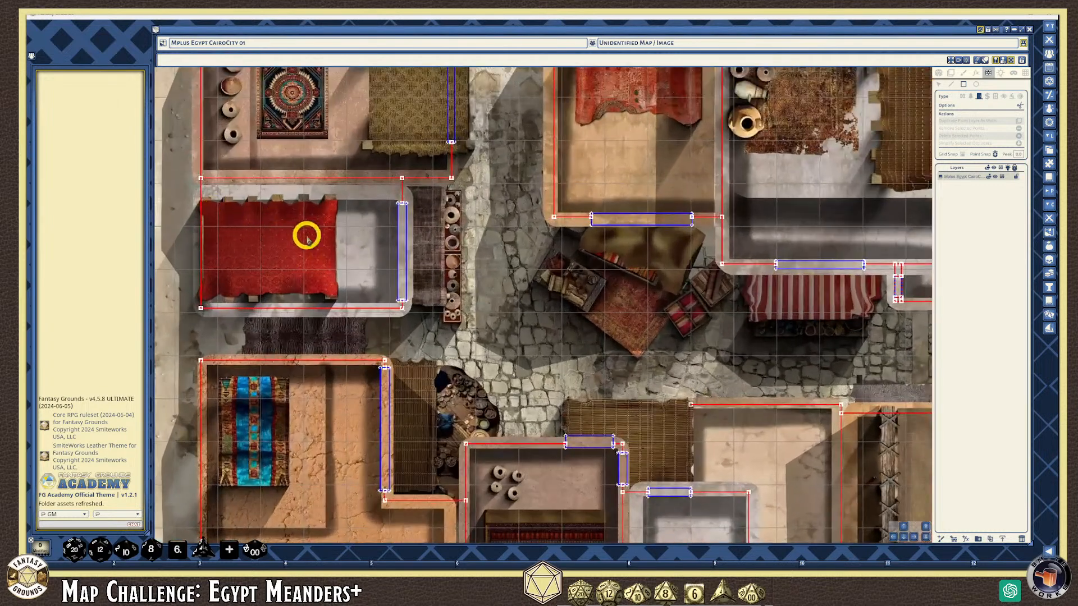
scroll(296, 241, down, 3)
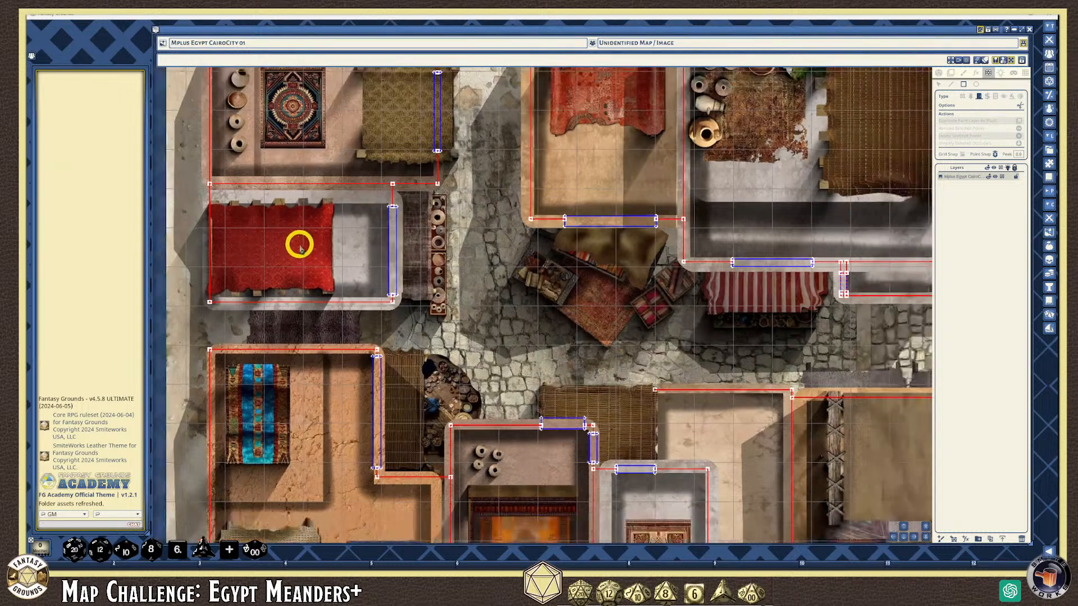
scroll(296, 249, up, 1)
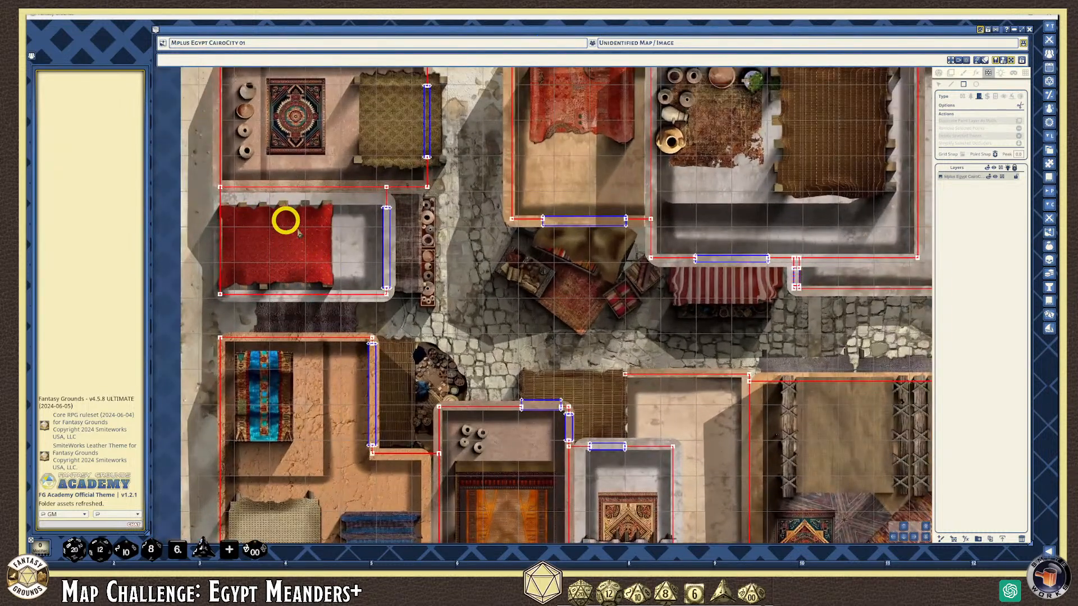
scroll(303, 243, down, 2)
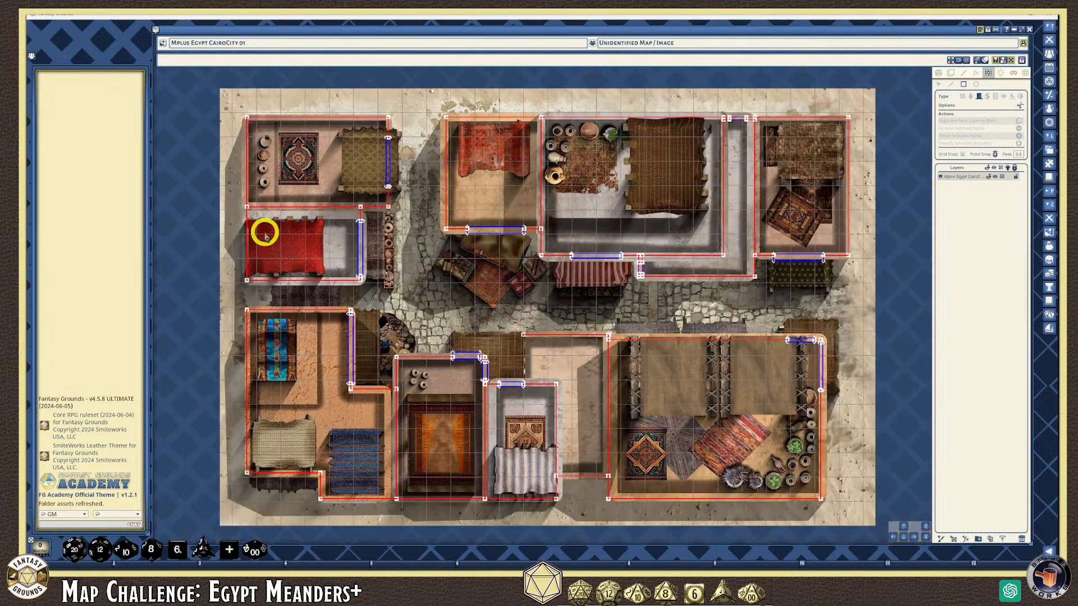
scroll(239, 253, up, 1)
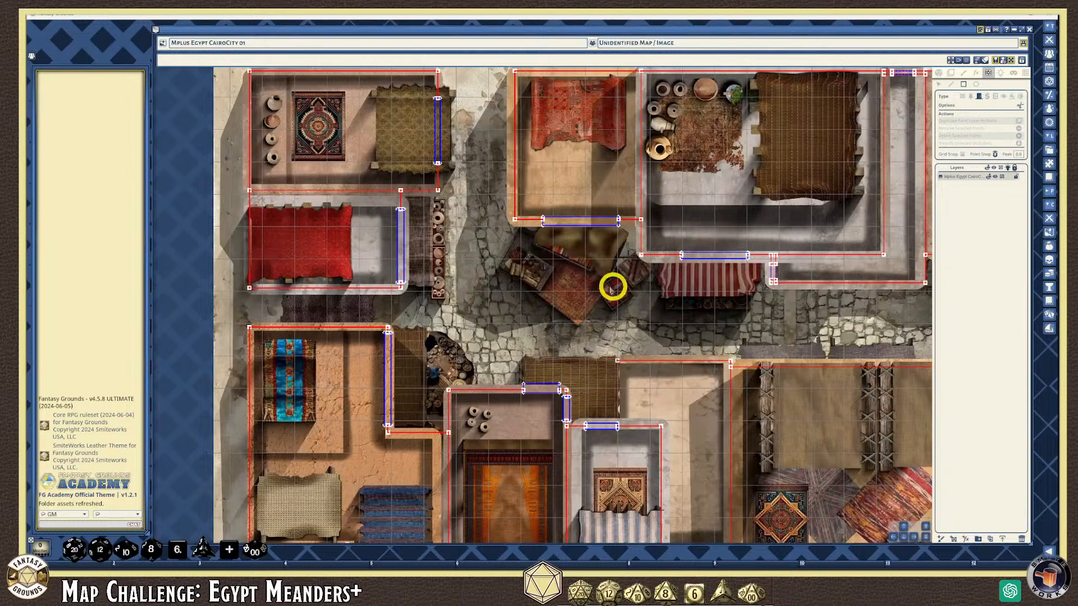
scroll(625, 287, down, 1)
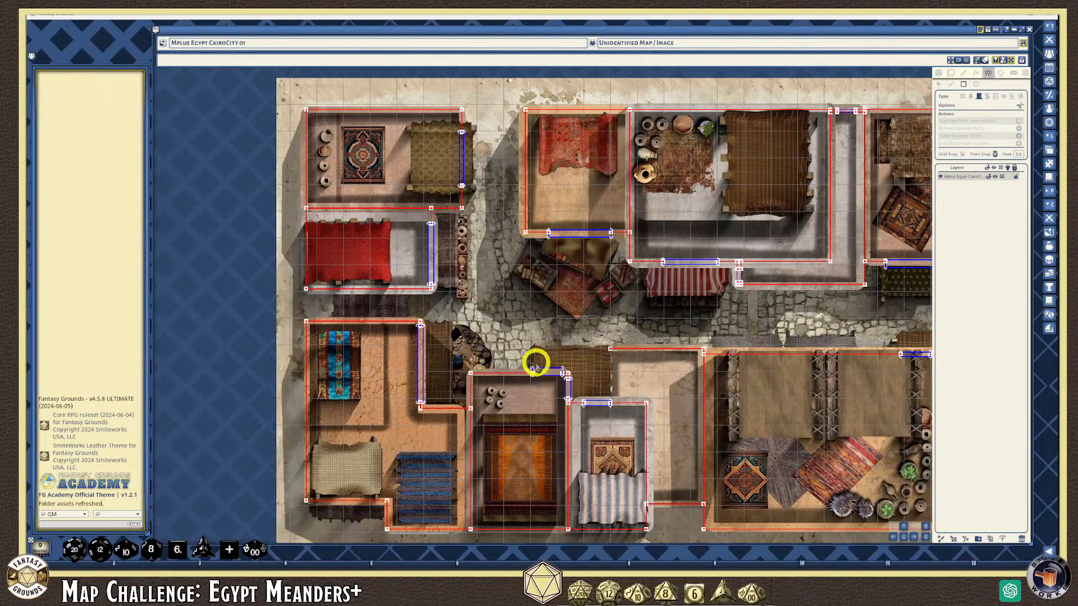
scroll(360, 354, down, 2)
scroll(355, 432, up, 1)
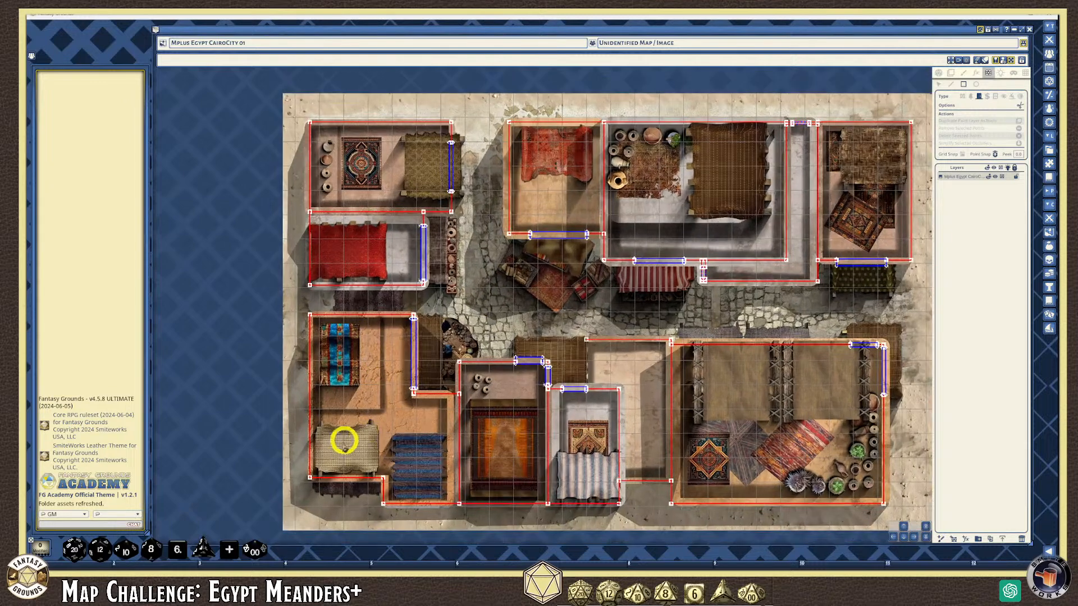
scroll(421, 473, up, 3)
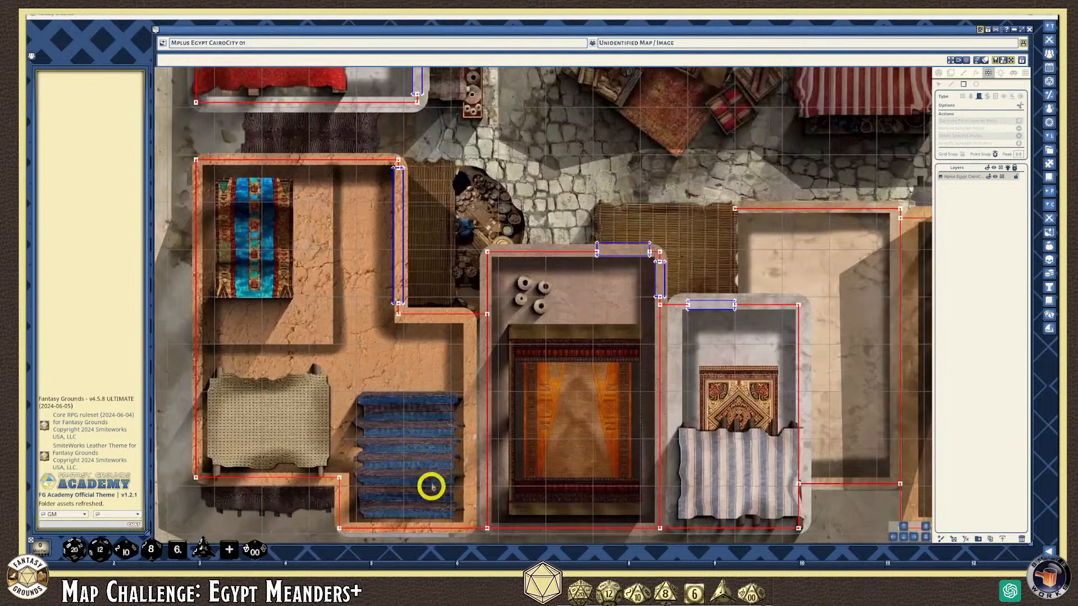
scroll(408, 435, down, 2)
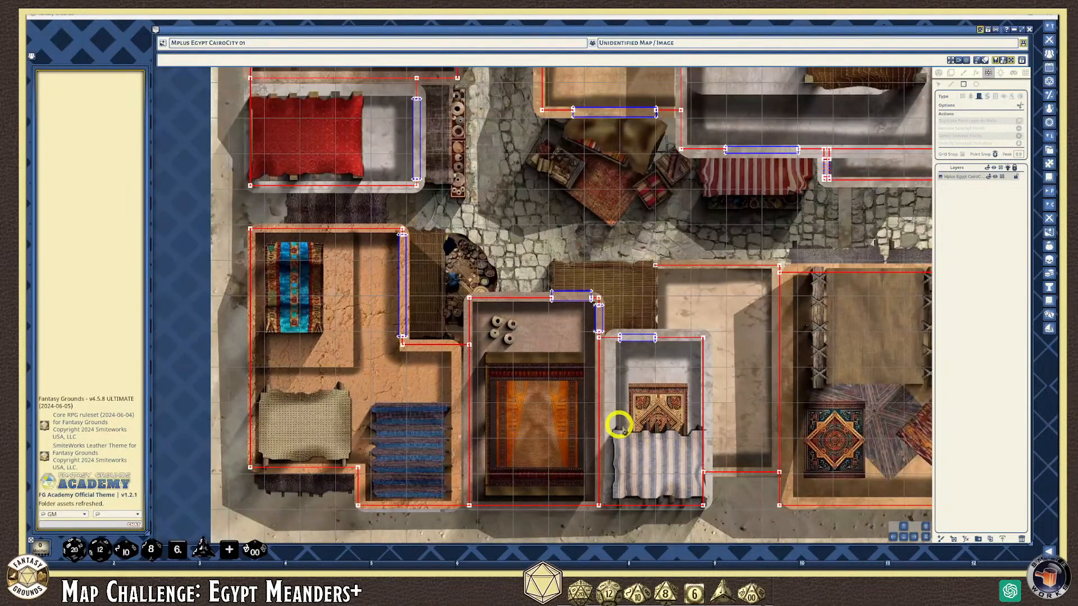
scroll(463, 336, down, 2)
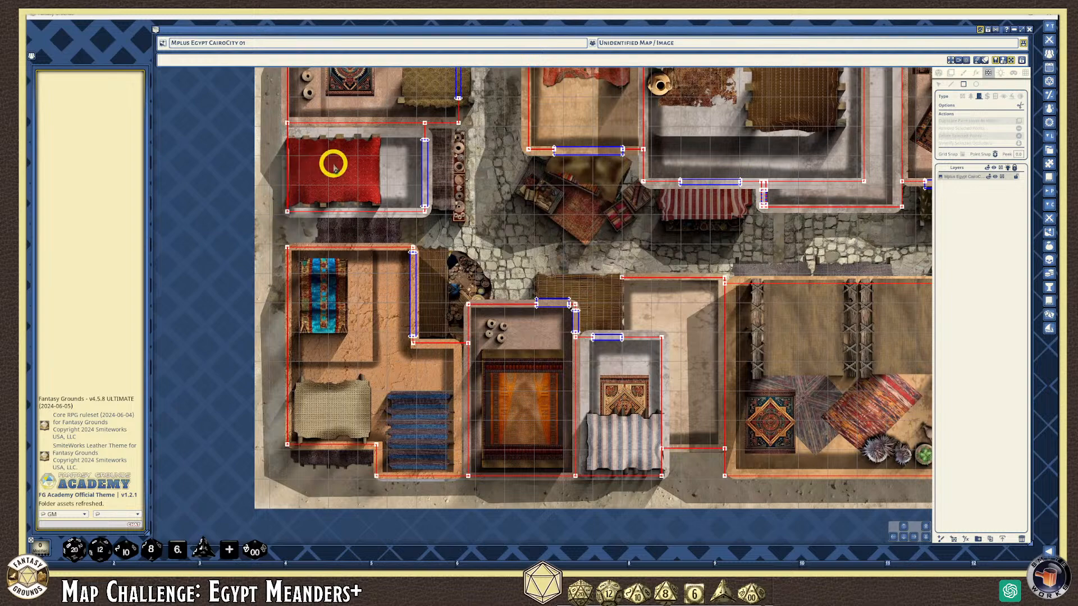
scroll(513, 221, down, 5)
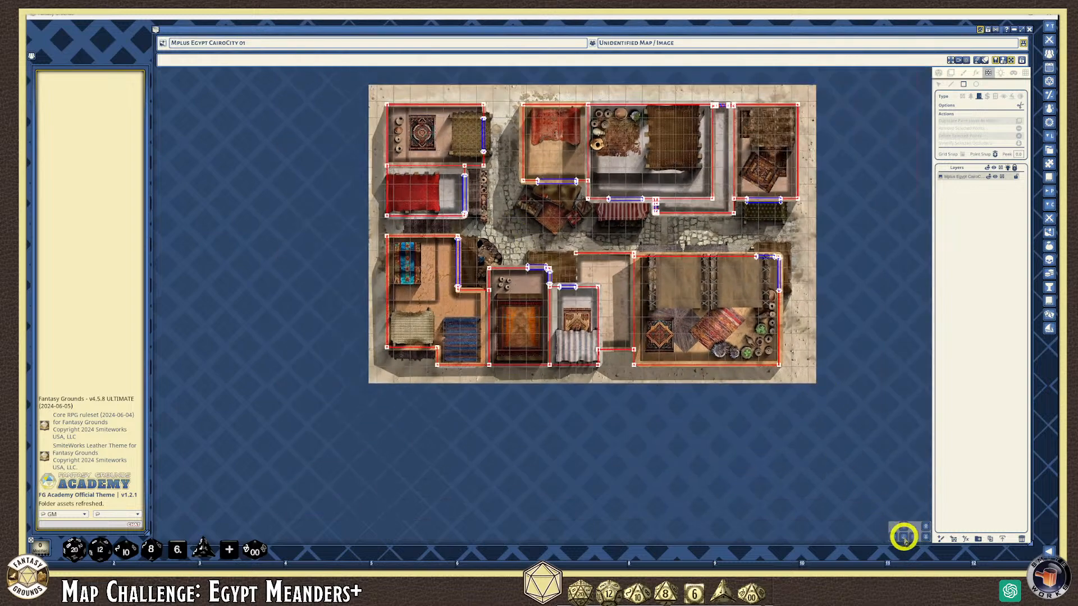
click(905, 527)
scroll(750, 329, up, 3)
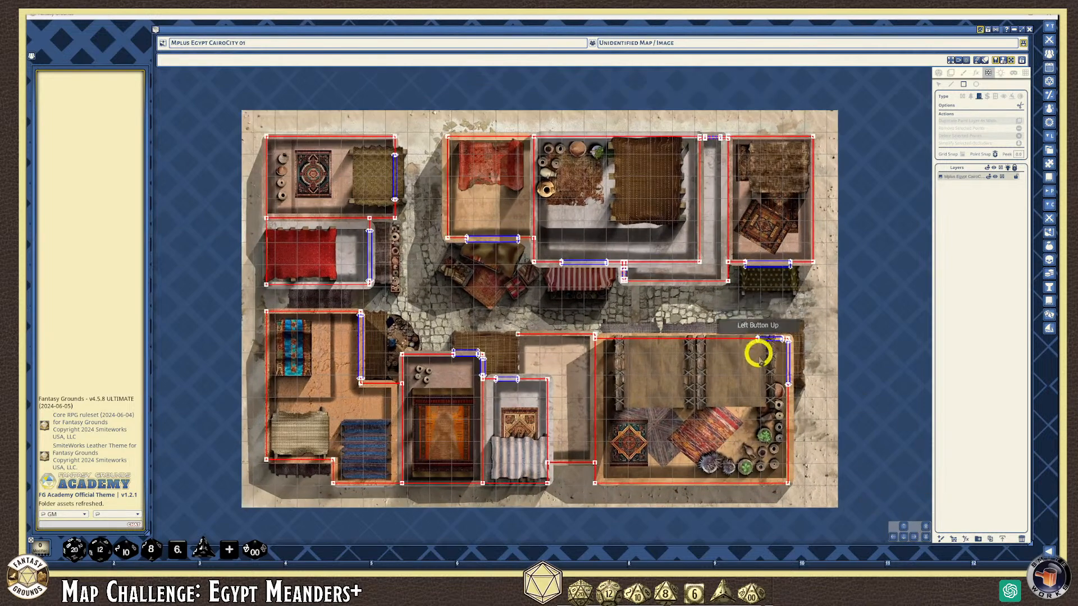
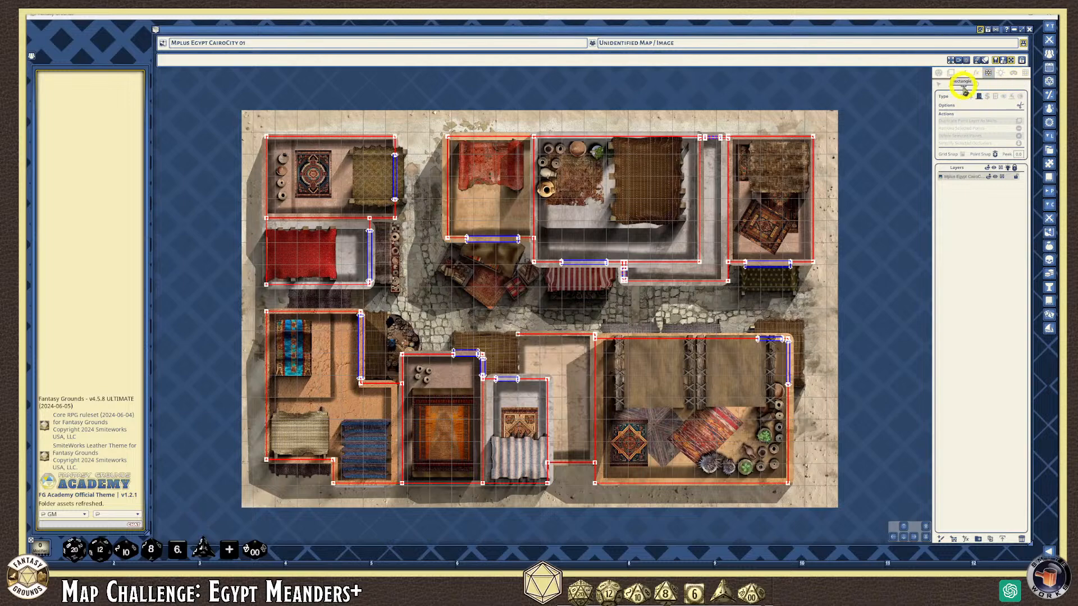
Switch to Shadow Cast and outline the olive and red canopies as shadow casters
click(1021, 99)
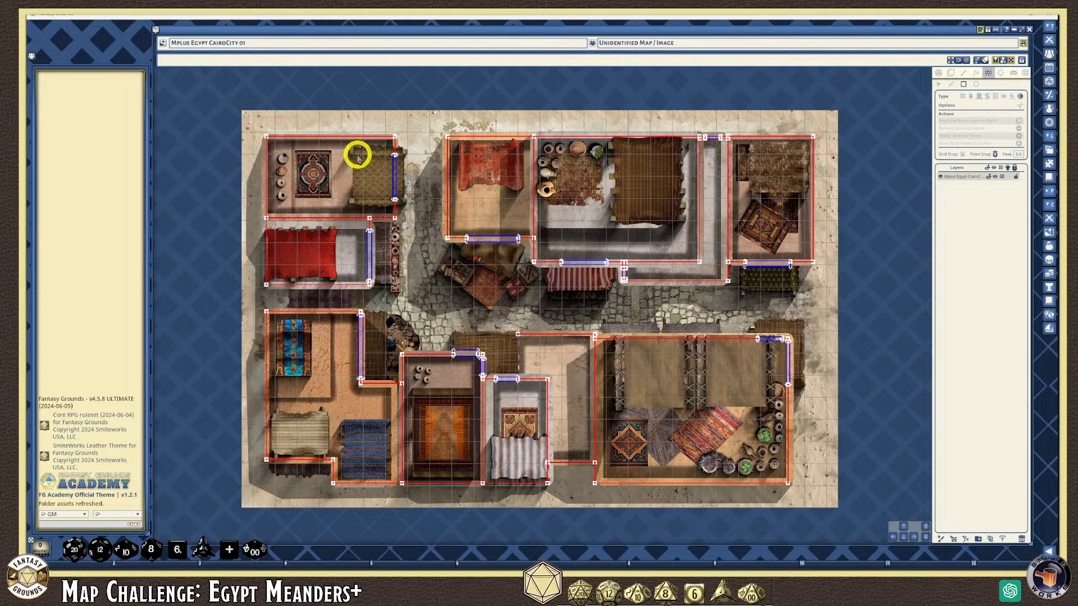
scroll(376, 174, up, 3)
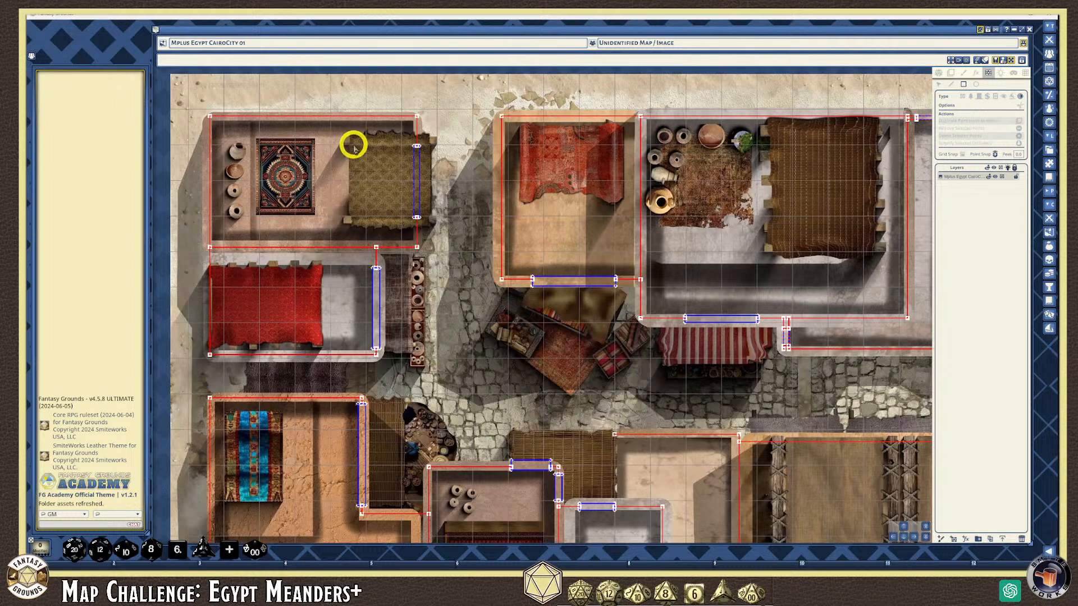
drag(354, 140, 425, 222)
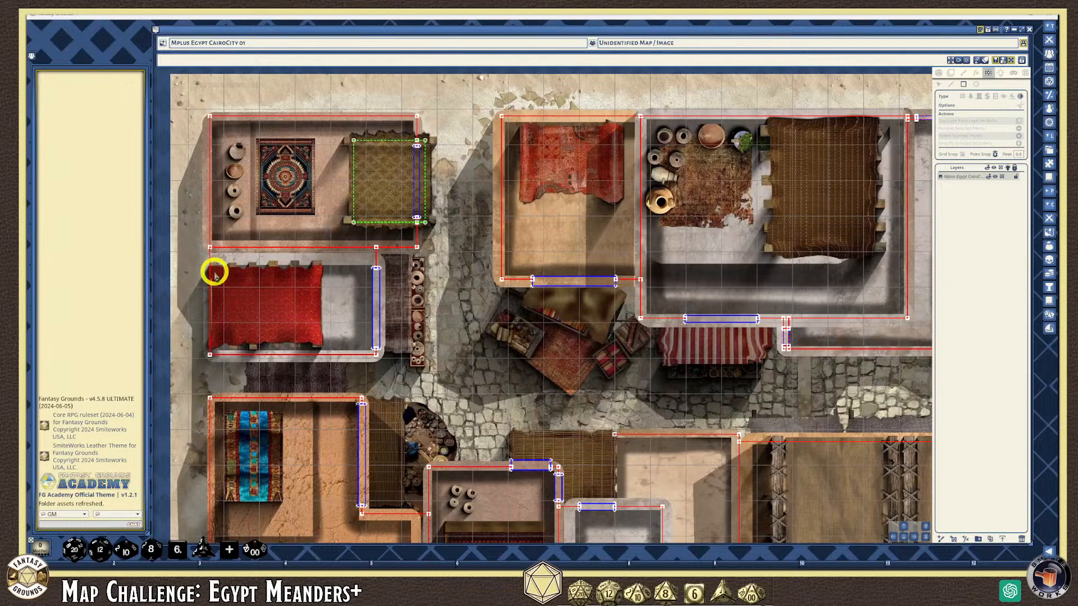
drag(212, 273, 318, 343)
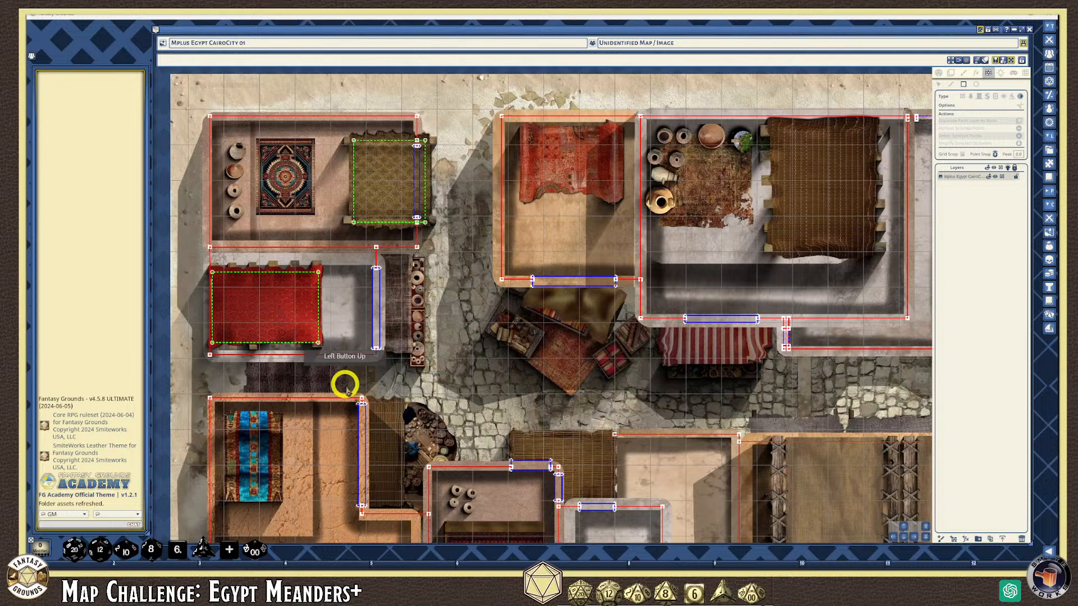
Outline the red rug and the brown woven roof as shadow casters
scroll(344, 377, down, 3)
scroll(505, 243, up, 3)
scroll(456, 233, up, 1)
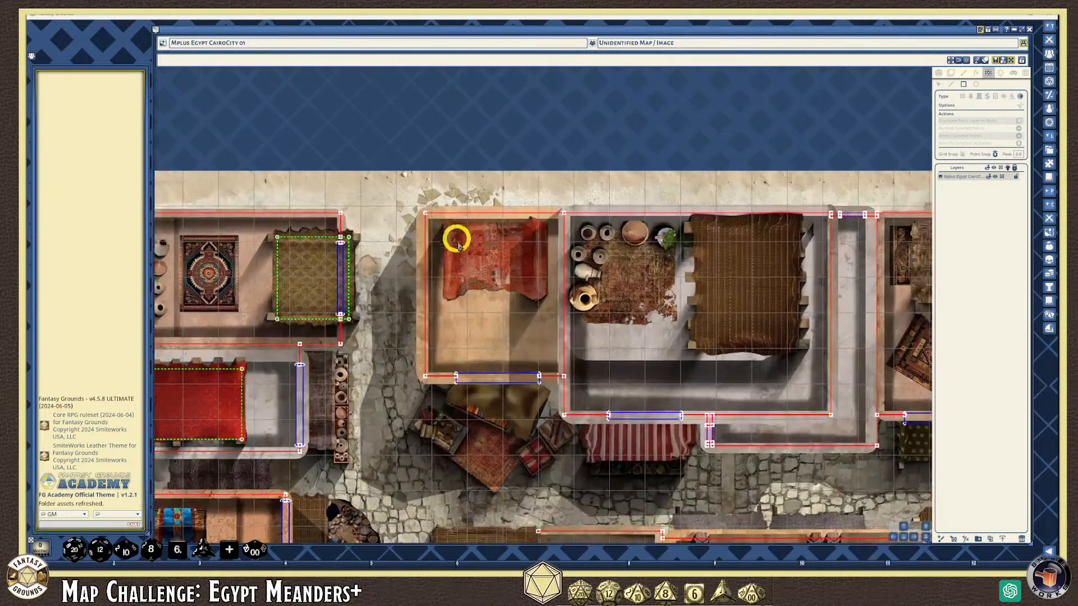
scroll(553, 269, up, 2)
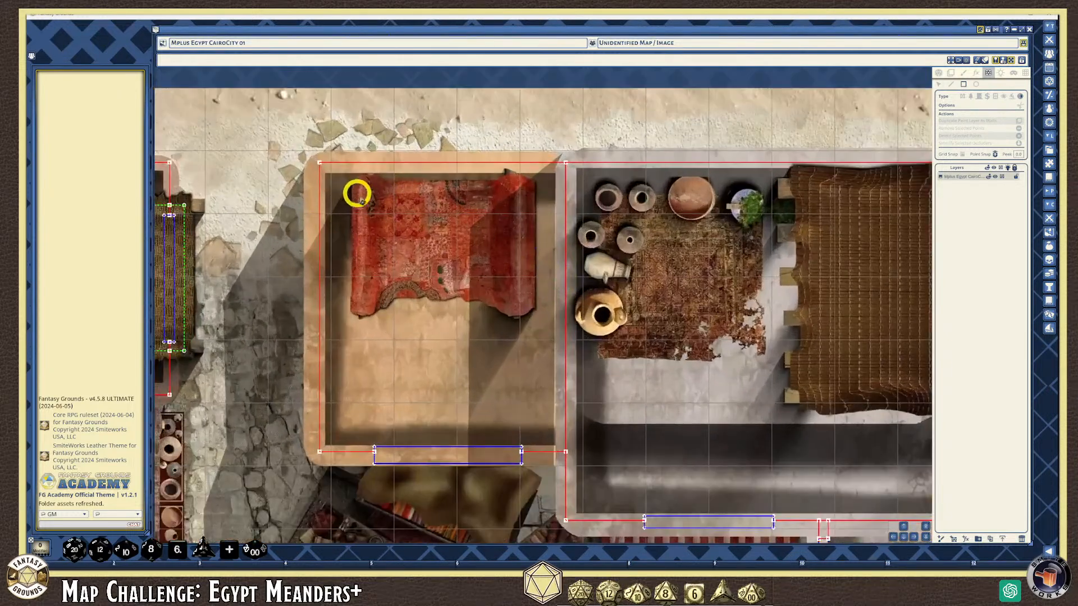
drag(358, 182, 526, 291)
scroll(828, 433, down, 1)
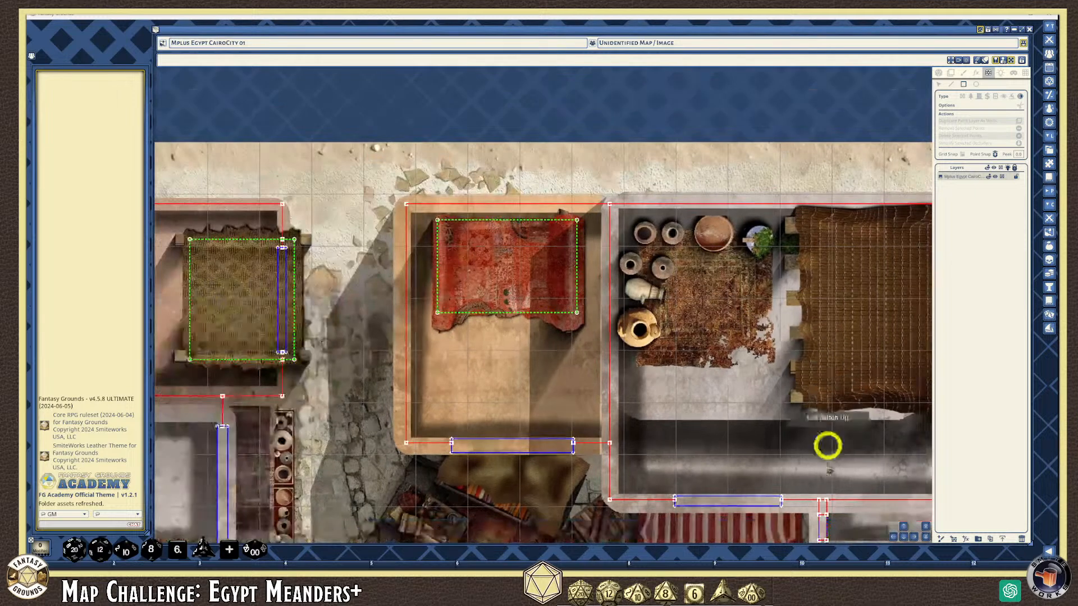
drag(915, 538, 756, 398)
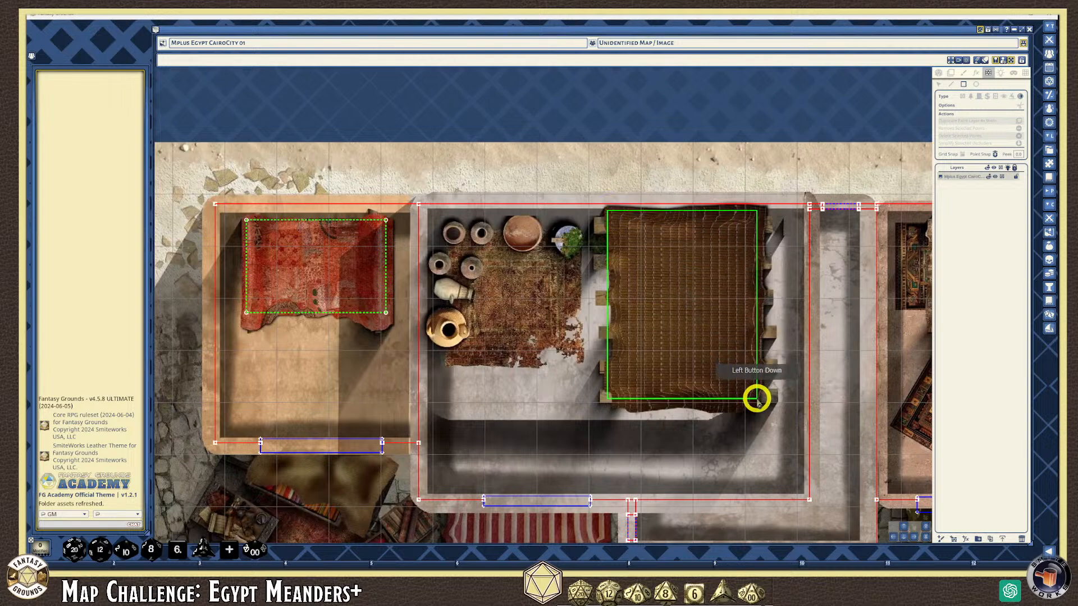
scroll(796, 423, down, 3)
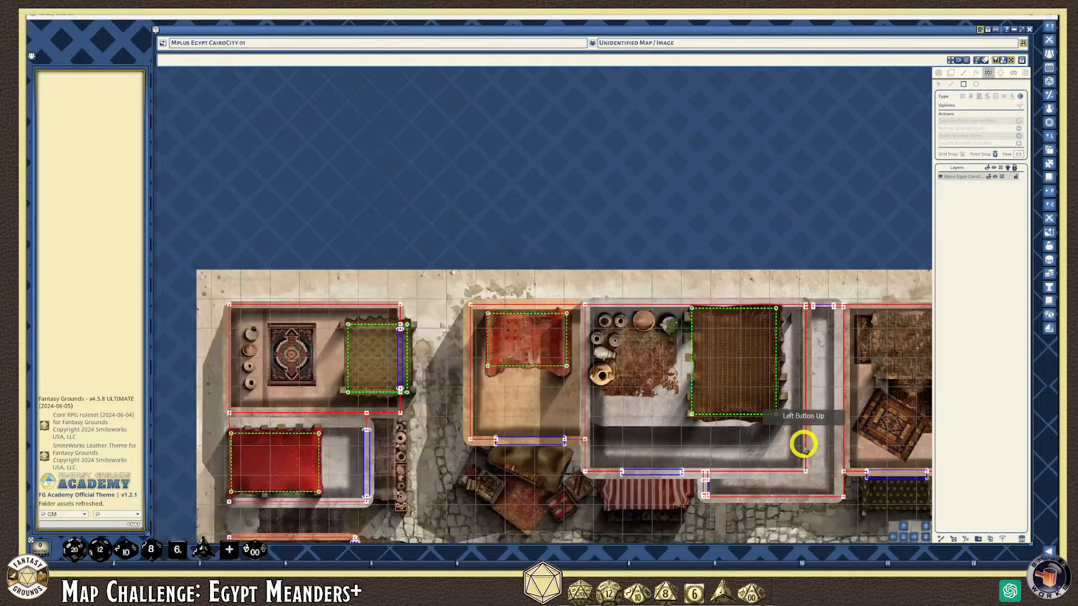
Add shadow-caster rectangles over the far-right building's woven canopy and the dark mat below it
click(915, 536)
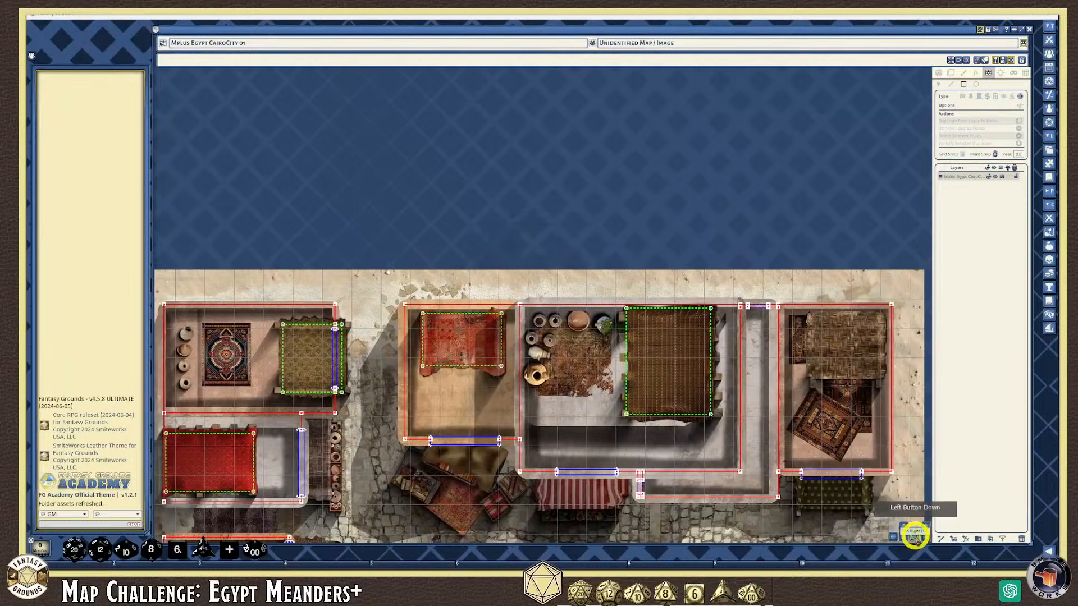
scroll(687, 332, up, 2)
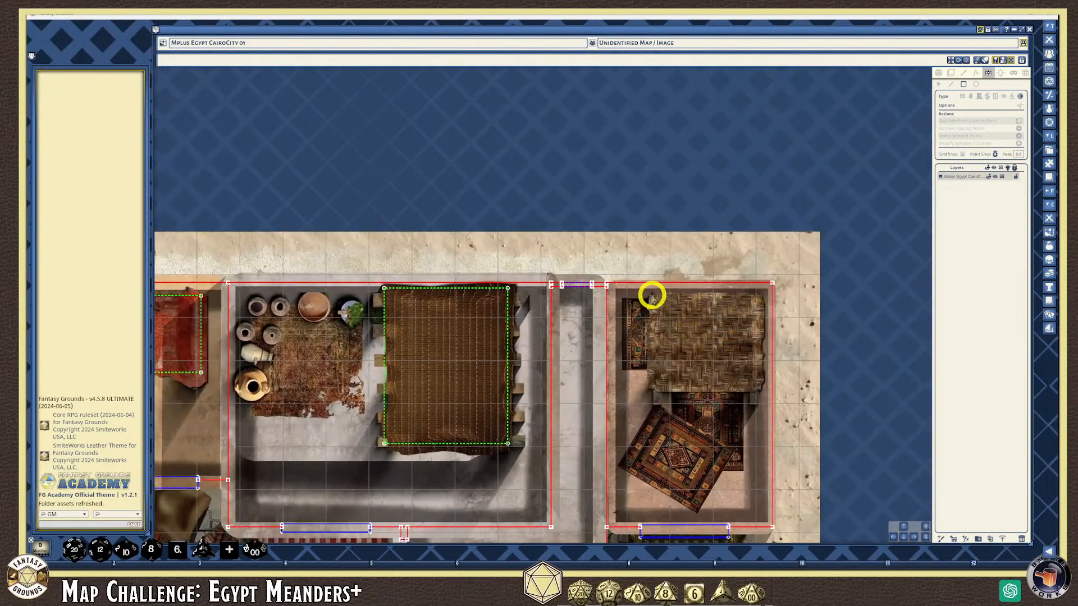
drag(683, 302, 758, 388)
scroll(819, 485, down, 2)
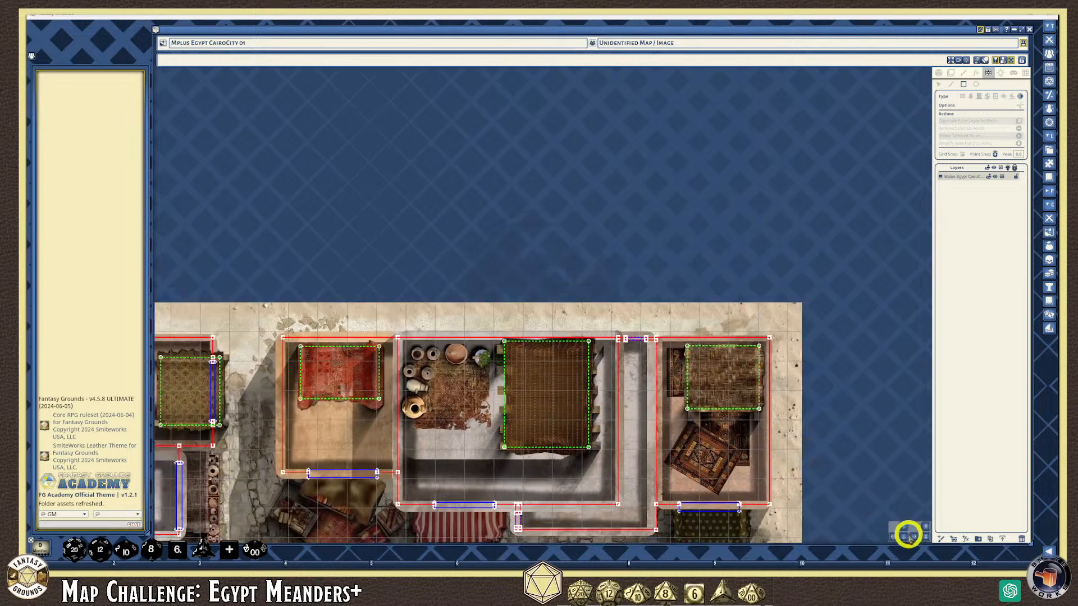
click(907, 537)
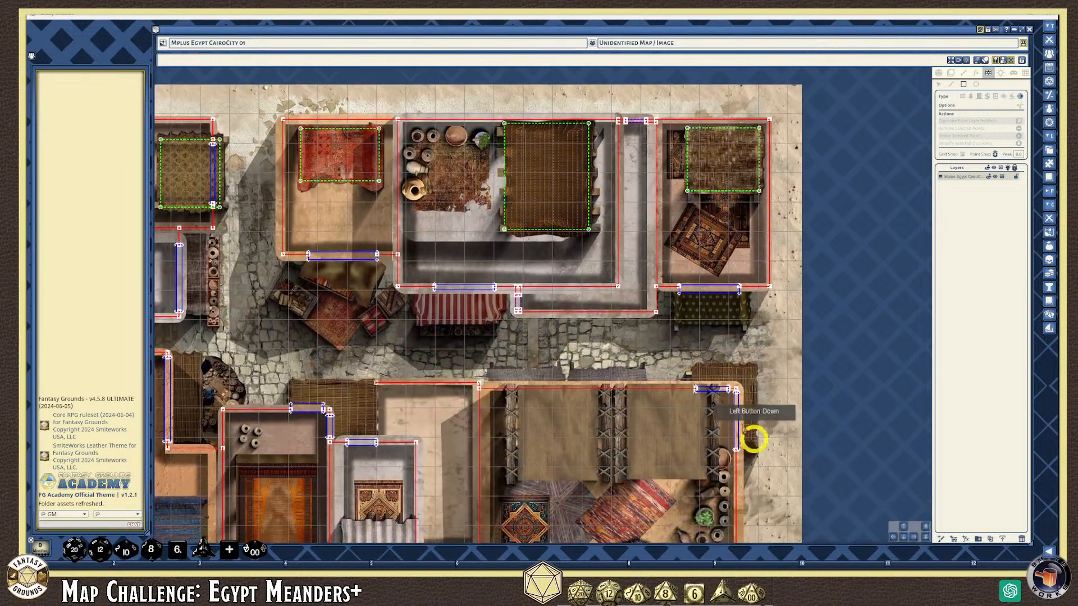
scroll(722, 336, up, 4)
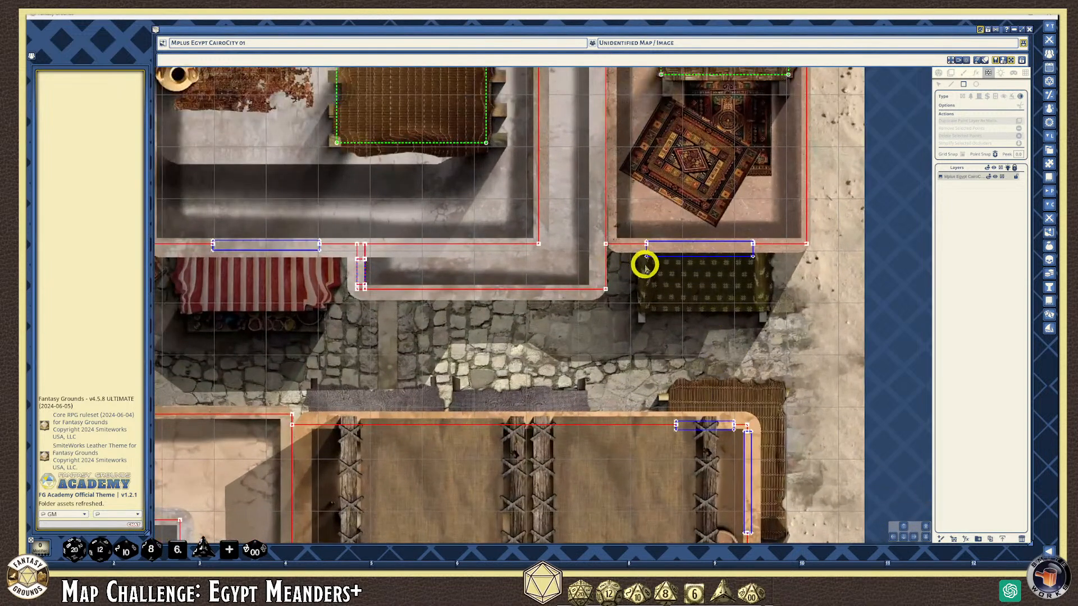
drag(645, 261, 754, 309)
scroll(688, 377, down, 2)
scroll(708, 388, down, 1)
scroll(670, 470, up, 1)
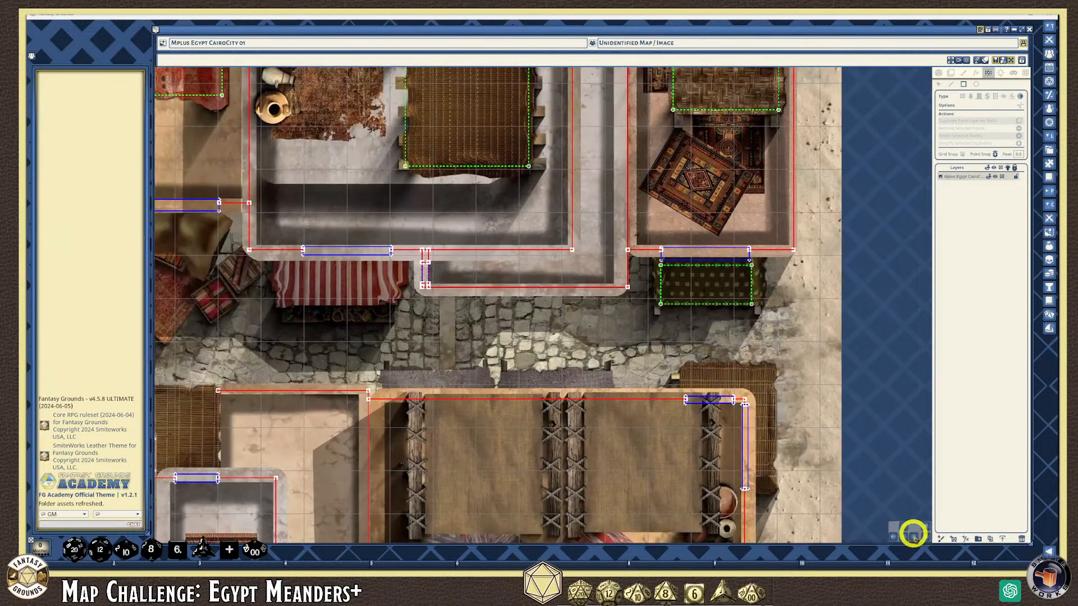
Outline the market's left and right tan canopies as shadow casters
click(903, 537)
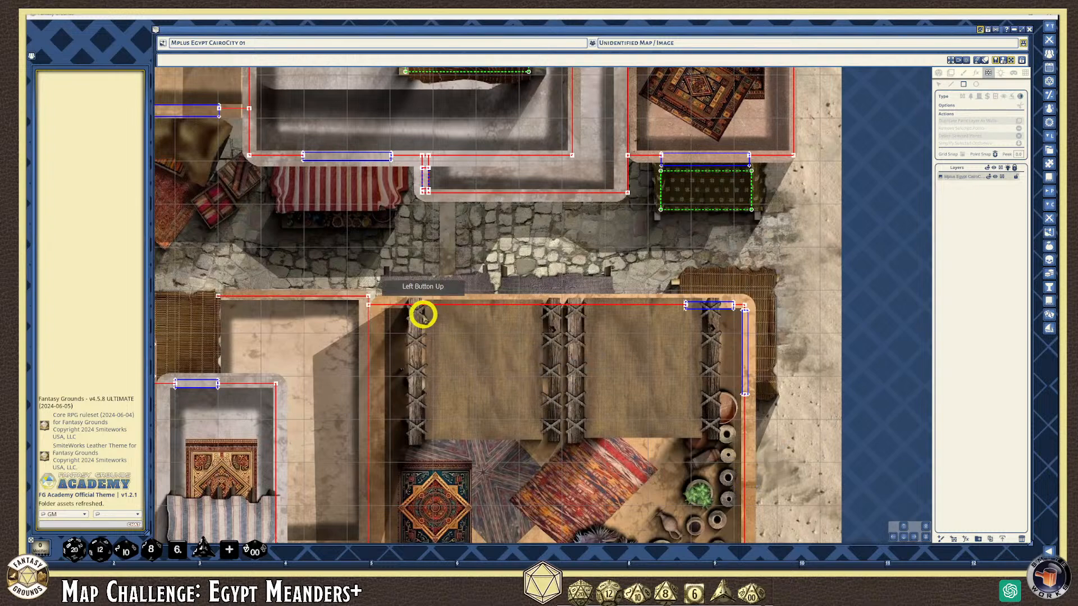
drag(416, 308, 552, 432)
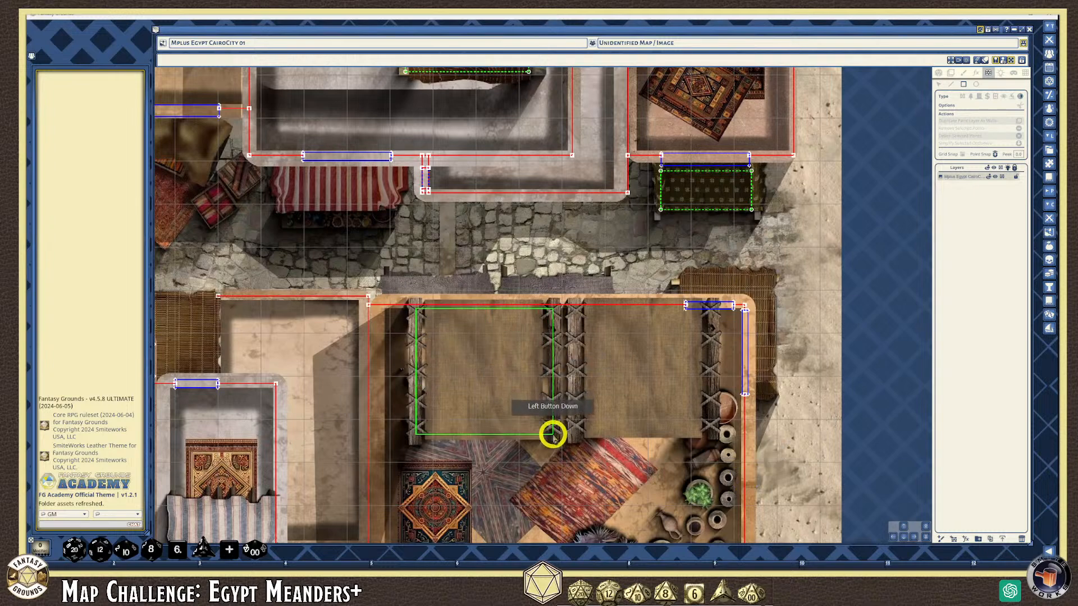
drag(575, 308, 706, 435)
scroll(642, 484, down, 3)
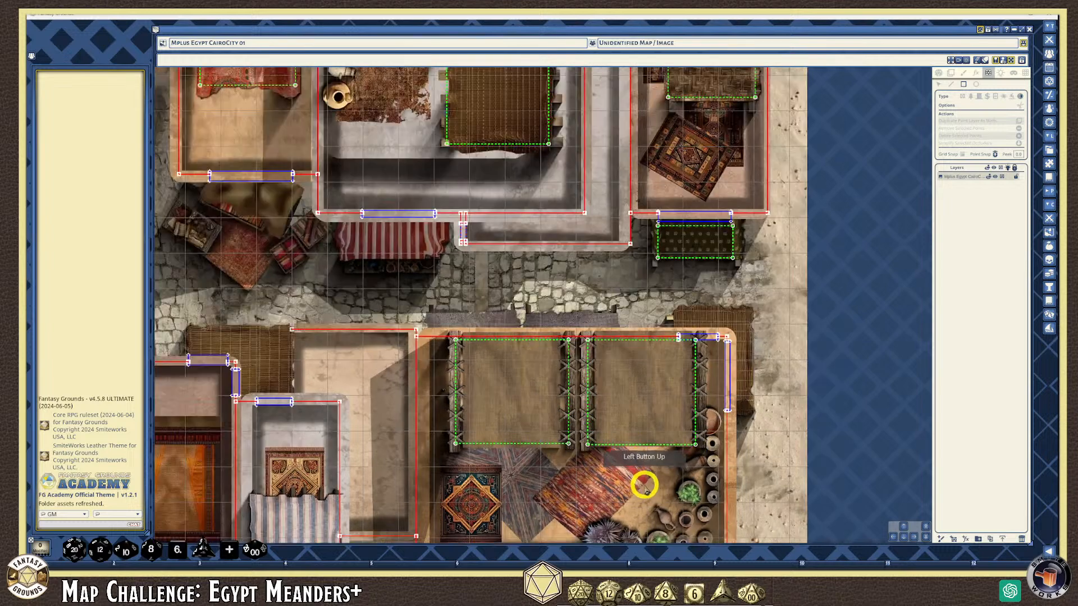
click(904, 537)
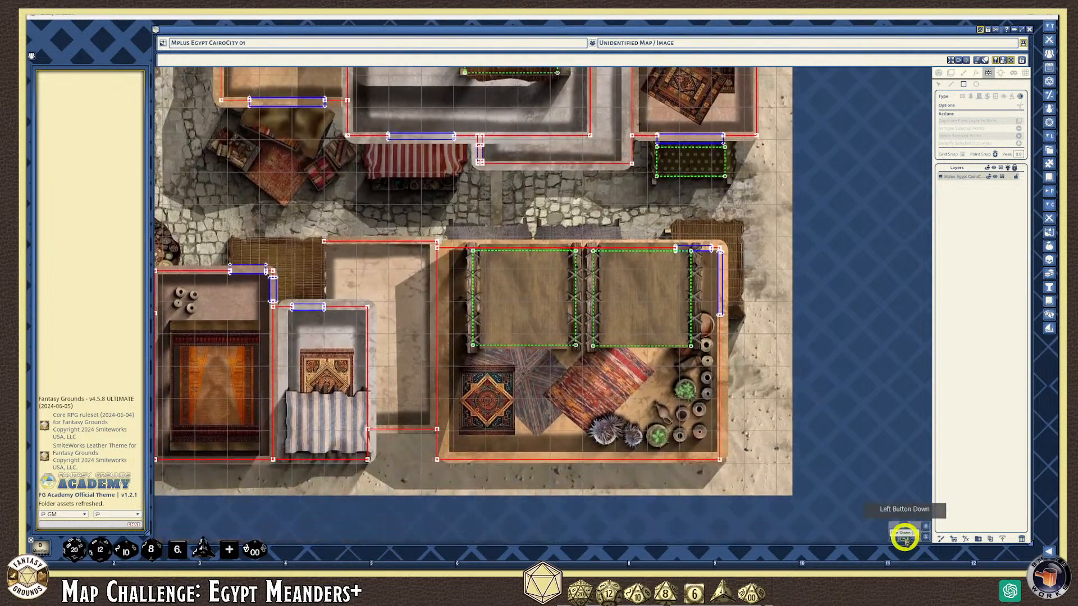
Outline the striped curtain as a shadow caster
scroll(361, 440, up, 4)
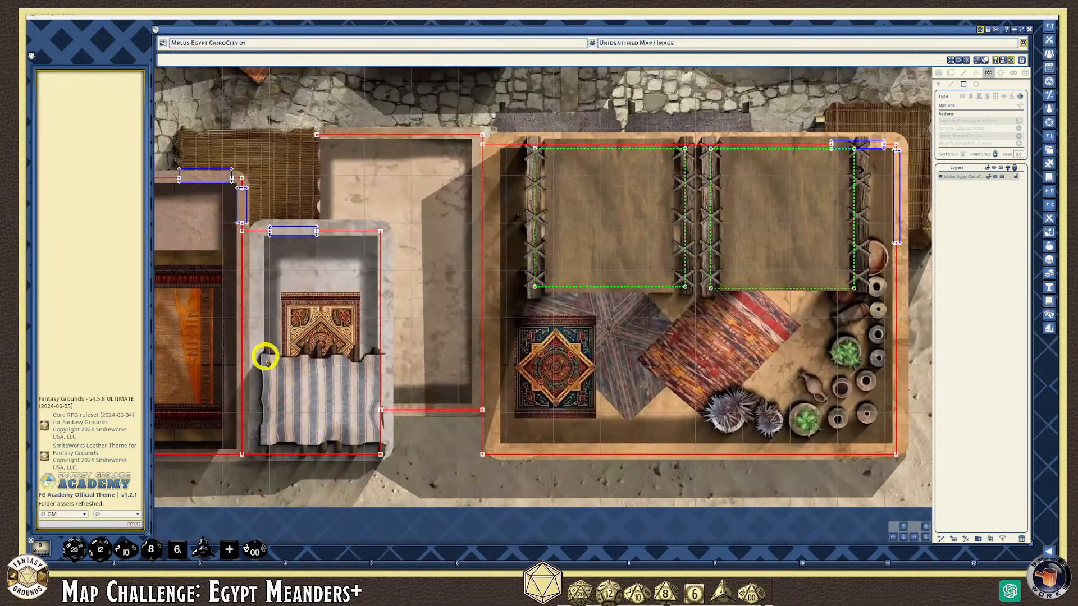
drag(266, 357, 377, 444)
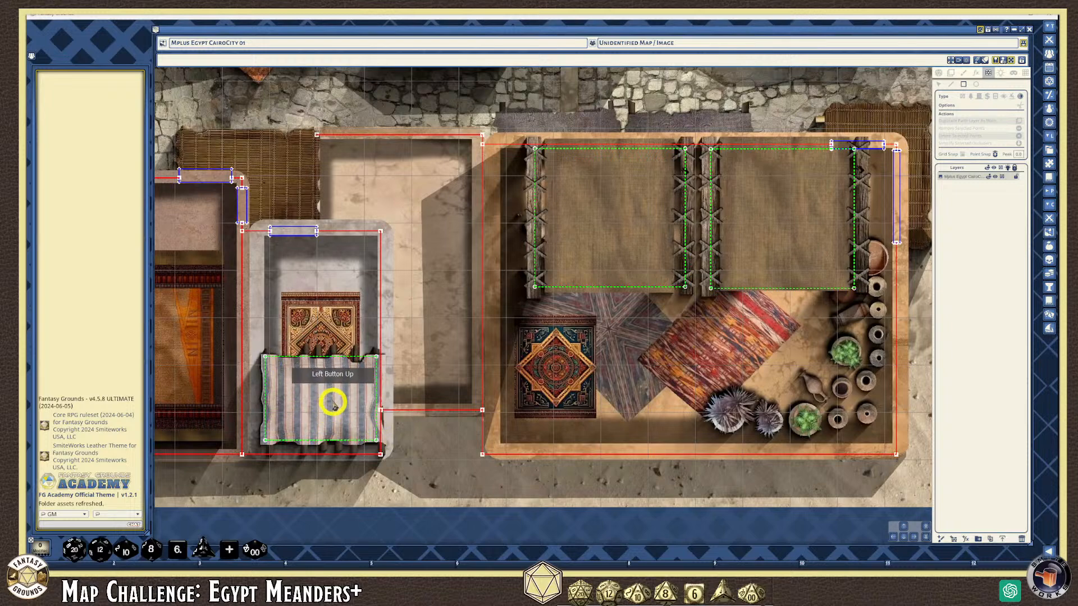
scroll(332, 402, down, 4)
Add shadow-caster rectangles over the beige mat and the blue stairs in the left-hand buildings
click(892, 537)
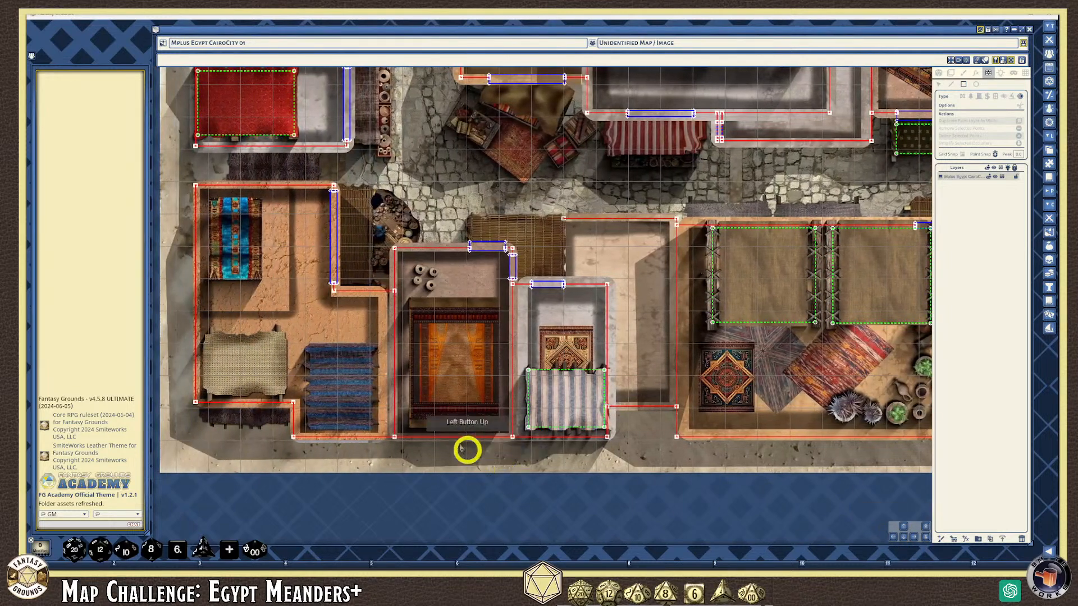
scroll(531, 431, up, 2)
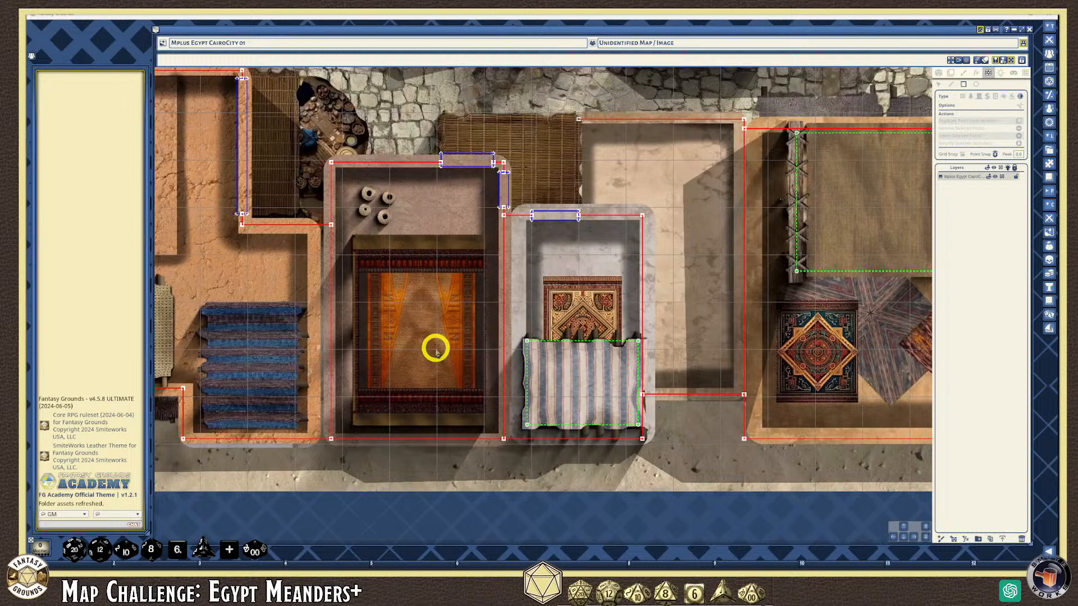
scroll(435, 348, down, 4)
scroll(204, 336, up, 2)
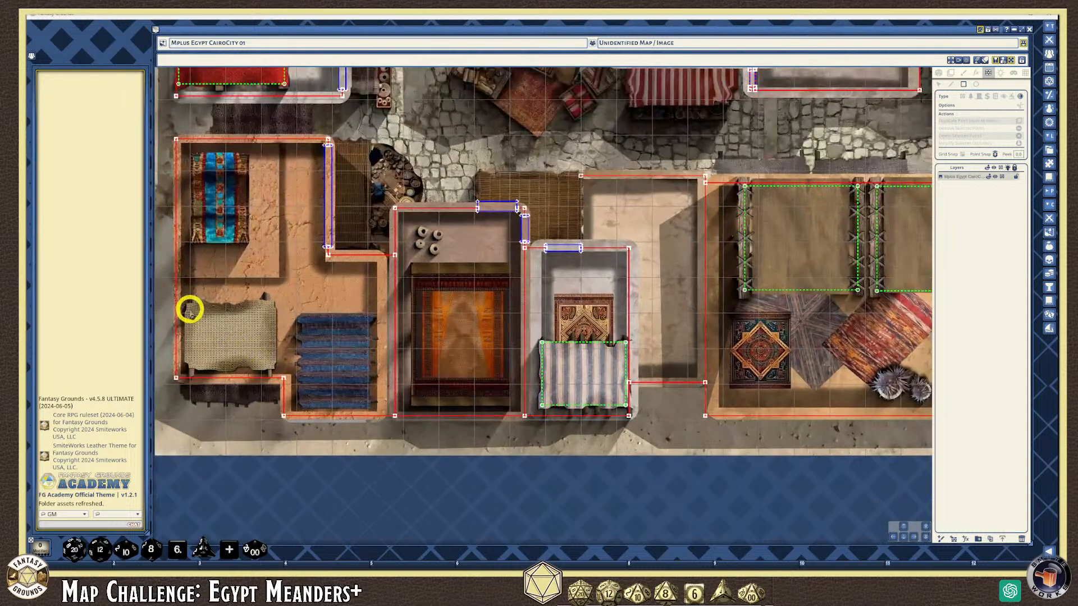
drag(191, 306, 270, 365)
drag(302, 315, 368, 404)
Recentre the whole map in the window
scroll(337, 258, down, 4)
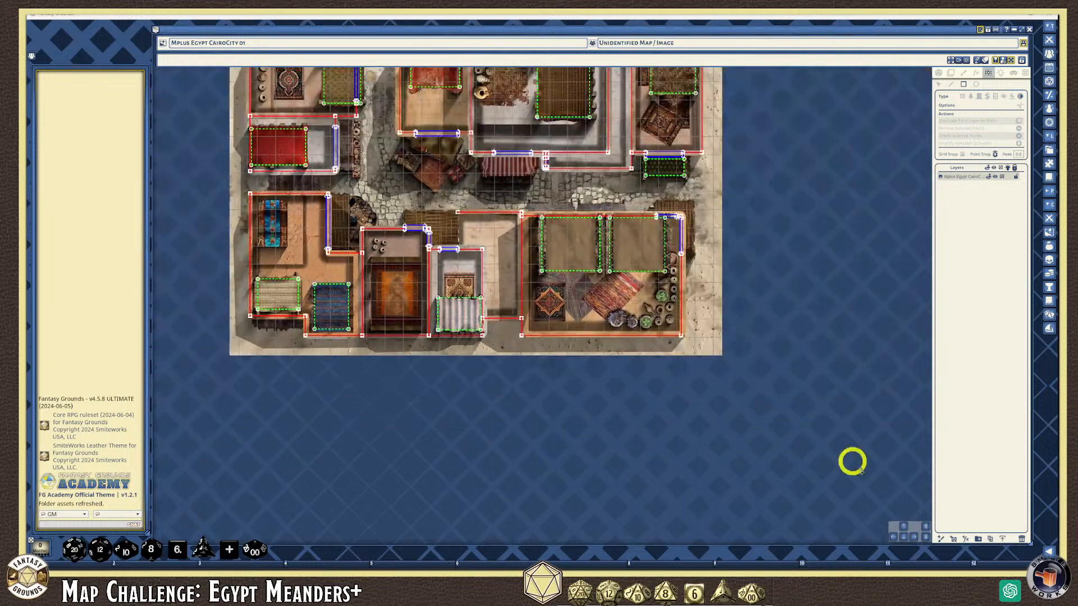
click(909, 523)
click(332, 290)
scroll(333, 285, up, 1)
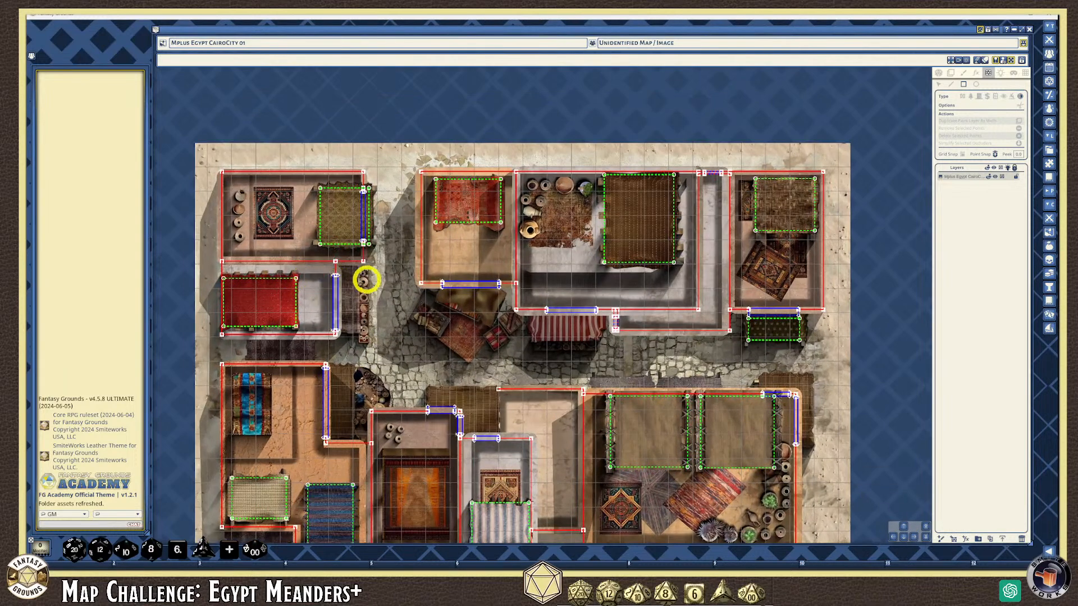
Outline the striped awning as a shadow caster and trace a closed freeform outline around the street stall
scroll(483, 358, up, 2)
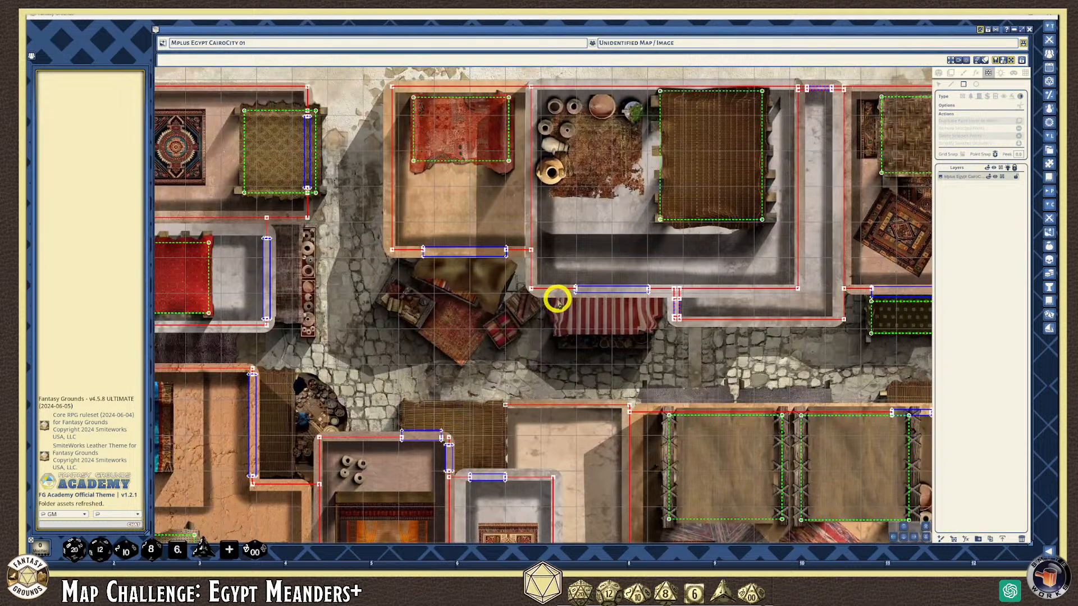
drag(556, 298, 648, 329)
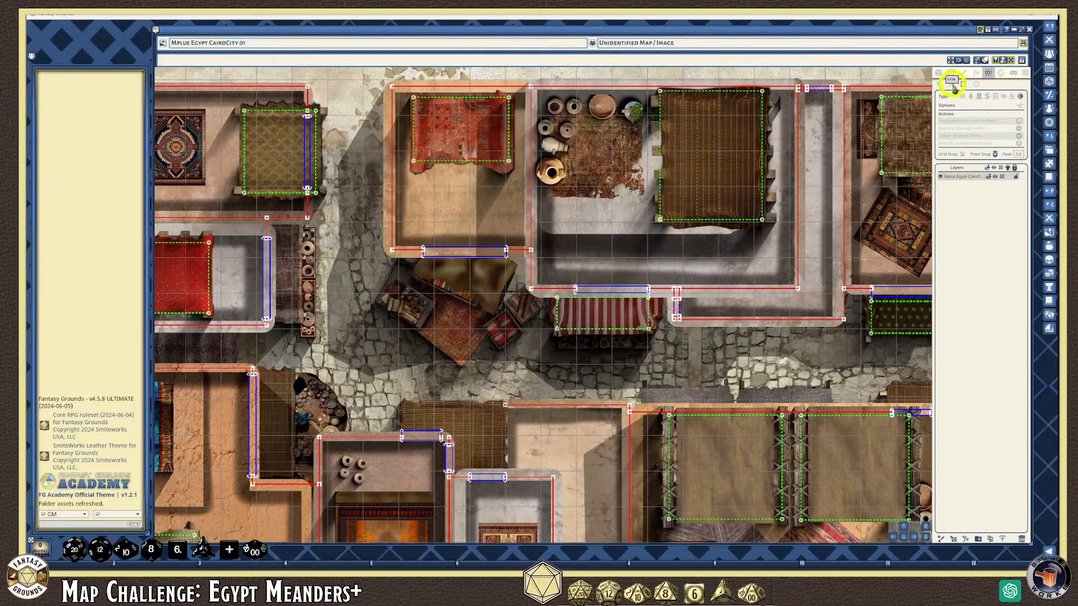
click(419, 270)
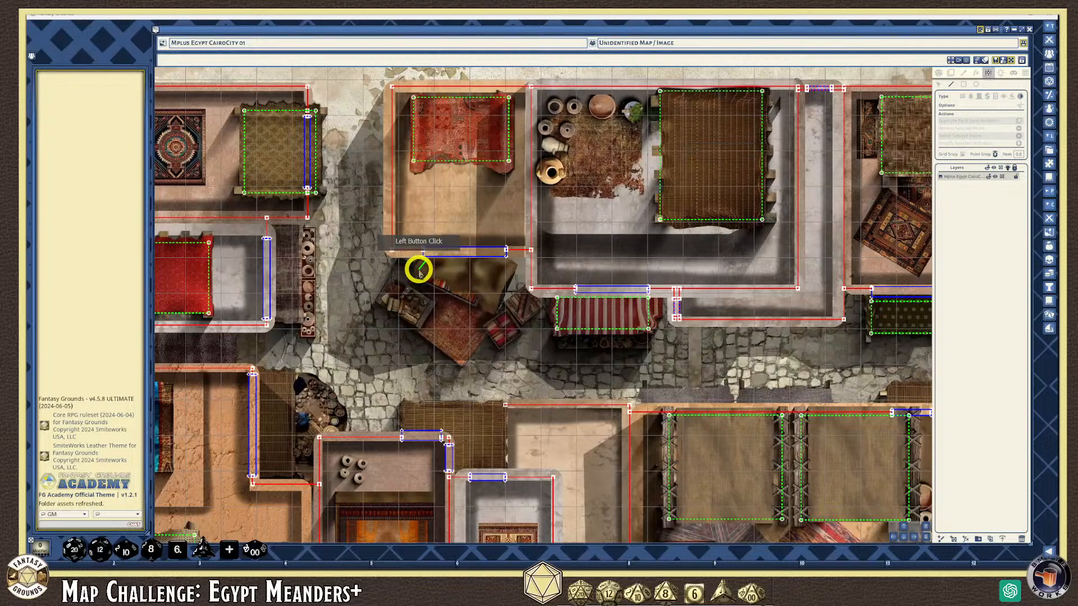
click(458, 287)
click(476, 286)
click(492, 310)
click(513, 265)
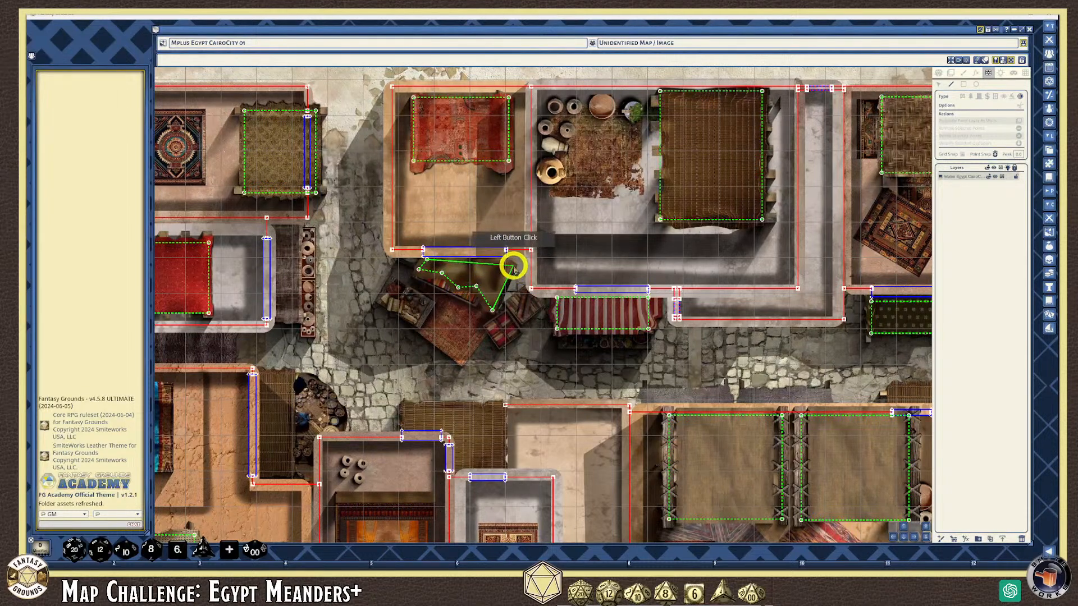
click(502, 260)
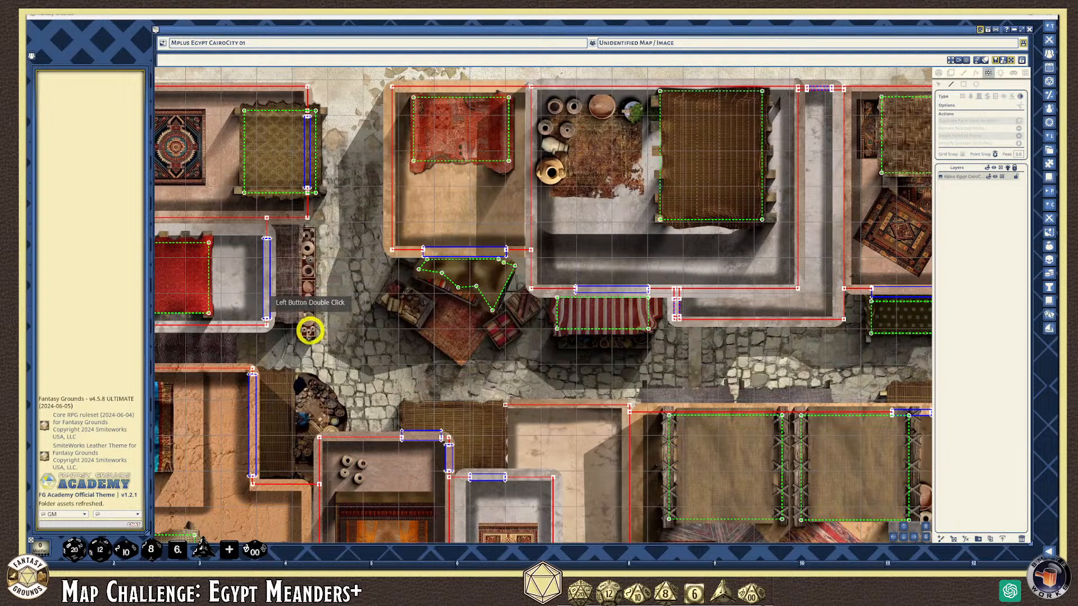
Trace a closed terrain occluder around the wooden strip beside the pottery shelves
scroll(289, 348, up, 3)
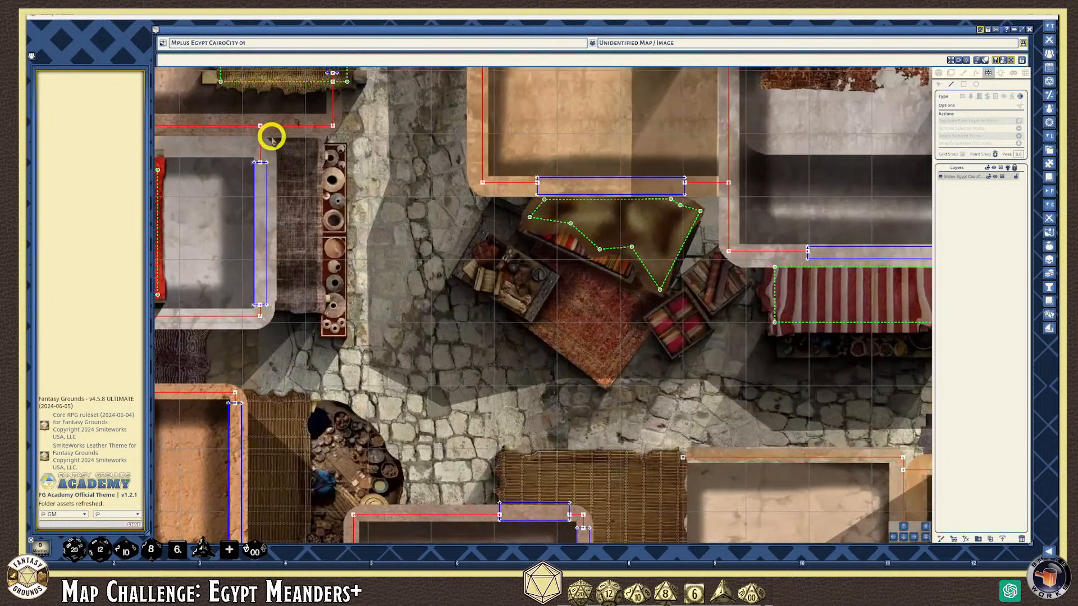
click(322, 141)
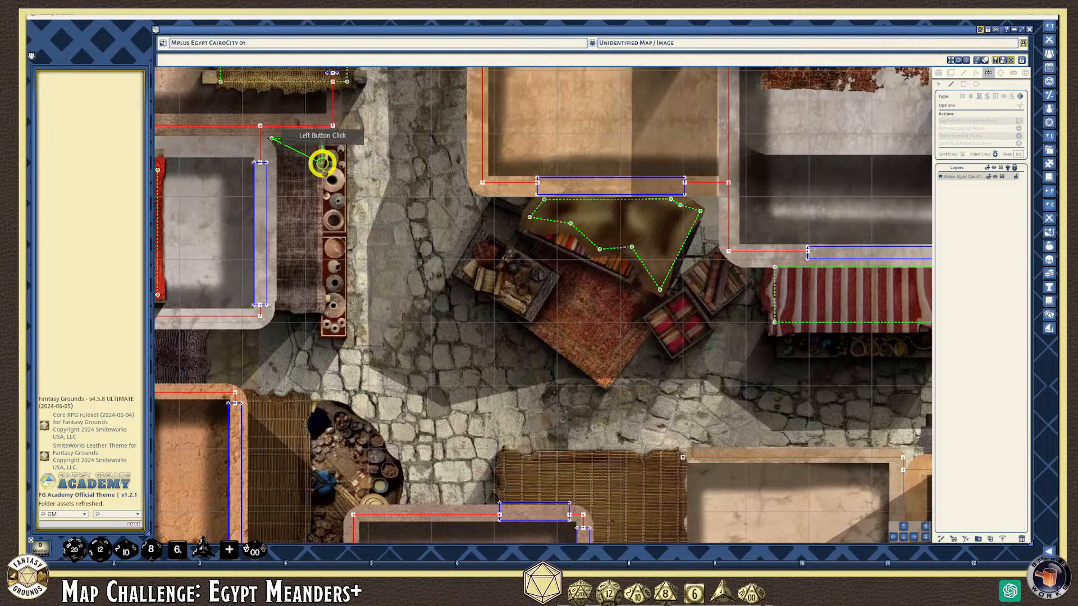
click(319, 210)
click(317, 251)
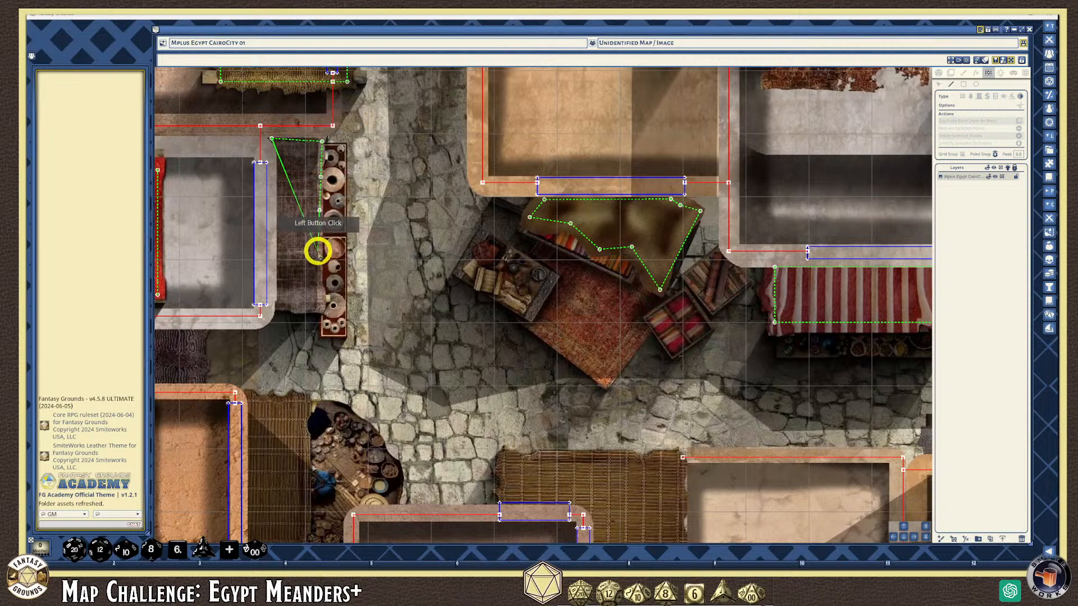
click(319, 306)
click(292, 310)
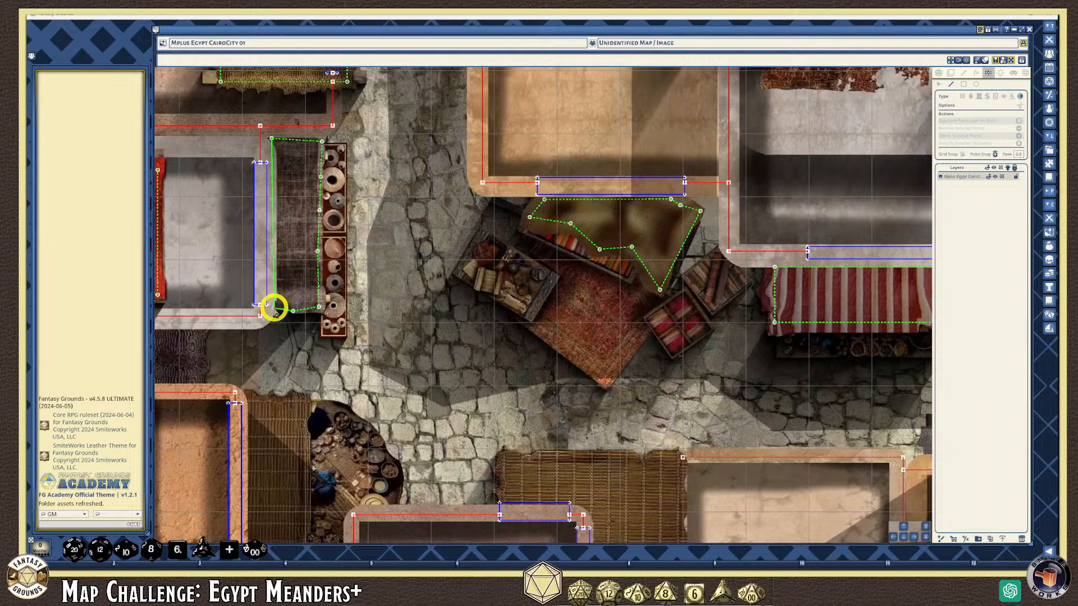
click(271, 307)
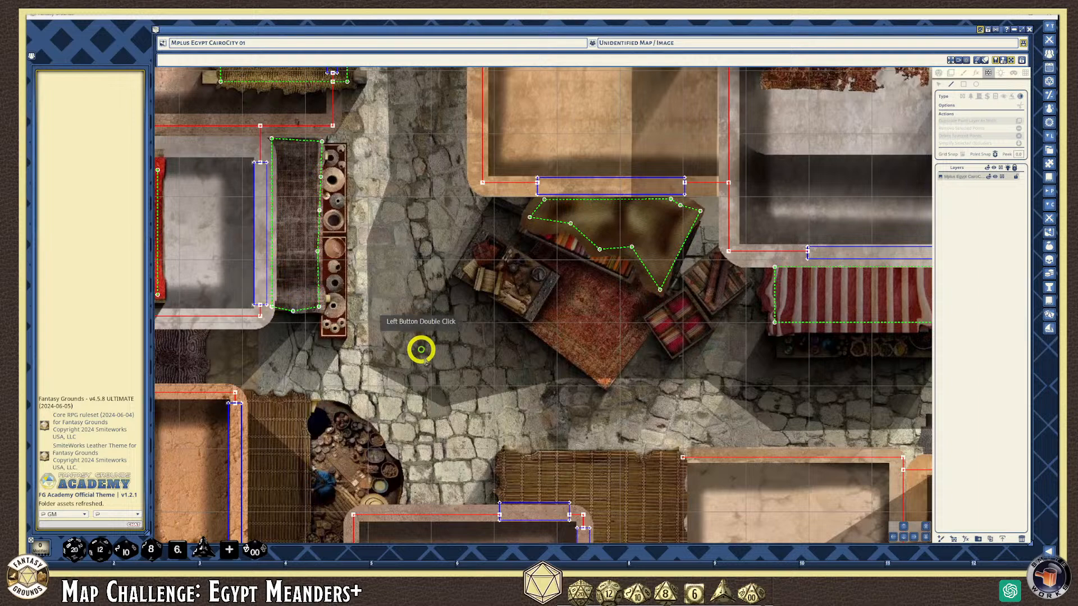
scroll(418, 359, down, 5)
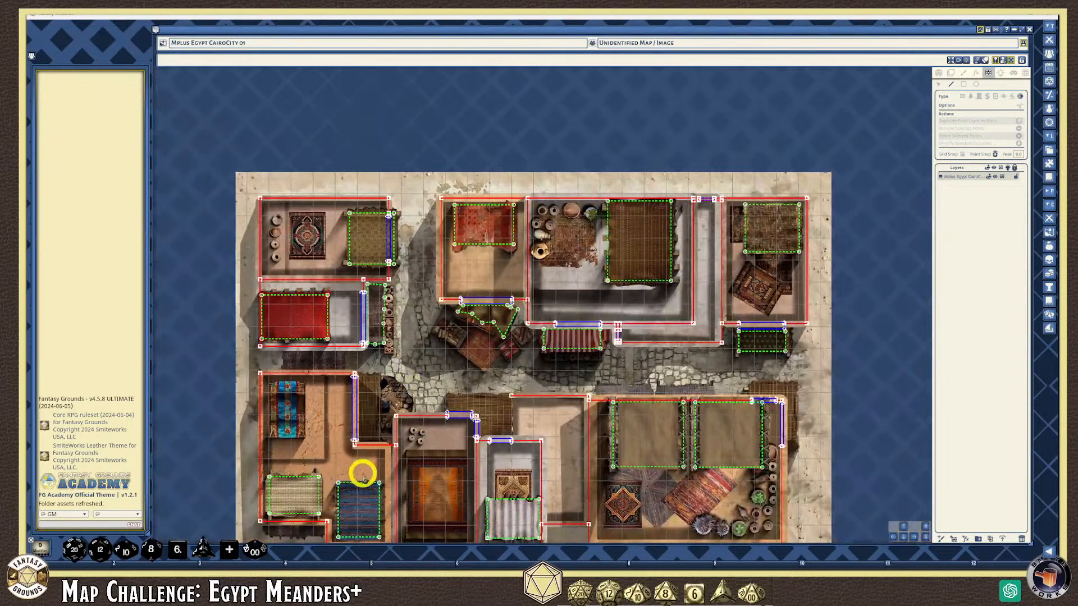
Trace a closed terrain occluder around the reed awning by the left doorway
scroll(363, 476, up, 6)
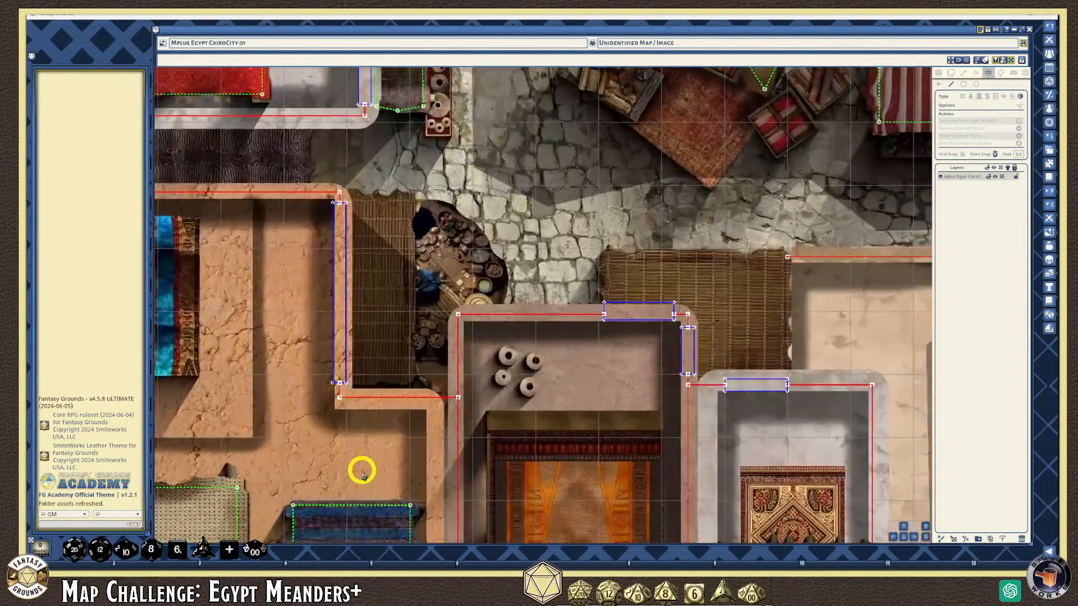
scroll(362, 473, down, 1)
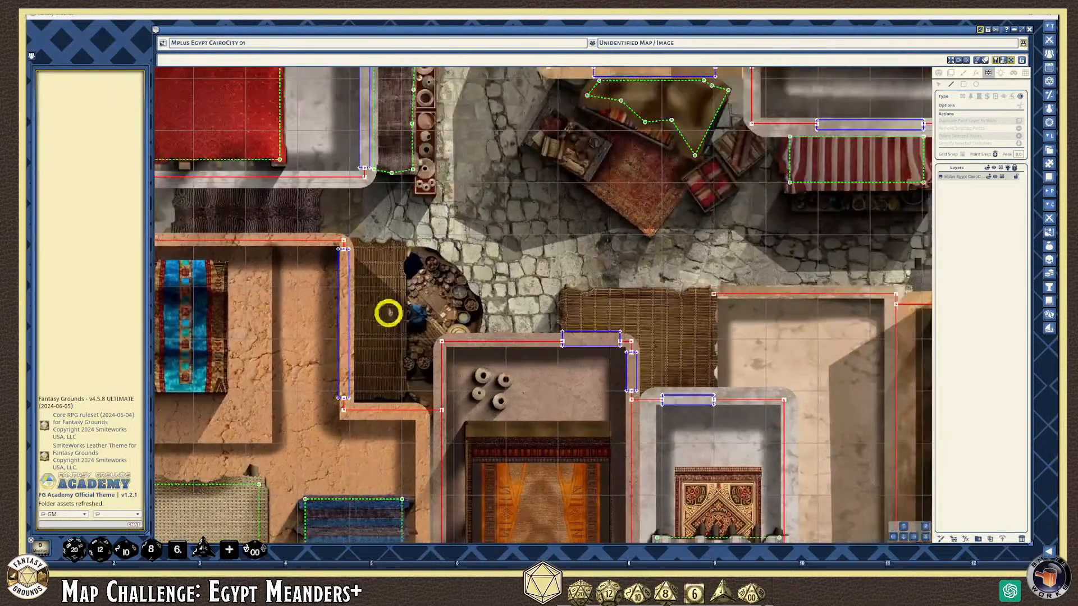
click(358, 247)
click(403, 248)
click(399, 270)
click(400, 395)
click(374, 394)
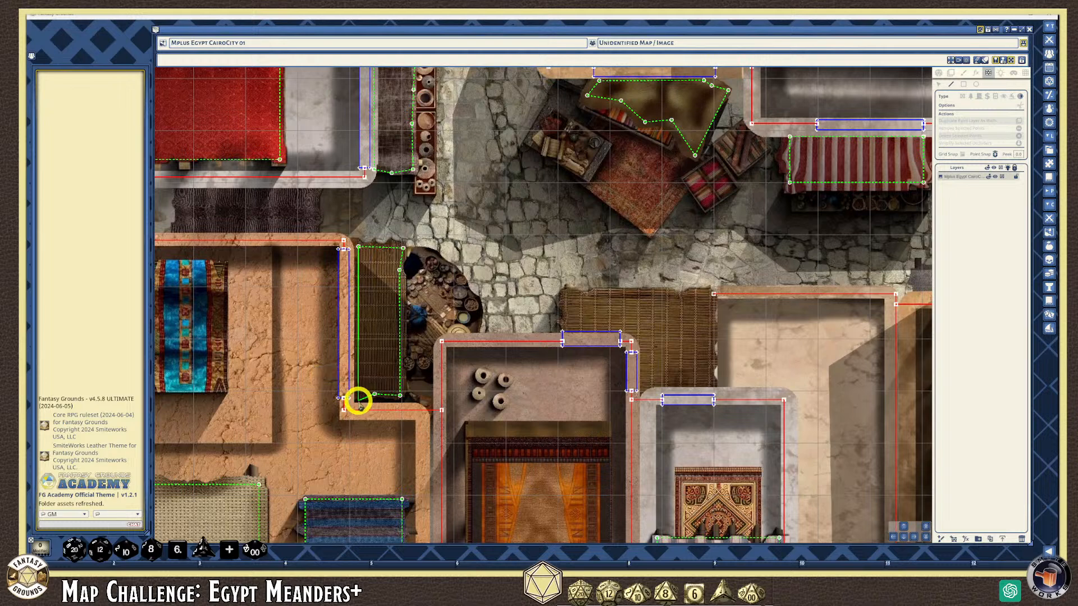
click(358, 401)
scroll(702, 352, up, 3)
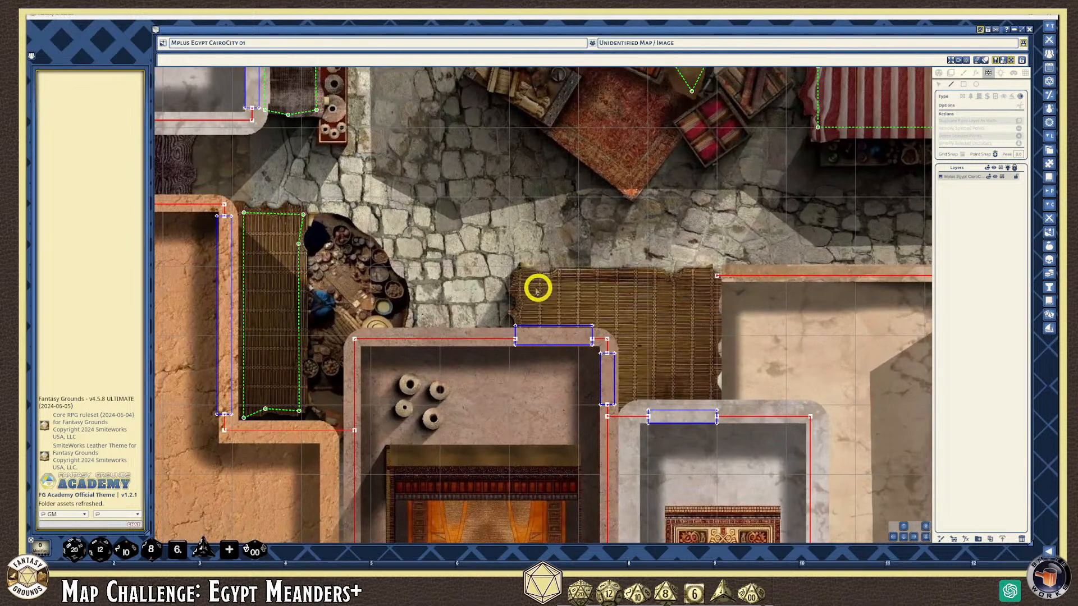
Outline the large reed mat above the central rooms up to the red wall's end and finish it
click(524, 278)
click(524, 322)
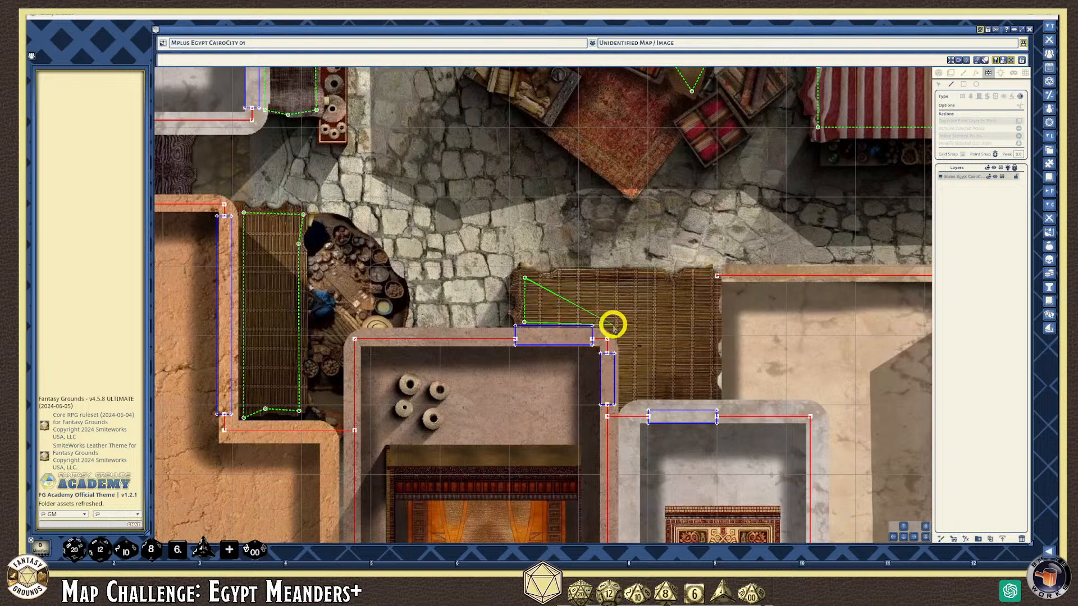
click(619, 323)
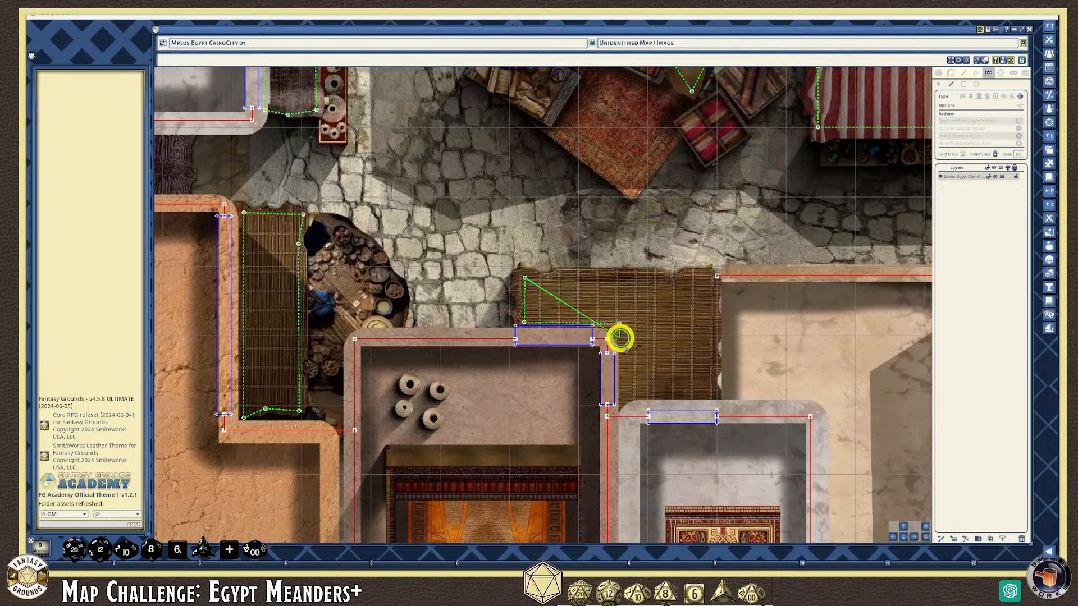
click(621, 402)
click(719, 399)
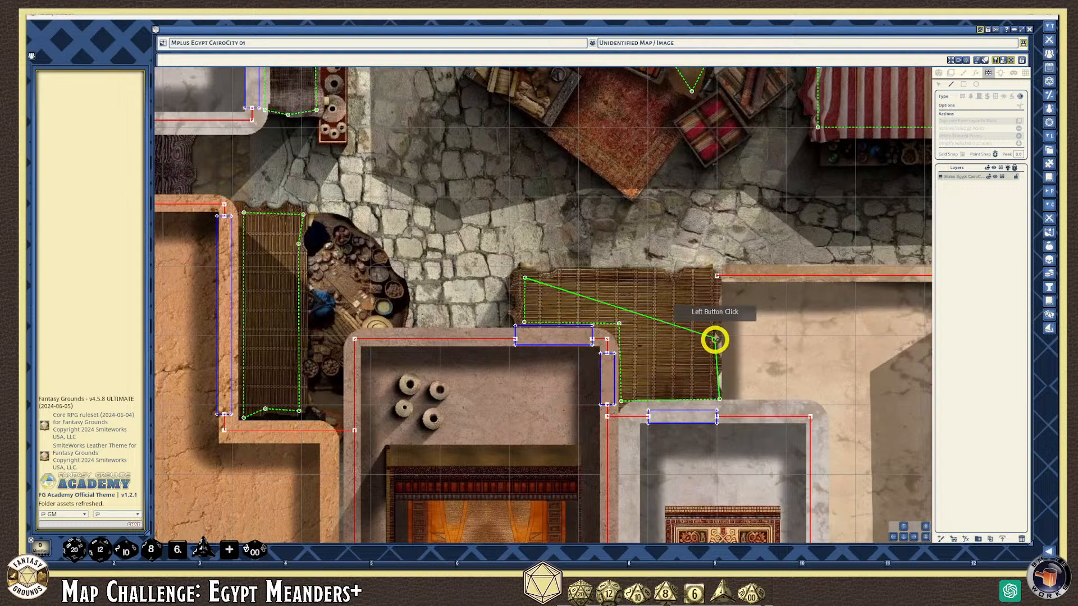
click(723, 278)
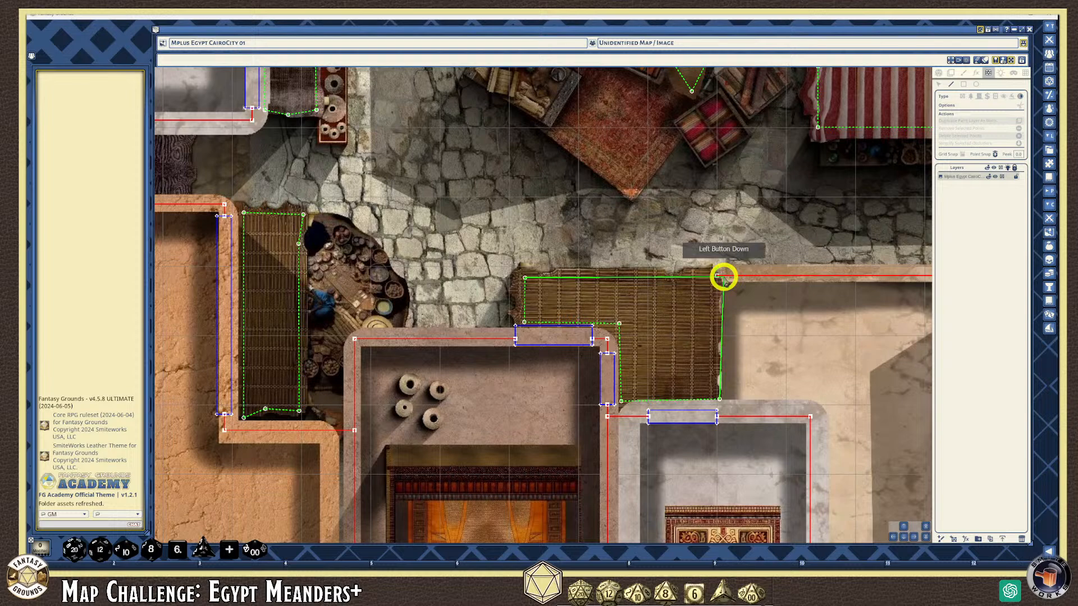
key(space)
scroll(744, 395, down, 3)
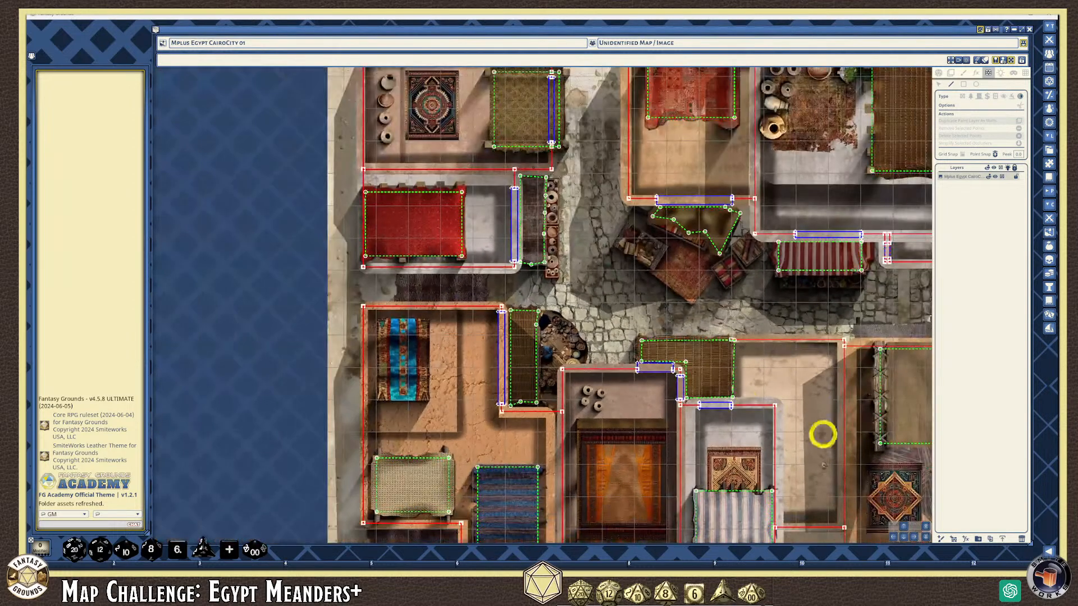
Pan to the bazaar's top-right corner and start the reed mat occluder along its top edge
click(906, 539)
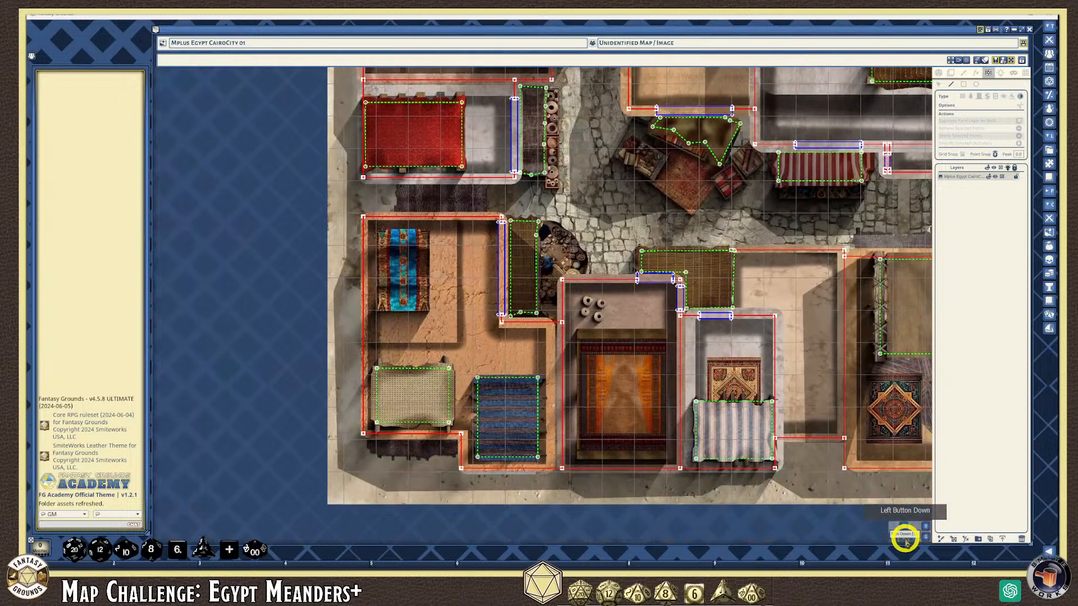
click(913, 540)
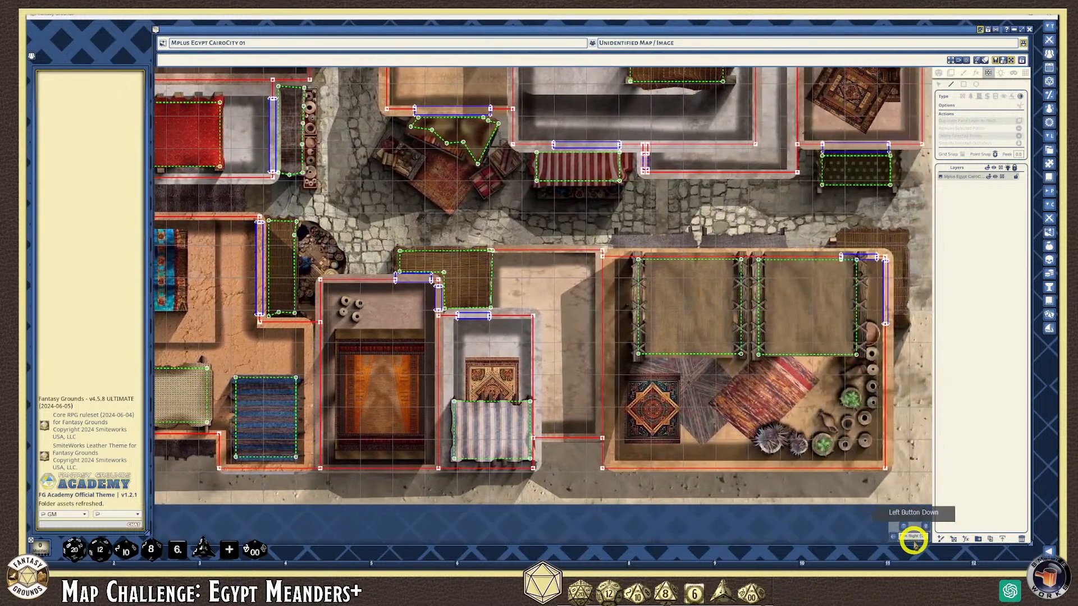
drag(913, 540, 679, 252)
scroll(623, 255, up, 3)
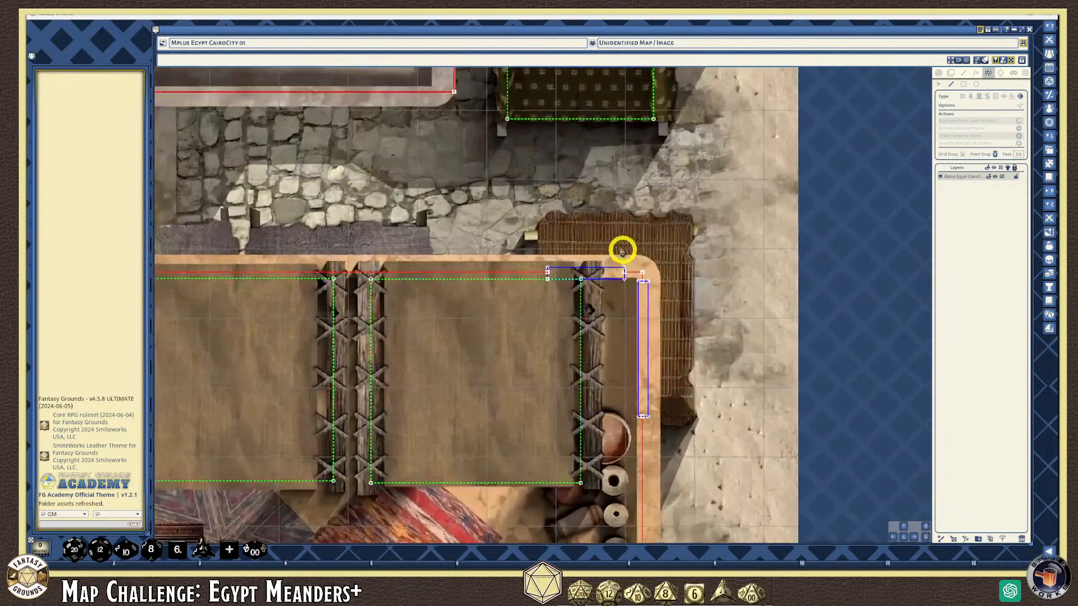
click(544, 240)
click(543, 252)
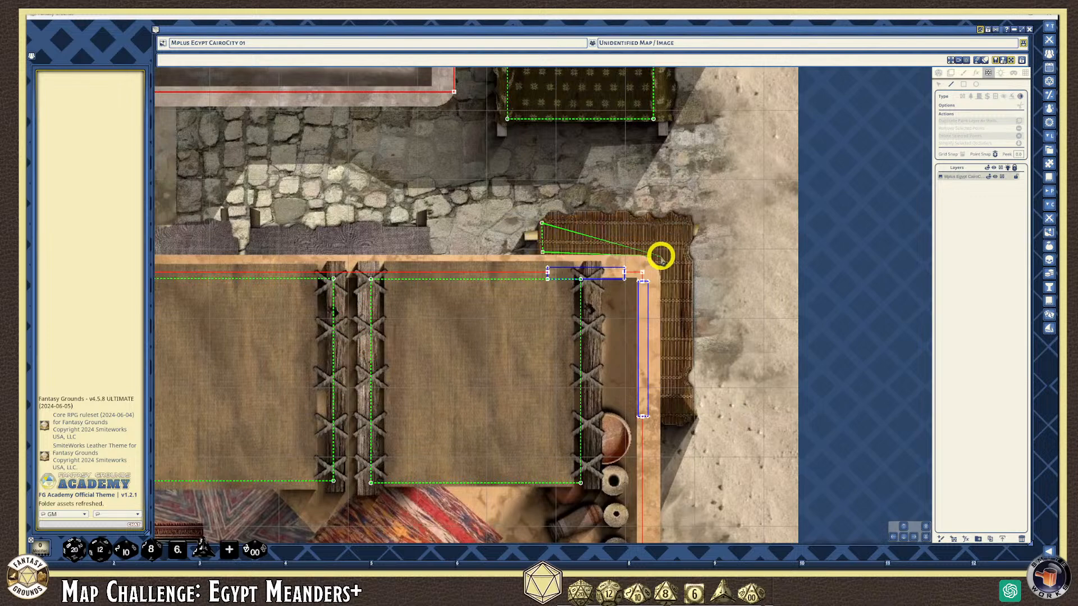
click(662, 255)
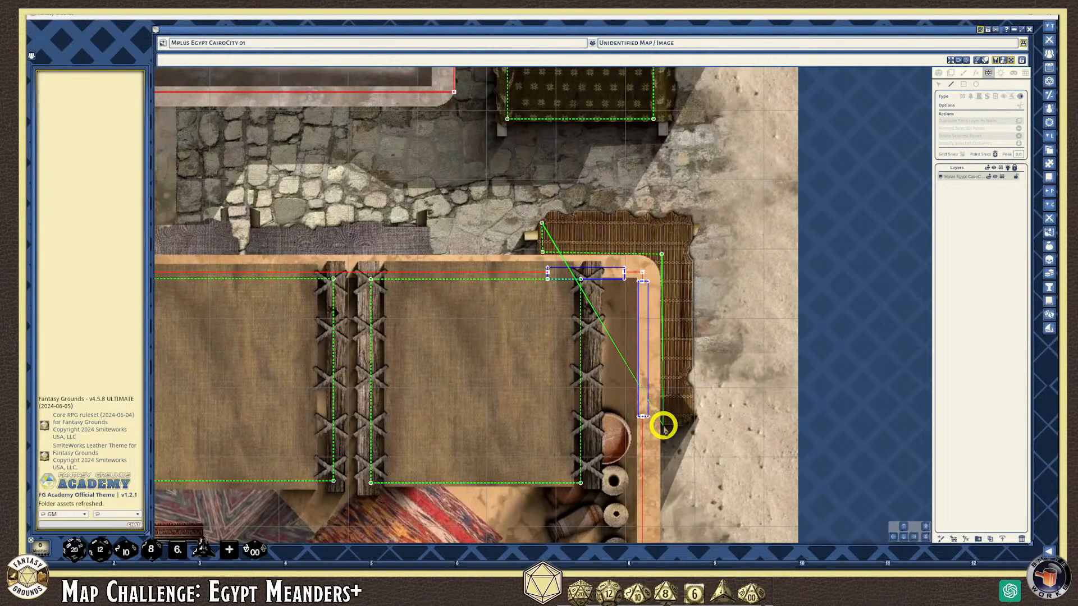
Trace the mat's bottom end and right edge, then finish the L-shaped occluder
click(663, 426)
click(684, 420)
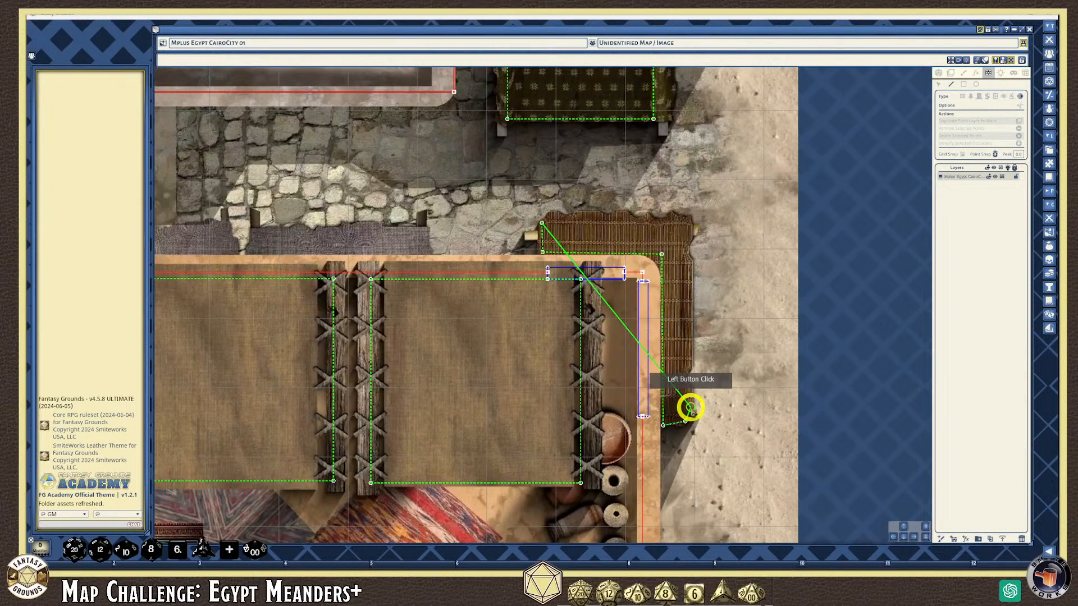
click(690, 406)
click(687, 388)
click(683, 375)
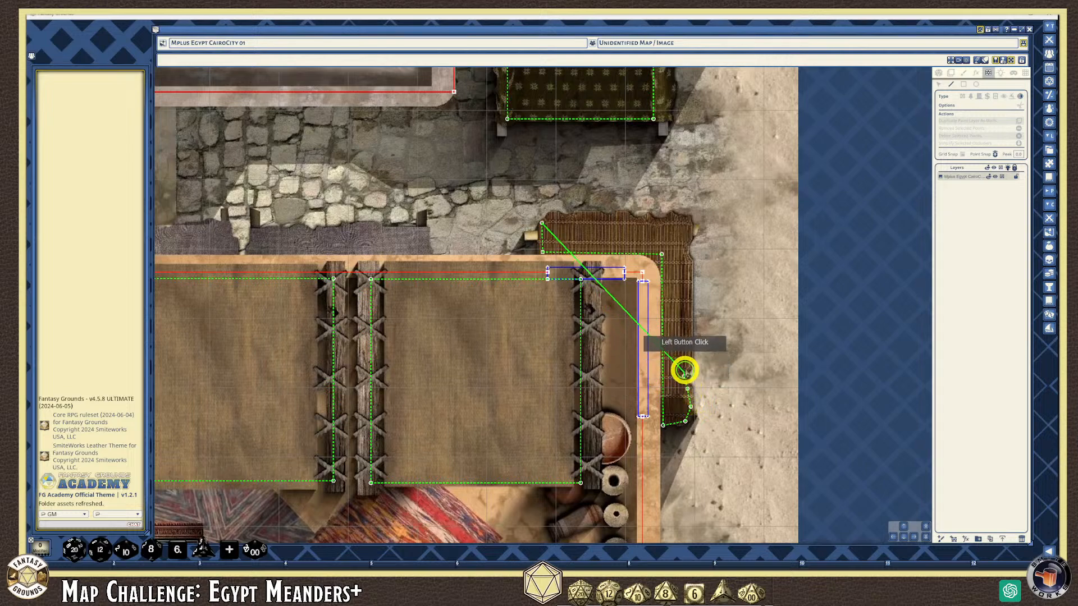
click(690, 356)
click(690, 258)
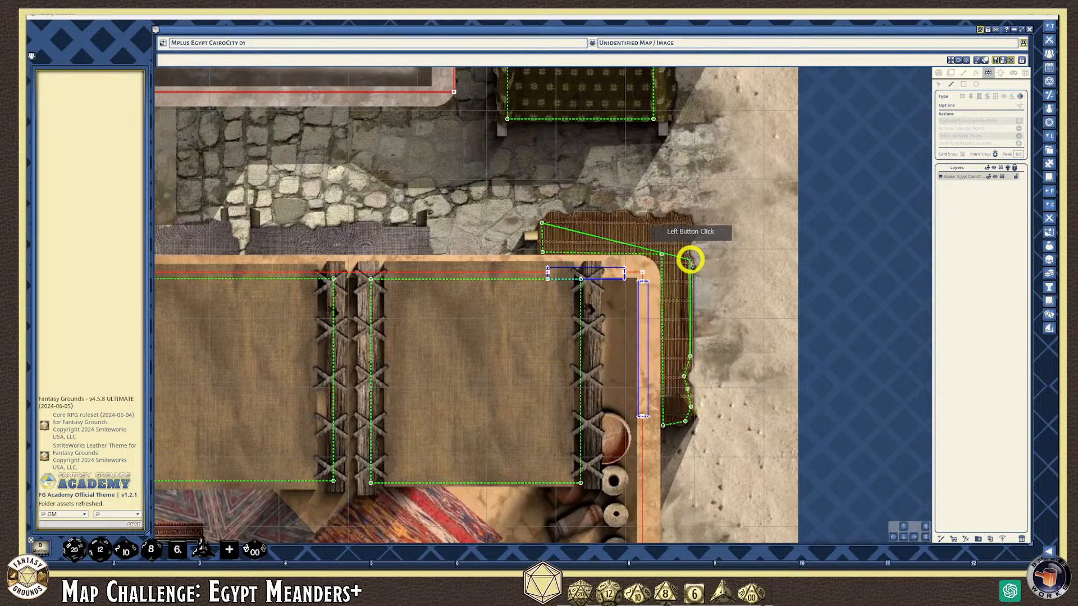
click(685, 244)
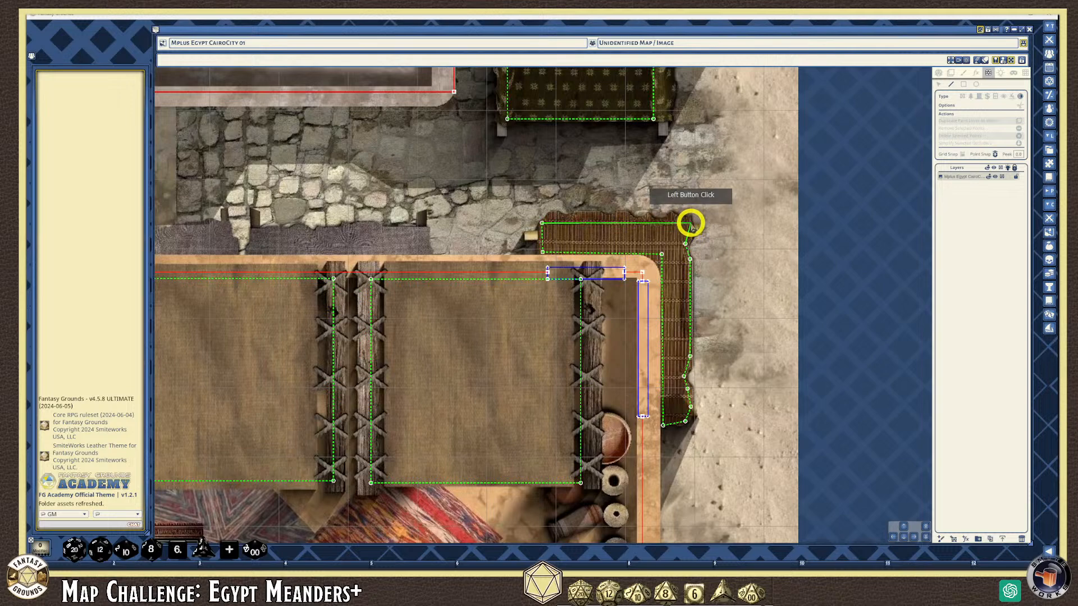
double_click(690, 223)
scroll(593, 210, down, 5)
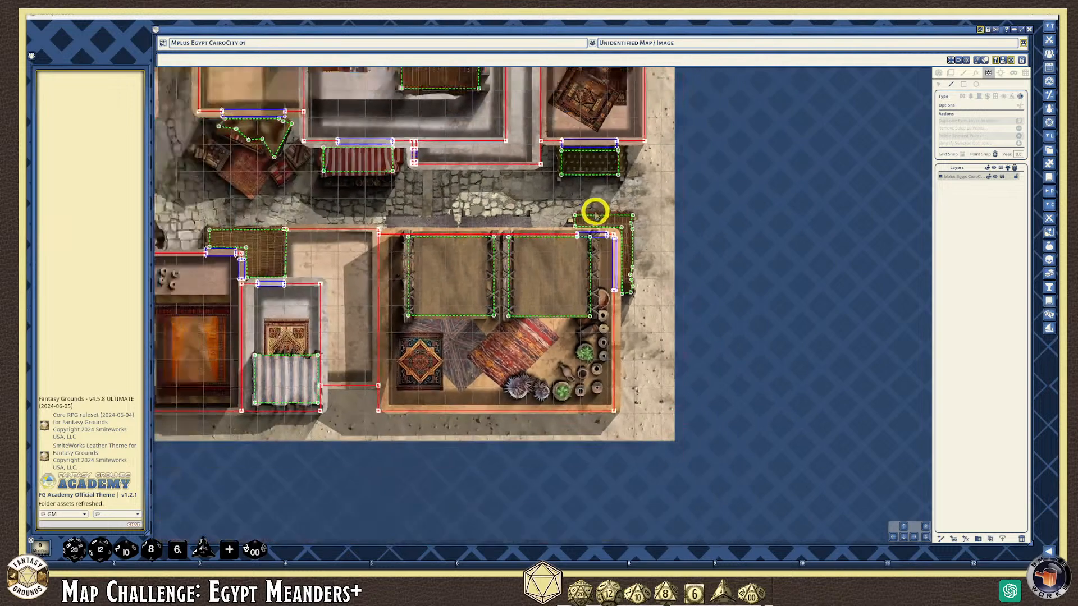
click(903, 525)
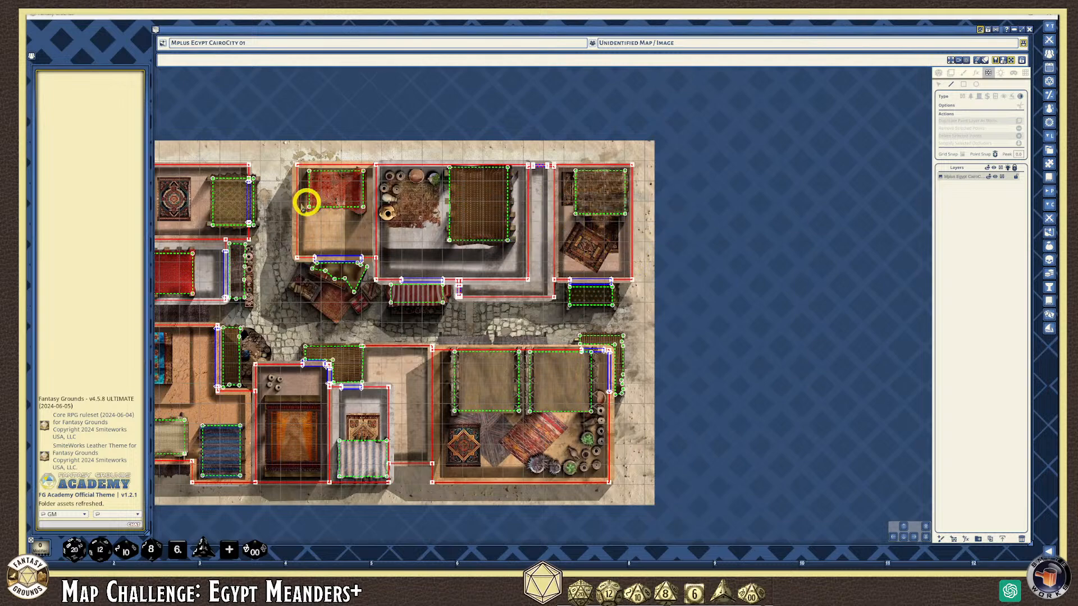
scroll(266, 202, down, 2)
scroll(348, 292, up, 2)
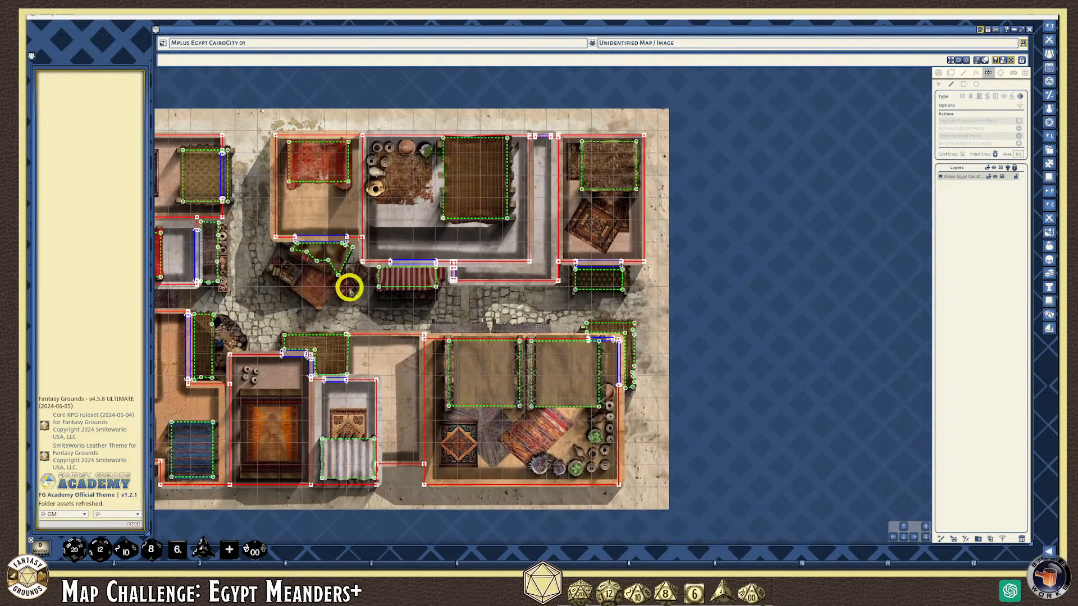
scroll(511, 252, up, 2)
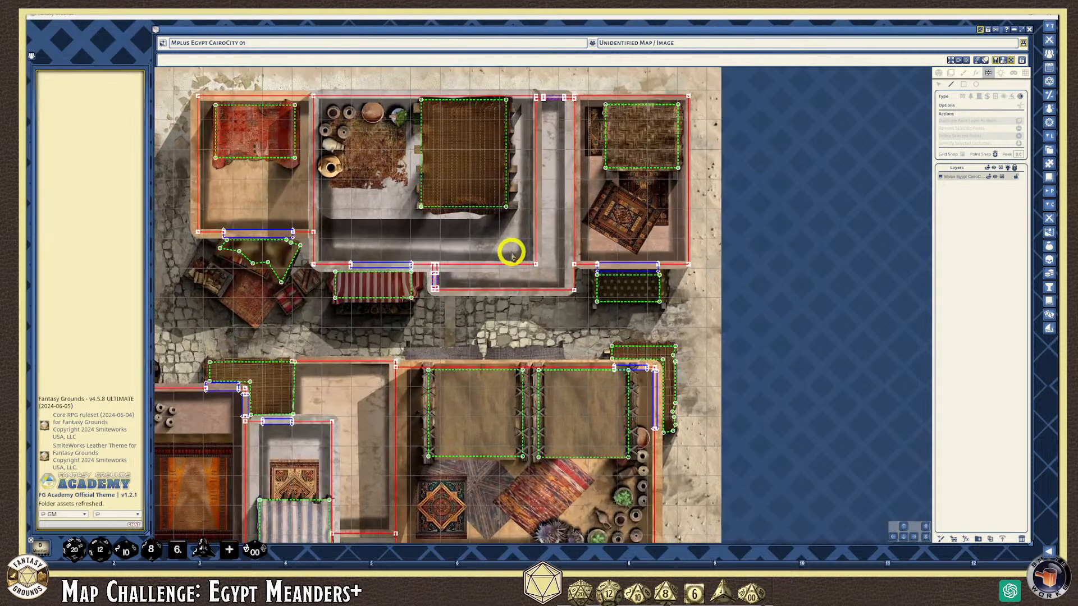
scroll(512, 252, down, 2)
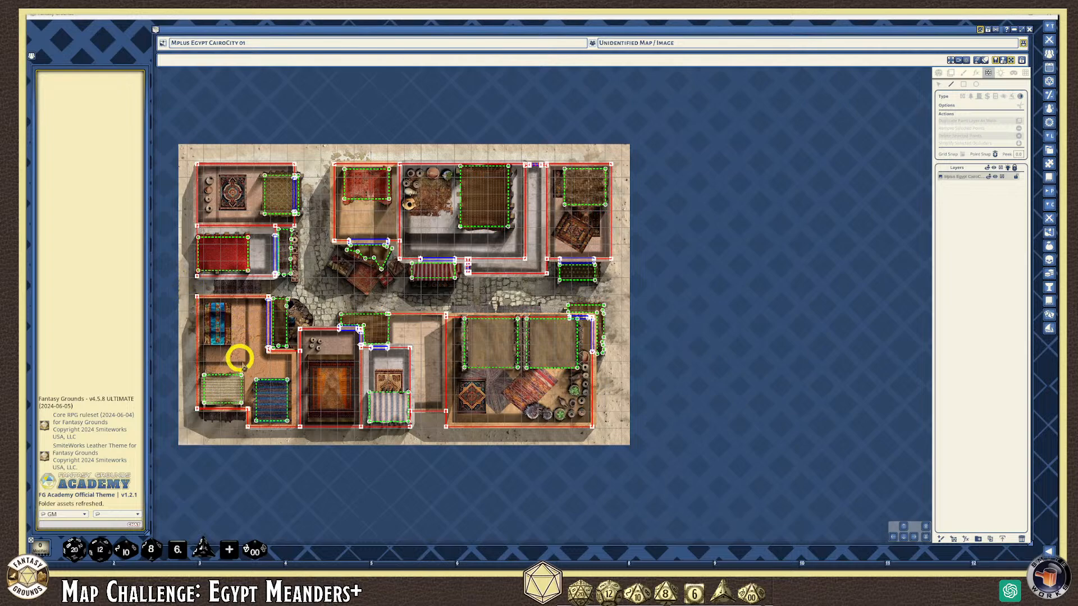
scroll(566, 280, up, 8)
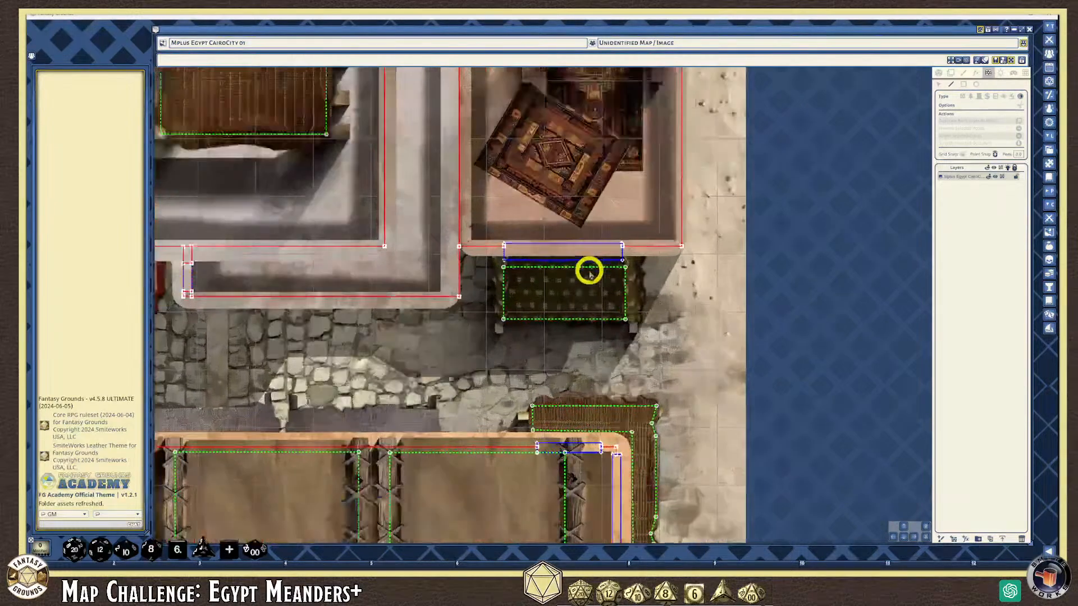
Move the outline's top-left corner onto the doorway corner and its top-right corner up onto the wall line
scroll(566, 281, up, 5)
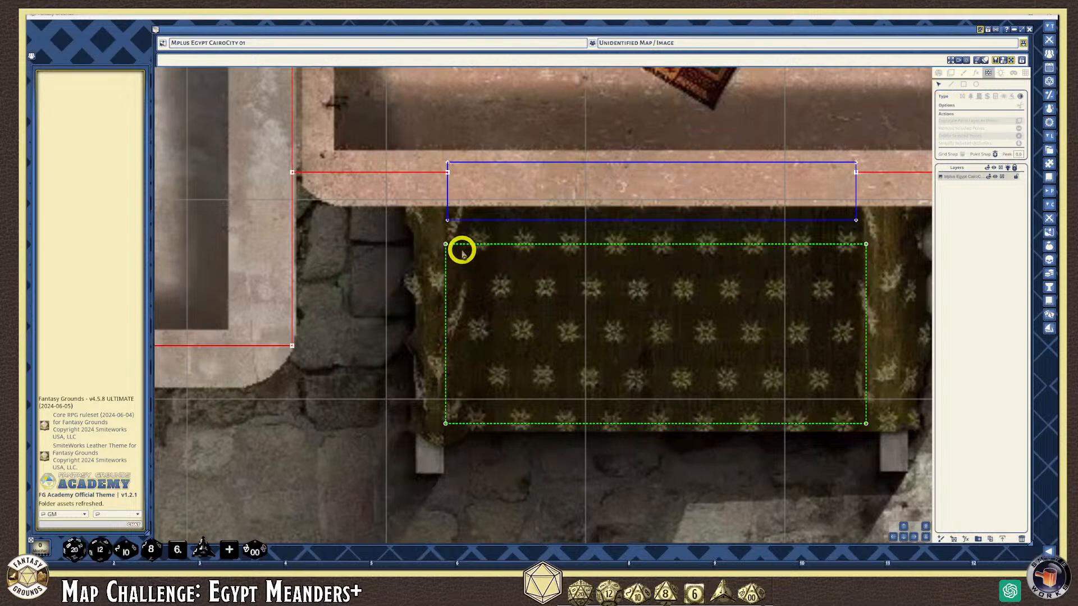
drag(446, 244, 447, 220)
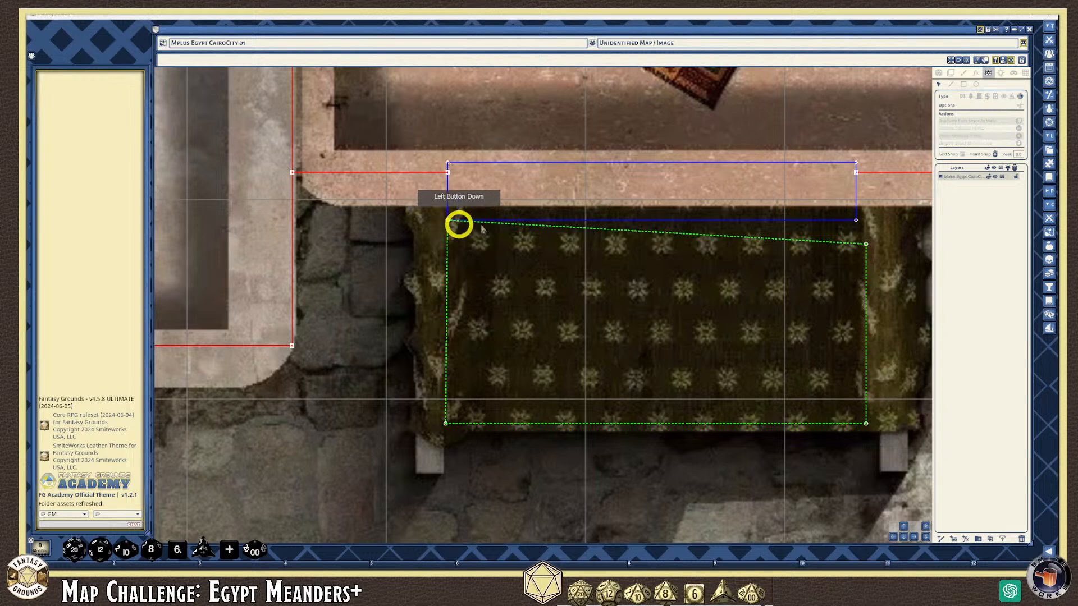
drag(859, 234, 857, 221)
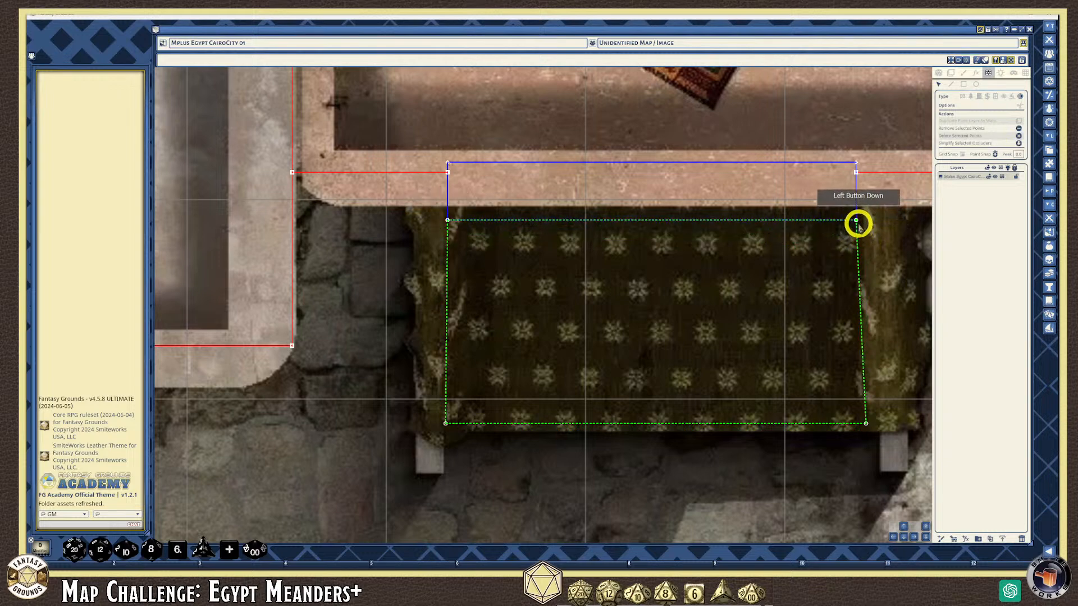
scroll(731, 385, down, 5)
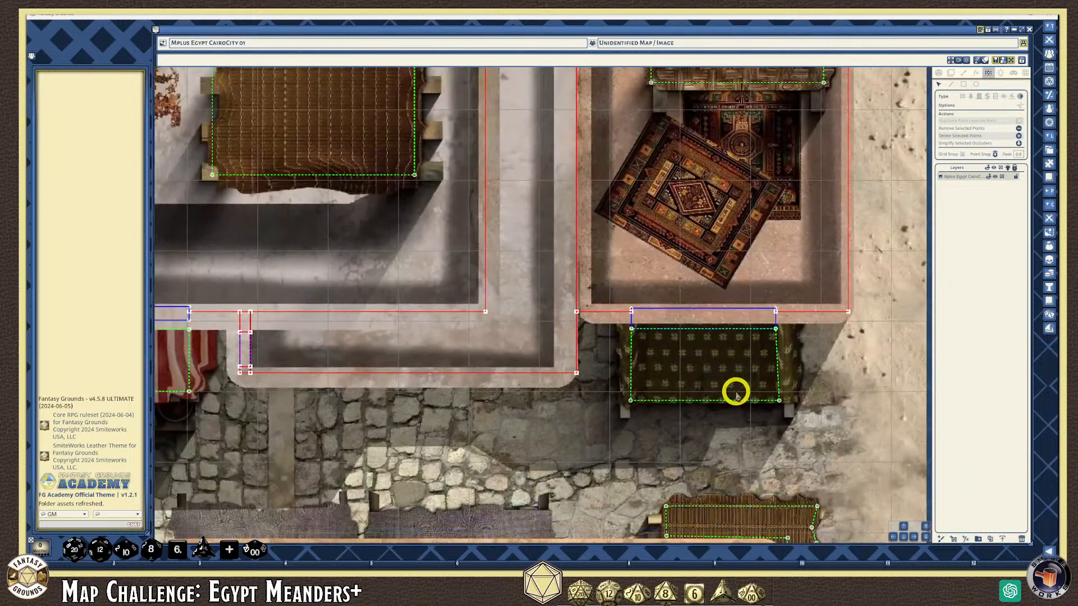
scroll(735, 391, down, 4)
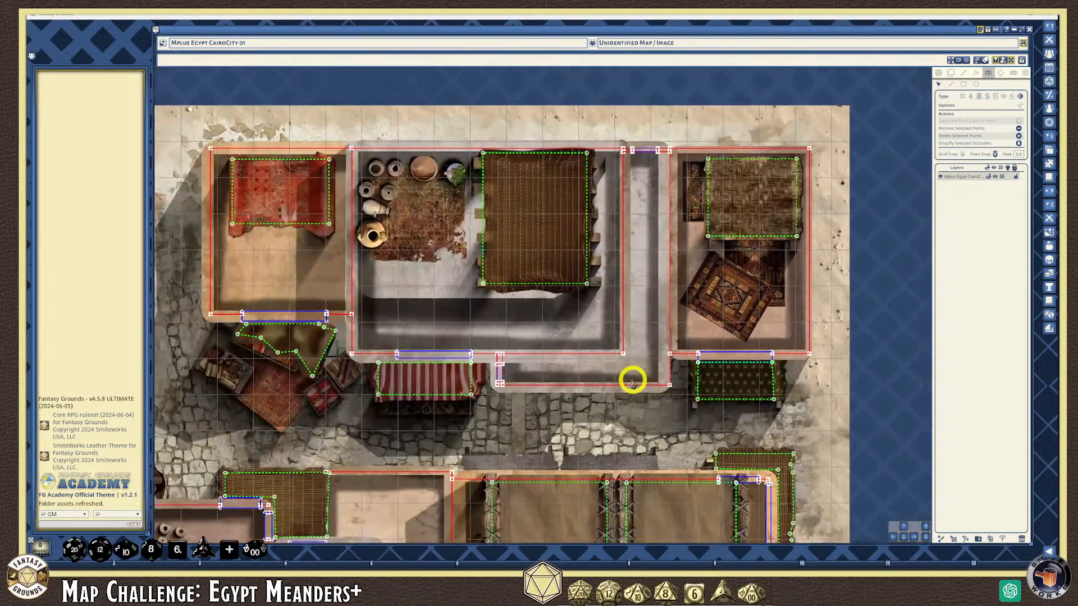
scroll(631, 373, up, 3)
scroll(628, 366, down, 3)
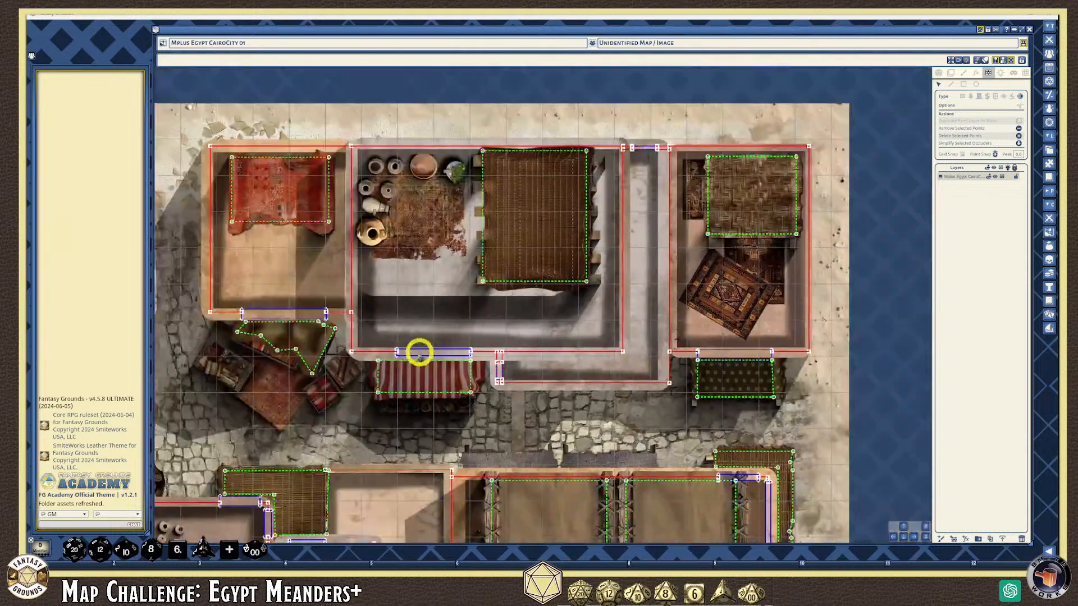
scroll(420, 354, up, 3)
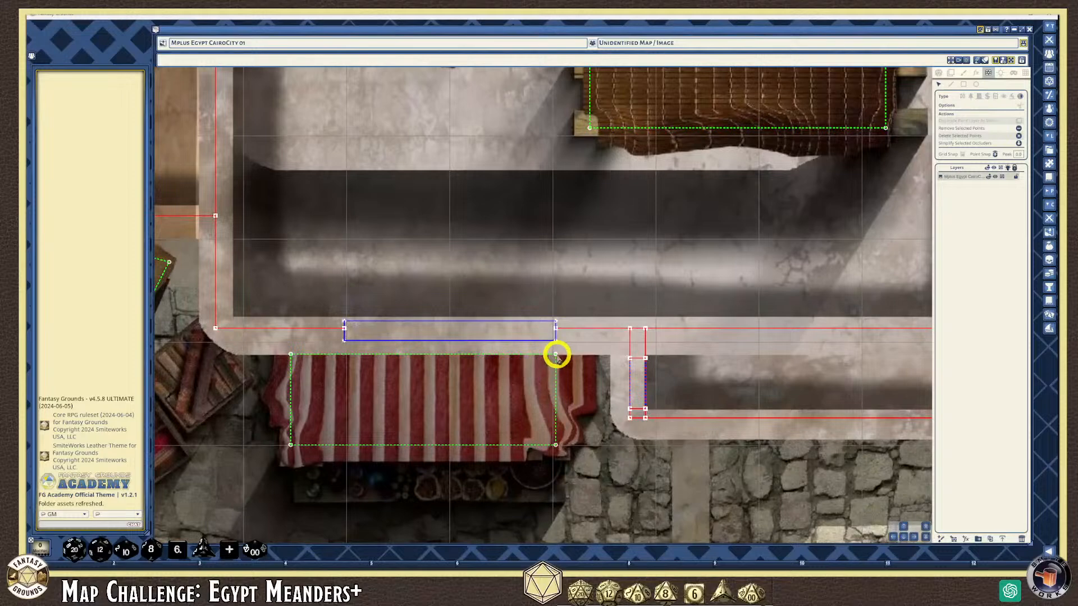
scroll(555, 347, down, 5)
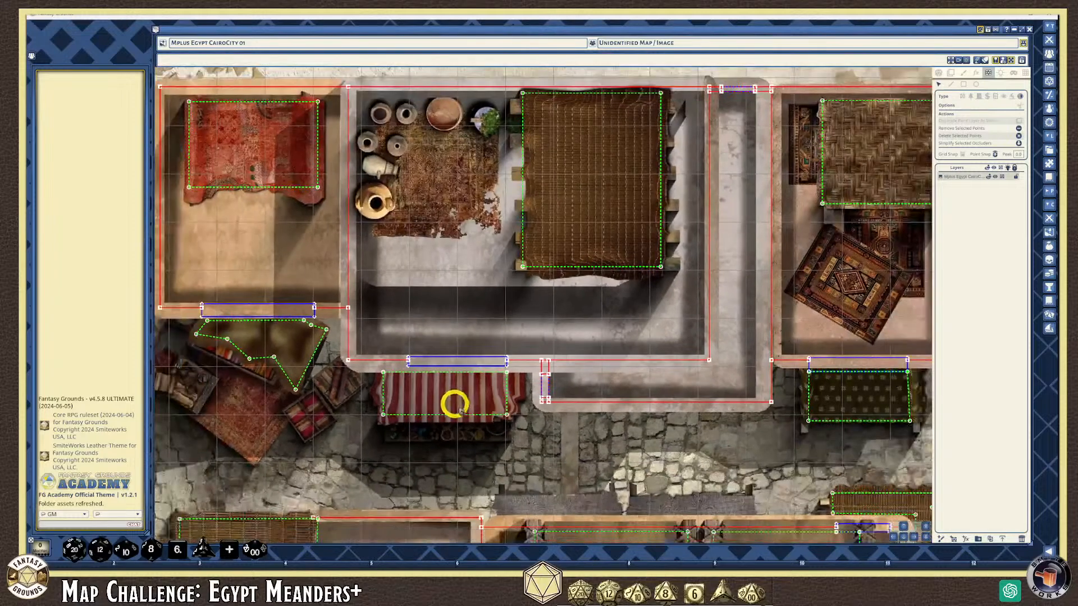
scroll(241, 393, down, 2)
scroll(248, 412, down, 2)
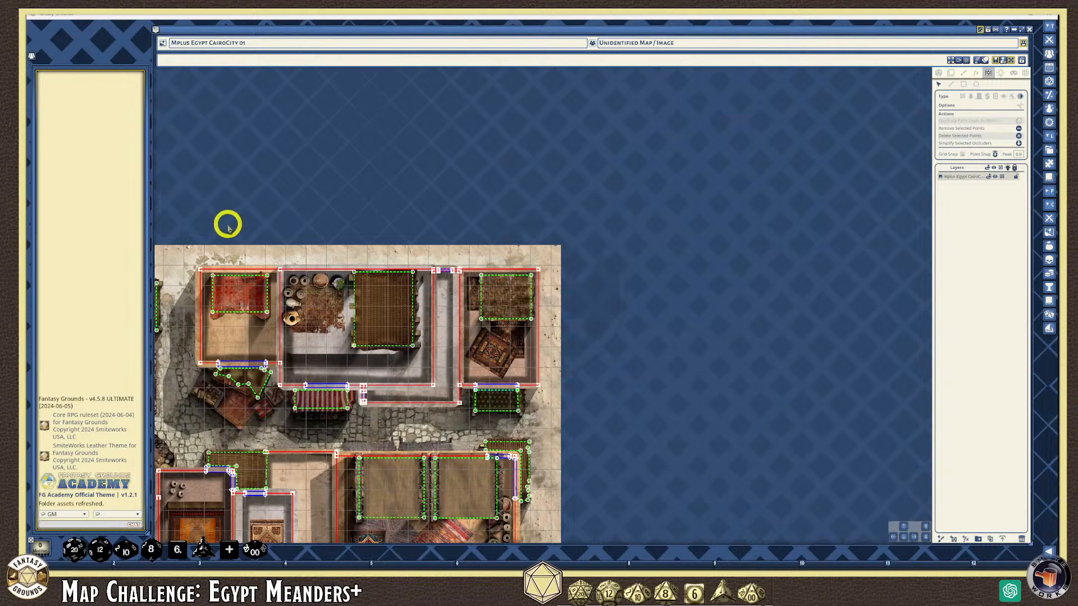
Nudge the big market stall's lower-left wall corner onto the stall's outer edge
scroll(348, 360, down, 2)
click(910, 539)
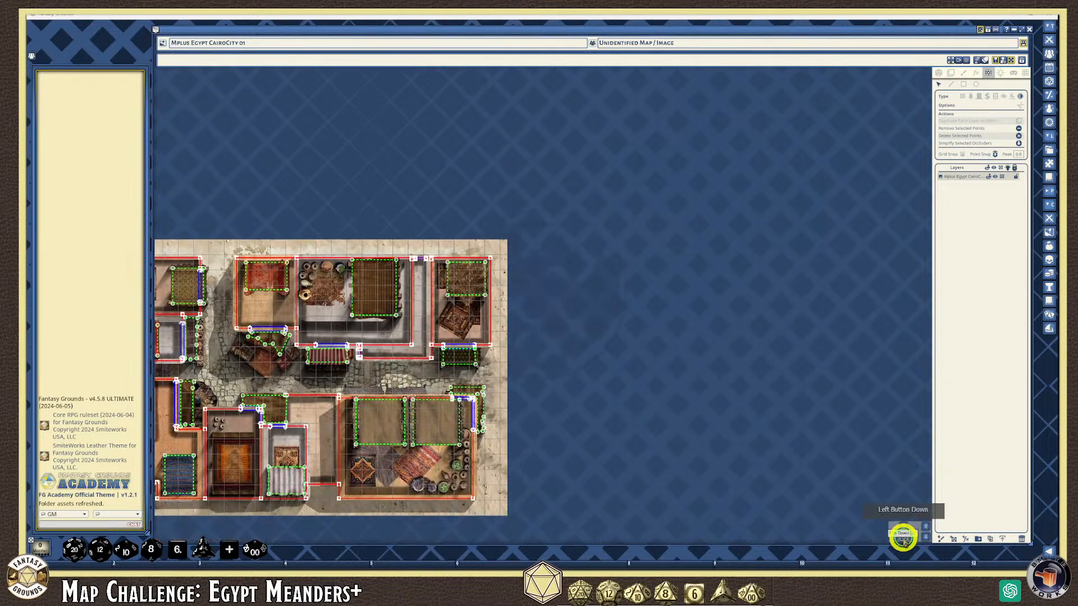
scroll(331, 422, up, 2)
scroll(351, 378, up, 5)
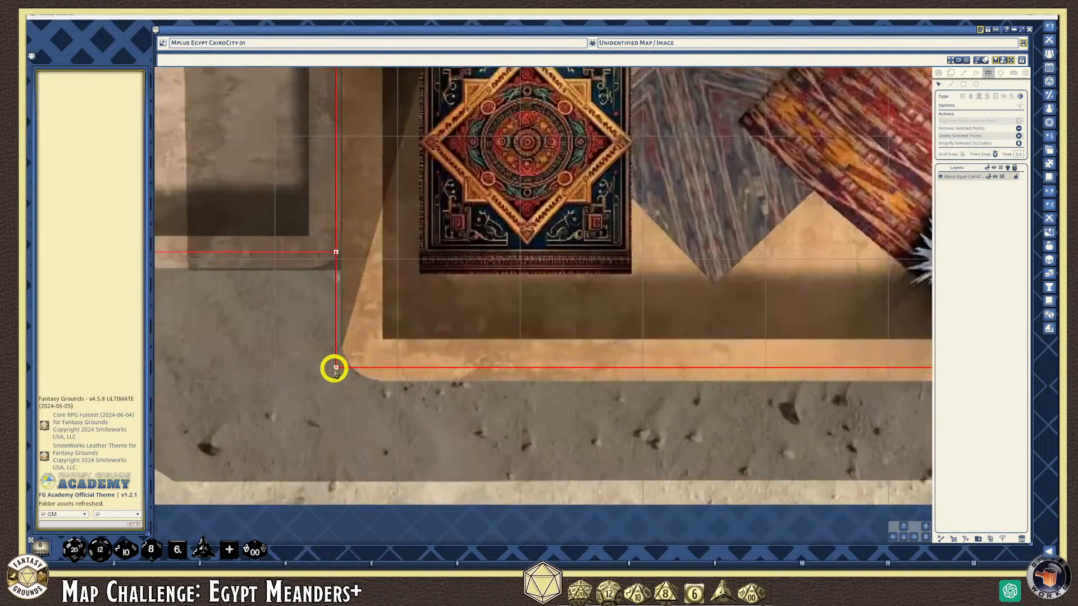
drag(335, 368, 339, 370)
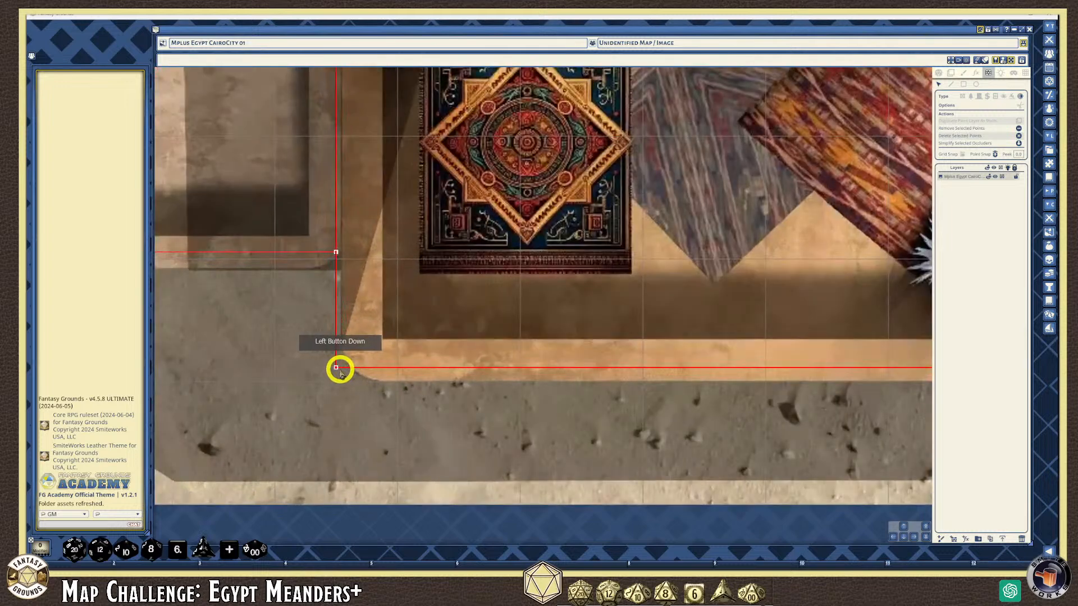
scroll(343, 371, down, 3)
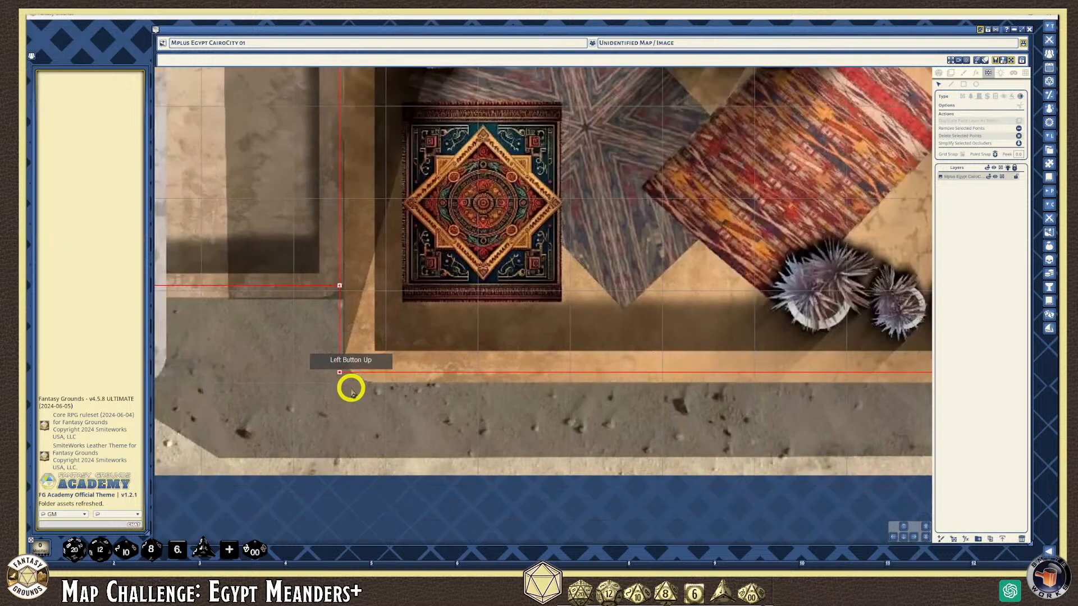
scroll(346, 374, down, 4)
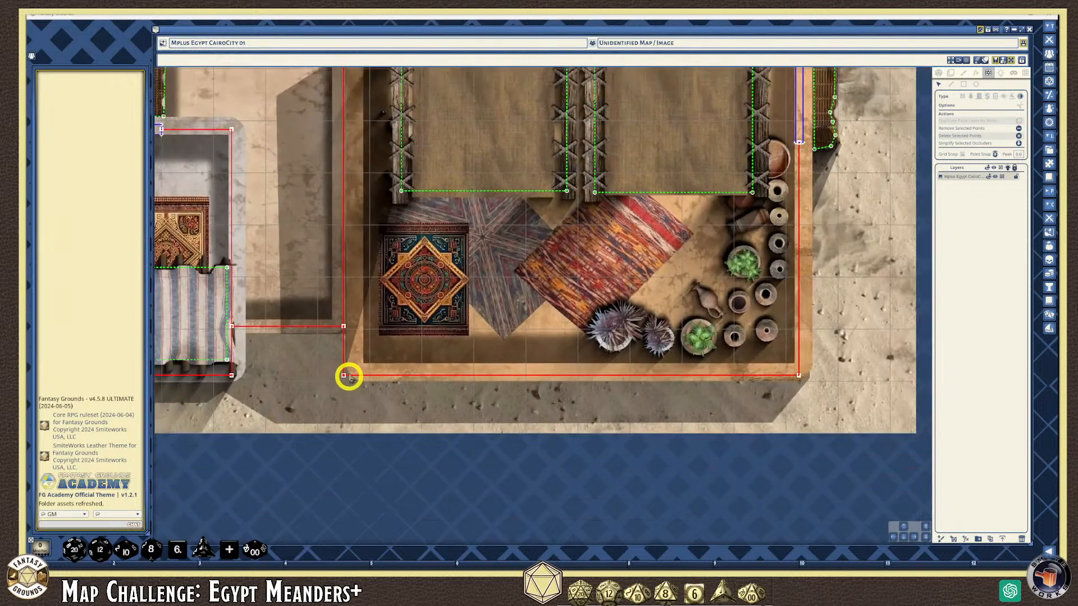
scroll(345, 365, up, 6)
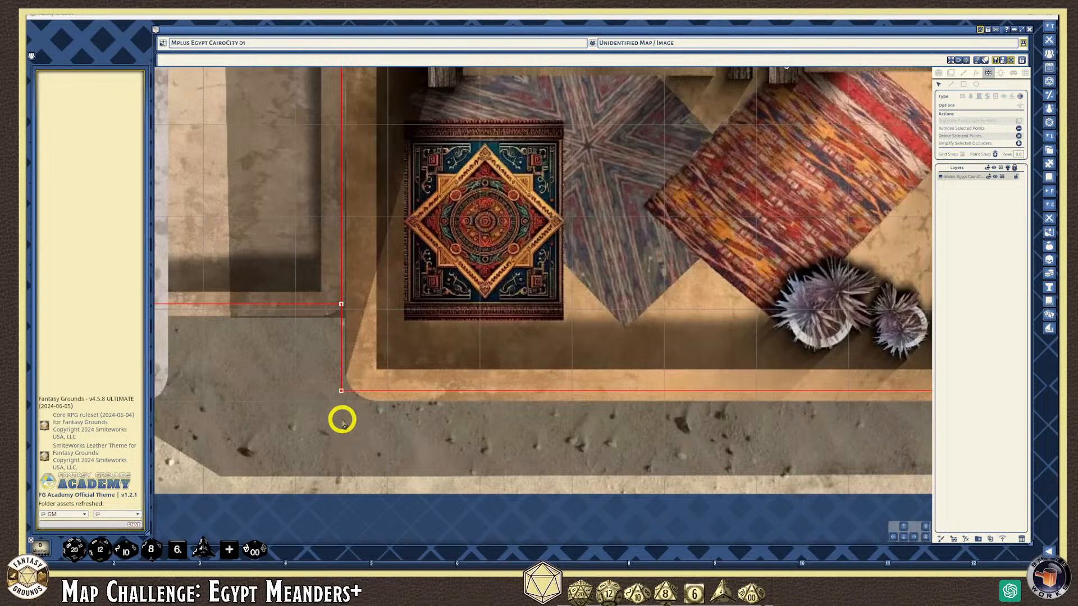
scroll(342, 402, down, 2)
scroll(343, 400, down, 4)
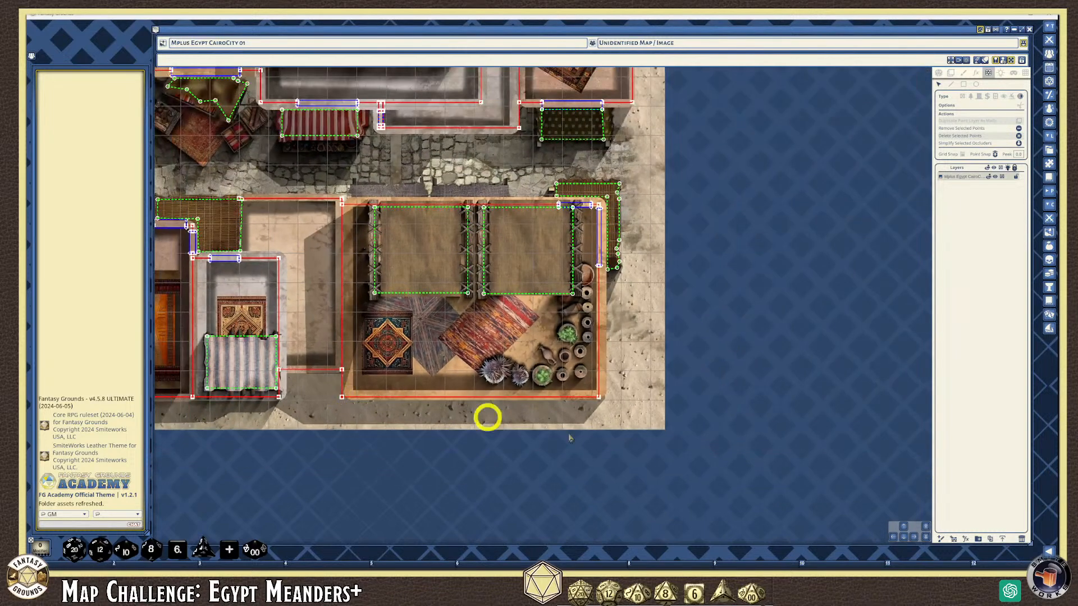
Pan and zoom until the entire Cairo city map is centred in view
click(893, 536)
drag(893, 536, 524, 373)
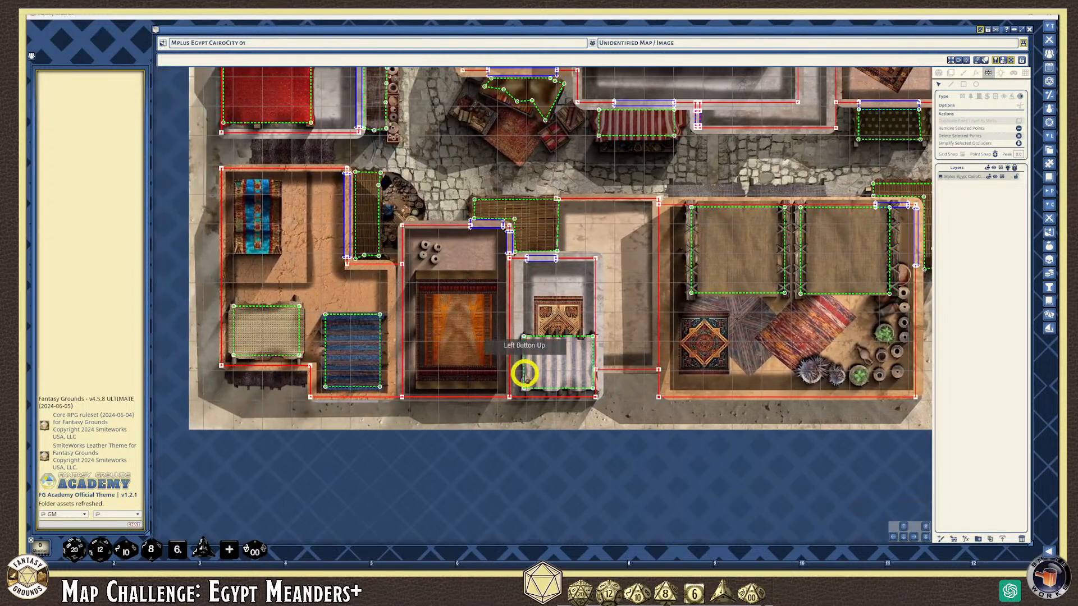
scroll(337, 253, down, 3)
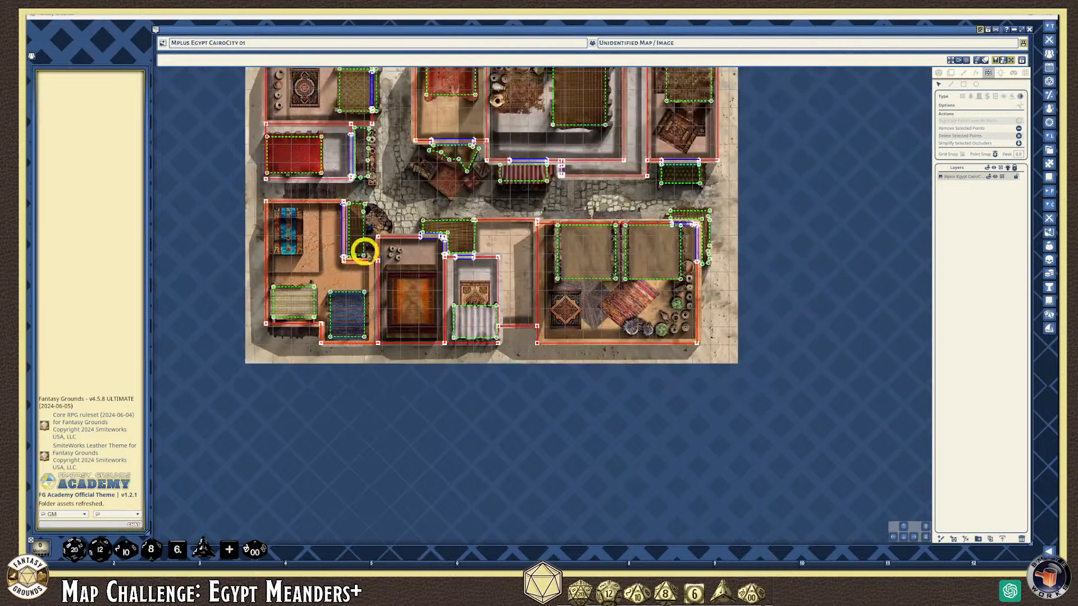
scroll(357, 251, up, 5)
scroll(335, 209, down, 6)
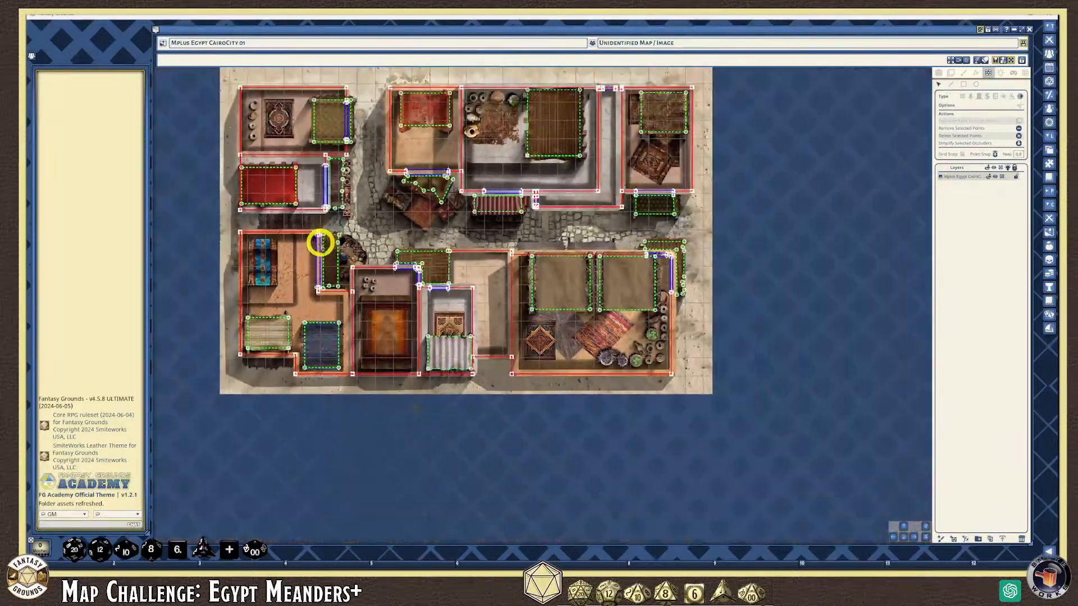
drag(914, 532, 897, 447)
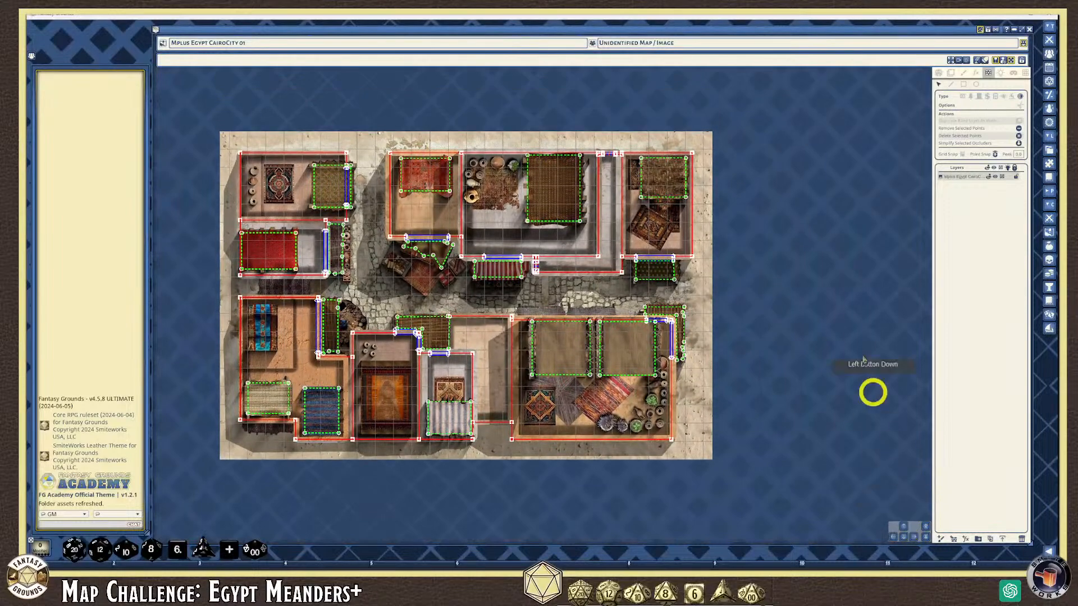
Switch to Play mode with Player Vision Preview and Lighting on, then show the Lighting settings
click(939, 76)
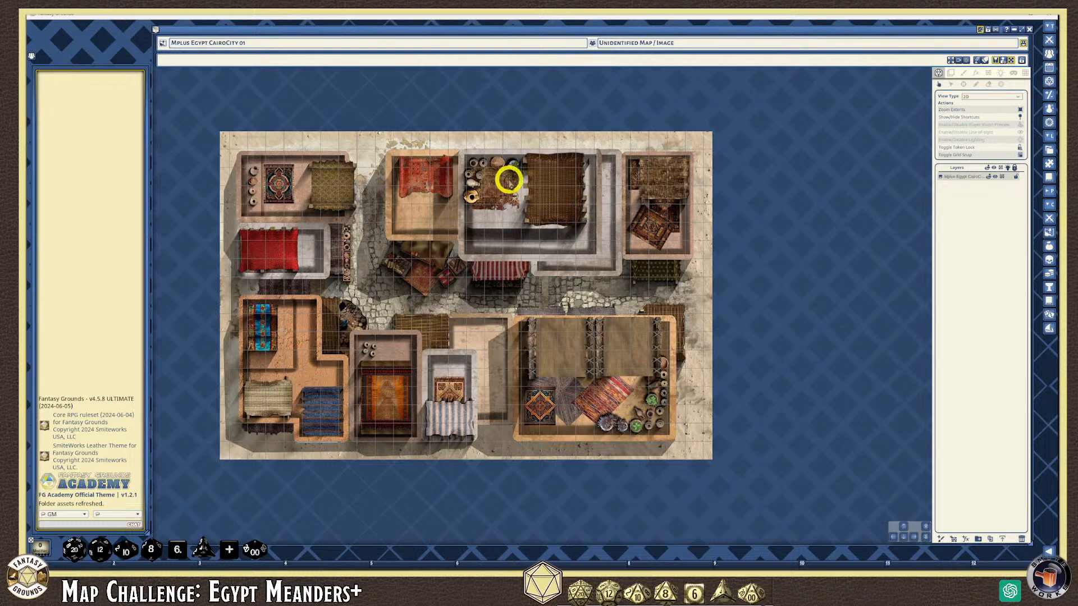
click(1020, 128)
click(1020, 140)
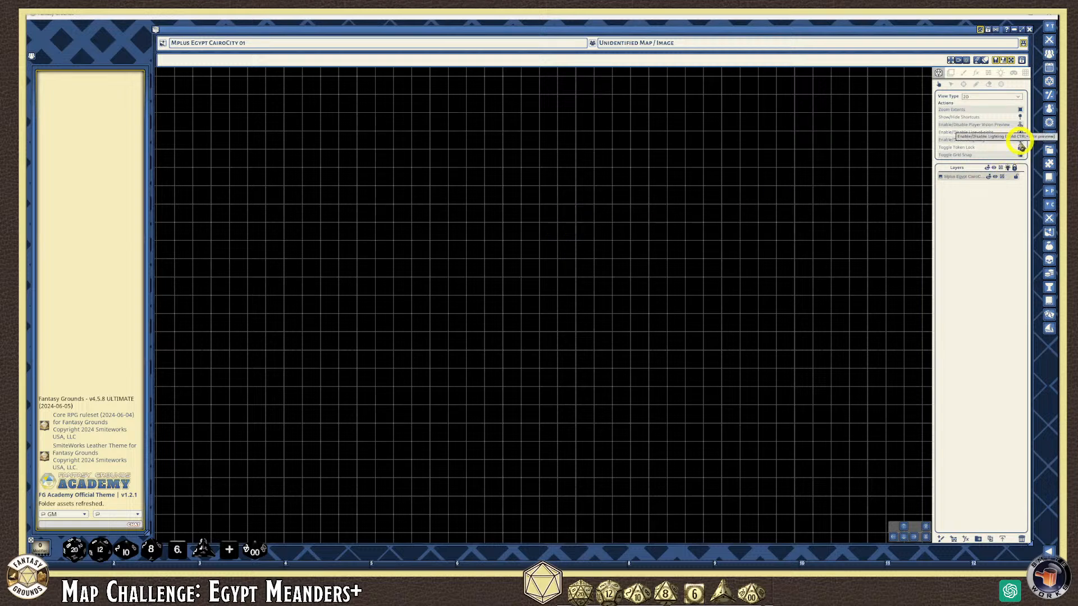
click(1002, 77)
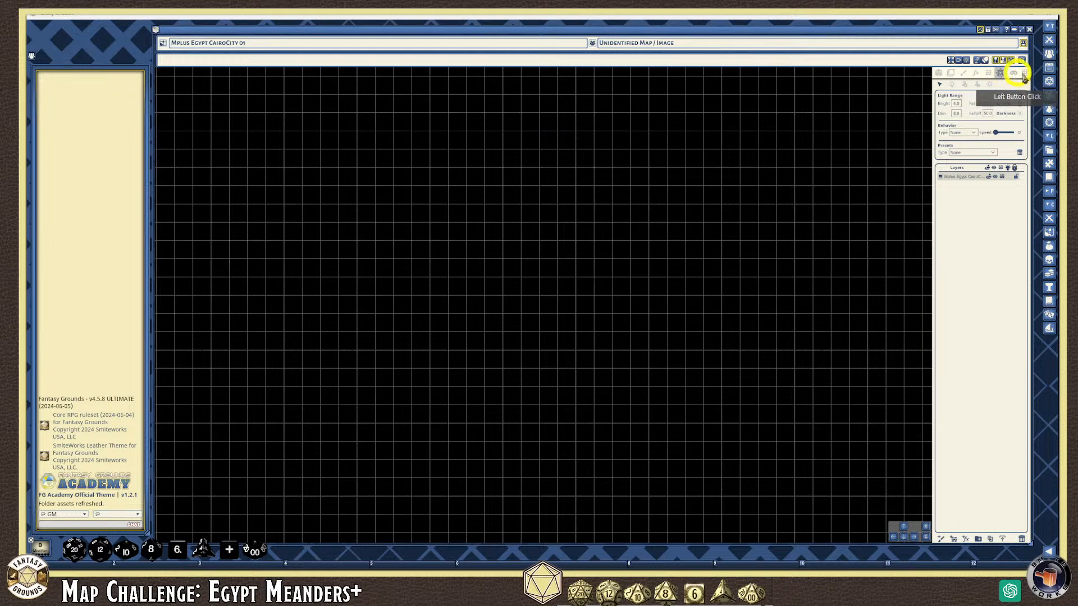
Apply the Sunlight ambient lighting preset to the Cairo city map
click(991, 88)
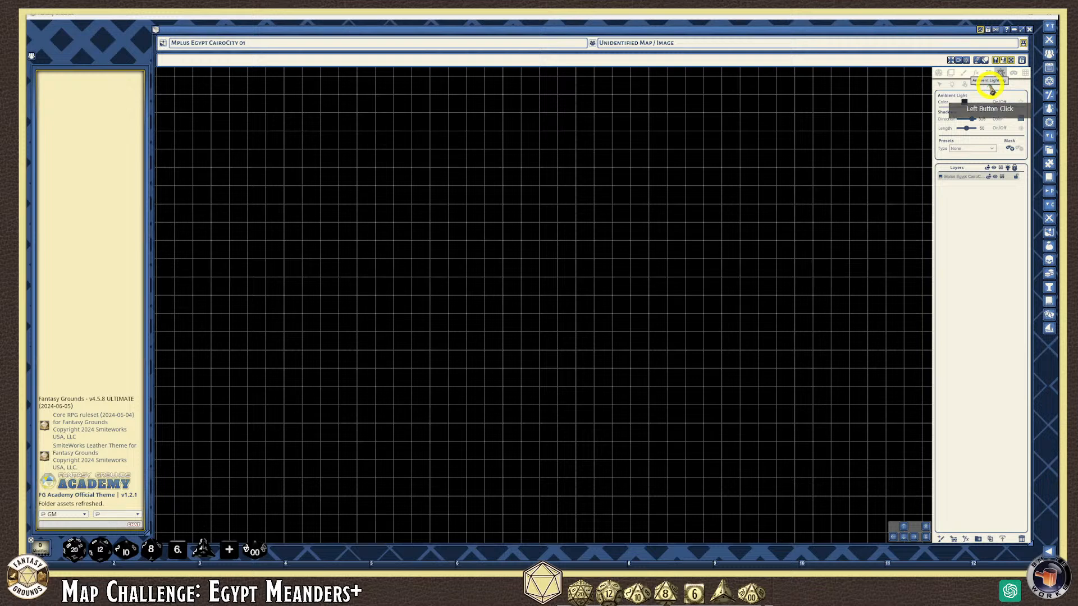
click(991, 150)
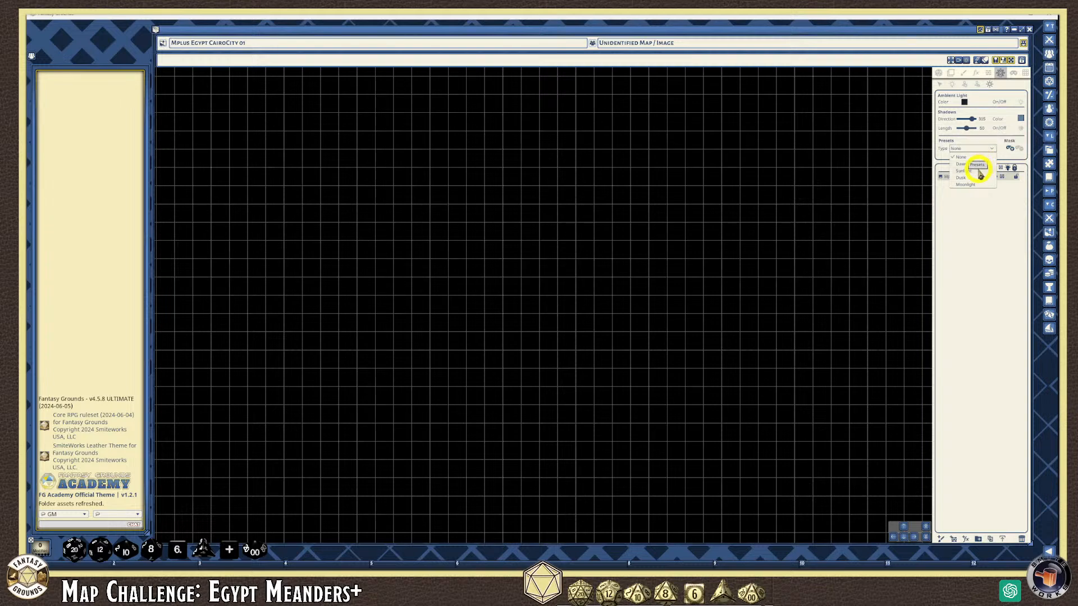
click(979, 171)
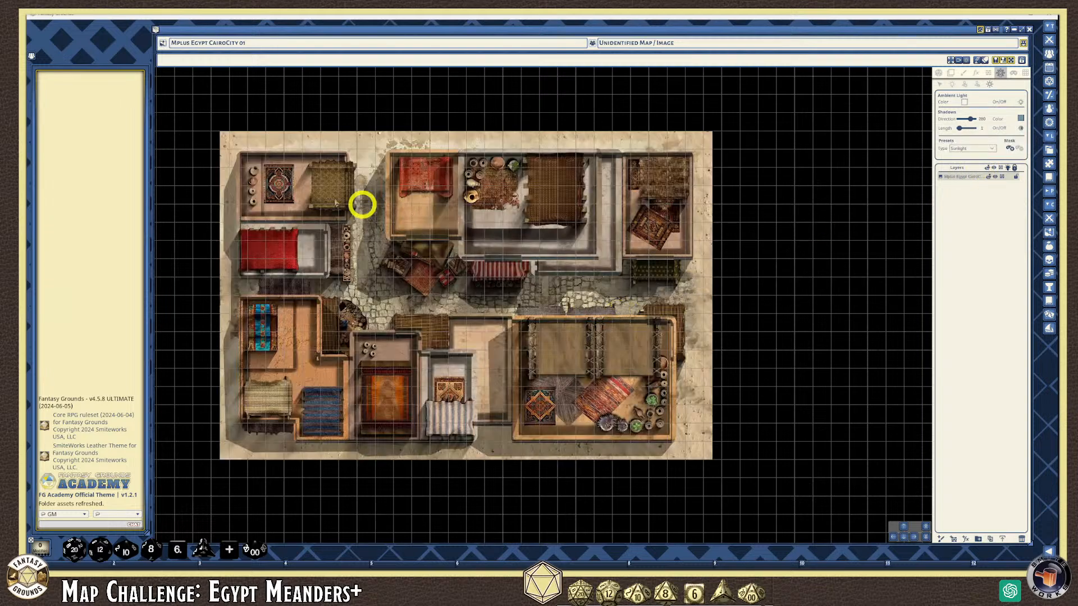
scroll(233, 303, up, 1)
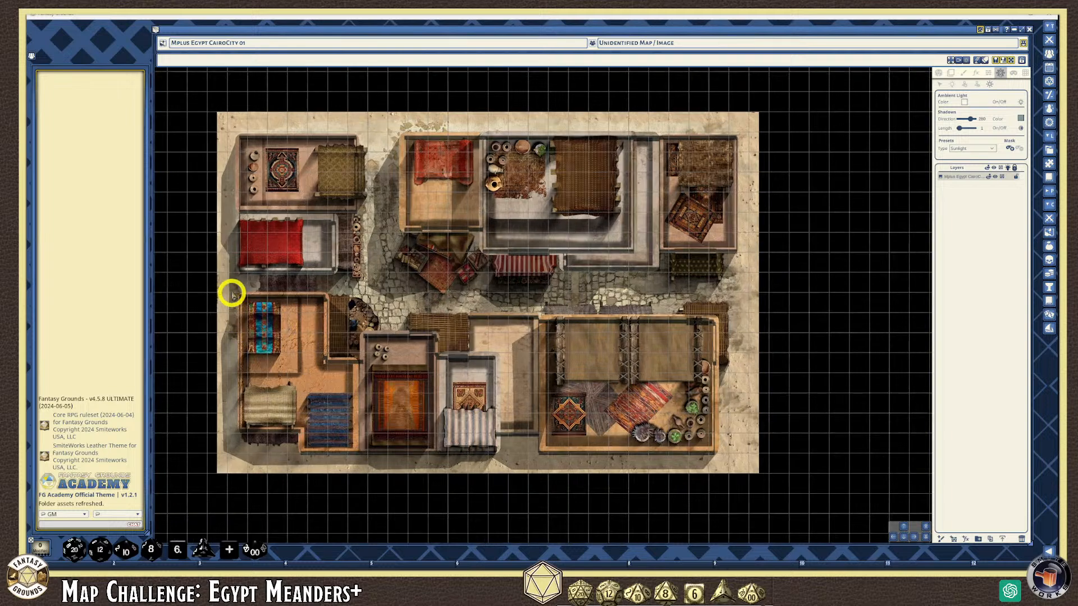
scroll(230, 257, up, 1)
scroll(230, 257, up, 1)
scroll(231, 257, down, 1)
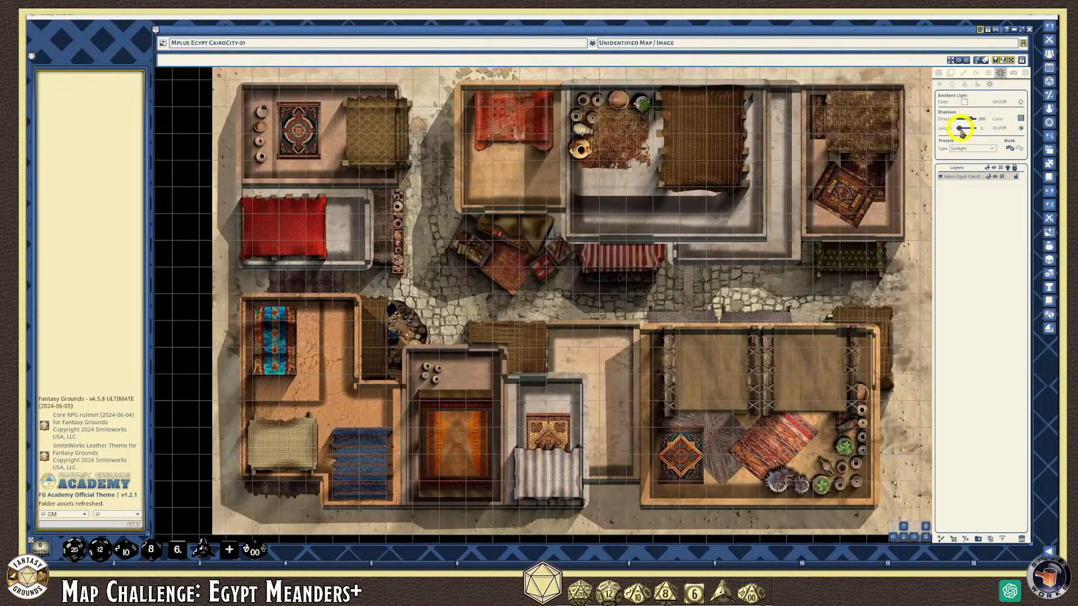
Adjust the Shadows Length and Direction sliders for long, dark, re-angled building shadows
drag(960, 130, 962, 130)
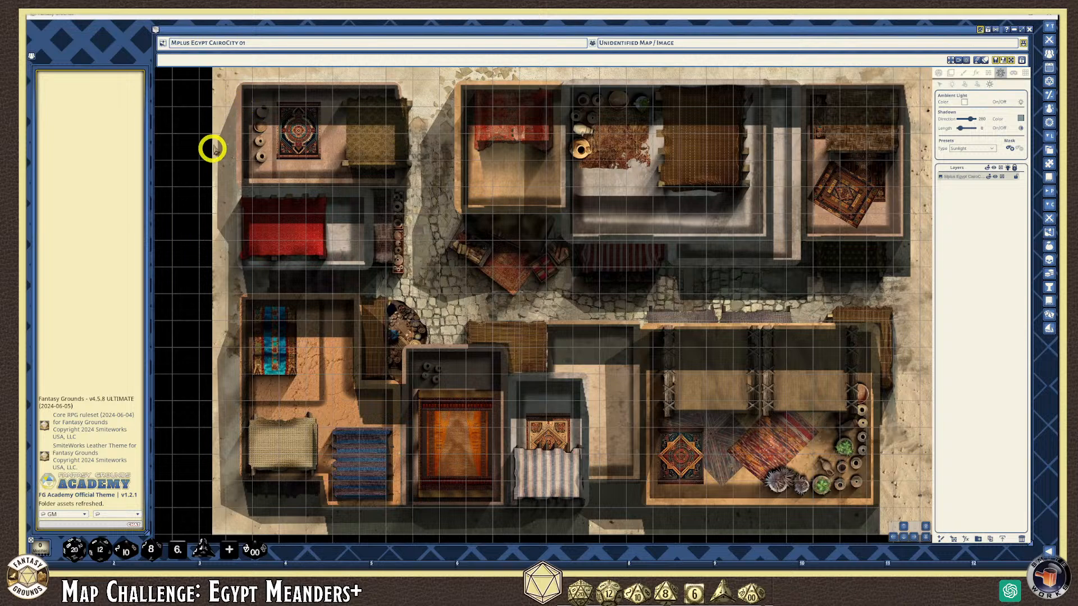
drag(971, 120, 968, 119)
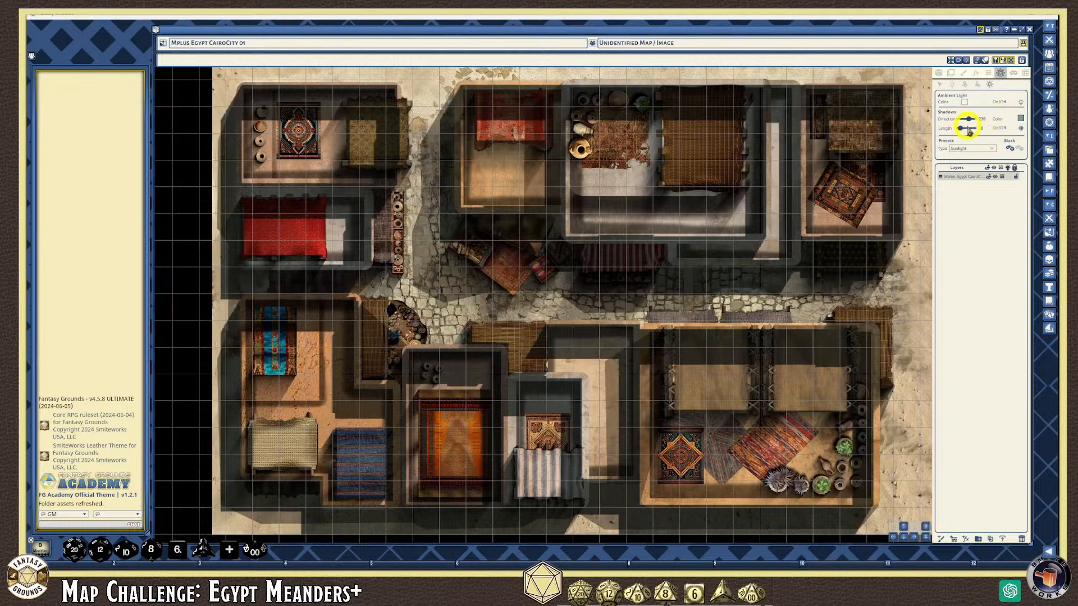
click(969, 122)
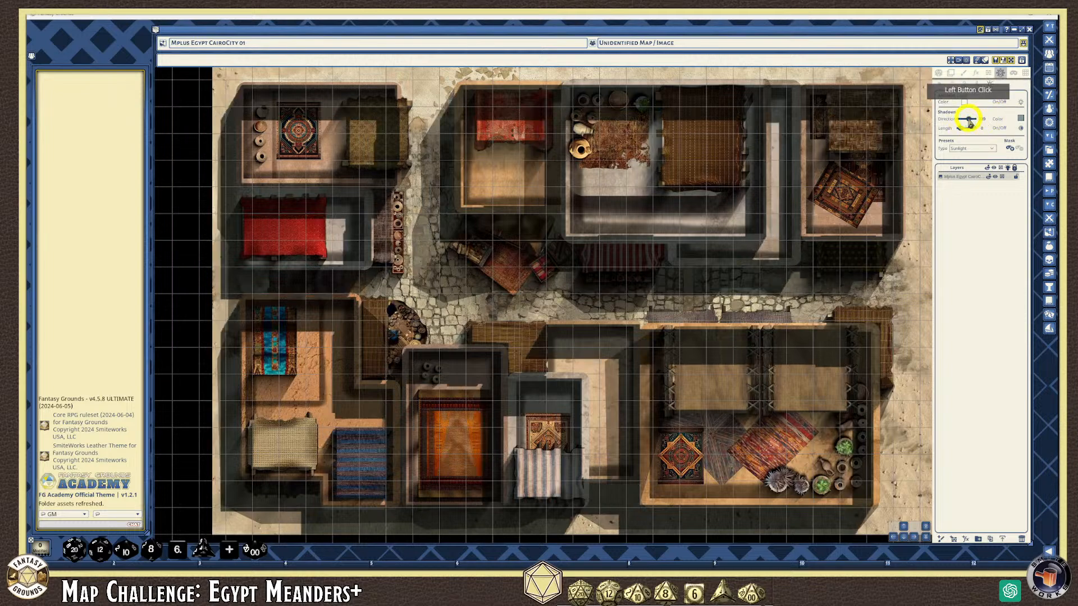
drag(963, 131, 961, 132)
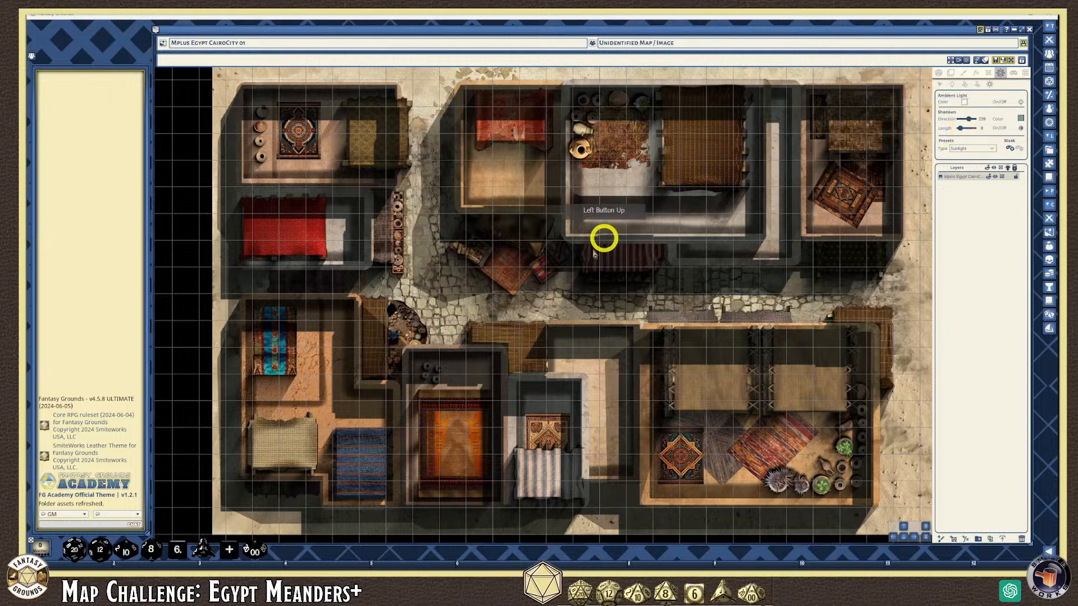
scroll(563, 284, down, 3)
scroll(555, 318, up, 1)
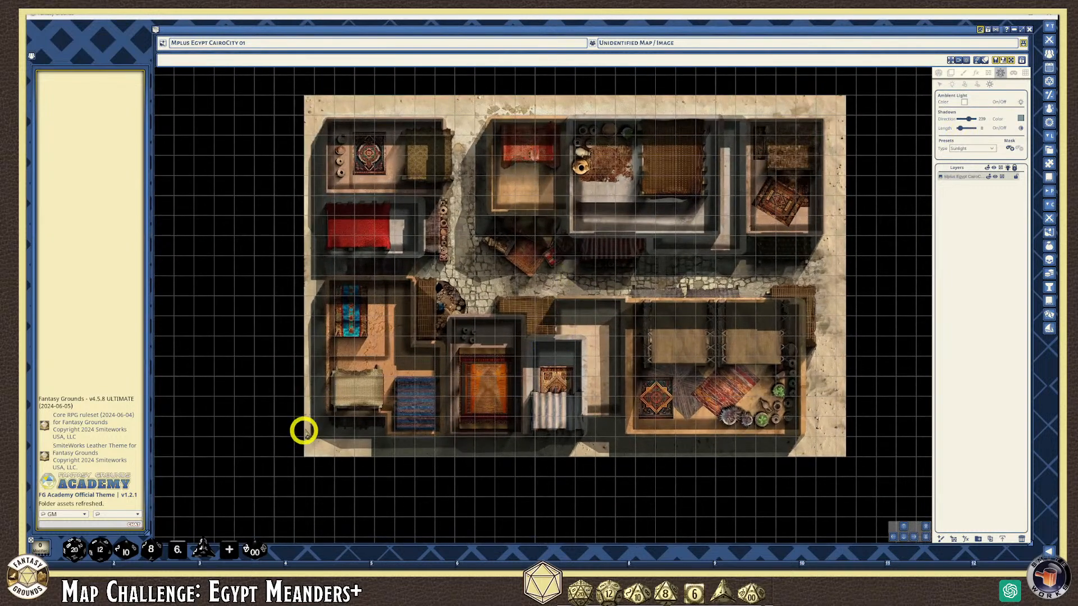
scroll(303, 432, up, 2)
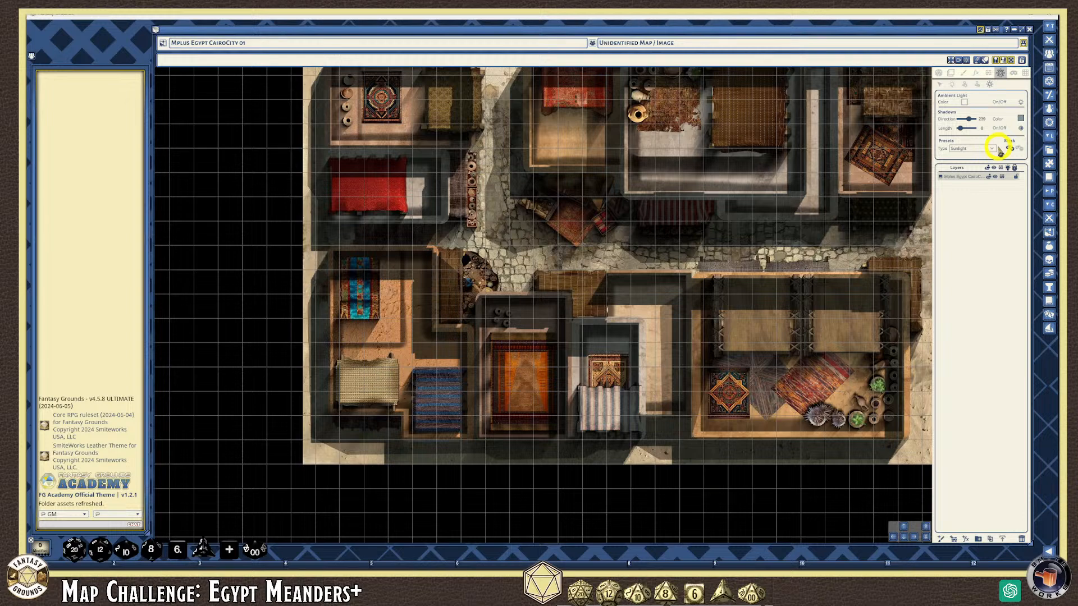
scroll(621, 187, down, 2)
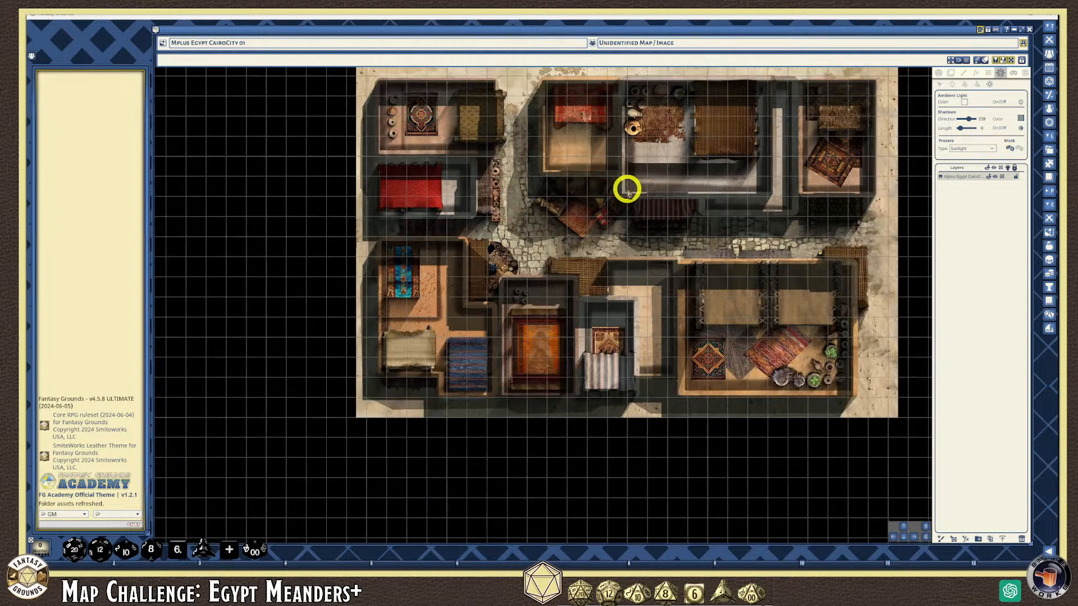
scroll(584, 158, up, 1)
scroll(550, 159, down, 2)
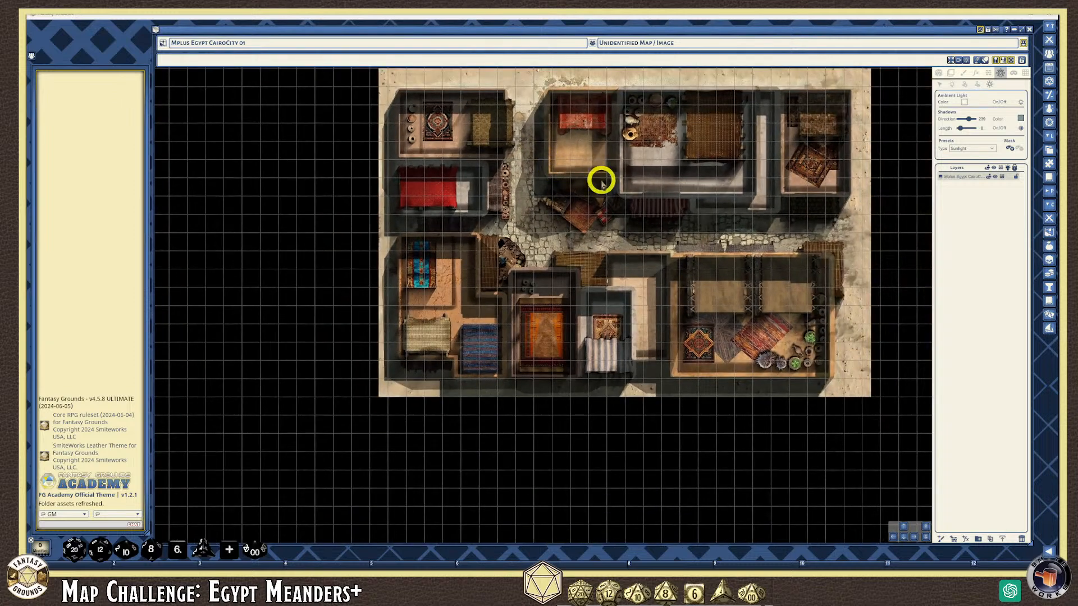
scroll(493, 176, up, 1)
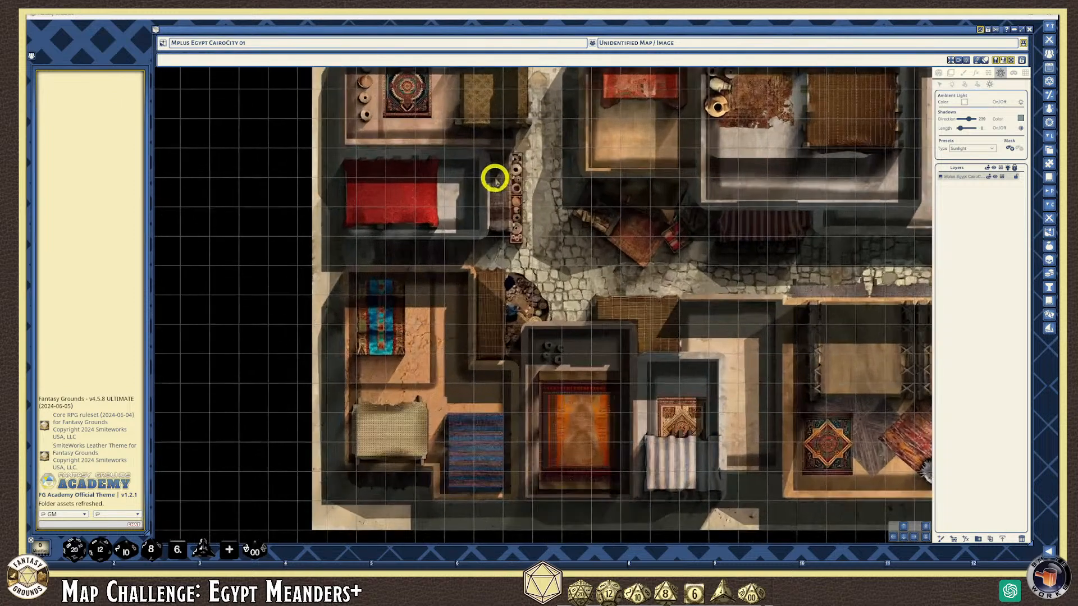
scroll(343, 120, up, 2)
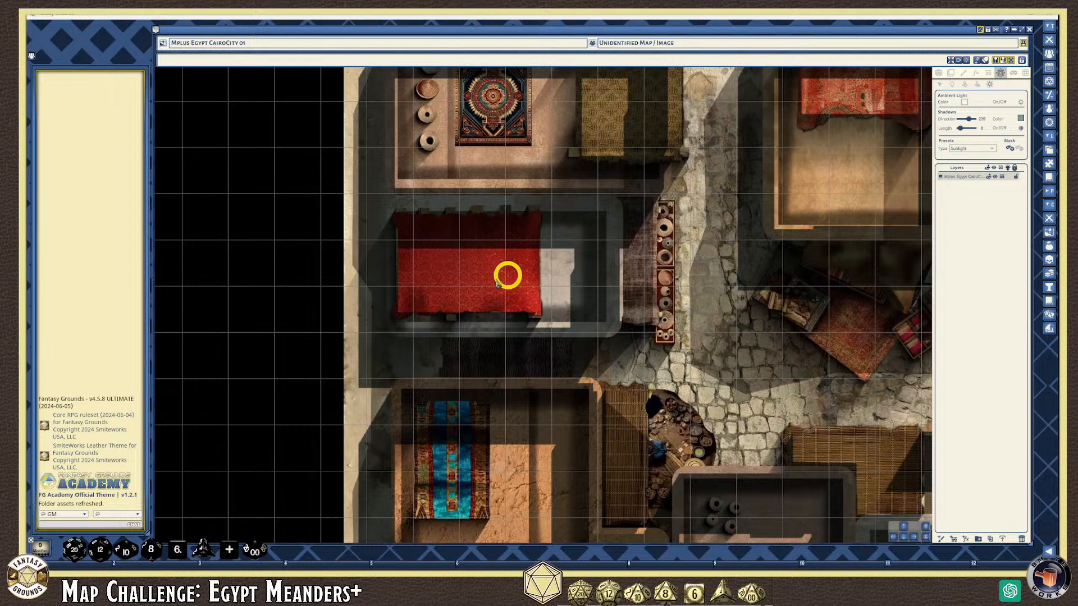
scroll(451, 291, down, 3)
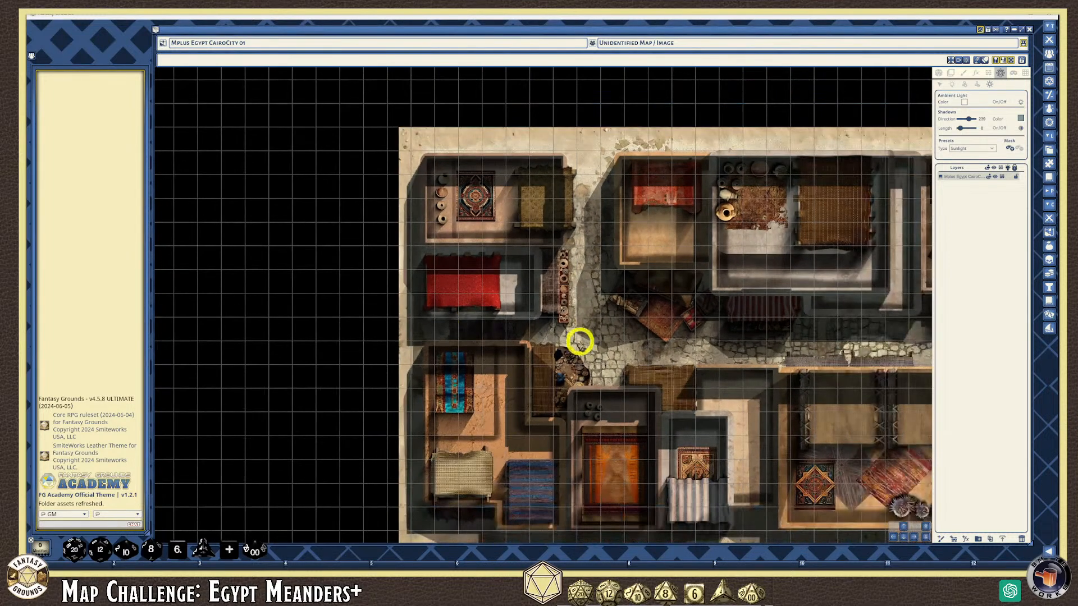
scroll(578, 341, up, 1)
scroll(578, 340, down, 1)
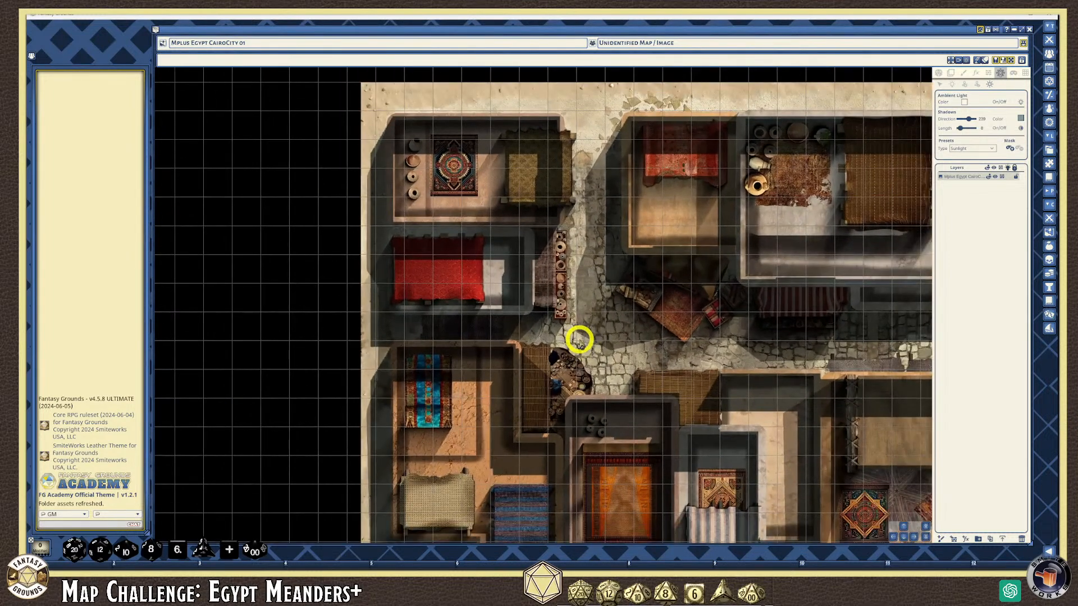
scroll(645, 339, up, 1)
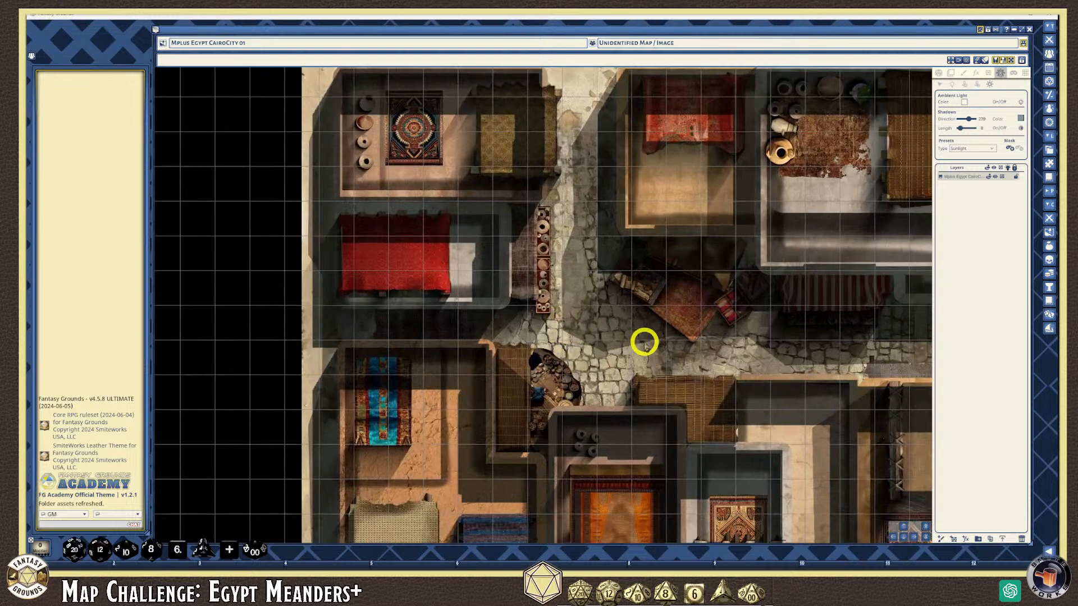
scroll(592, 335, down, 1)
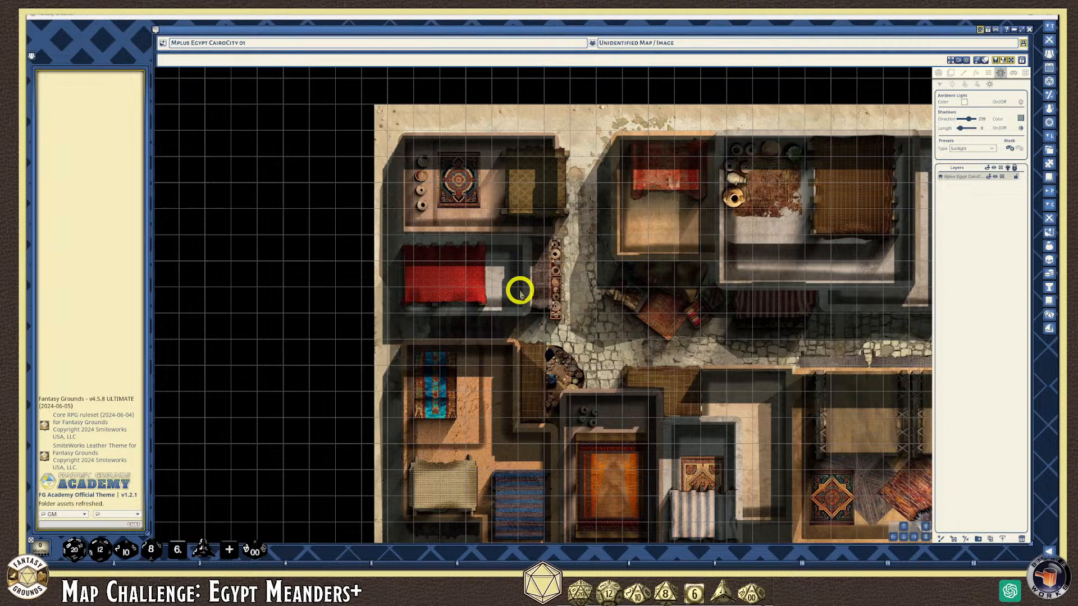
scroll(435, 311, up, 2)
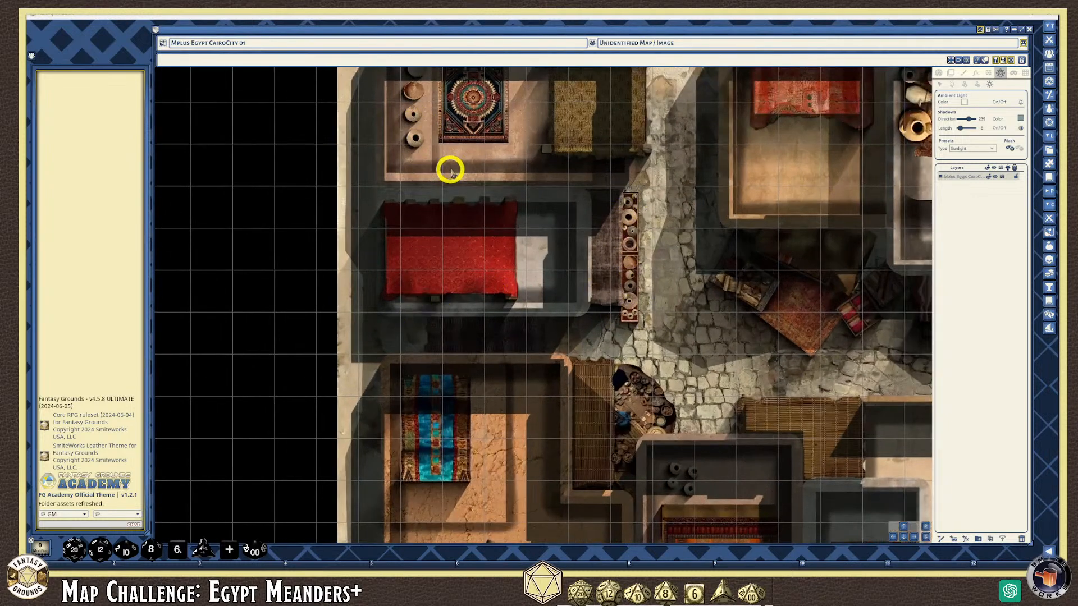
scroll(449, 167, down, 2)
scroll(452, 162, down, 2)
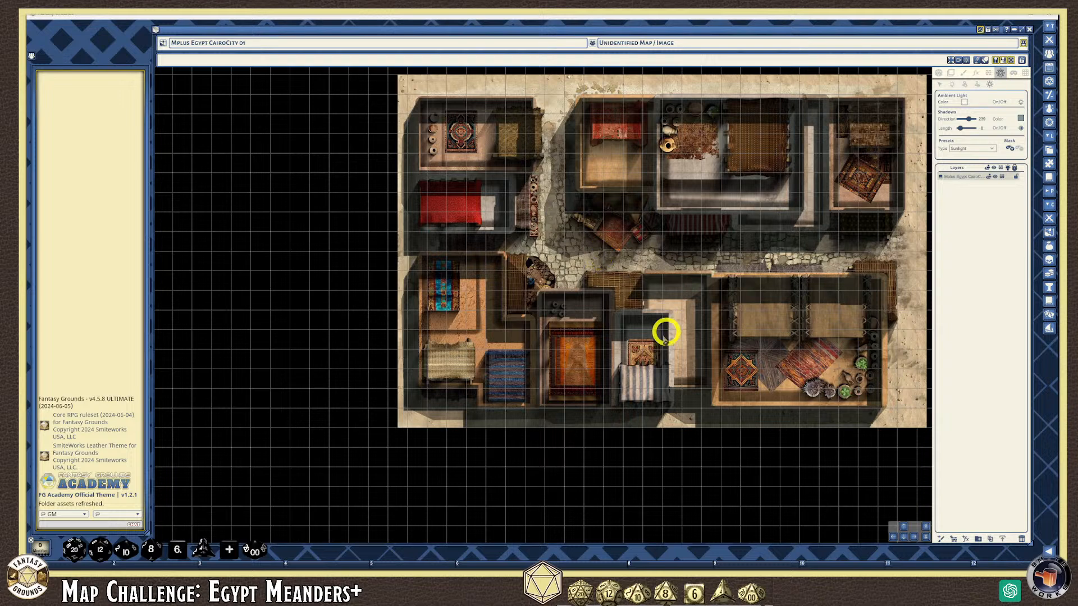
scroll(615, 339, up, 1)
scroll(615, 339, down, 2)
scroll(648, 358, up, 1)
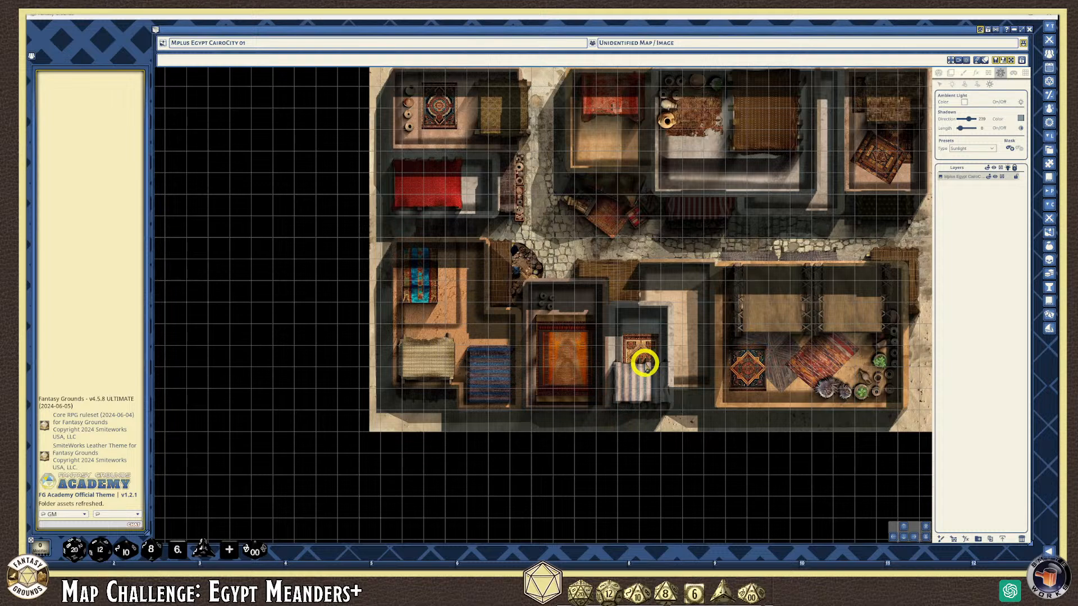
scroll(534, 301, up, 5)
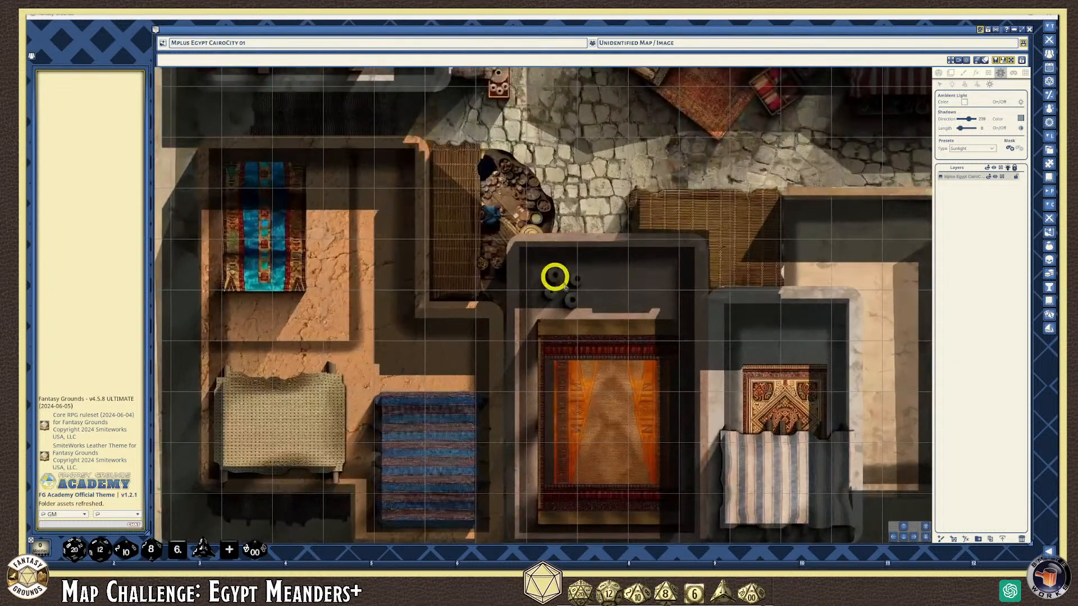
scroll(494, 202, down, 8)
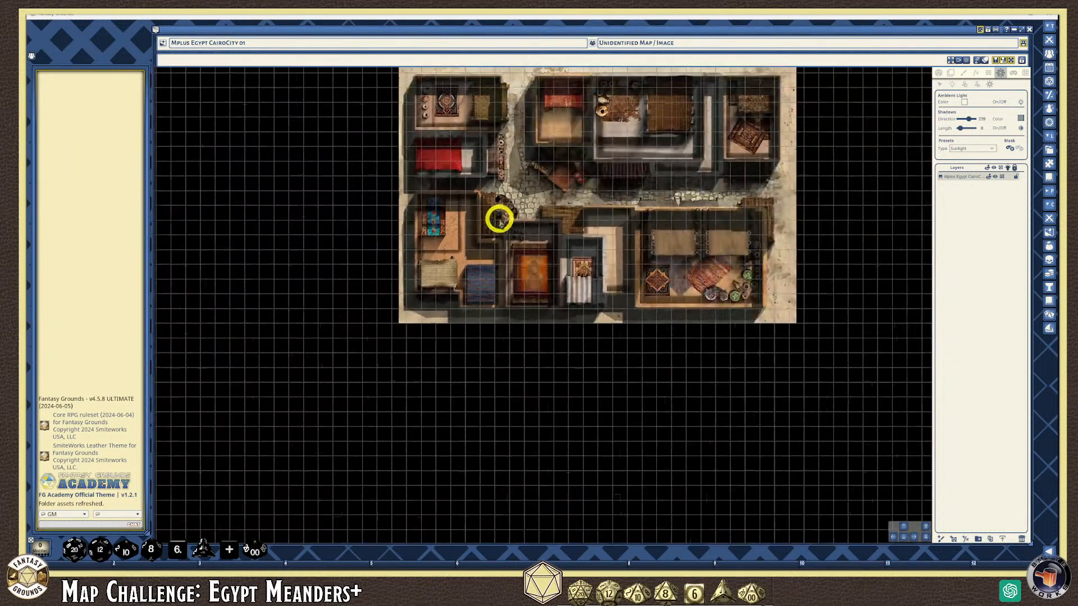
scroll(559, 152, up, 1)
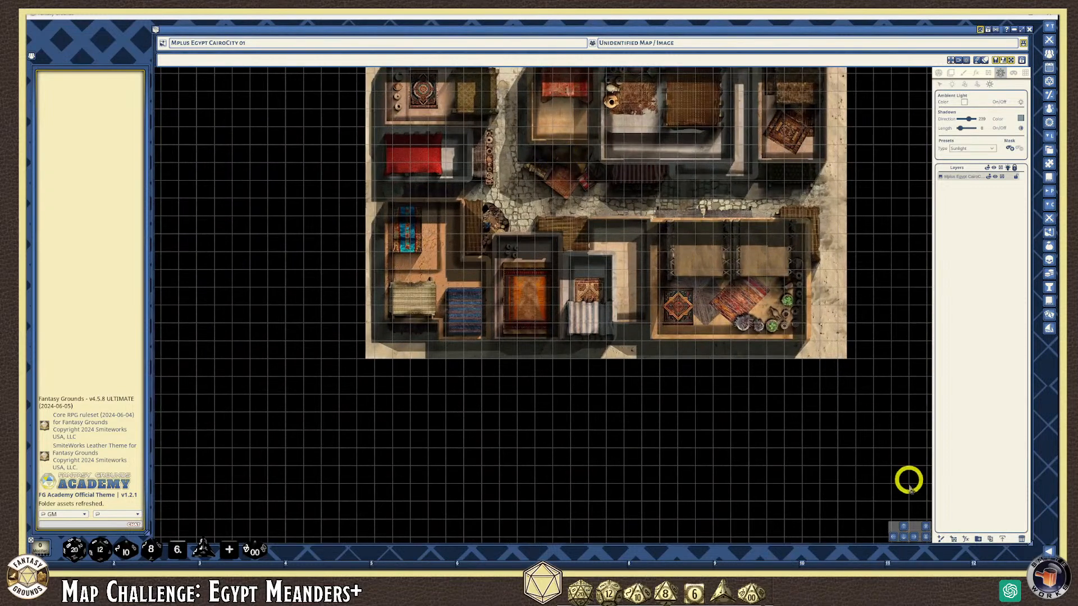
Recentre the view so the whole Cairo city map fits on screen
click(901, 530)
click(649, 431)
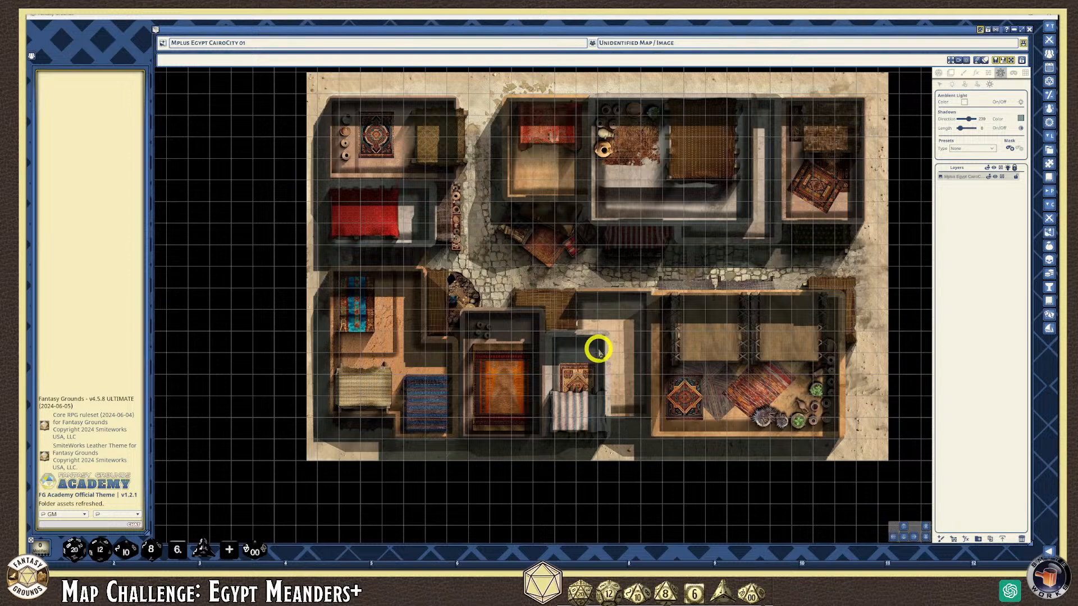
scroll(596, 345, down, 1)
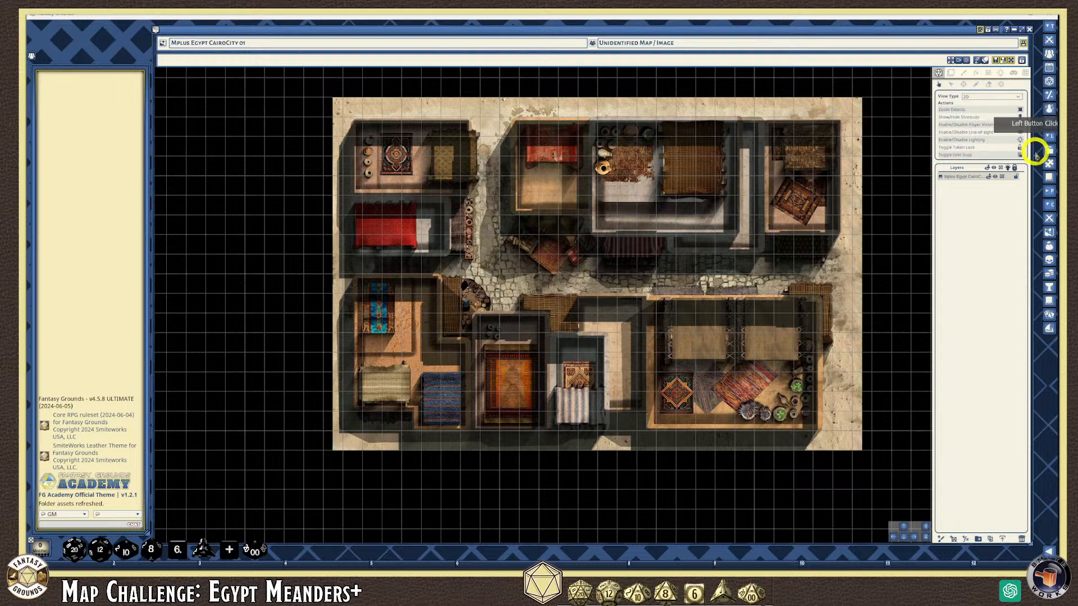
Start Export Metadata from the map layer's menu and go to the campaign folders list
right_click(986, 178)
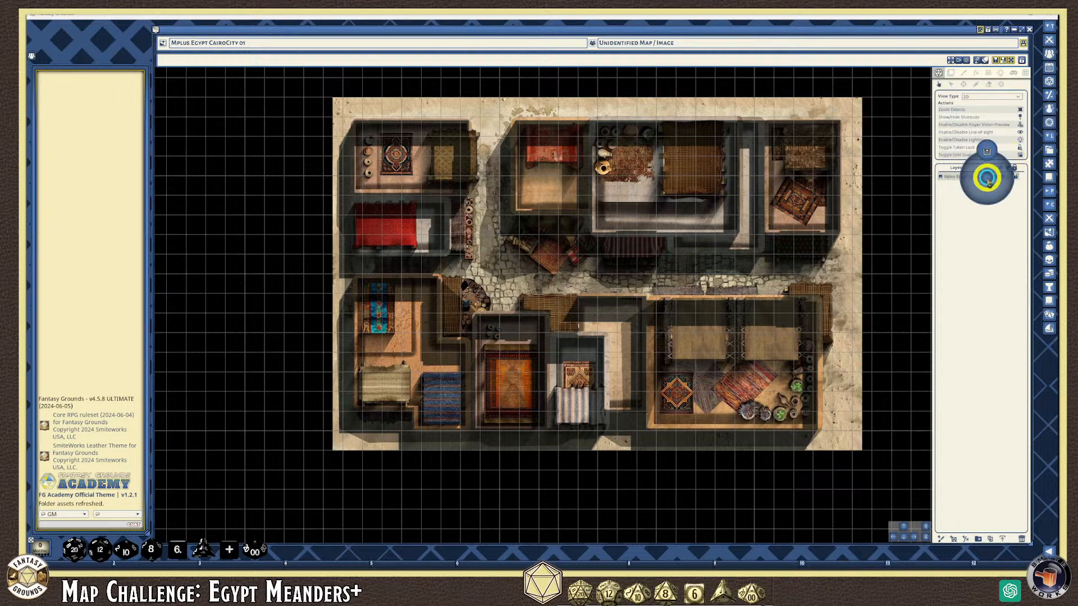
click(988, 153)
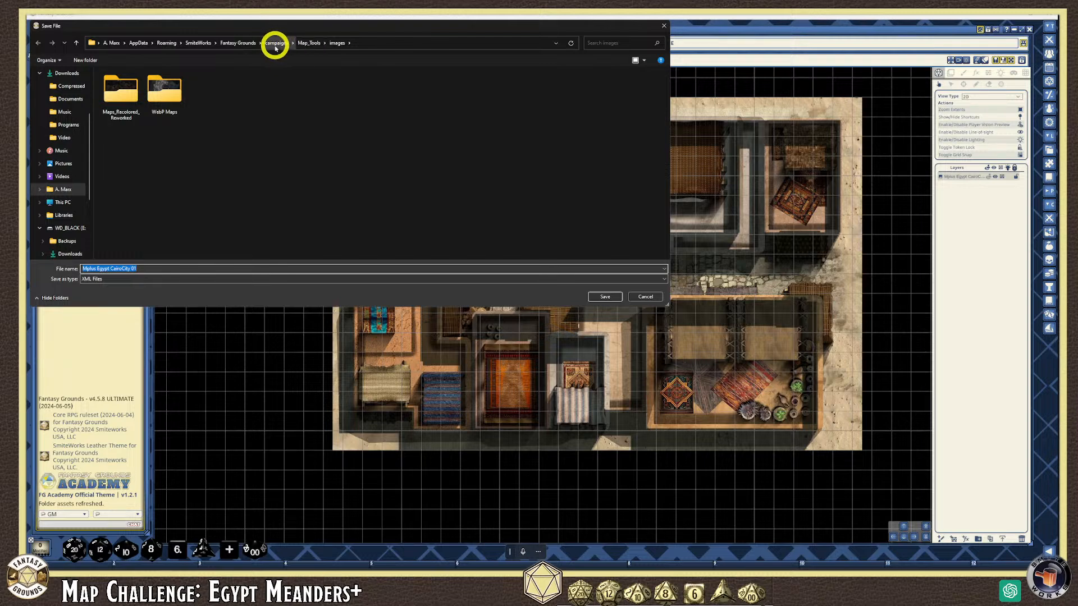
click(306, 45)
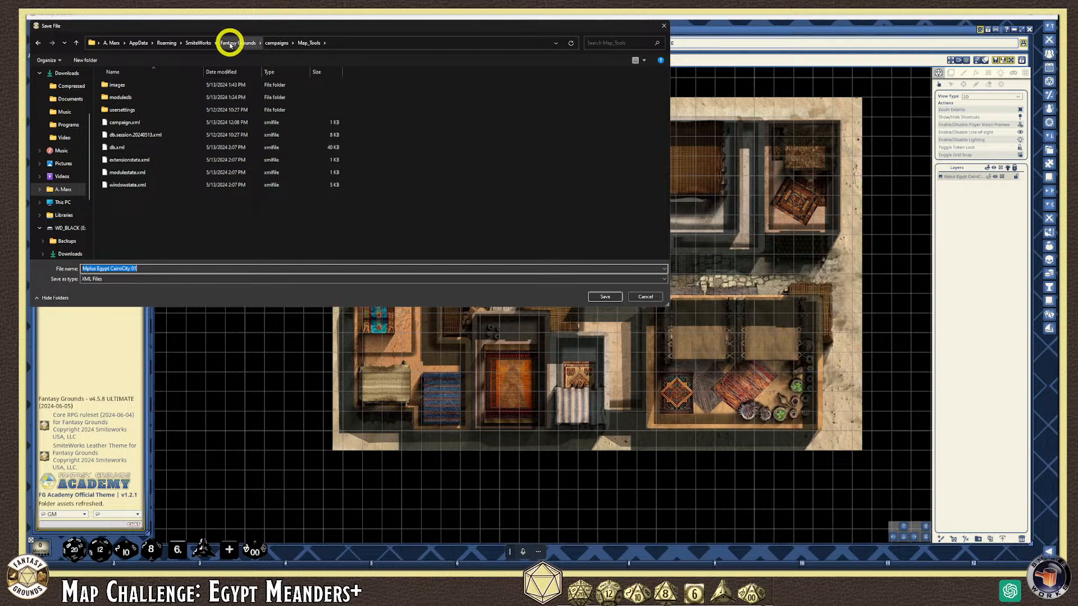
click(275, 43)
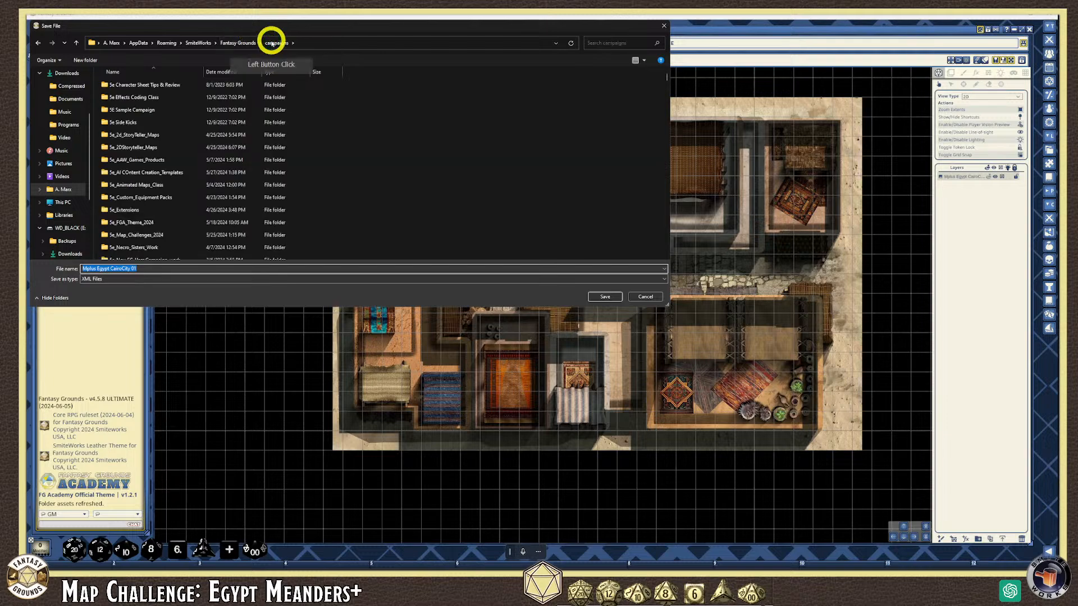
Save the metadata XML as Mplus Egypt CairoCity 01 in Meanders_Plus_Work > images > MPlus Egypt
right_click(378, 97)
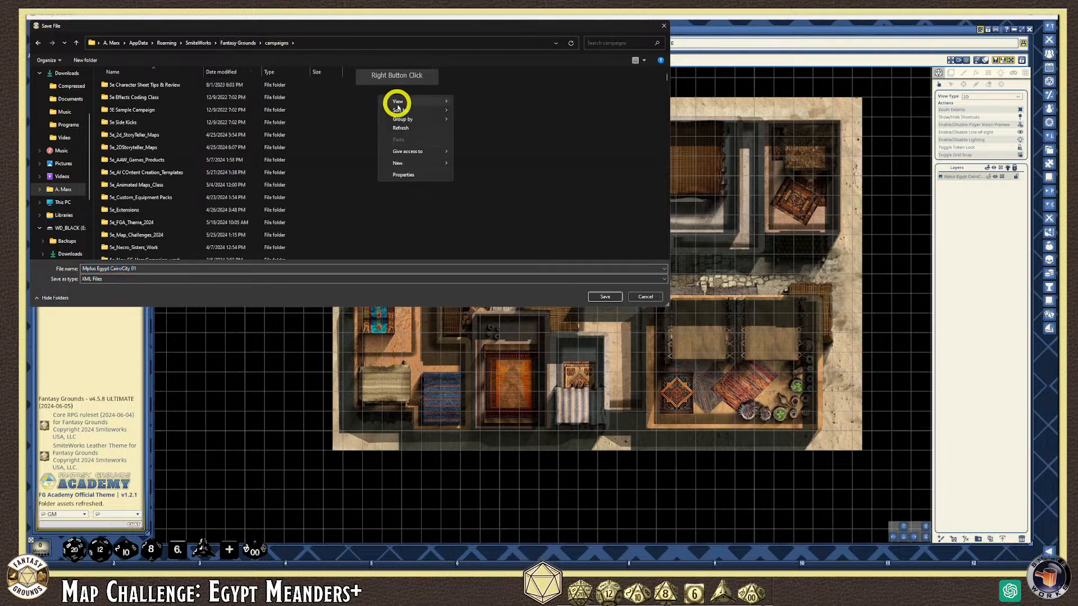
mouse_move(402, 112)
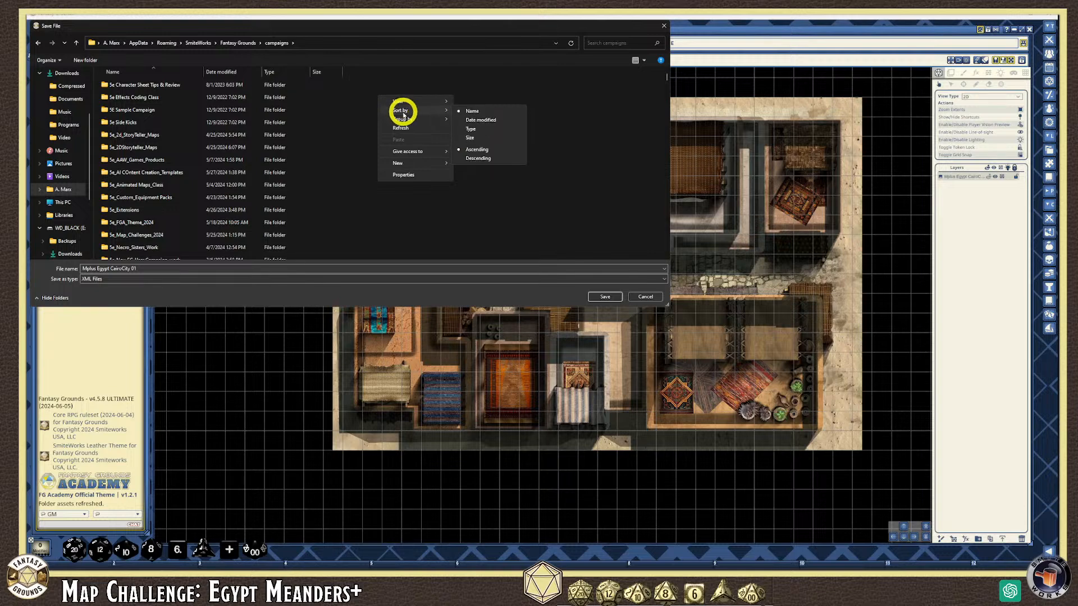
click(483, 119)
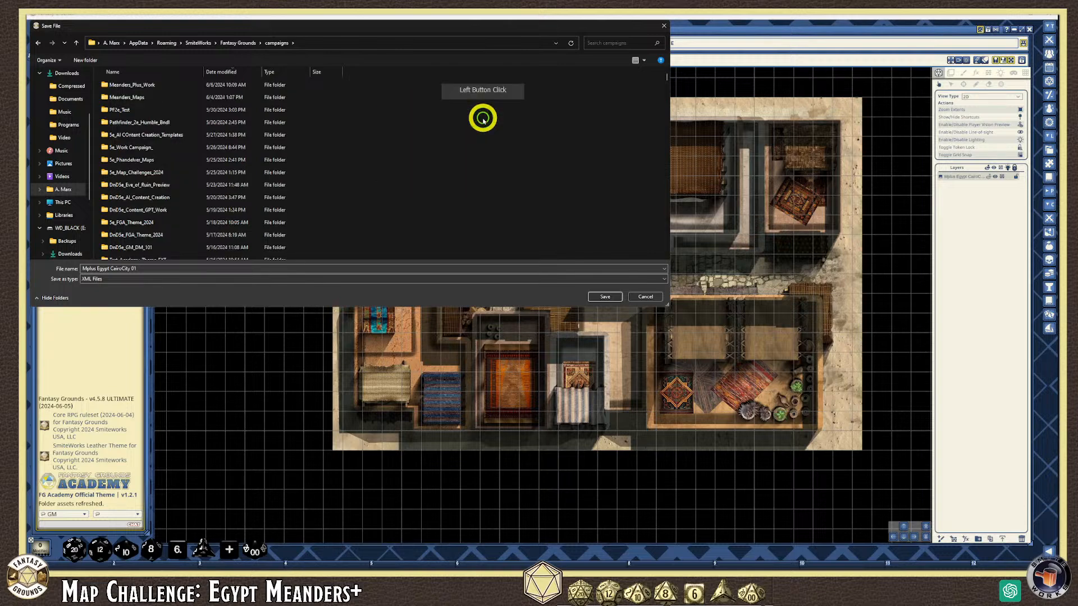
double_click(136, 87)
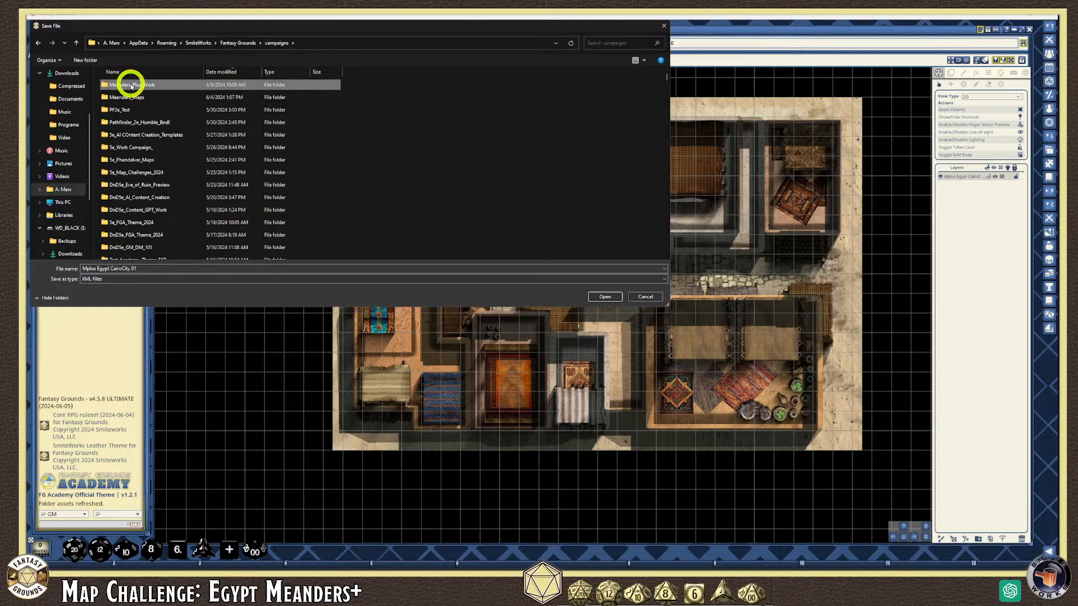
double_click(132, 86)
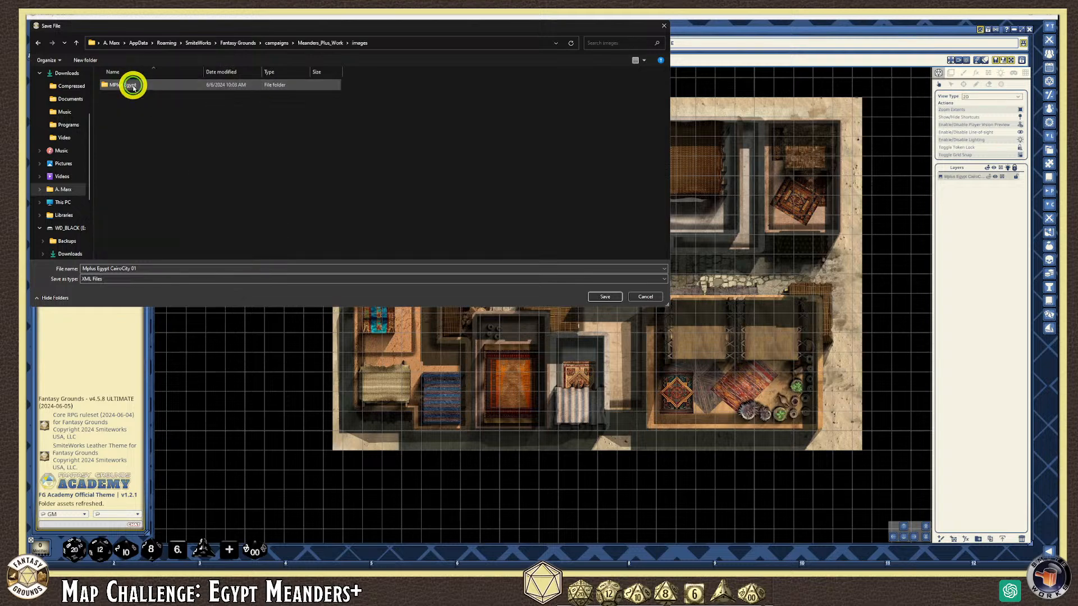
double_click(133, 85)
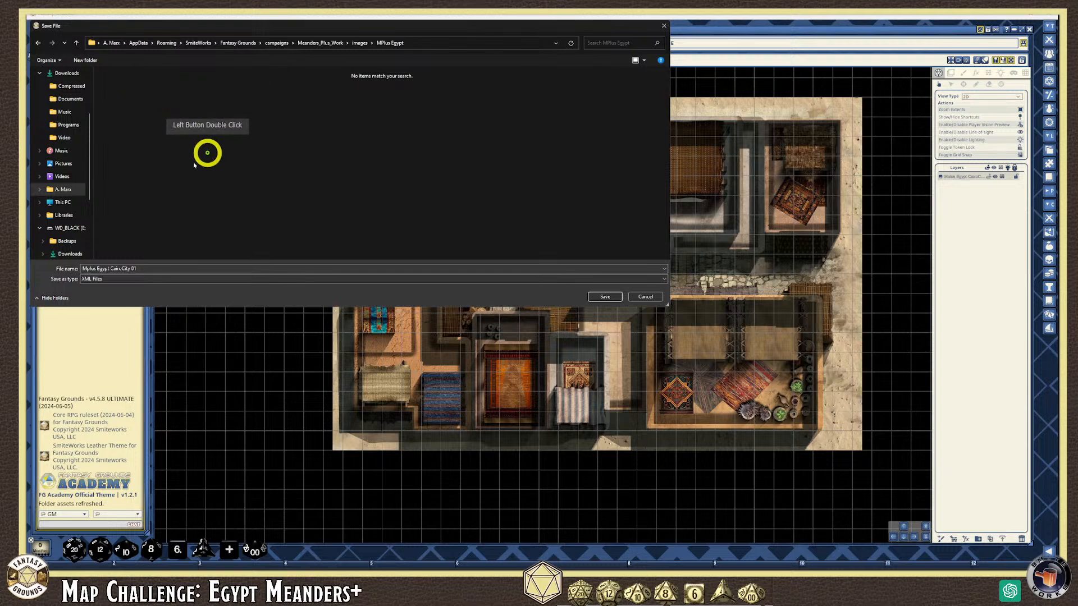
click(600, 298)
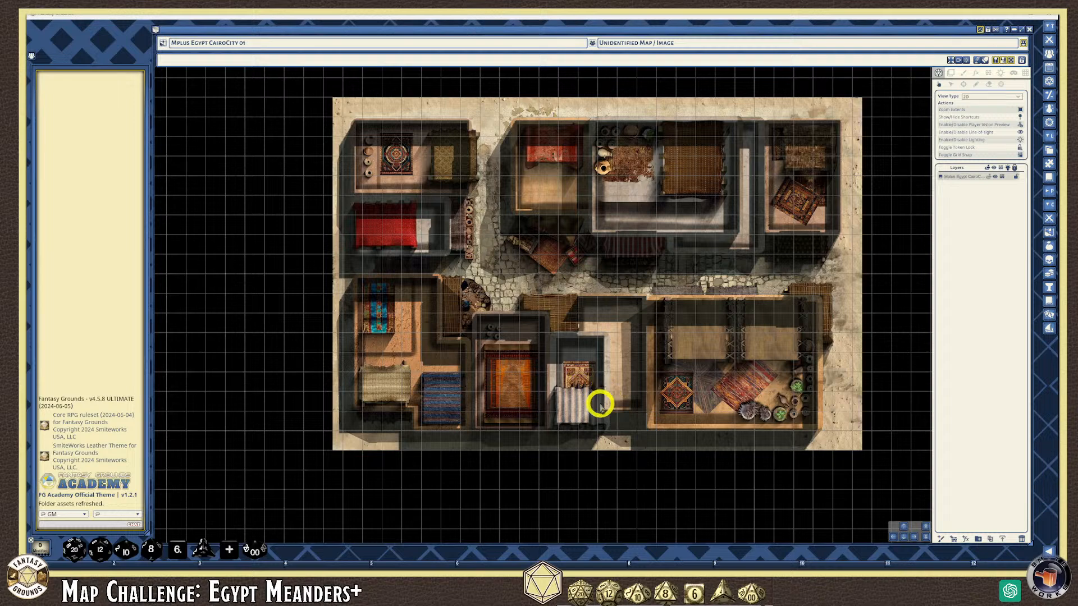
scroll(598, 400, up, 1)
scroll(599, 400, down, 2)
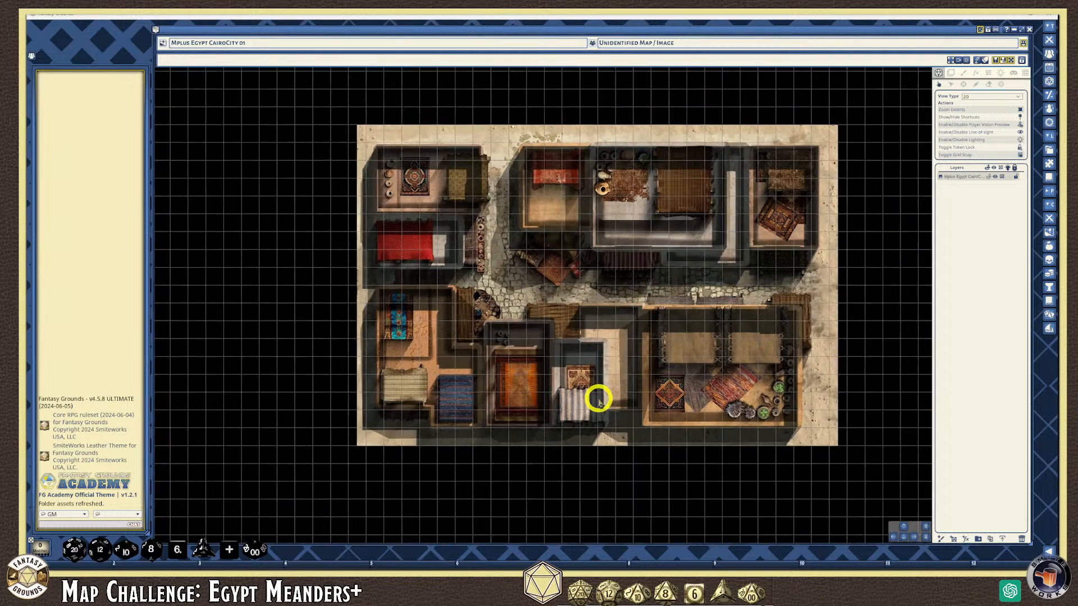
scroll(598, 400, up, 1)
scroll(597, 397, down, 1)
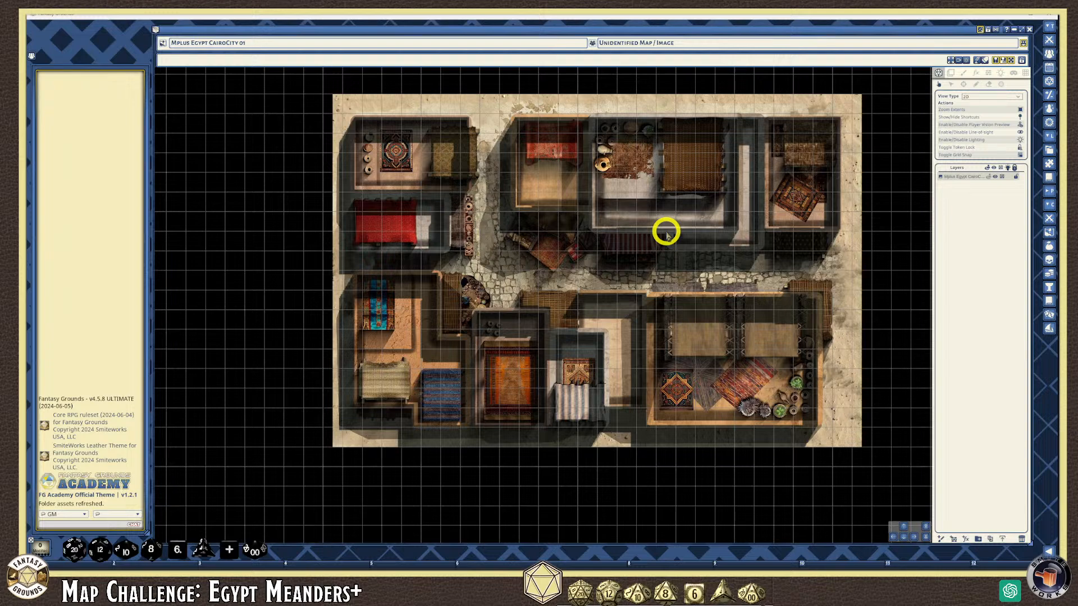
scroll(573, 235, up, 1)
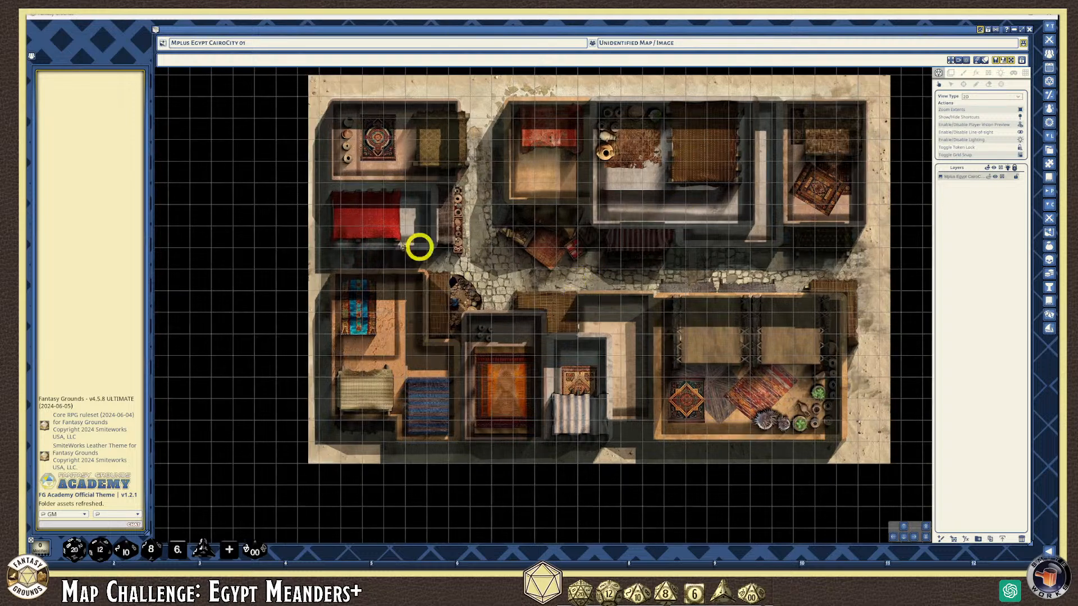